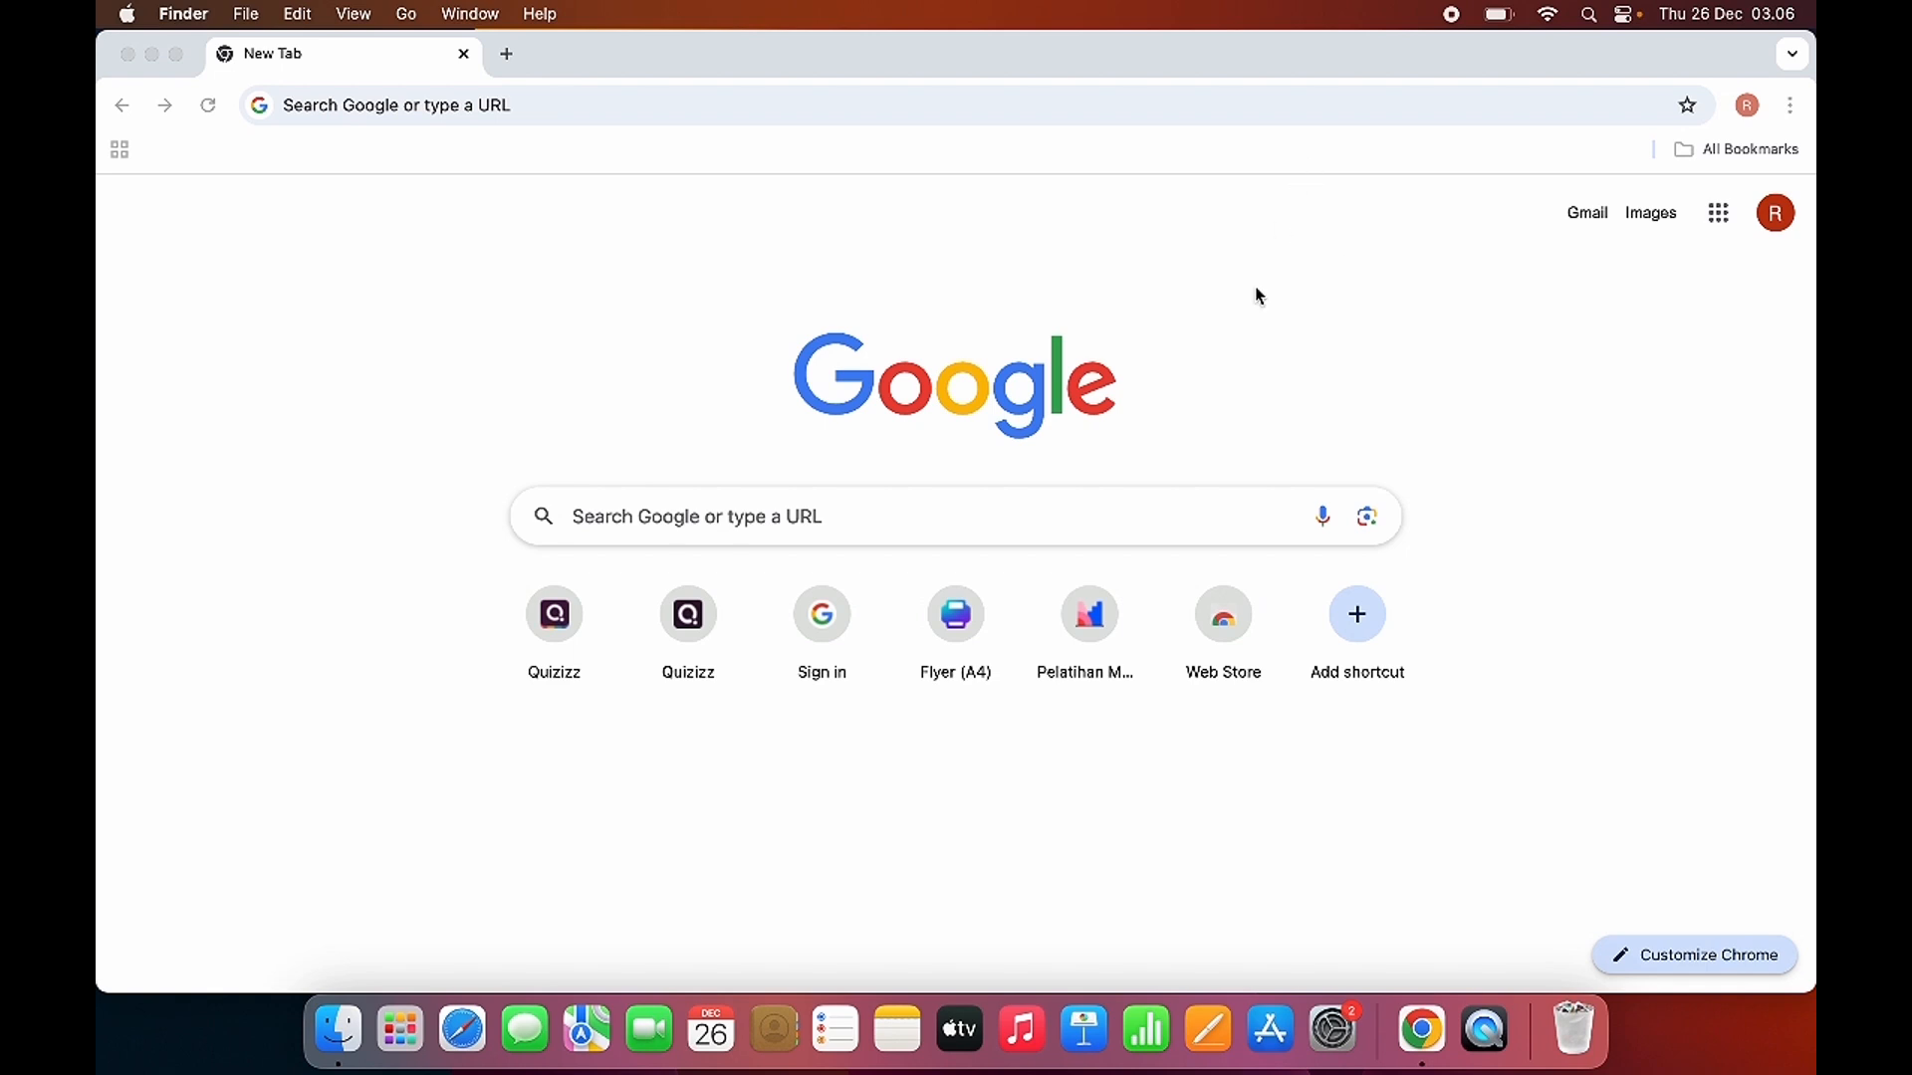
Open the quizizz.com website and dismiss the Google sign-in prompt.
{"action": "left_click", "coordinate": [509, 115]}
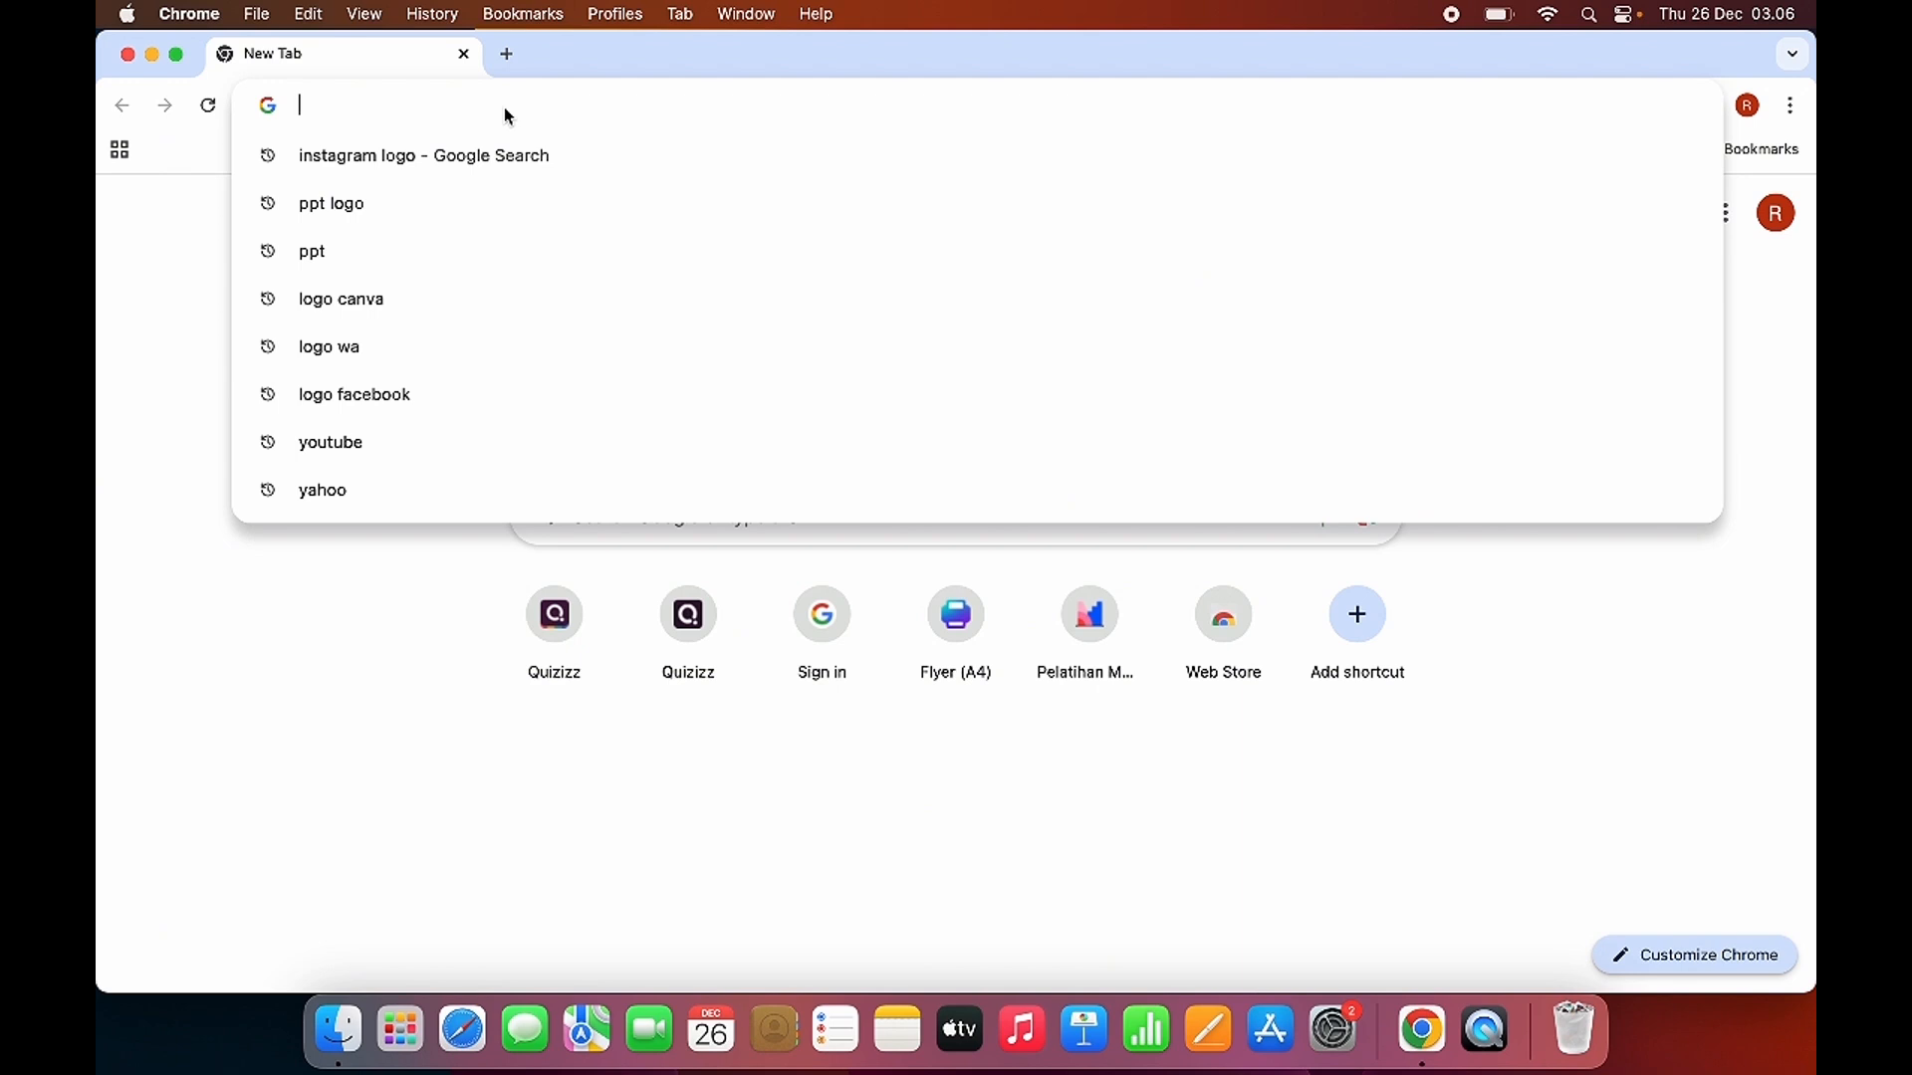
{"action": "type", "text": "quiz"}
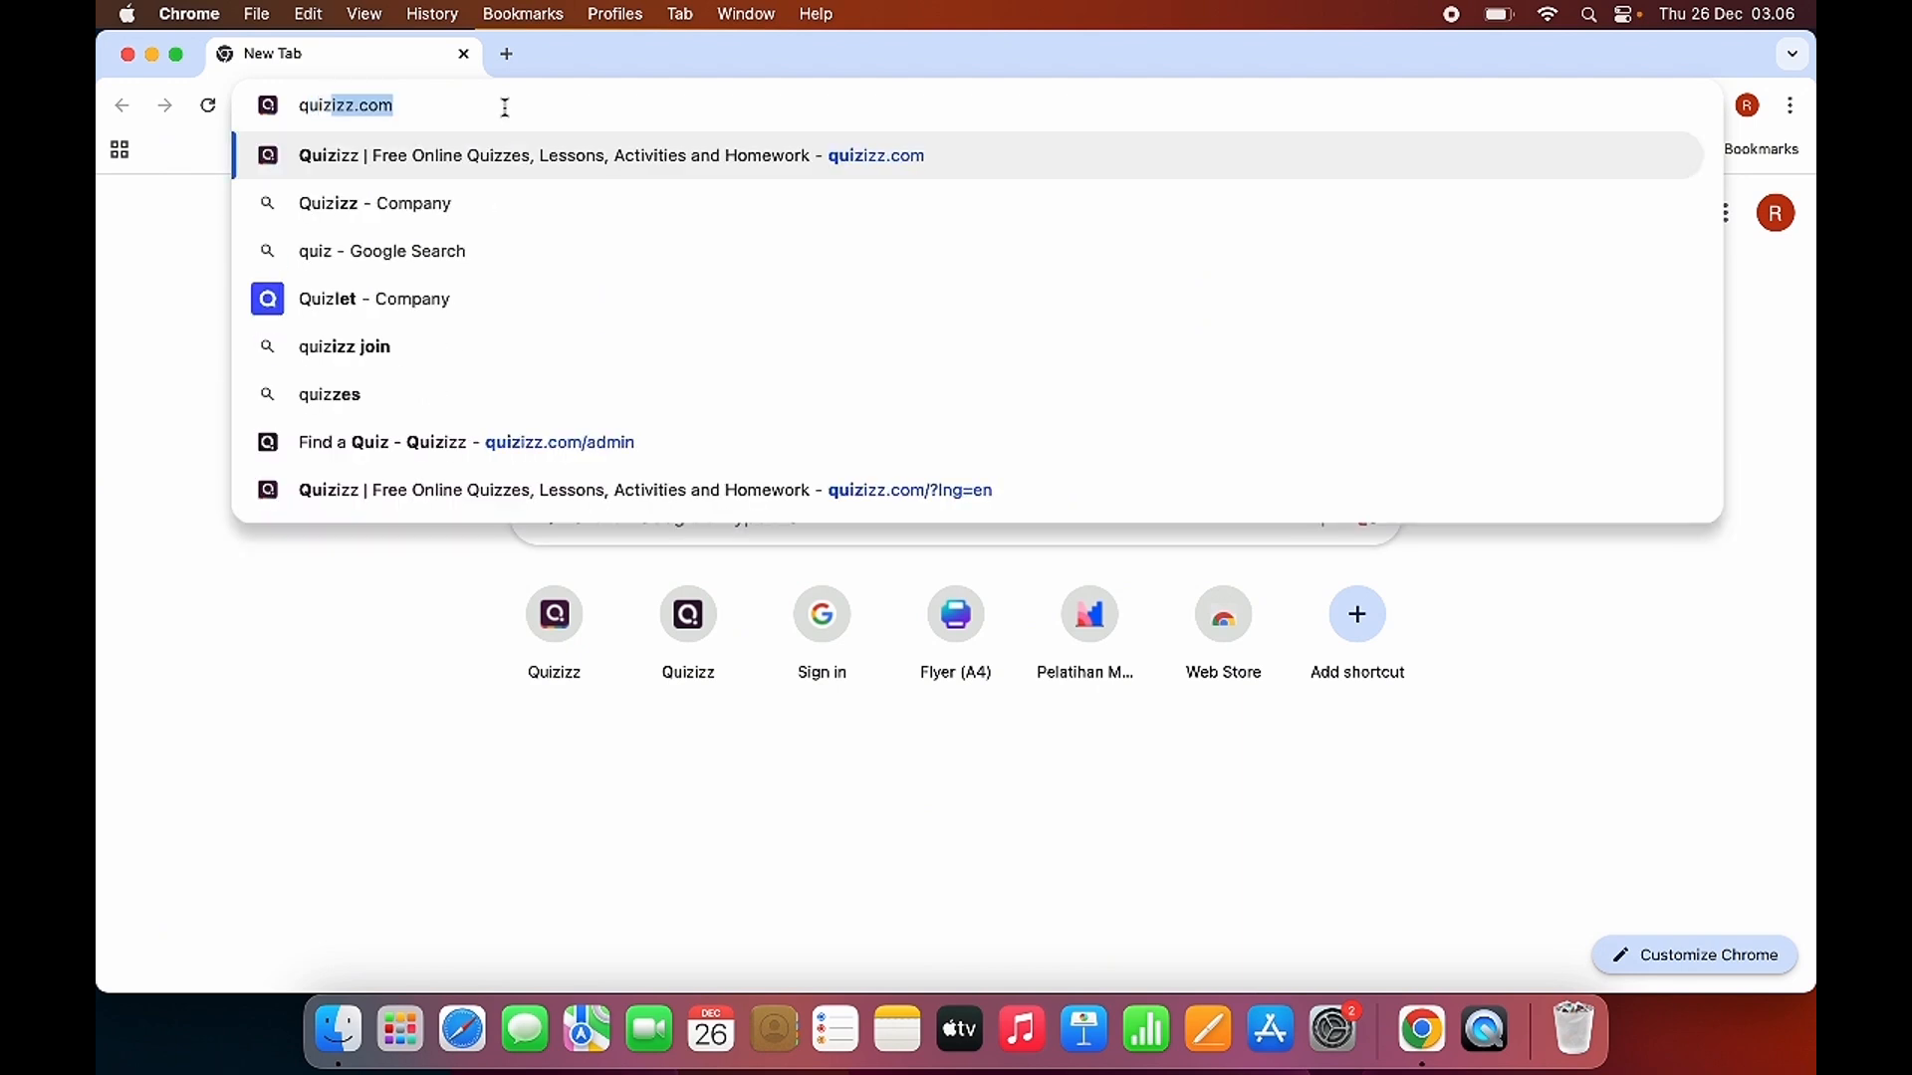
{"action": "type", "text": "izz.com"}
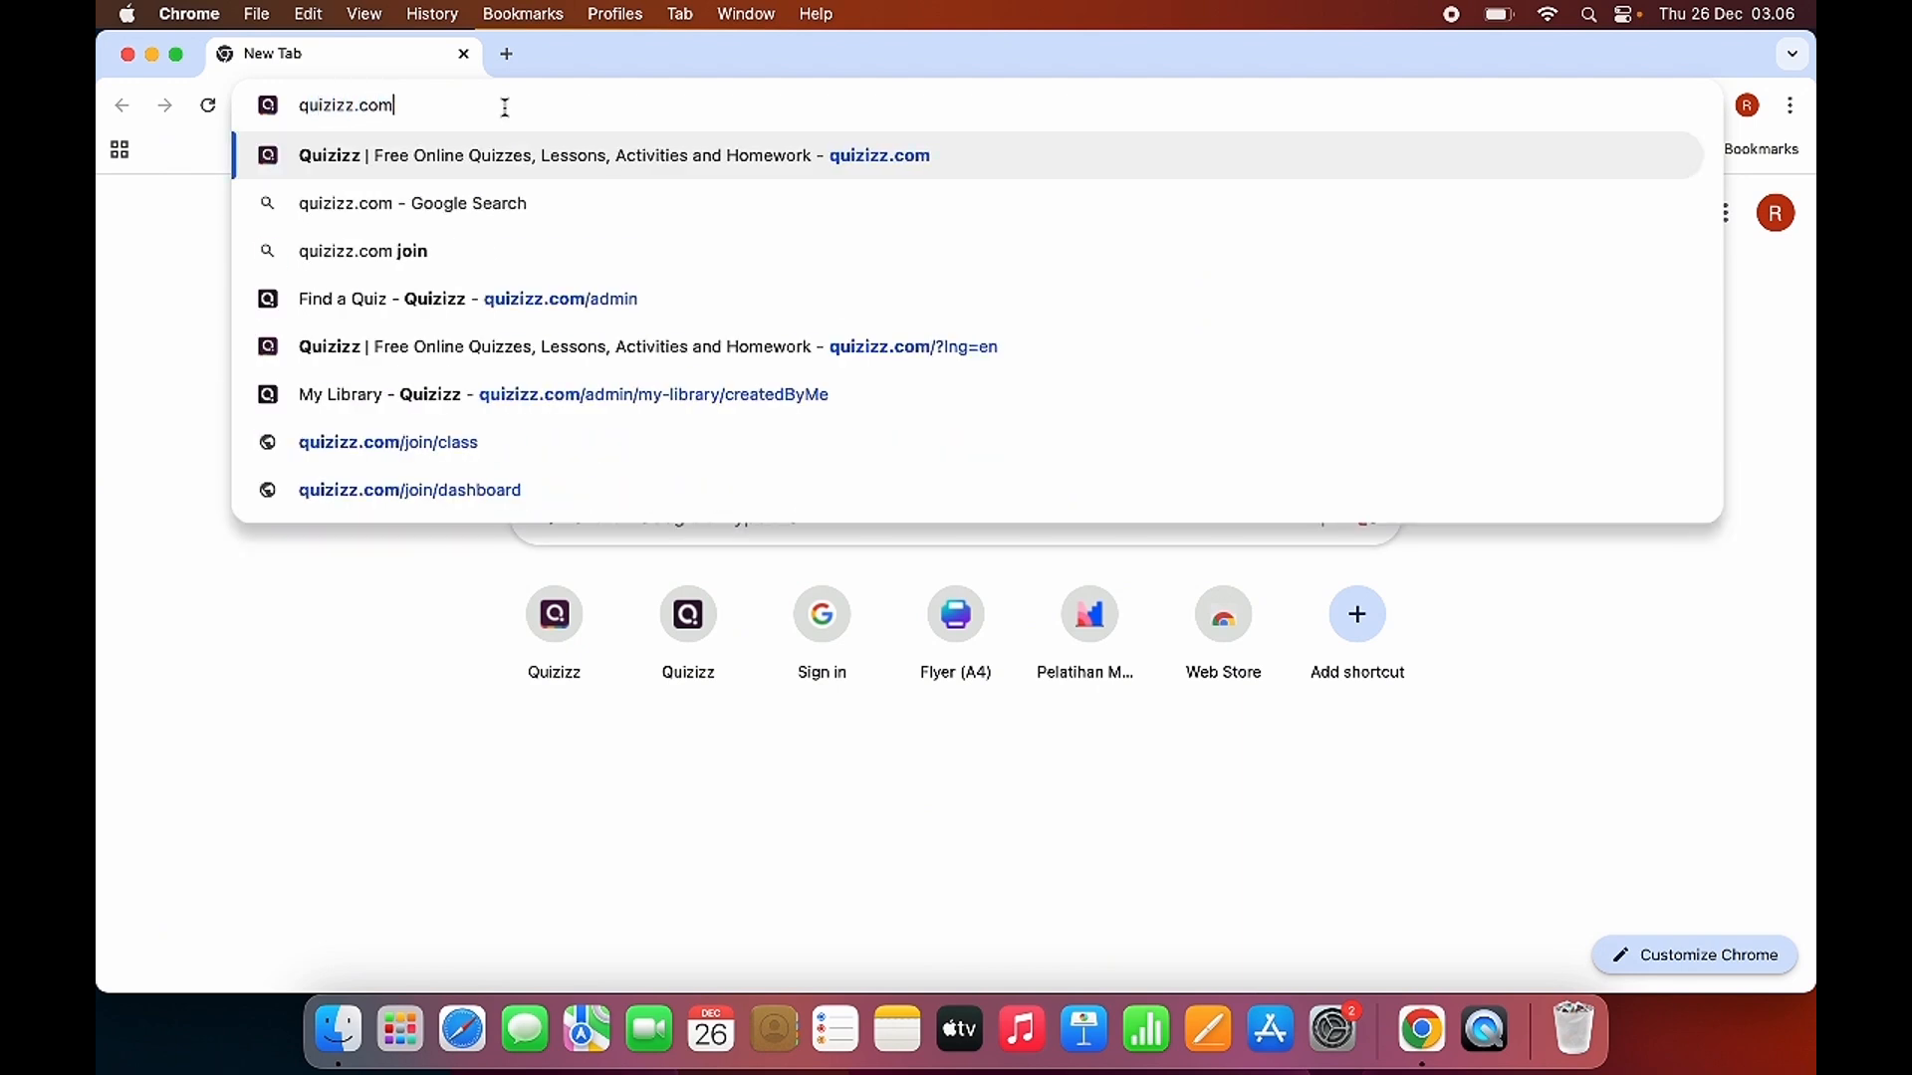
{"action": "key", "text": "Return"}
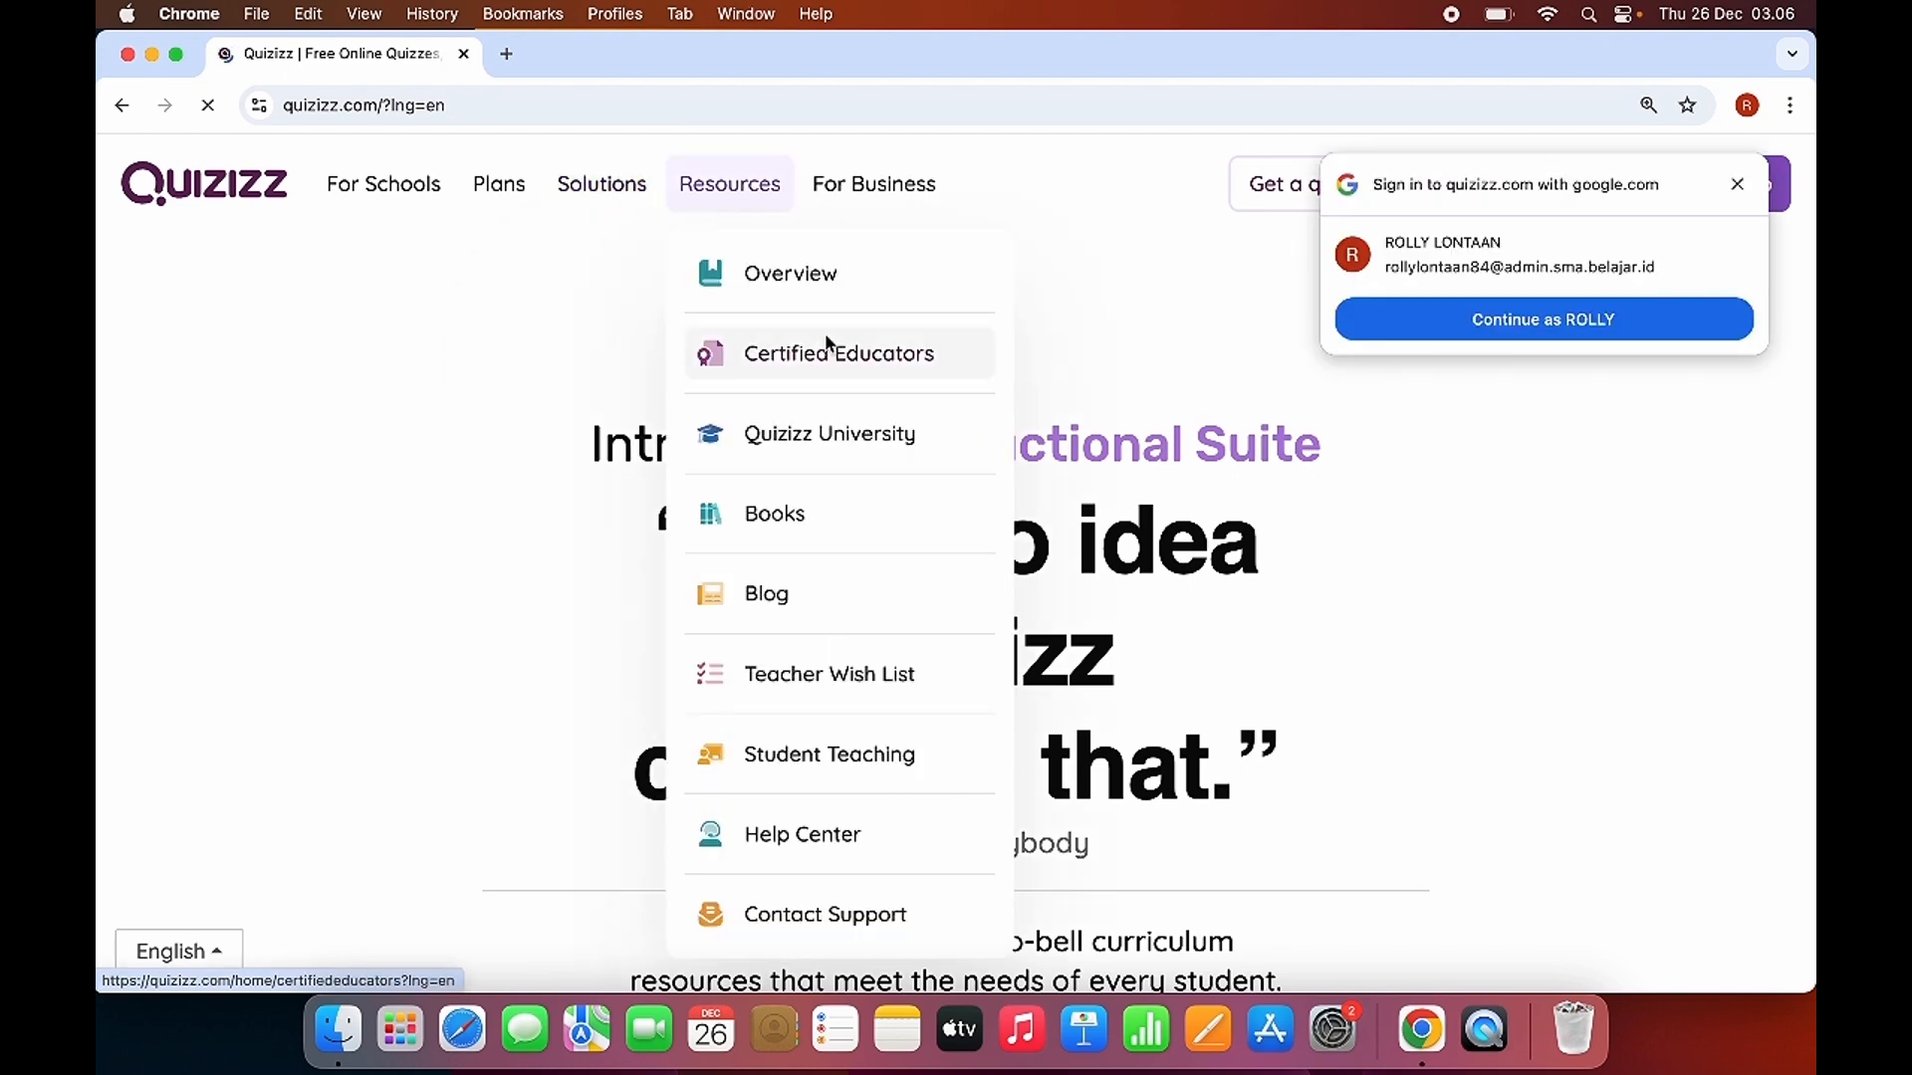
{"action": "left_click", "coordinate": [1737, 184]}
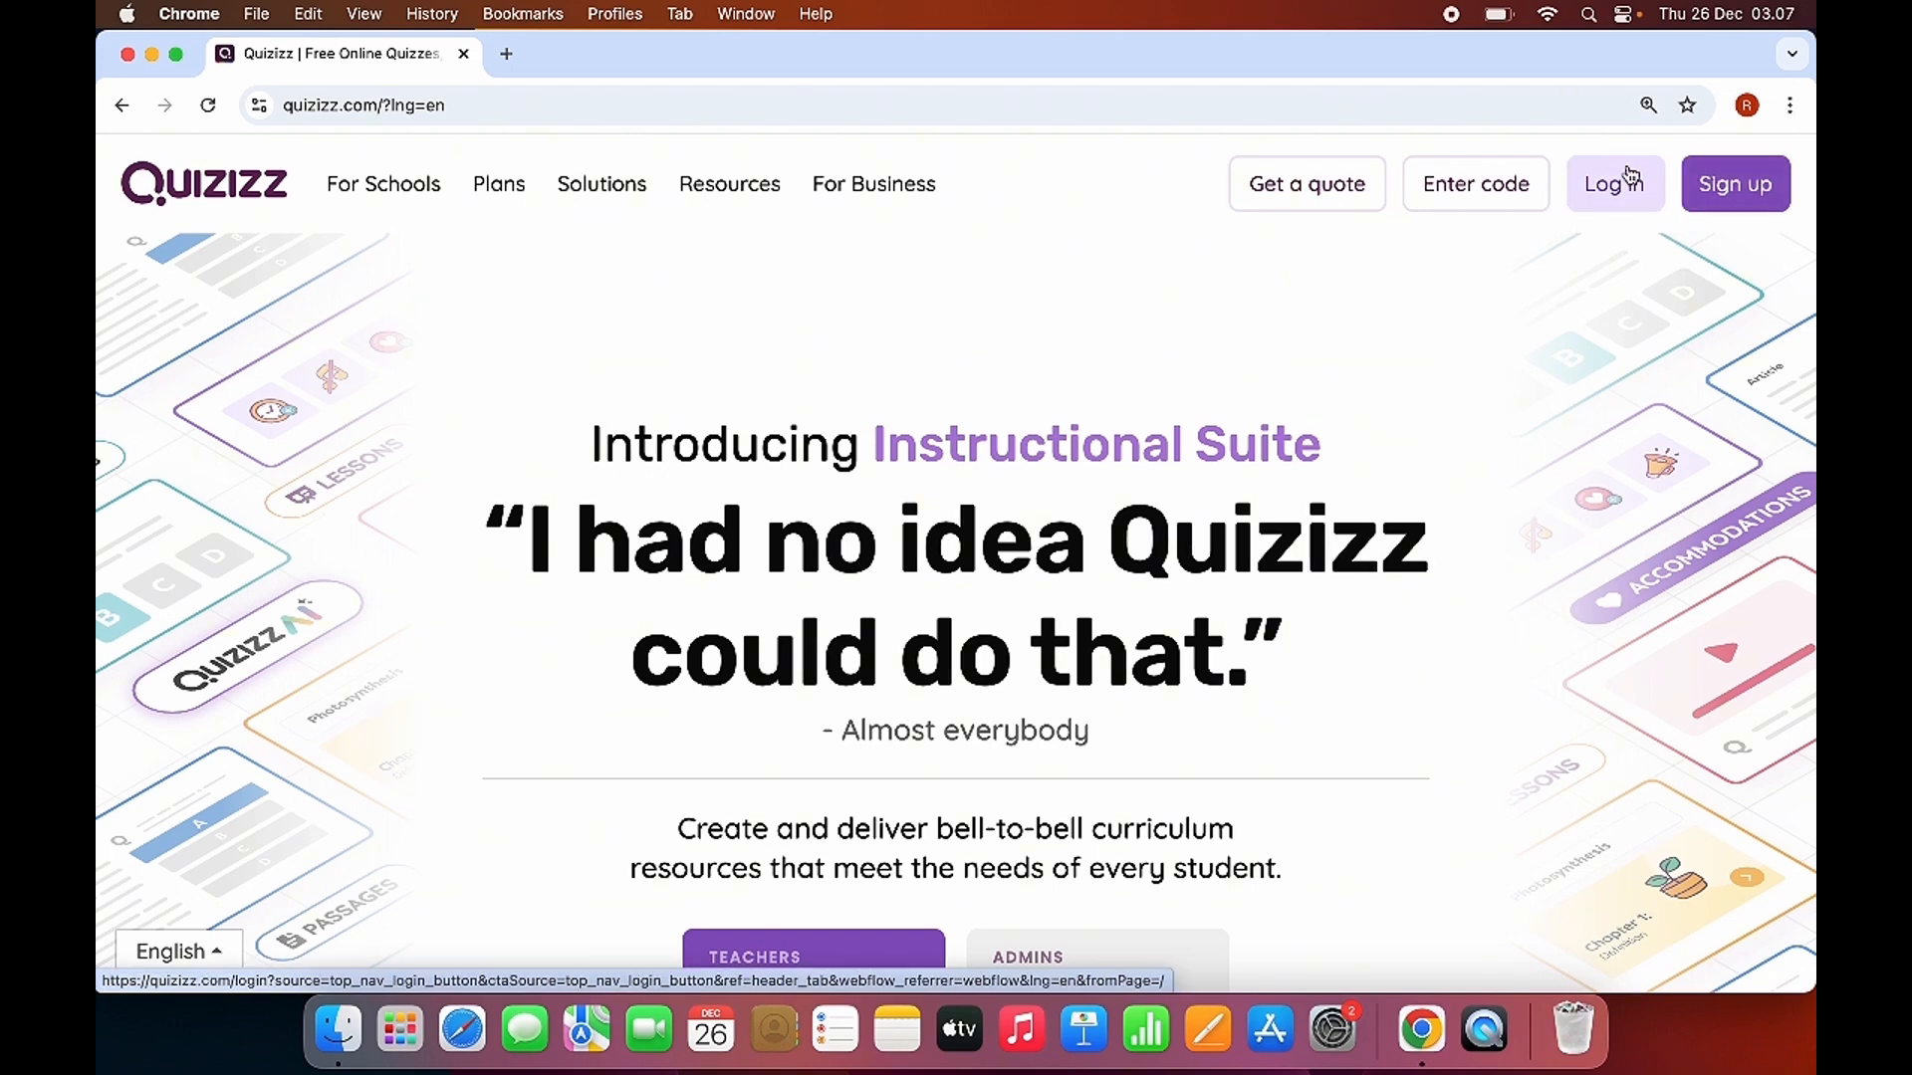
Log in to Quizizz through Akun belajar.id, entering the account's e-mail address and choosing the matching Google account.
{"action": "left_click", "coordinate": [1732, 194]}
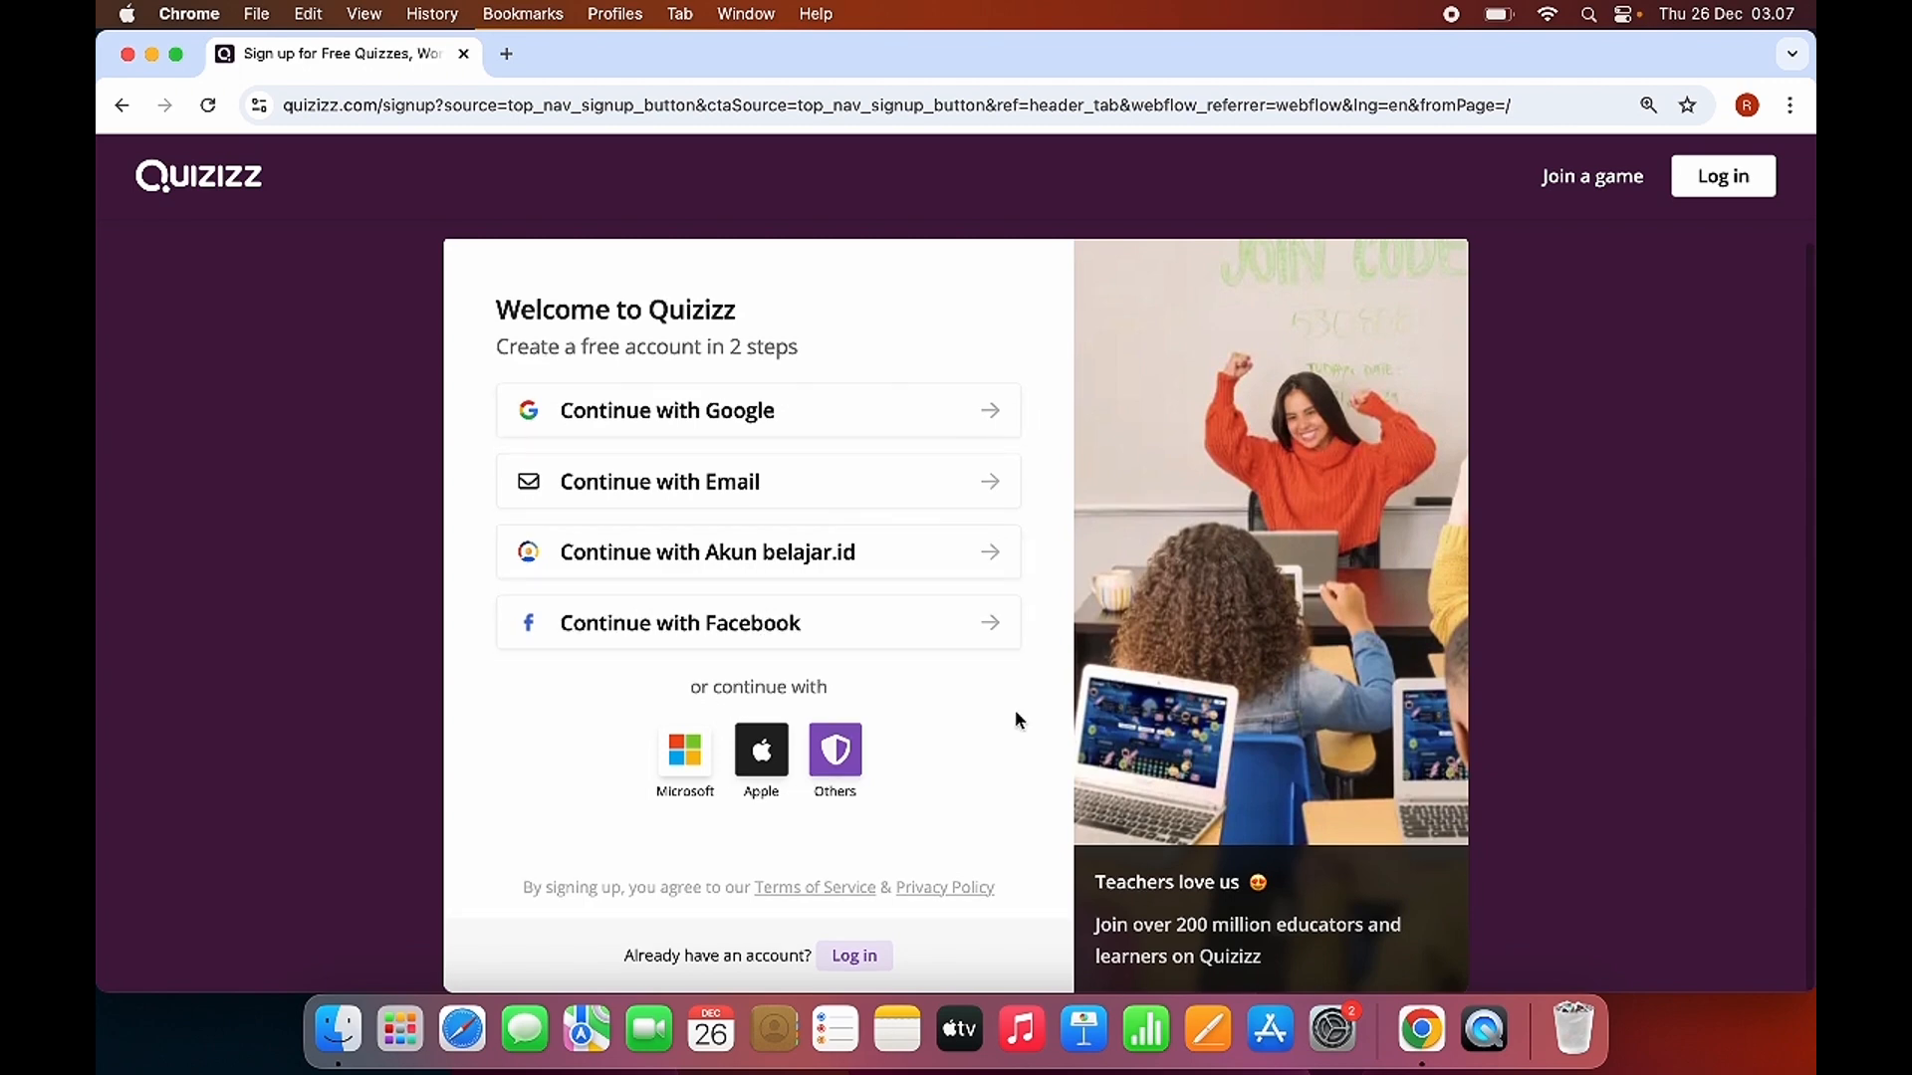
{"action": "left_click", "coordinate": [852, 958]}
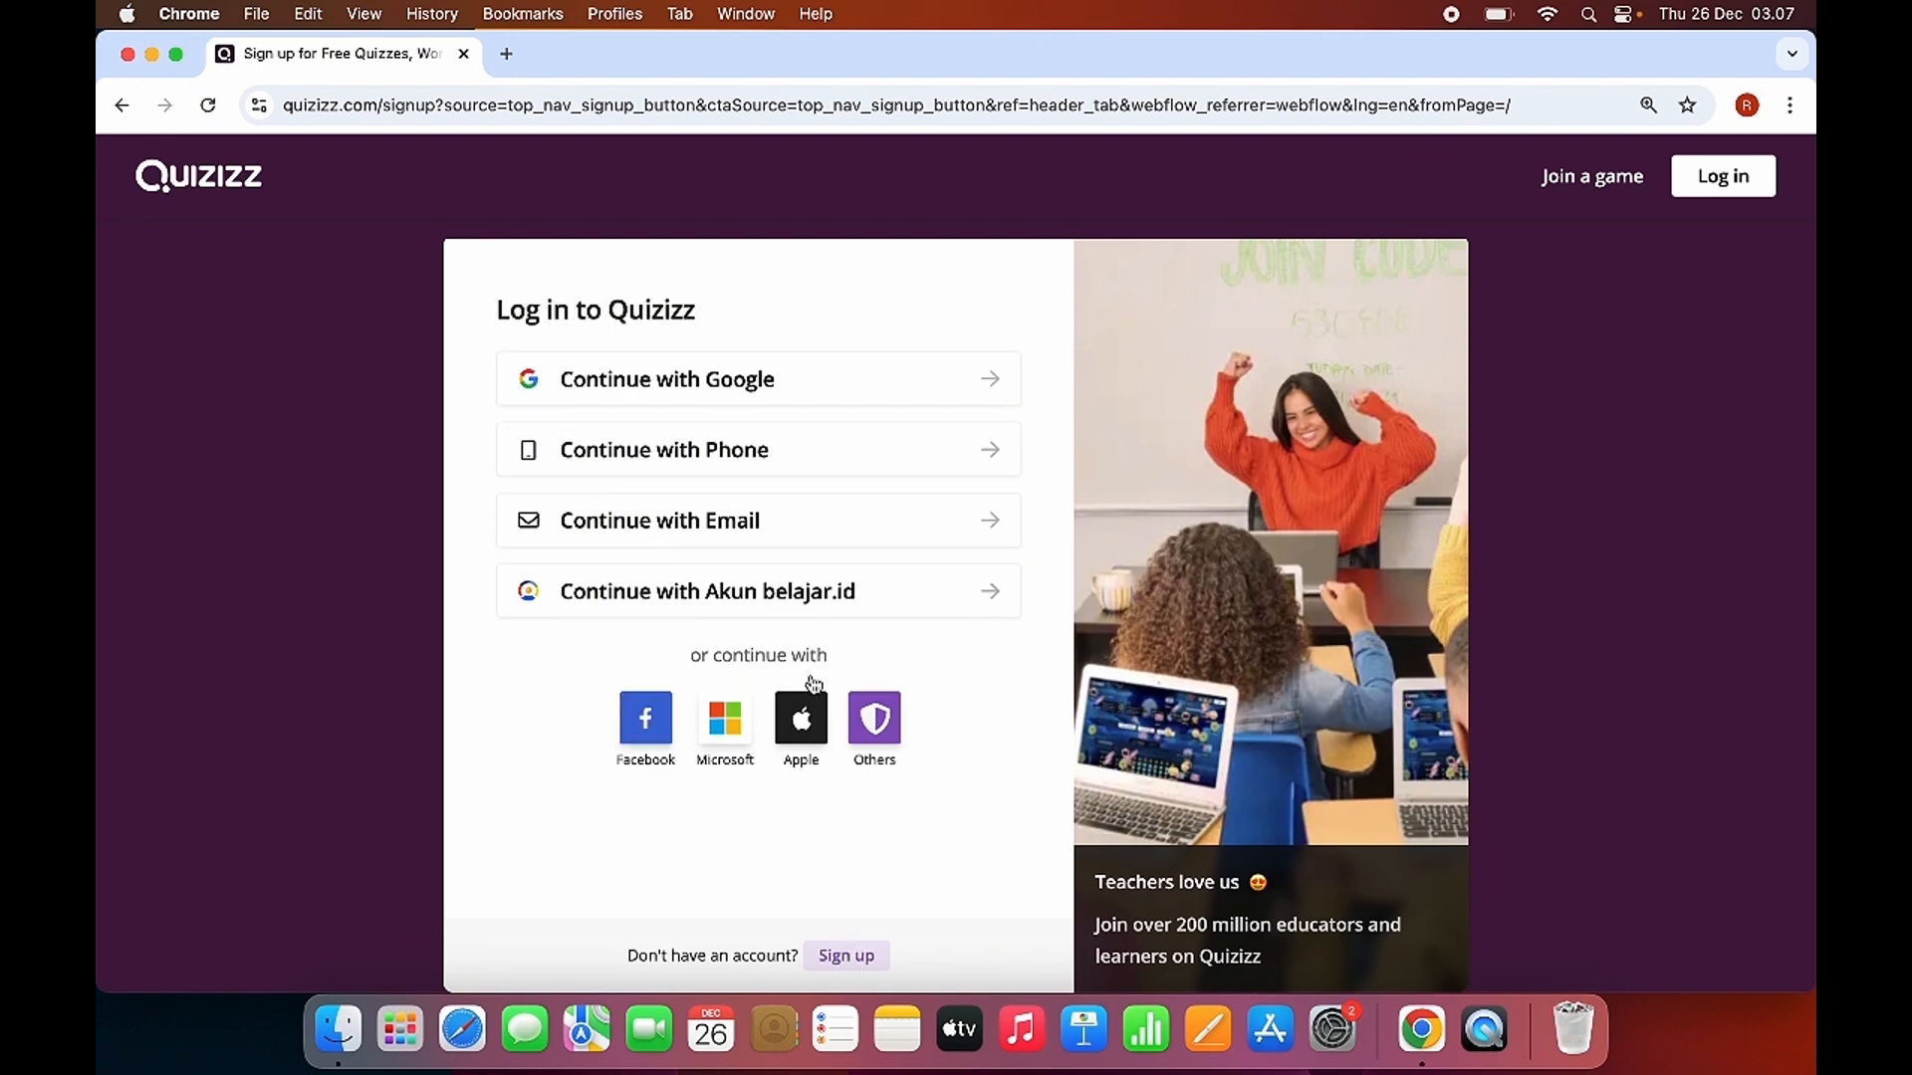
{"action": "left_click", "coordinate": [716, 591]}
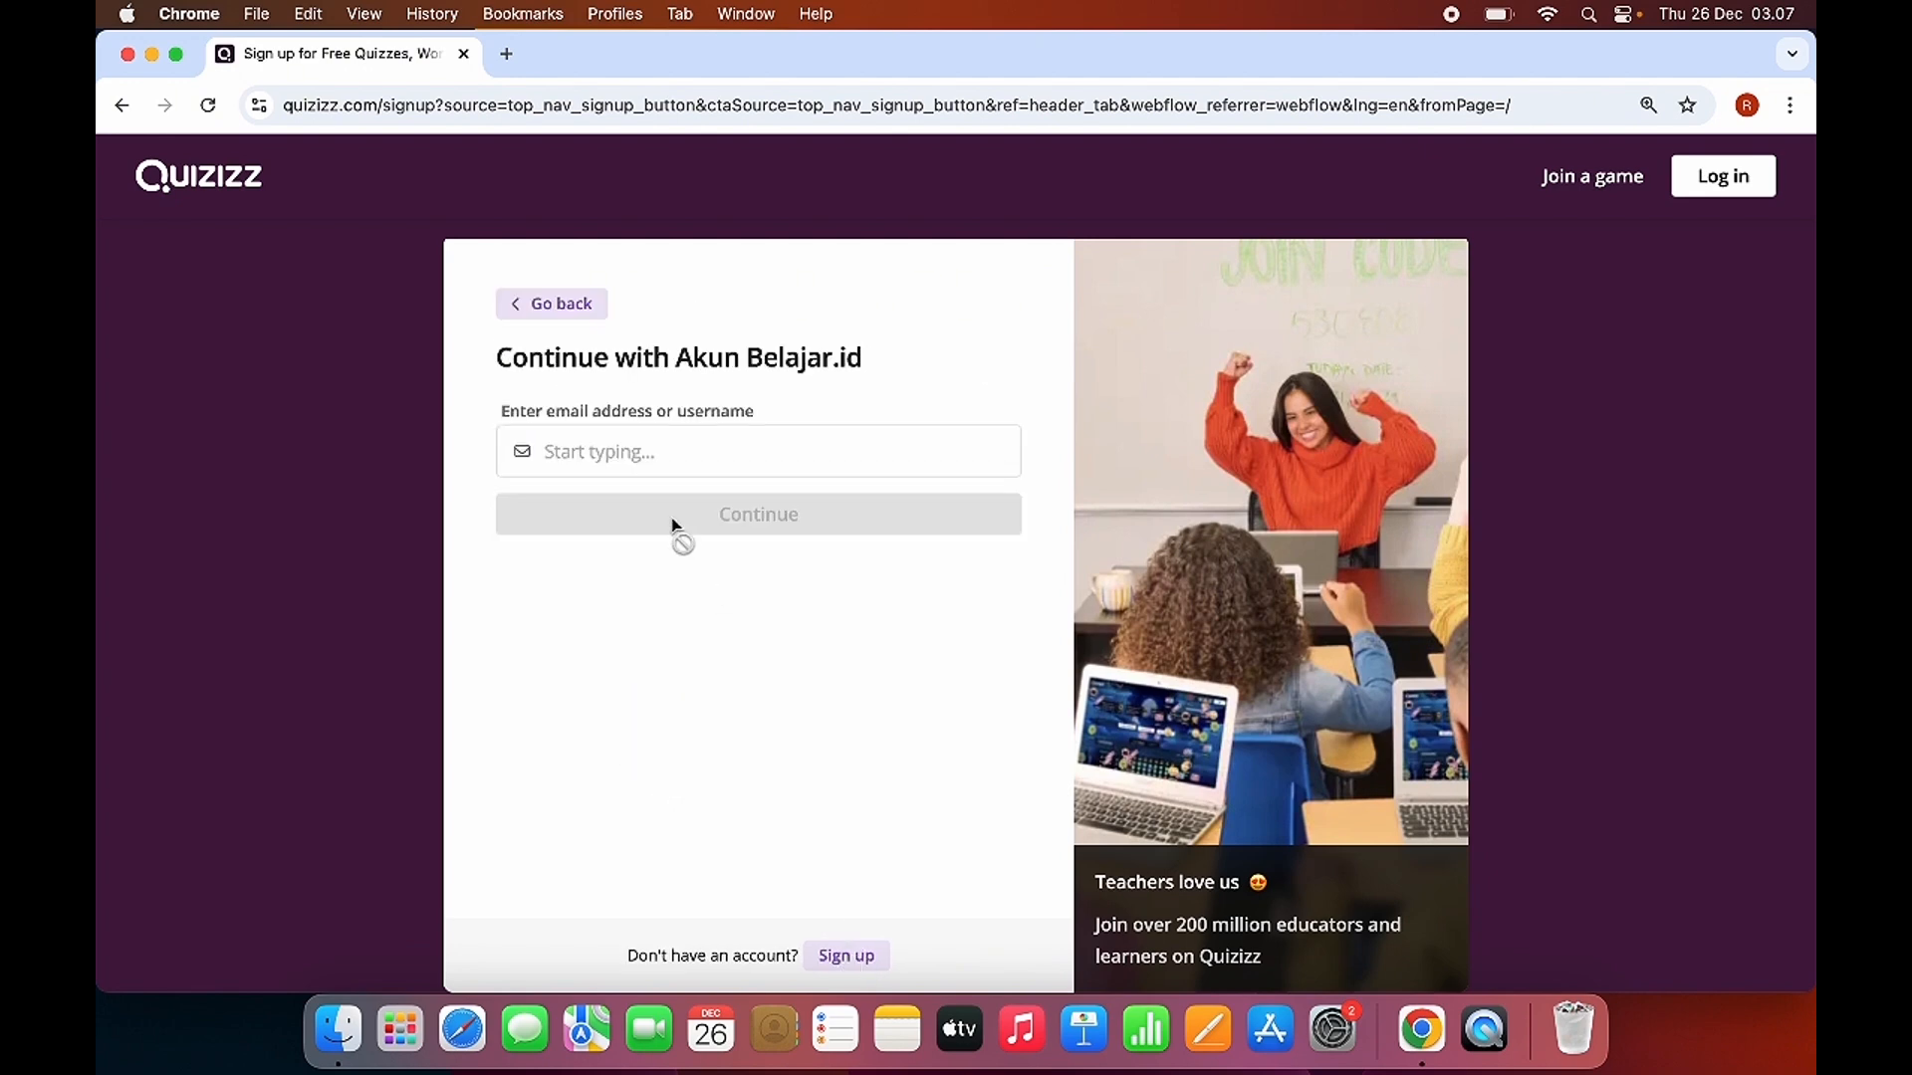
{"action": "left_click", "coordinate": [653, 452]}
{"action": "left_click", "coordinate": [697, 518]}
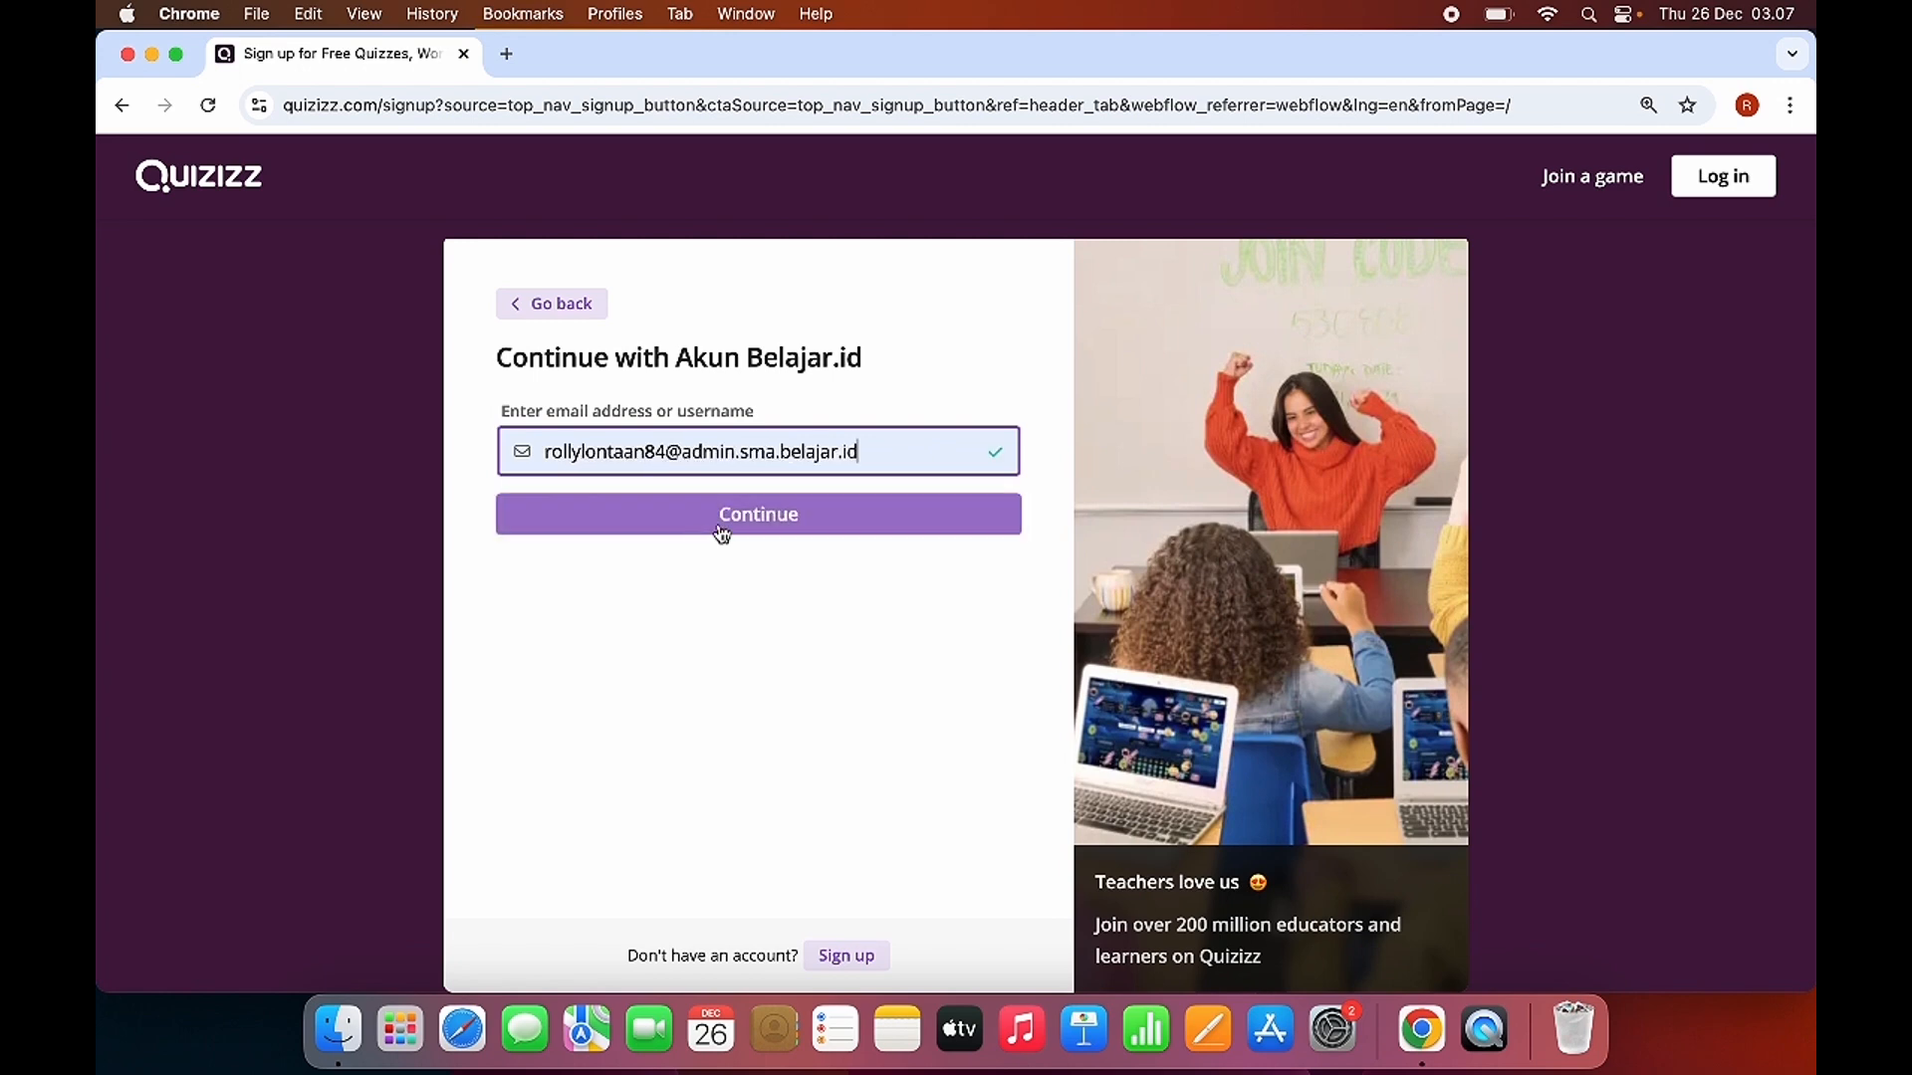
{"action": "left_click", "coordinate": [722, 533]}
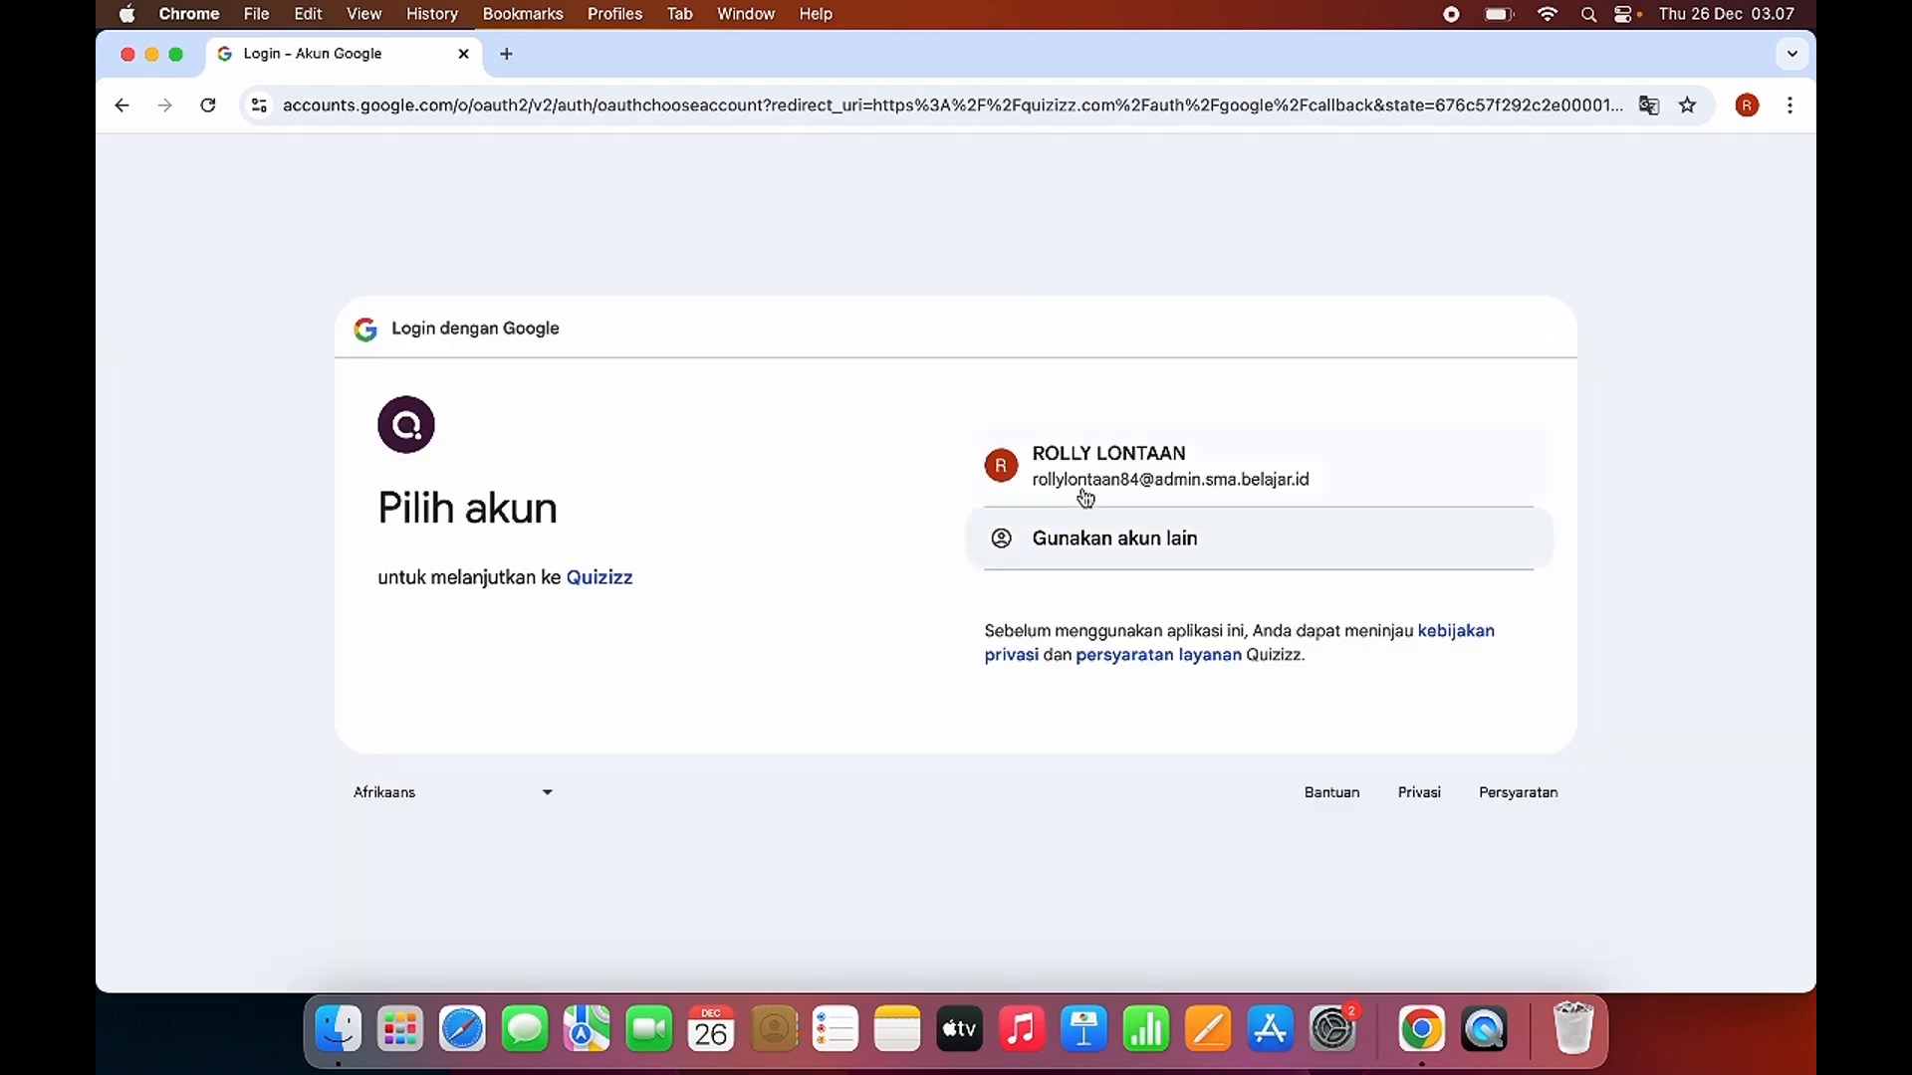
{"action": "left_click", "coordinate": [1072, 461]}
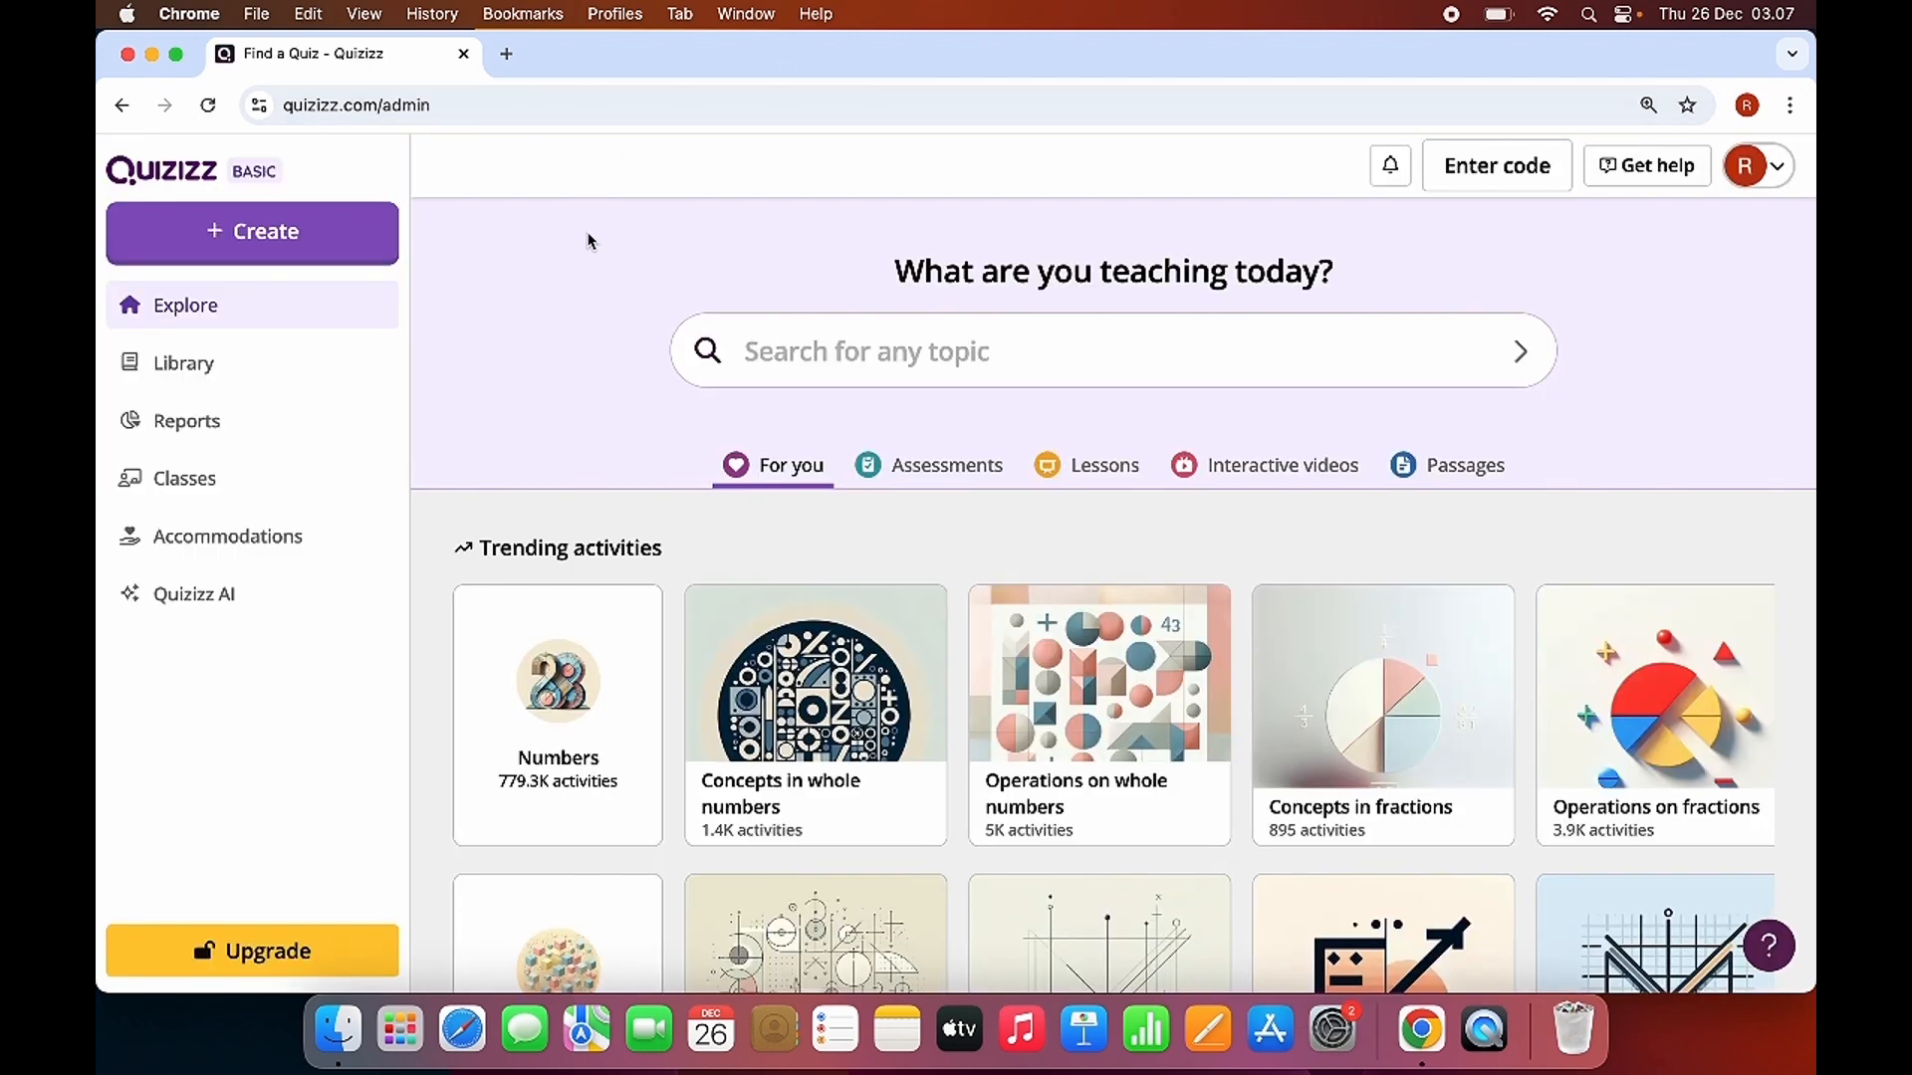
Create a new assessment from scratch and add a Multiple Choice question to it.
{"action": "left_click", "coordinate": [256, 246]}
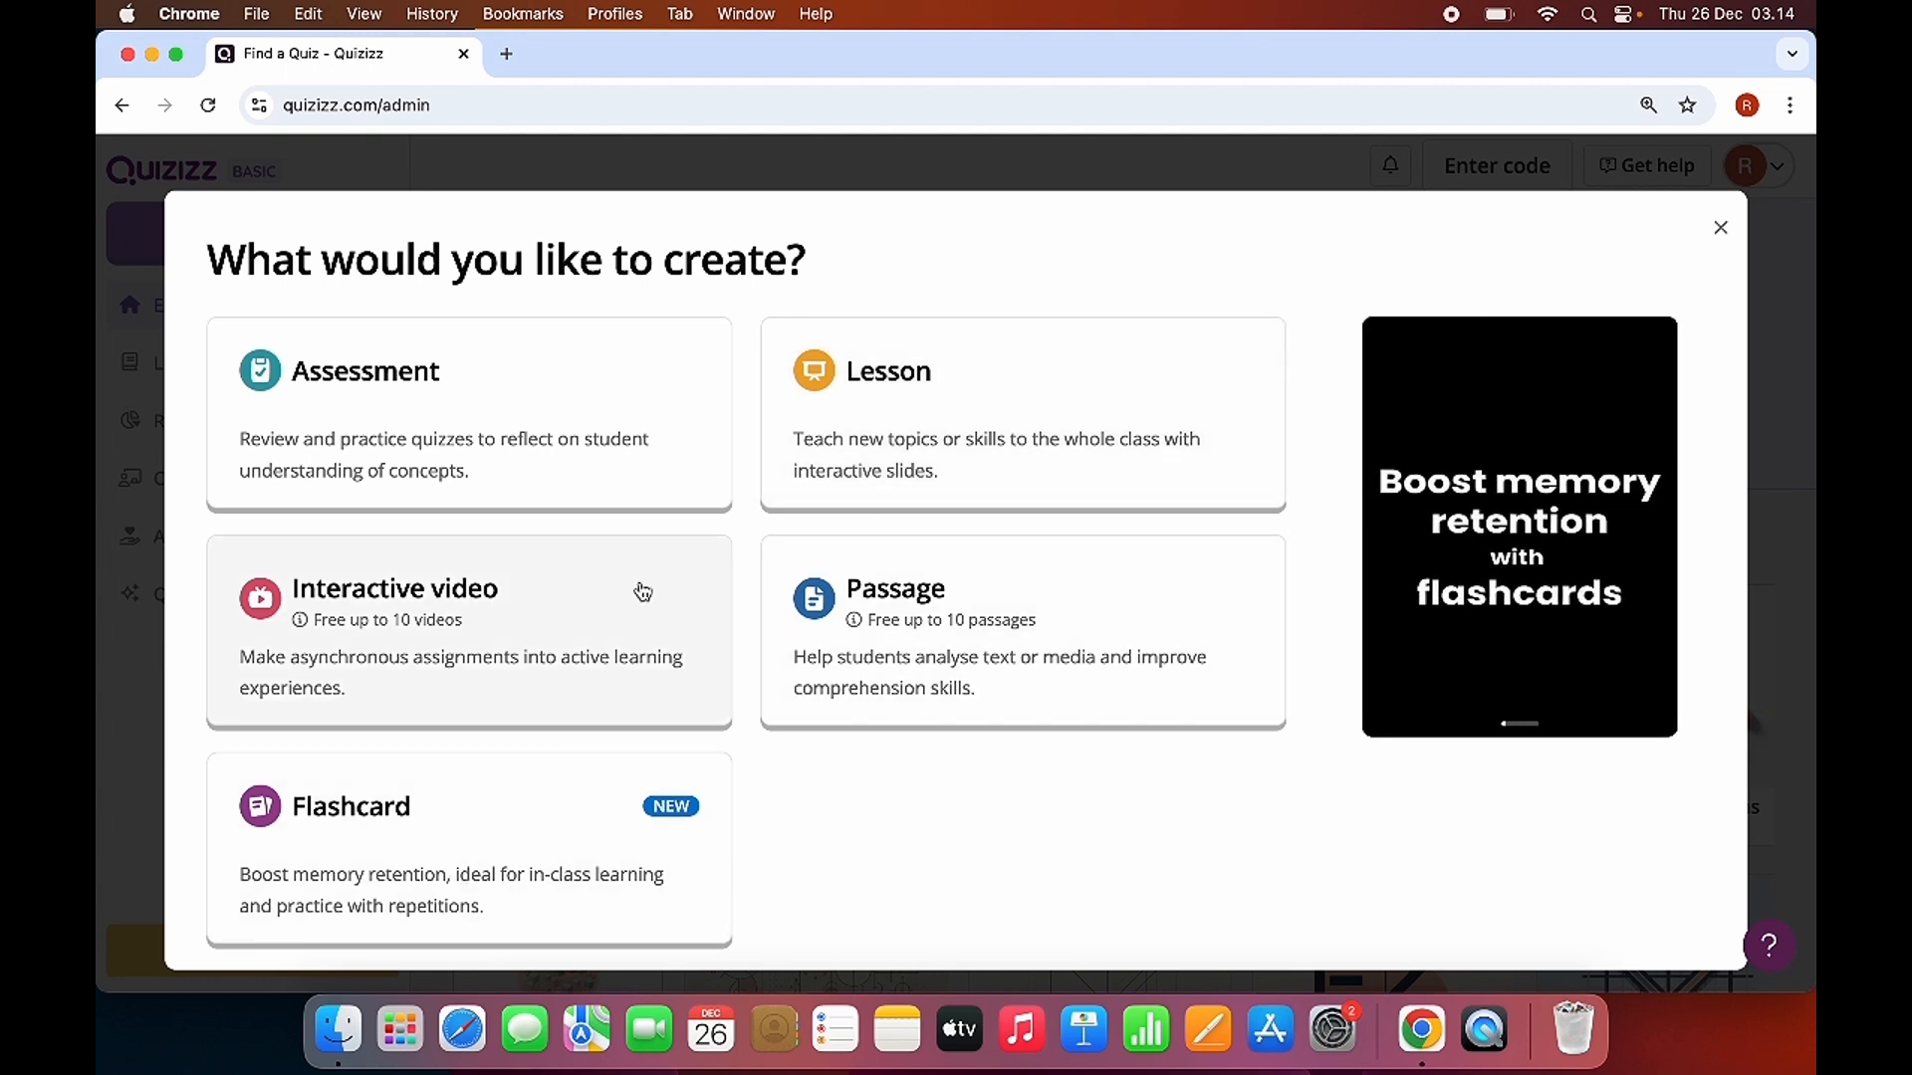
{"action": "left_click", "coordinate": [389, 416]}
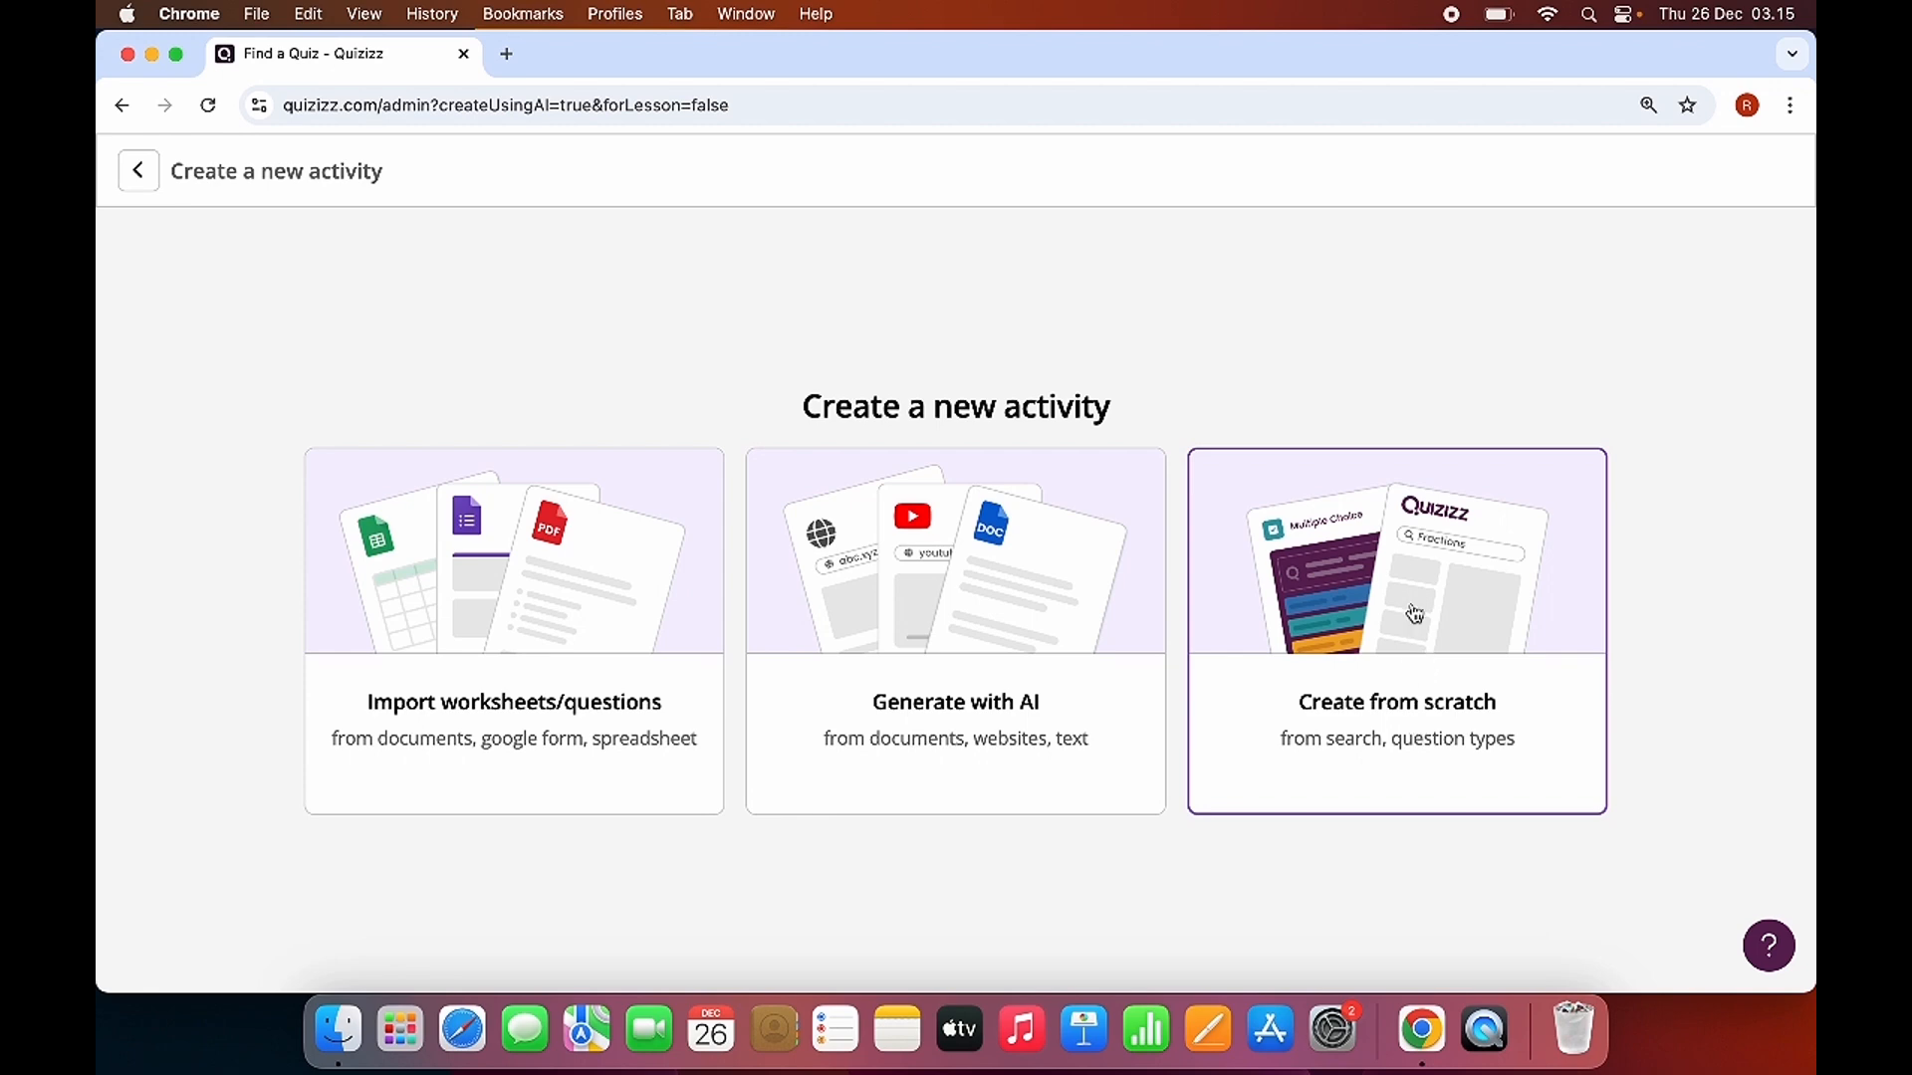
{"action": "left_click", "coordinate": [1397, 704]}
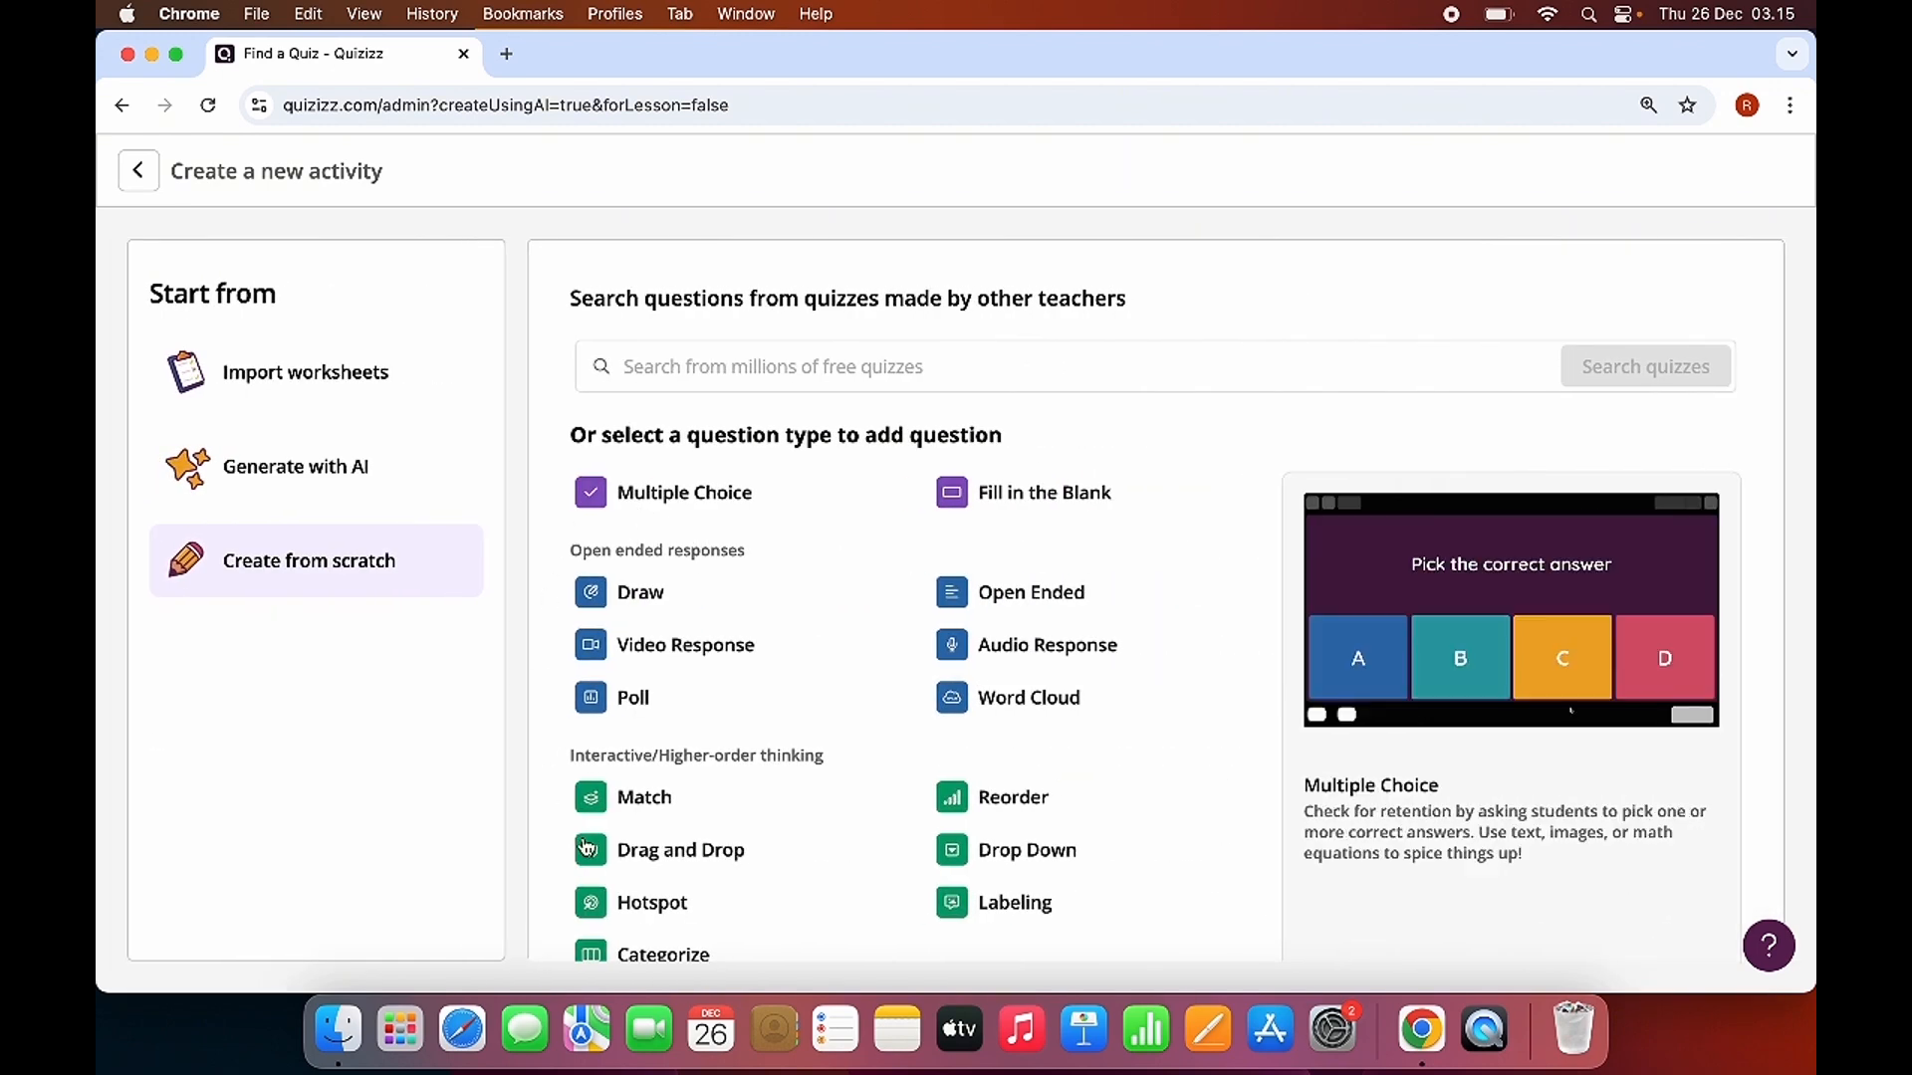
{"action": "scroll", "coordinate": [763, 823], "scroll_direction": "down", "scroll_amount": 3}
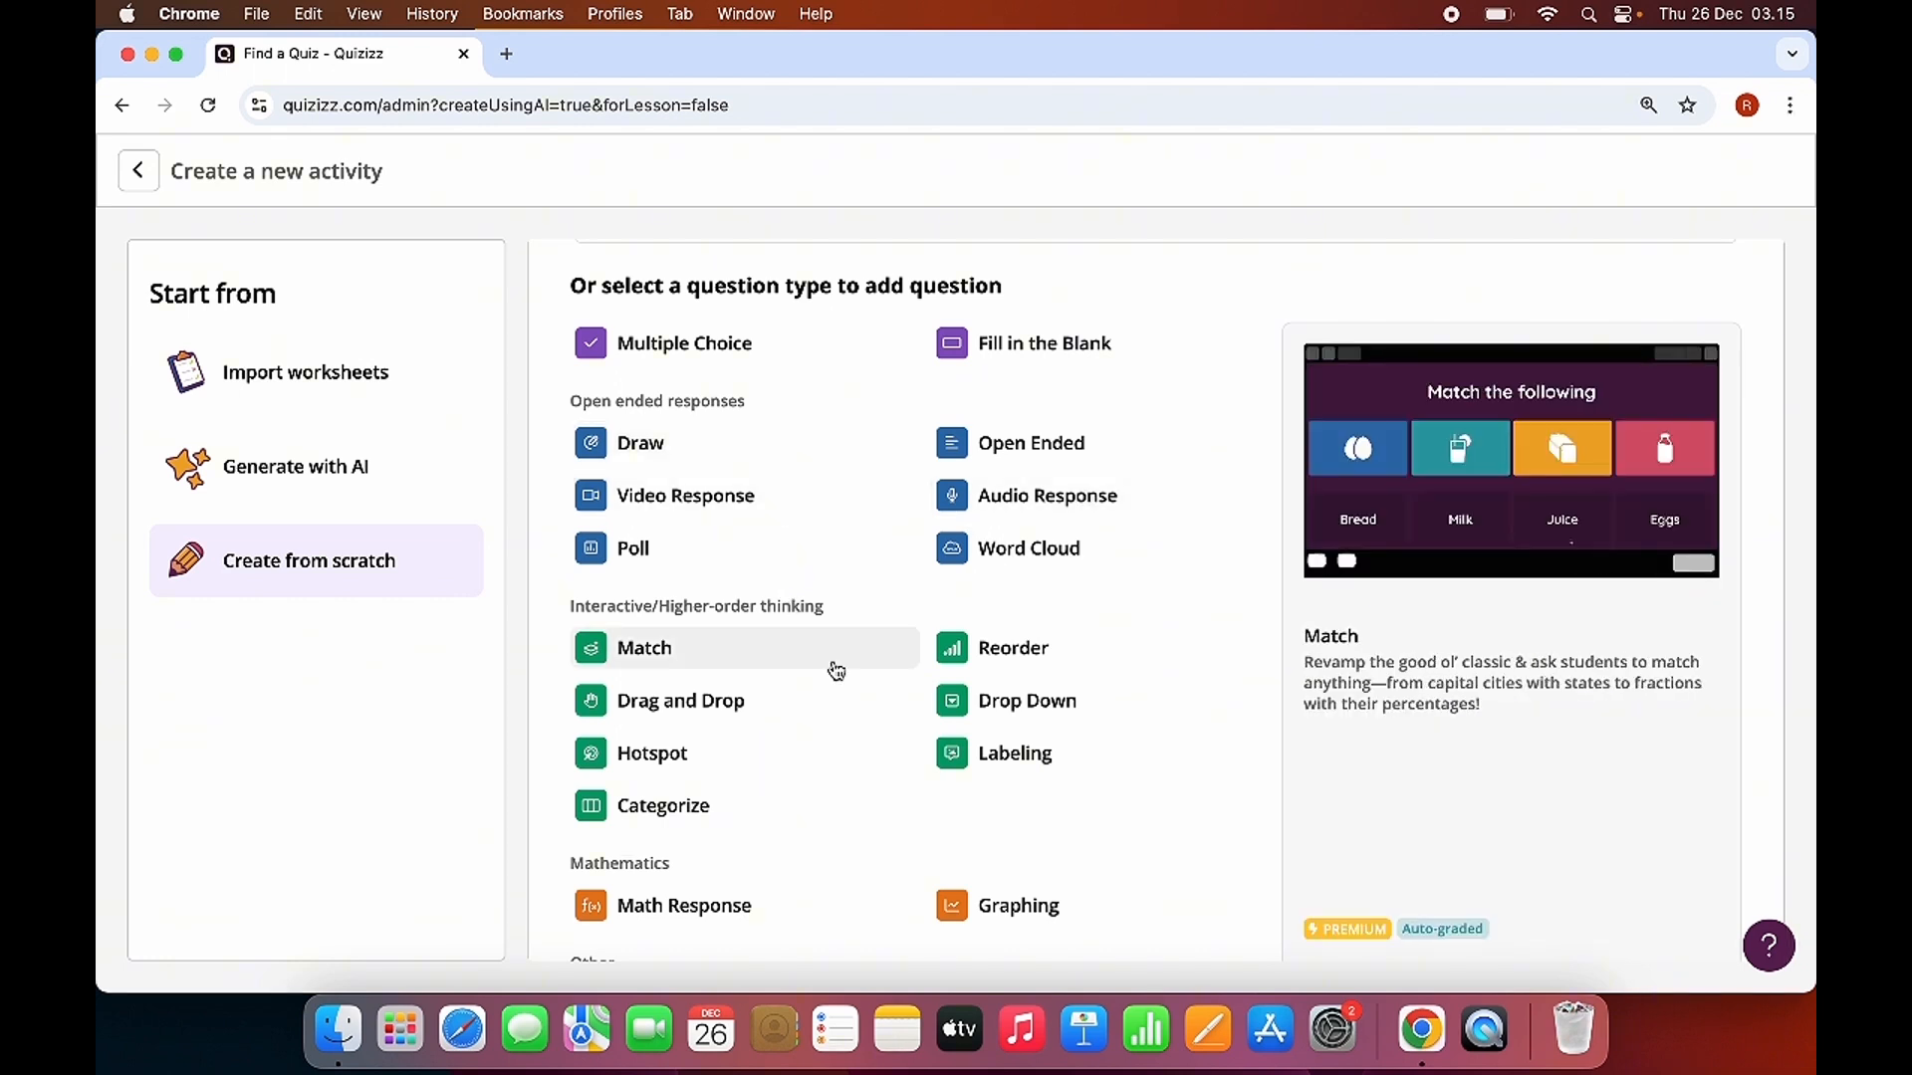
{"action": "scroll", "coordinate": [836, 670], "scroll_direction": "up", "scroll_amount": 3}
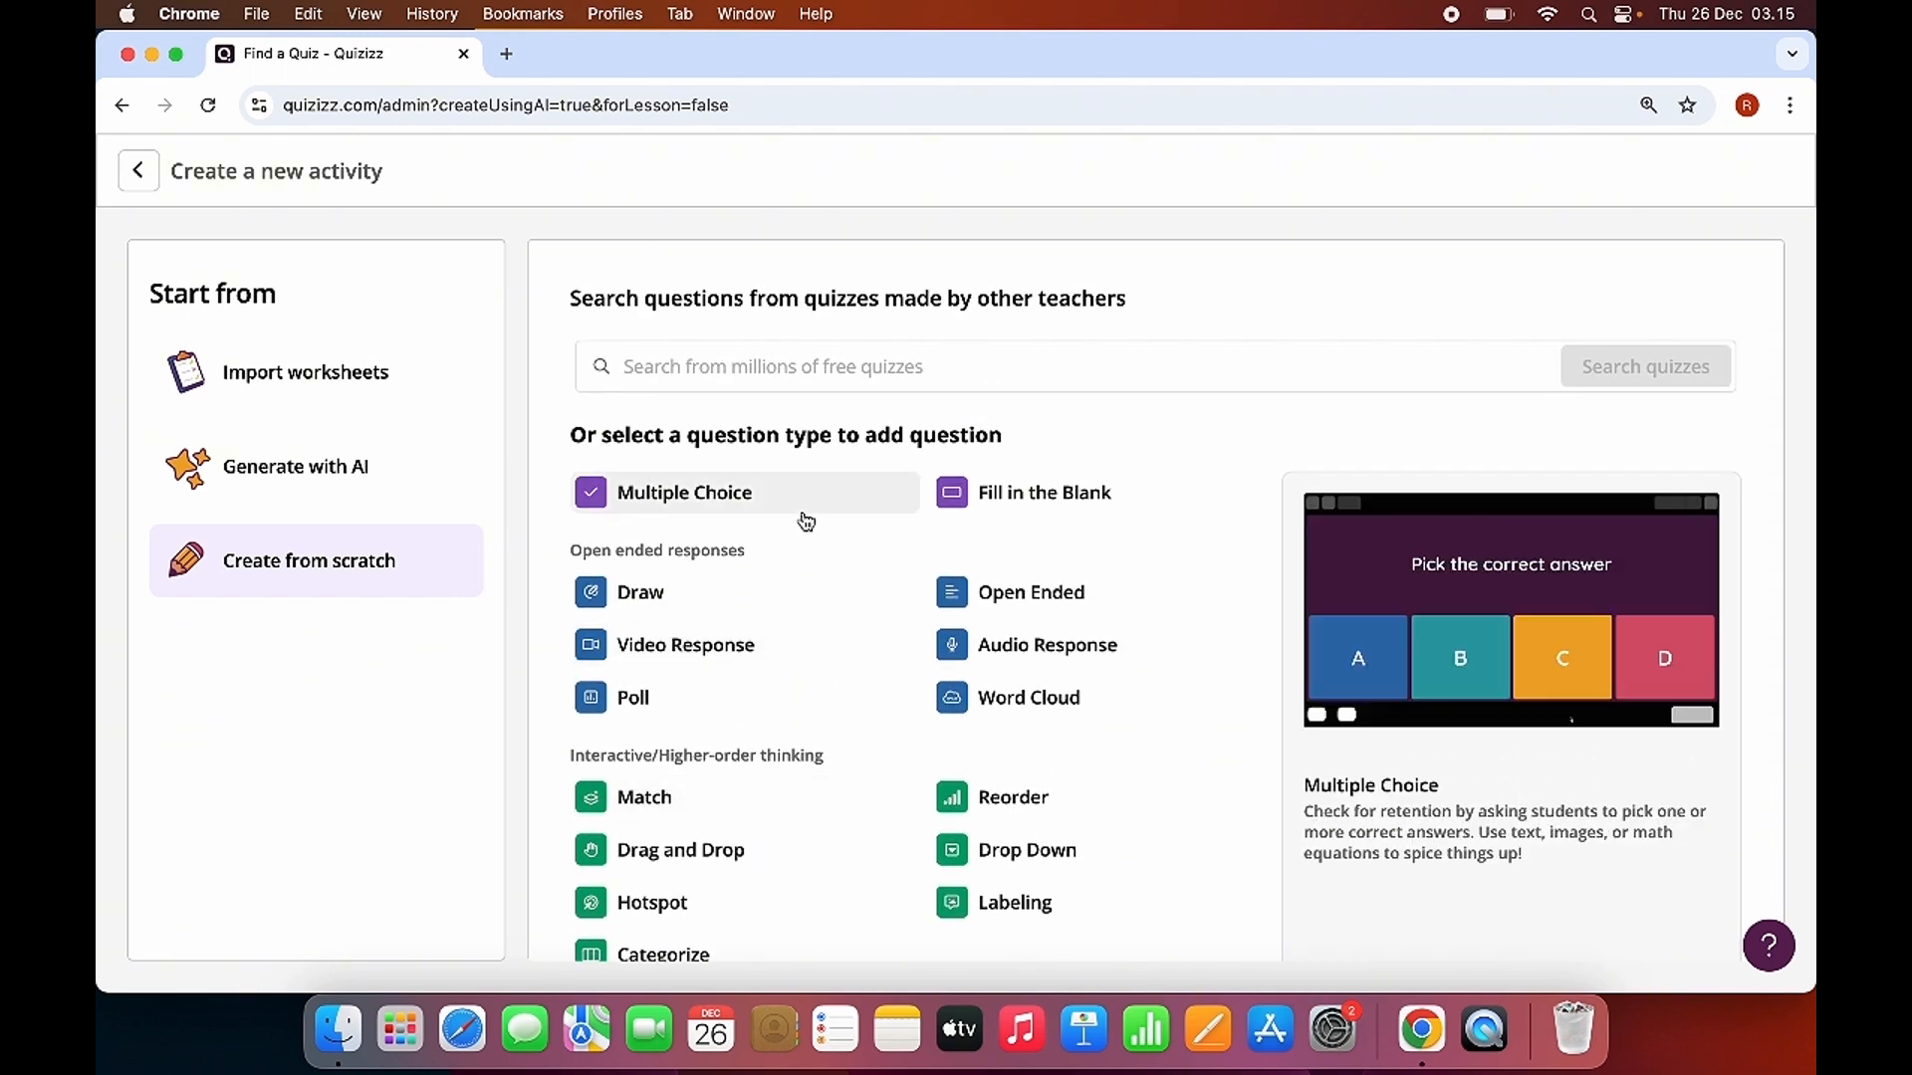
{"action": "left_click", "coordinate": [662, 493]}
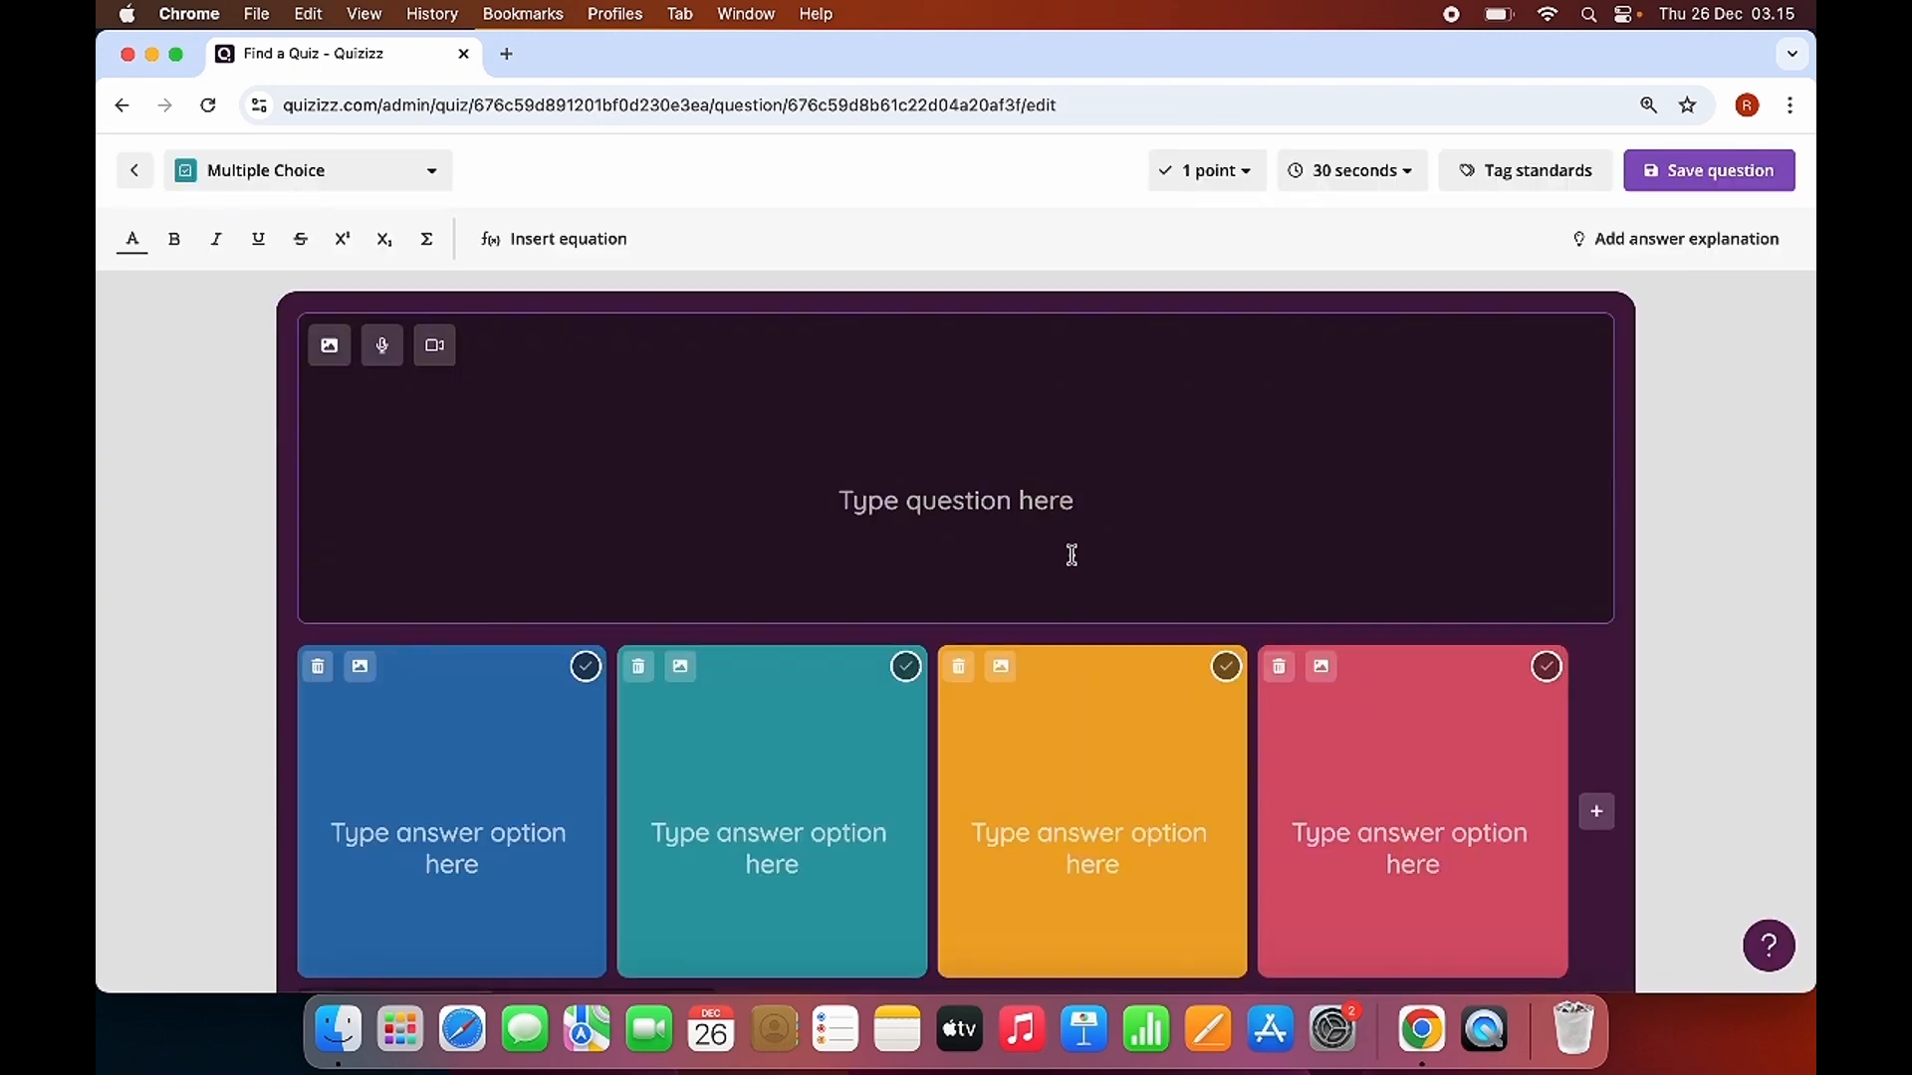
{"action": "scroll", "coordinate": [1072, 555], "scroll_direction": "down", "scroll_amount": 1}
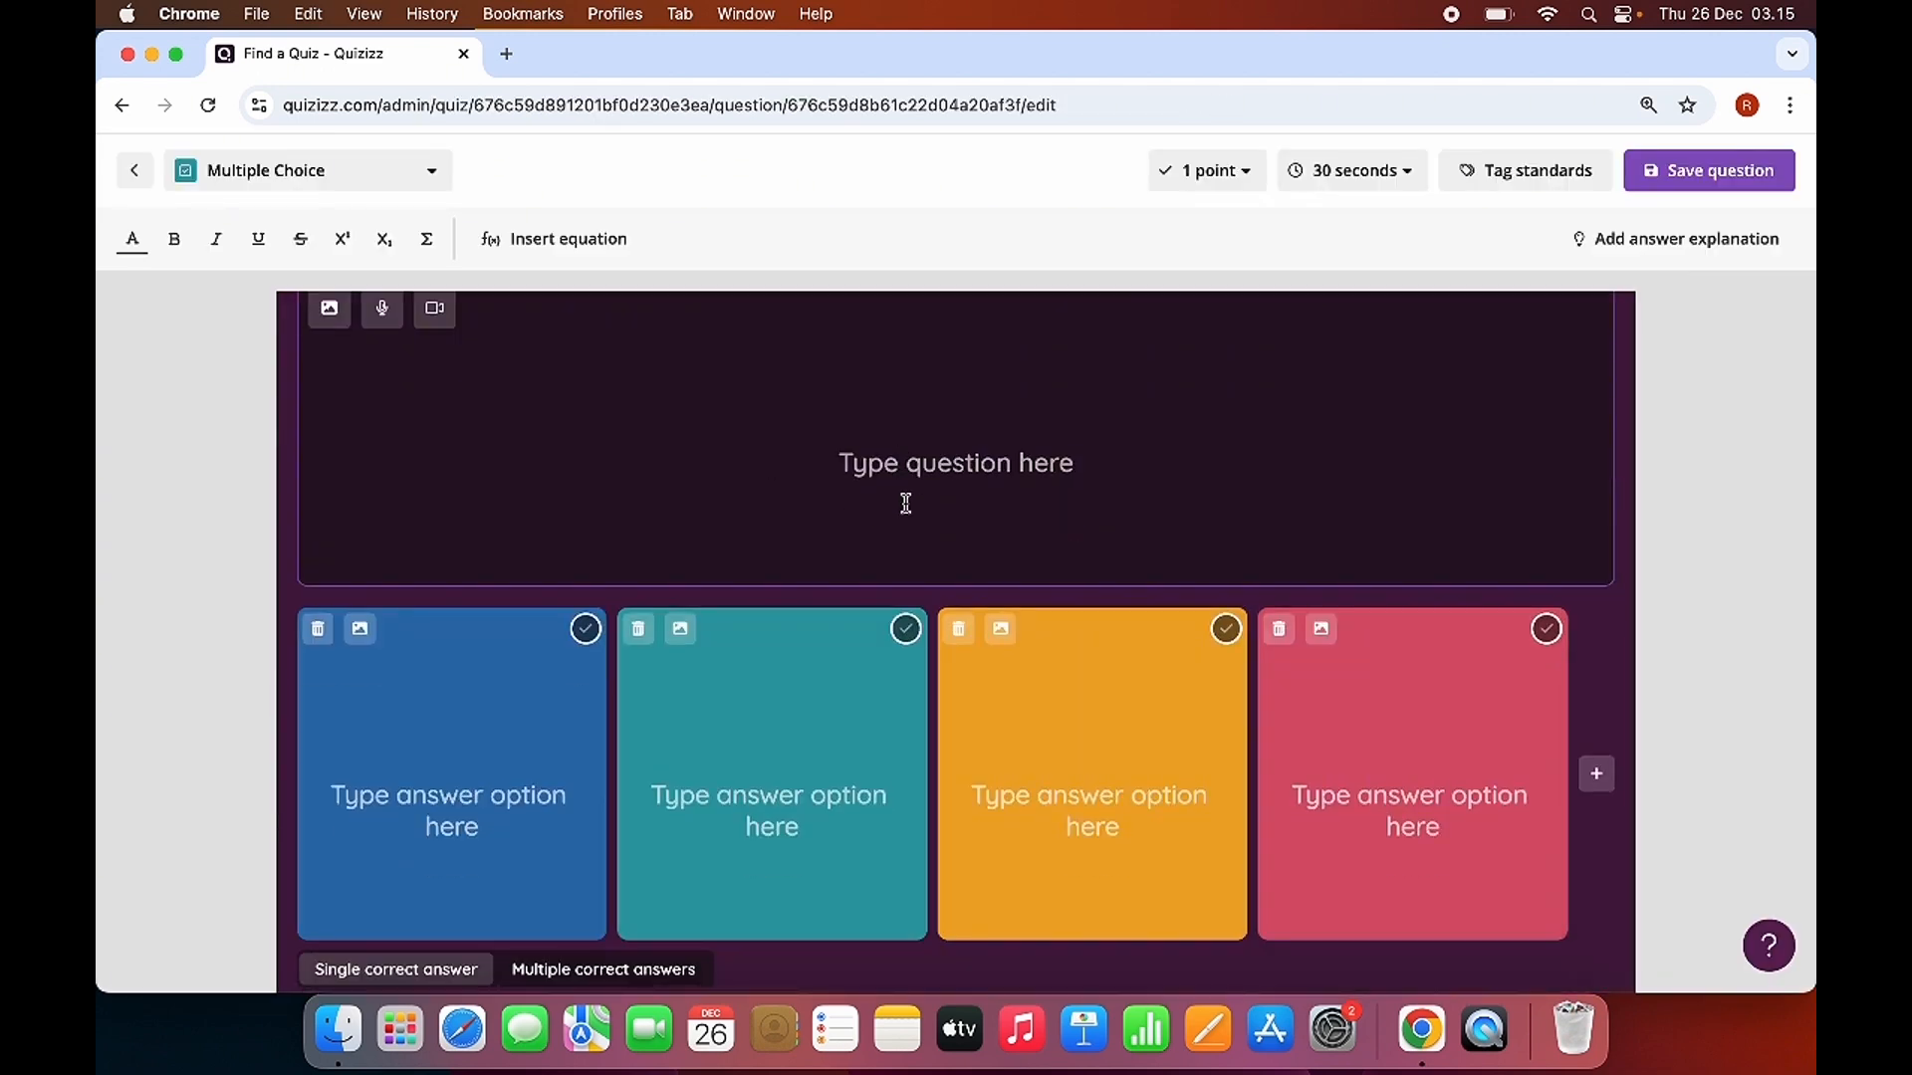
Switch to Finder and open the SOAL TENTANG MEDIA SOSIAL file from the Documents folder in Word.
{"action": "left_click", "coordinate": [339, 1031]}
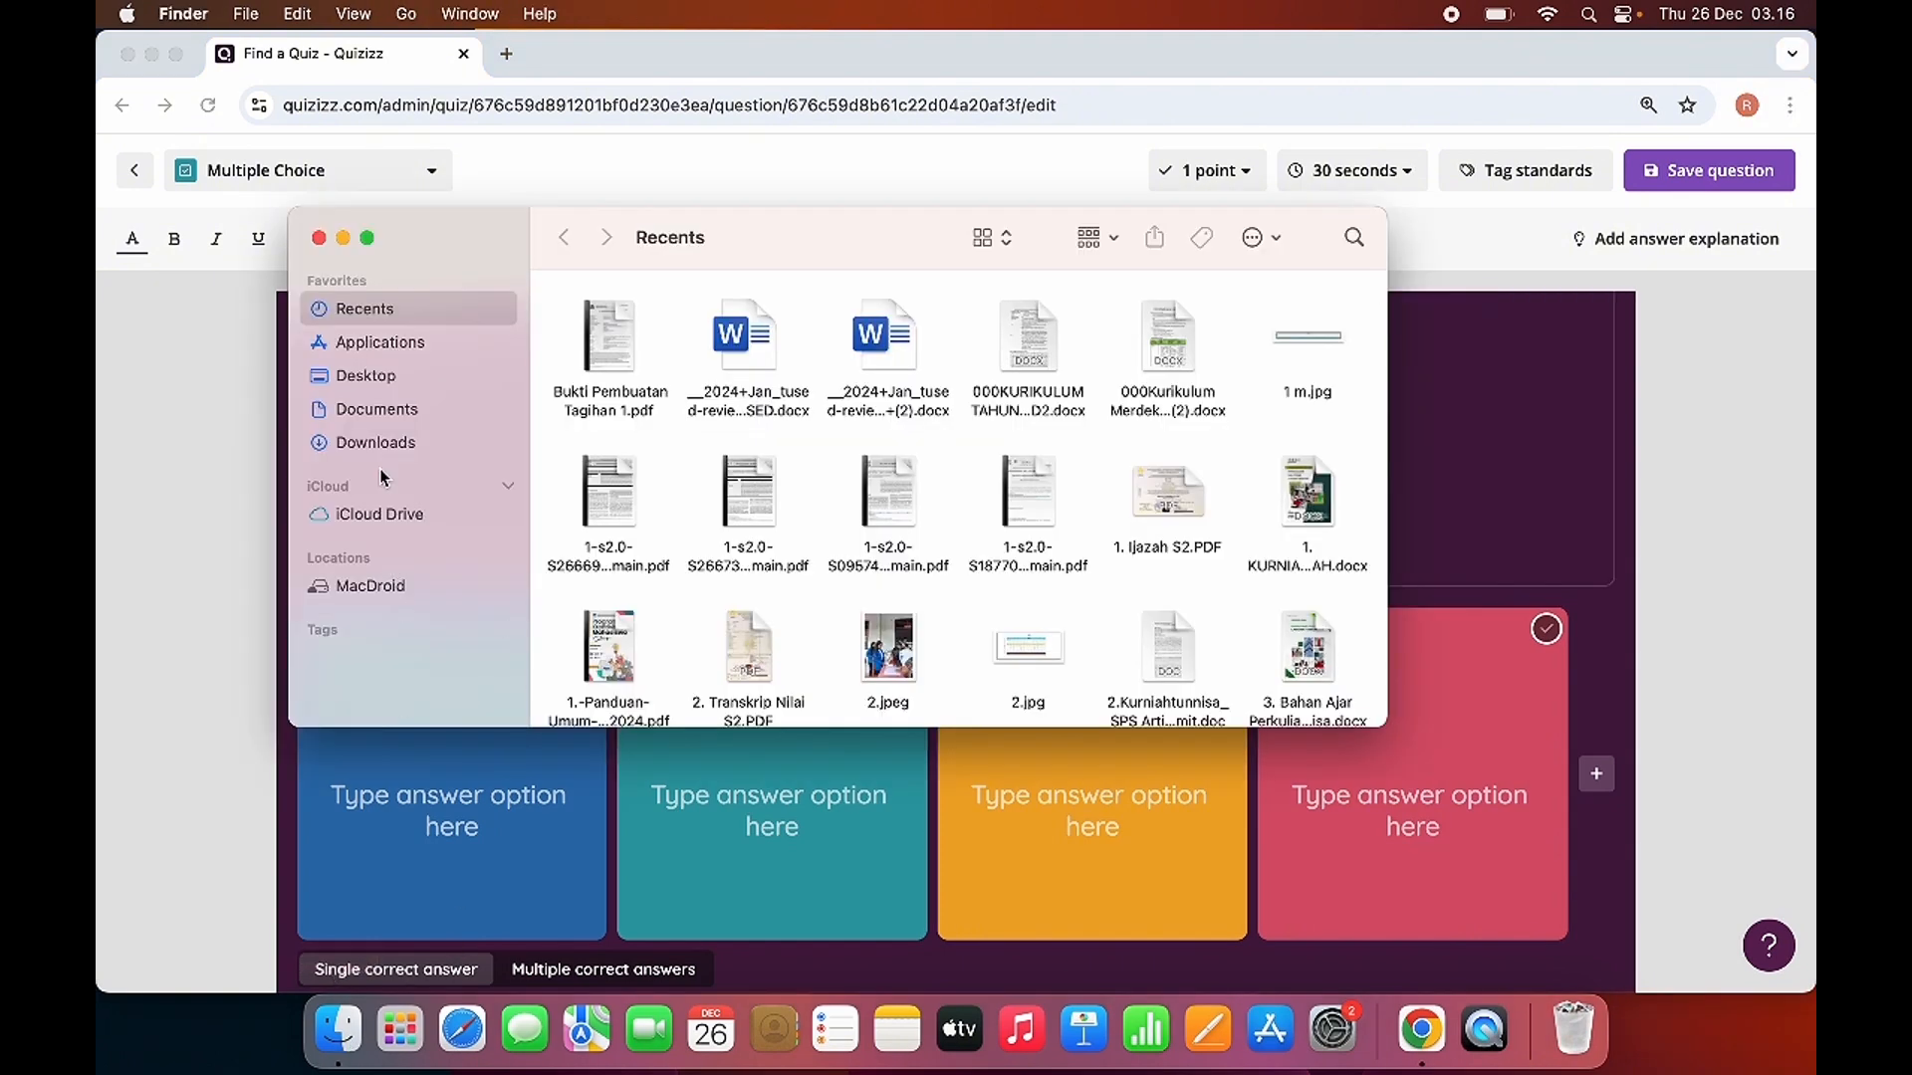
{"action": "left_click", "coordinate": [378, 414]}
{"action": "double_click", "coordinate": [613, 379]}
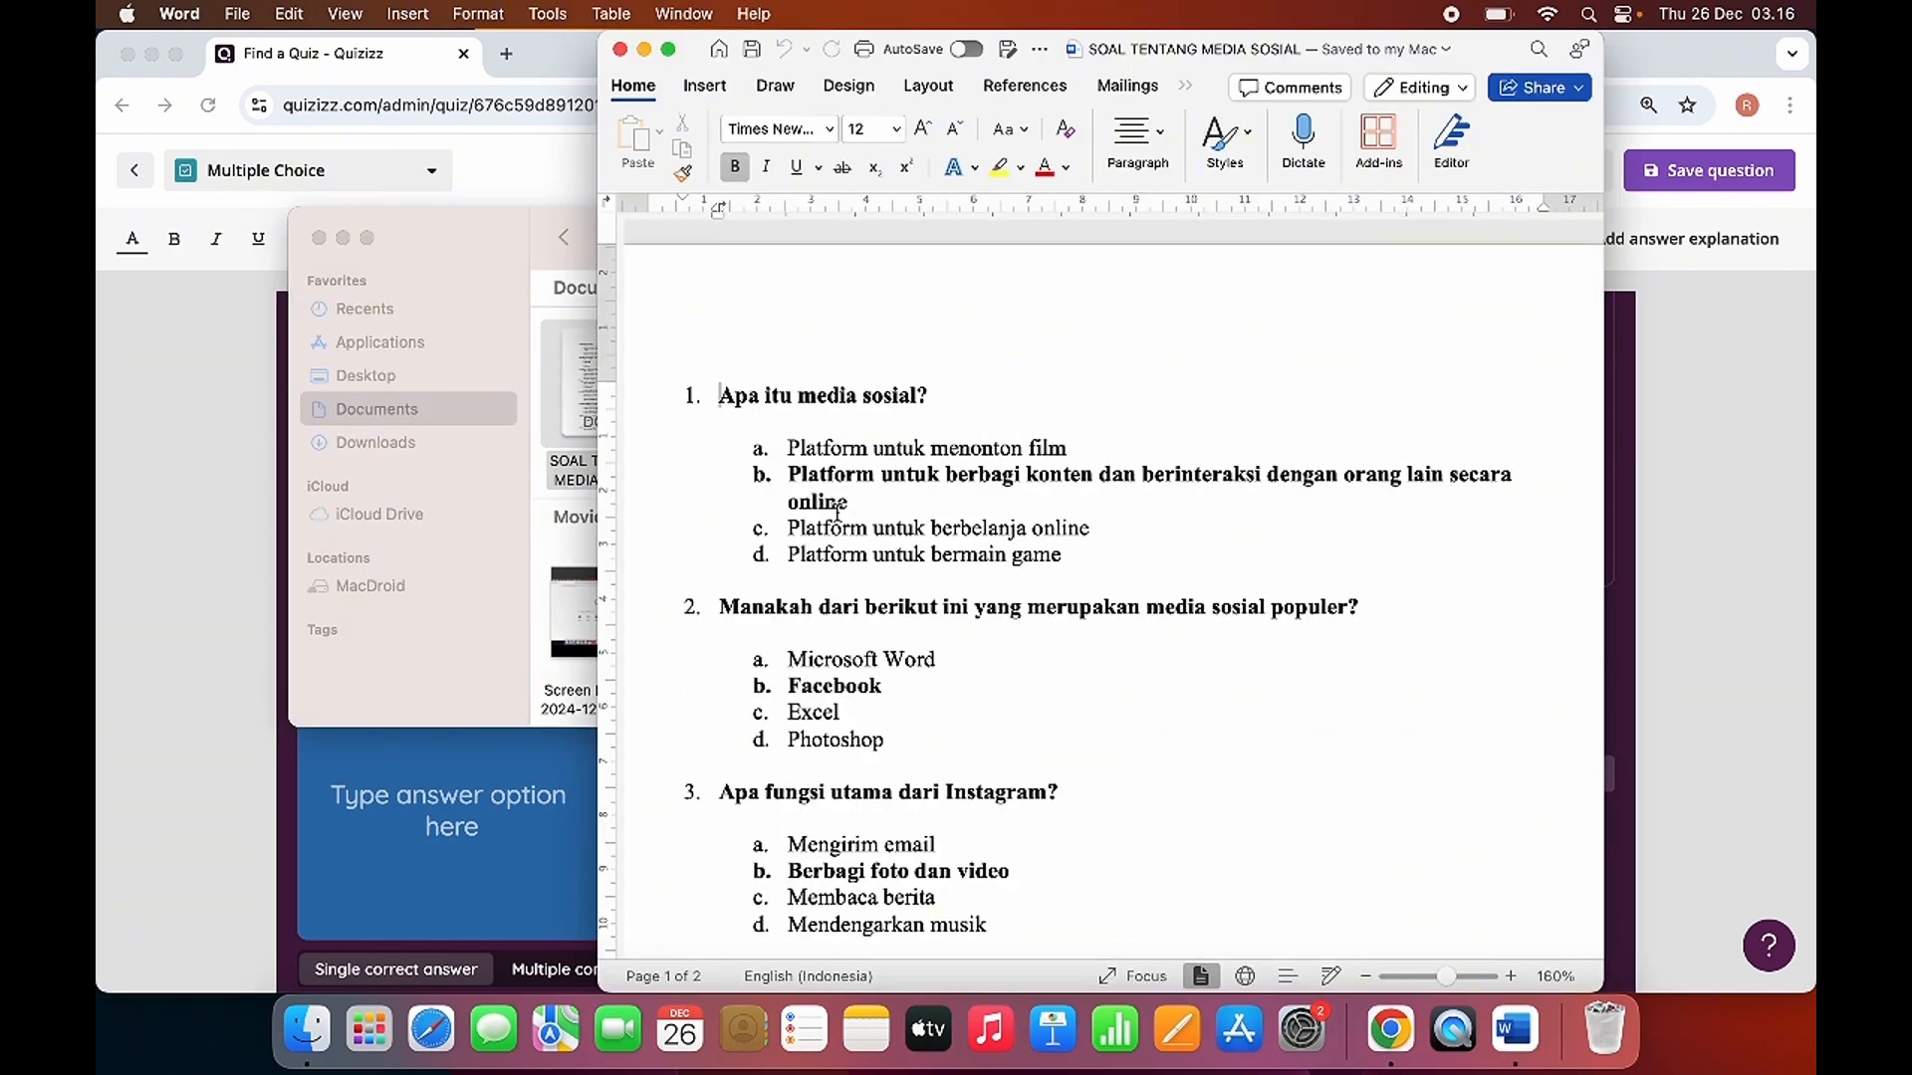
Copy "Apa itu media sosial?" from the Word document into the Quizizz question text, without its leading number.
{"action": "left_click_drag", "start_coordinate": [713, 407], "coordinate": [934, 398]}
{"action": "key", "text": "super+c"}
{"action": "key", "text": "ctrl+Up"}
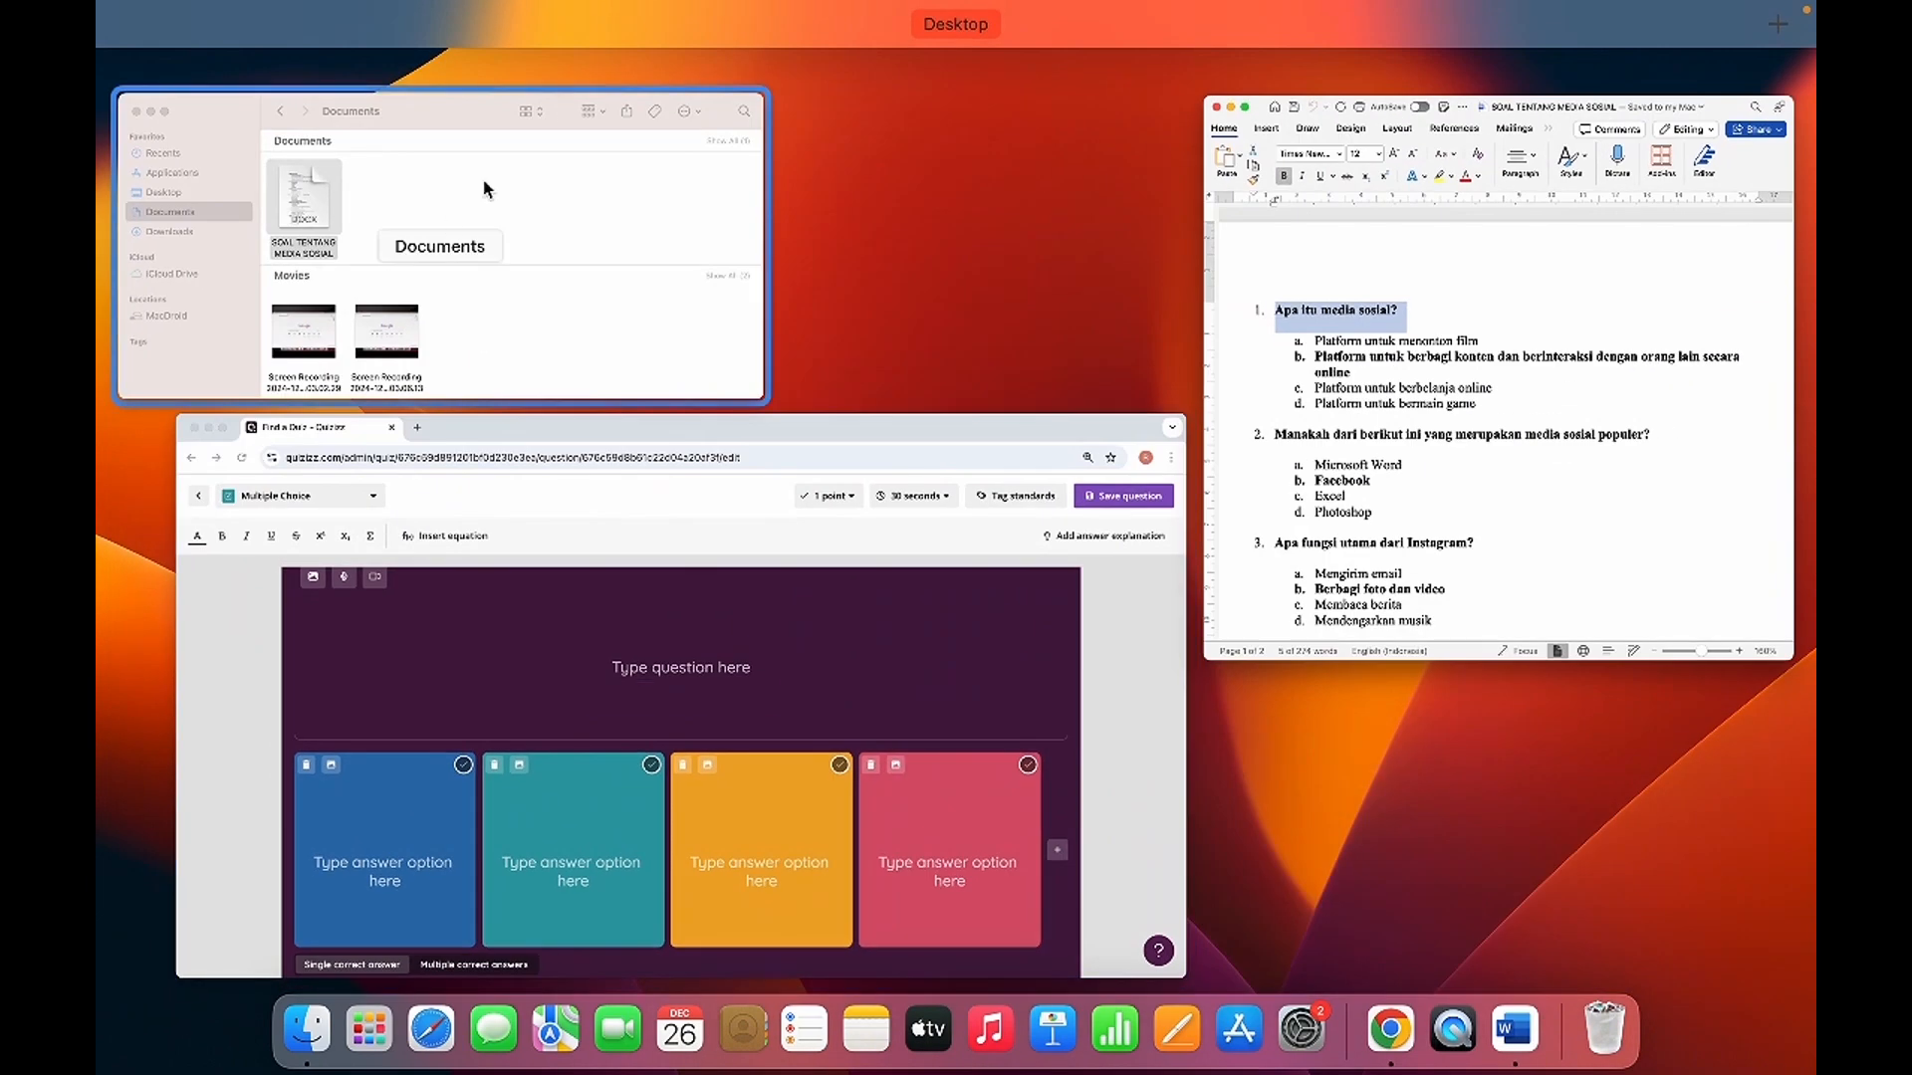
{"action": "left_click", "coordinate": [517, 598]}
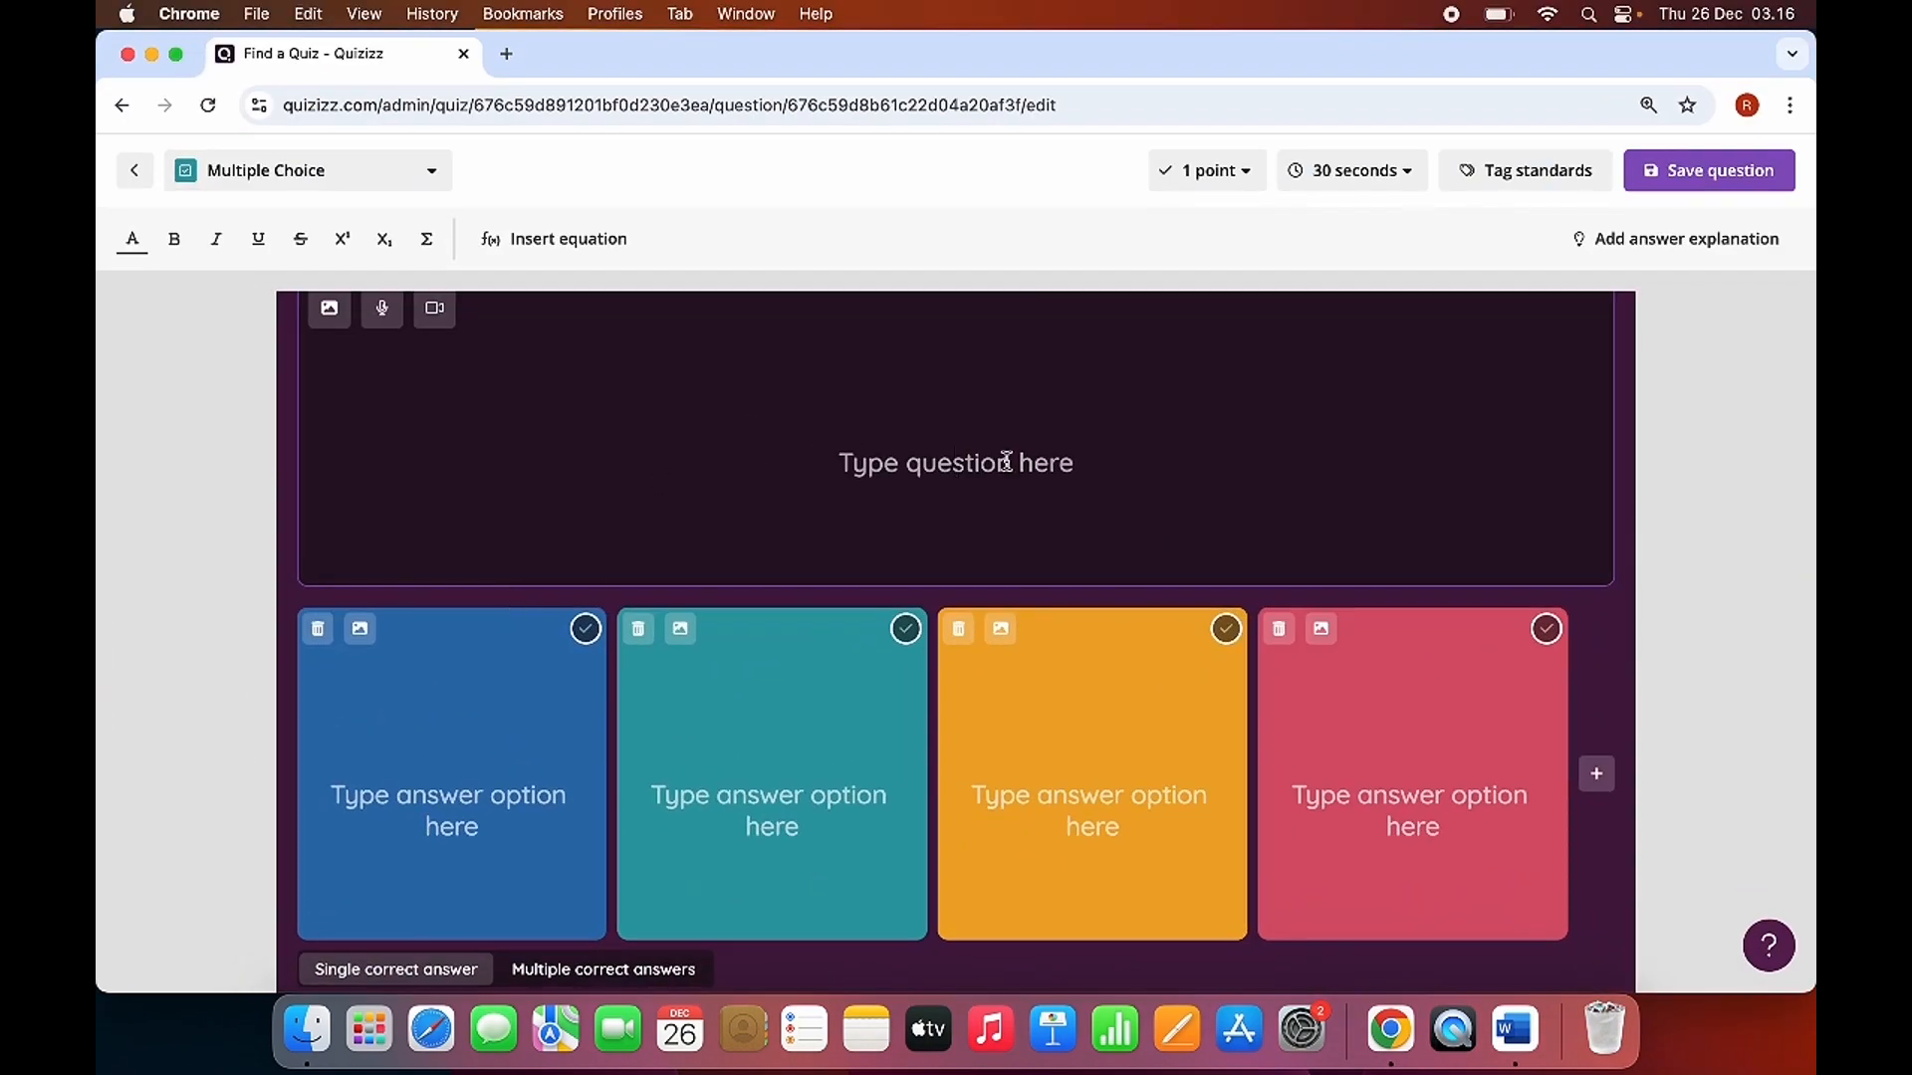
{"action": "left_click", "coordinate": [1006, 461]}
{"action": "key", "text": "super+v"}
{"action": "key", "text": "BackSpace"}
{"action": "key", "text": "BackSpace"}
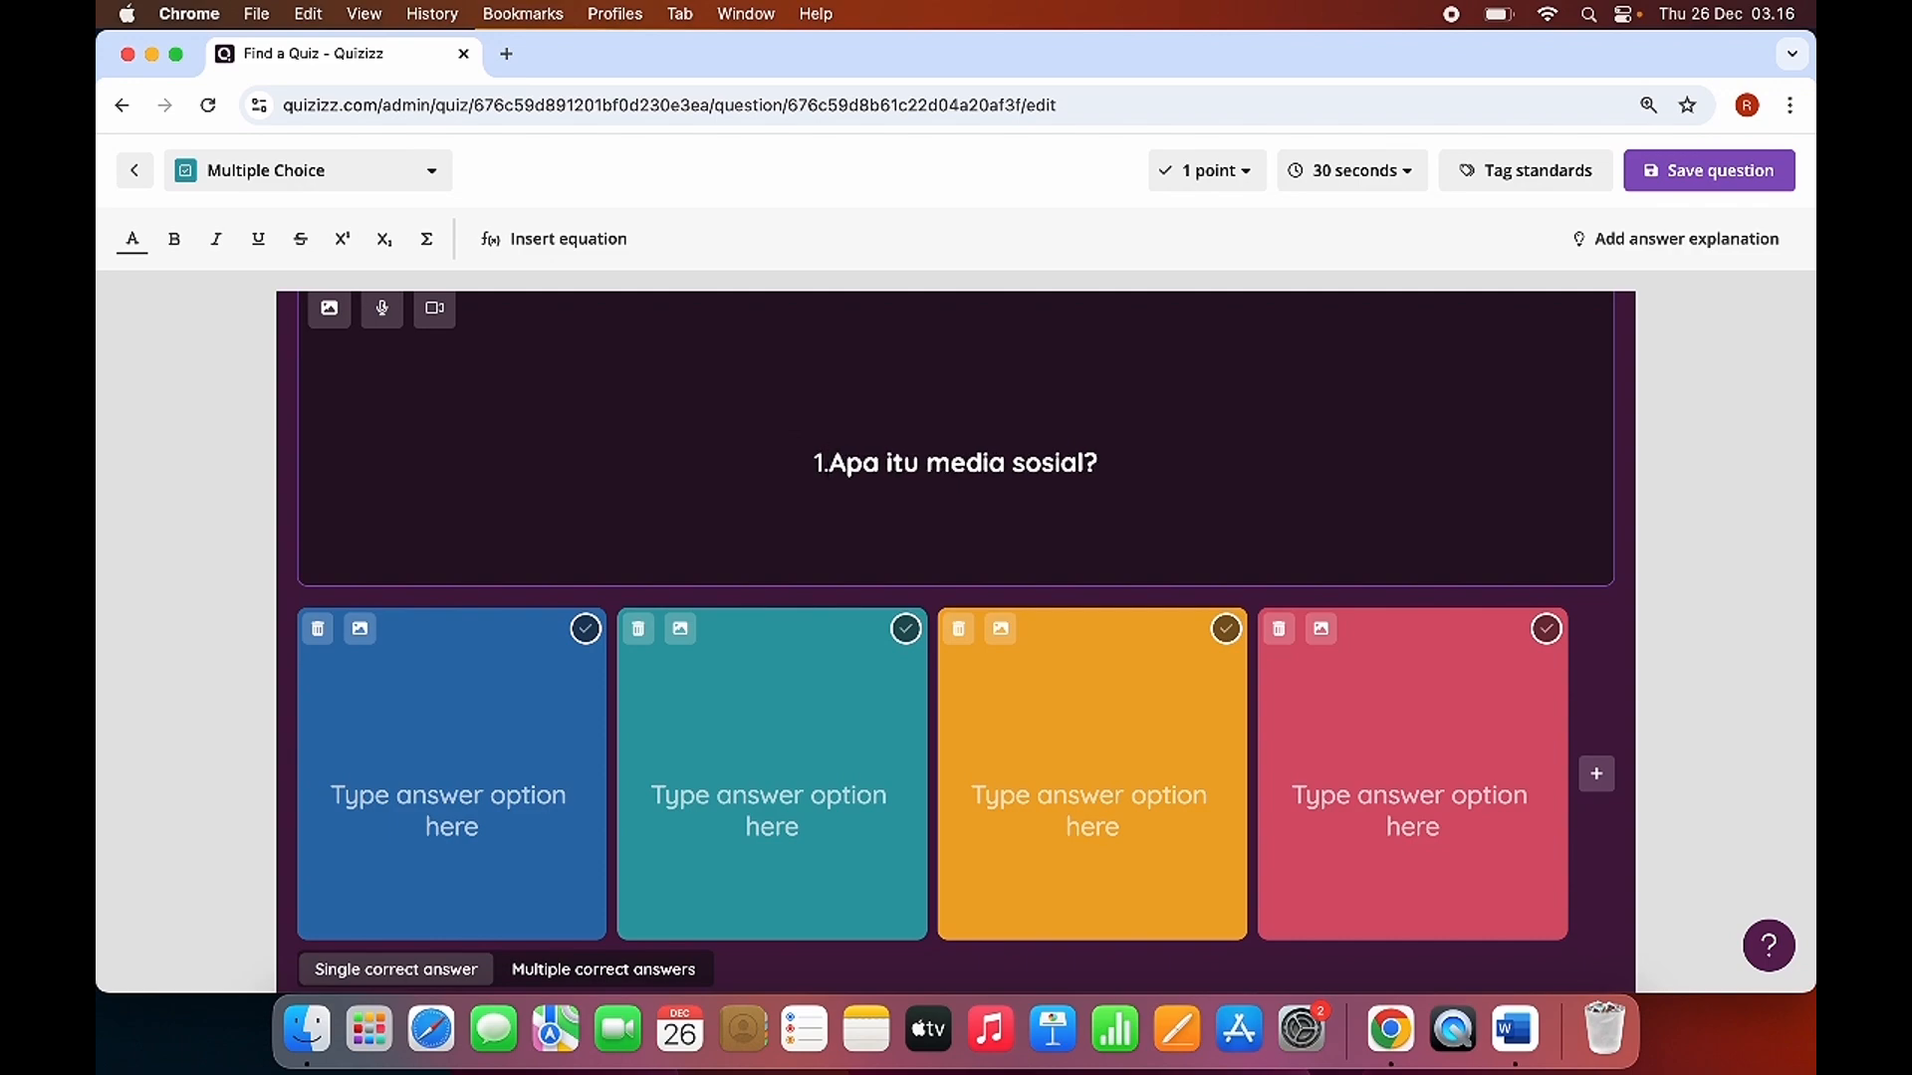
{"action": "key", "text": "BackSpace"}
{"action": "key", "text": "BackSpace"}
Copy "Platform untuk menonton film" from the Word document into the first answer option in Quizizz.
{"action": "key", "text": "ctrl+Up"}
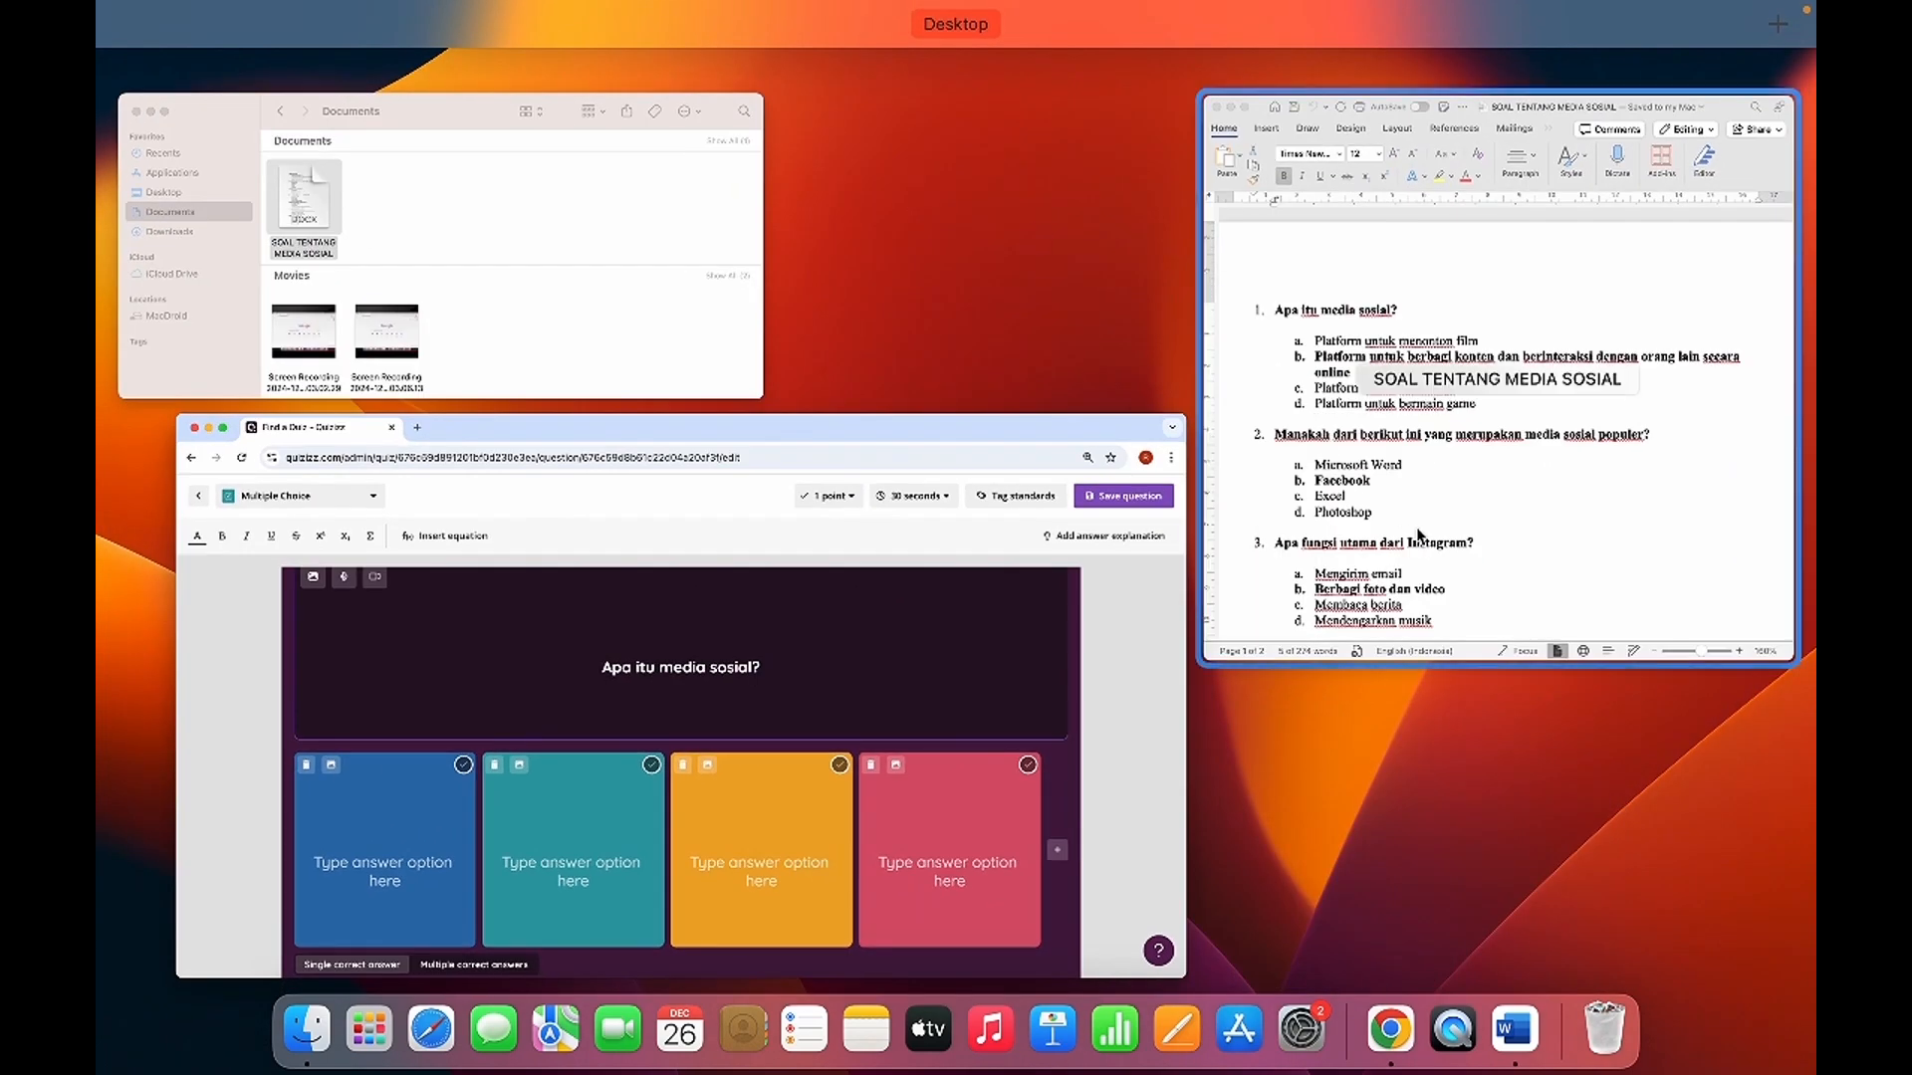
{"action": "left_click", "coordinate": [1419, 536]}
{"action": "left_click_drag", "start_coordinate": [788, 451], "coordinate": [1070, 451]}
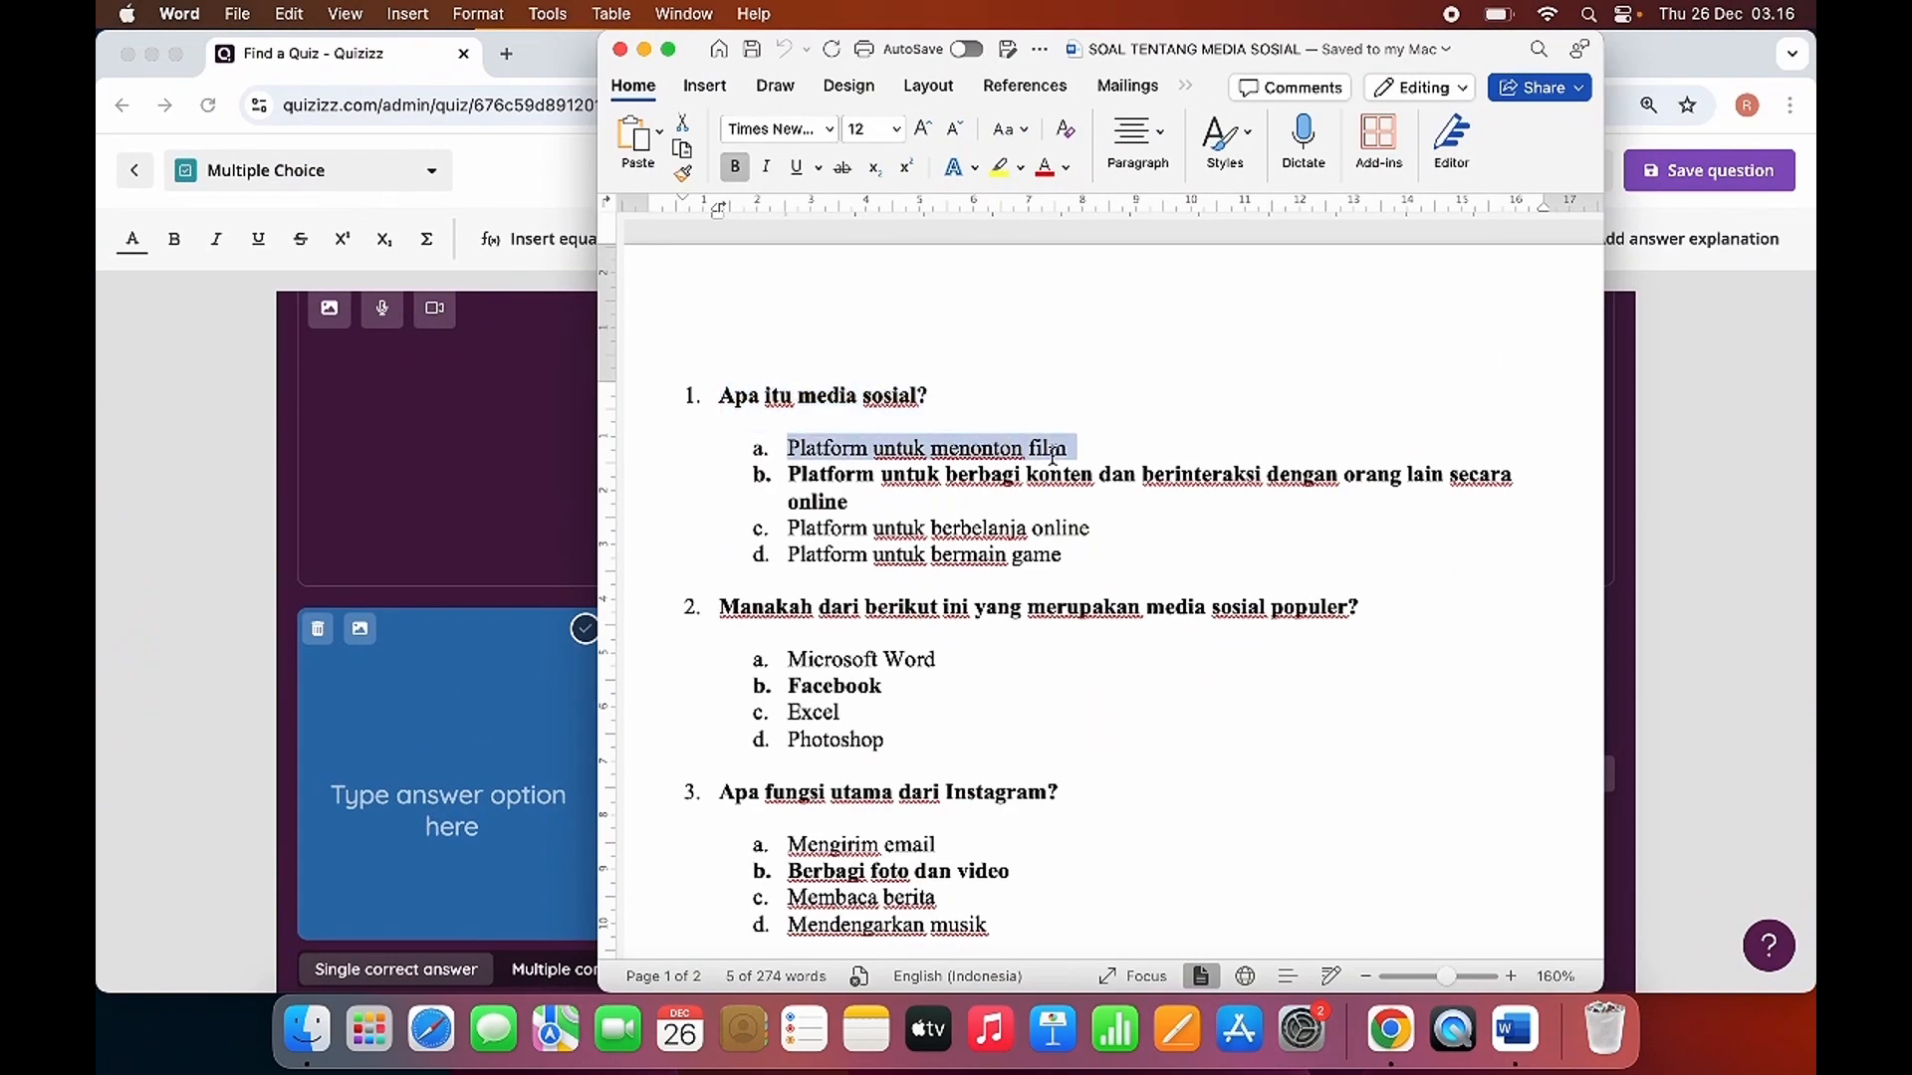
{"action": "key", "text": "super+c"}
{"action": "left_click", "coordinate": [426, 506]}
{"action": "left_click", "coordinate": [410, 819]}
{"action": "key", "text": "super+v"}
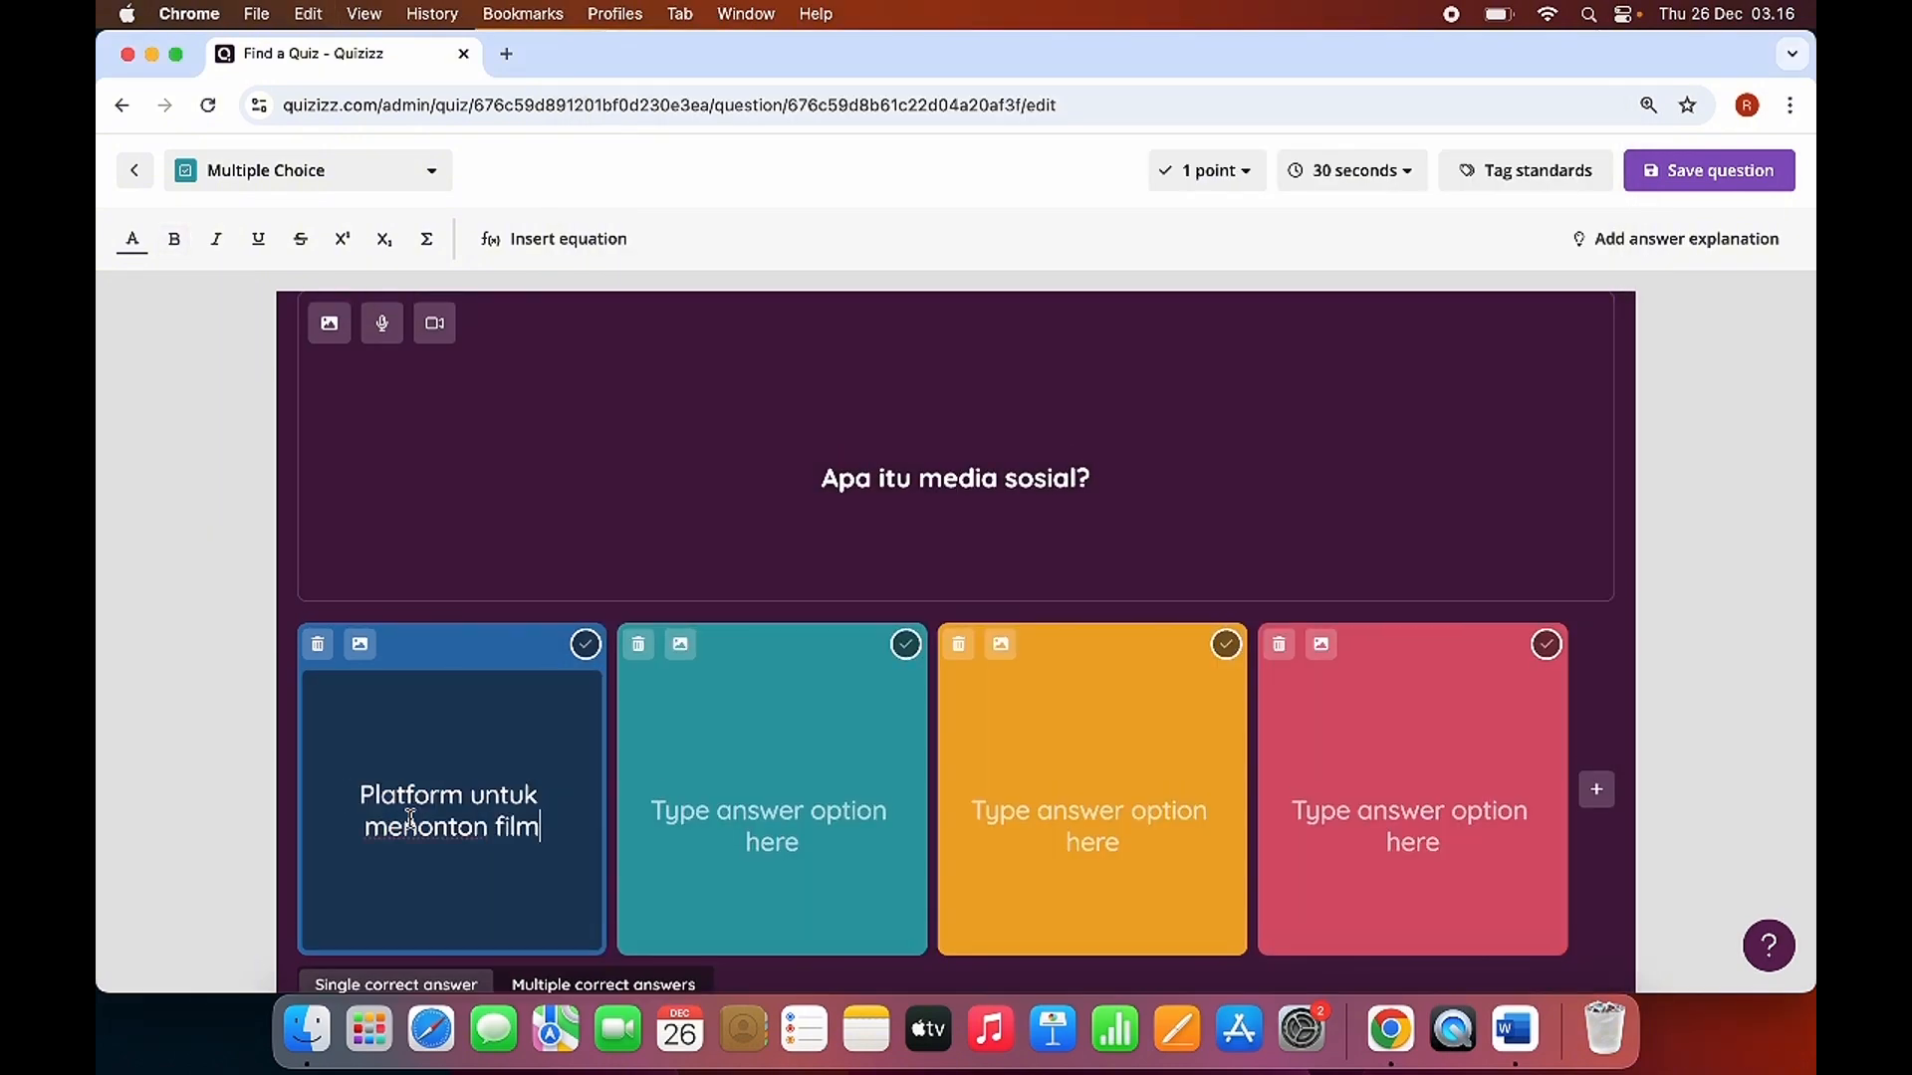
Copy "Platform untuk berbagi konten dan berinteraksi dengan orang lain secara online" from Word into the second answer option and remove its bold formatting.
{"action": "key", "text": "ctrl+Up"}
{"action": "left_click", "coordinate": [1240, 494]}
{"action": "left_click_drag", "start_coordinate": [786, 474], "coordinate": [849, 508]}
{"action": "key", "text": "ctrl+Up"}
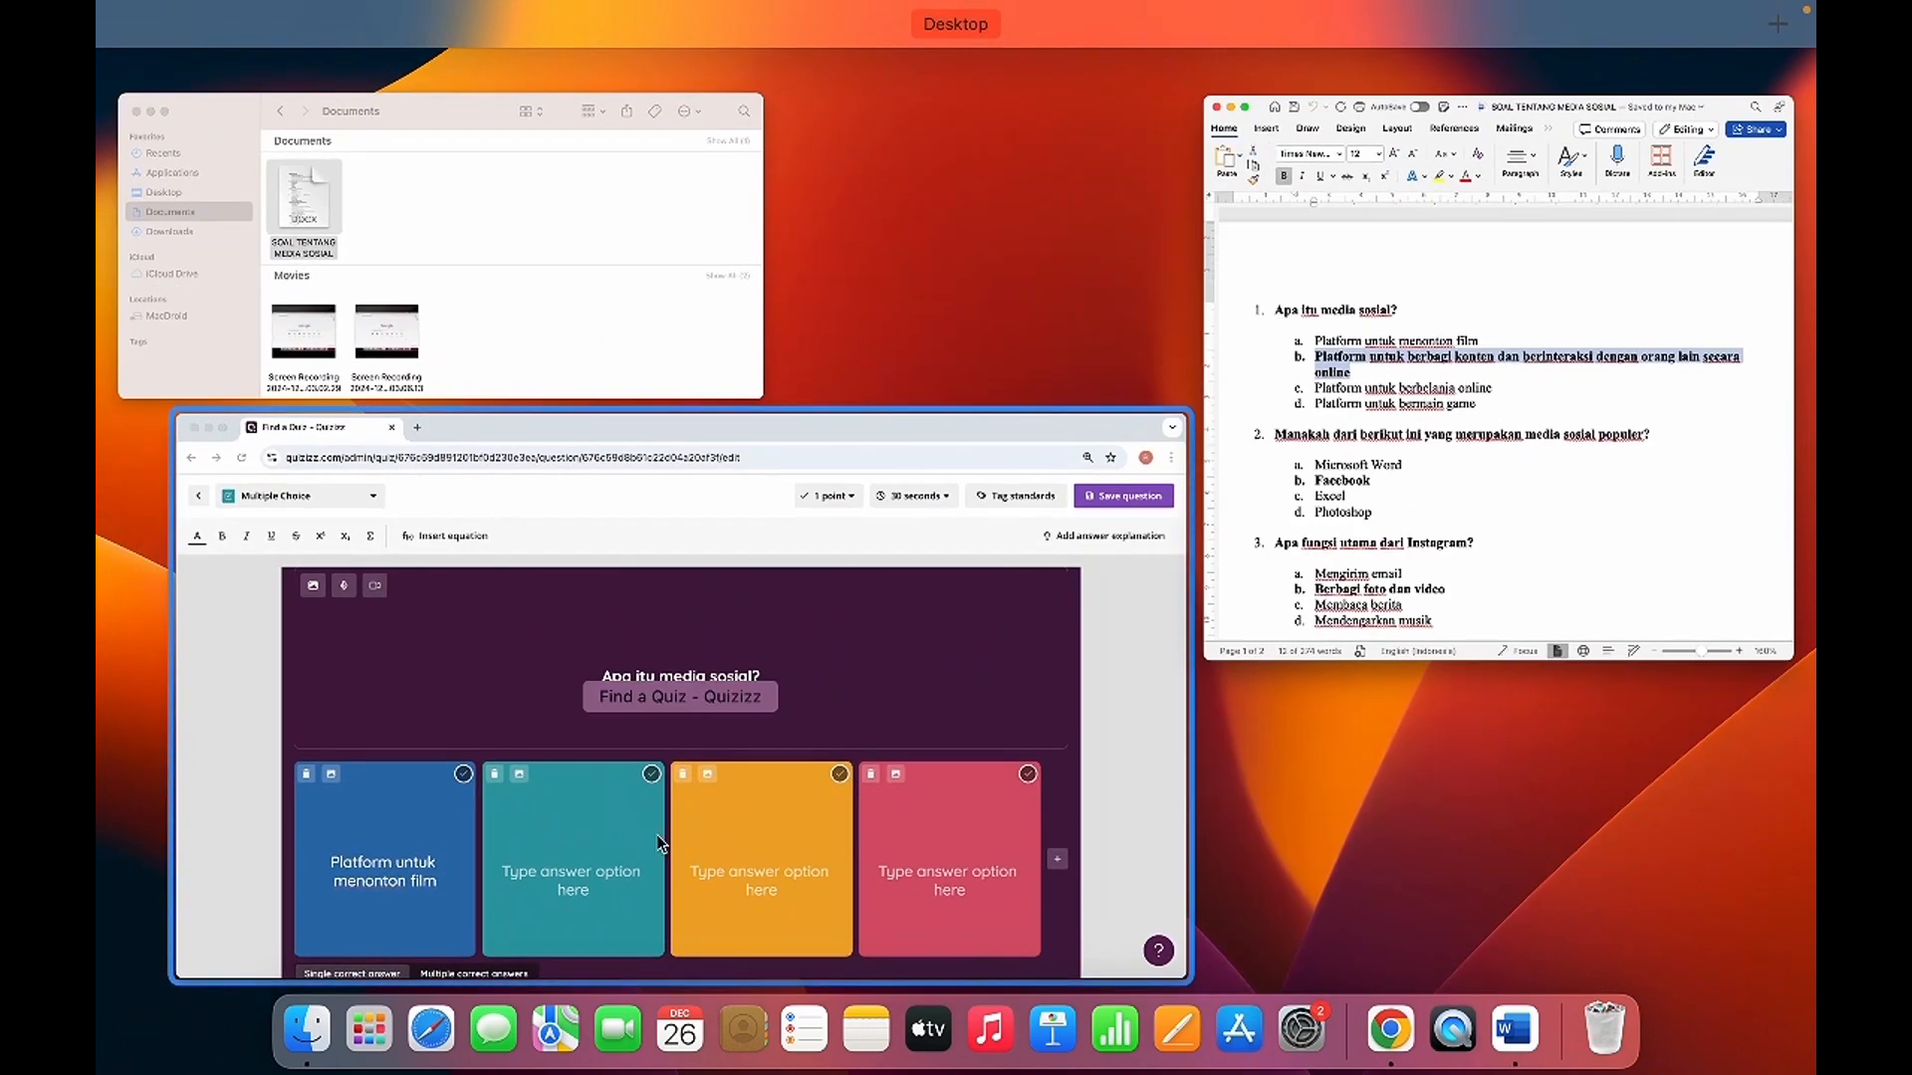
{"action": "left_click", "coordinate": [587, 874]}
{"action": "left_click", "coordinate": [767, 798]}
{"action": "key", "text": "super+v"}
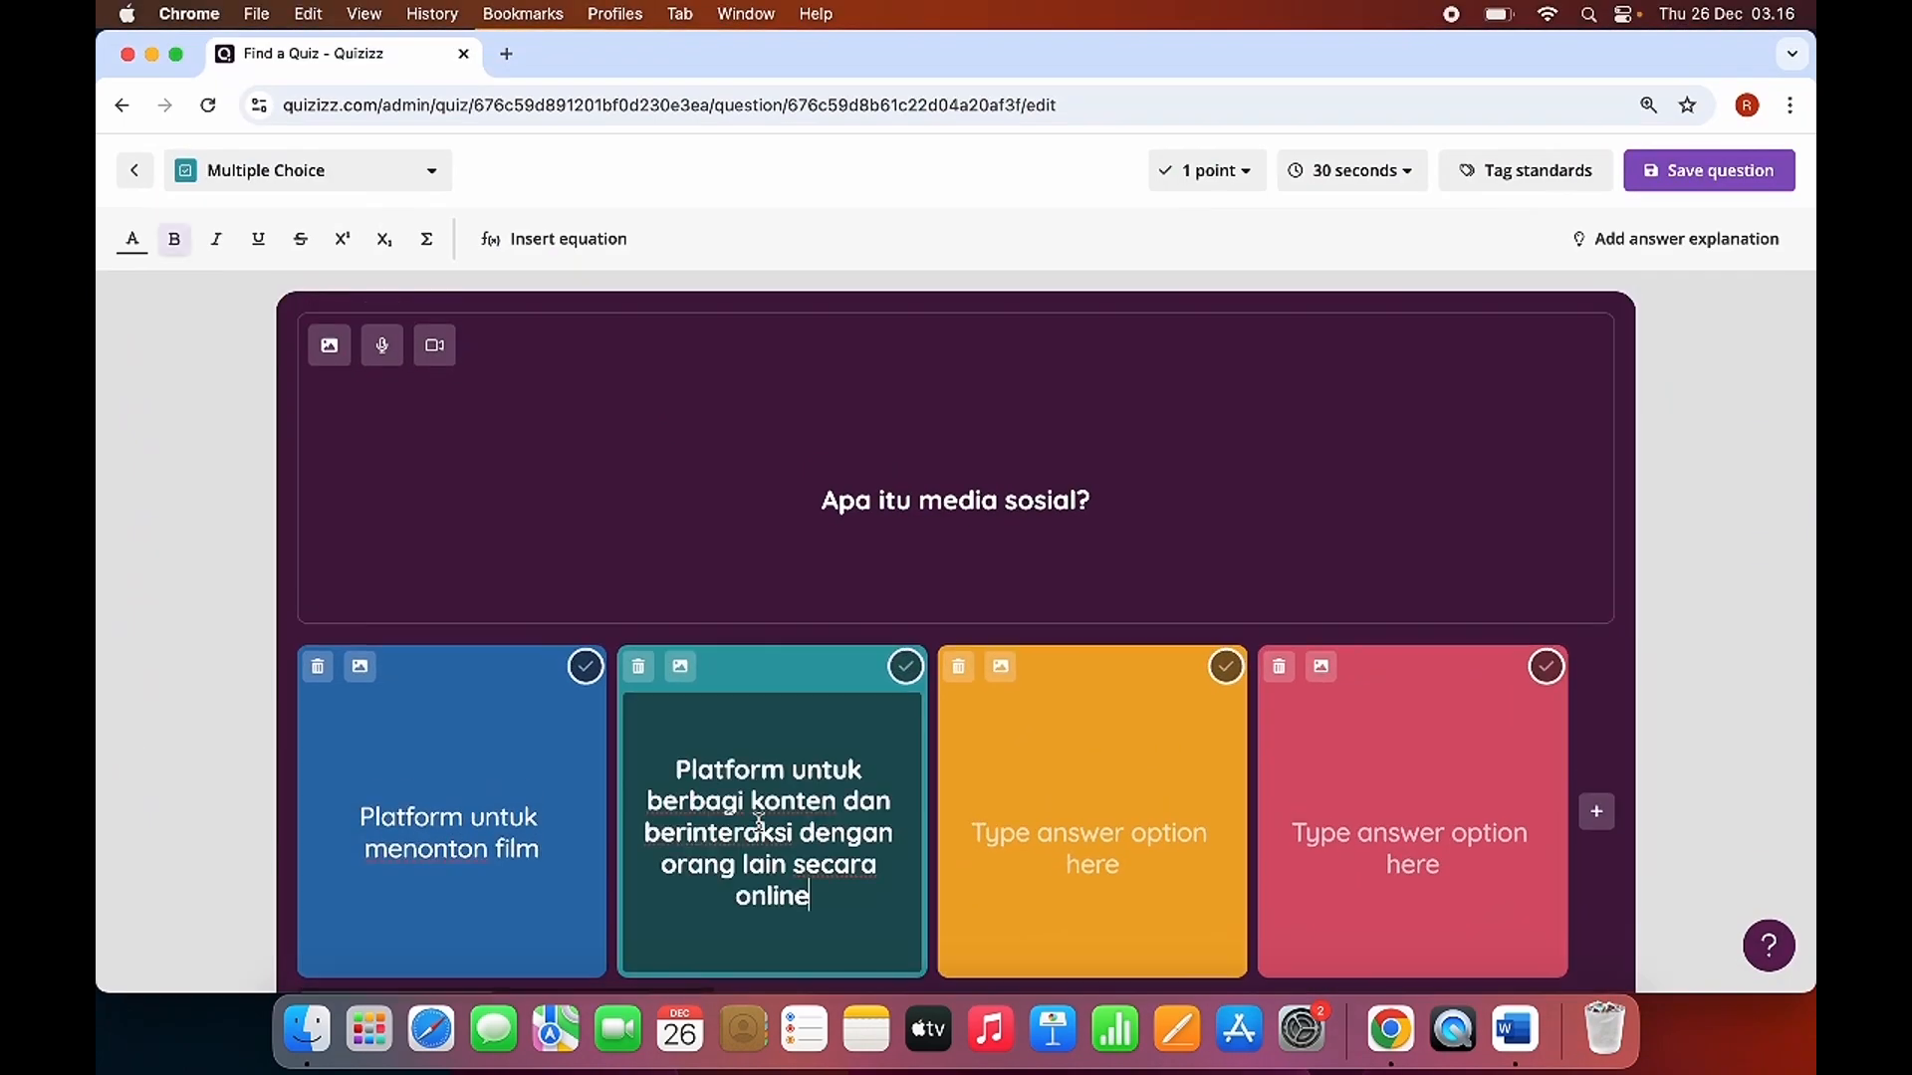
{"action": "key", "text": "super+a"}
{"action": "key", "text": "Right"}
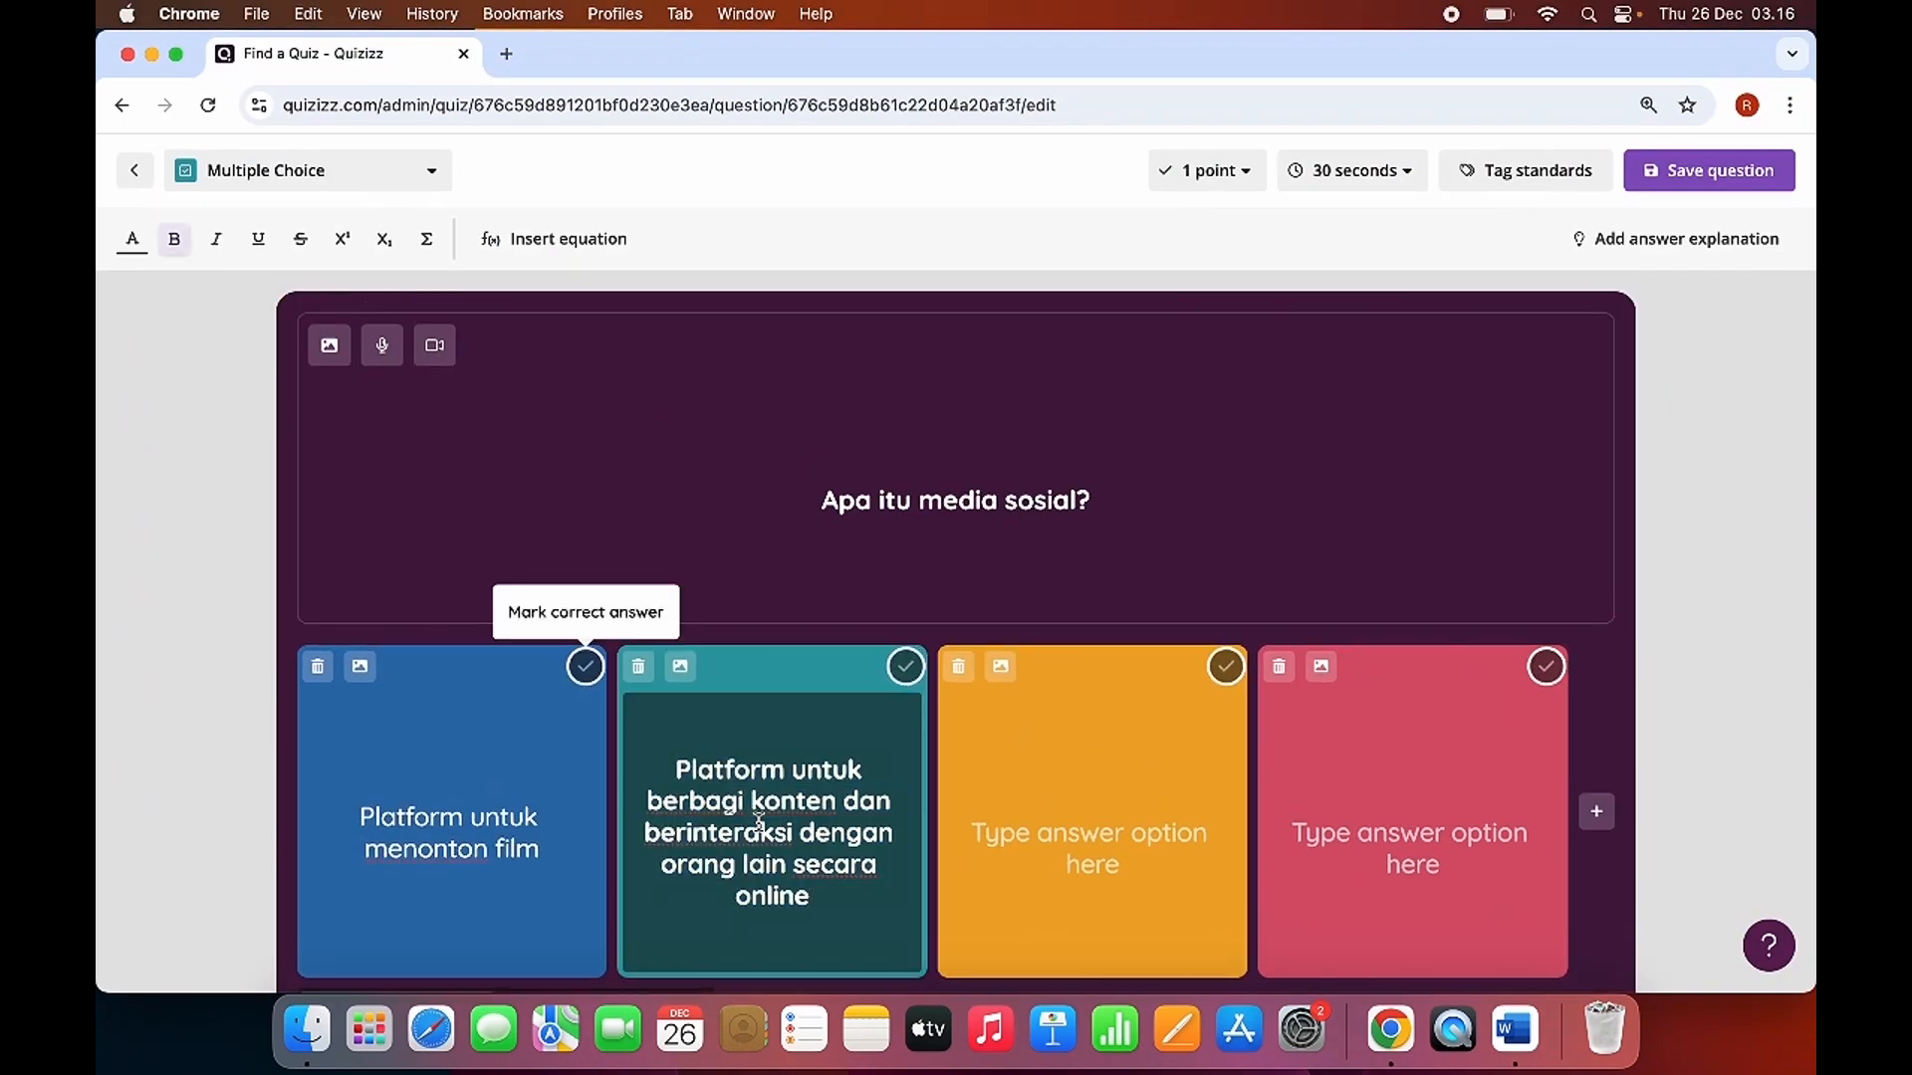
{"action": "key", "text": "super+a"}
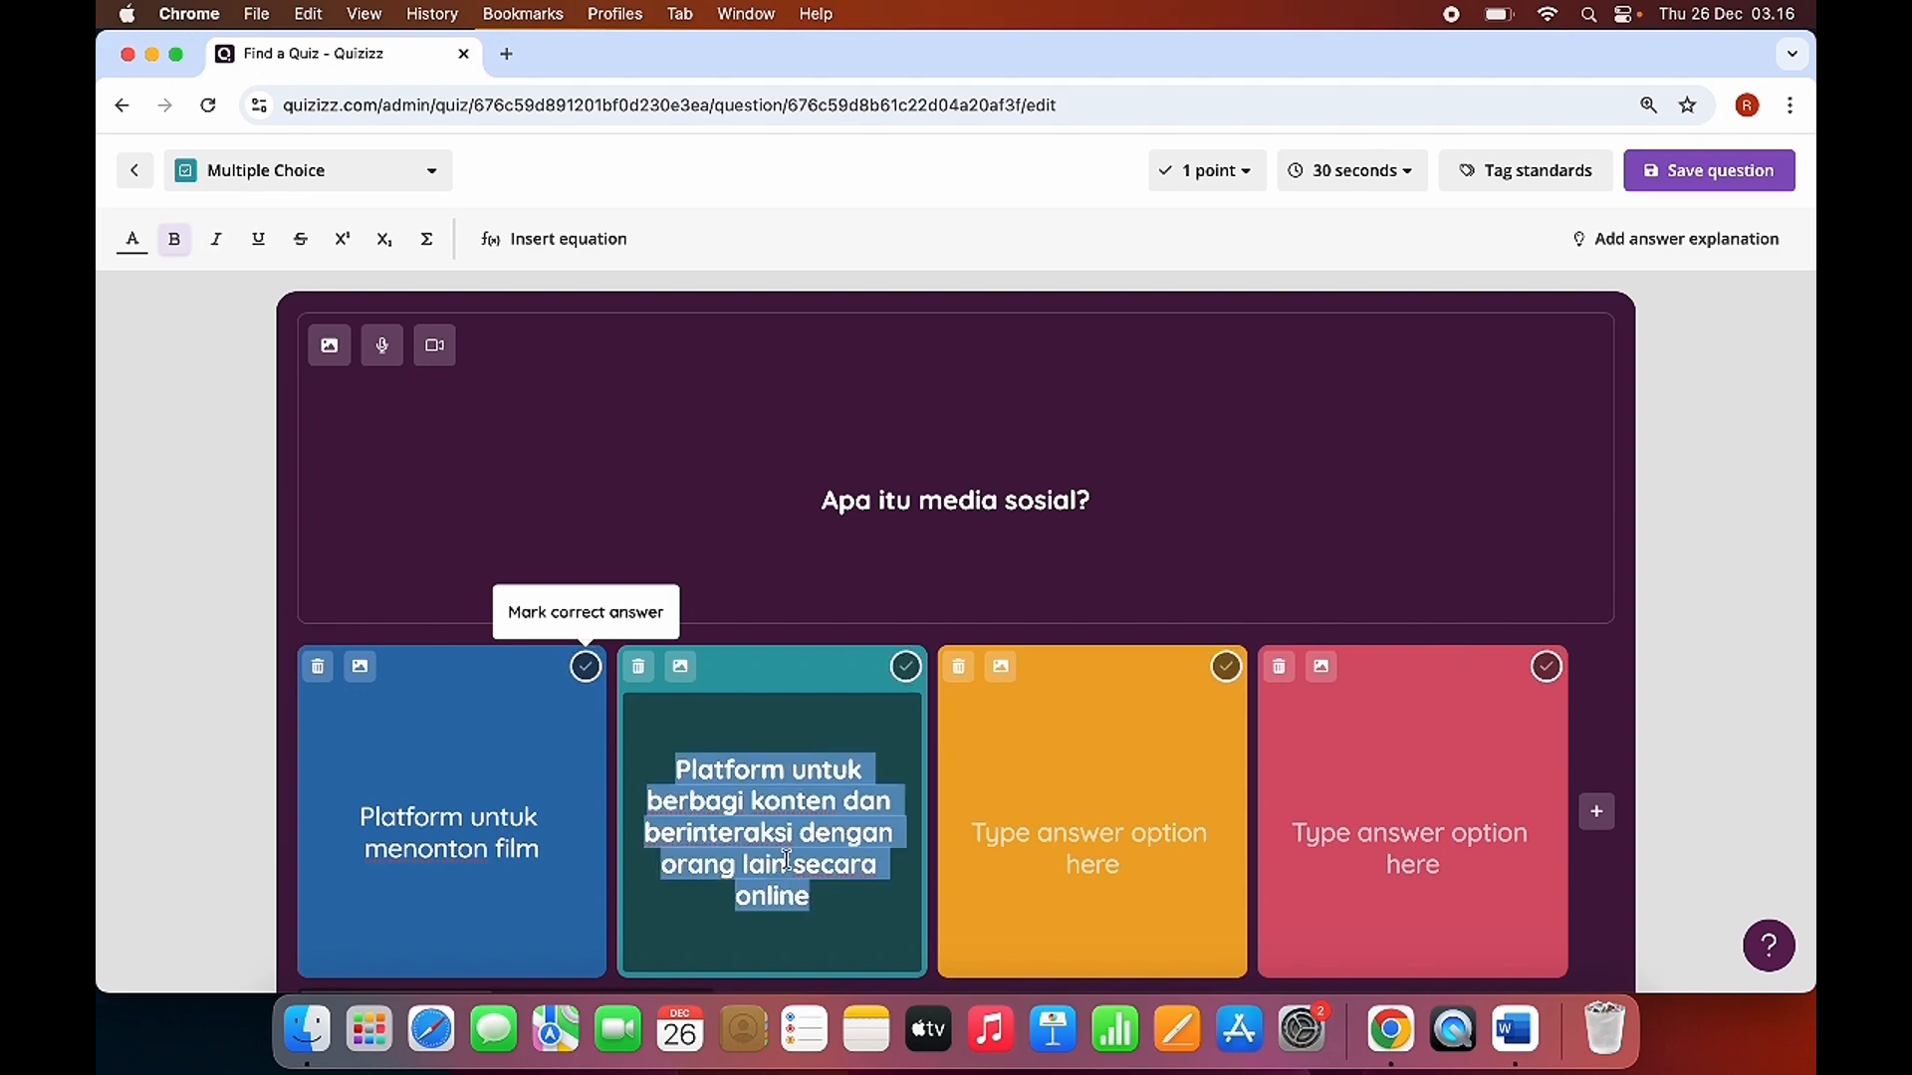
Copy "Platform untuk berbelanja online" from the Word document into the third answer option in Quizizz.
{"action": "key", "text": "ctrl+Up"}
{"action": "left_click", "coordinate": [1344, 438]}
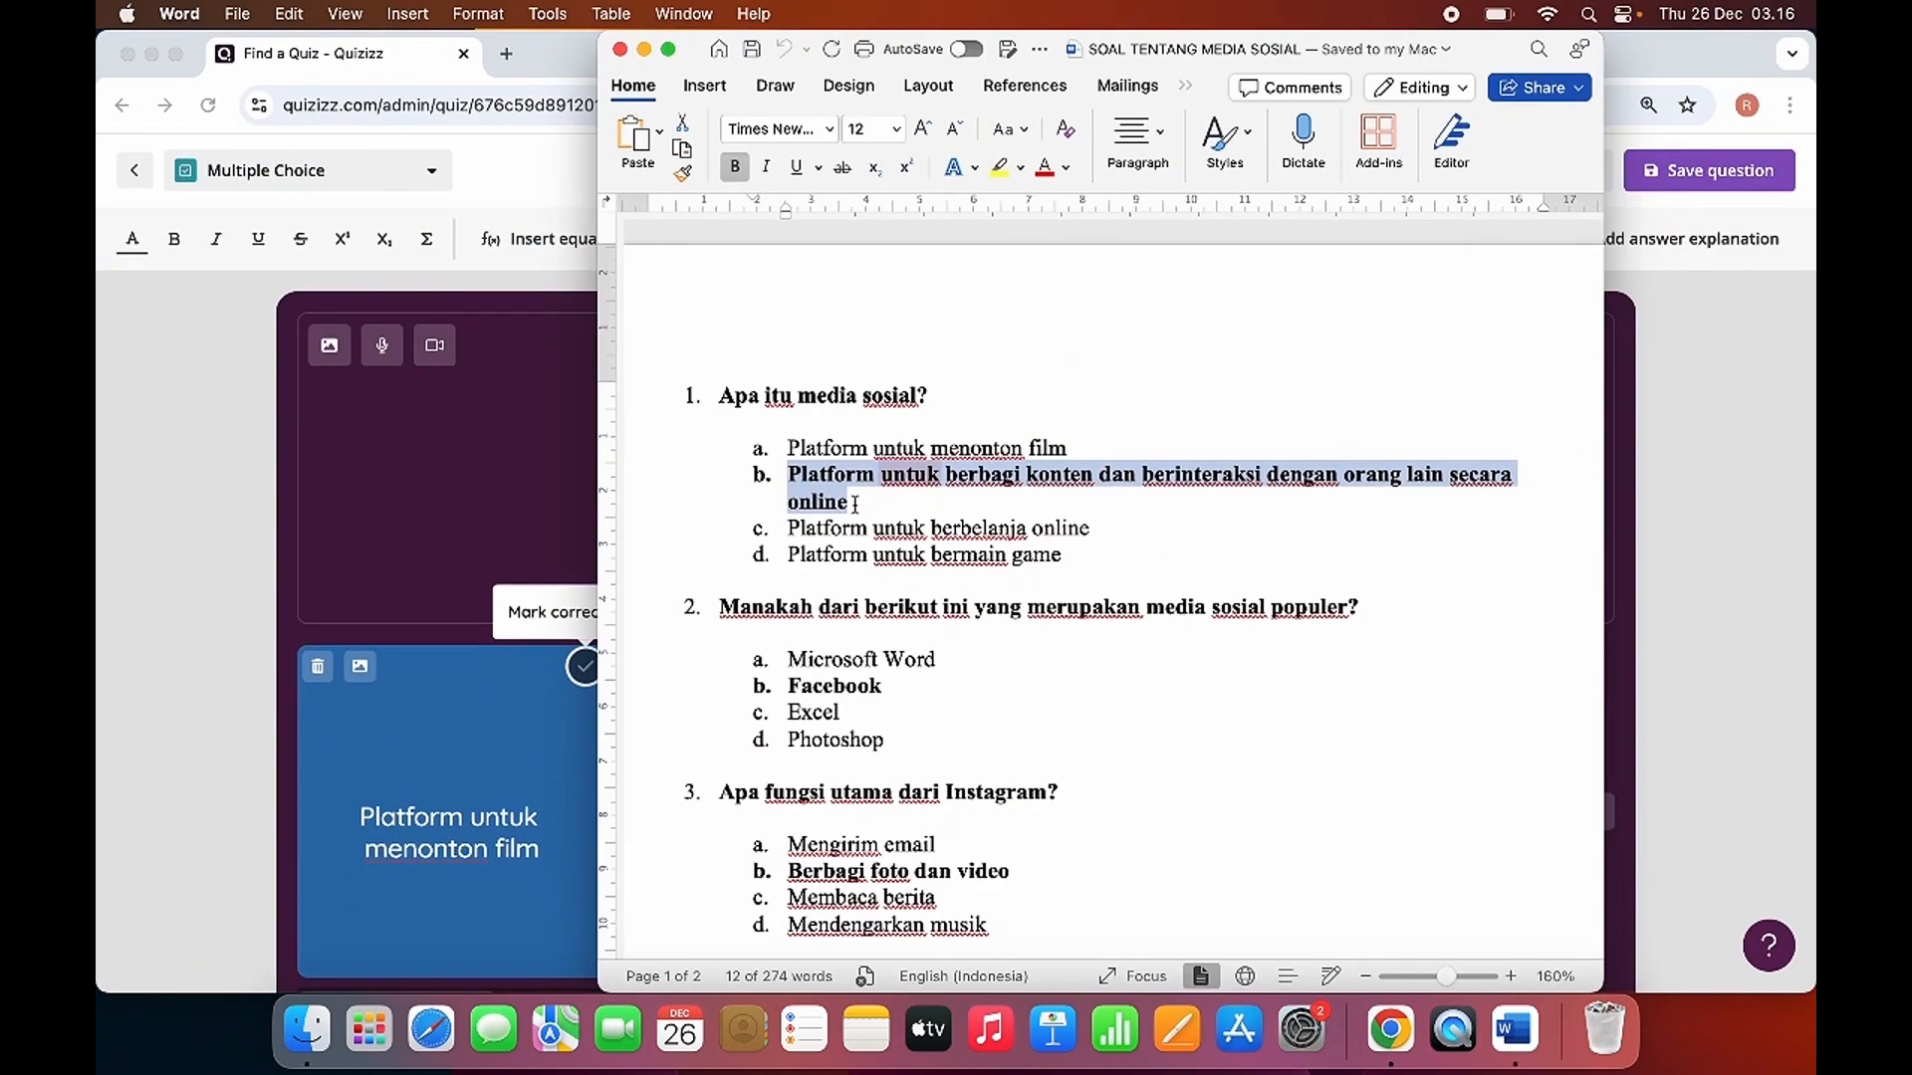
{"action": "left_click_drag", "start_coordinate": [792, 530], "coordinate": [1093, 539]}
{"action": "key", "text": "super+c"}
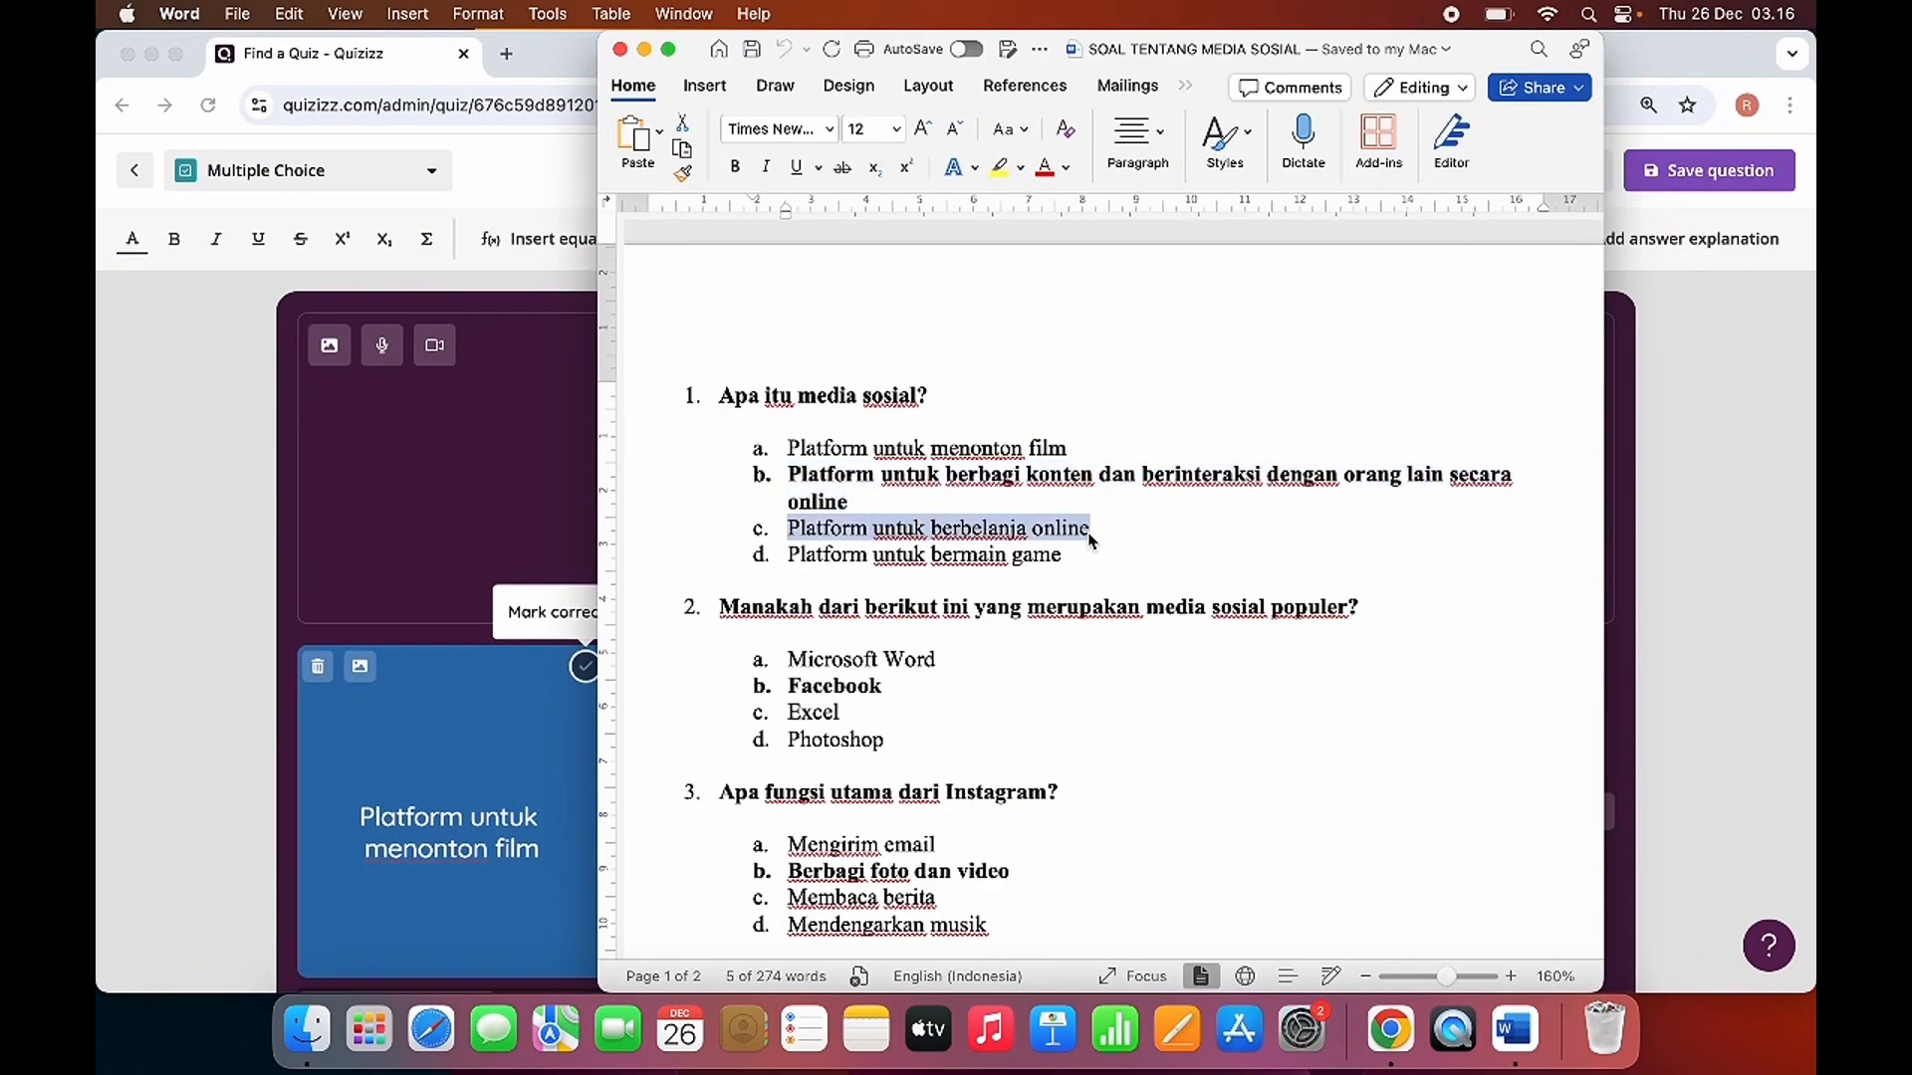
{"action": "key", "text": "ctrl+Up"}
{"action": "left_click", "coordinate": [1100, 853]}
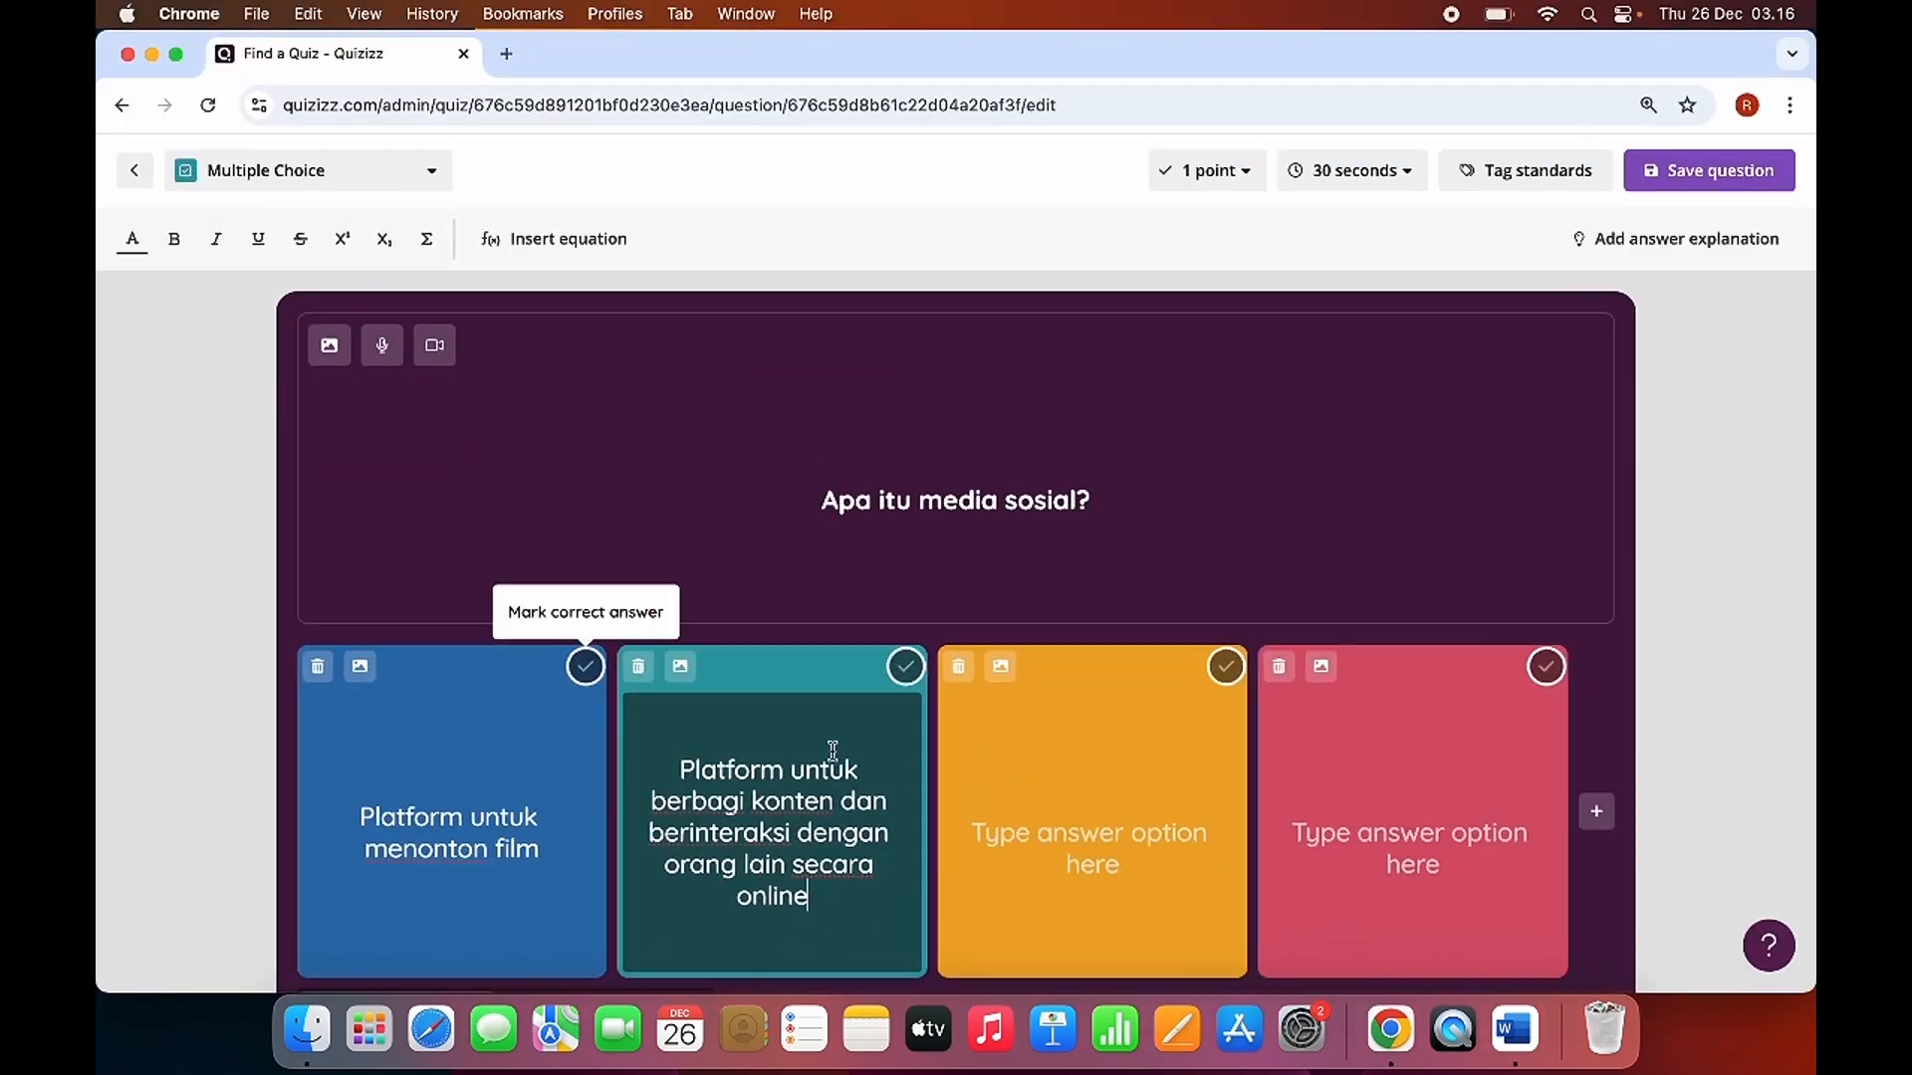
{"action": "left_click", "coordinate": [1100, 853]}
{"action": "key", "text": "super+v"}
Copy "Platform untuk bermain game" from the Word document into the fourth answer option in Quizizz.
{"action": "key", "text": "ctrl+Up"}
{"action": "left_click", "coordinate": [1245, 448]}
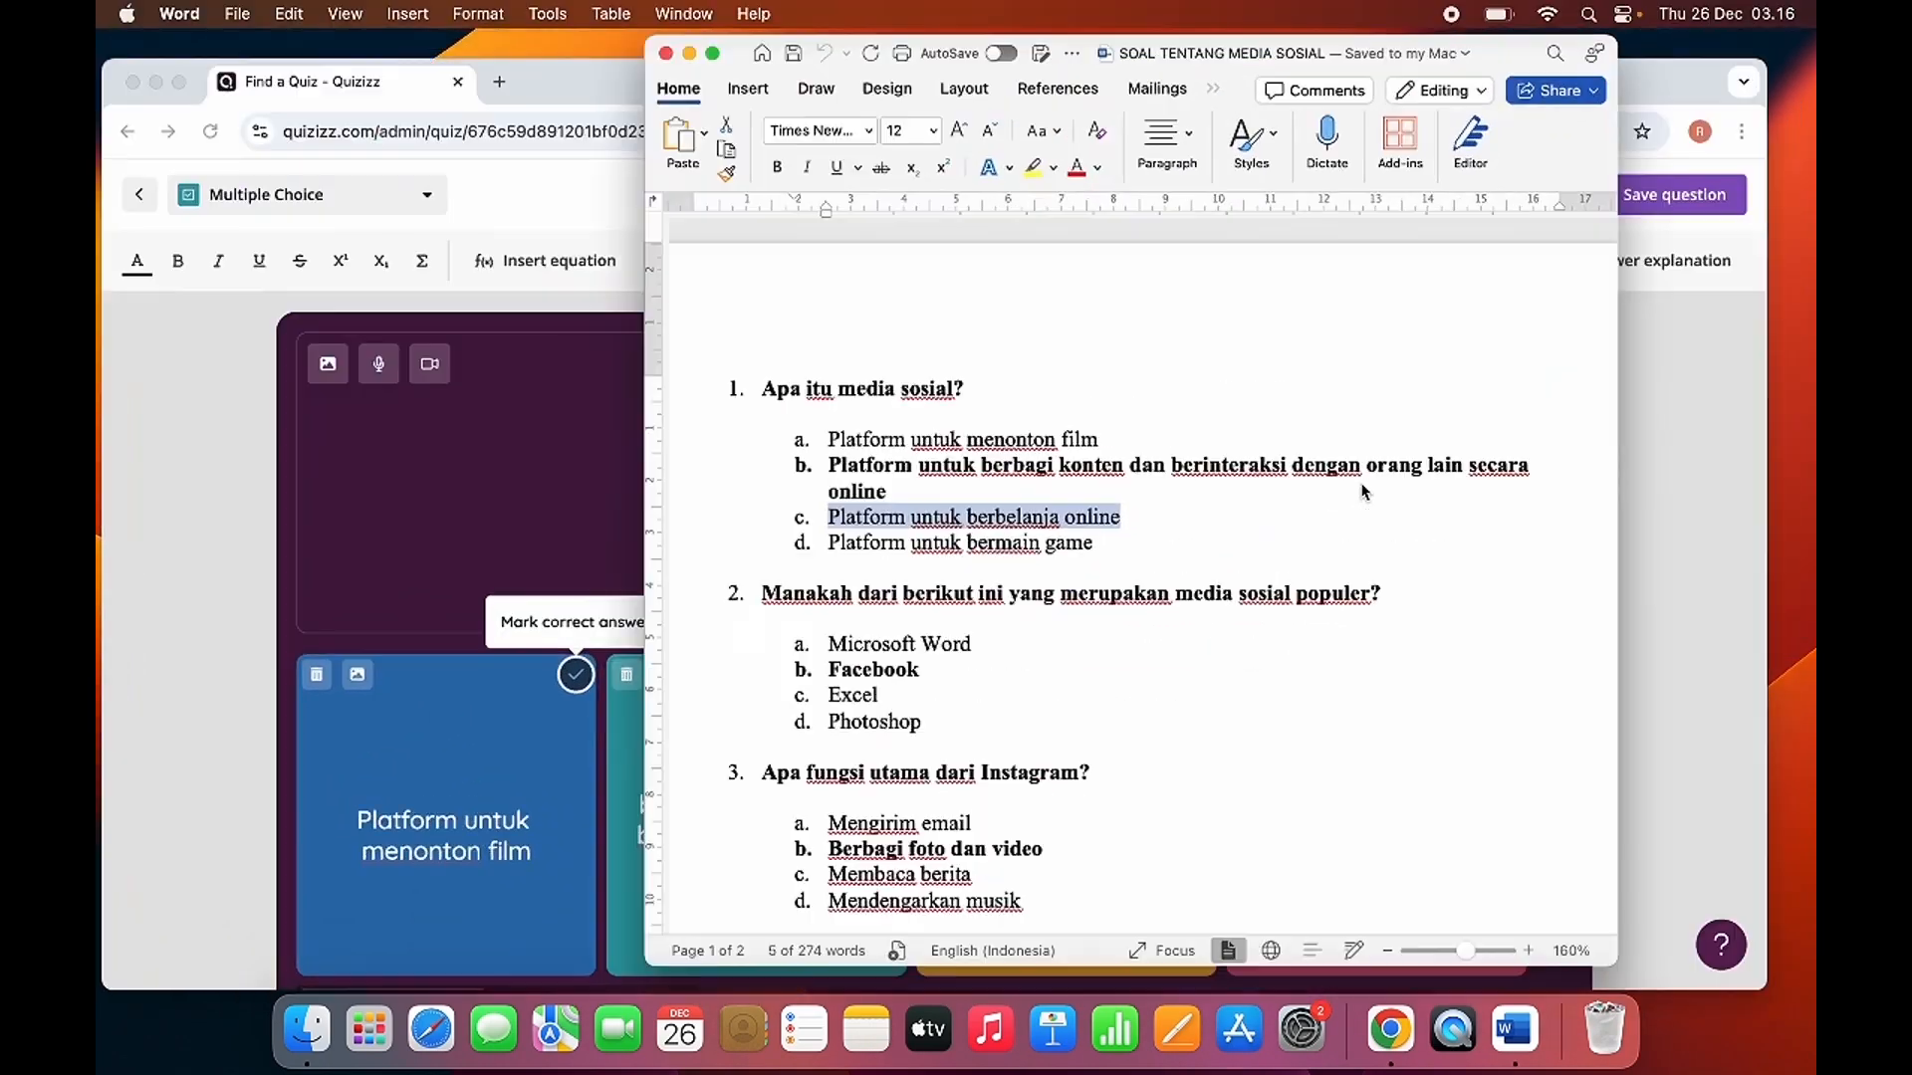
{"action": "left_click_drag", "start_coordinate": [787, 555], "coordinate": [1066, 565]}
{"action": "key", "text": "super+c"}
{"action": "key", "text": "ctrl+Up"}
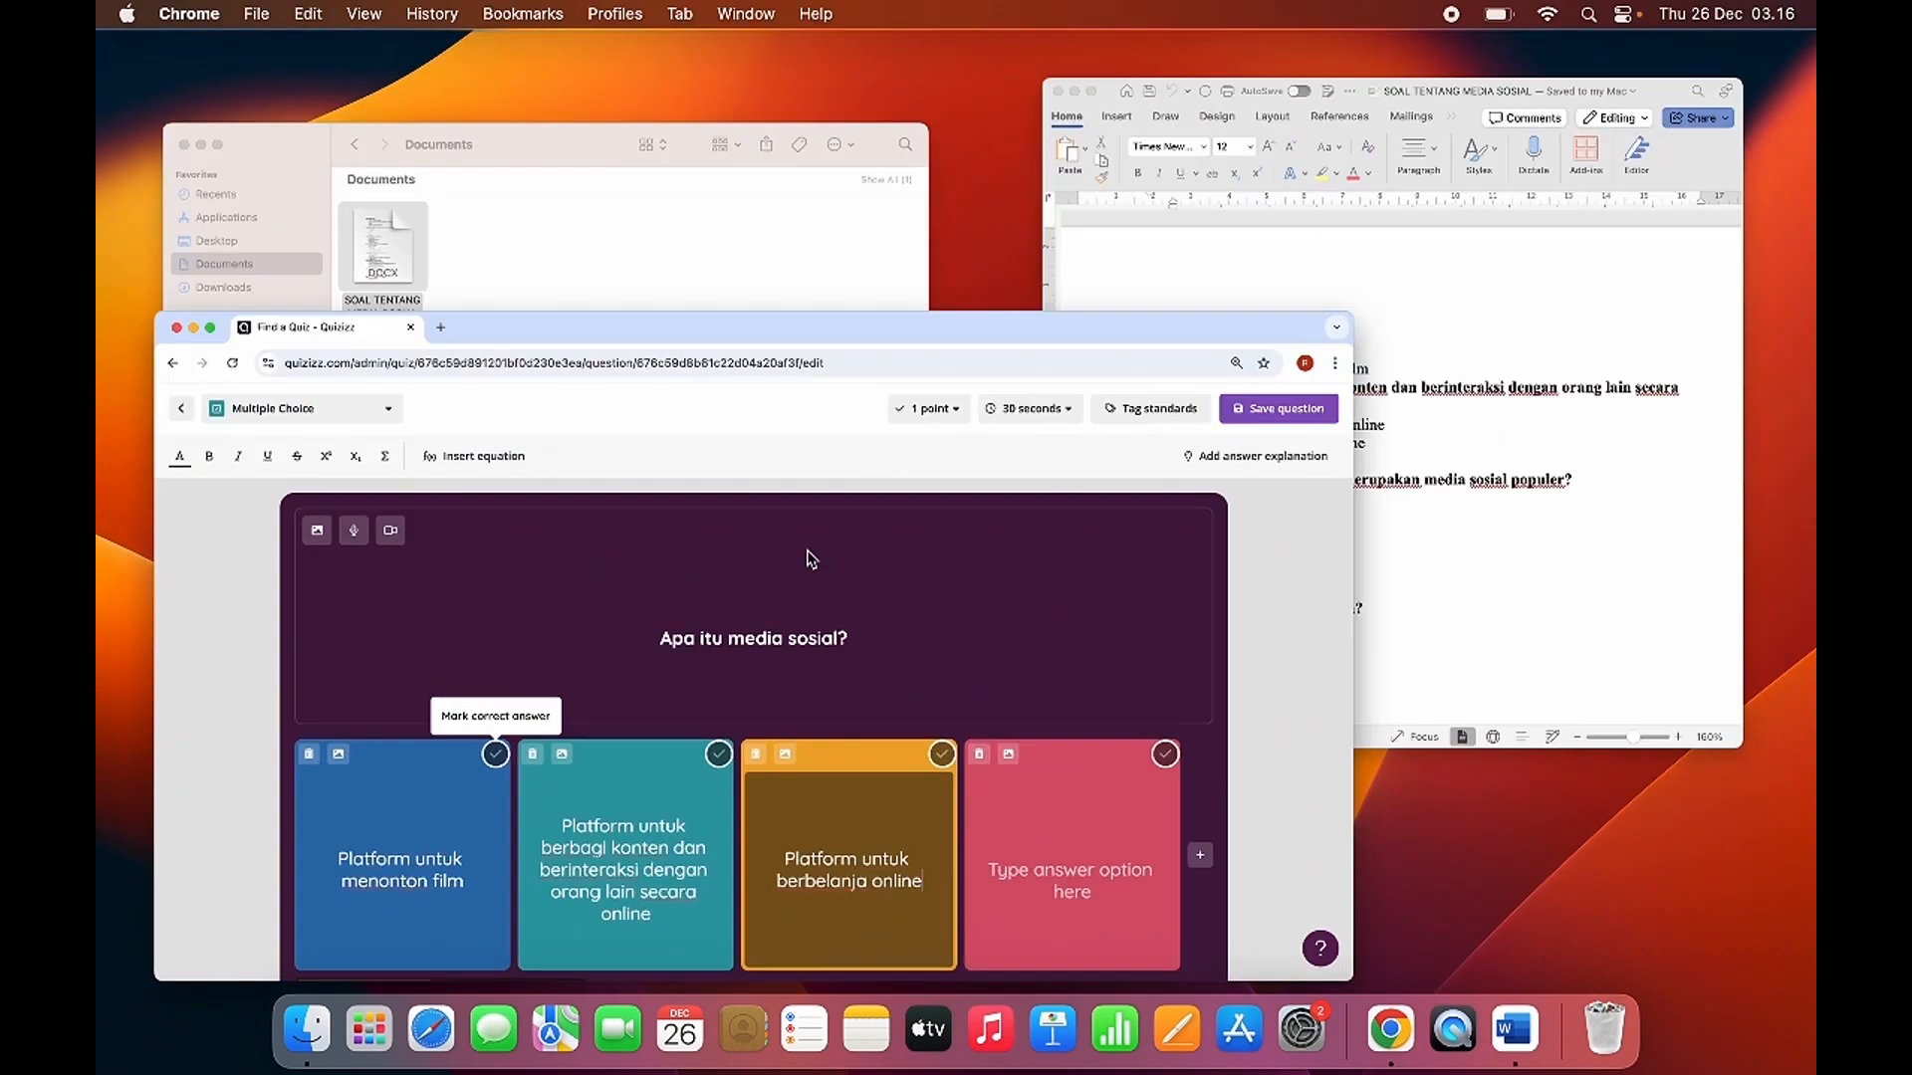
{"action": "left_click", "coordinate": [810, 555]}
{"action": "left_click", "coordinate": [1421, 810]}
{"action": "key", "text": "super+v"}
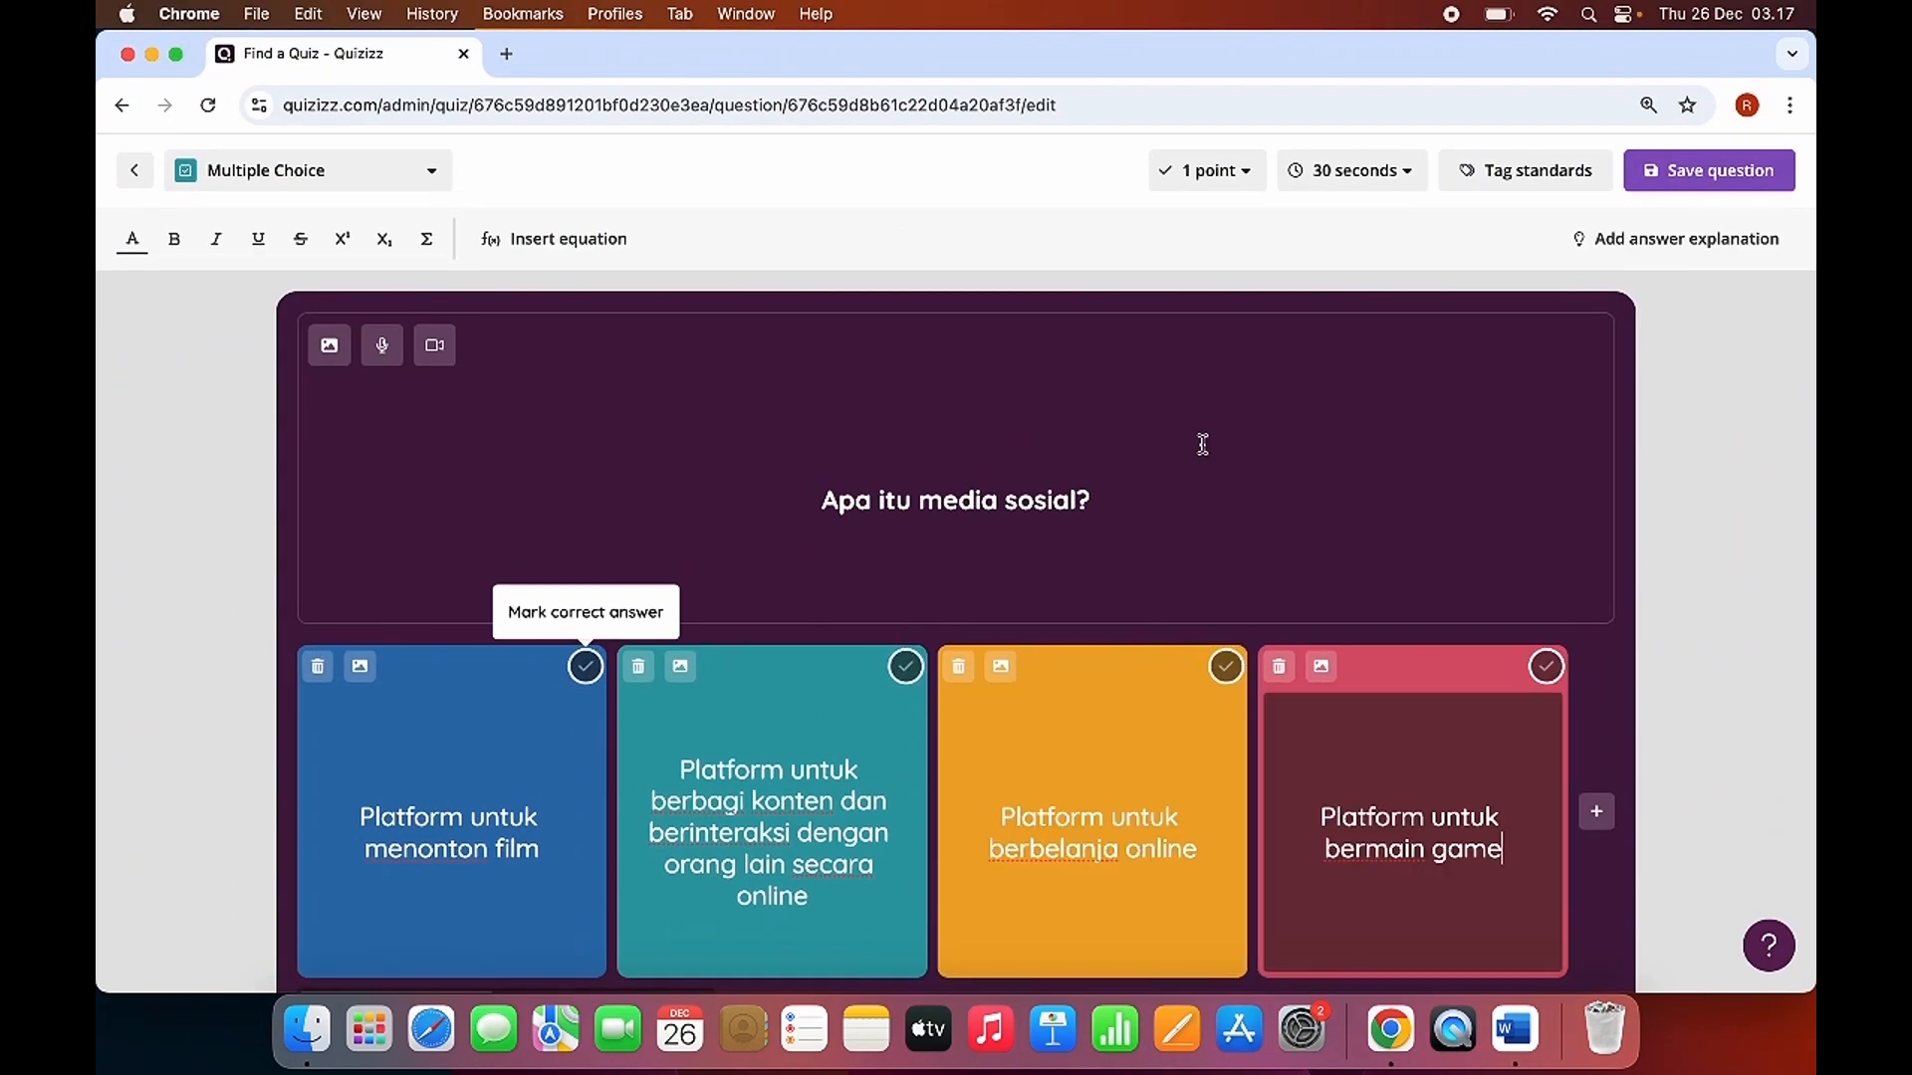
Mark the second option, about sharing content and interacting online, as the correct answer and save the question.
{"action": "scroll", "coordinate": [1075, 548], "scroll_direction": "down", "scroll_amount": 1}
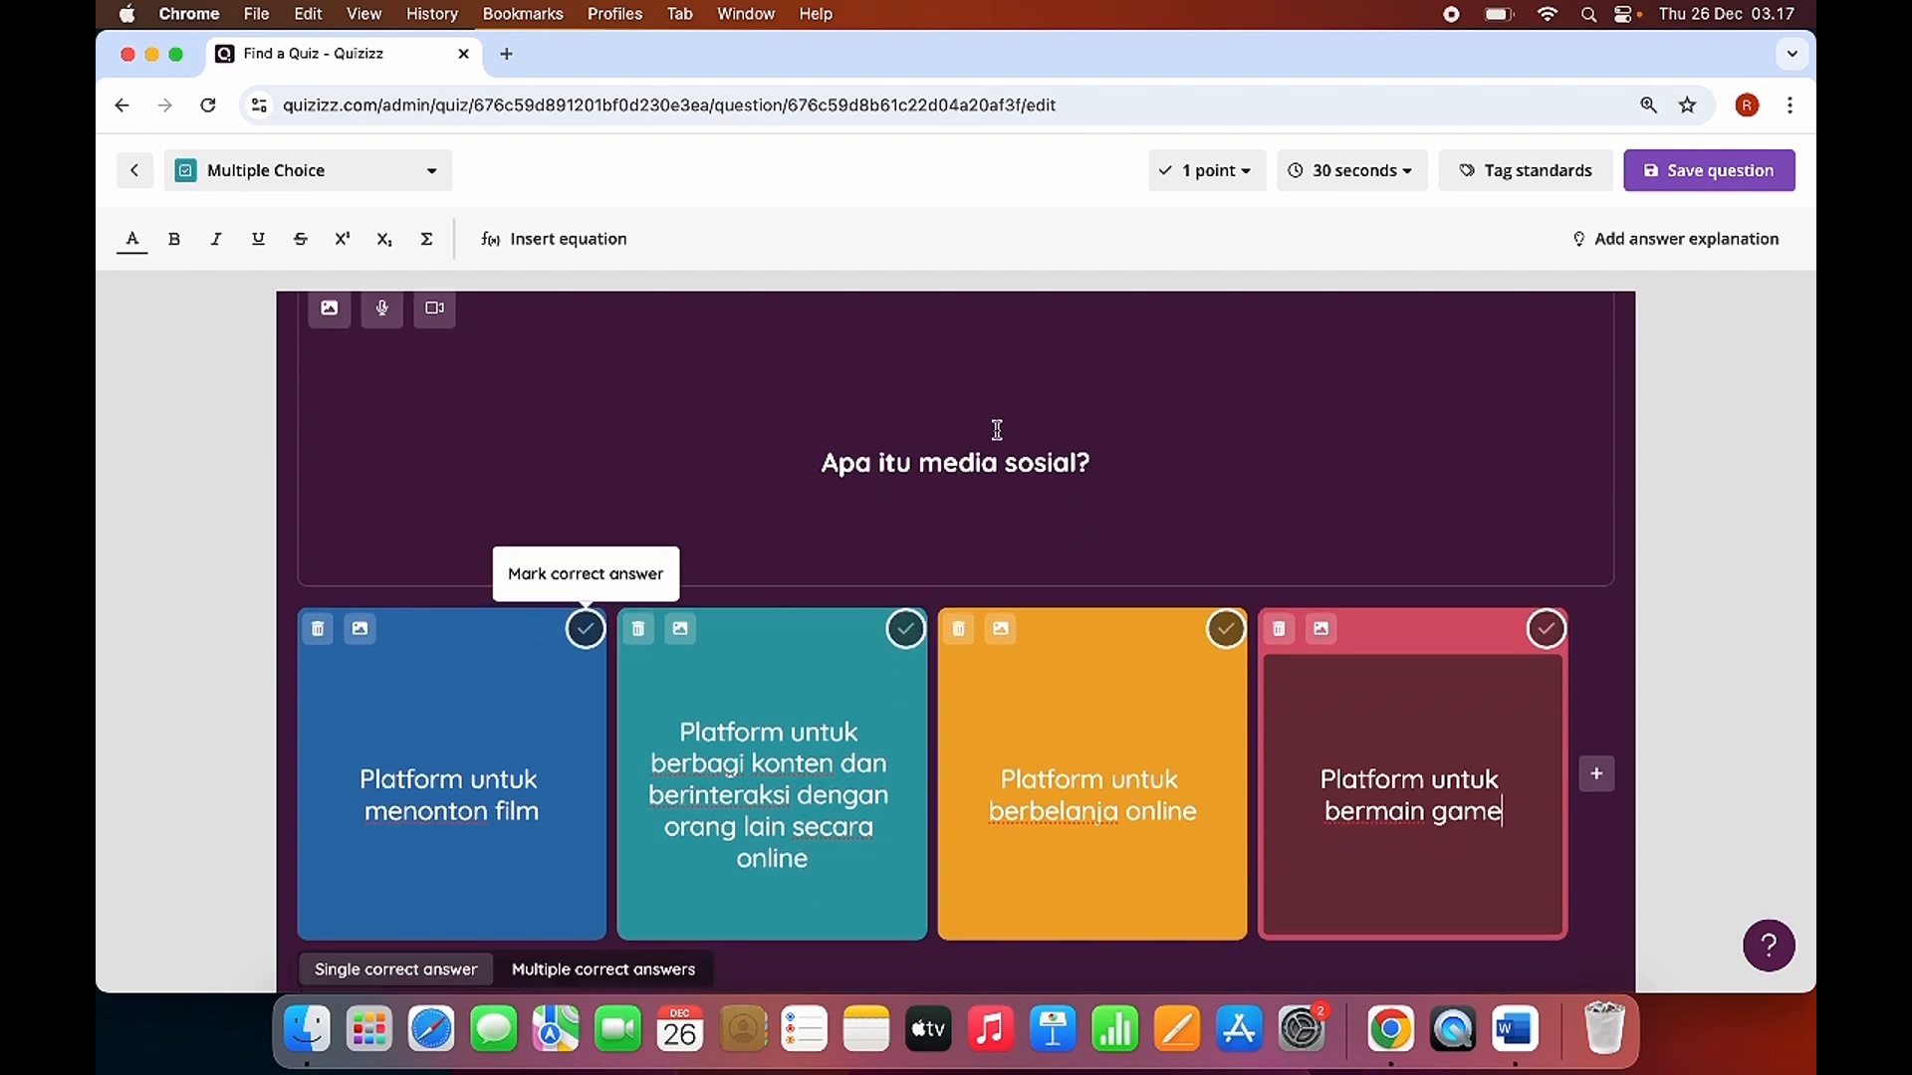
{"action": "left_click", "coordinate": [905, 630]}
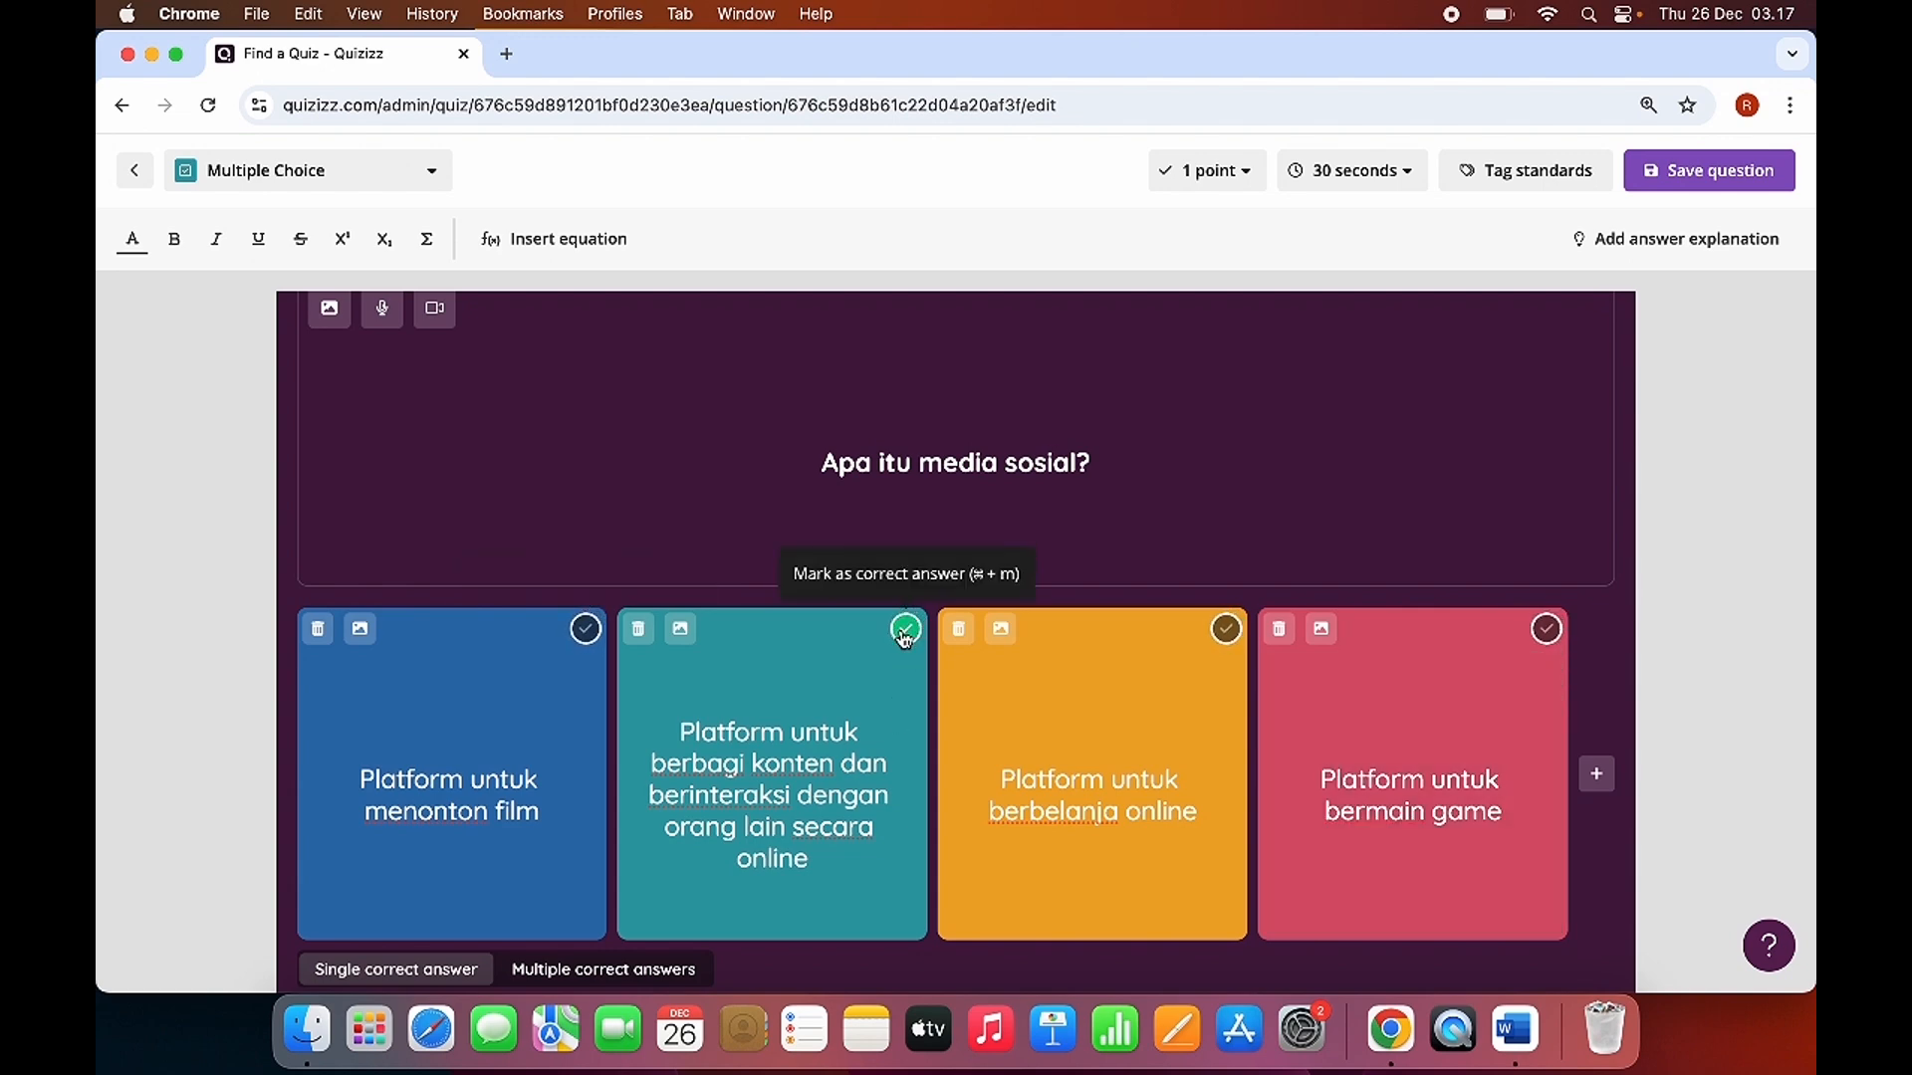
{"action": "left_click", "coordinate": [1705, 192]}
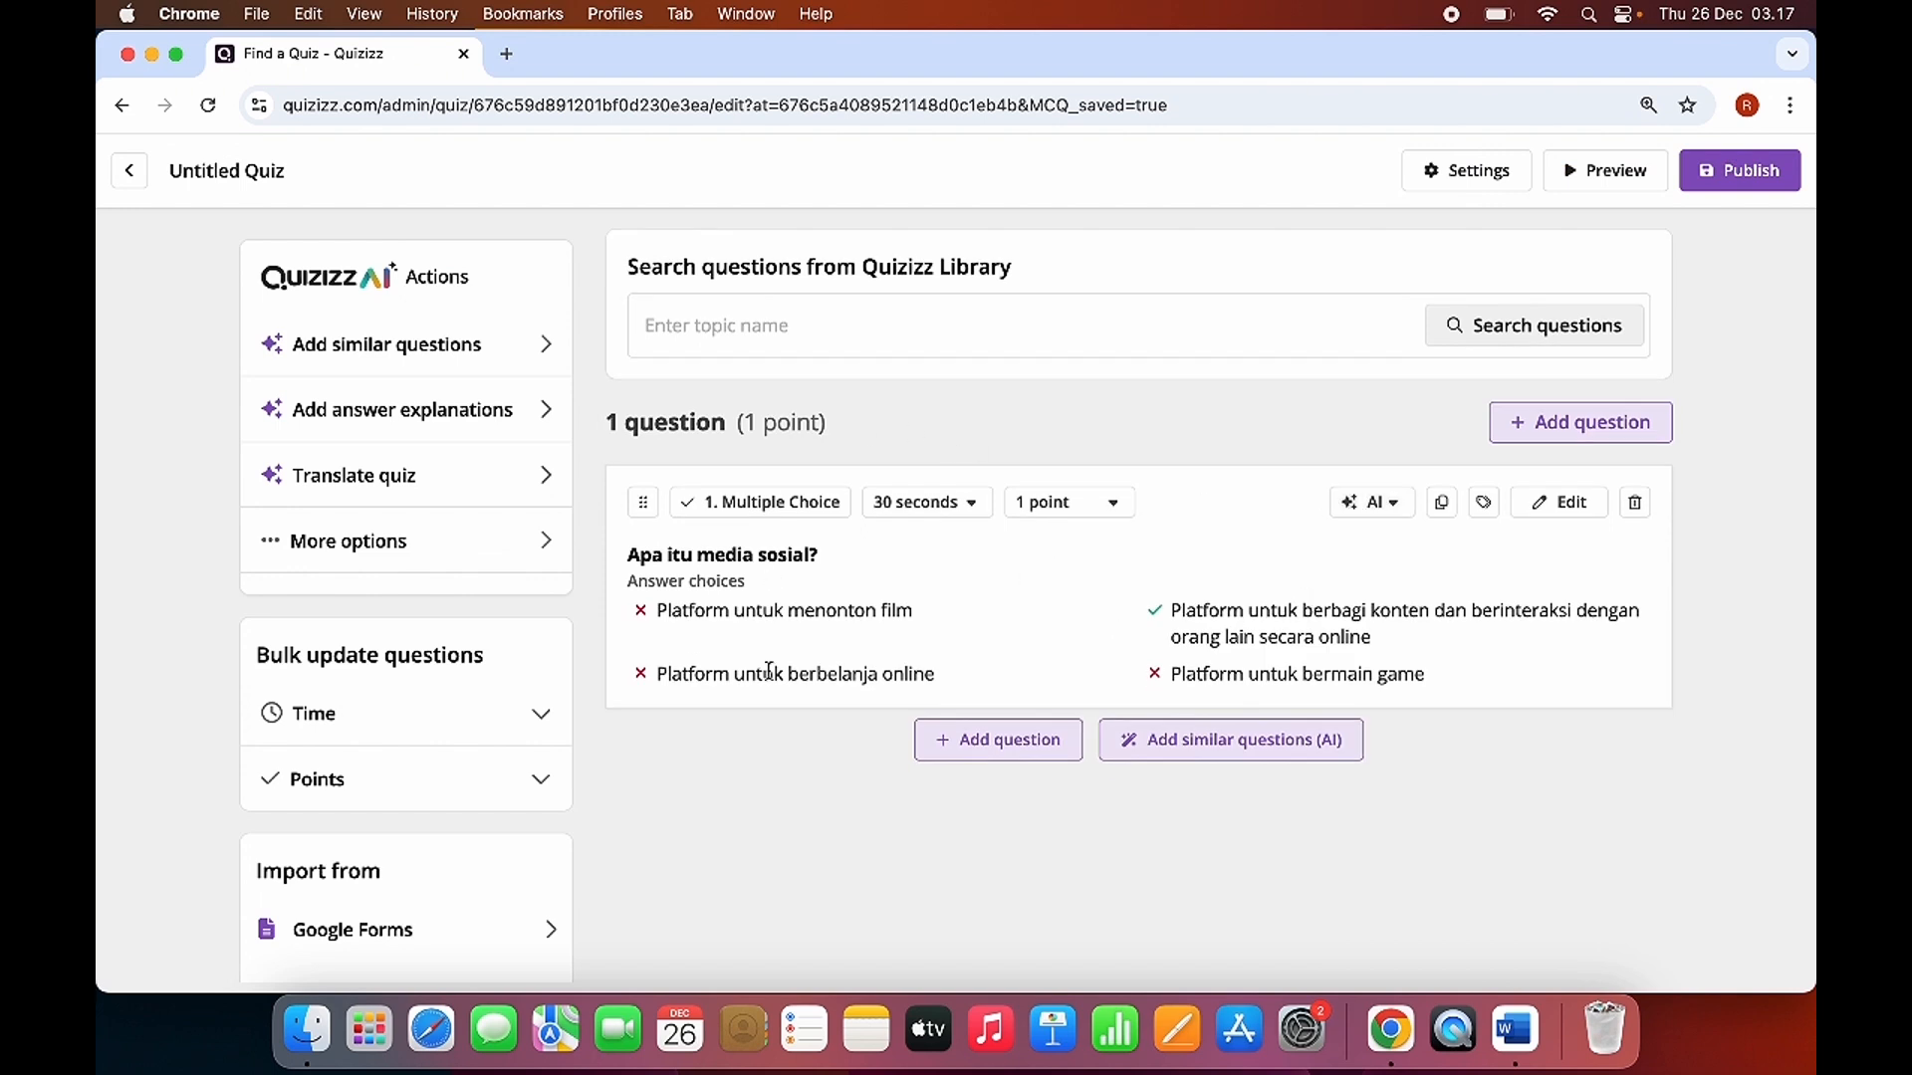
Add a second Multiple Choice question and copy "Apa yang dimaksud dengan 'like' di Facebook?" from Word into its question text.
{"action": "left_click", "coordinate": [961, 747]}
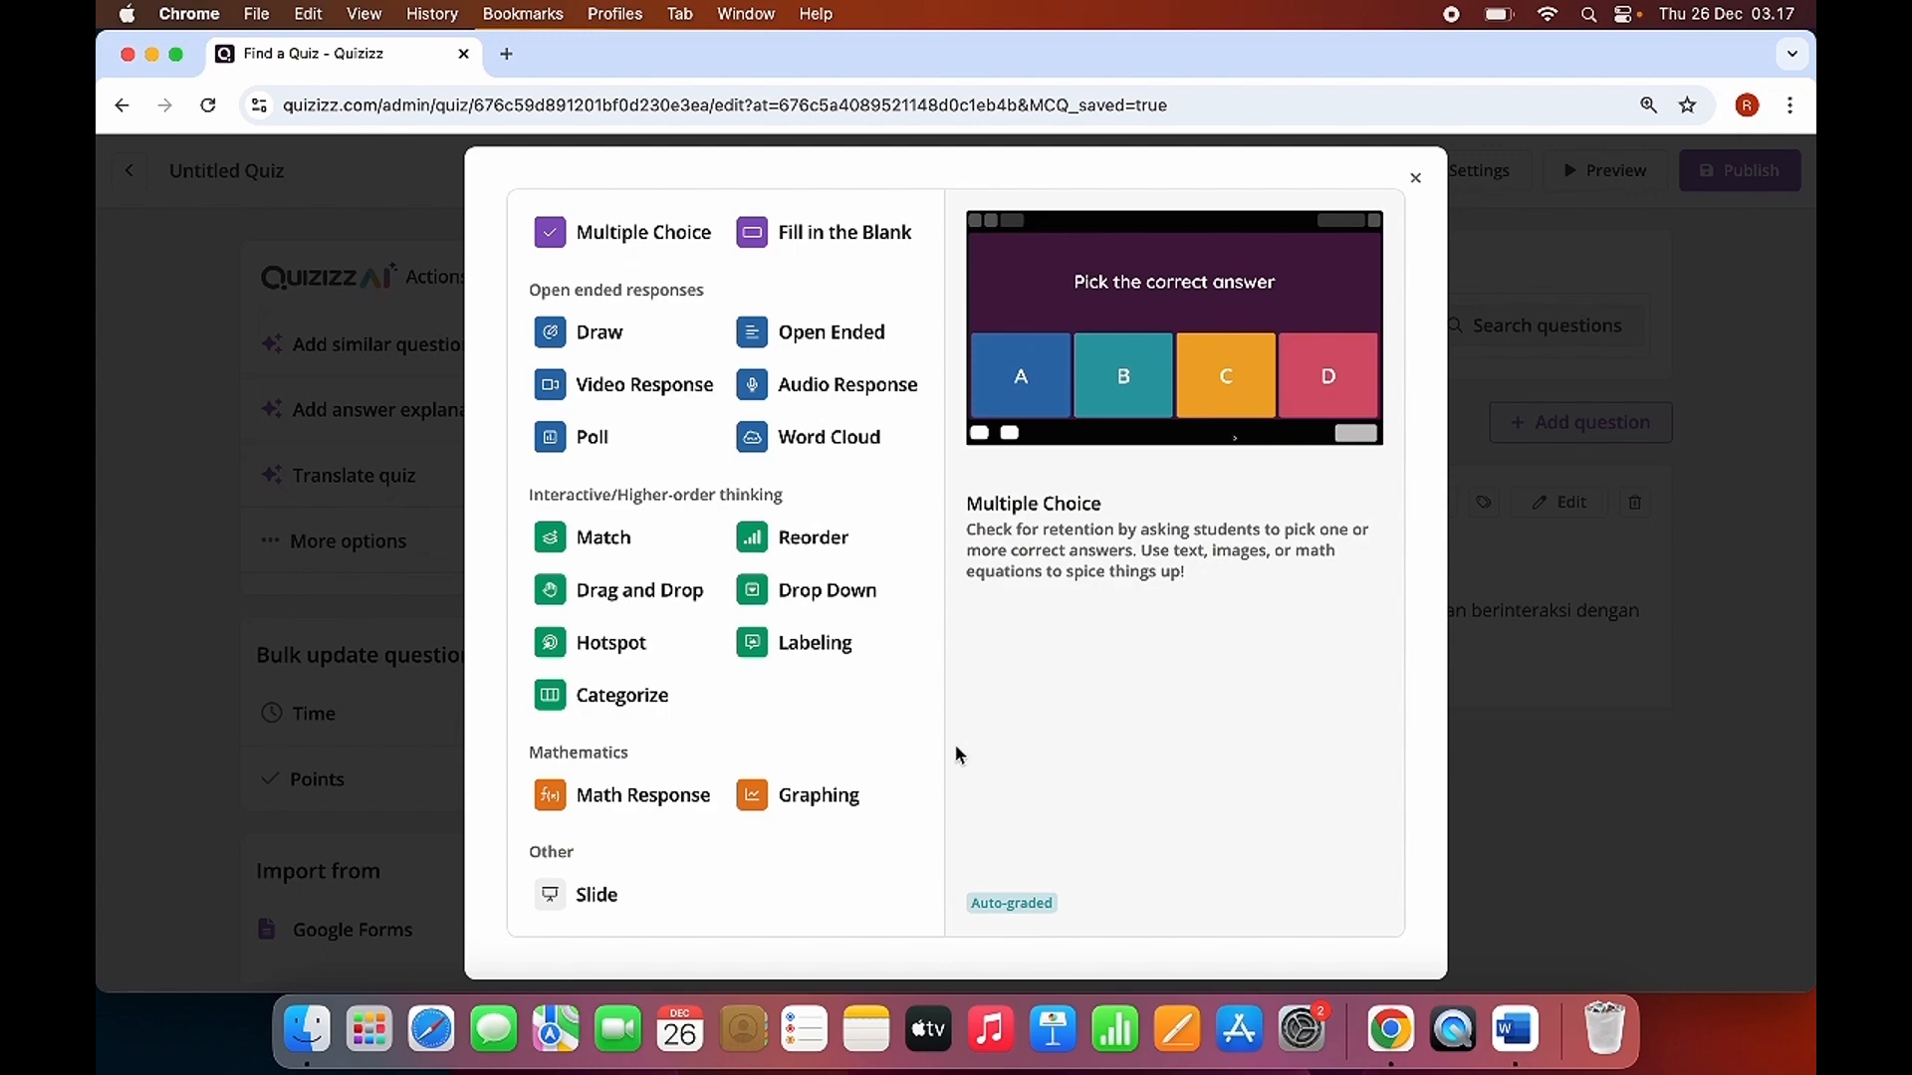
{"action": "left_click", "coordinate": [640, 251]}
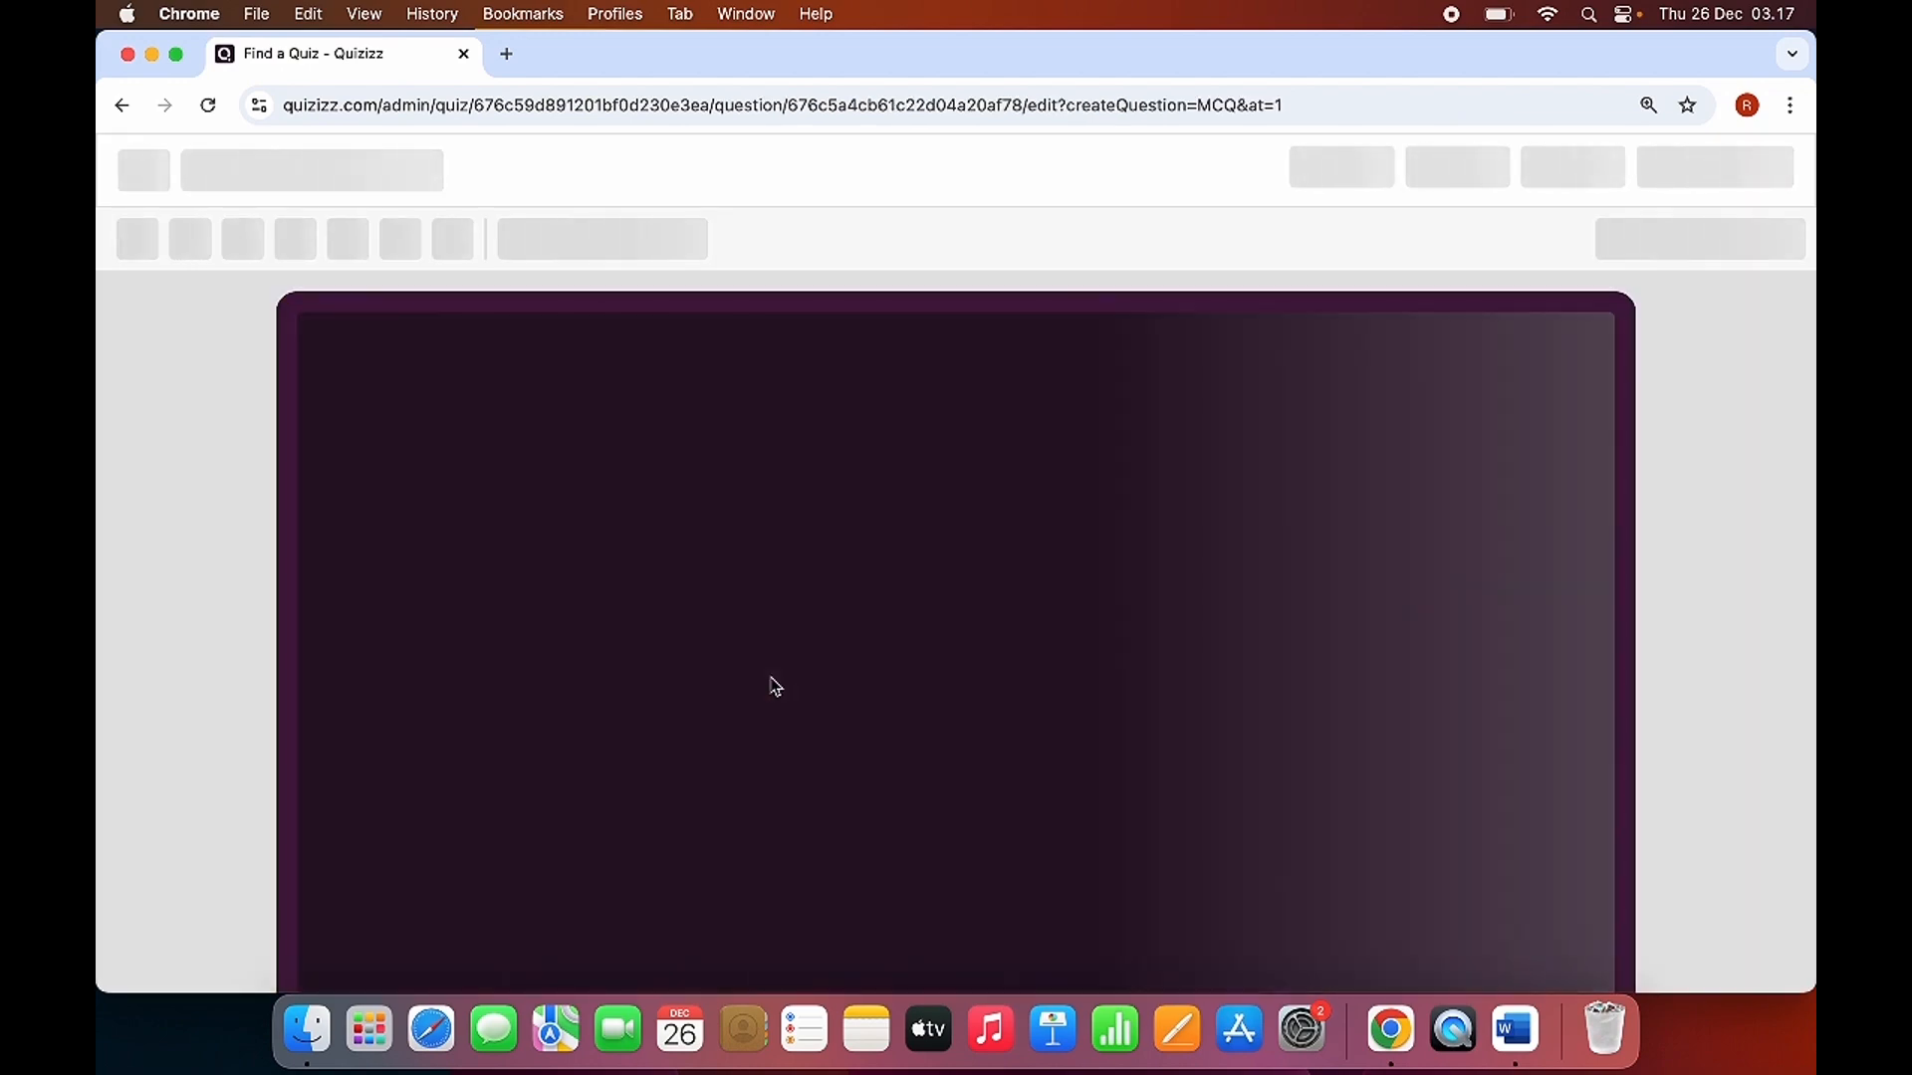
{"action": "key", "text": "ctrl+Up"}
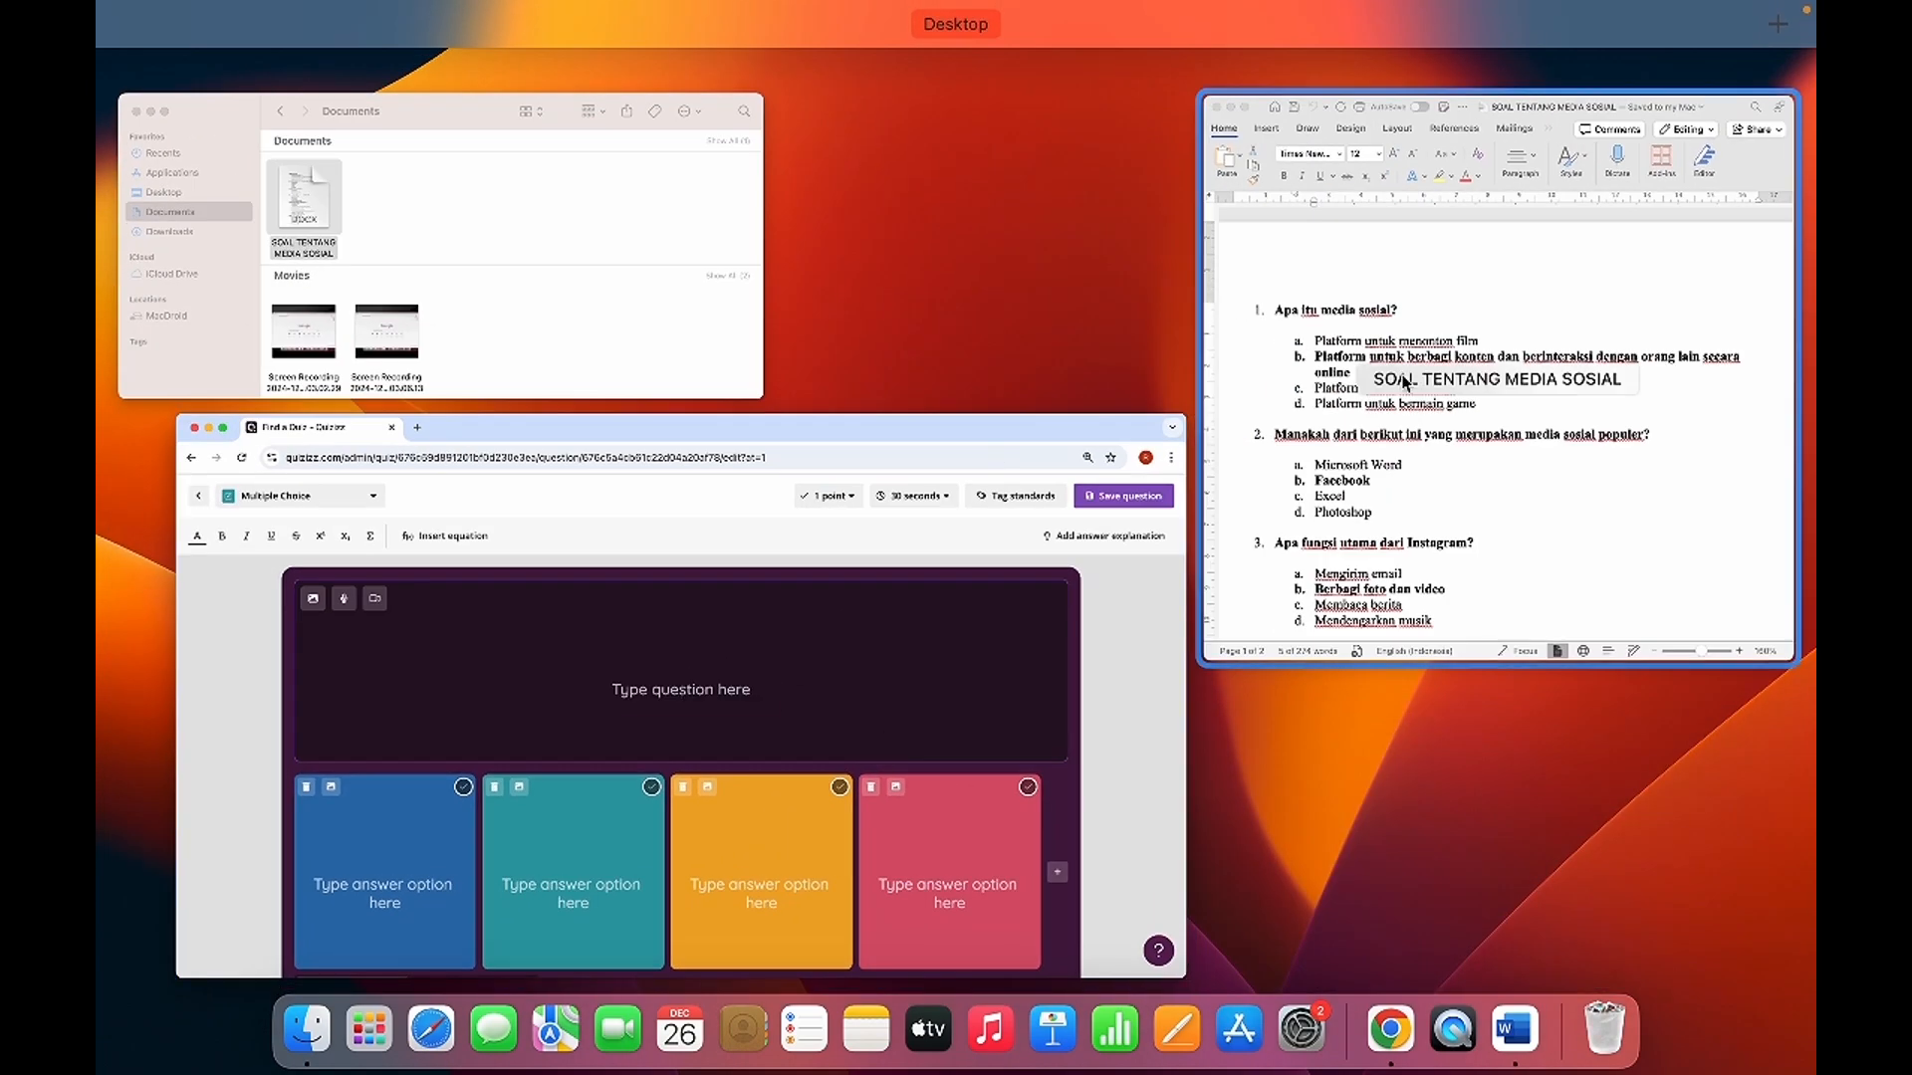
{"action": "left_click", "coordinate": [1402, 383]}
{"action": "scroll", "coordinate": [1117, 781], "scroll_direction": "down", "scroll_amount": 4}
{"action": "scroll", "coordinate": [1118, 780], "scroll_direction": "down", "scroll_amount": 6}
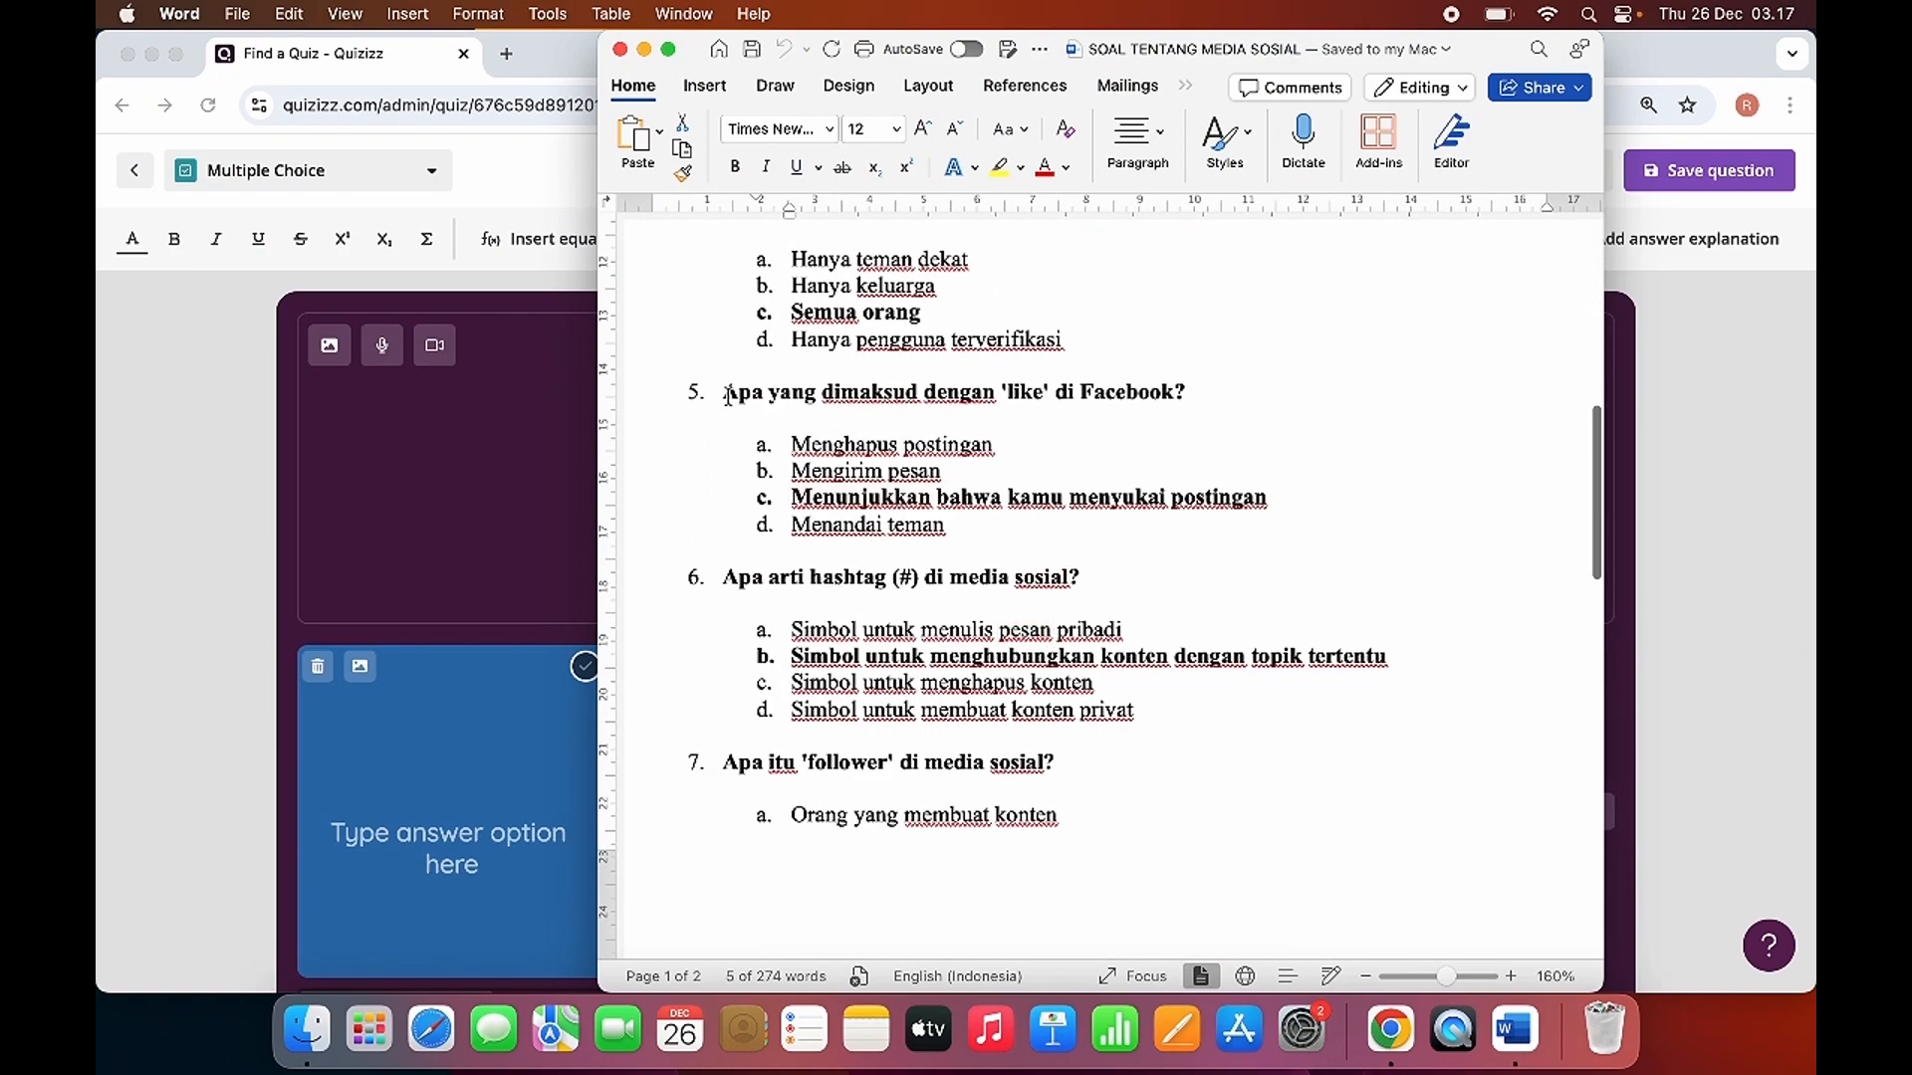
{"action": "left_click_drag", "start_coordinate": [727, 394], "coordinate": [1185, 404]}
{"action": "key", "text": "super+c"}
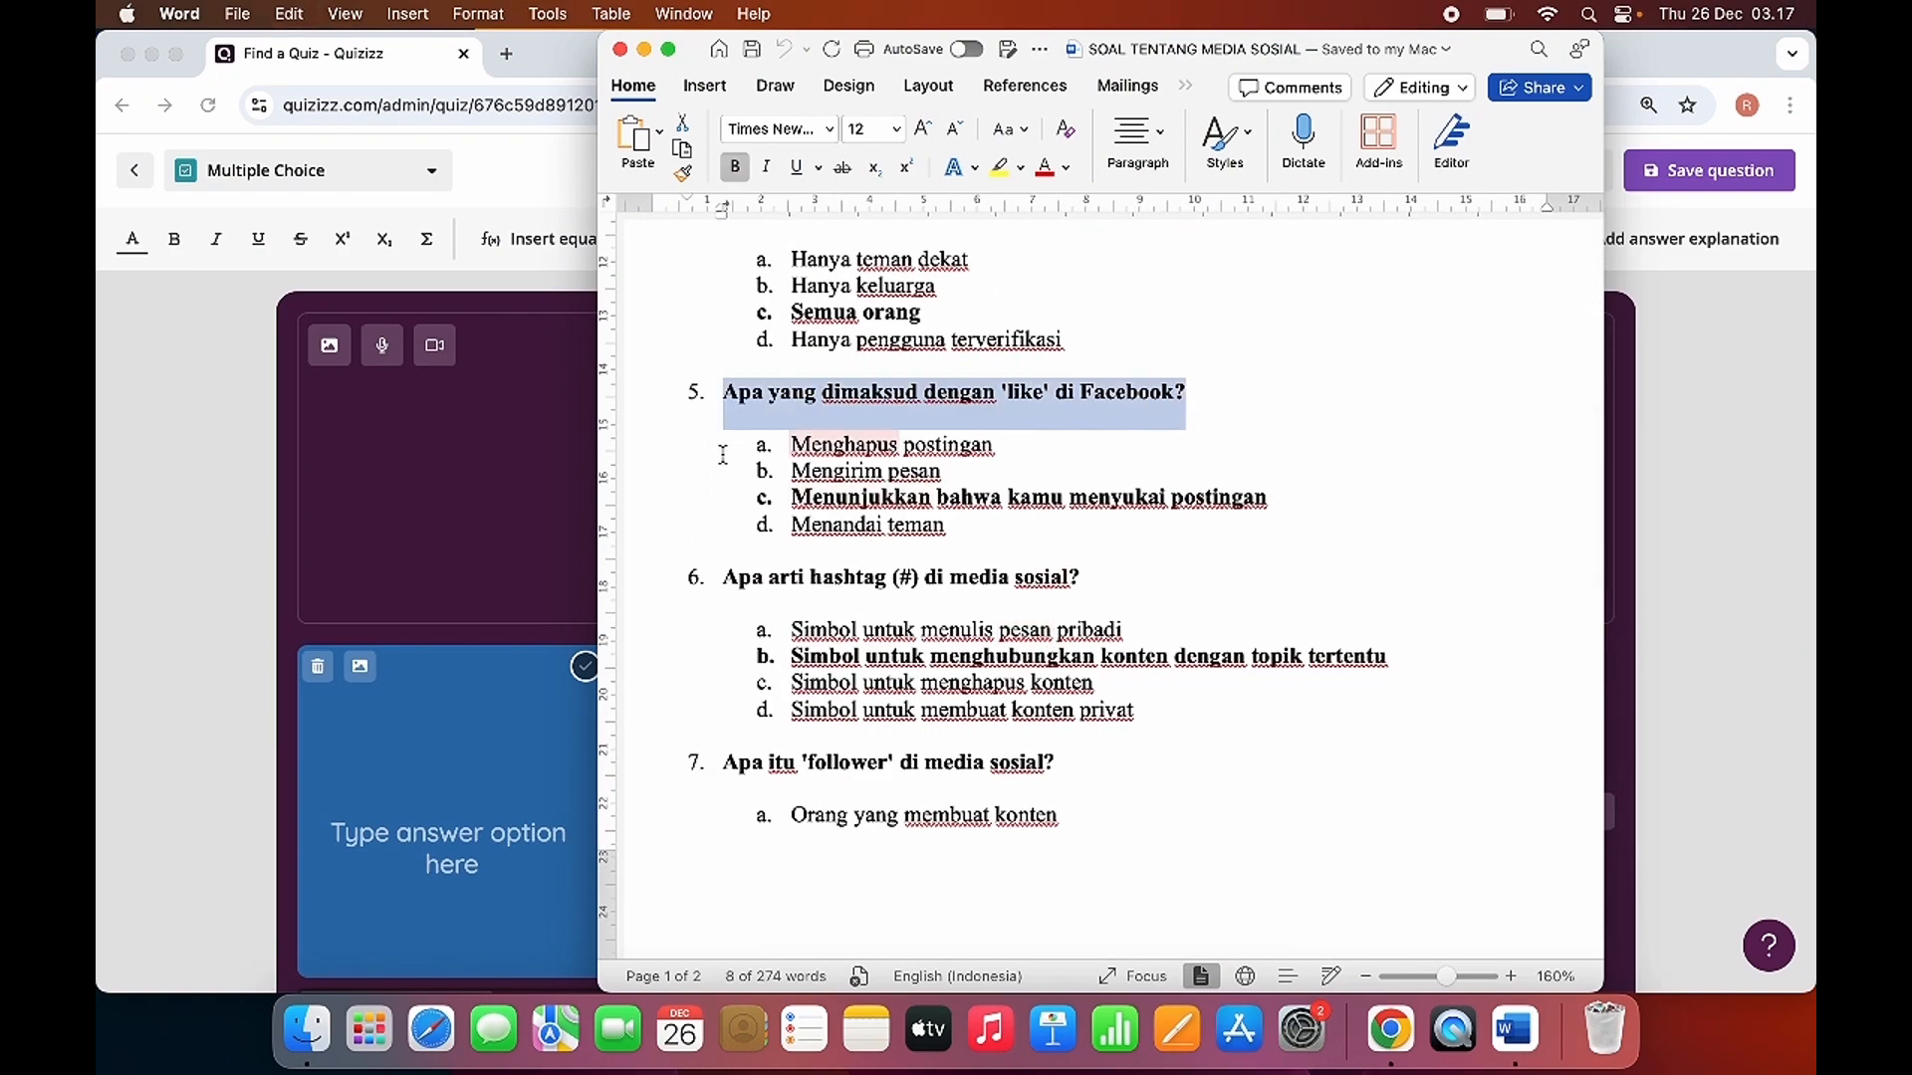
{"action": "left_click", "coordinate": [548, 486]}
{"action": "left_click", "coordinate": [883, 498]}
{"action": "key", "text": "super+v"}
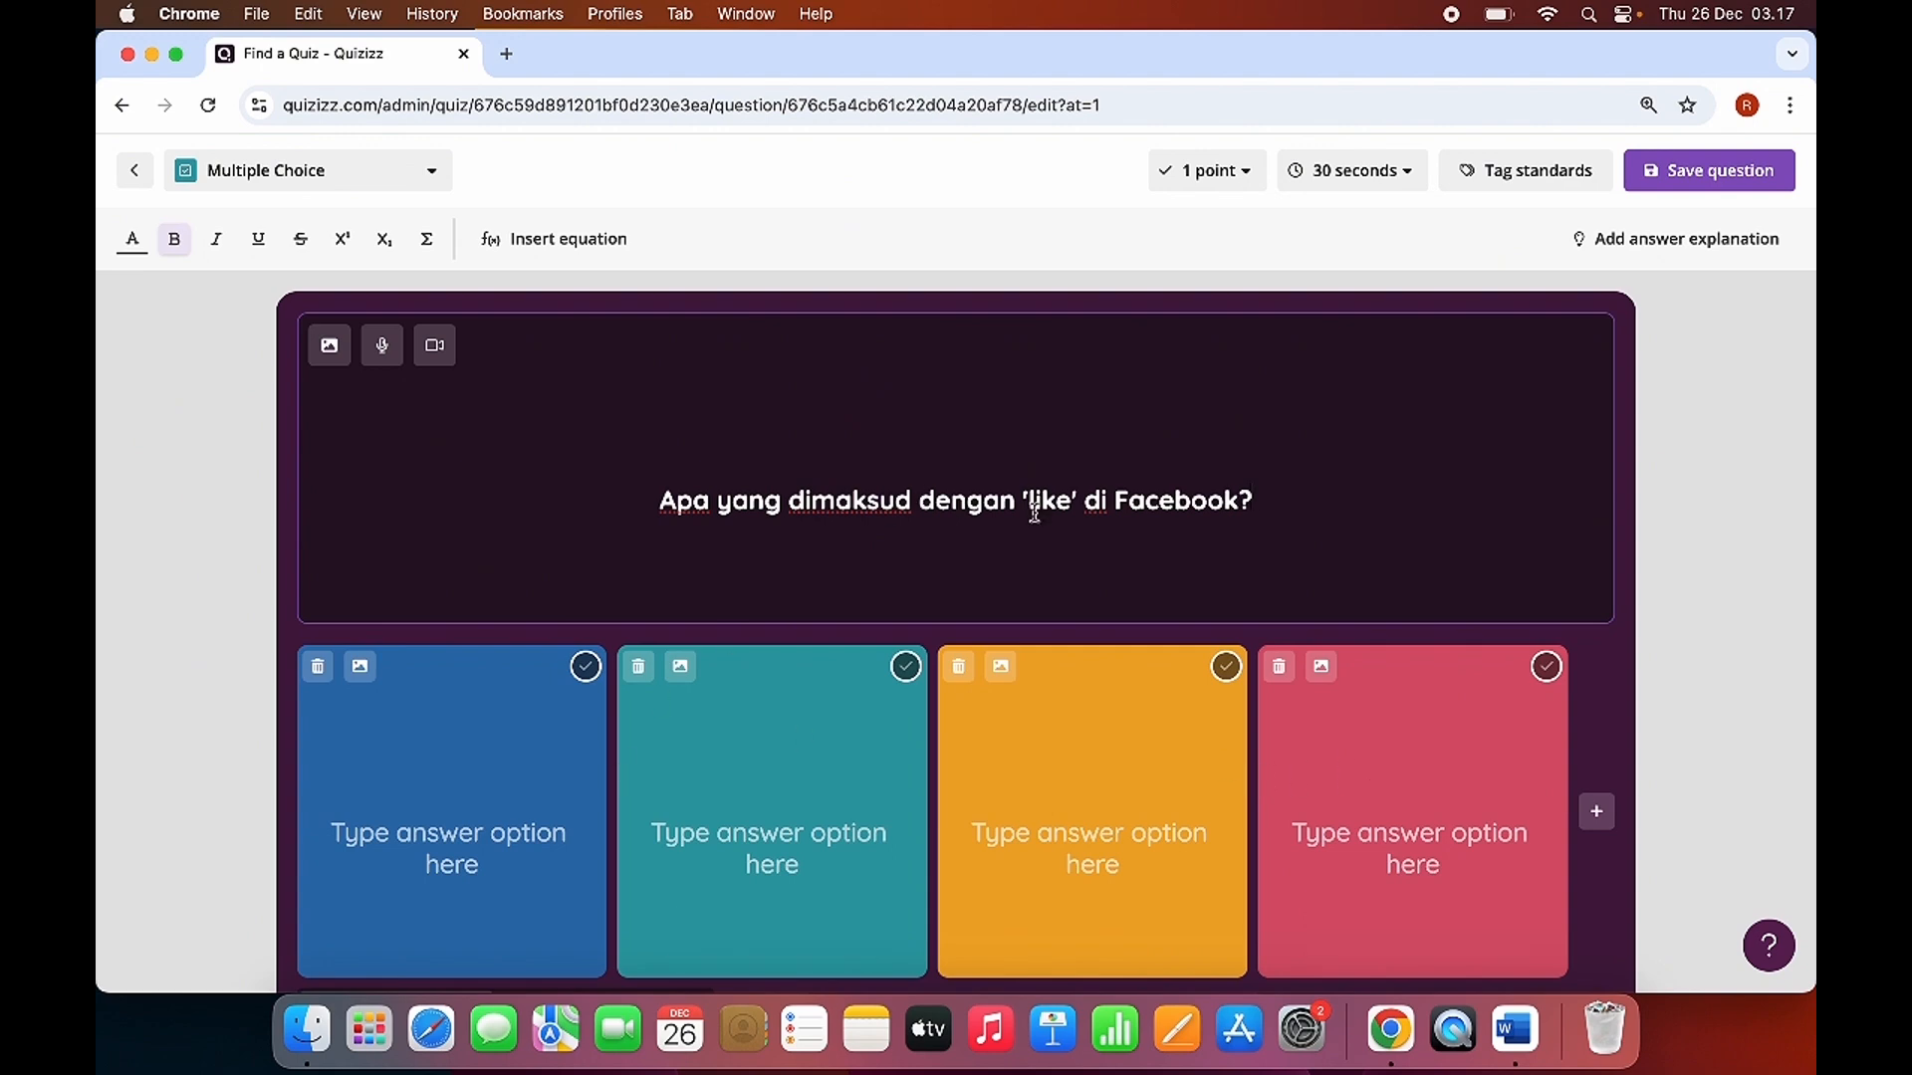
Fill the Facebook question's four answer options with automatically generated suggestions and save the question.
{"action": "scroll", "coordinate": [1035, 512], "scroll_direction": "down", "scroll_amount": 1}
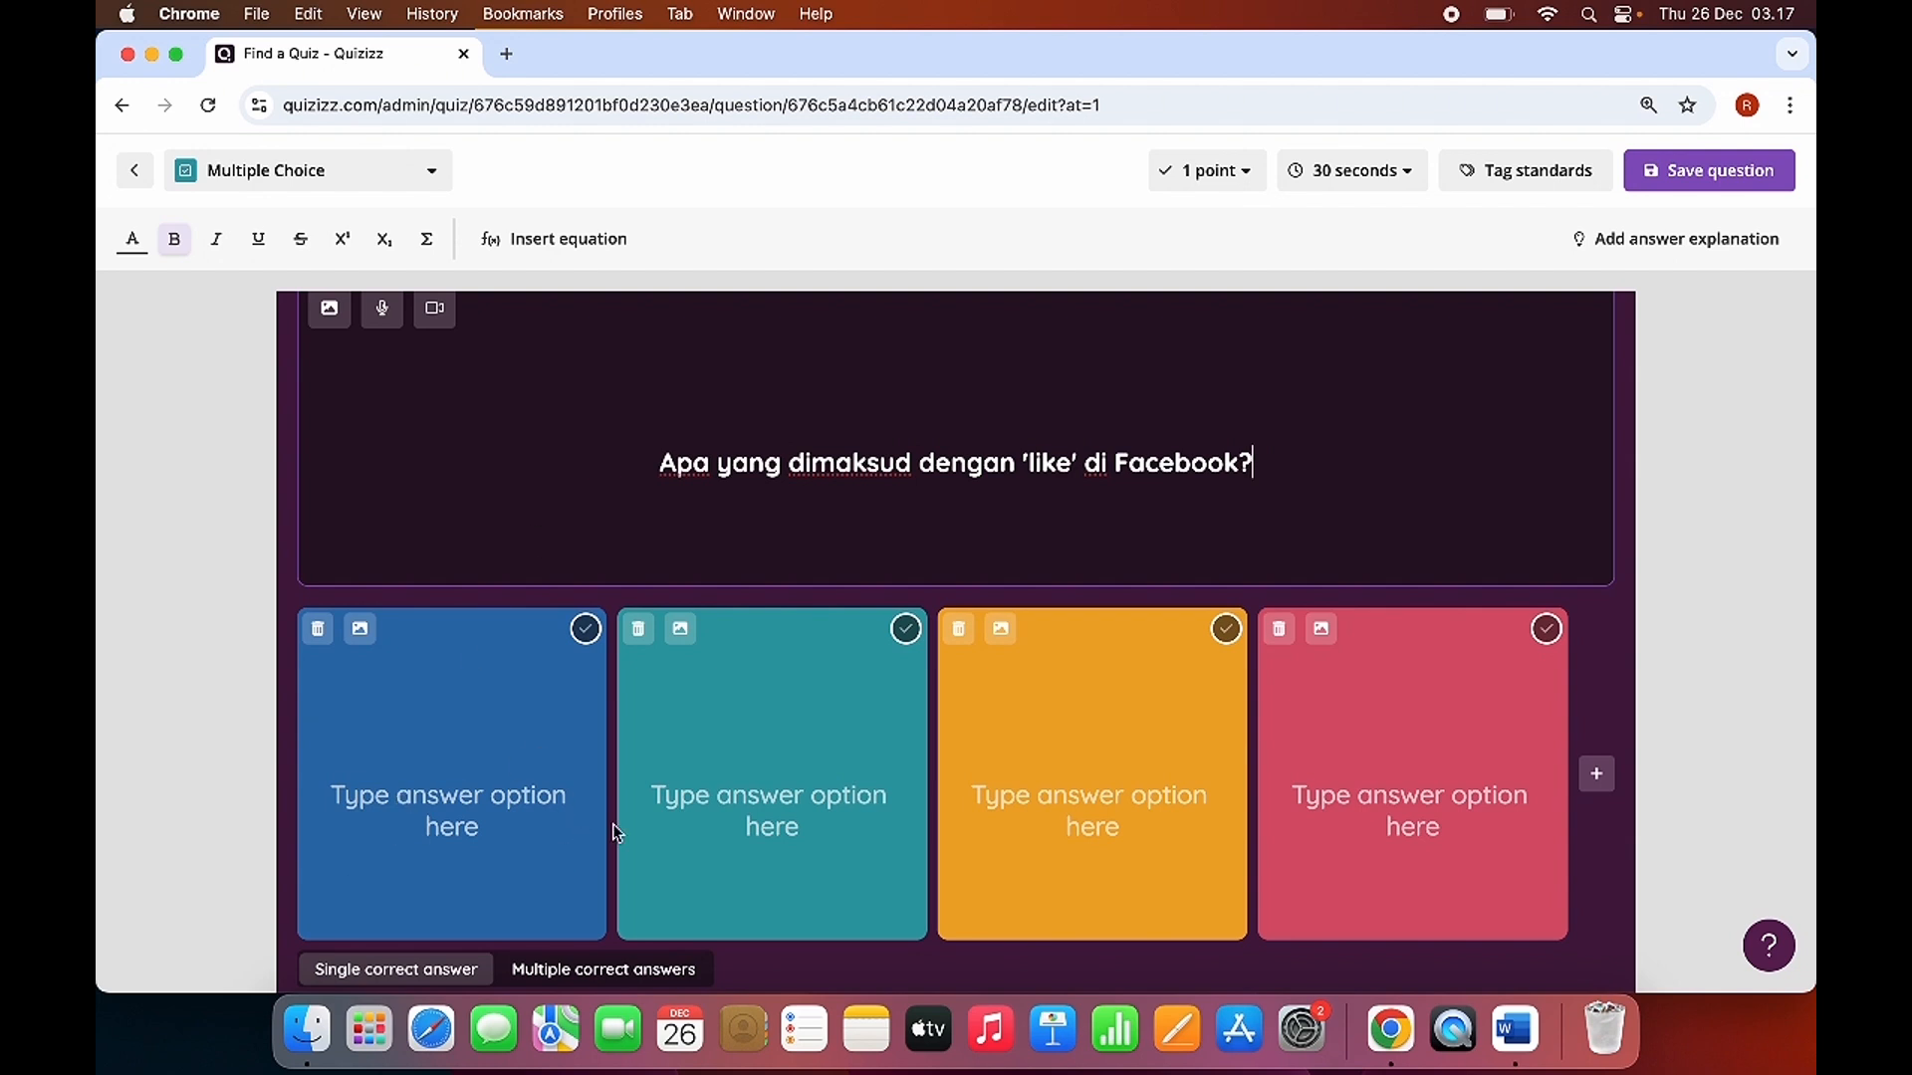
{"action": "mouse_move", "coordinate": [399, 911]}
{"action": "left_click", "coordinate": [458, 901]}
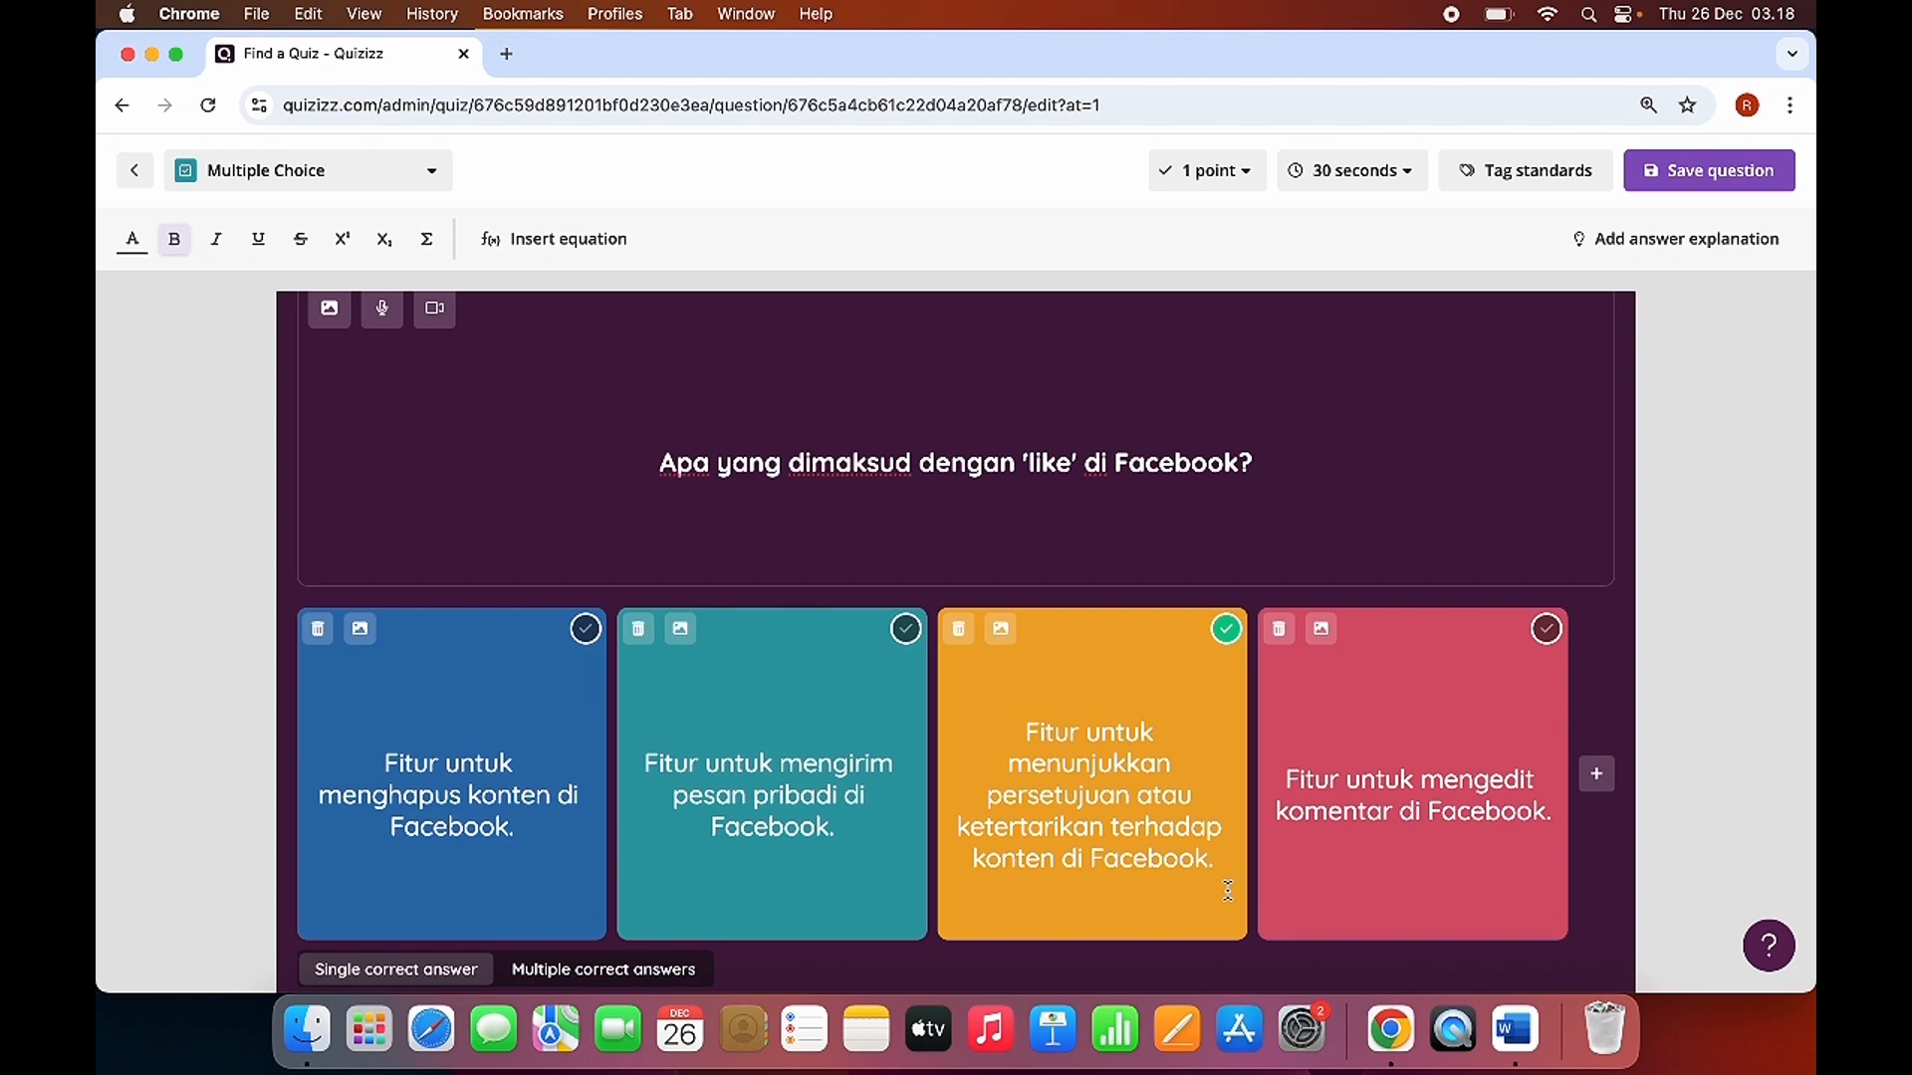
{"action": "scroll", "coordinate": [1166, 838], "scroll_direction": "down", "scroll_amount": 1}
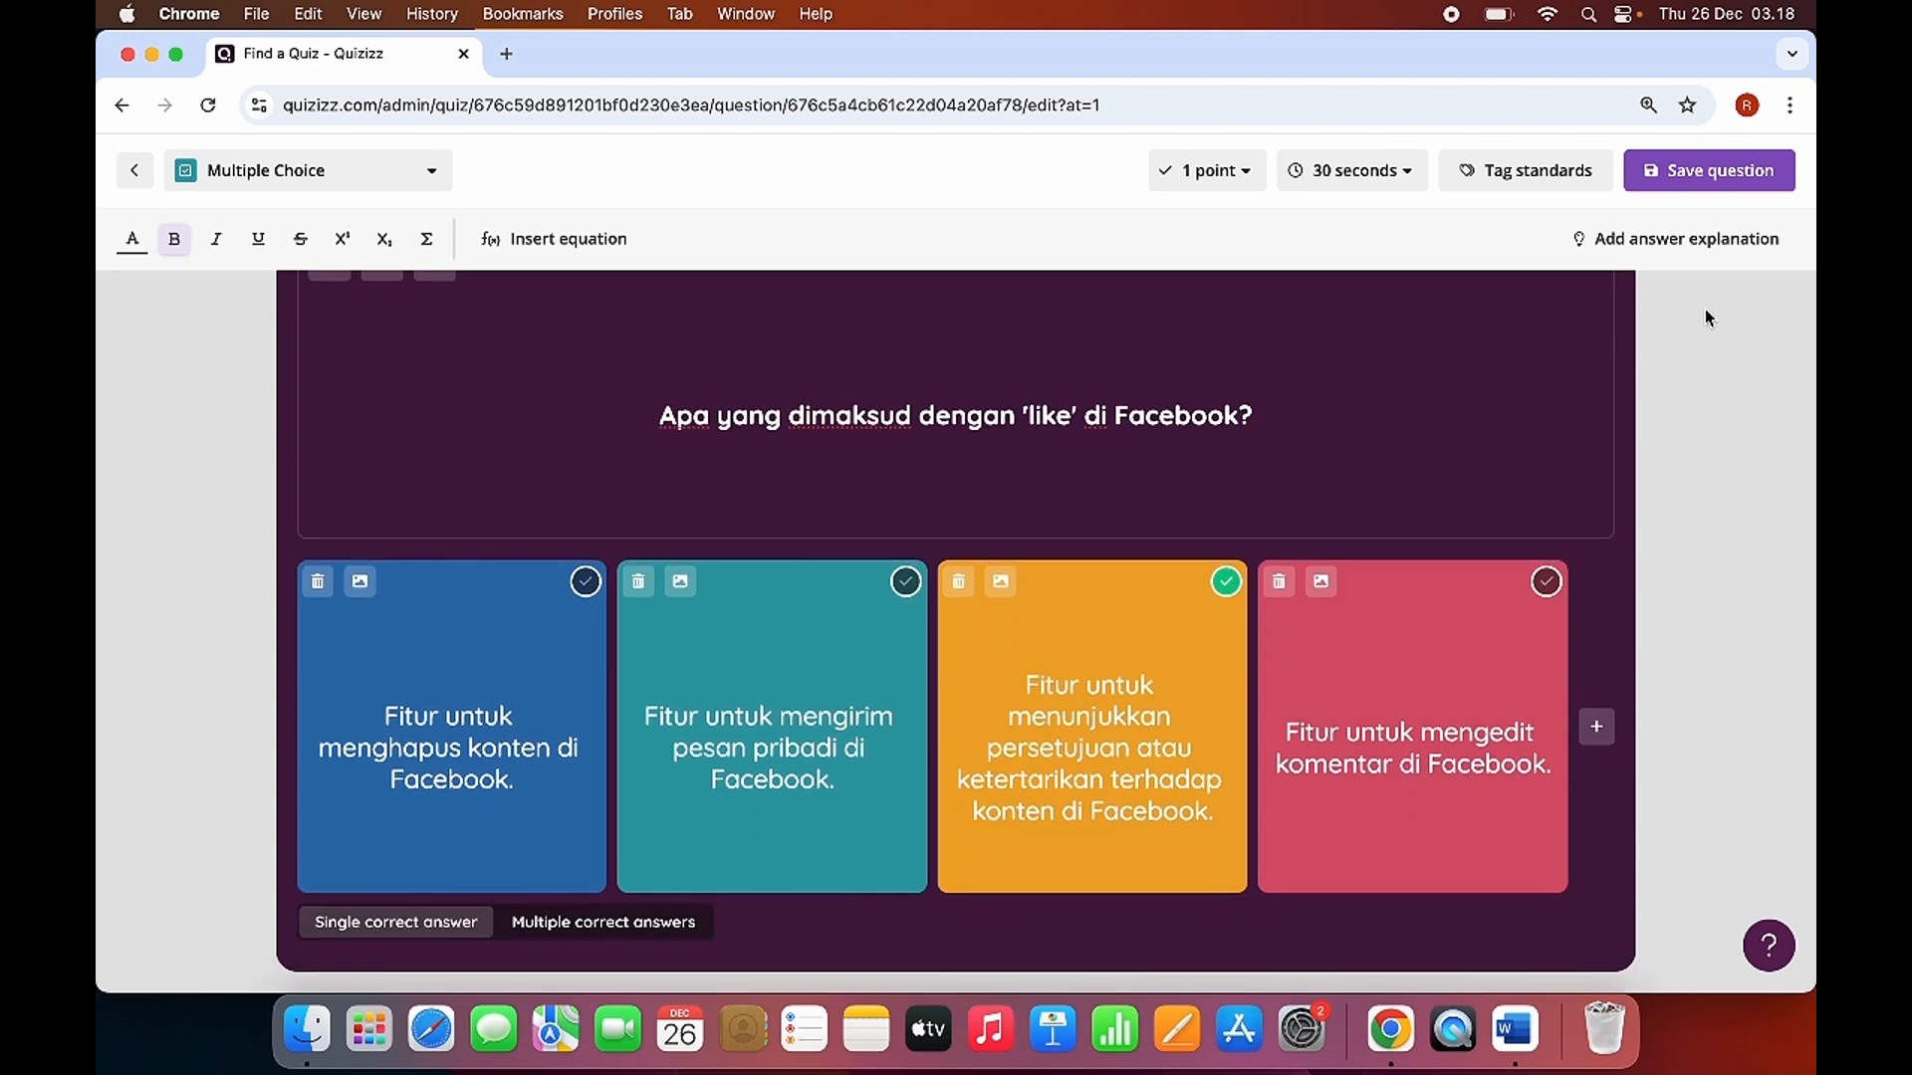
{"action": "left_click", "coordinate": [1707, 179]}
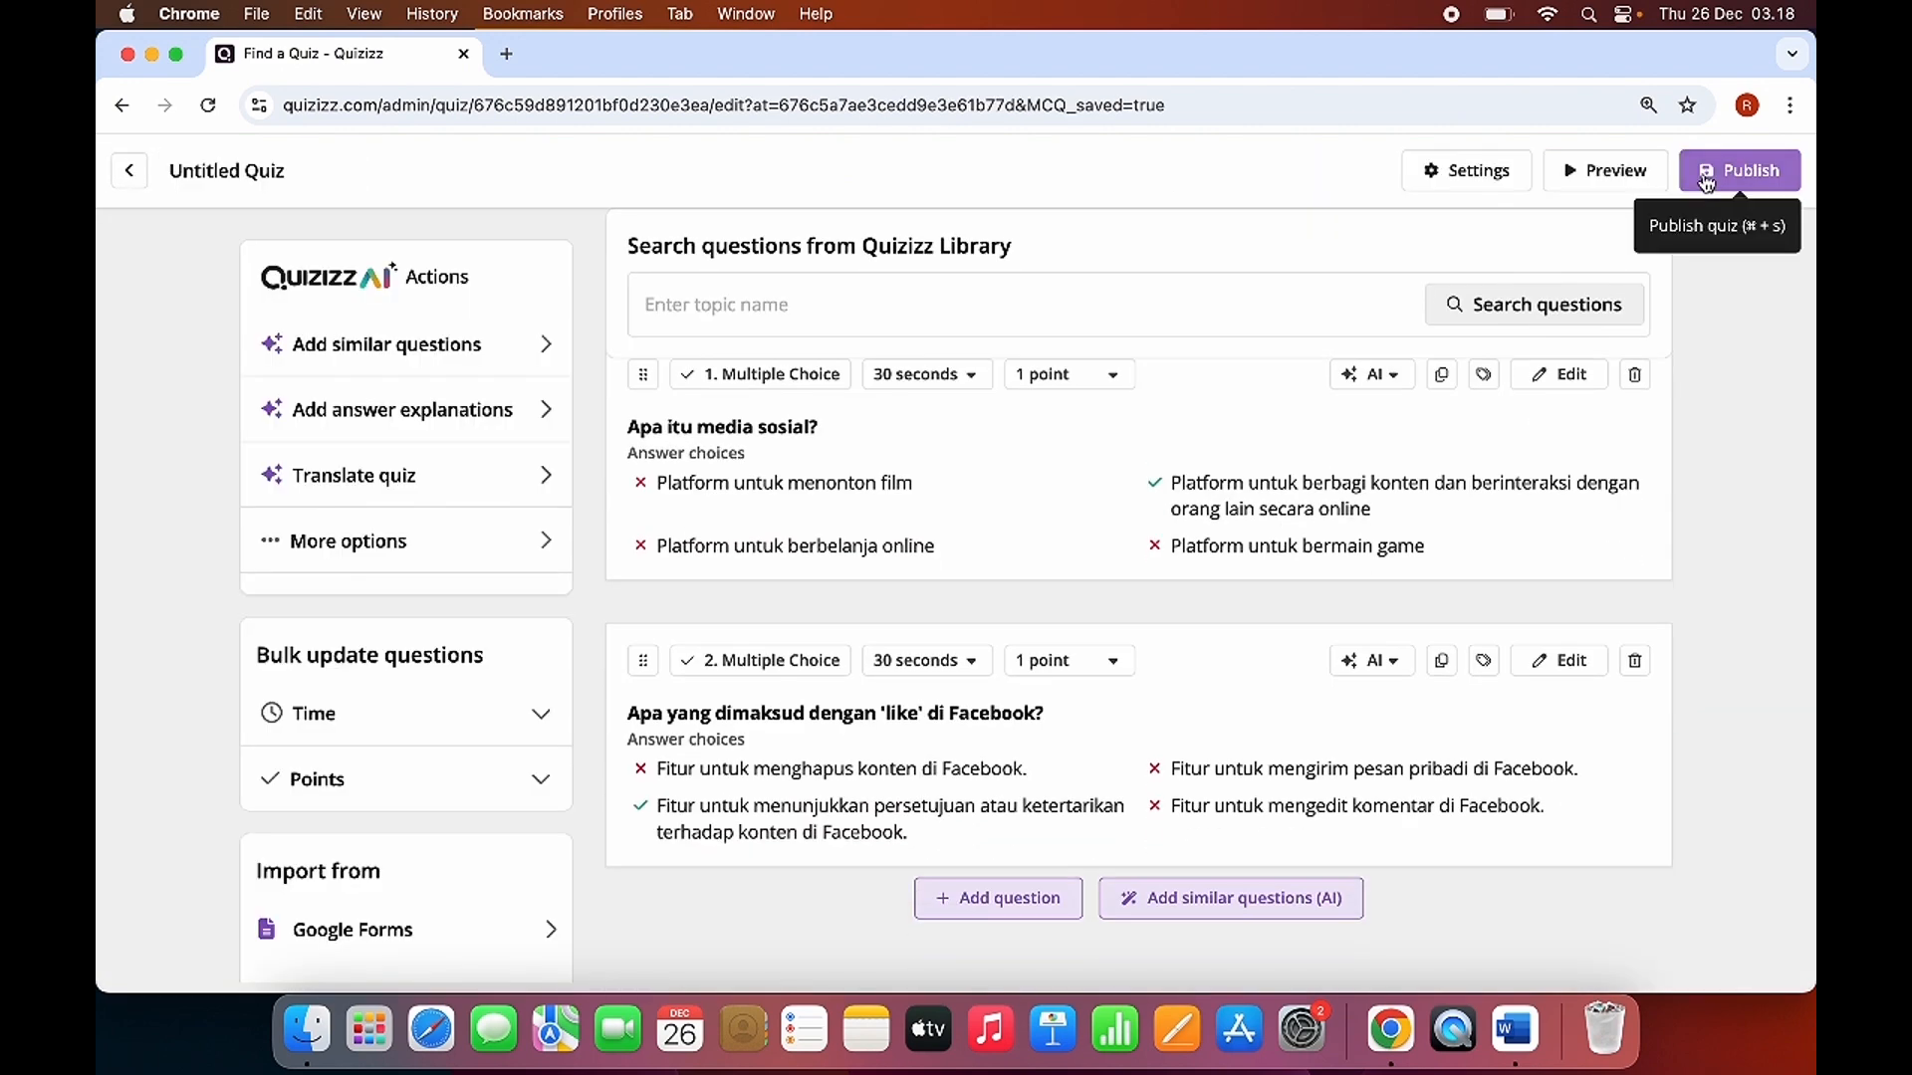
Add a Match question after the second question in the quiz.
{"action": "scroll", "coordinate": [1116, 631], "scroll_direction": "up", "scroll_amount": 2}
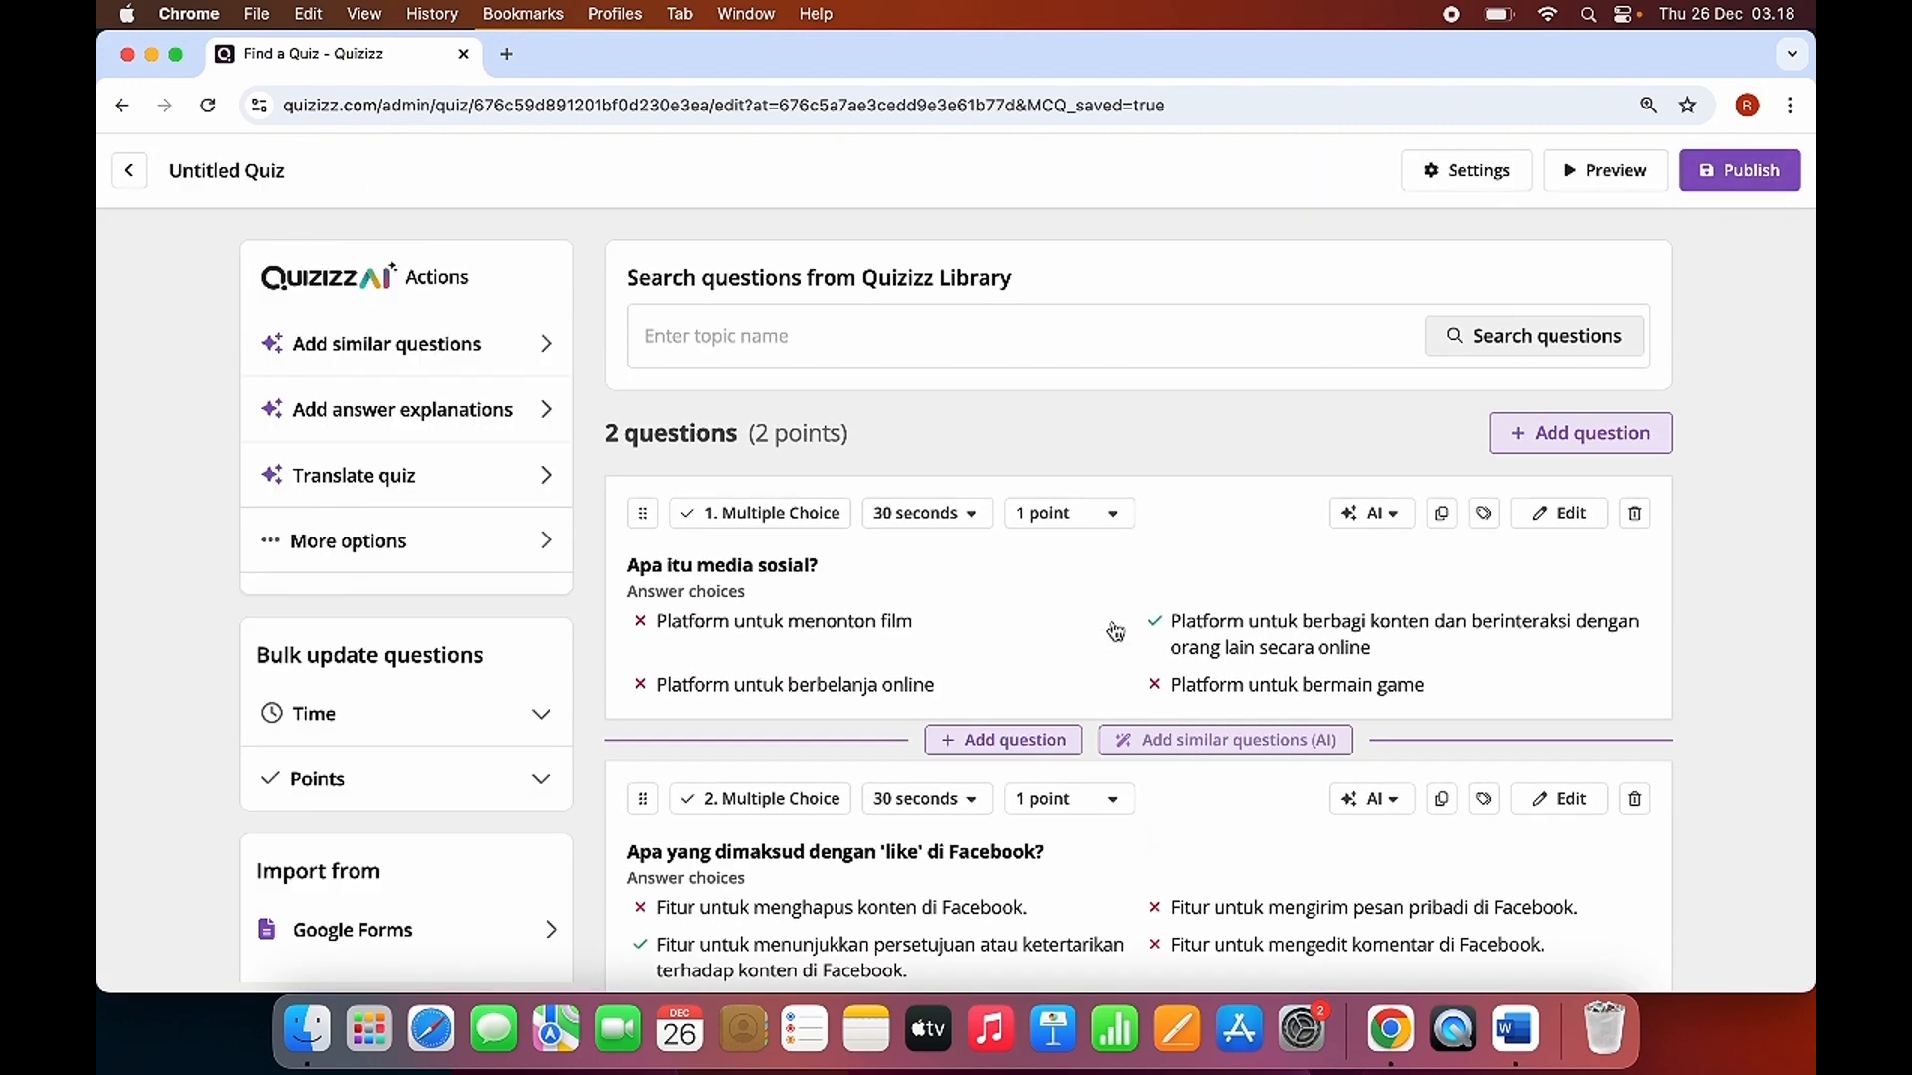
{"action": "scroll", "coordinate": [1117, 631], "scroll_direction": "down", "scroll_amount": 2}
{"action": "scroll", "coordinate": [1116, 630], "scroll_direction": "up", "scroll_amount": 1}
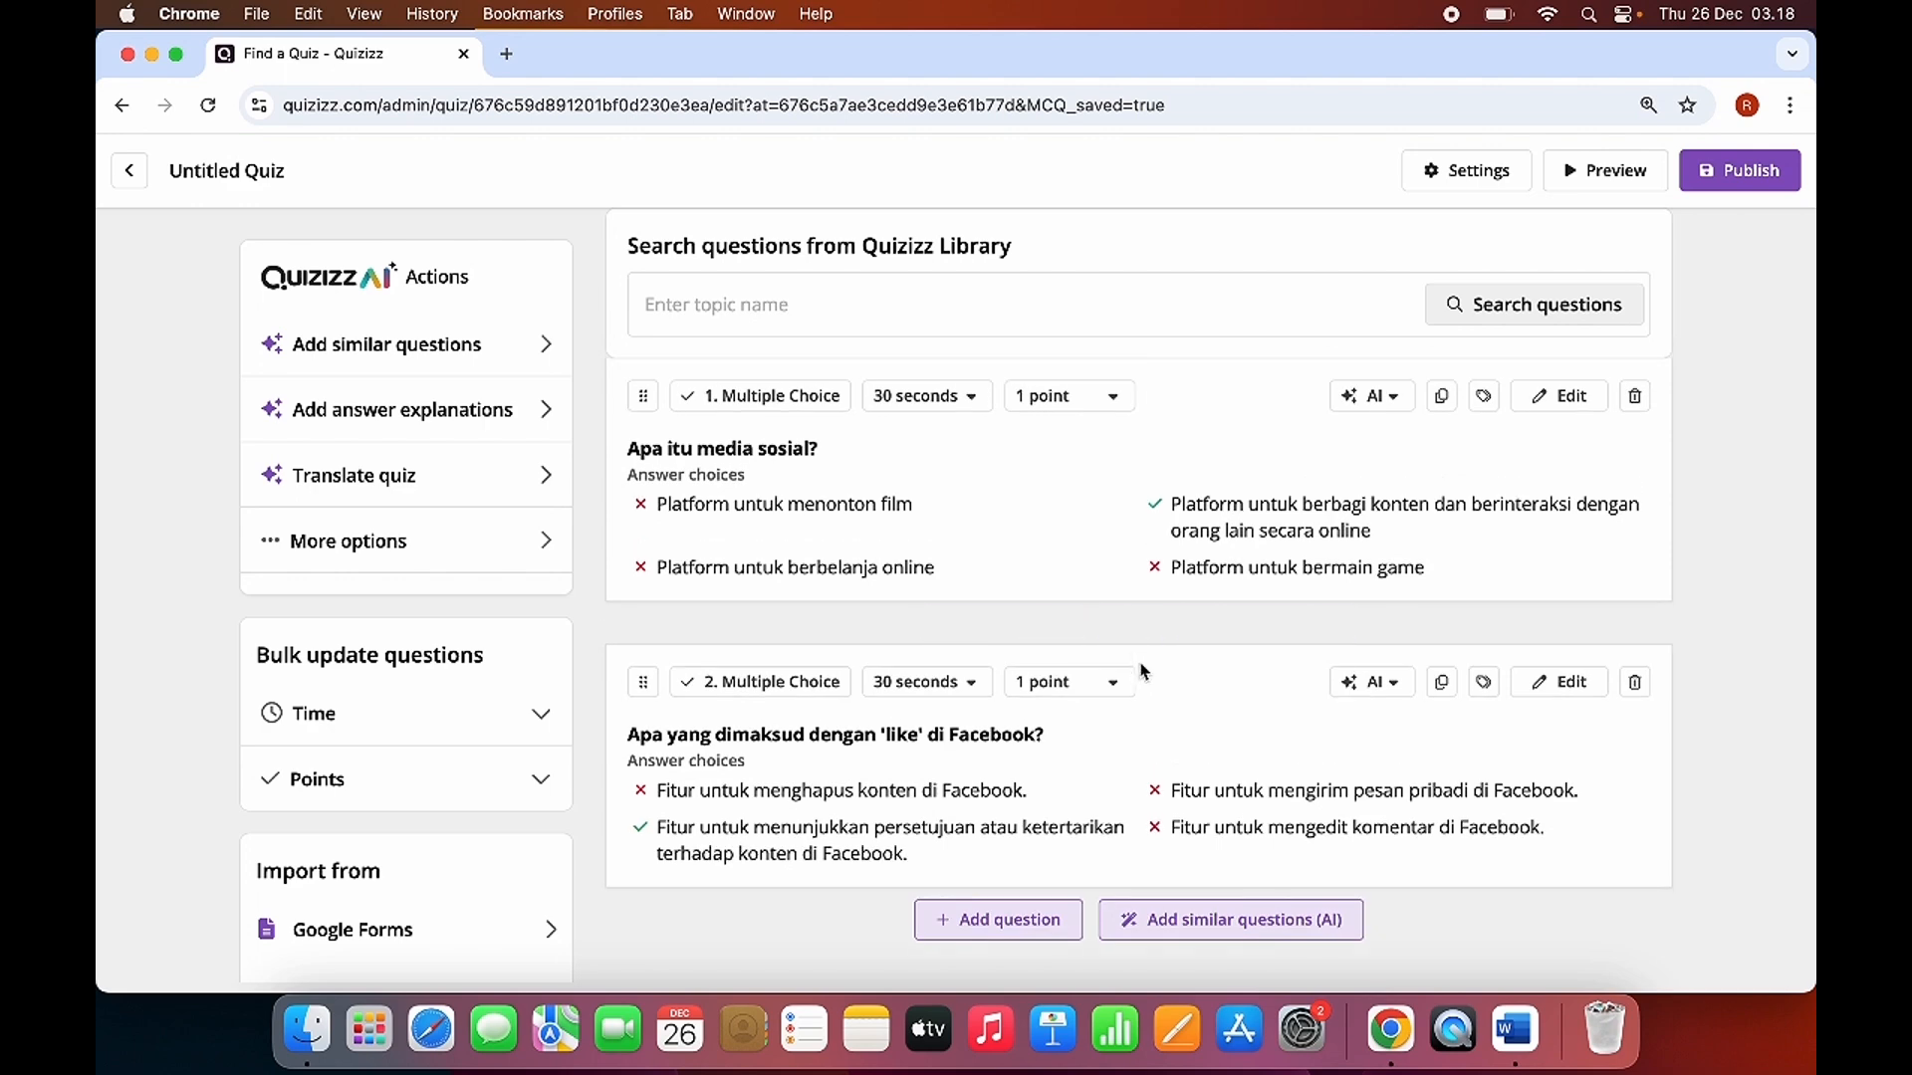
{"action": "scroll", "coordinate": [1028, 685], "scroll_direction": "down", "scroll_amount": 1}
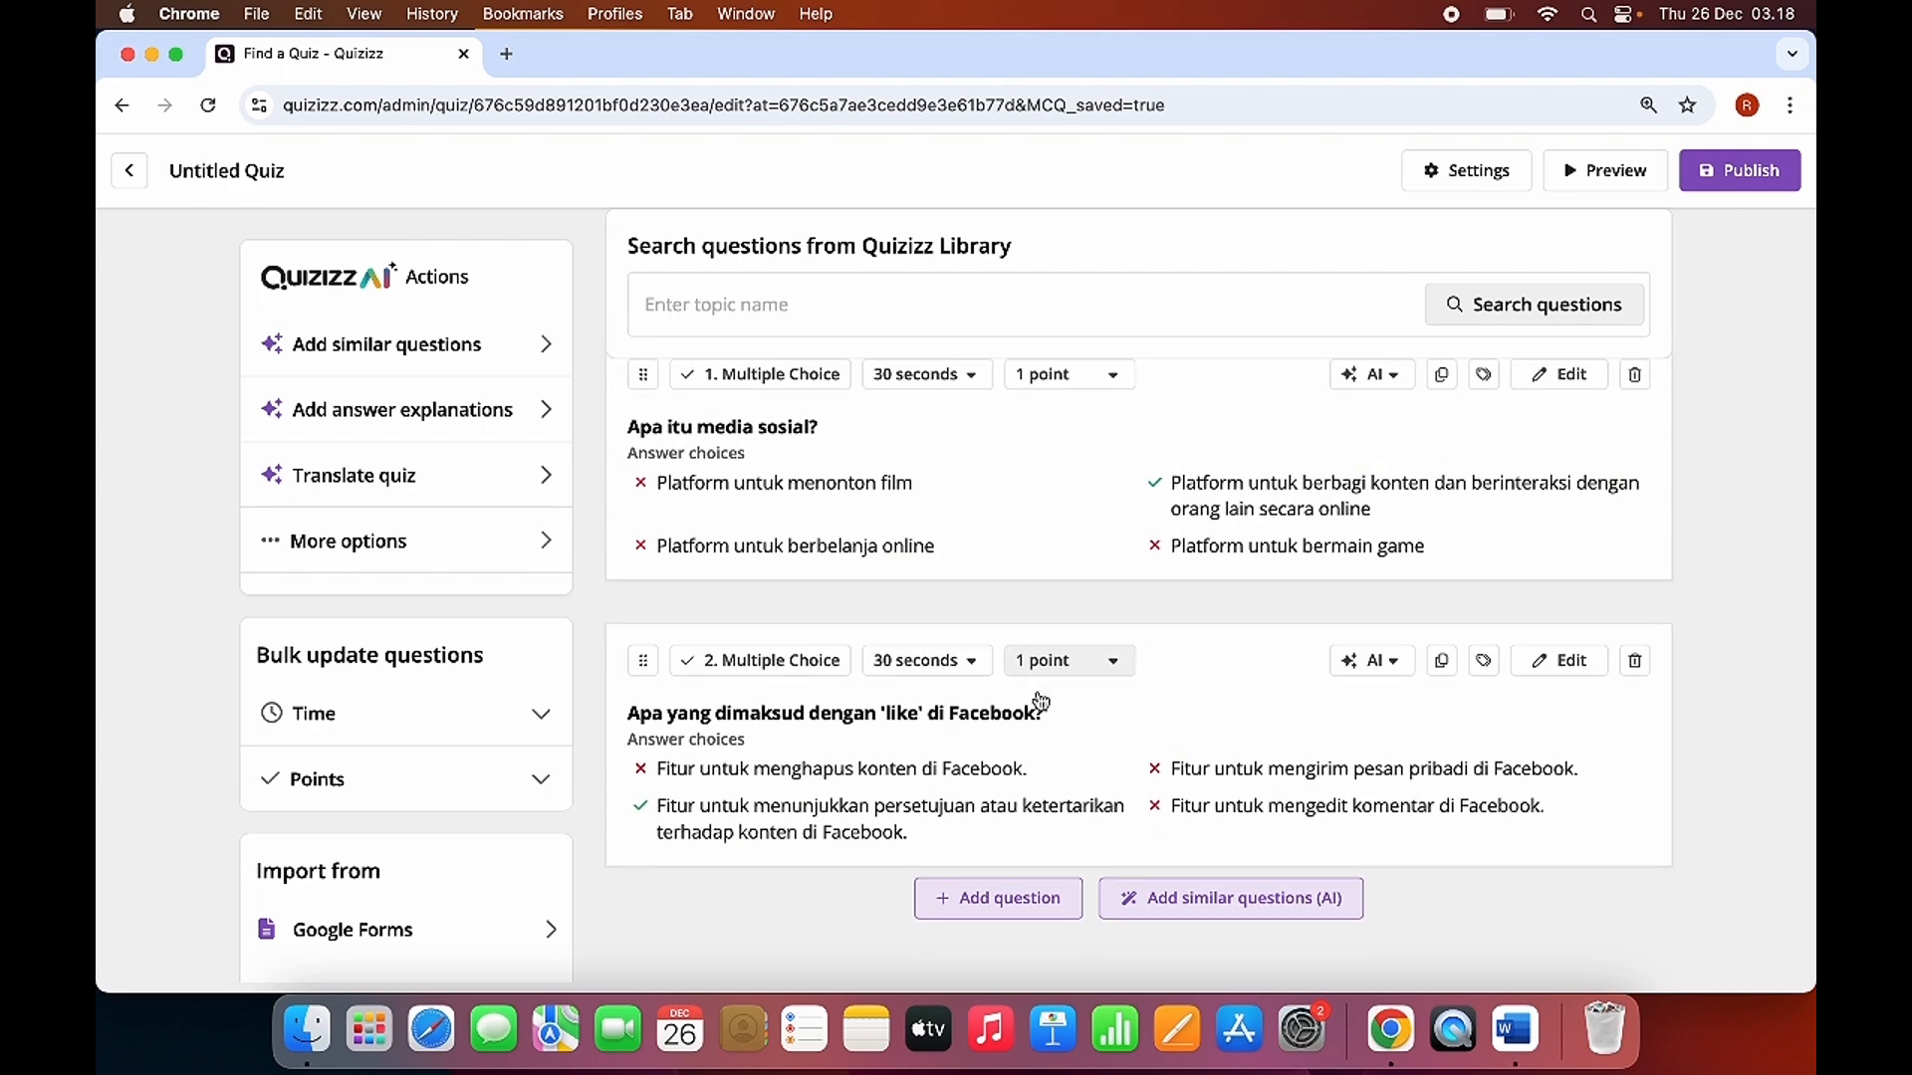
{"action": "left_click", "coordinate": [989, 899]}
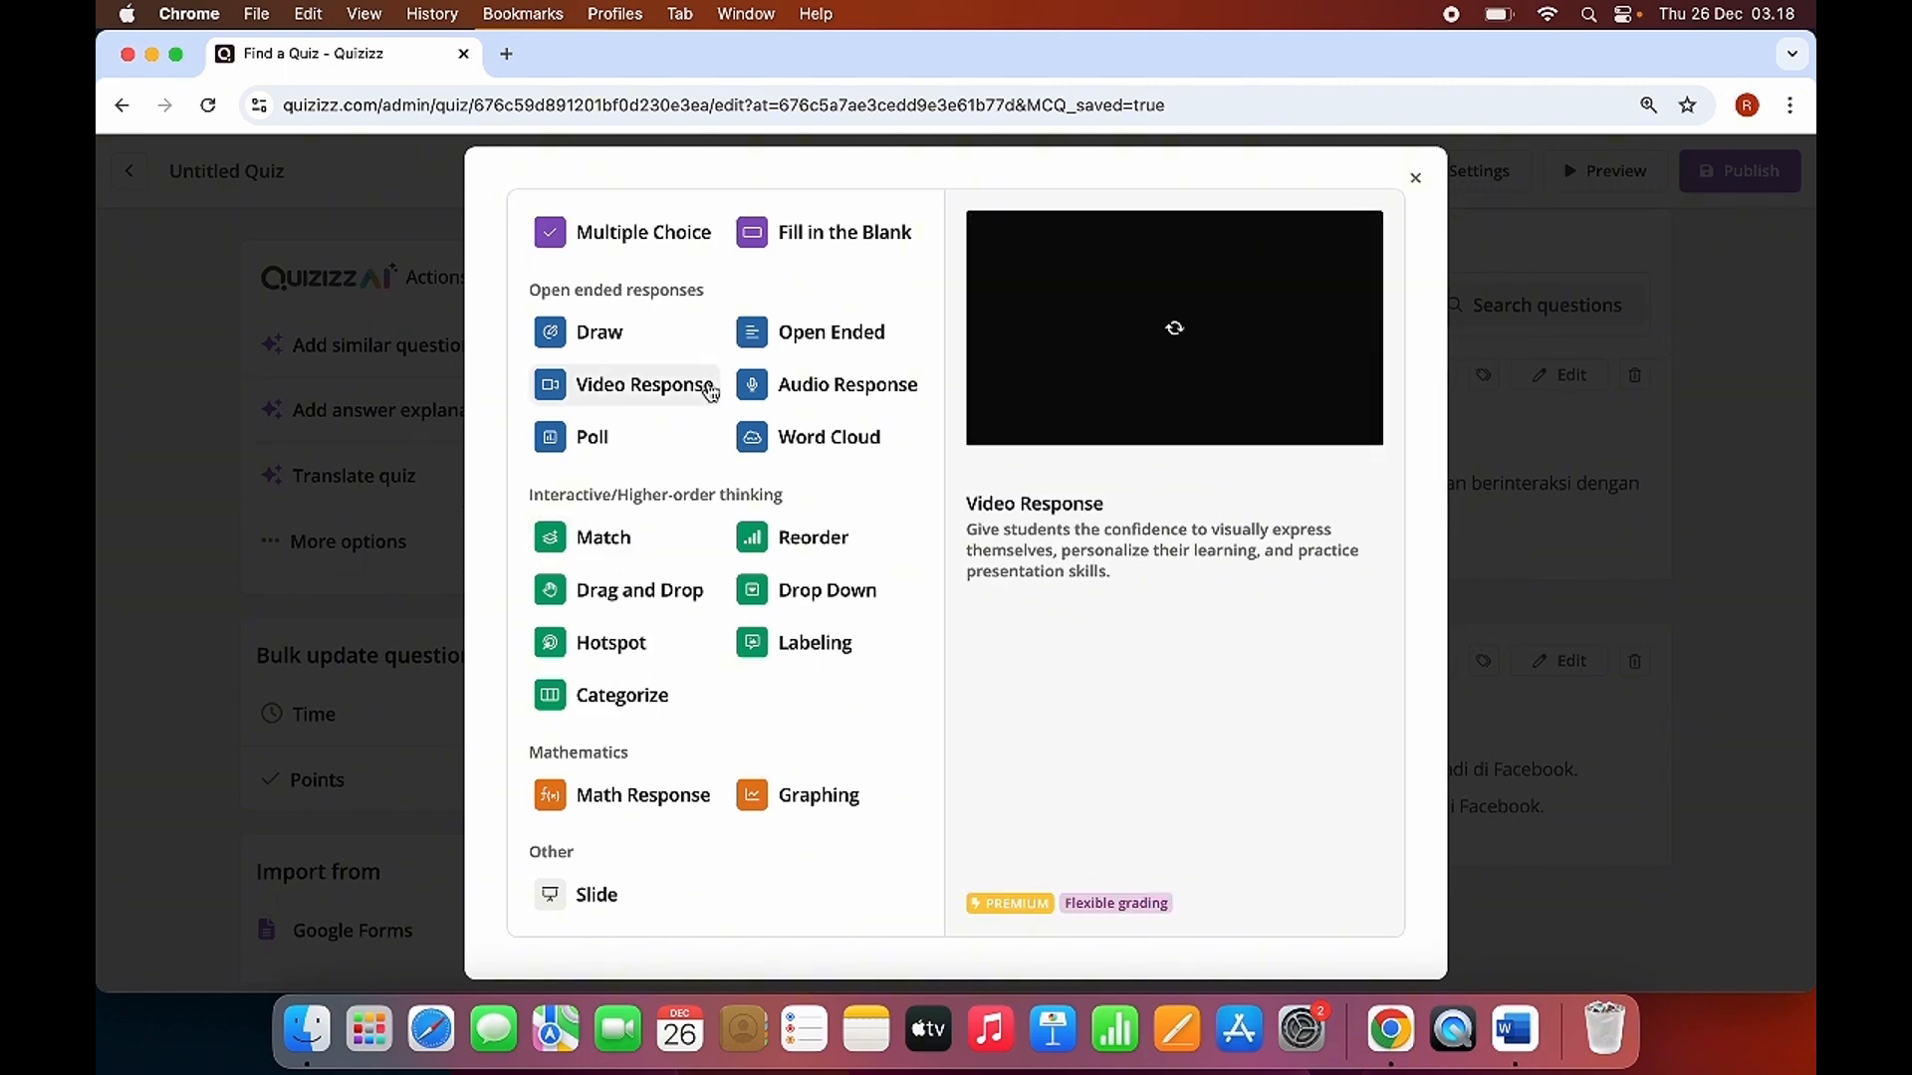
{"action": "left_click", "coordinate": [603, 538]}
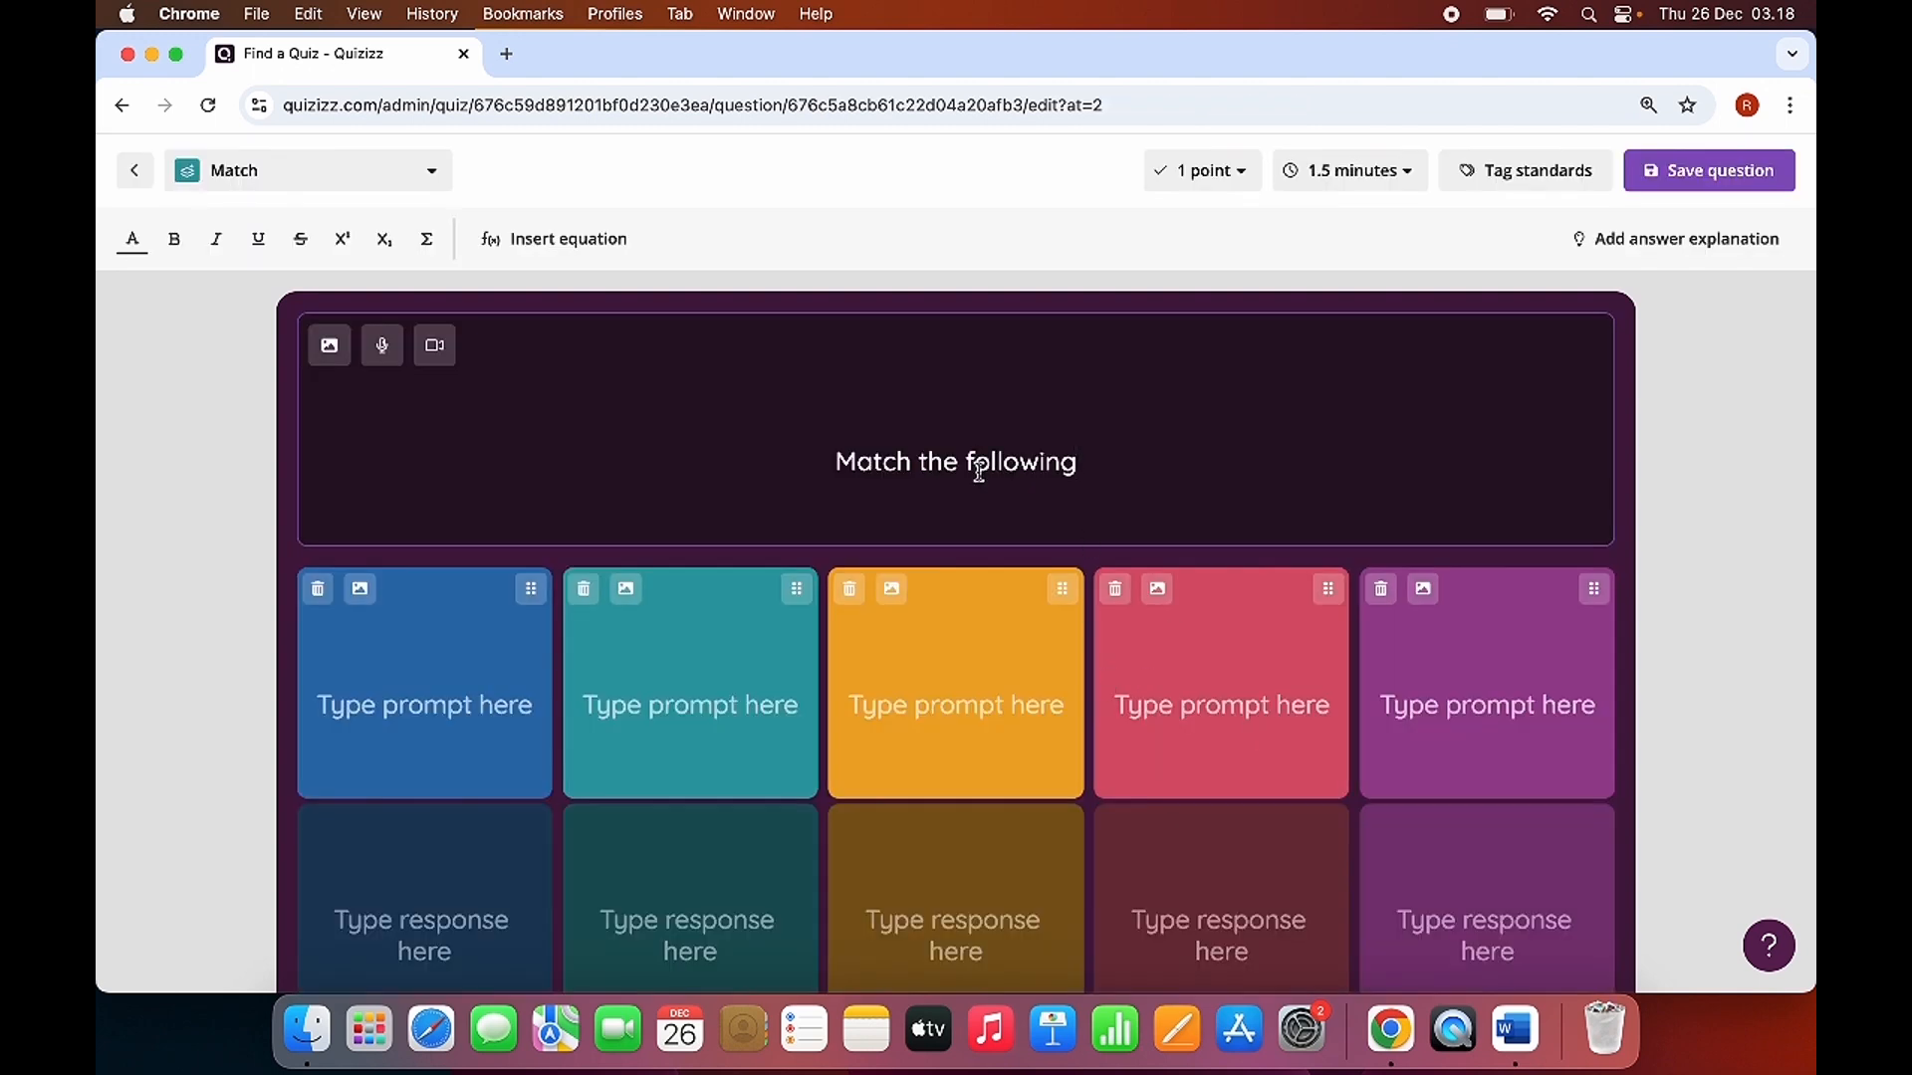
Replace the Match question's default text with "Cocokan nama media sosial berikut dengan logonya".
{"action": "triple_click", "coordinate": [979, 471]}
{"action": "type", "text": "Cocoka"}
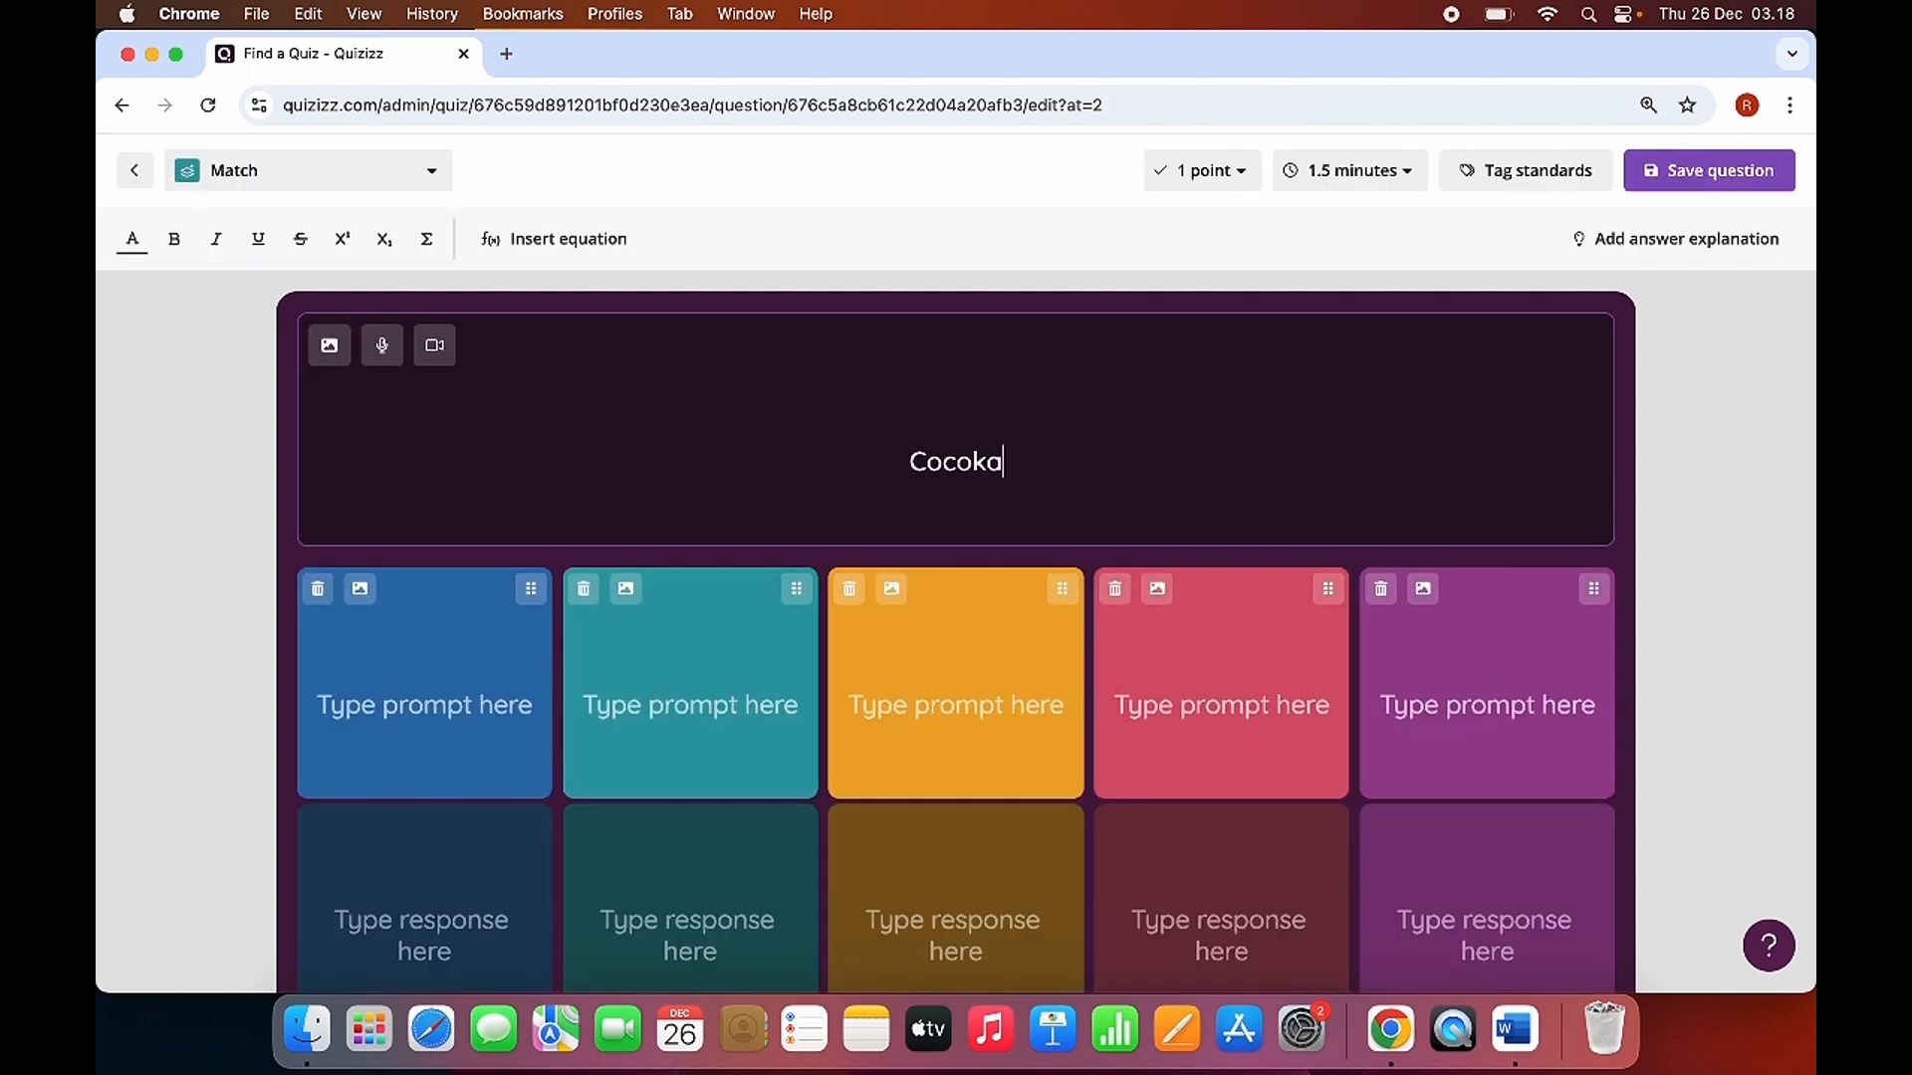
{"action": "type", "text": "n log"}
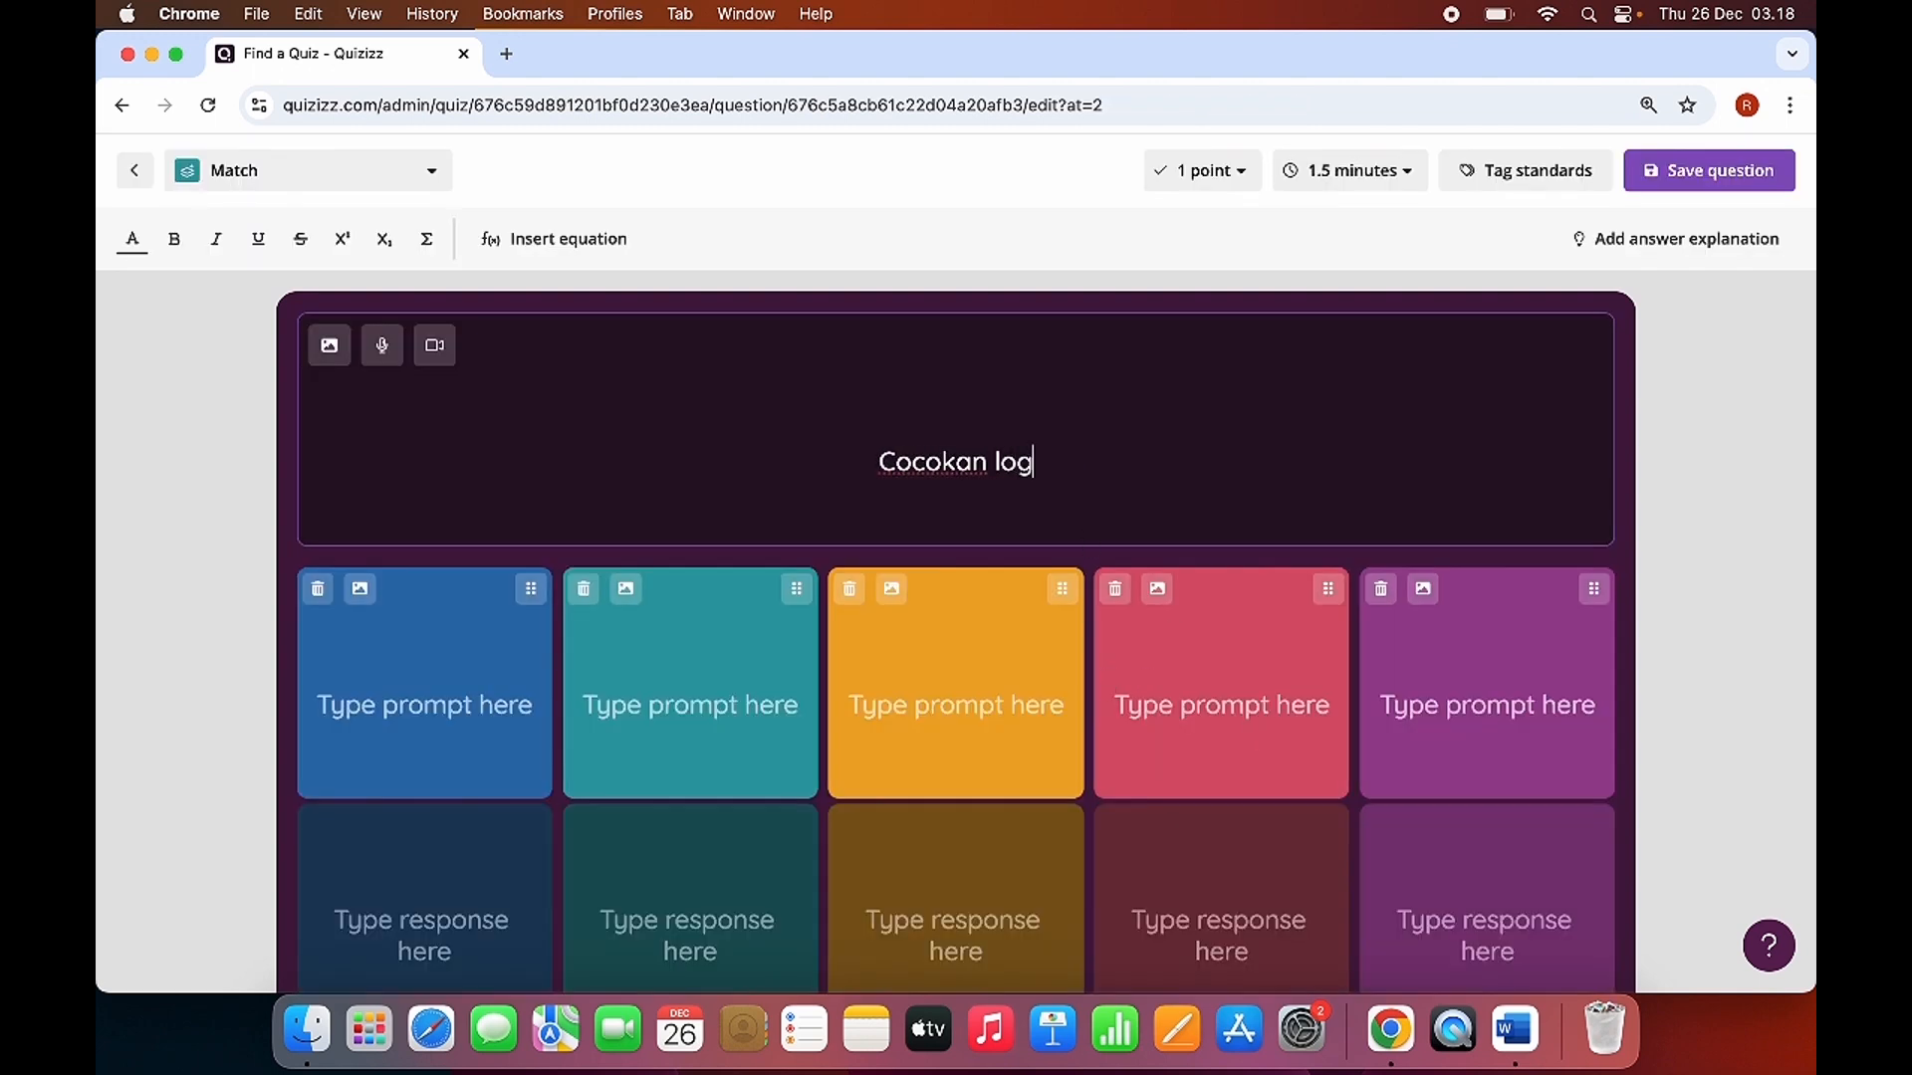
{"action": "key", "text": "BackSpace"}
{"action": "key", "text": "BackSpace"}
{"action": "key", "text": "BackSpace"}
{"action": "type", "text": "nama media"}
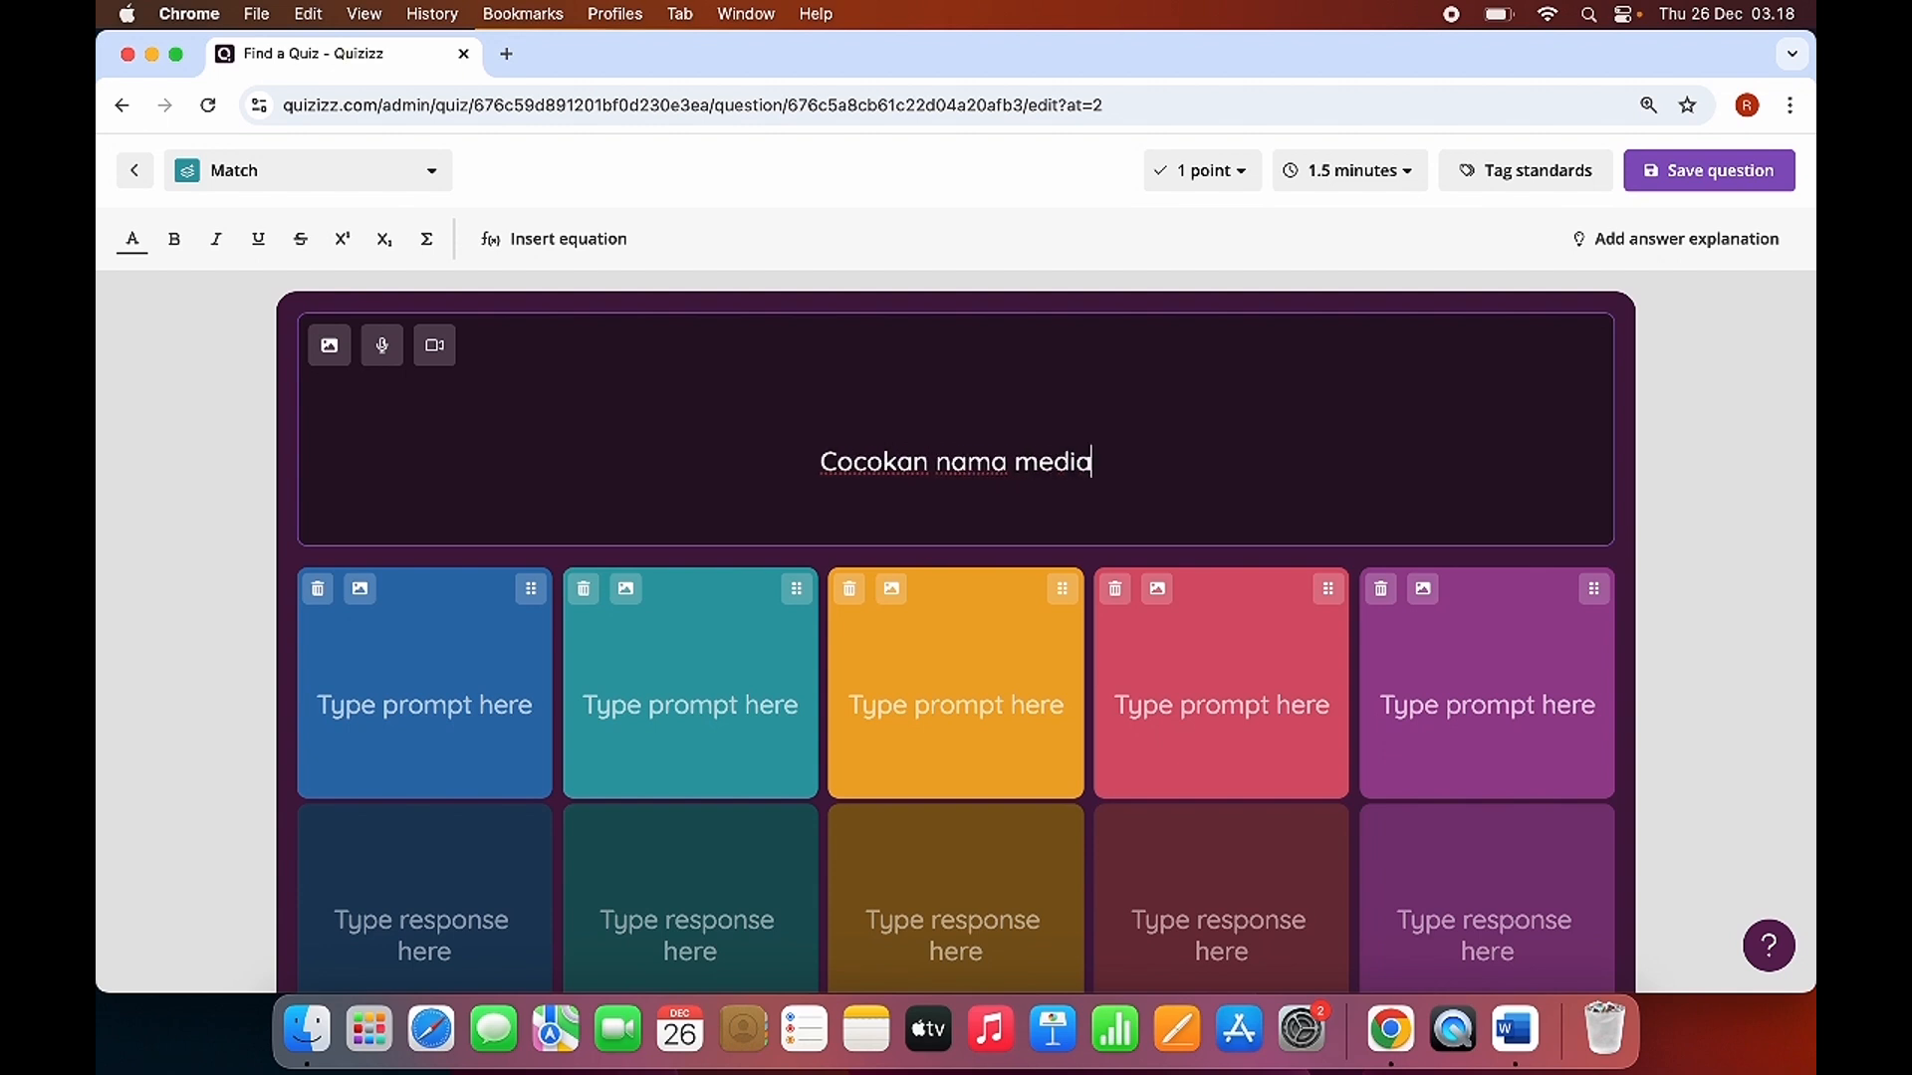
{"action": "type", "text": " sosial be"}
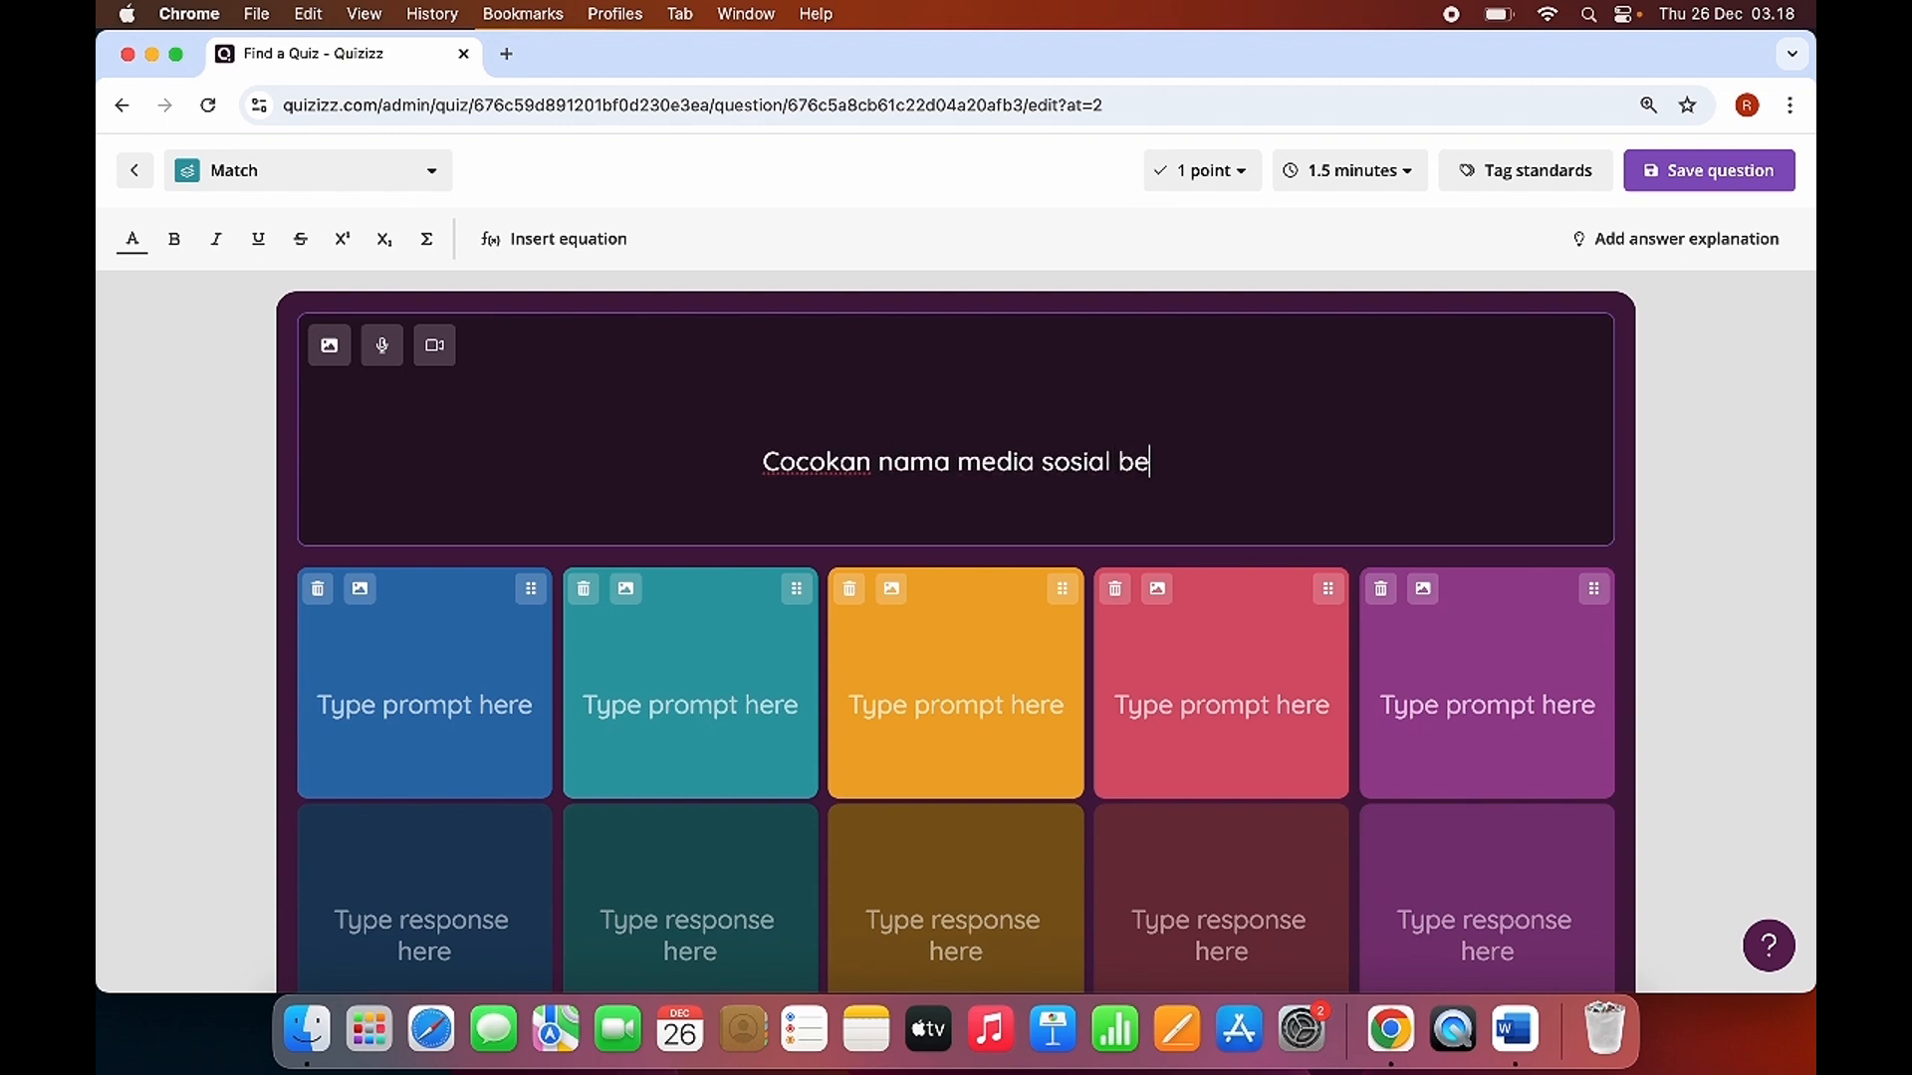
{"action": "type", "text": "rikut den"}
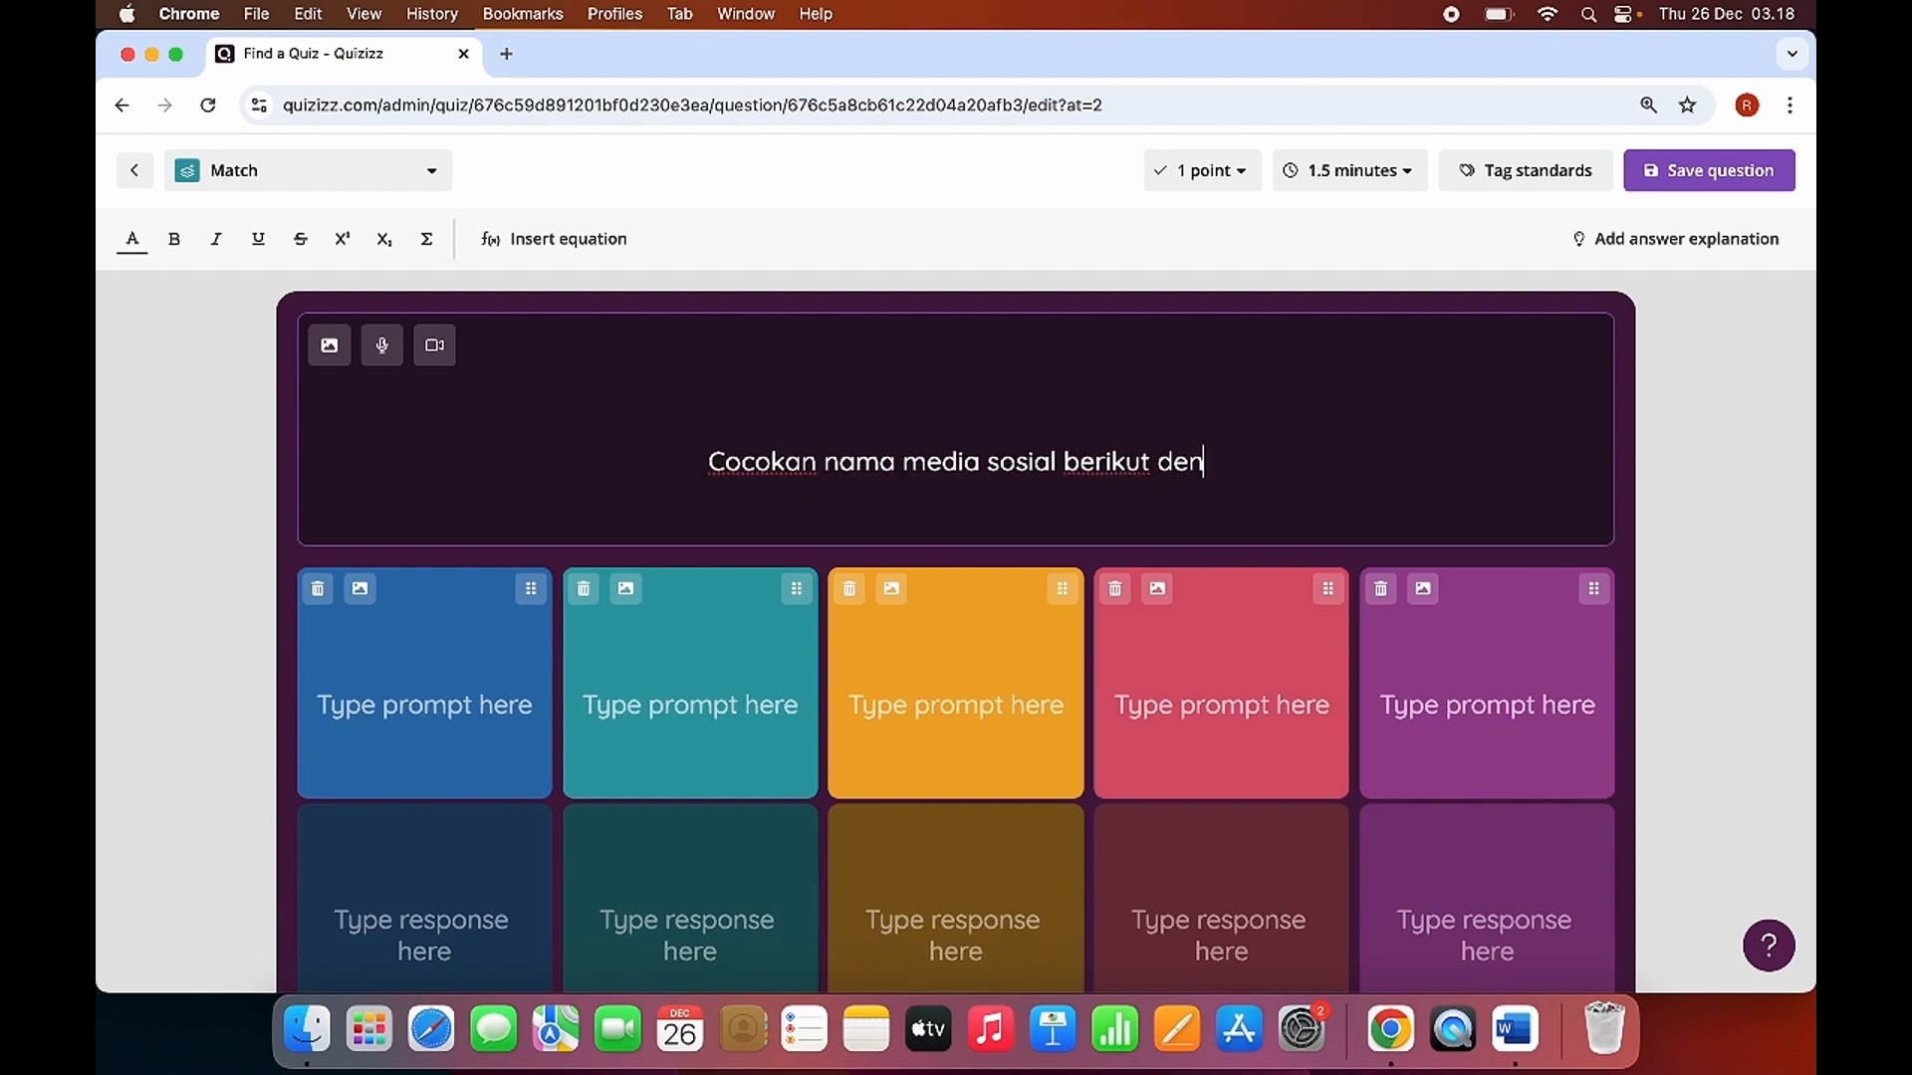
{"action": "type", "text": "gan logonya"}
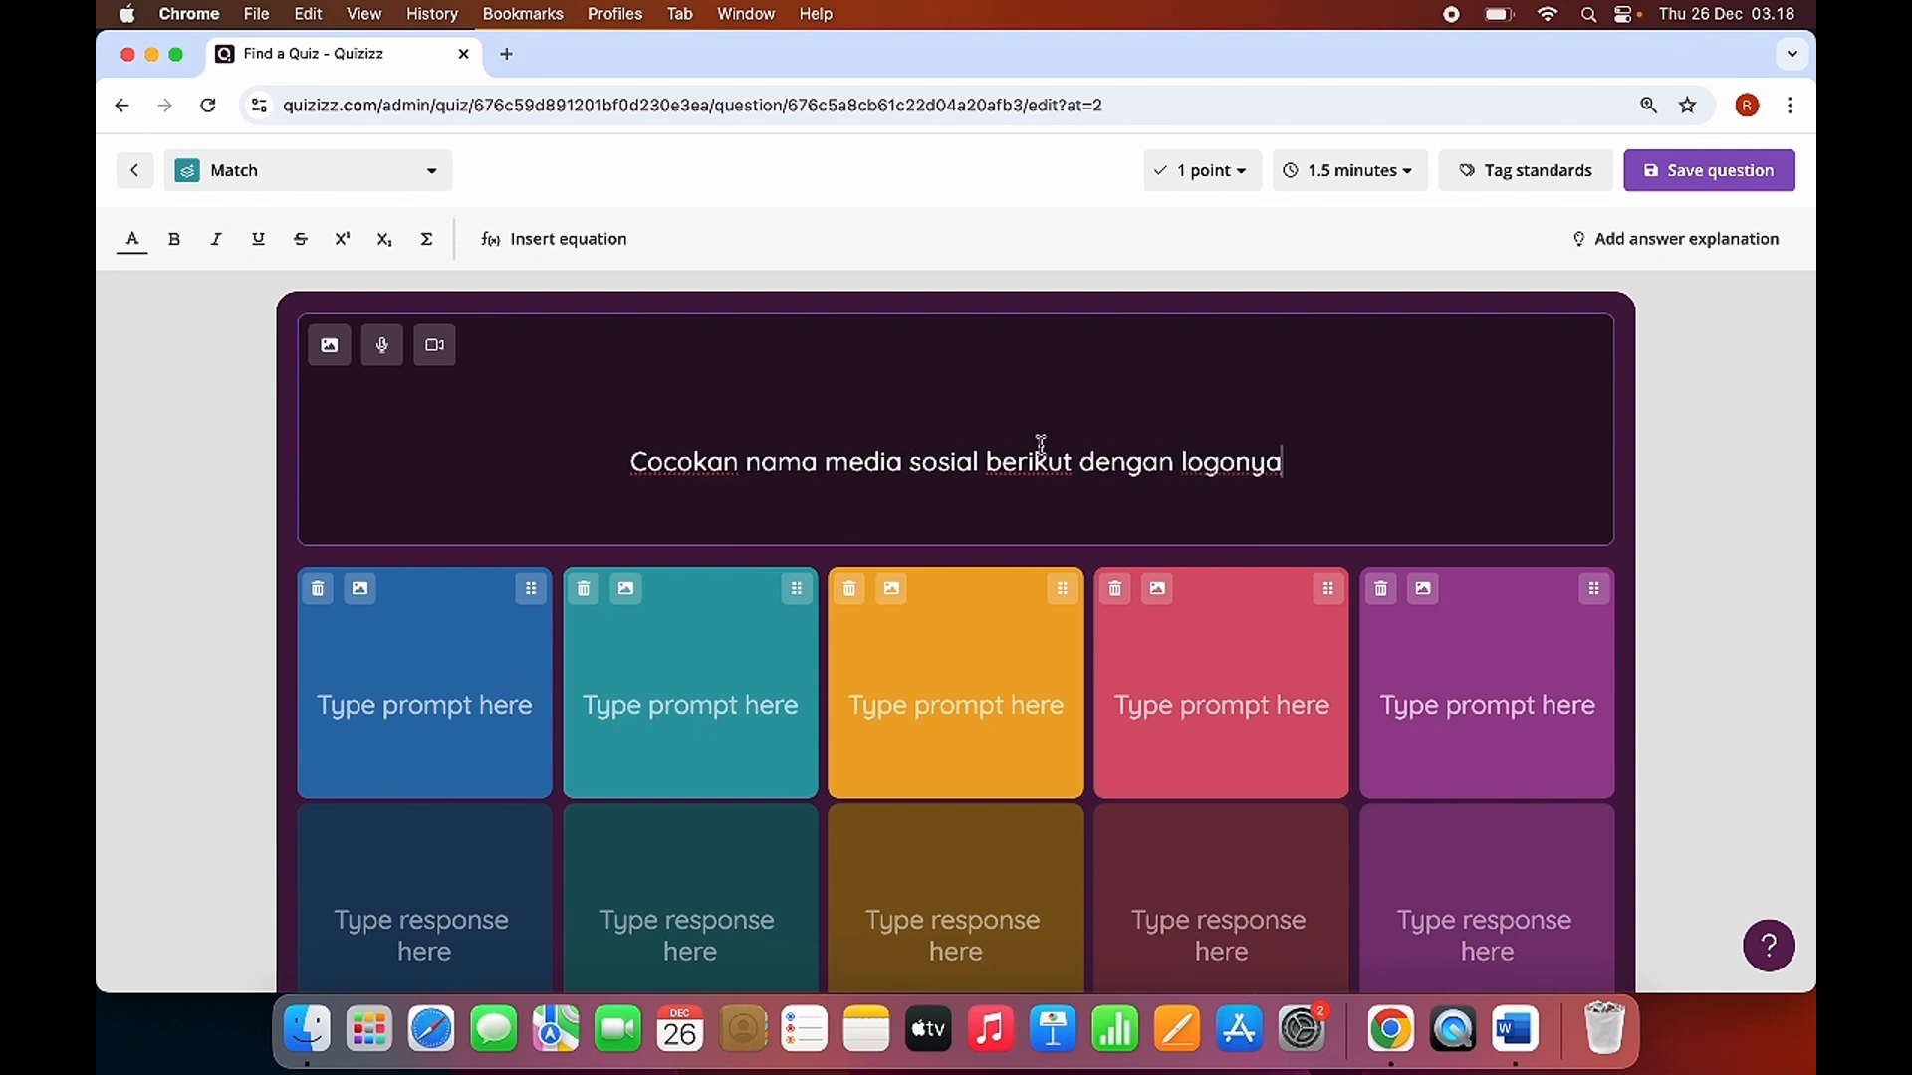
Upload the Twitter logo tw.png from the Downloads folder as the first prompt's image and save it uncropped.
{"action": "left_click", "coordinate": [361, 589]}
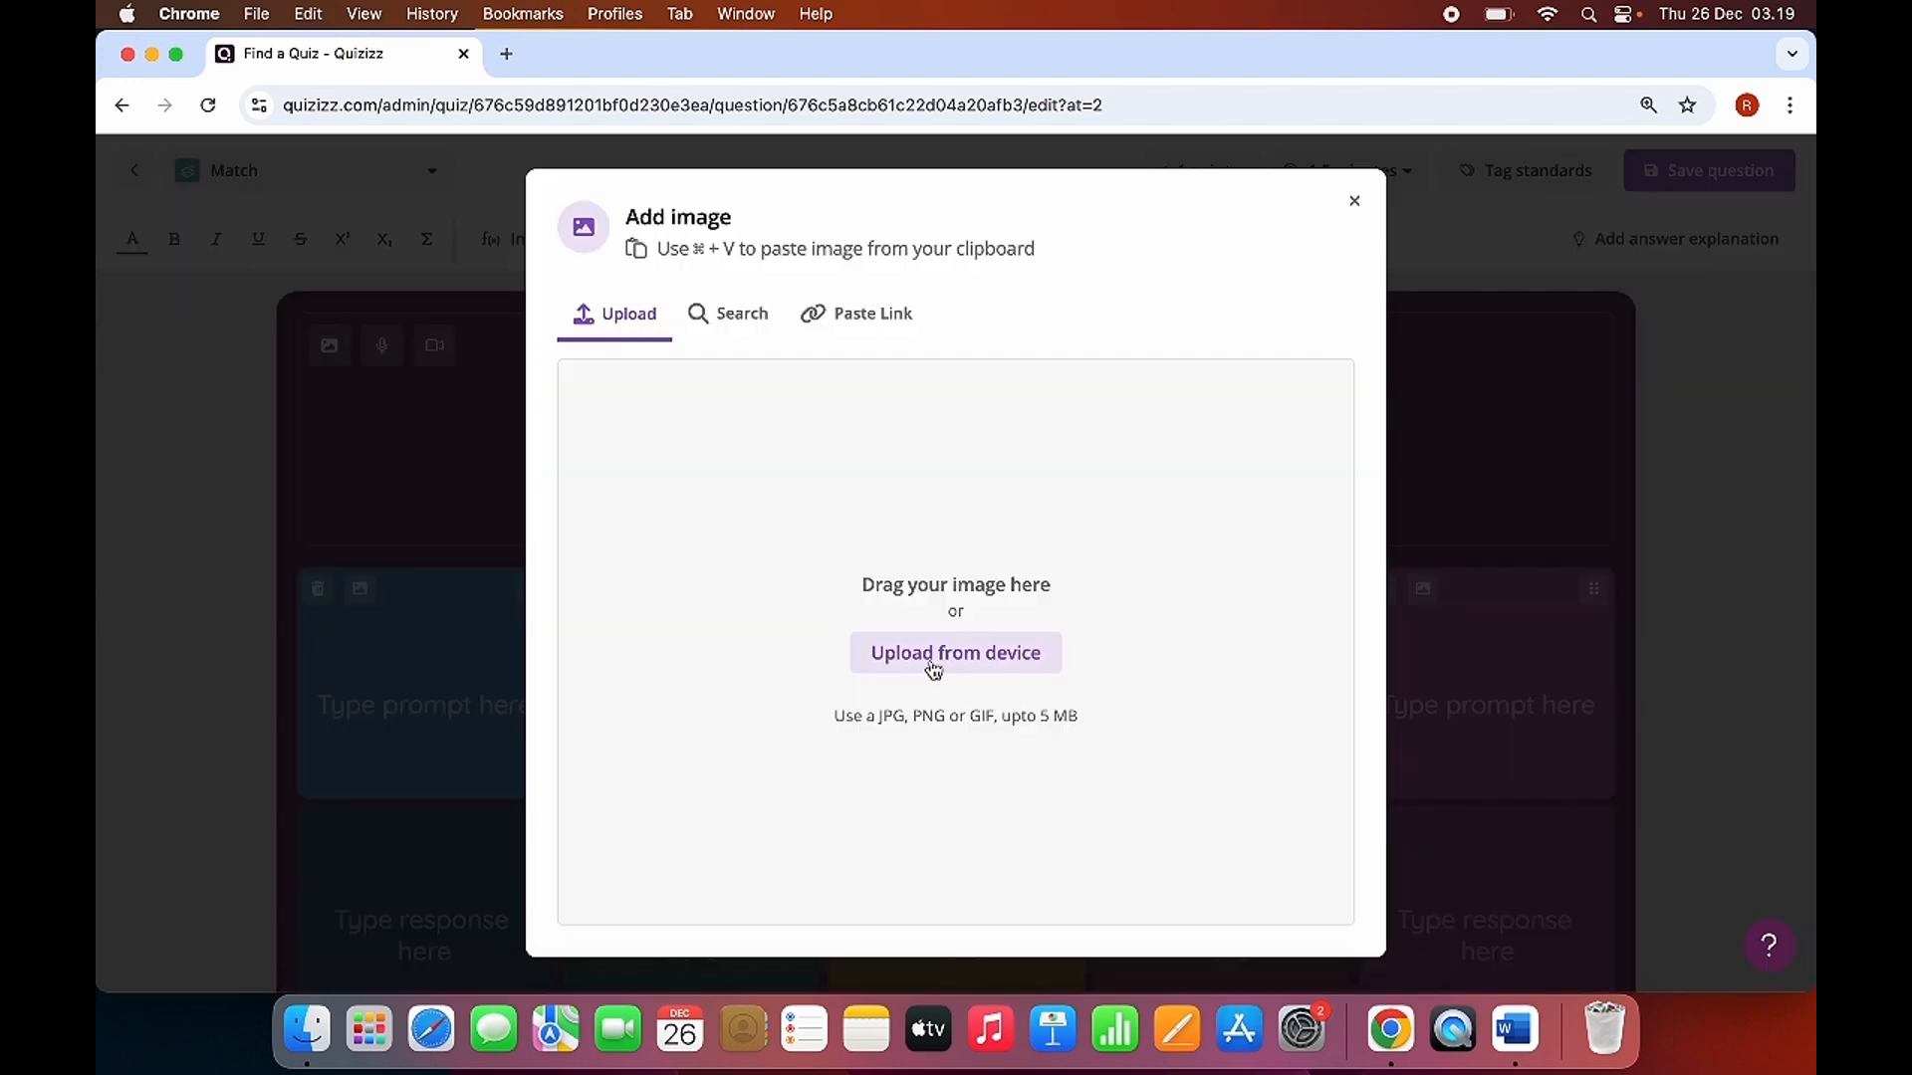
{"action": "left_click", "coordinate": [933, 665]}
{"action": "left_click", "coordinate": [428, 254]}
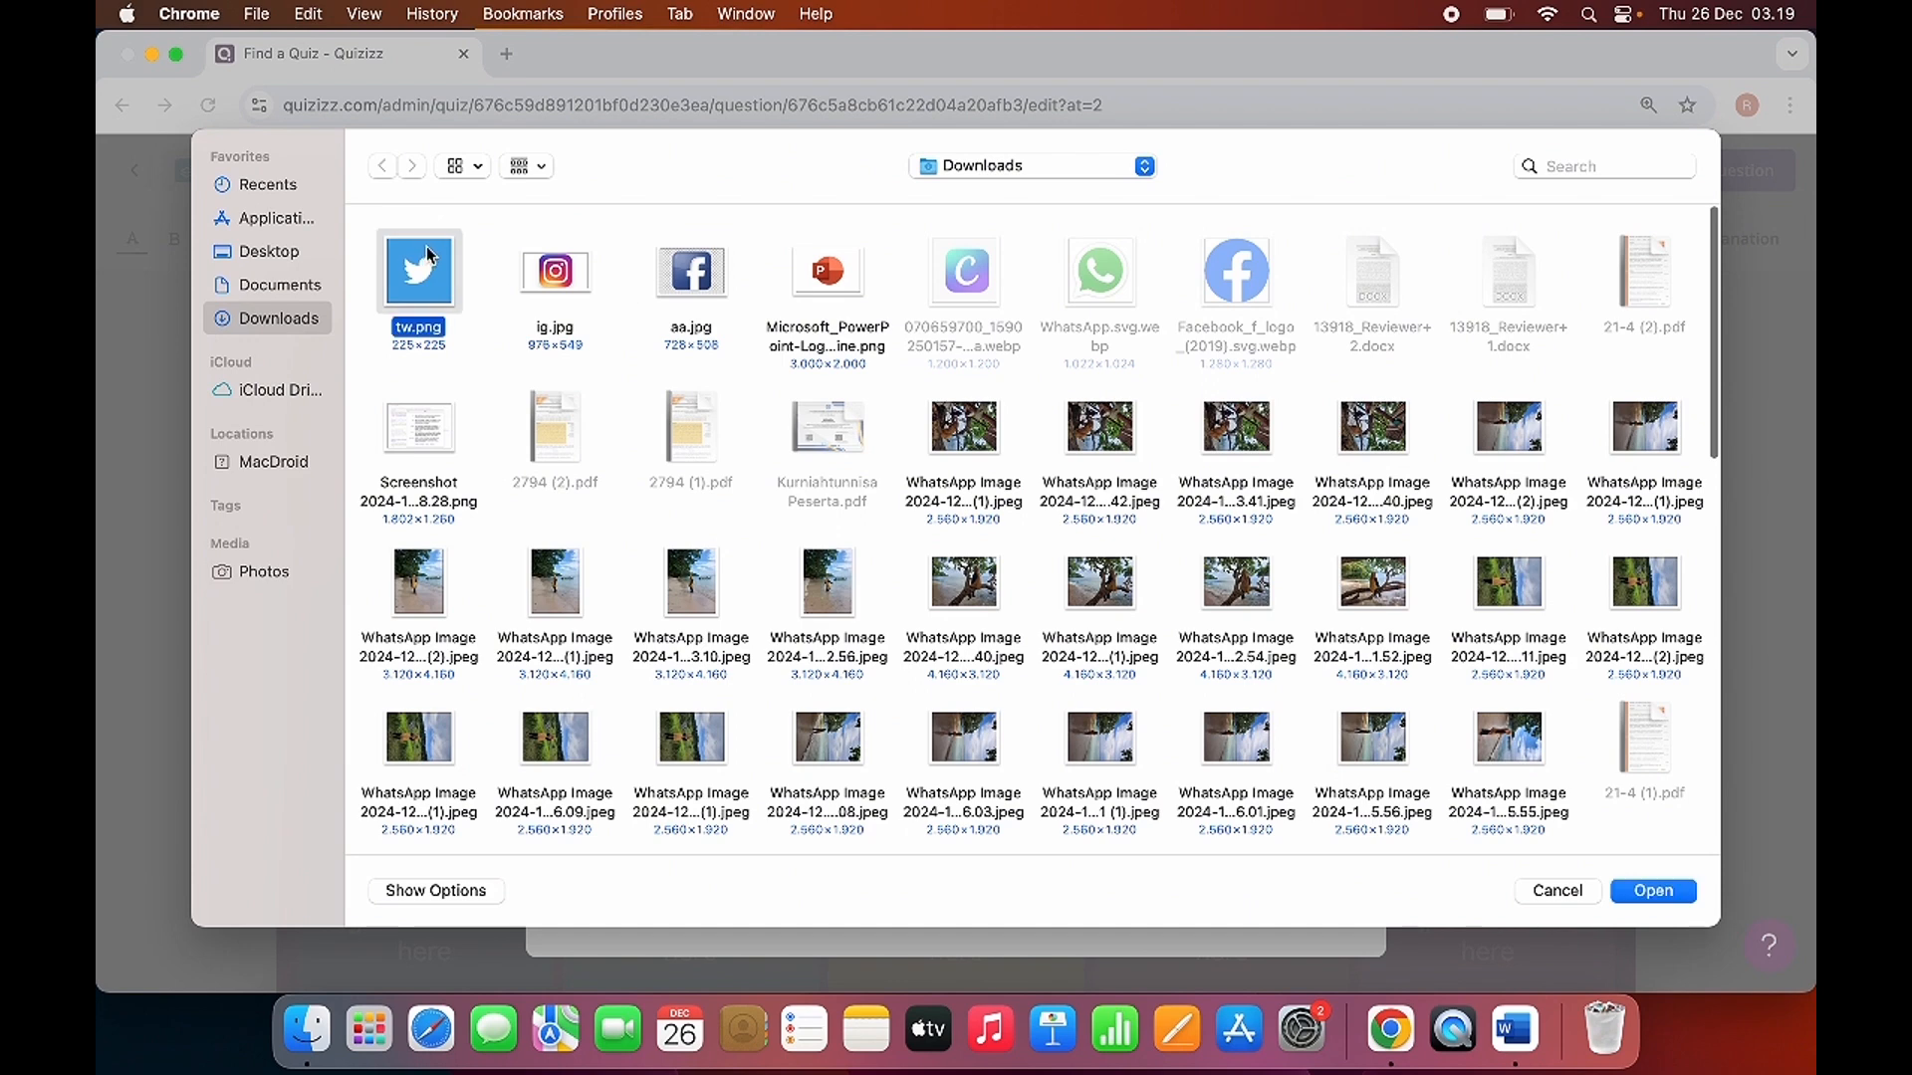
{"action": "left_click", "coordinate": [1653, 890]}
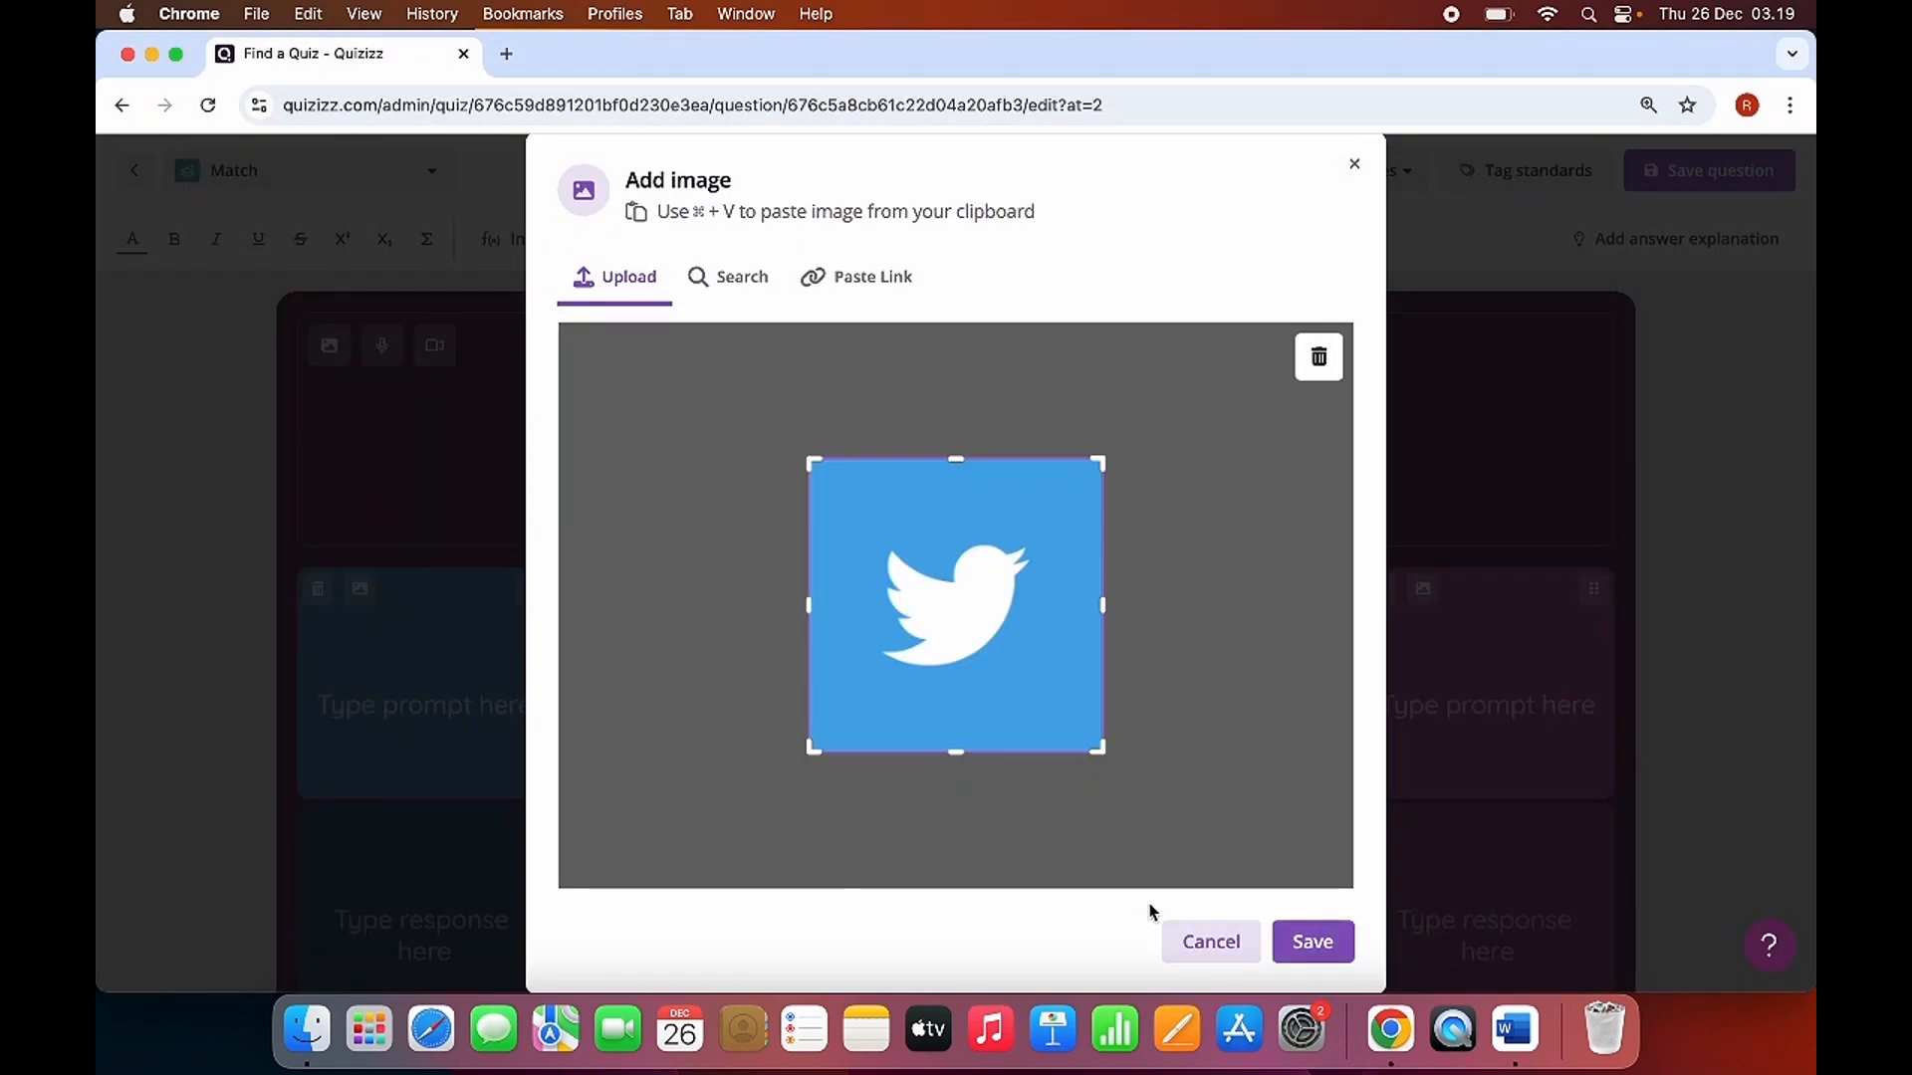
{"action": "left_click", "coordinate": [1330, 931]}
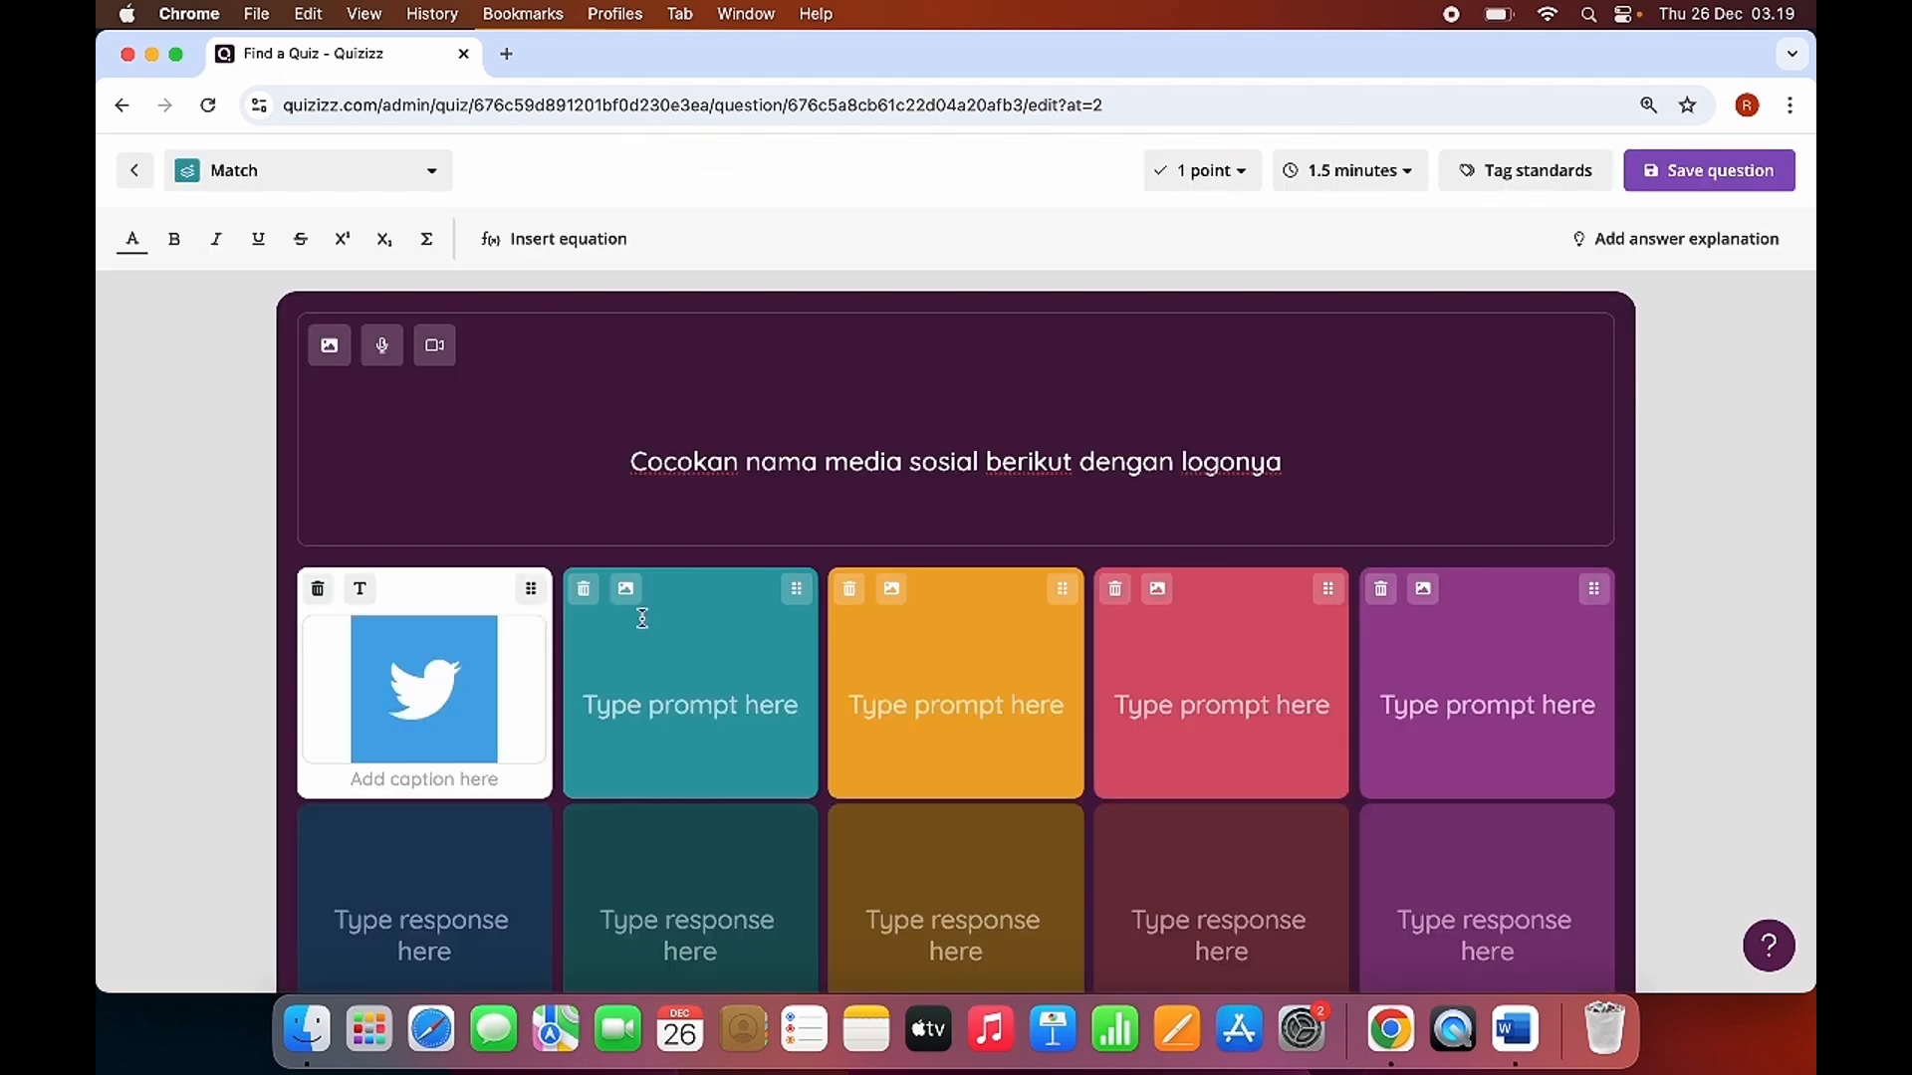
Upload the Instagram logo ig.jpg from the Downloads folder as the second prompt's image and save it.
{"action": "left_click", "coordinate": [625, 589]}
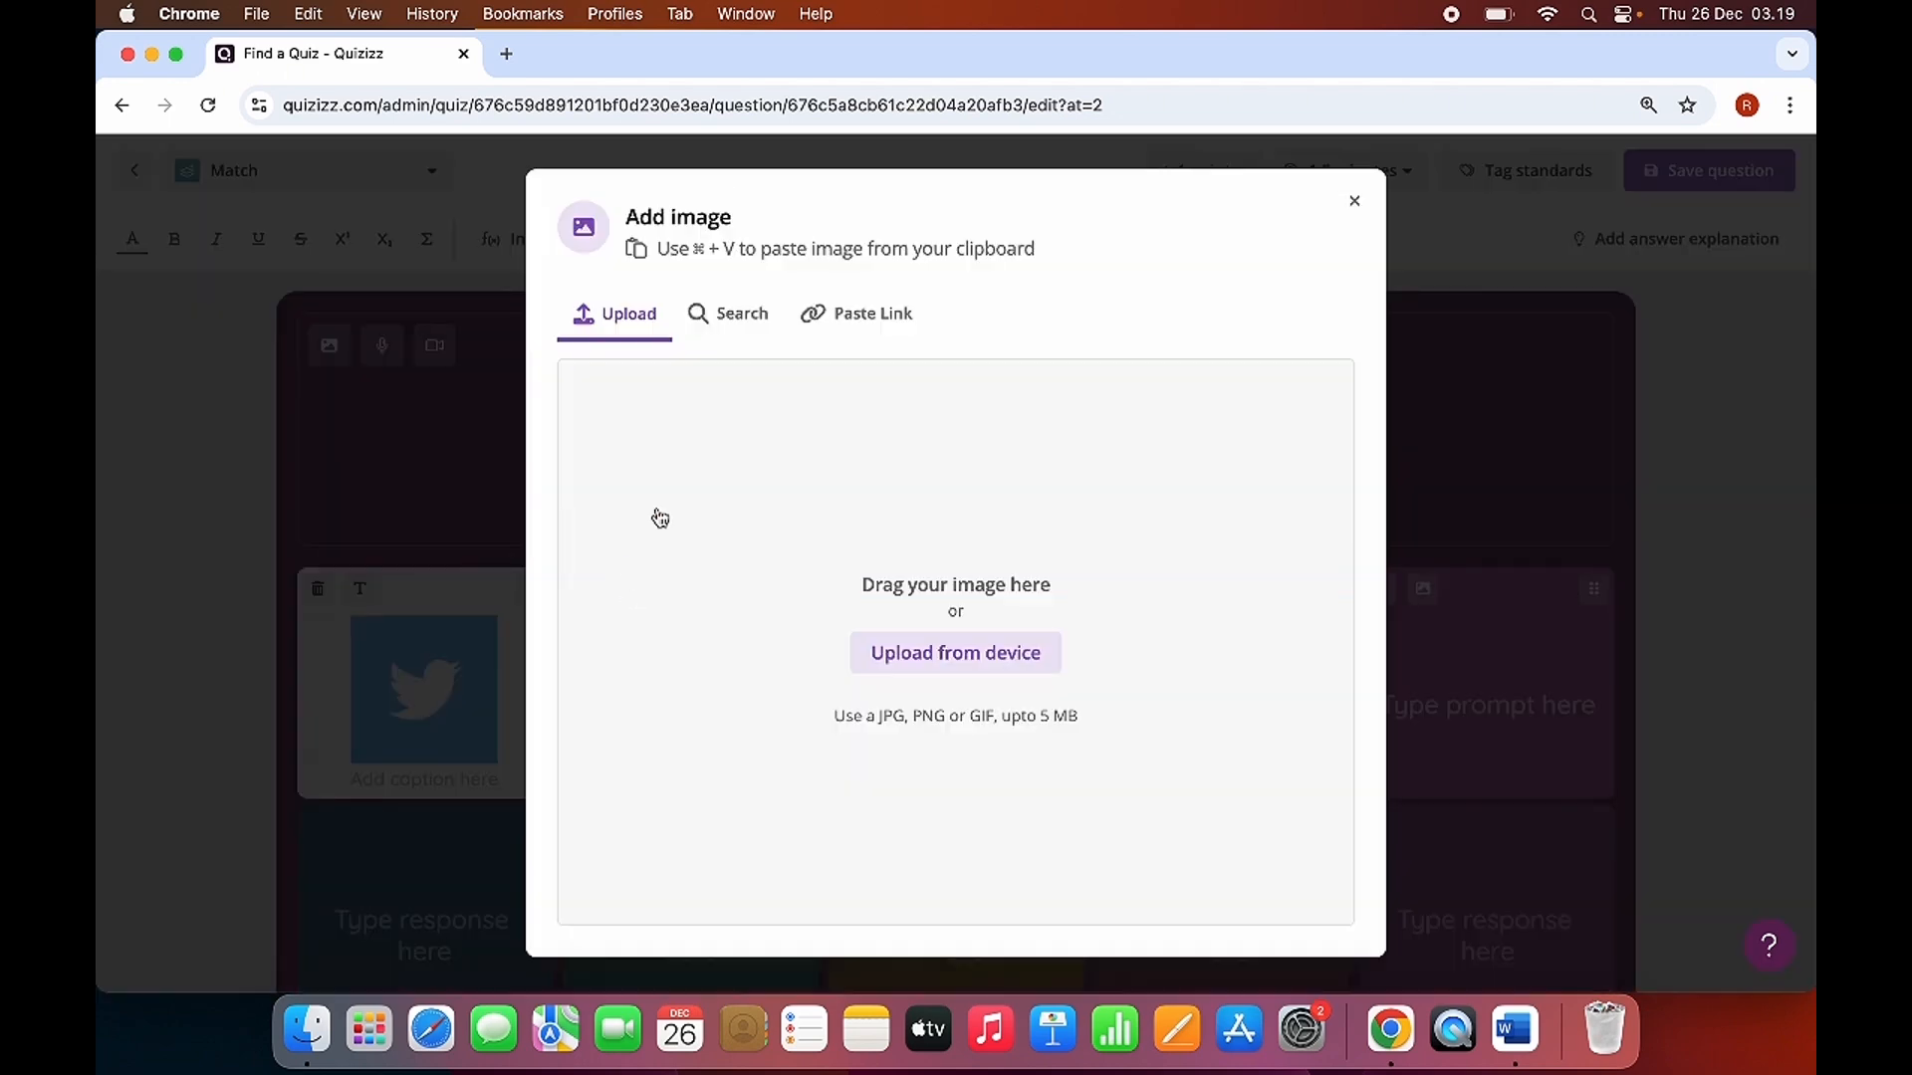
{"action": "left_click", "coordinate": [928, 654]}
{"action": "left_click", "coordinate": [578, 271]}
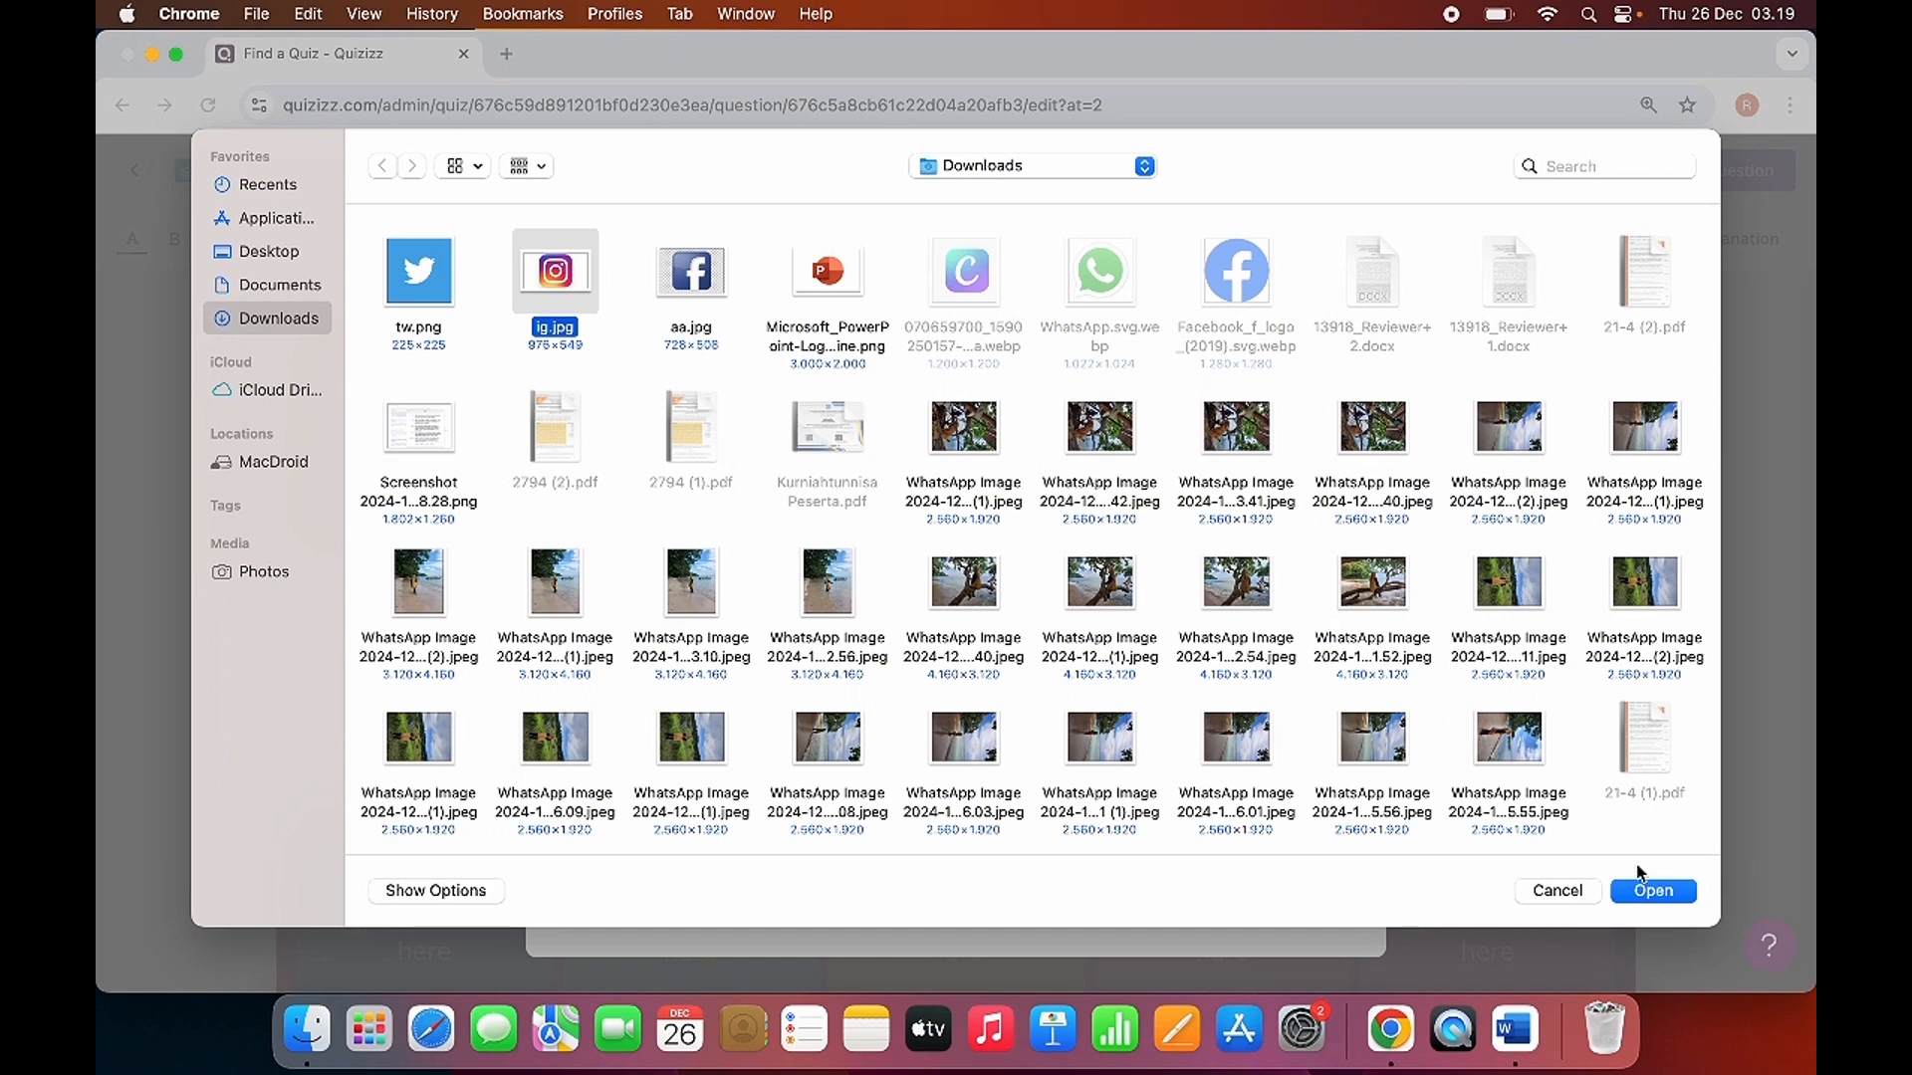
{"action": "left_click", "coordinate": [1649, 893]}
{"action": "left_click", "coordinate": [1324, 946]}
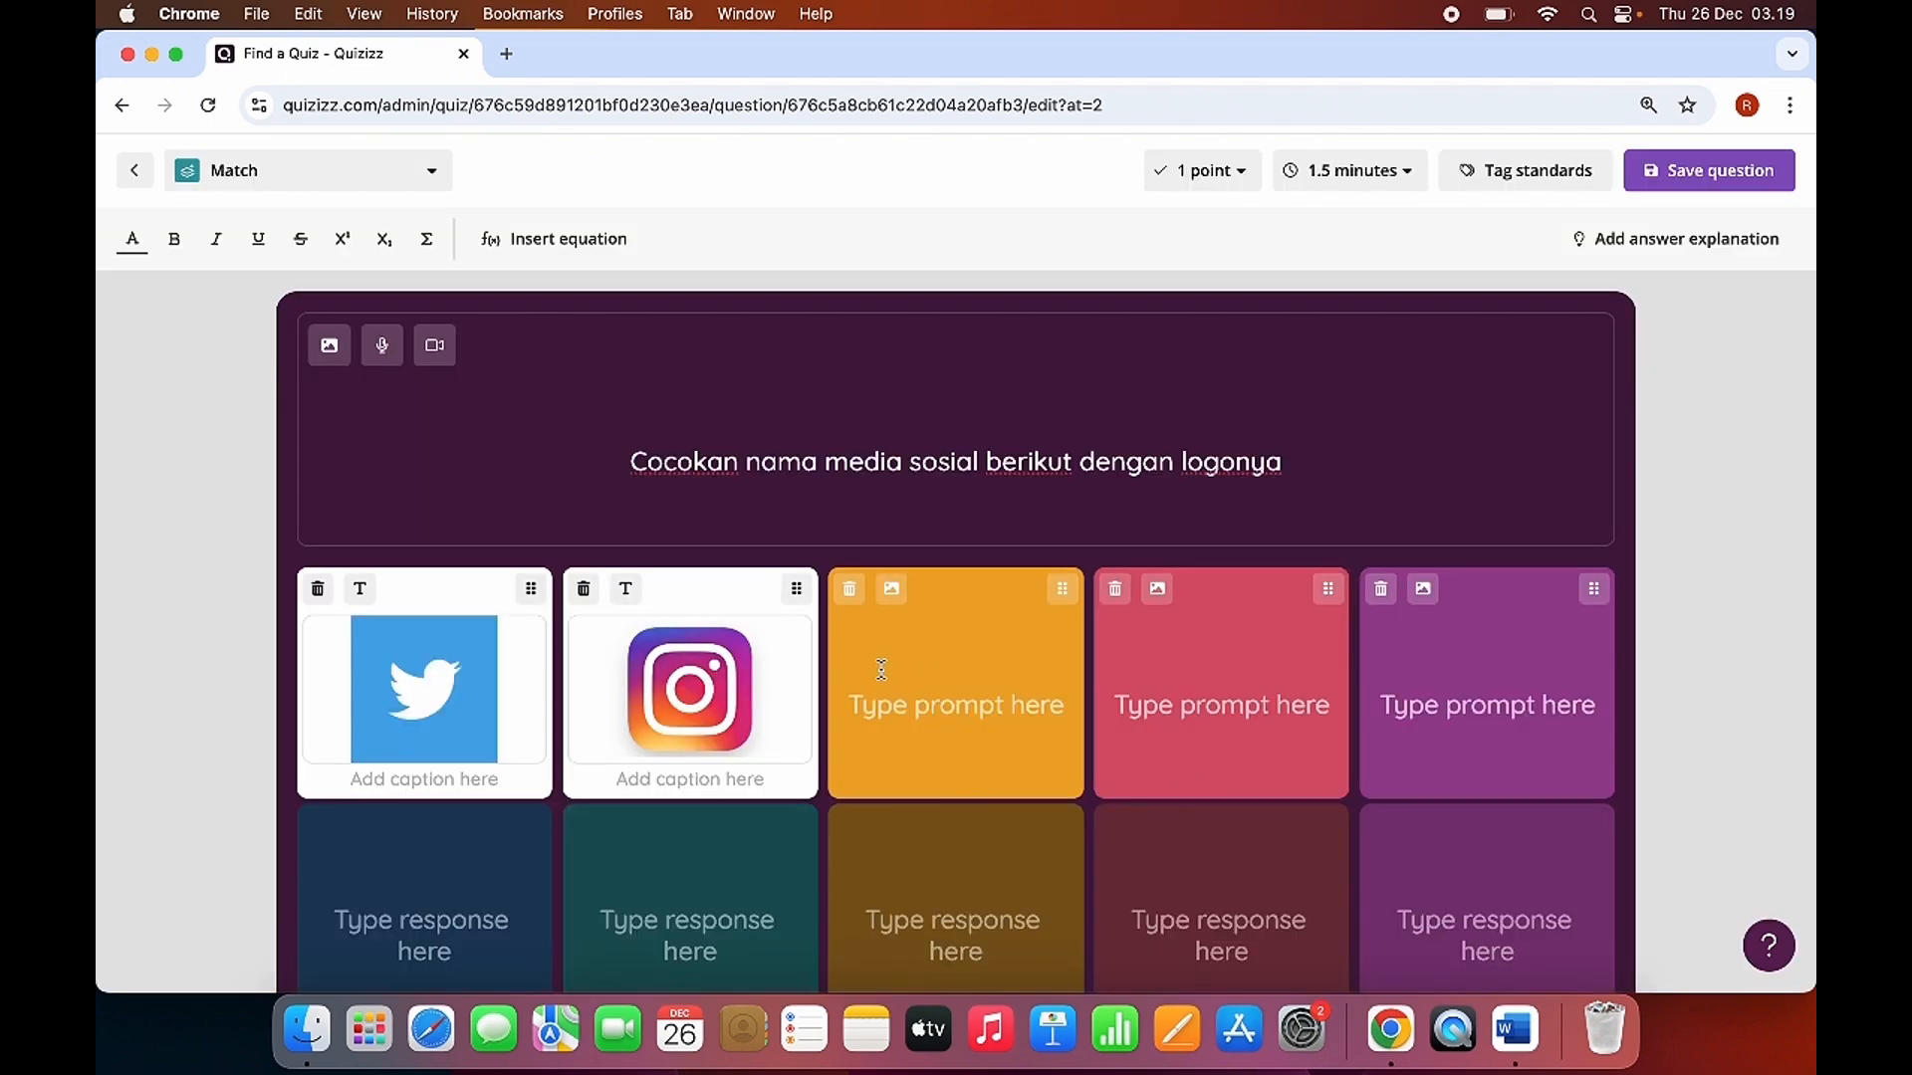
Upload the Facebook logo aa.jpg from the Downloads folder as the third prompt's image and save it.
{"action": "left_click", "coordinate": [891, 589]}
{"action": "left_click", "coordinate": [949, 659]}
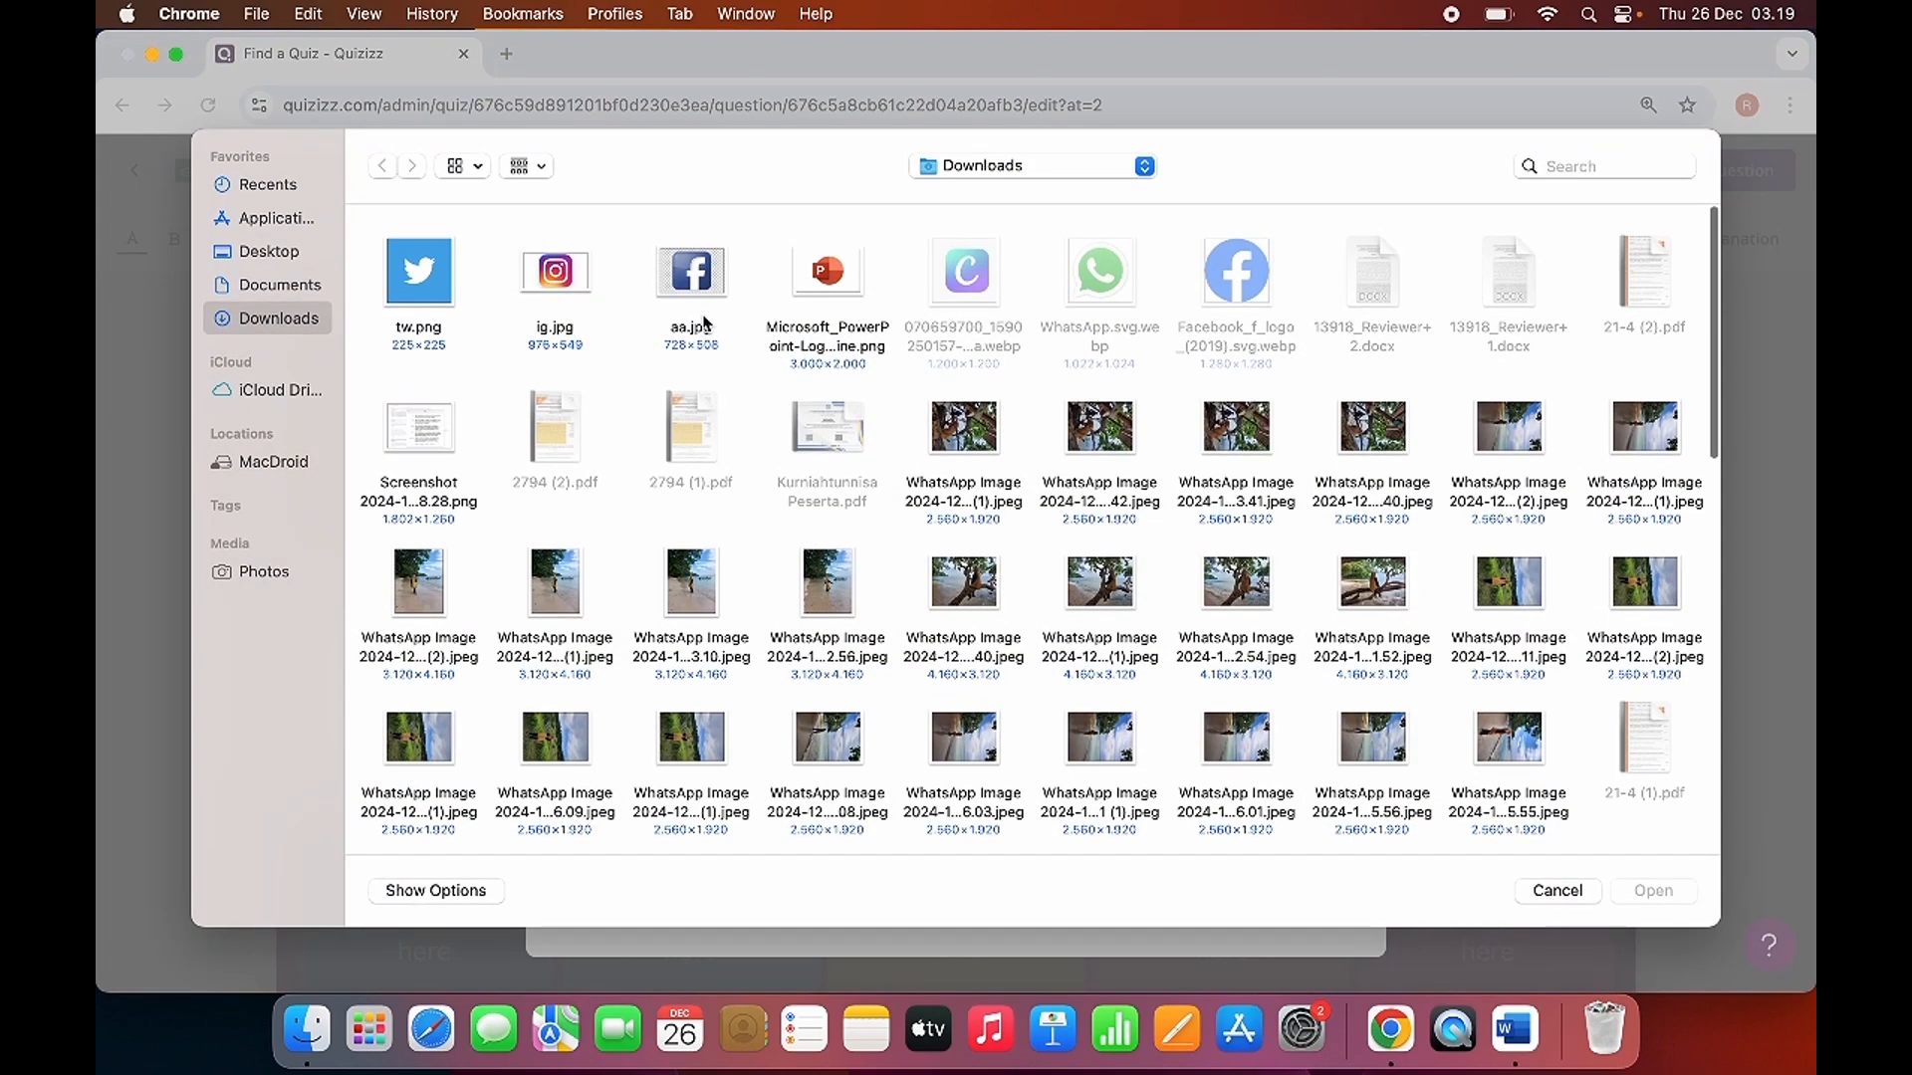
{"action": "left_click", "coordinate": [682, 289]}
{"action": "left_click", "coordinate": [1628, 893]}
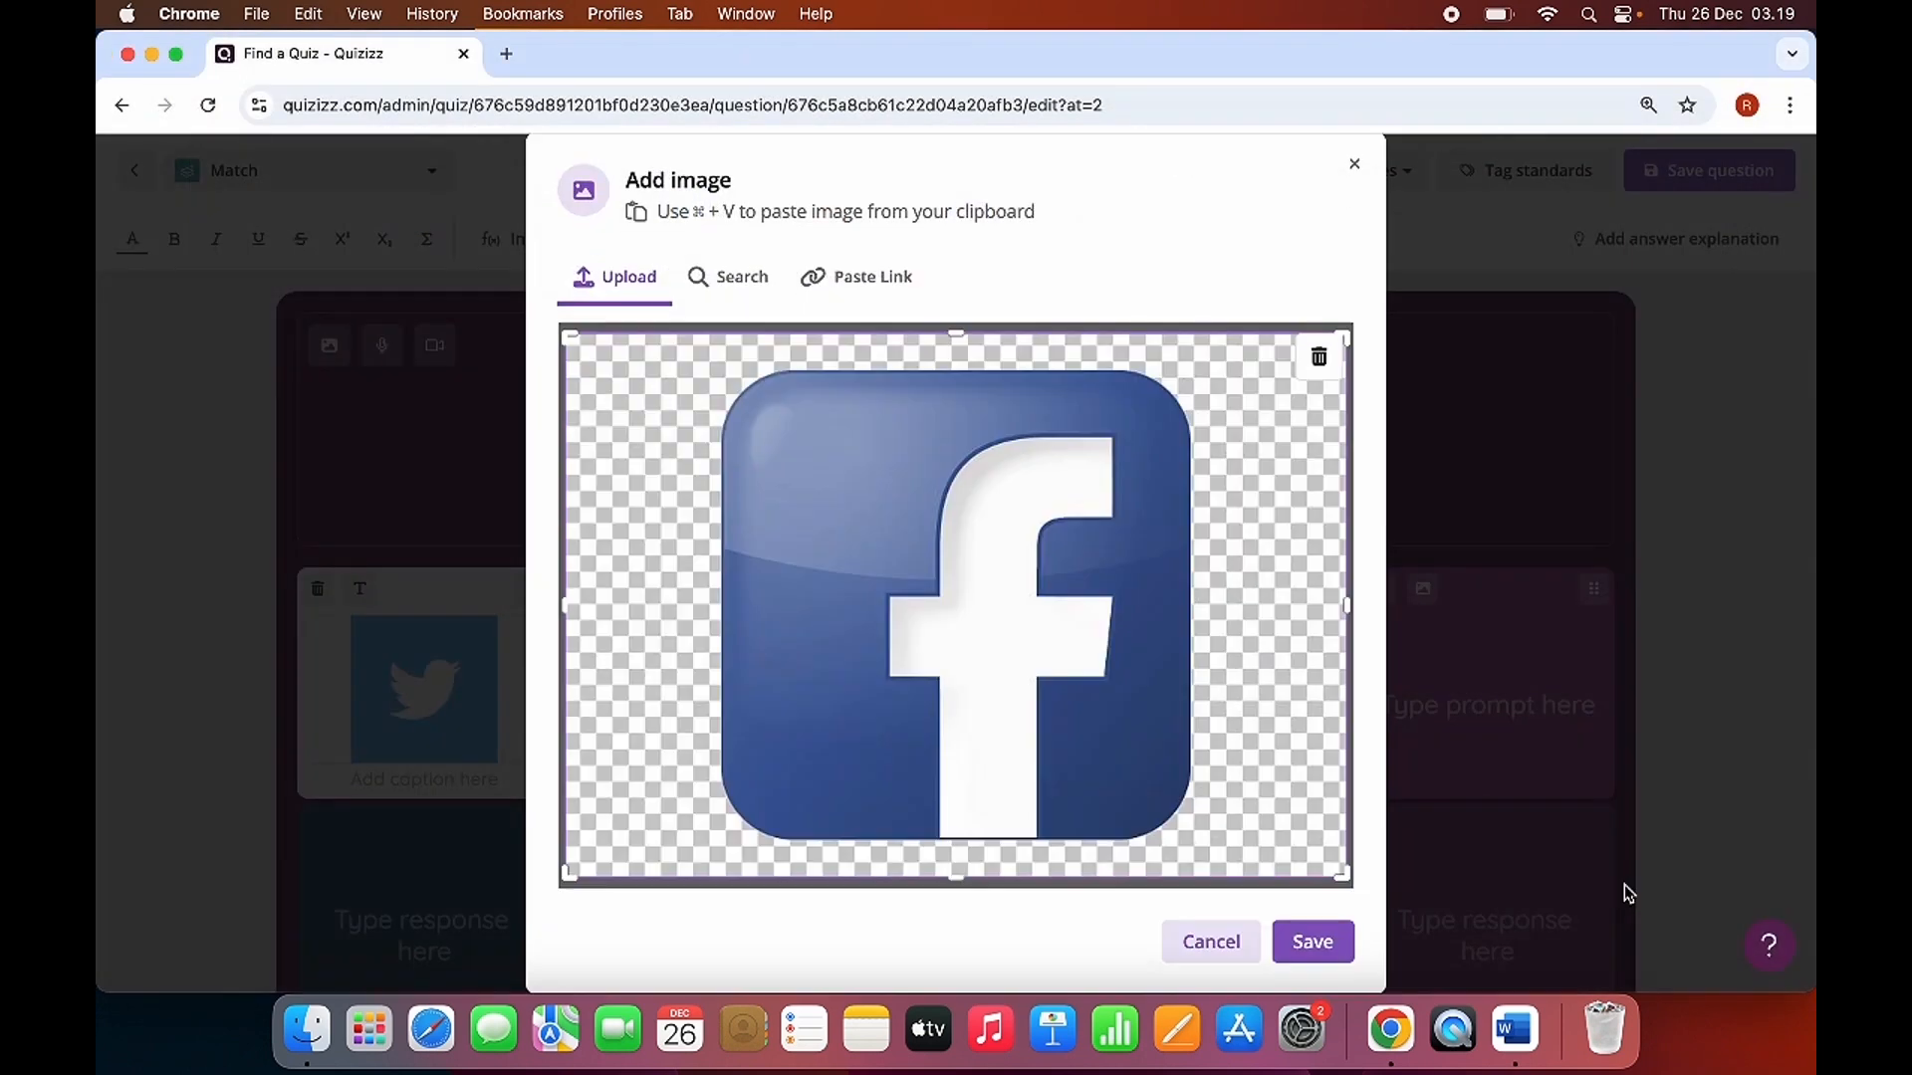
{"action": "left_click", "coordinate": [1299, 931]}
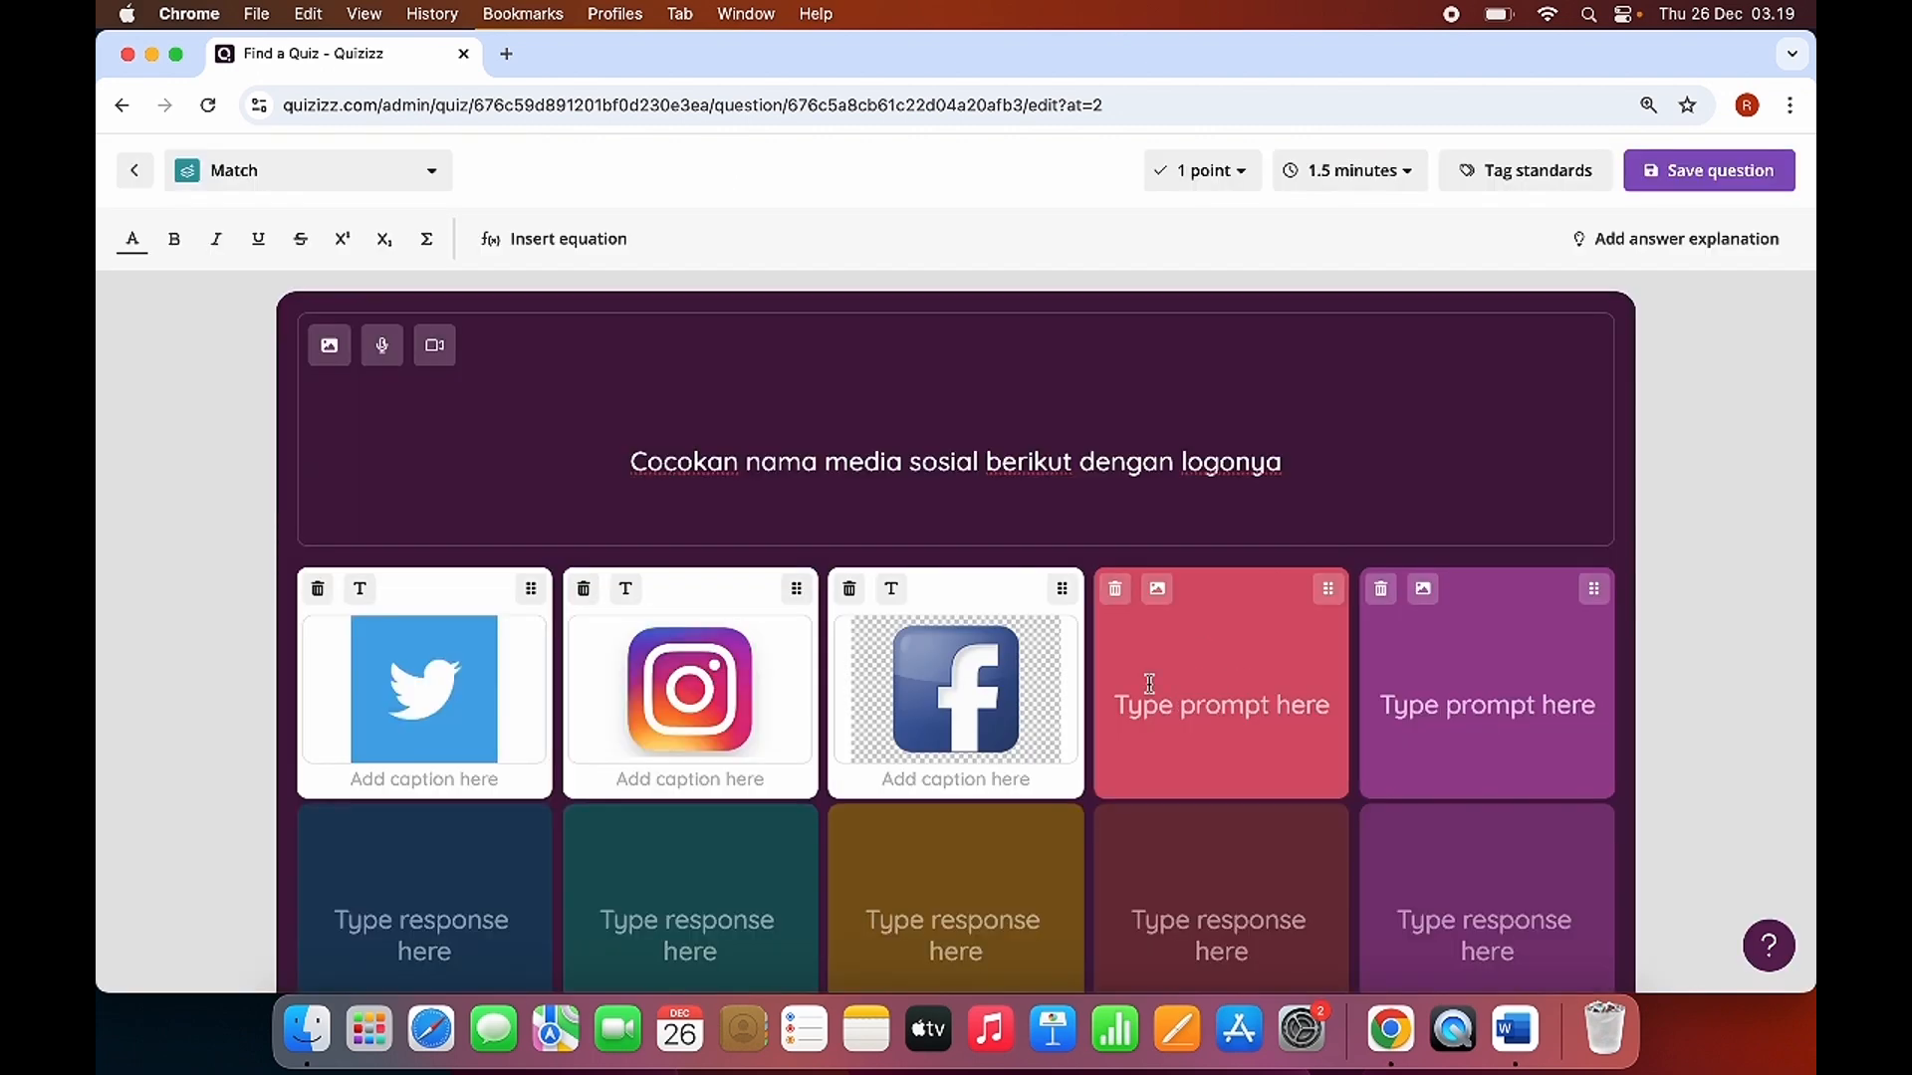
Delete the two empty prompt-response pairs after the Facebook logo, keeping only the three logo pairs.
{"action": "scroll", "coordinate": [1149, 684], "scroll_direction": "down", "scroll_amount": 1}
{"action": "left_click", "coordinate": [1116, 551]}
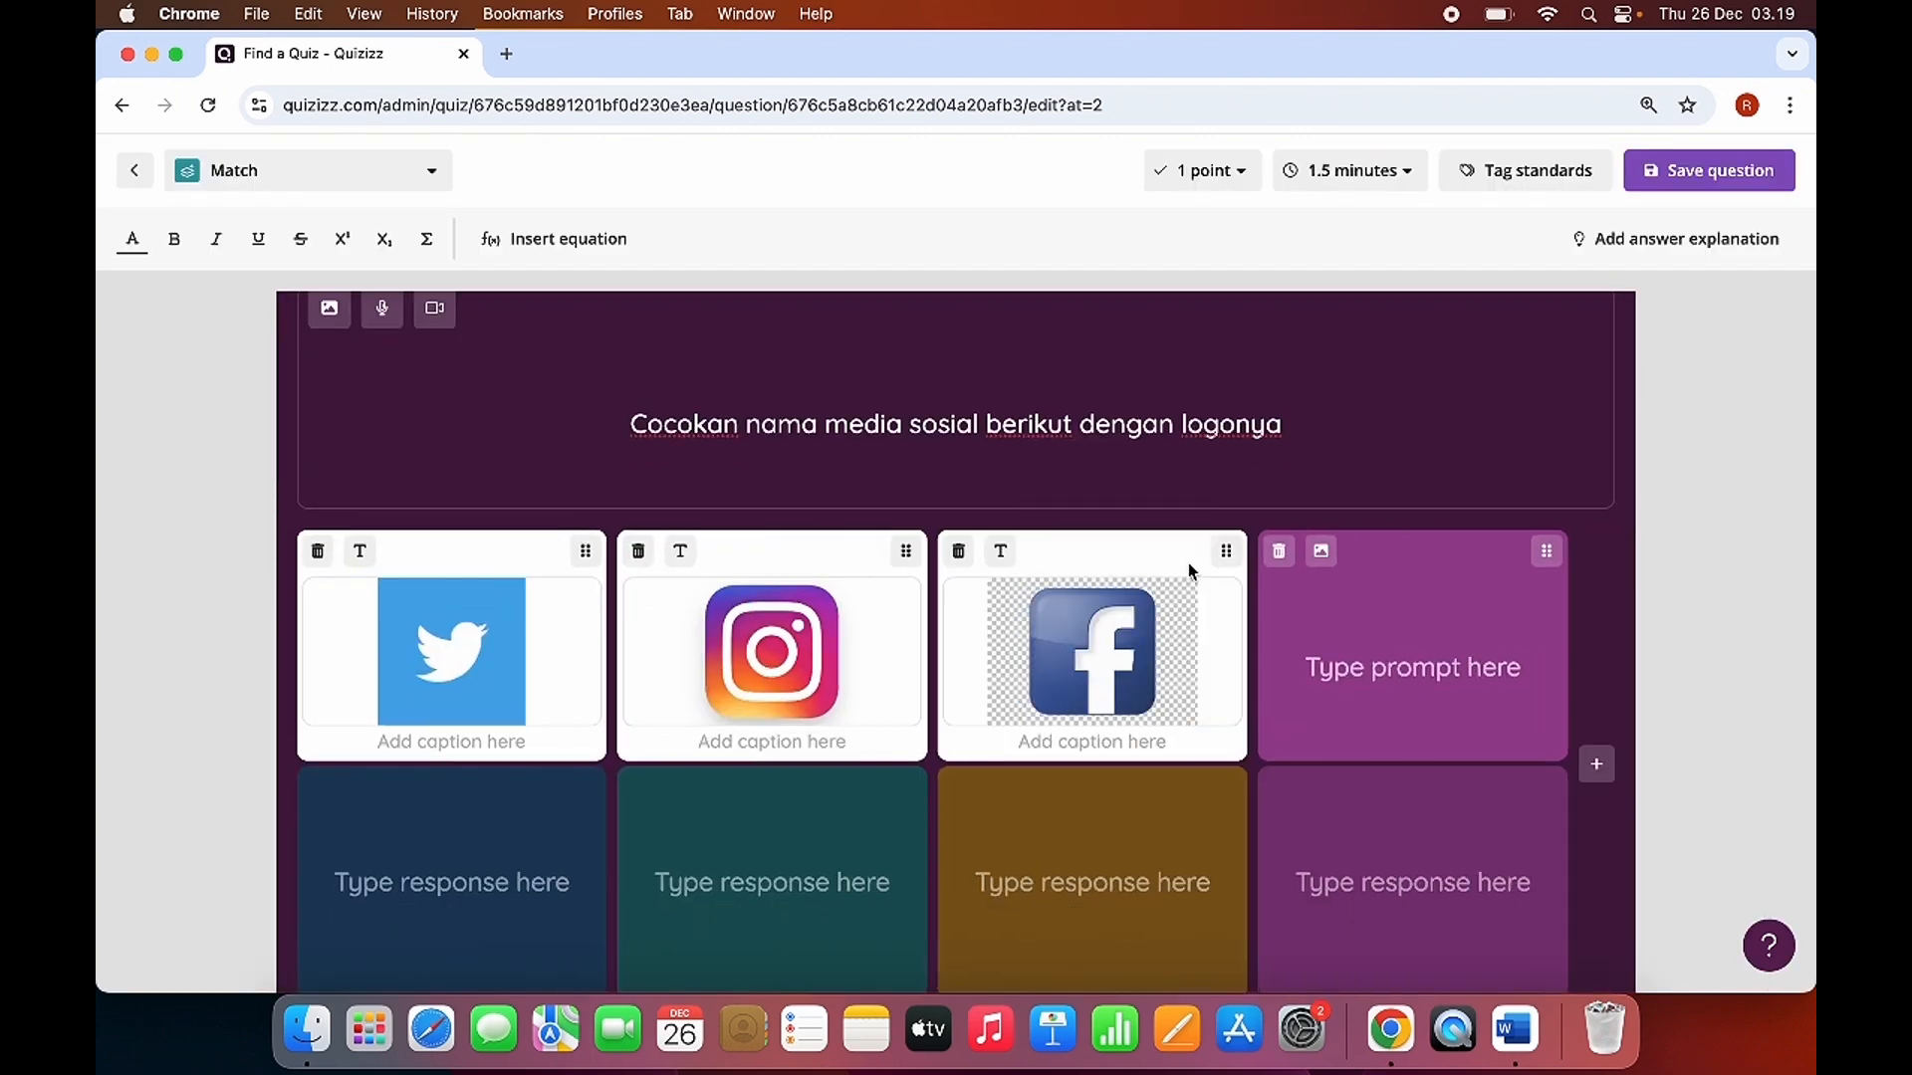
{"action": "left_click", "coordinate": [1280, 553]}
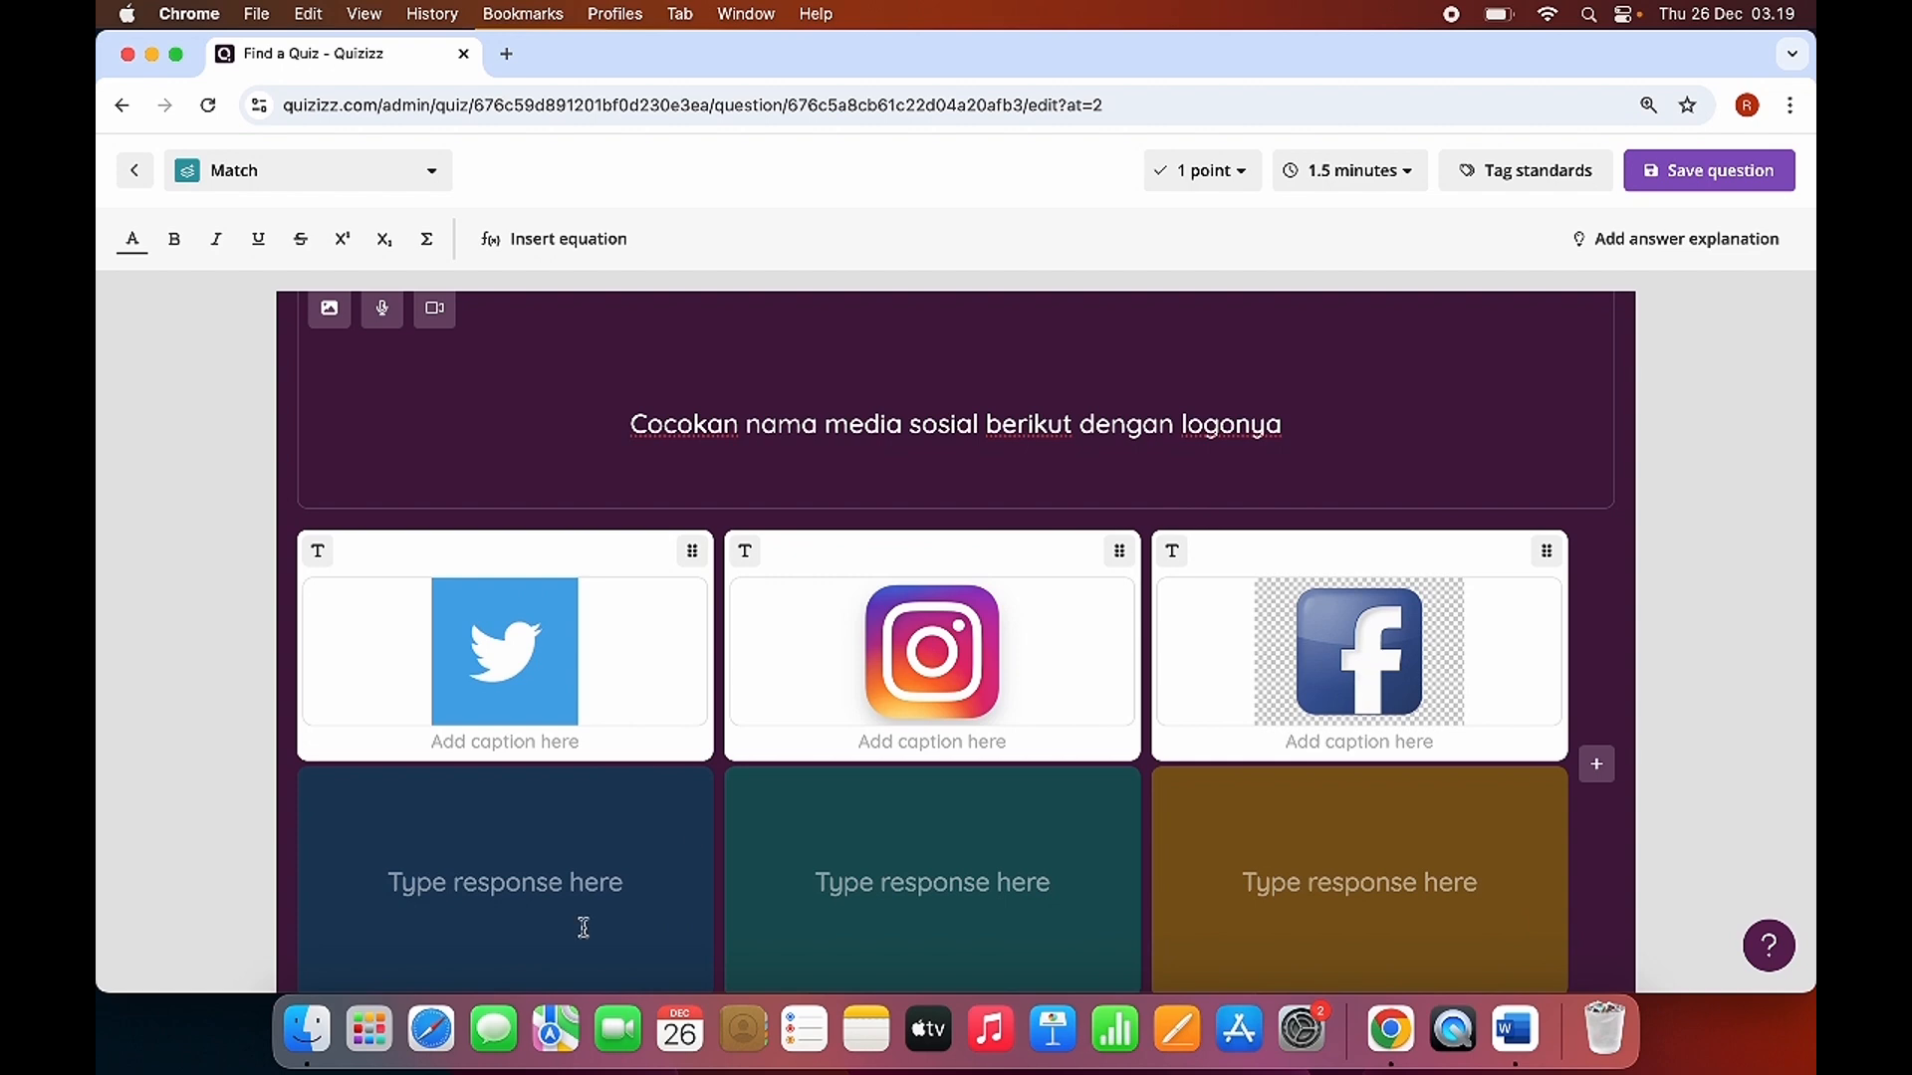
Enter "Twitter" as the response that matches the Twitter logo.
{"action": "left_click", "coordinate": [477, 910]}
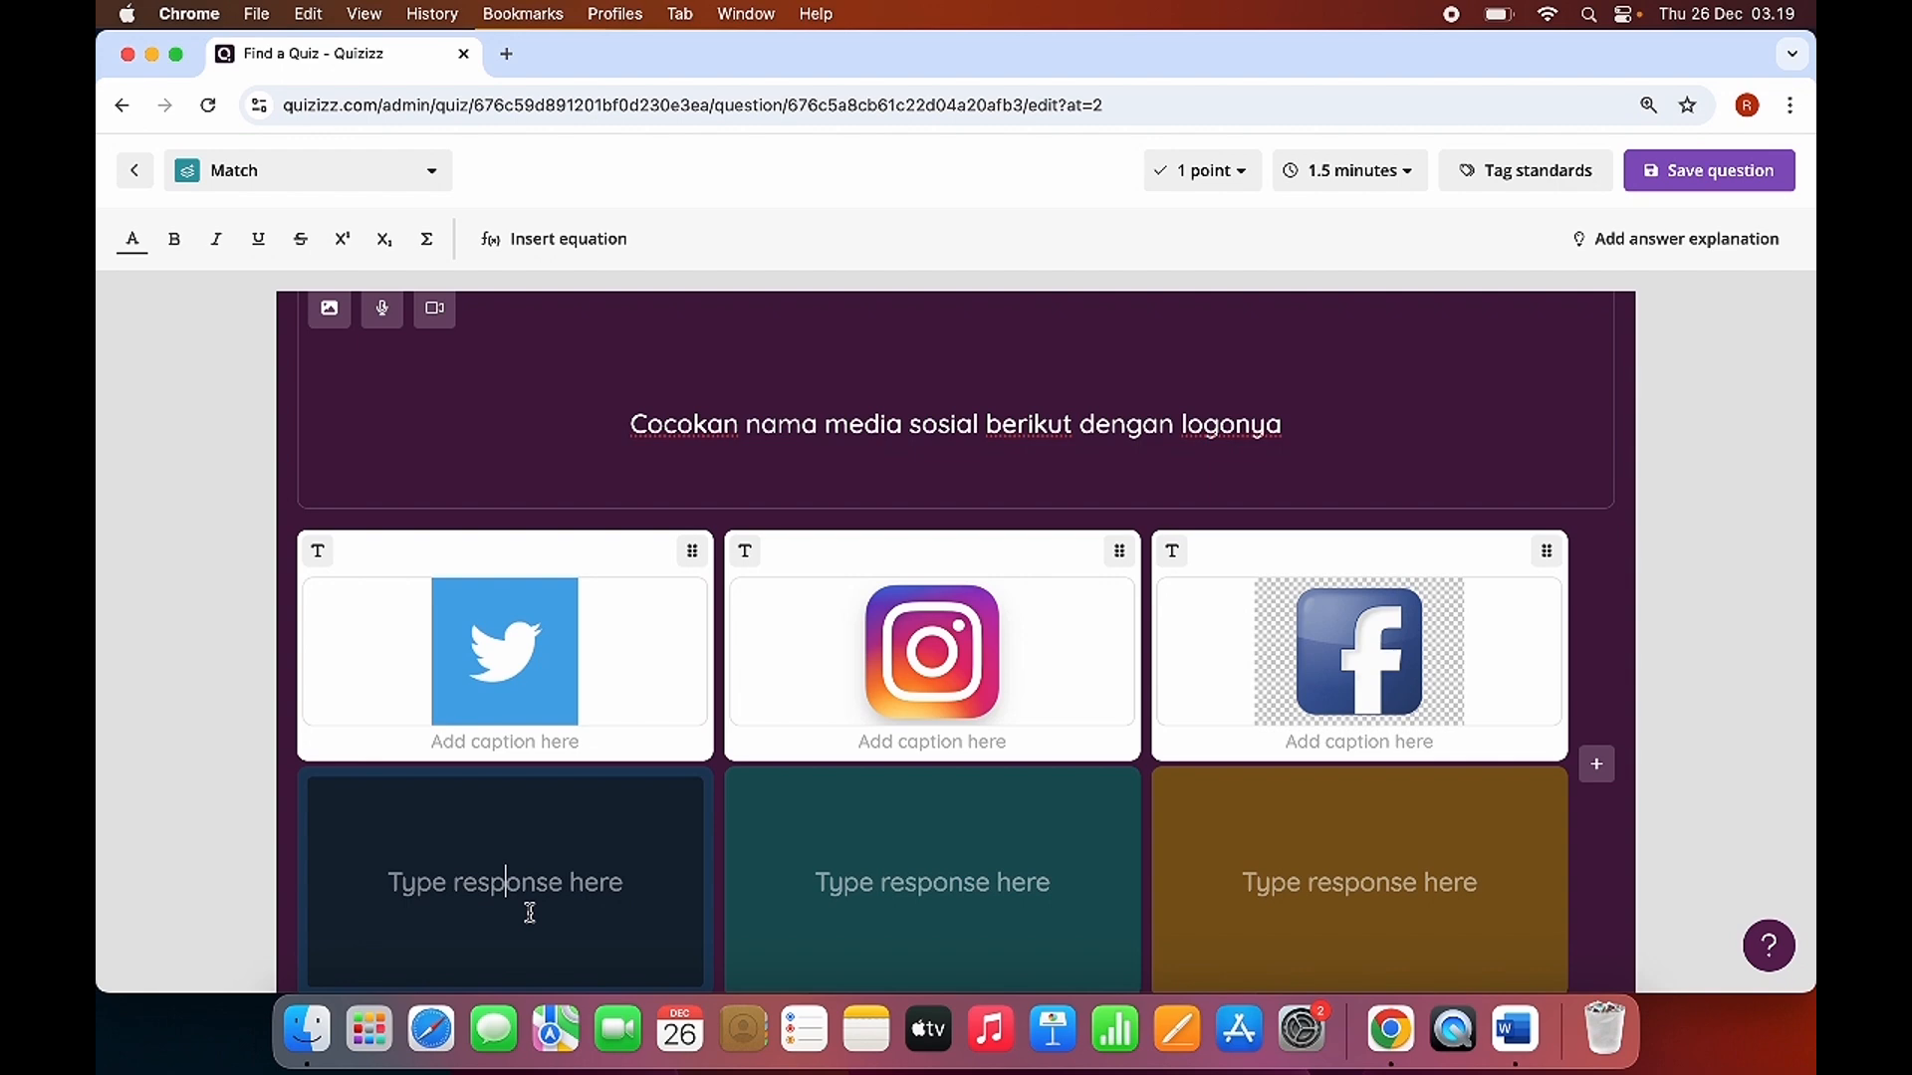
{"action": "type", "text": "twi"}
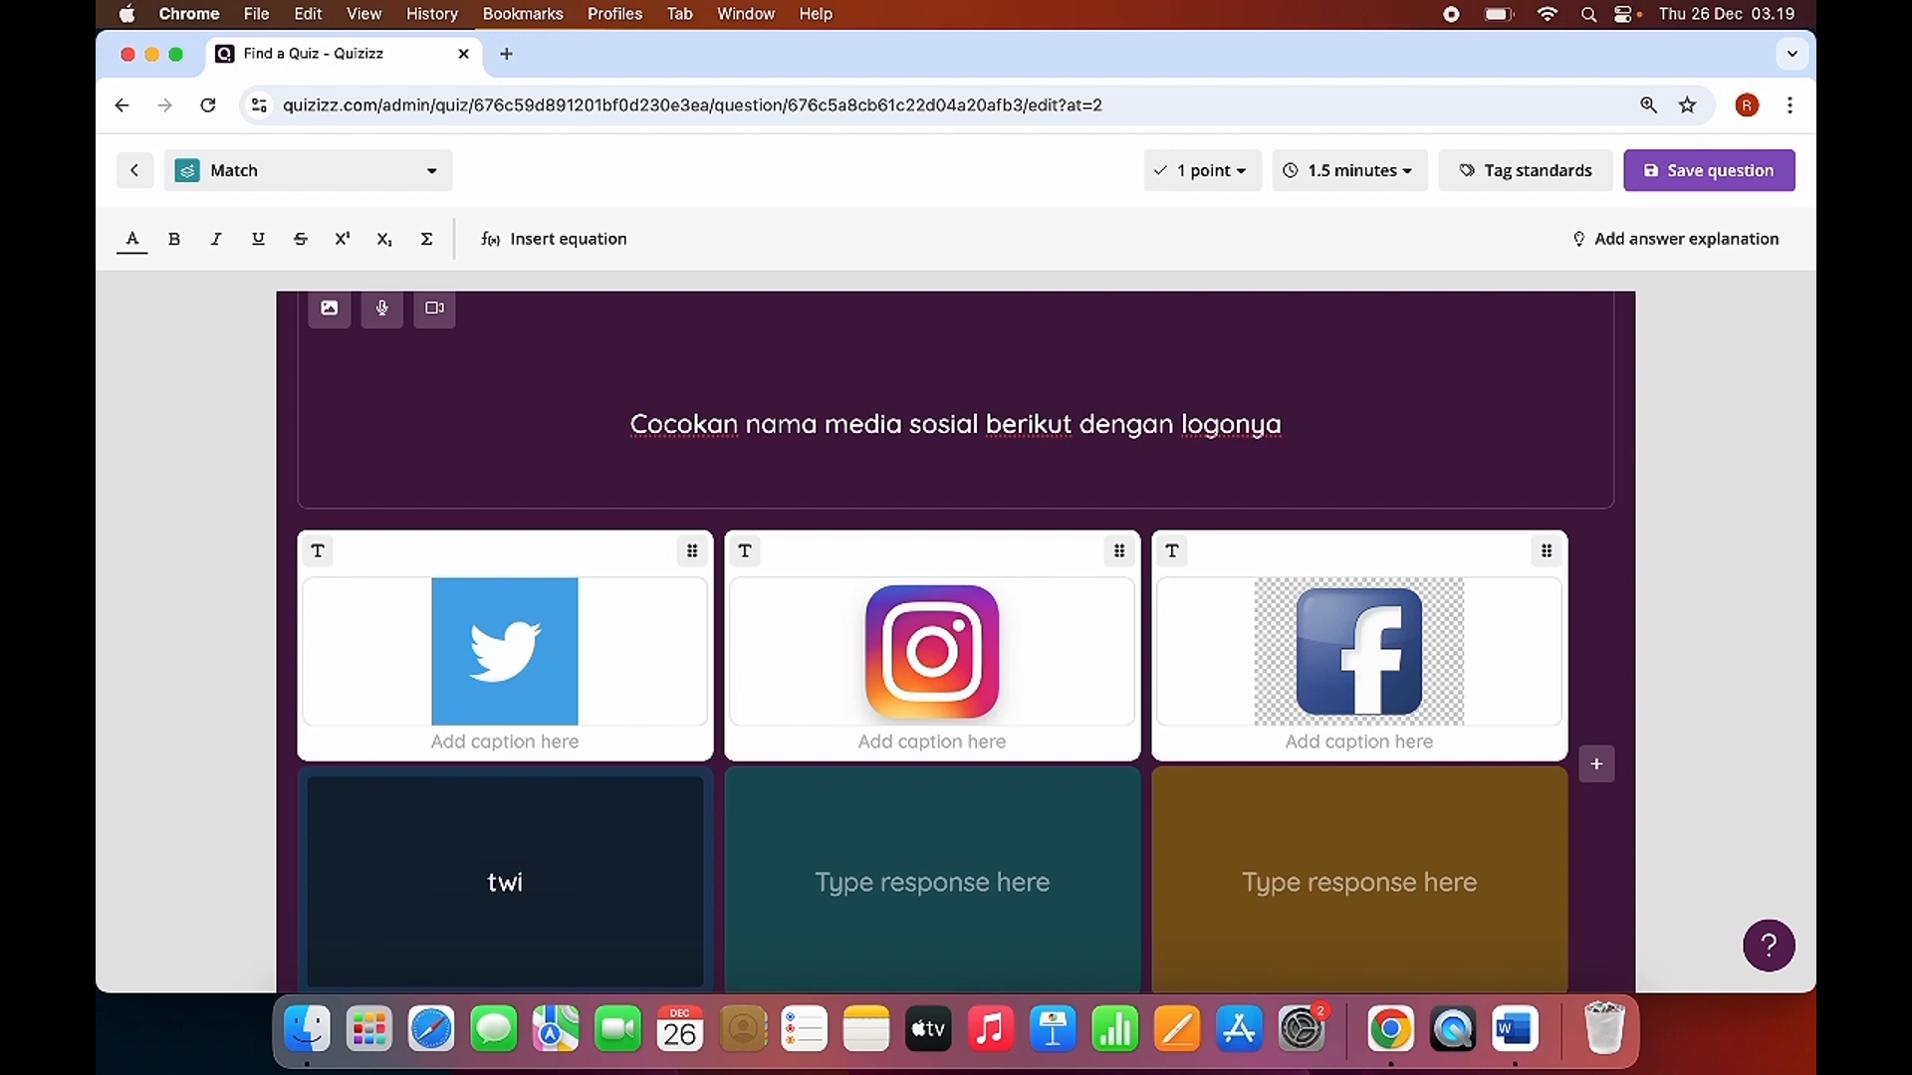
{"action": "key", "text": "BackSpace"}
{"action": "key", "text": "BackSpace"}
{"action": "key", "text": "BackSpace"}
{"action": "type", "text": "Twitter"}
Enter "Instagram" as the response that matches the Instagram logo.
{"action": "left_click", "coordinate": [852, 899]}
{"action": "type", "text": "Insta"}
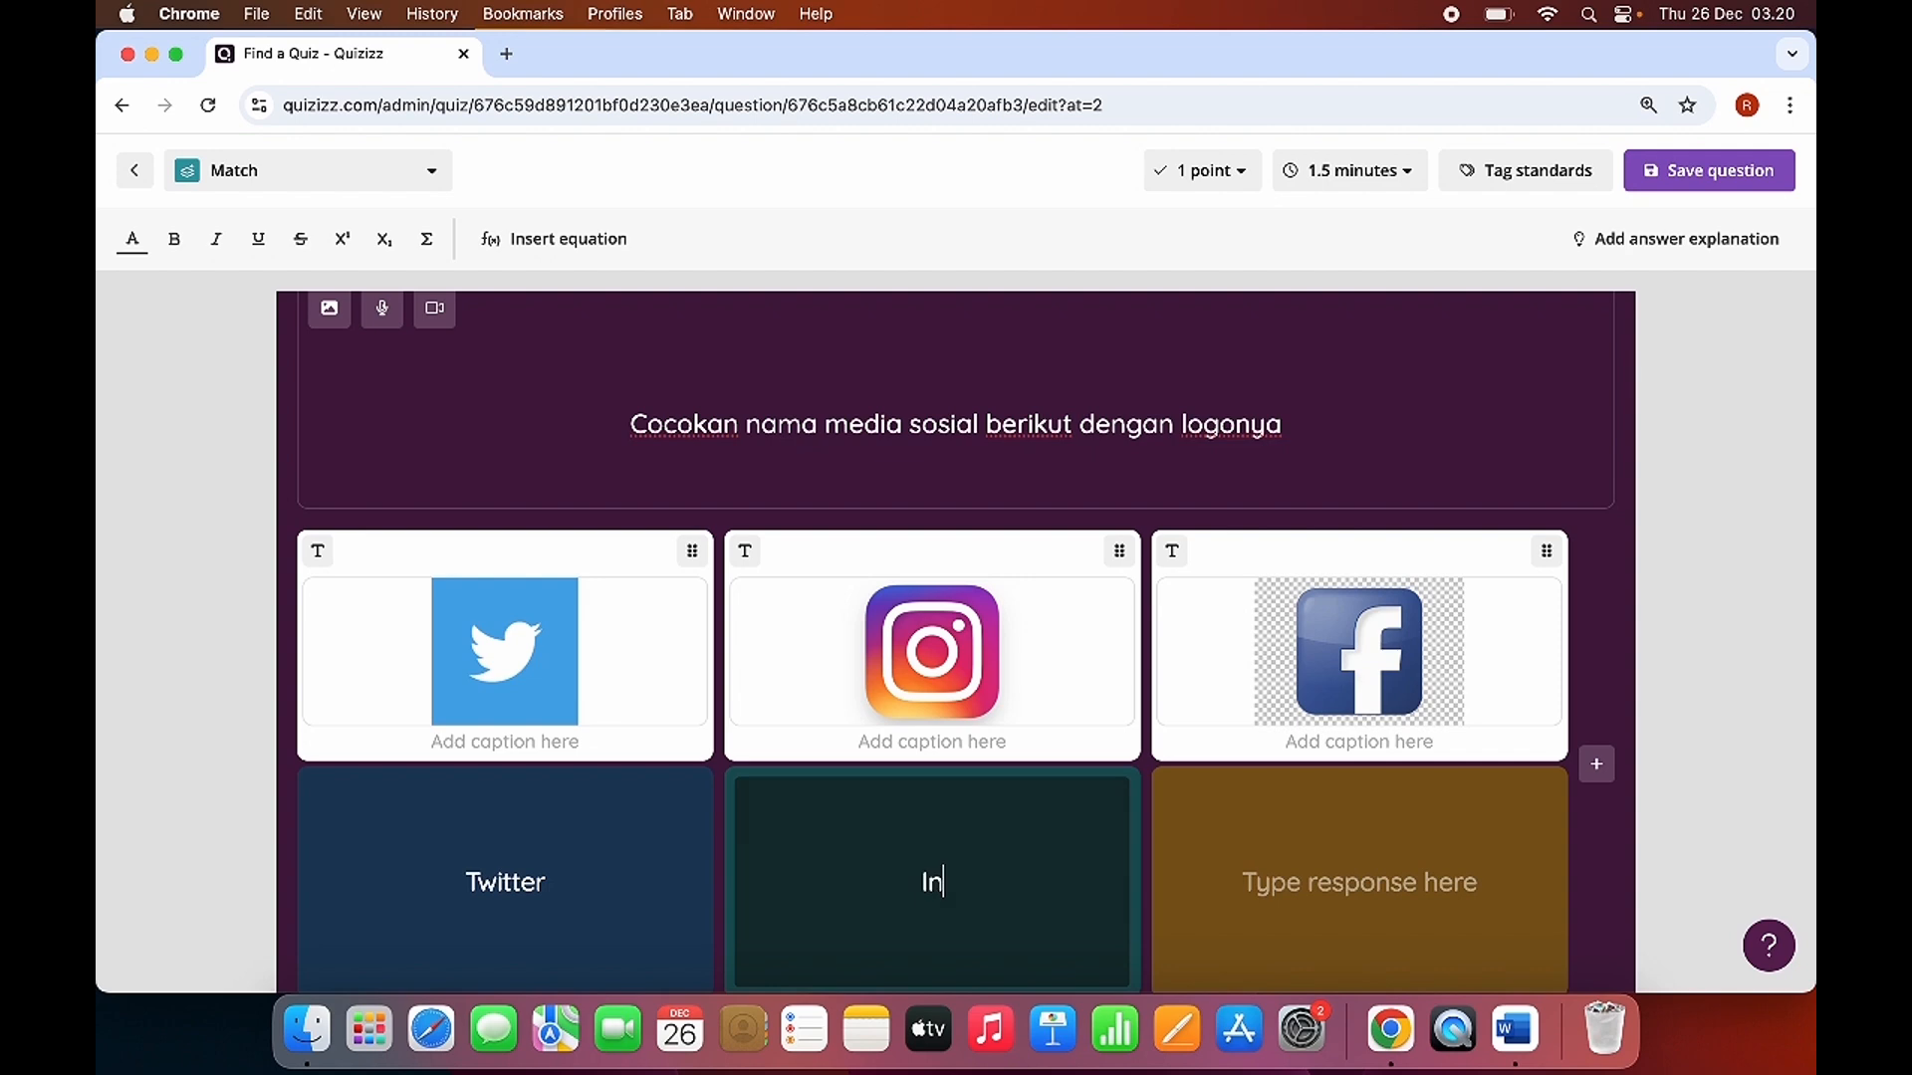
{"action": "key", "text": "BackSpace"}
{"action": "key", "text": "BackSpace"}
{"action": "type", "text": "tagram"}
Enter "Facebook" as the response that matches the Facebook logo and save the Match question.
{"action": "left_click", "coordinate": [1290, 875]}
{"action": "type", "text": "F"}
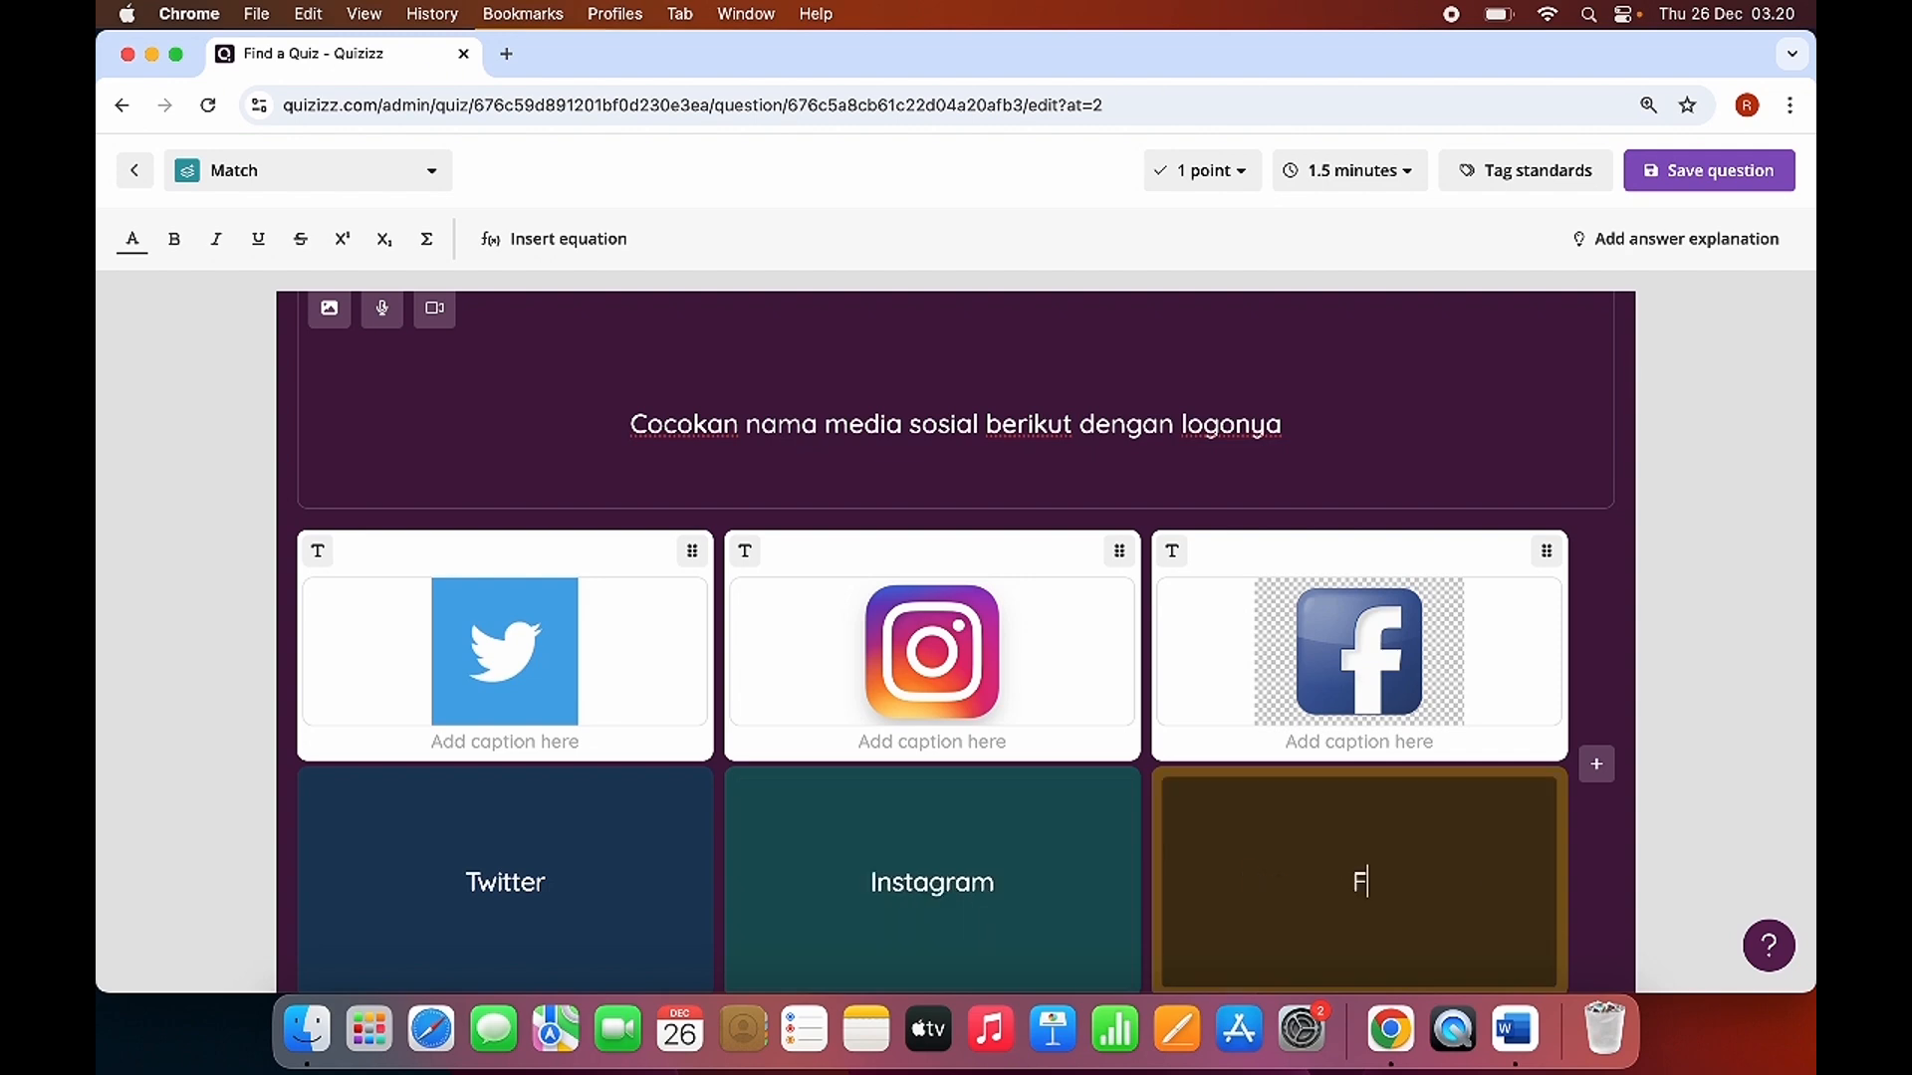
{"action": "type", "text": "acebook"}
{"action": "scroll", "coordinate": [1414, 867], "scroll_direction": "down", "scroll_amount": 1}
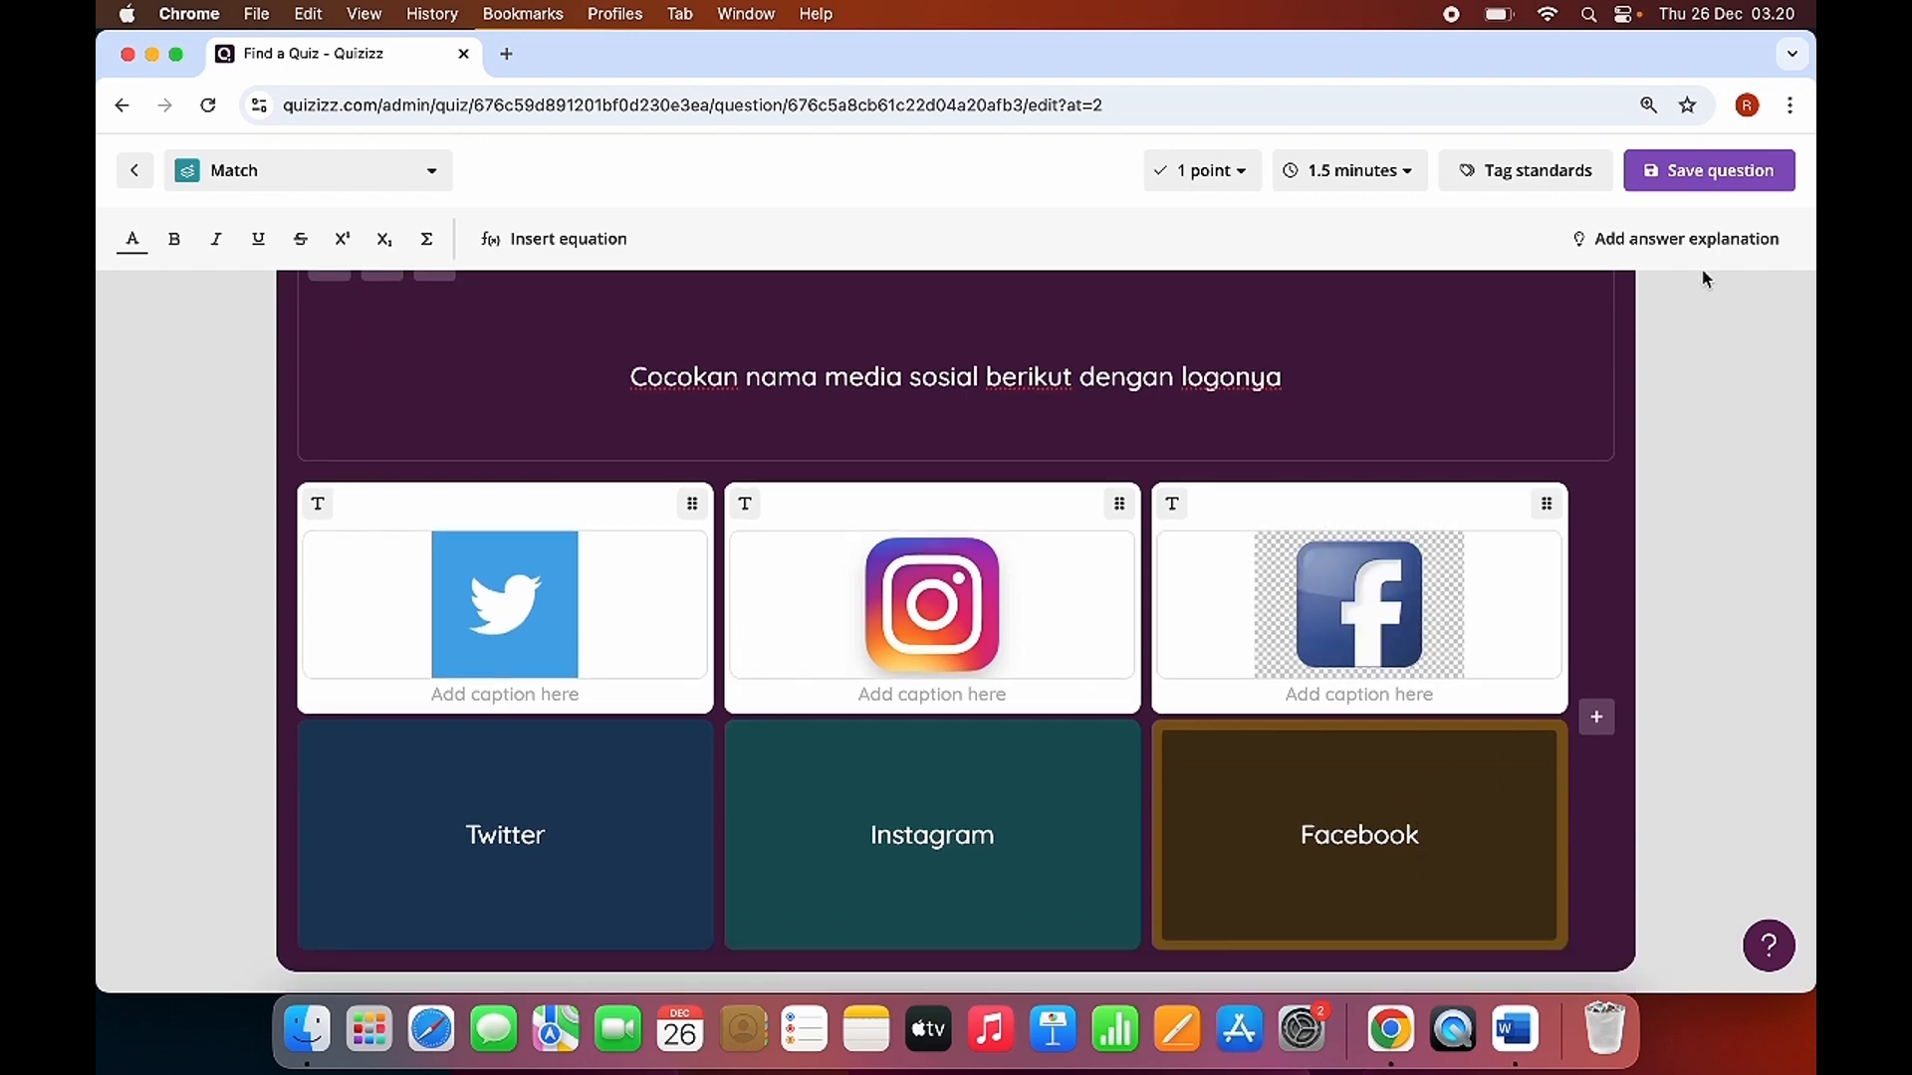
{"action": "left_click", "coordinate": [1715, 171]}
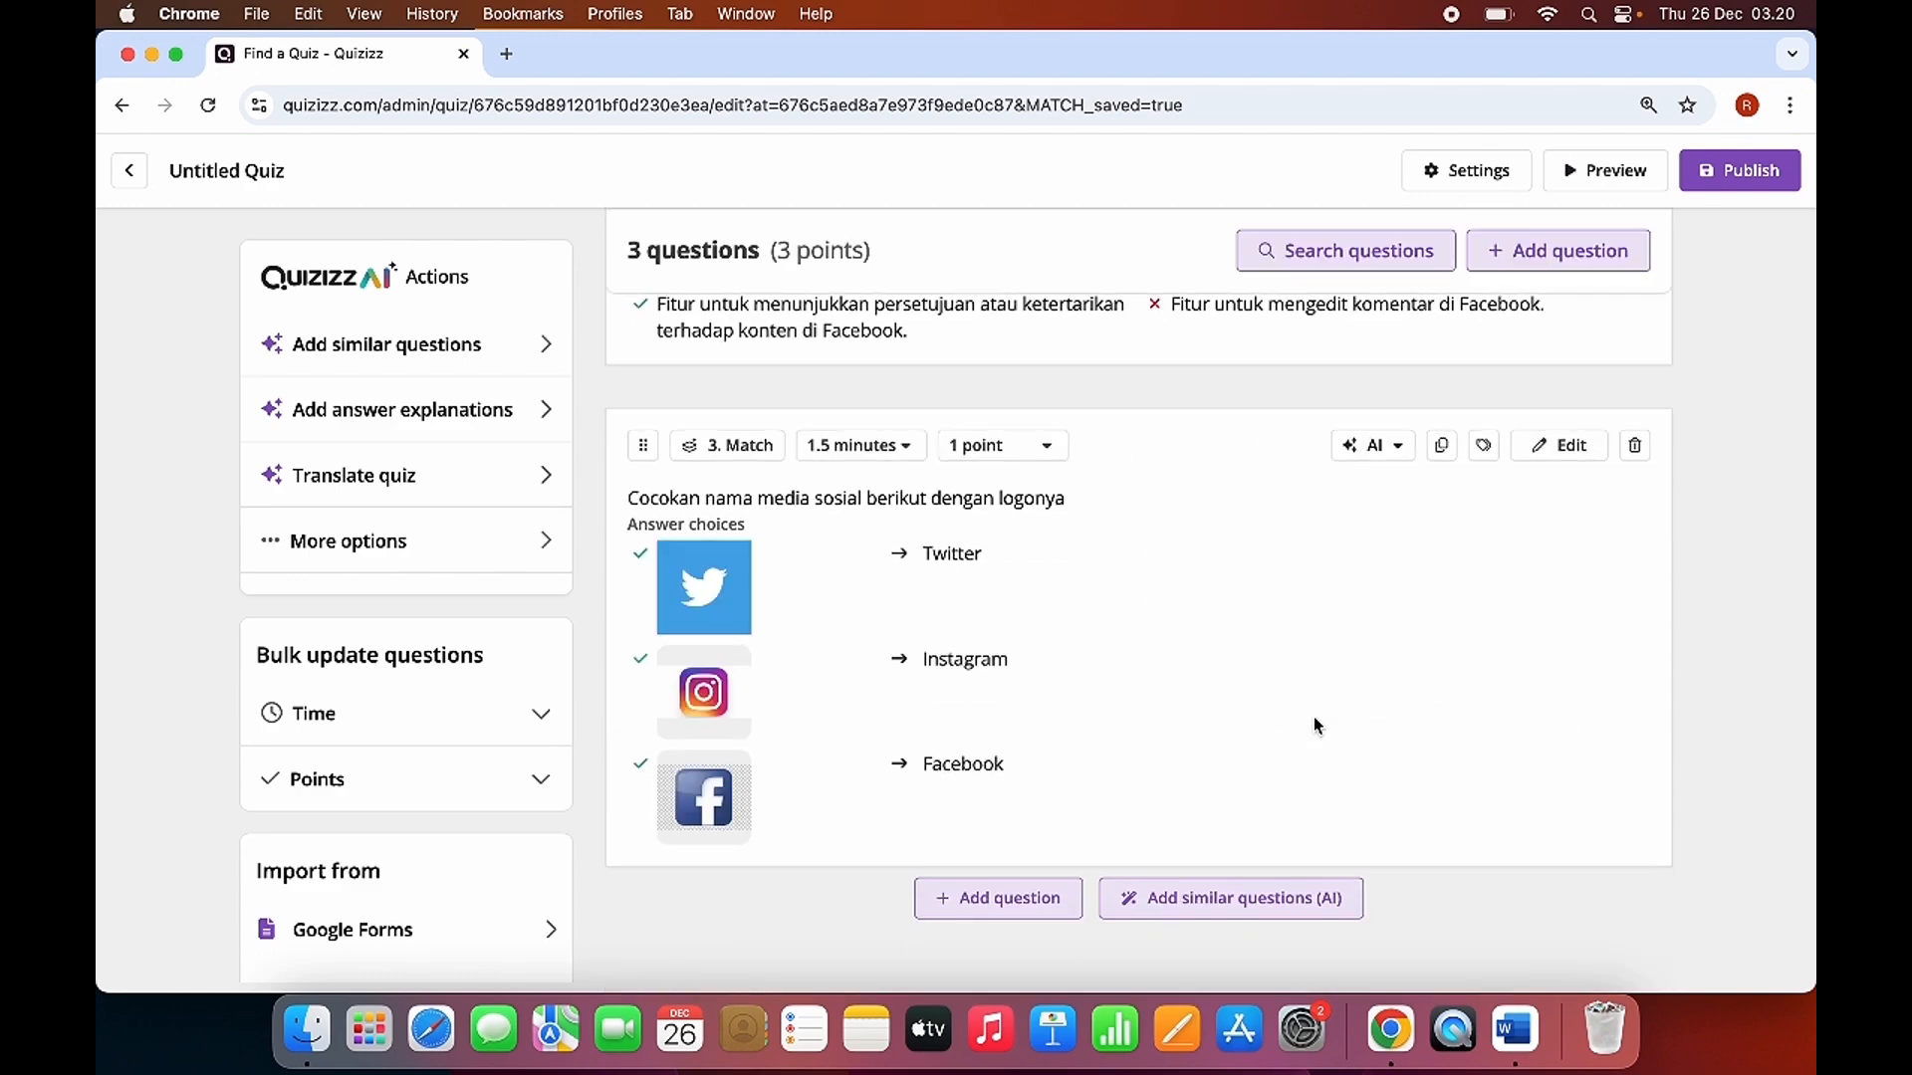
Generate similar questions with AI after the Match question at the end of the quiz.
{"action": "scroll", "coordinate": [1313, 725], "scroll_direction": "up", "scroll_amount": 10}
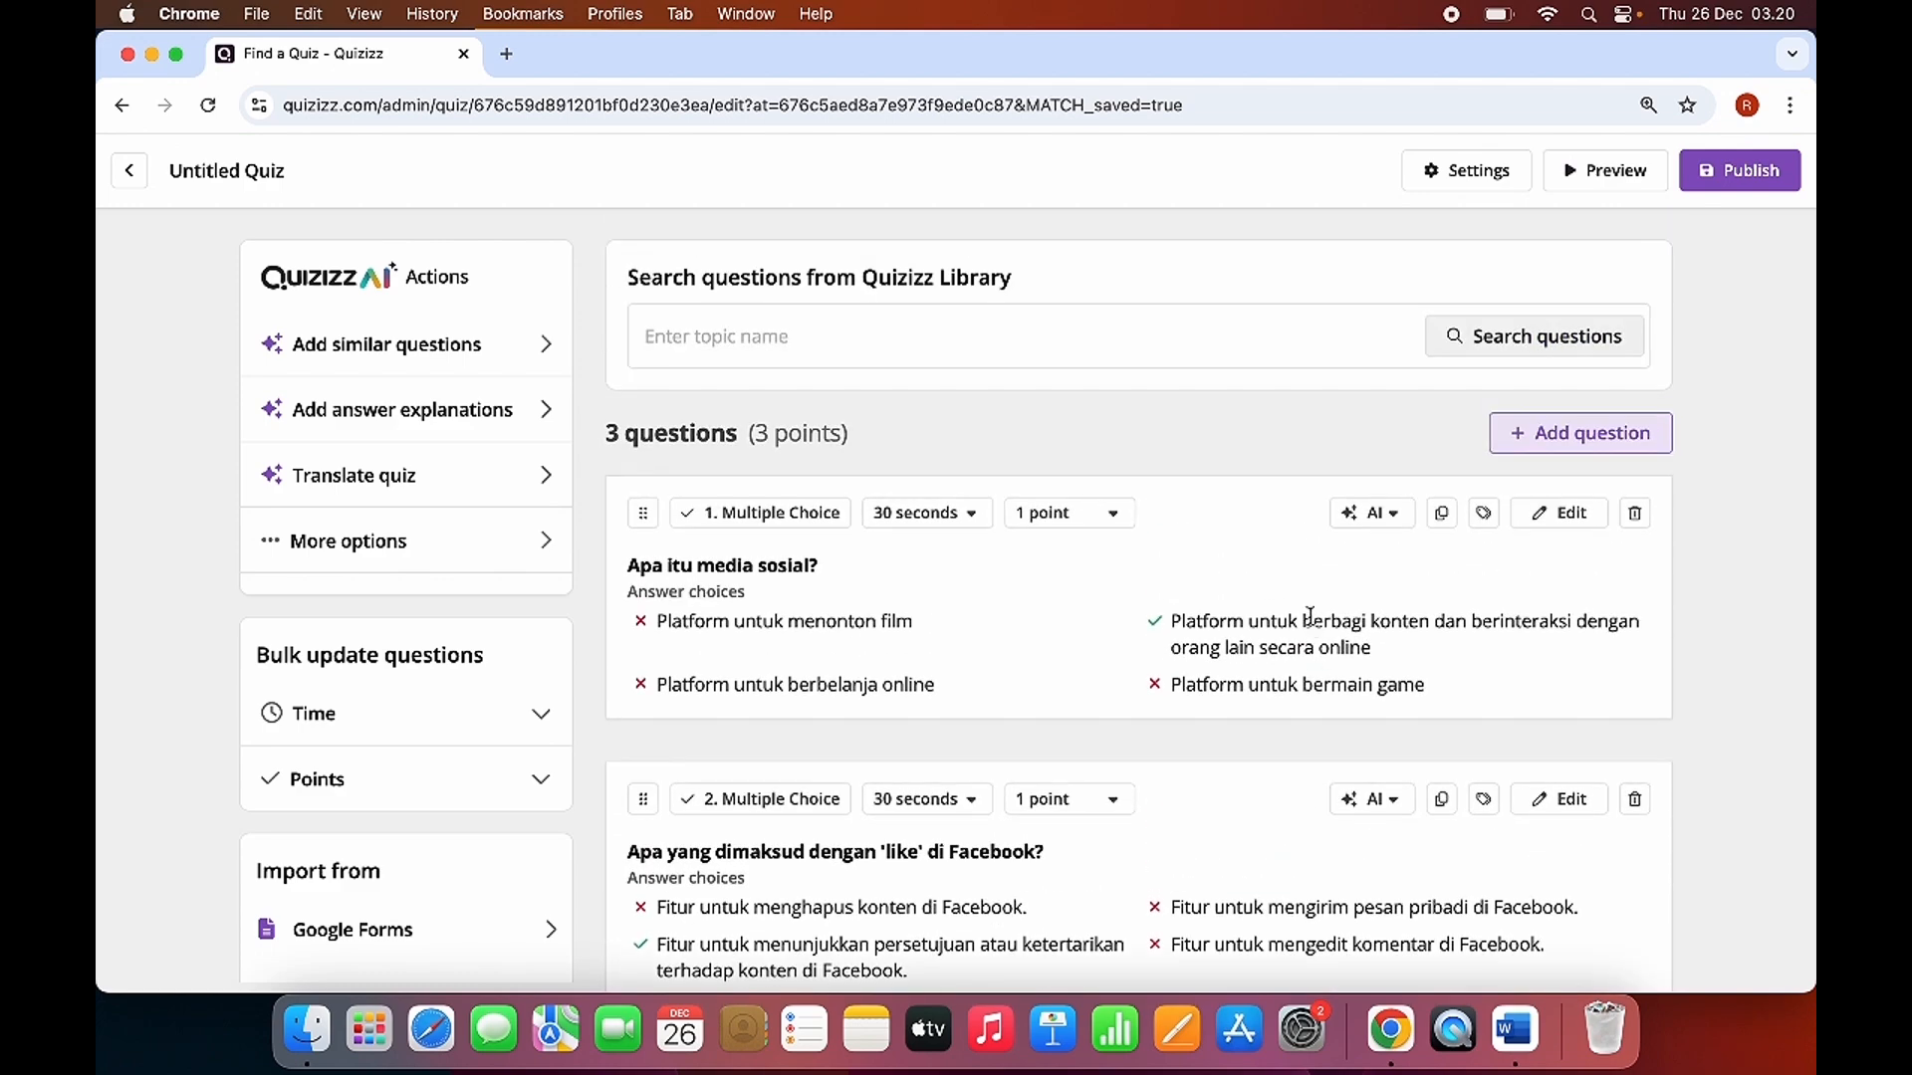
{"action": "scroll", "coordinate": [1311, 717], "scroll_direction": "down", "scroll_amount": 10}
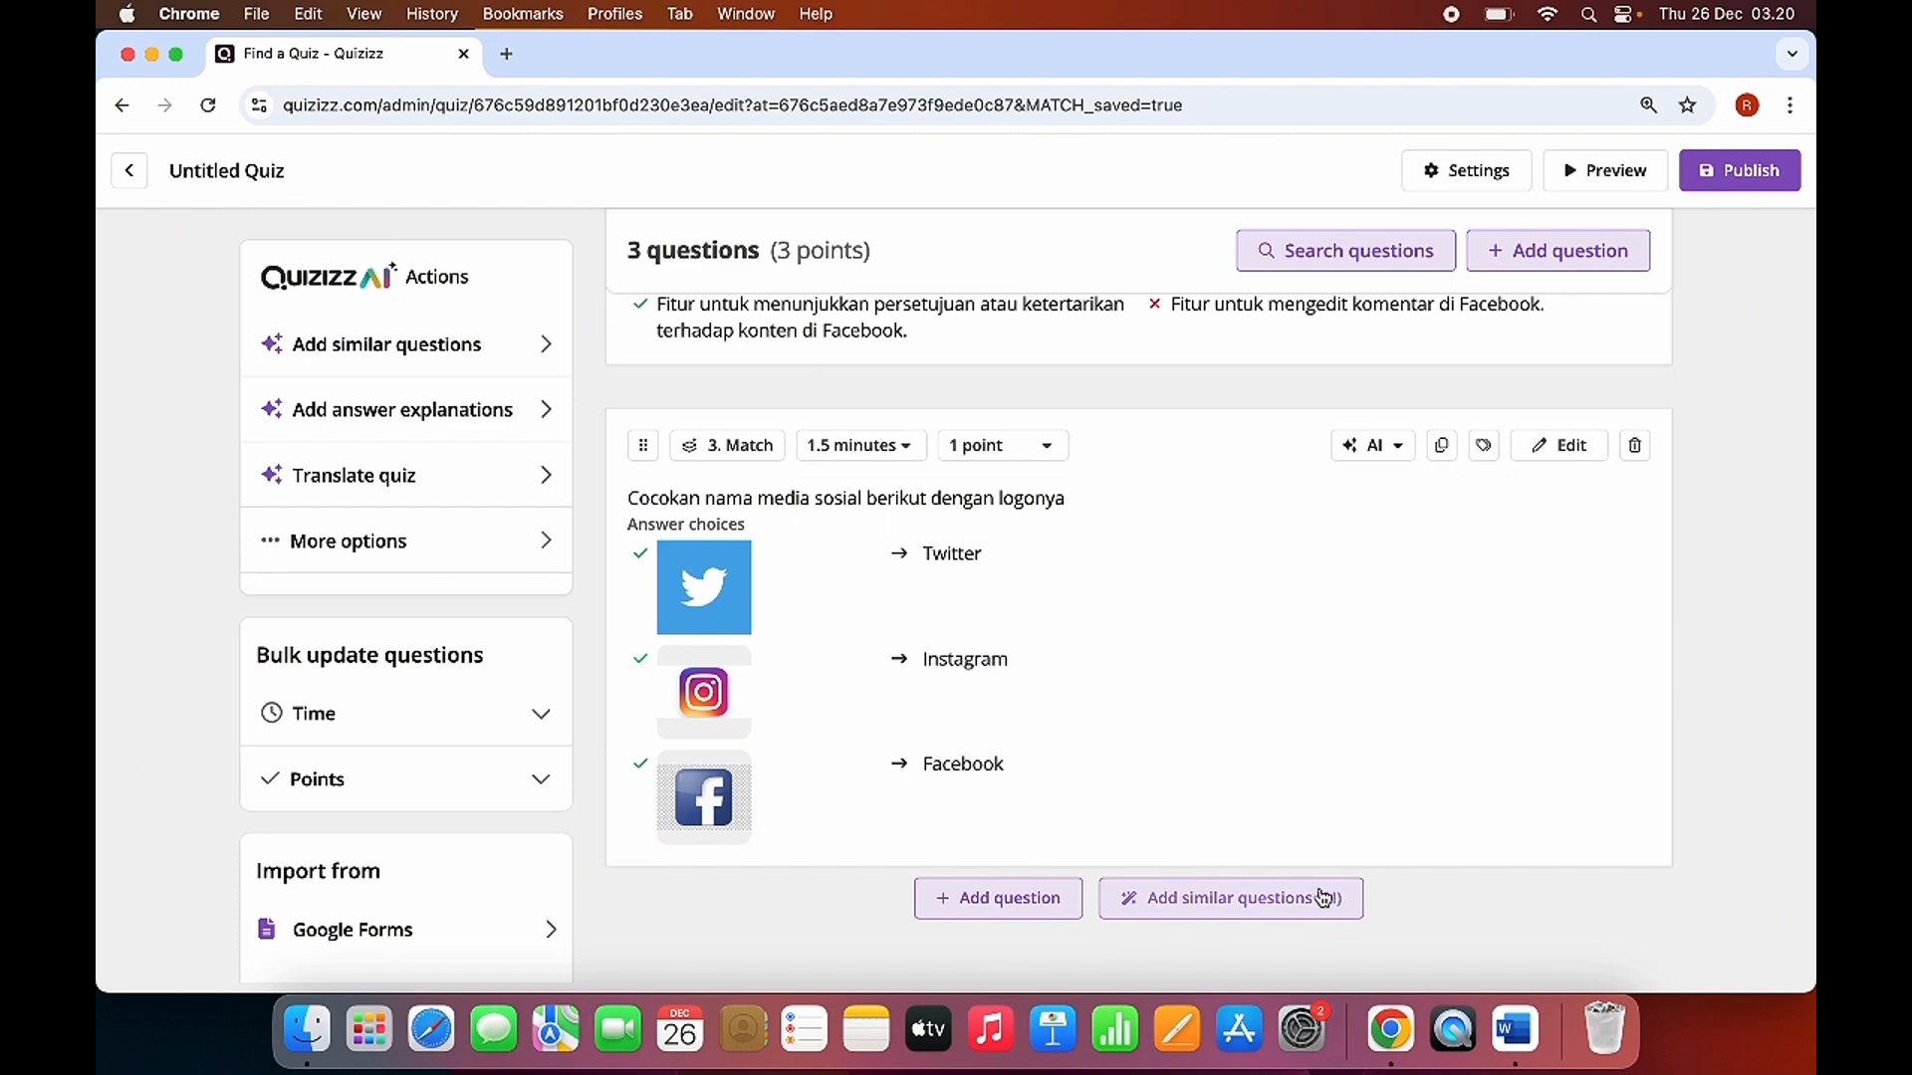
{"action": "left_click", "coordinate": [1230, 902]}
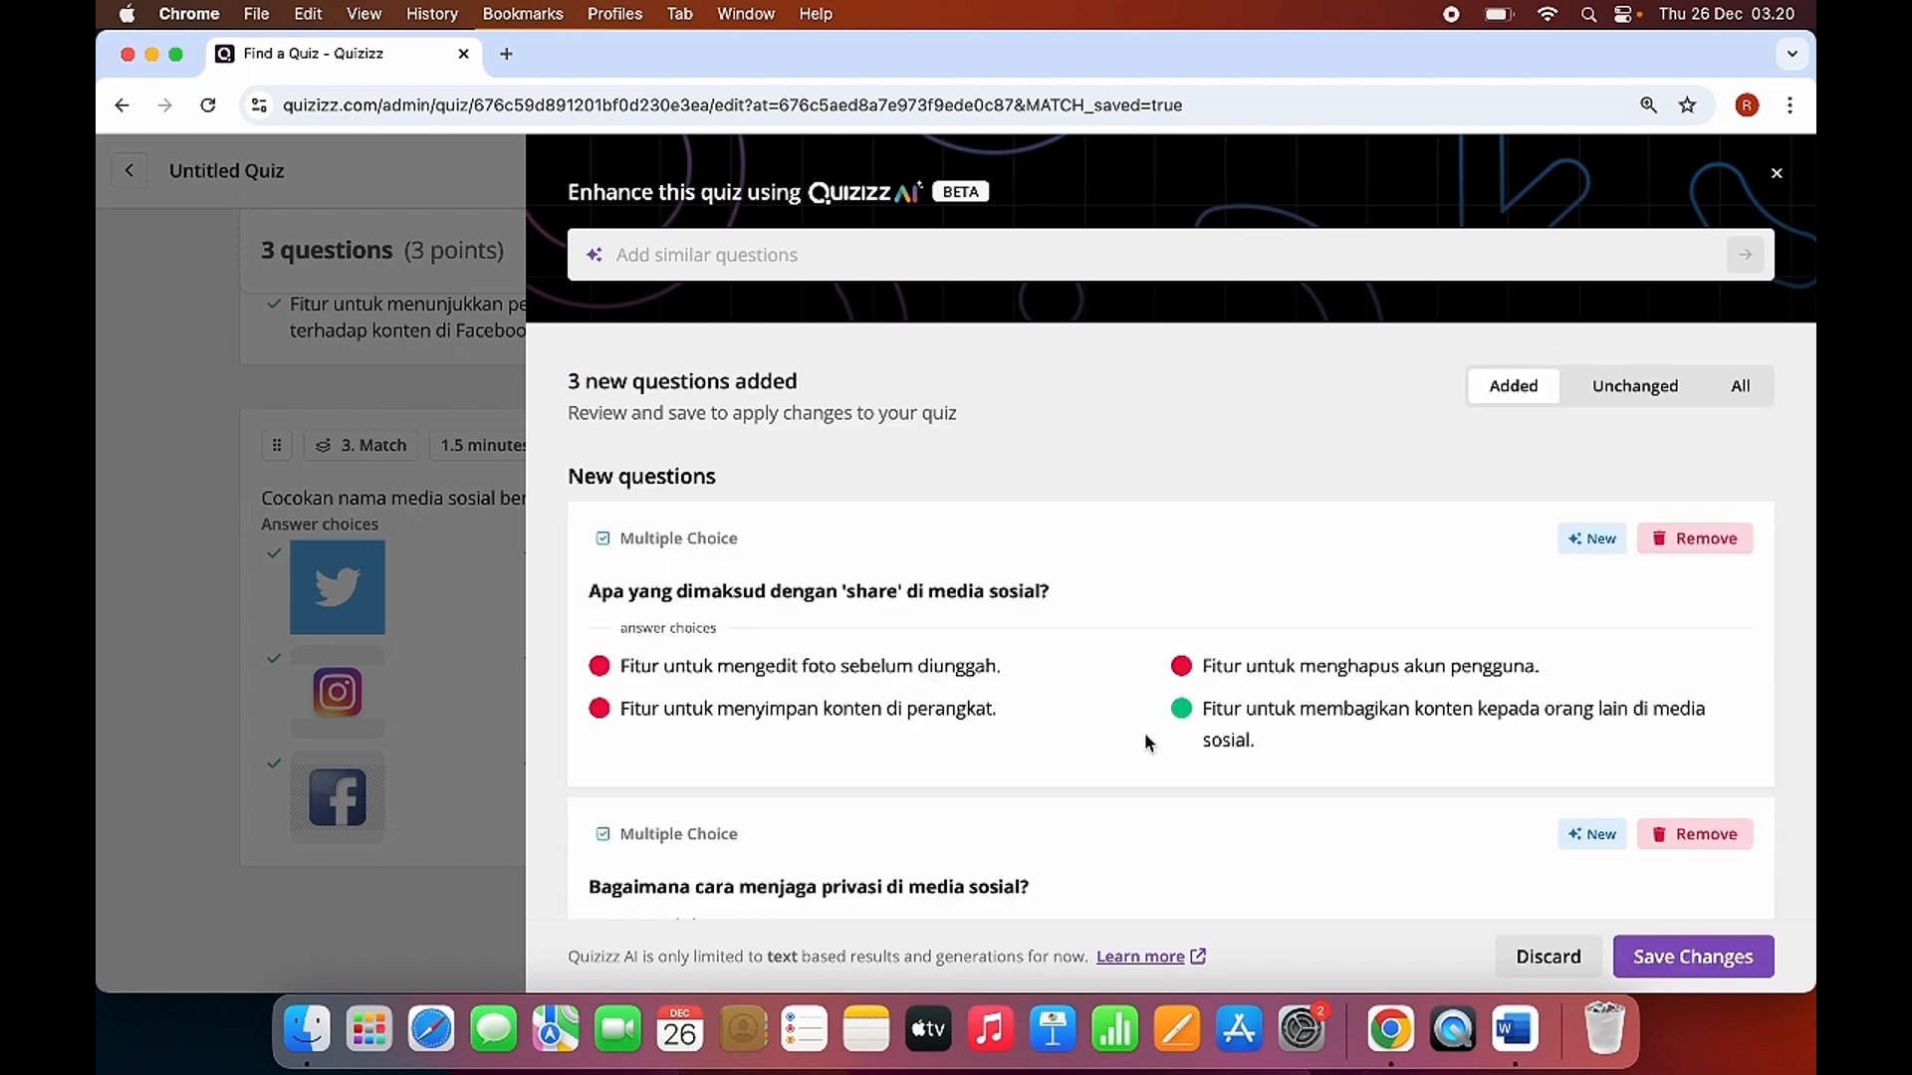
Review the AI-generated multiple-choice questions with their answer choices and save them all to the quiz.
{"action": "scroll", "coordinate": [1008, 648], "scroll_direction": "down", "scroll_amount": 3}
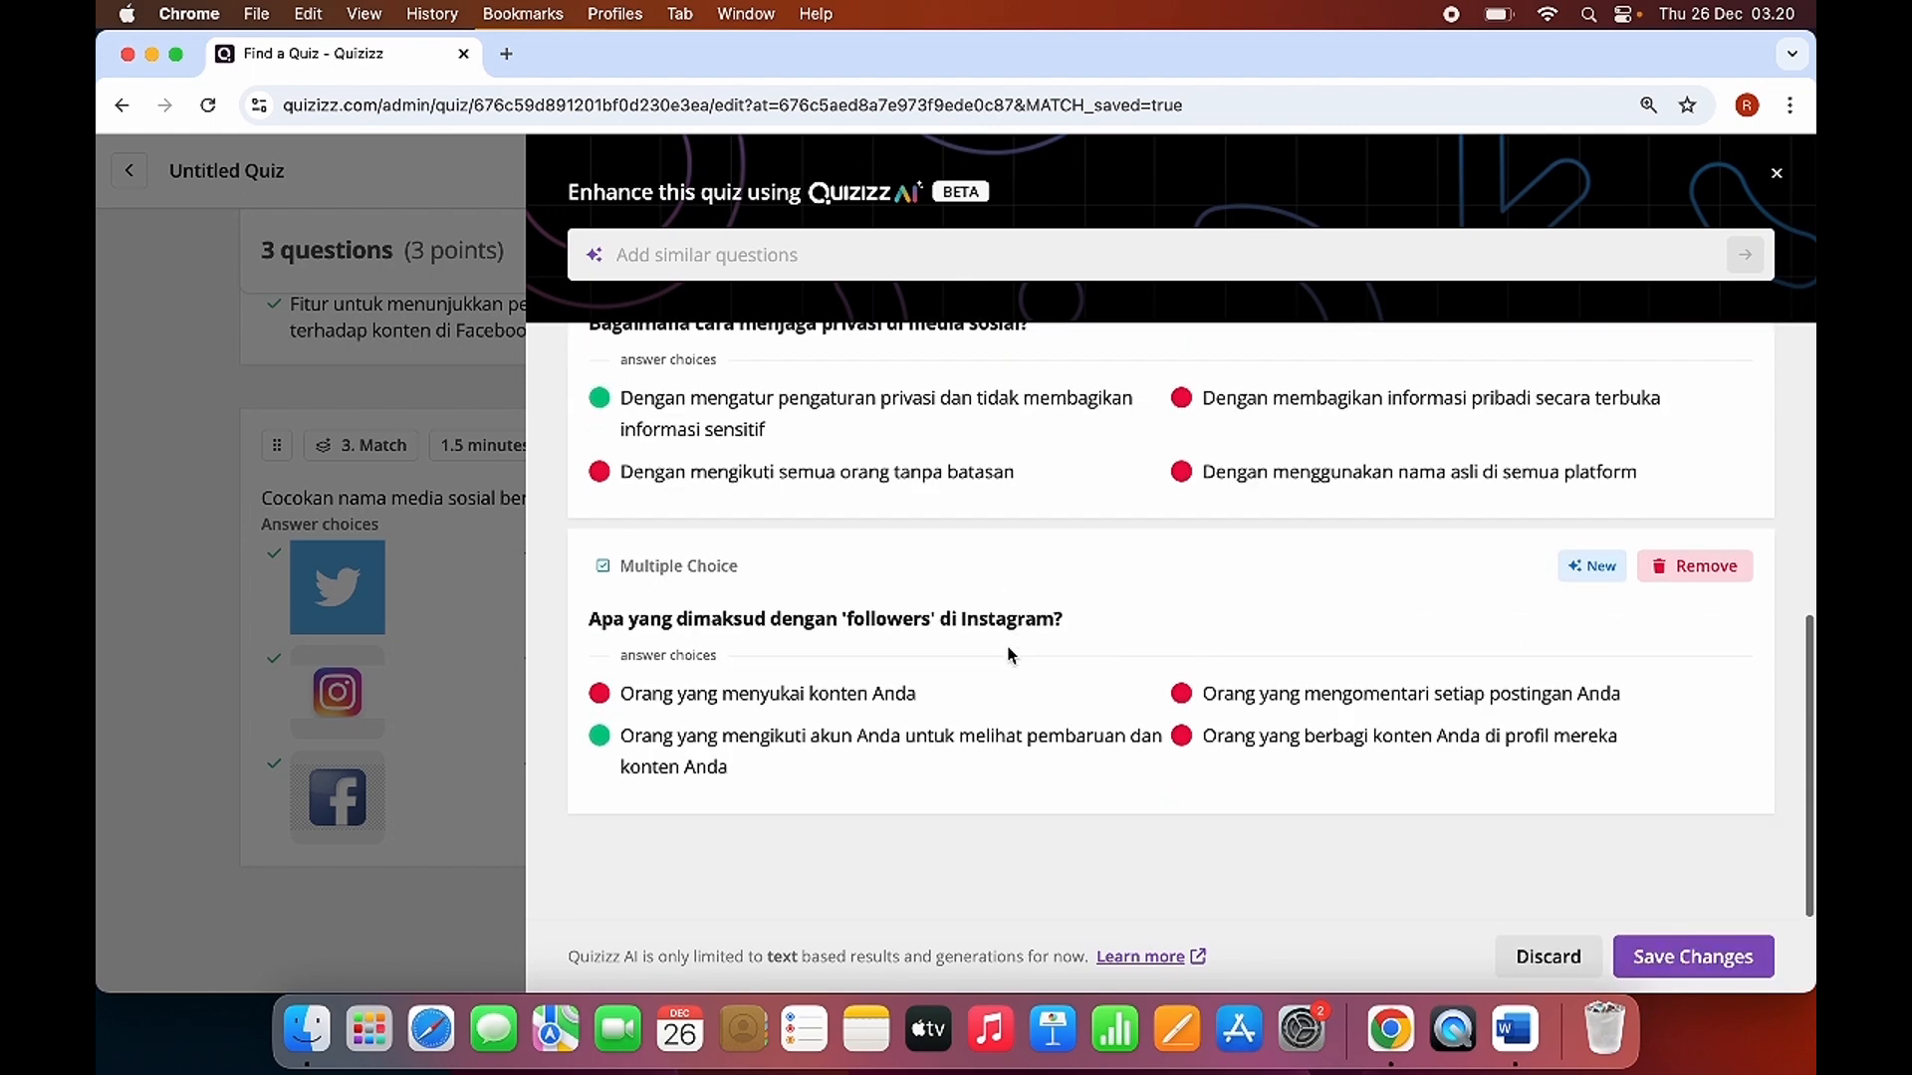
{"action": "scroll", "coordinate": [1006, 653], "scroll_direction": "up", "scroll_amount": 6}
{"action": "scroll", "coordinate": [1015, 631], "scroll_direction": "down", "scroll_amount": 2}
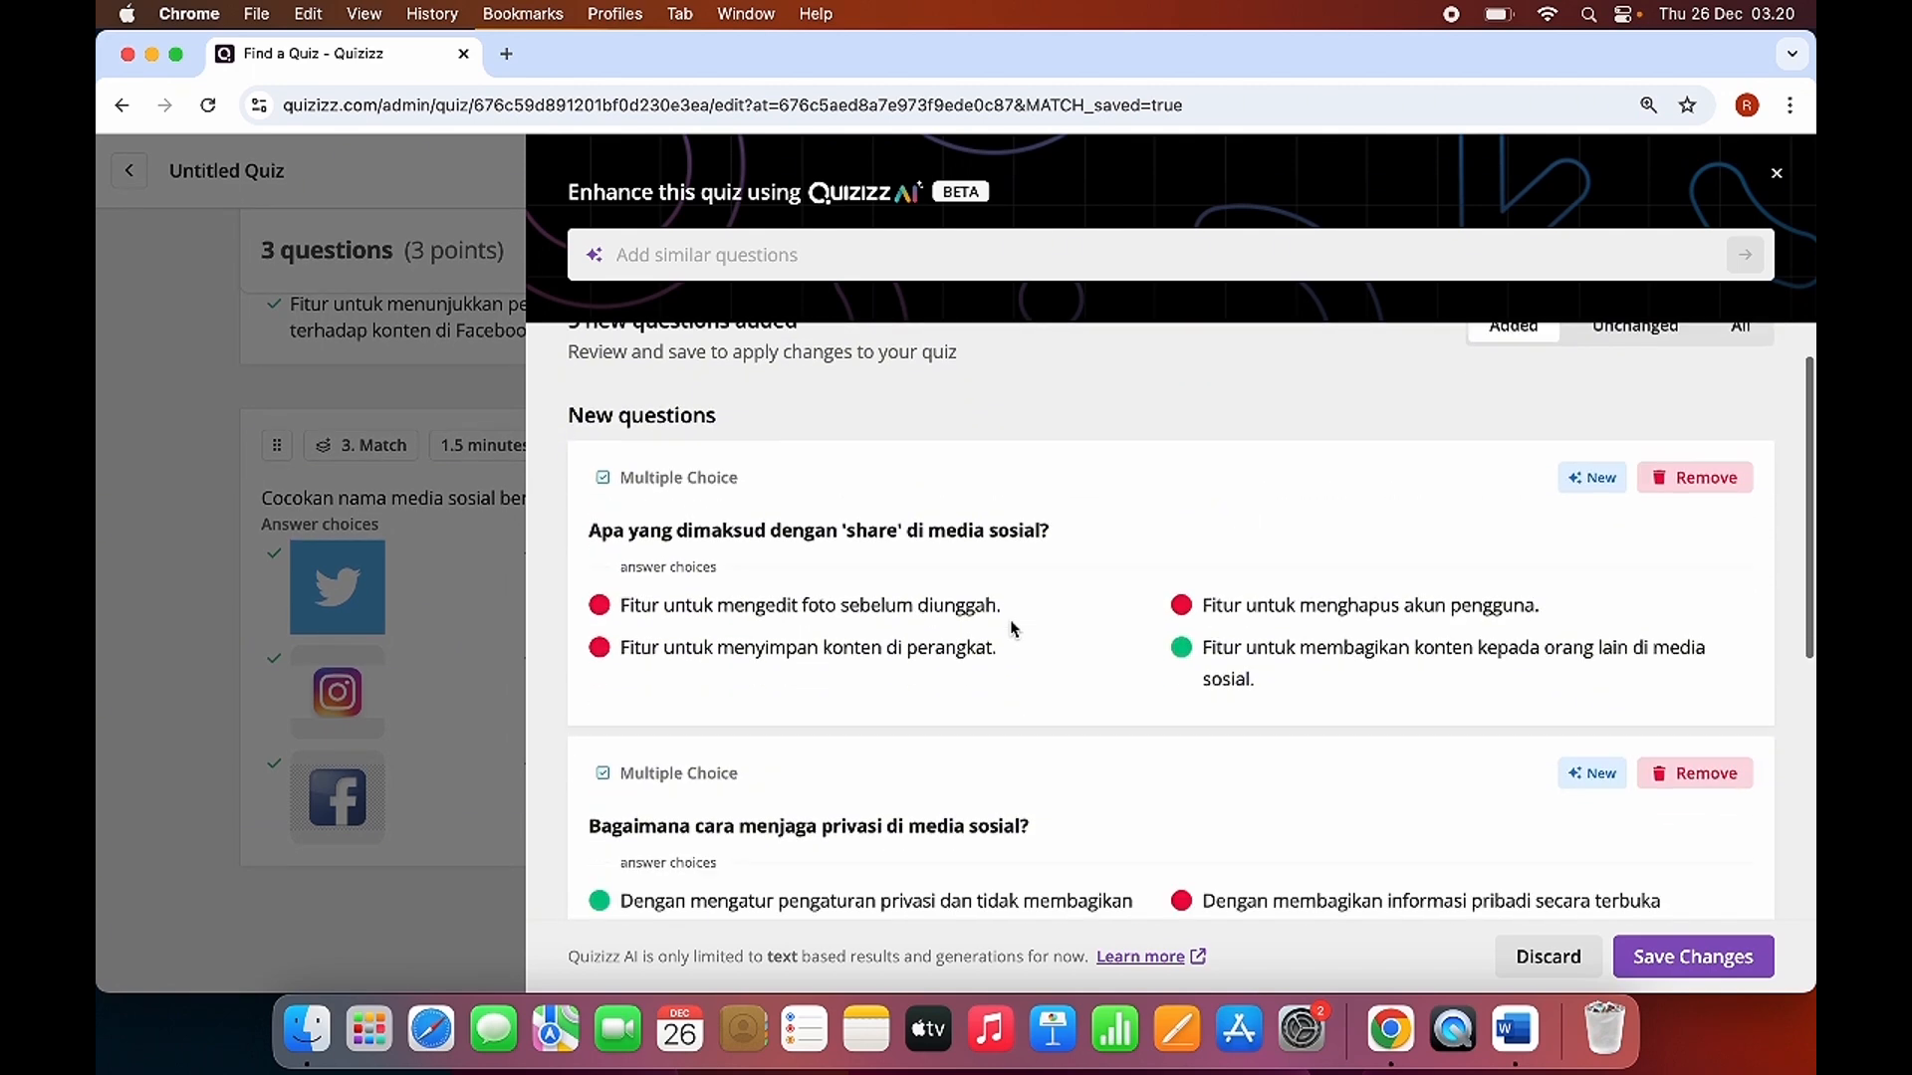
{"action": "scroll", "coordinate": [965, 523], "scroll_direction": "down", "scroll_amount": 3}
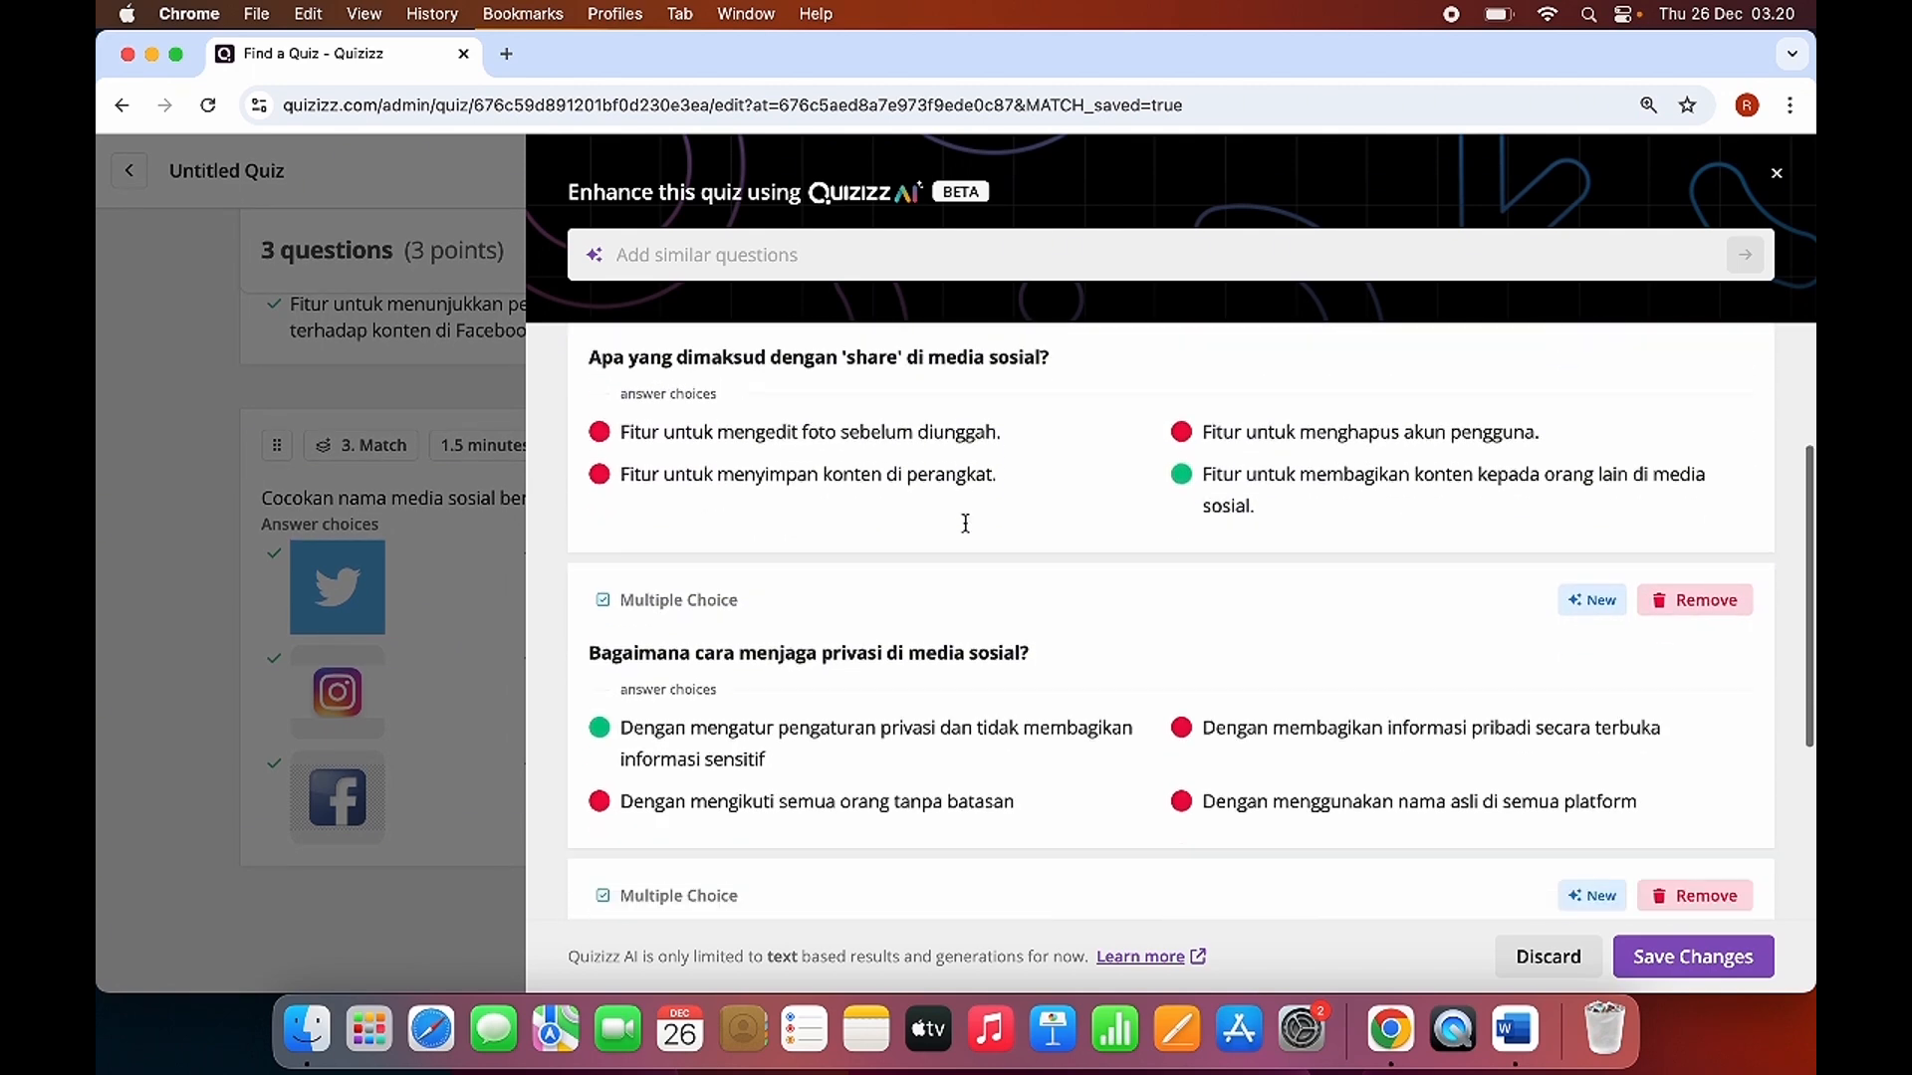
{"action": "scroll", "coordinate": [1001, 509], "scroll_direction": "down", "scroll_amount": 2}
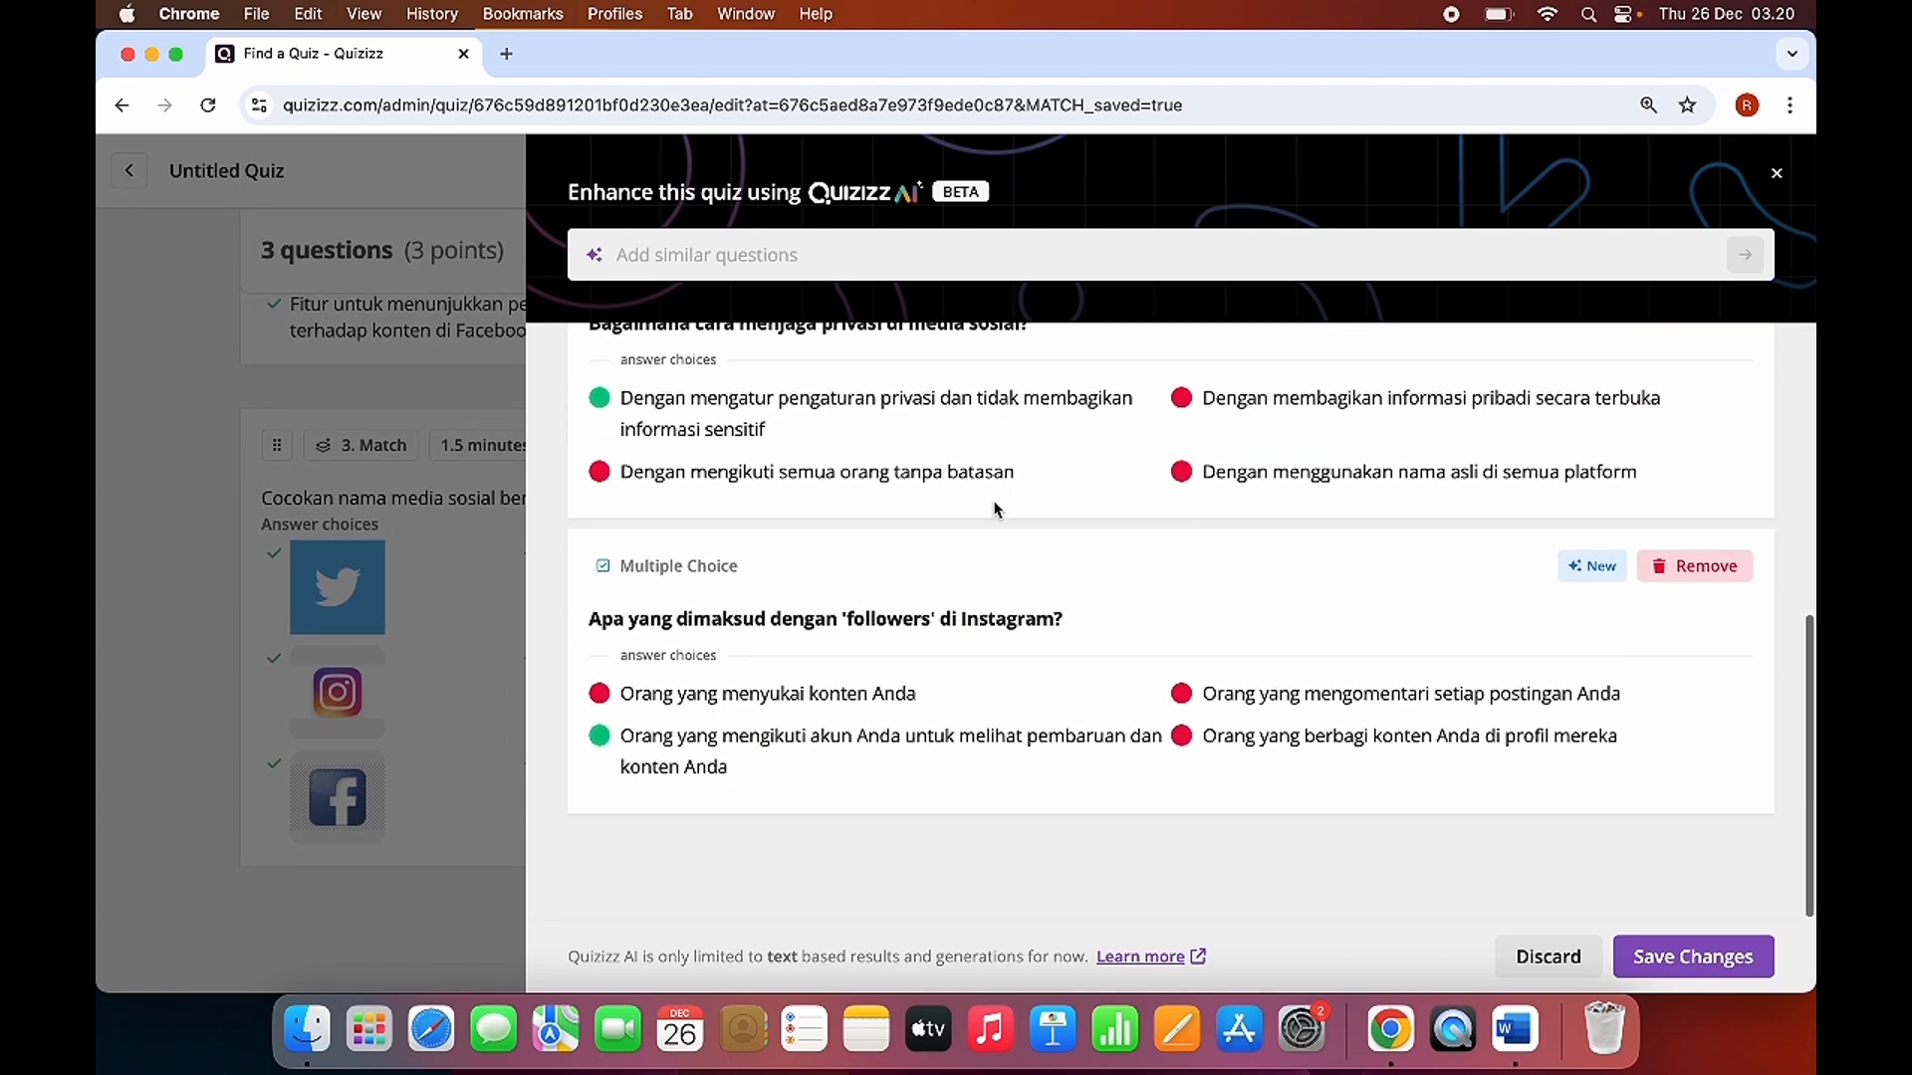
{"action": "scroll", "coordinate": [991, 752], "scroll_direction": "up", "scroll_amount": 5}
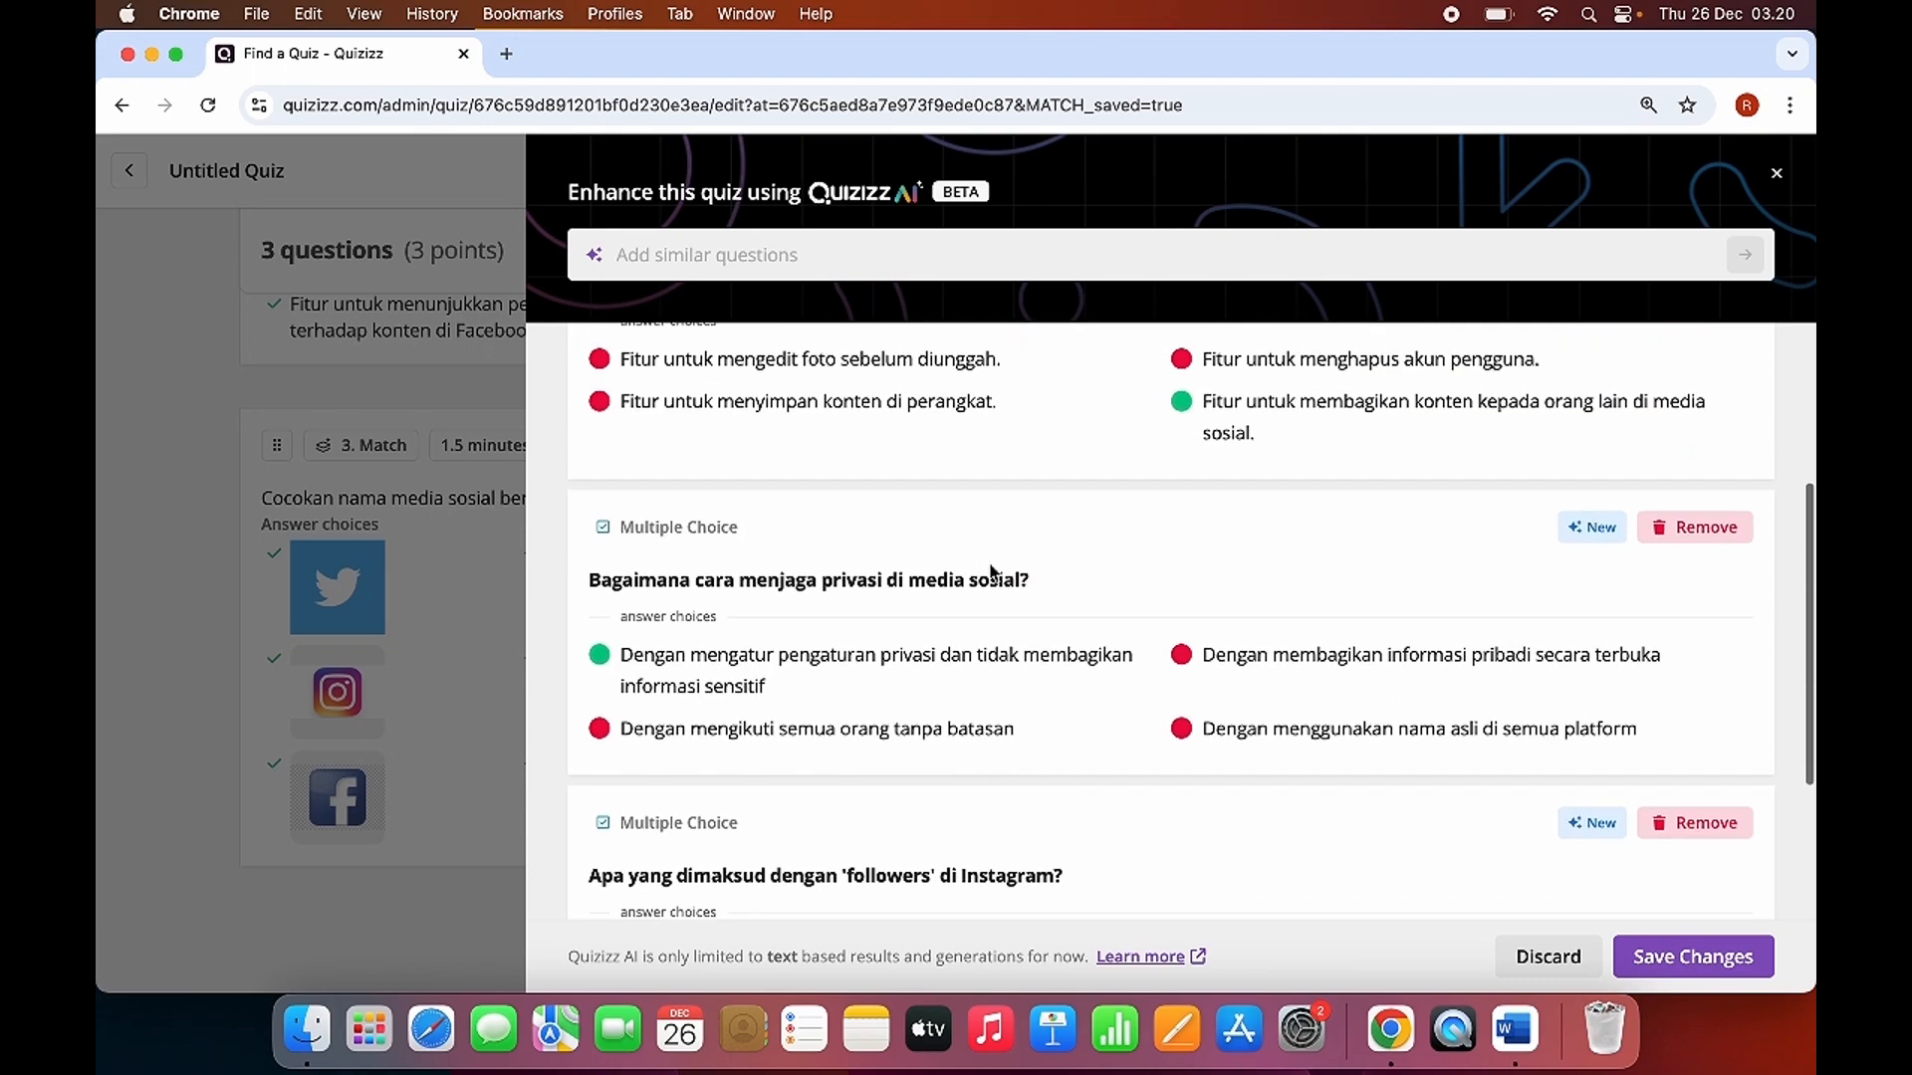
{"action": "scroll", "coordinate": [1004, 696], "scroll_direction": "down", "scroll_amount": 3}
{"action": "scroll", "coordinate": [1025, 547], "scroll_direction": "down", "scroll_amount": 2}
{"action": "scroll", "coordinate": [1028, 535], "scroll_direction": "up", "scroll_amount": 4}
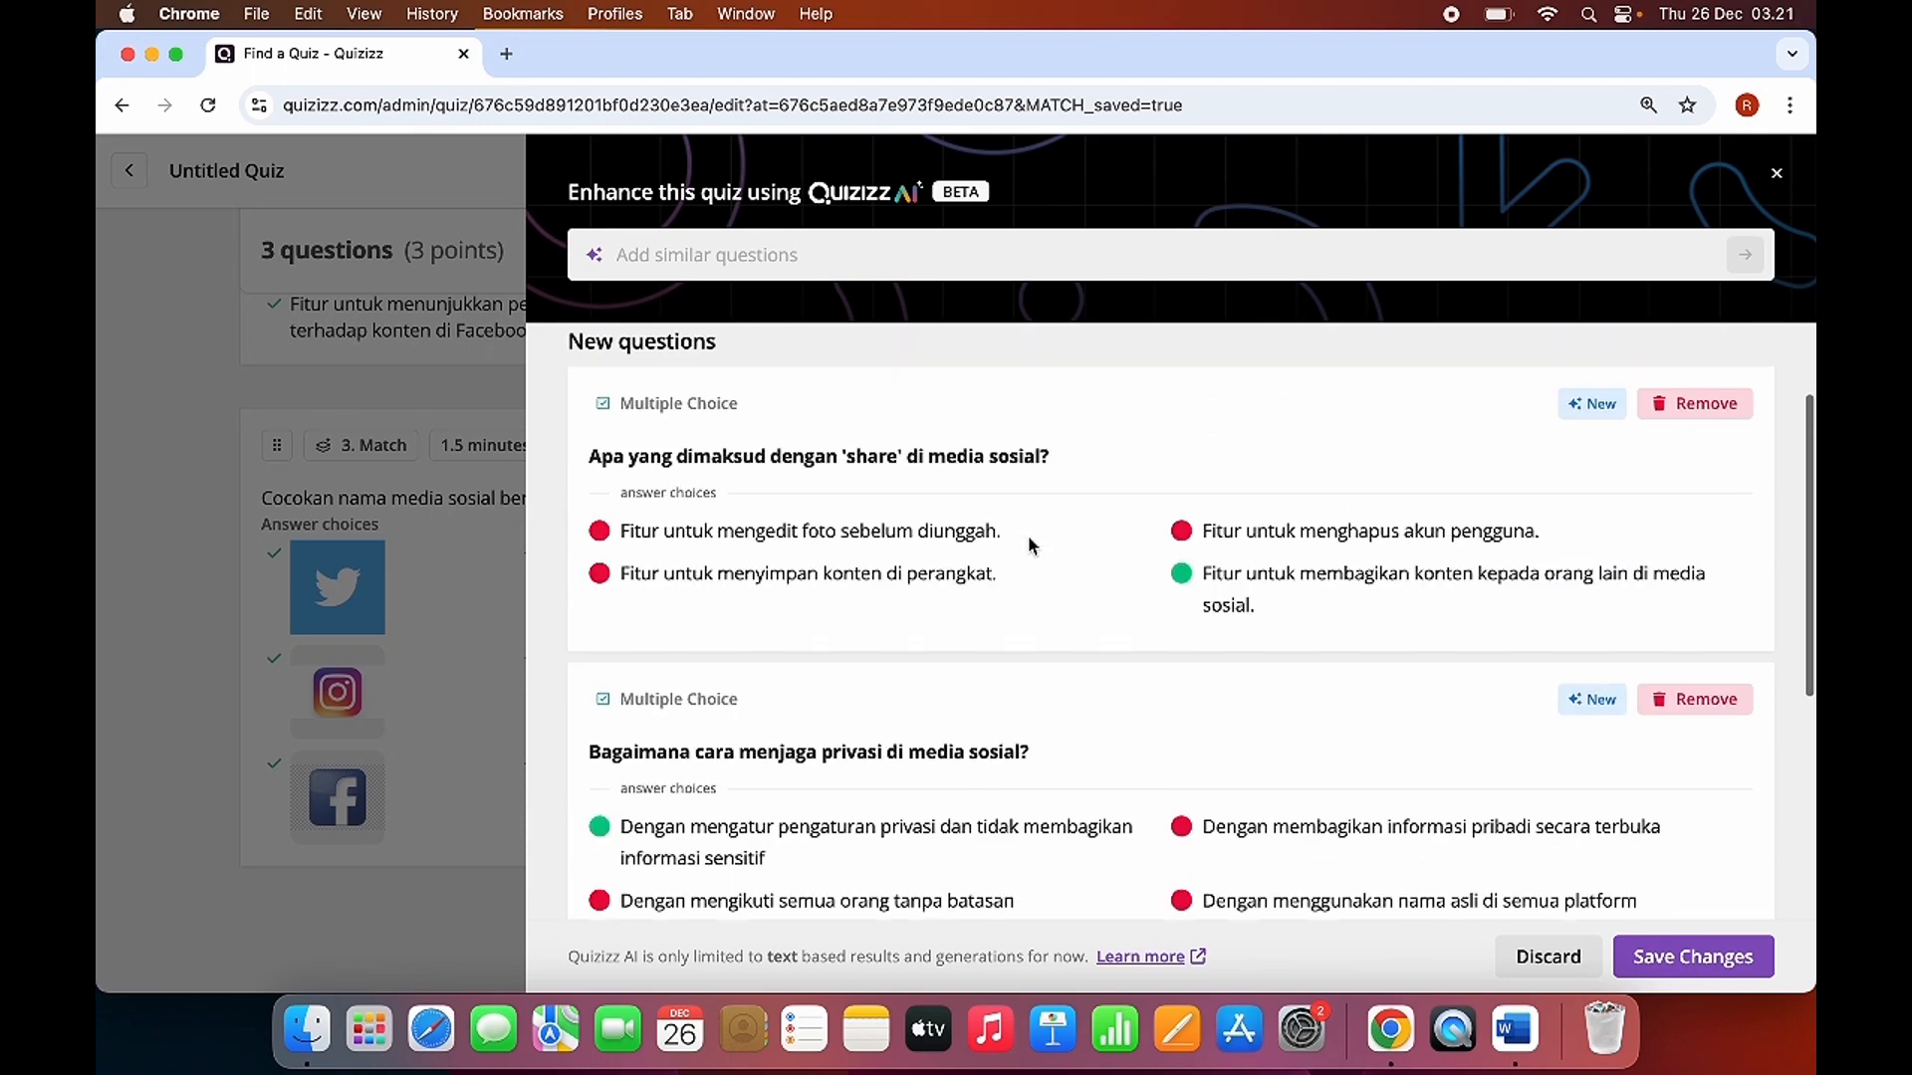
{"action": "scroll", "coordinate": [1067, 551], "scroll_direction": "down", "scroll_amount": 2}
{"action": "scroll", "coordinate": [1201, 566], "scroll_direction": "up", "scroll_amount": 3}
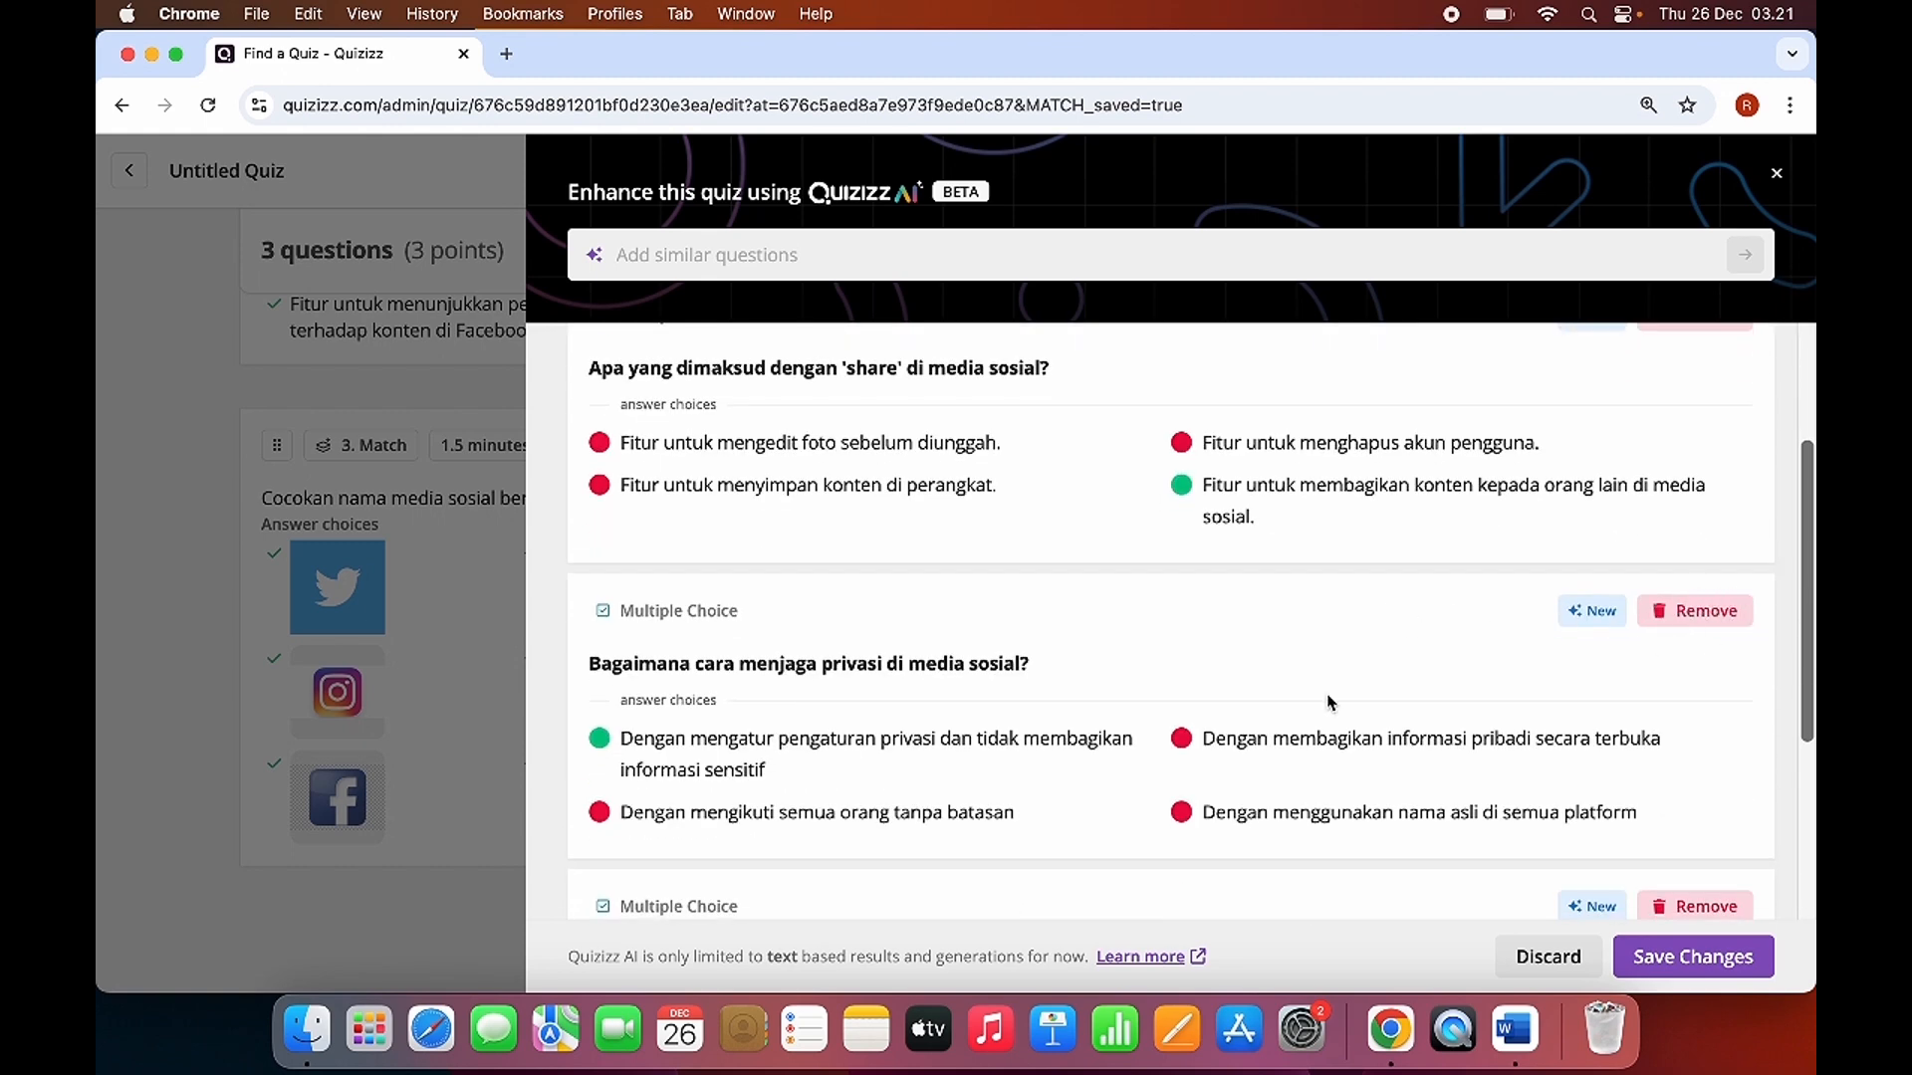
{"action": "scroll", "coordinate": [1328, 702], "scroll_direction": "down", "scroll_amount": 4}
{"action": "scroll", "coordinate": [1314, 609], "scroll_direction": "up", "scroll_amount": 3}
{"action": "scroll", "coordinate": [1394, 727], "scroll_direction": "down", "scroll_amount": 3}
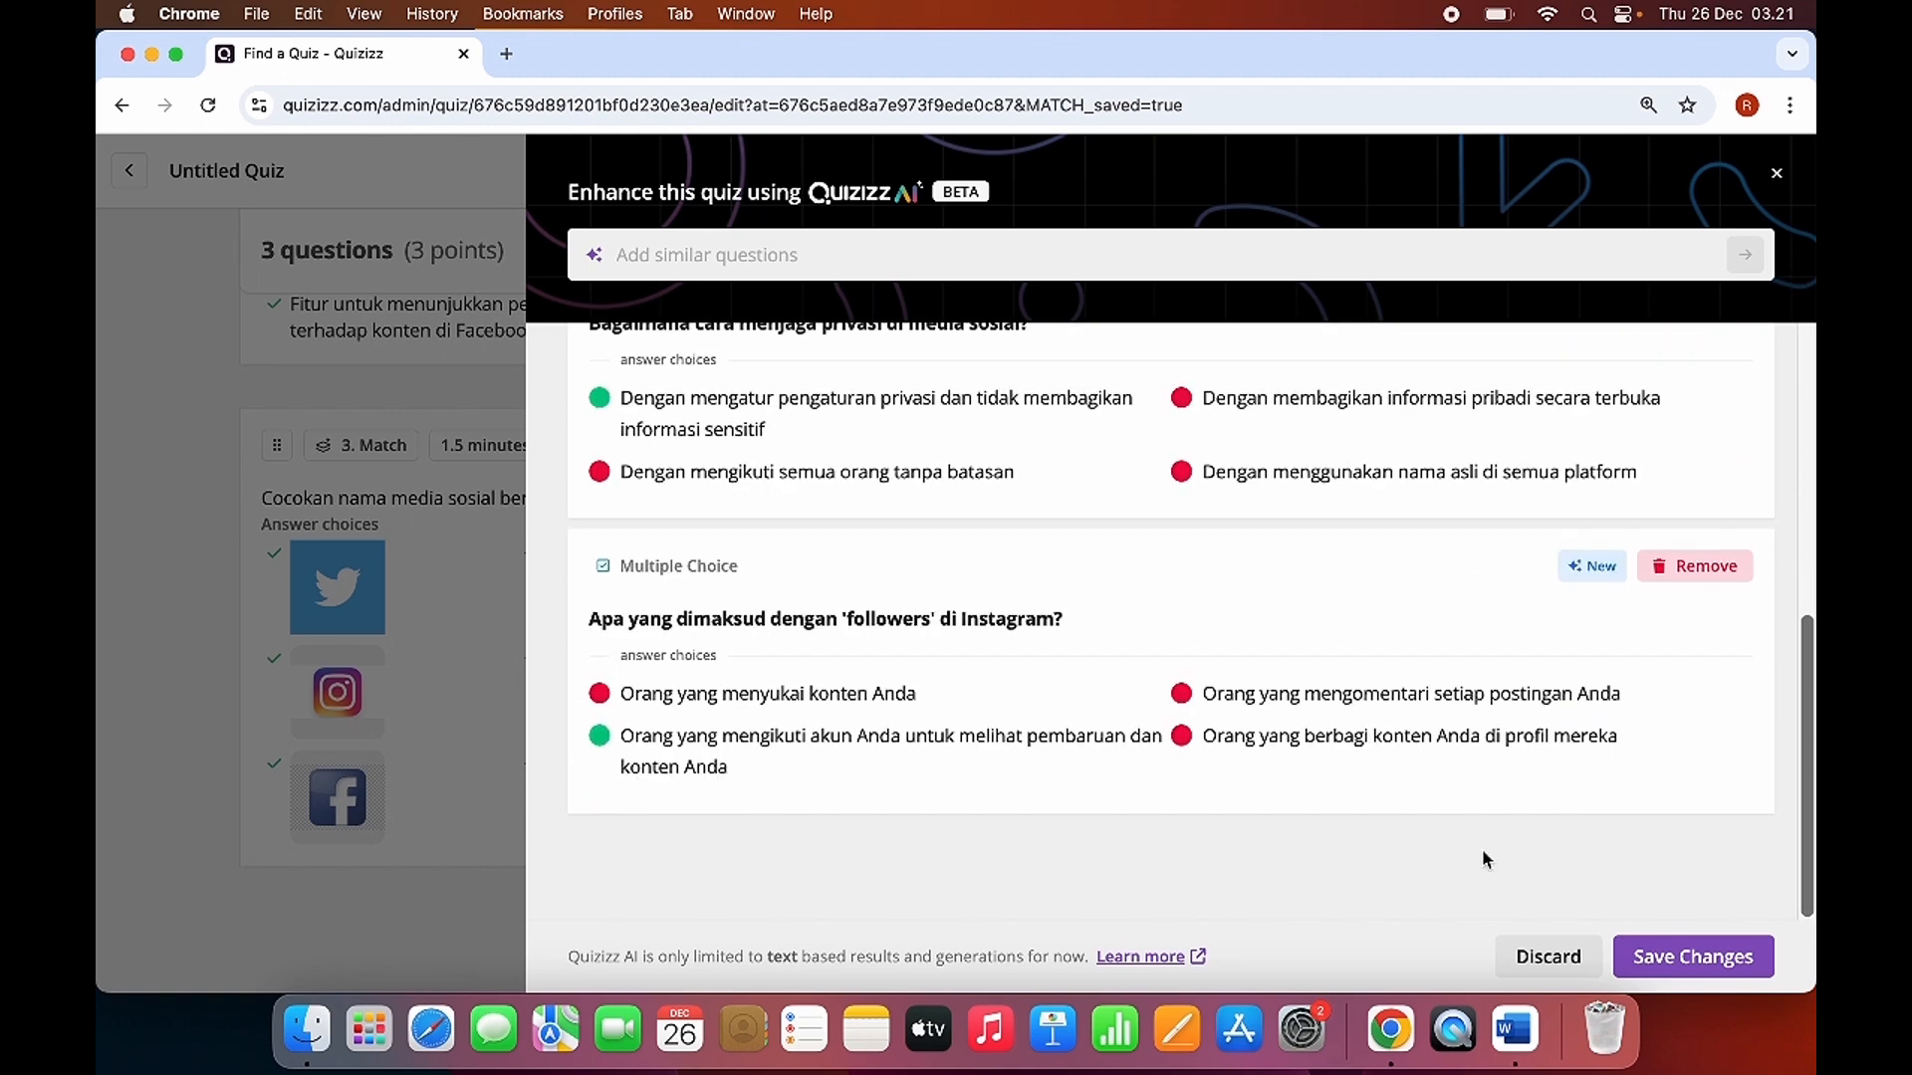
{"action": "left_click", "coordinate": [1674, 959]}
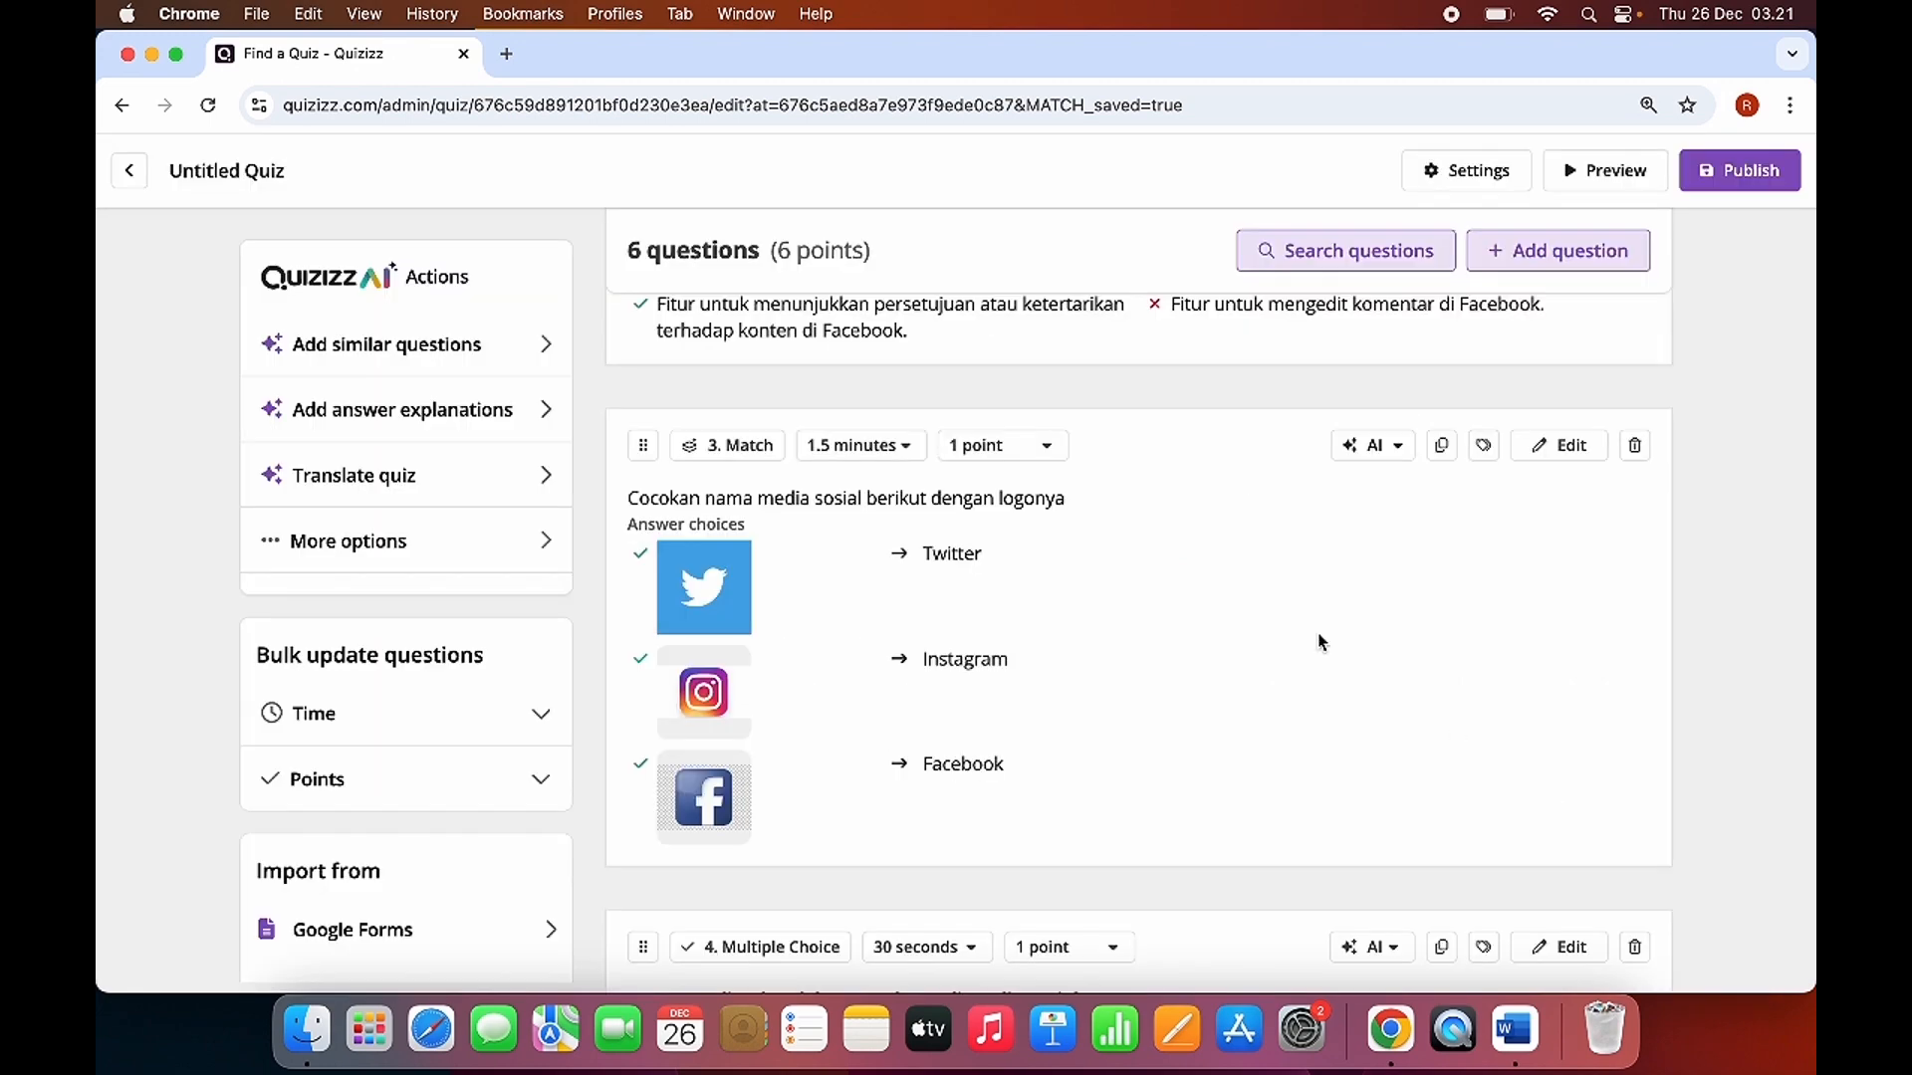
Look through the quiz's whole question list, from the first multiple-choice question to the newly added AI questions.
{"action": "scroll", "coordinate": [1255, 492], "scroll_direction": "up", "scroll_amount": 7}
{"action": "scroll", "coordinate": [1253, 498], "scroll_direction": "down", "scroll_amount": 10}
{"action": "scroll", "coordinate": [1210, 658], "scroll_direction": "up", "scroll_amount": 8}
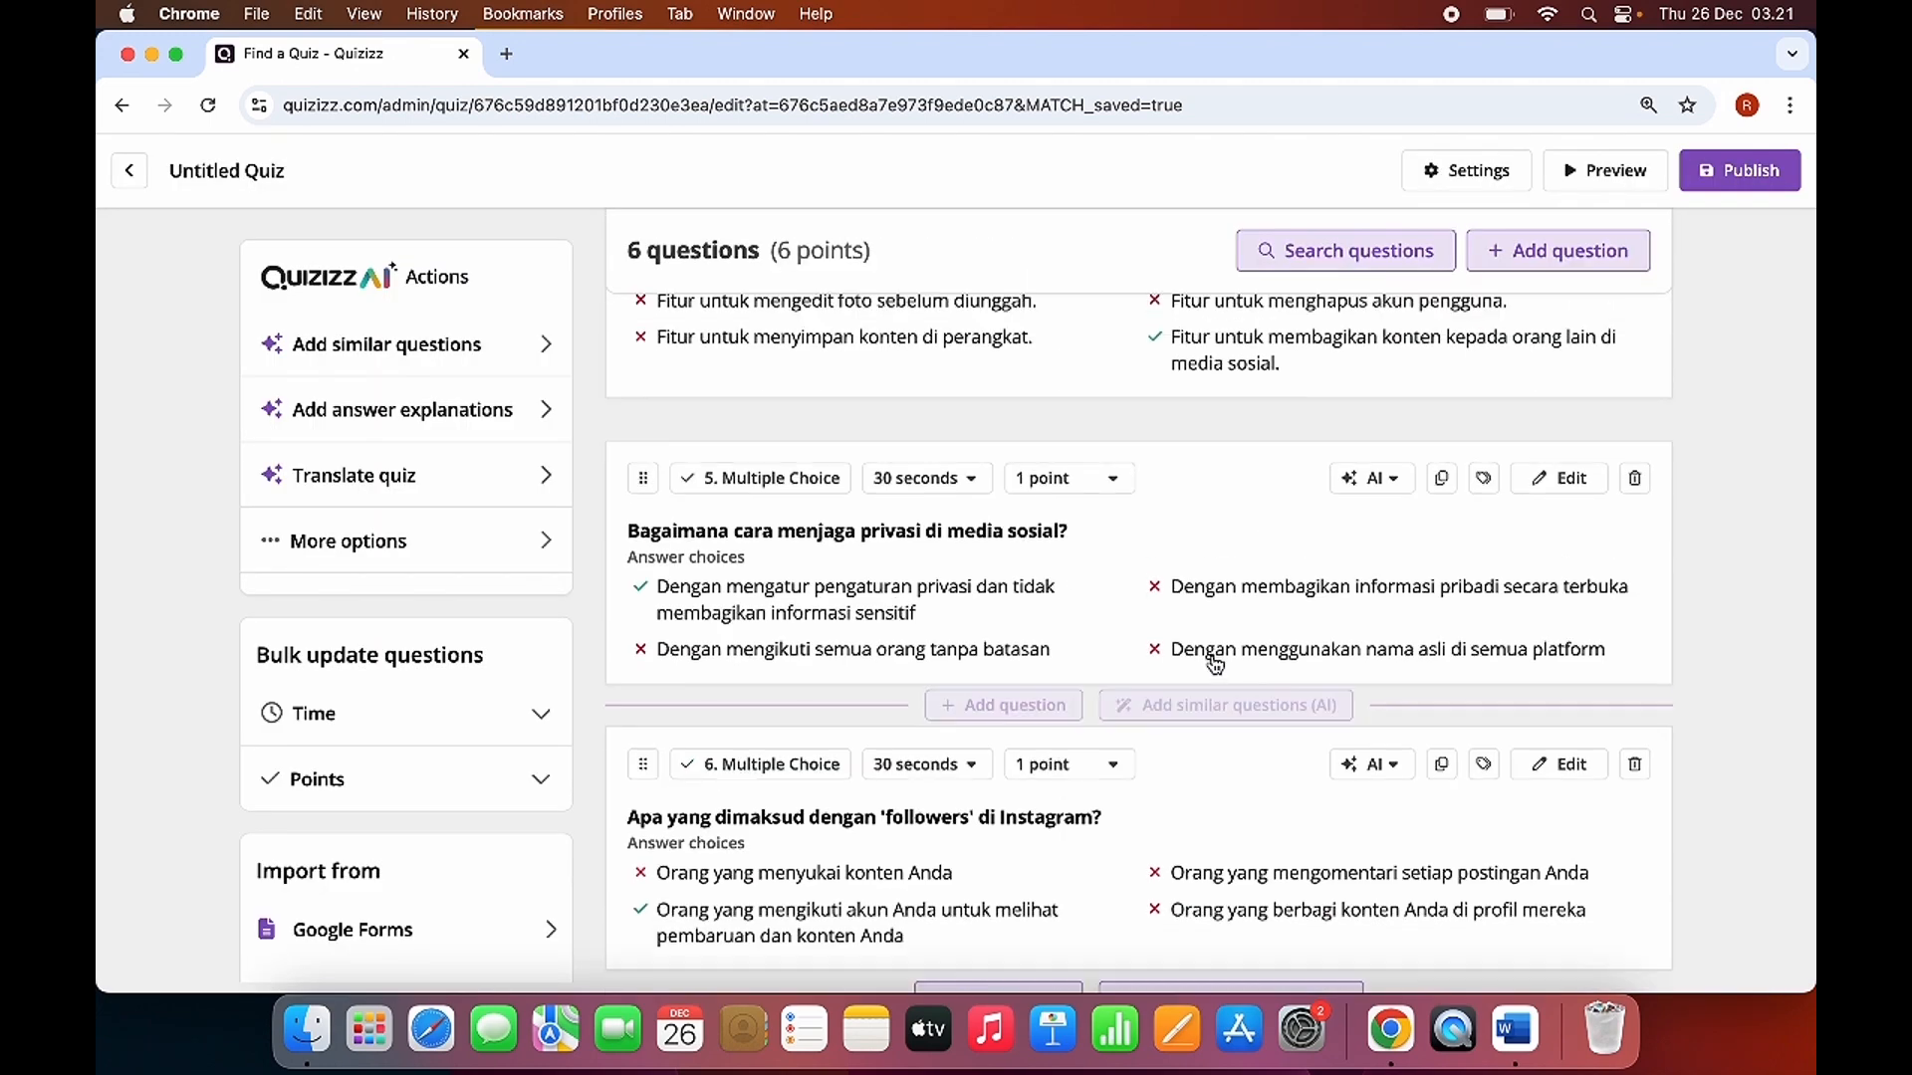
{"action": "scroll", "coordinate": [773, 424], "scroll_direction": "down", "scroll_amount": 2}
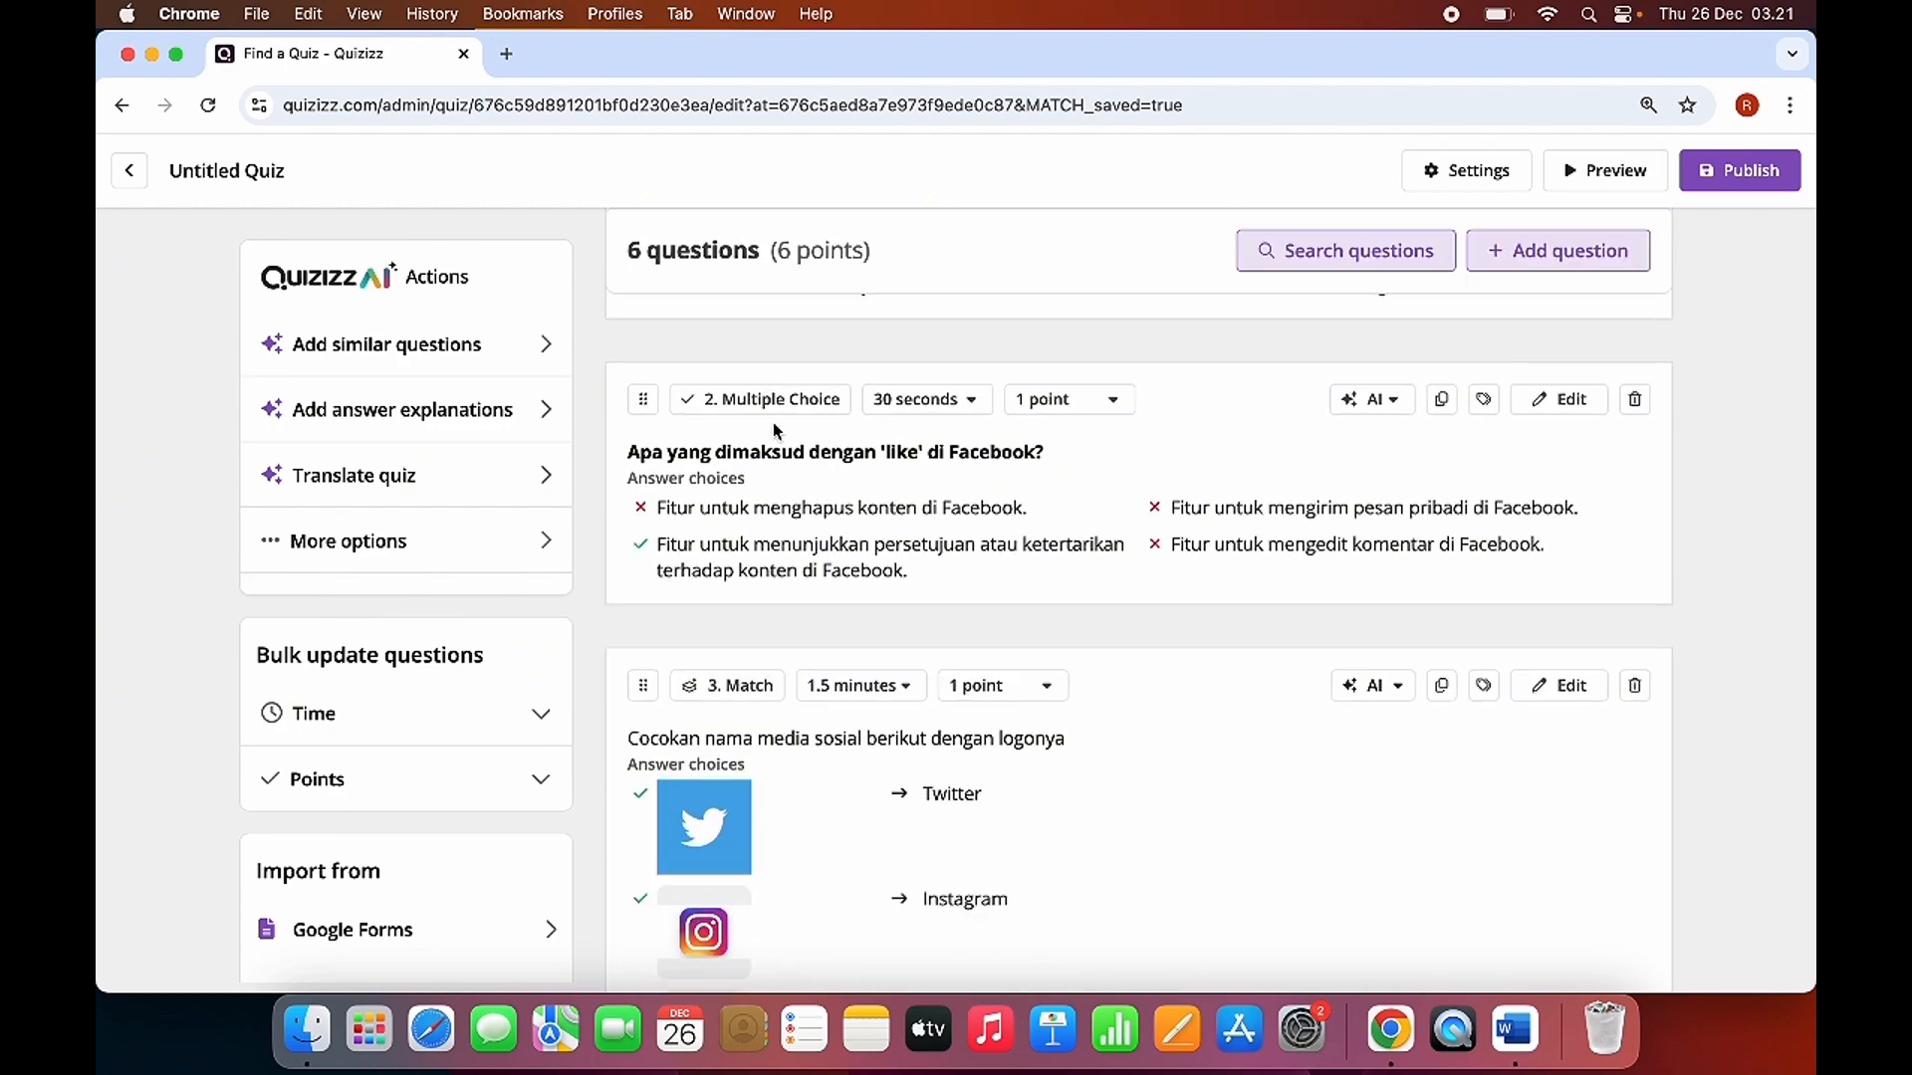
{"action": "scroll", "coordinate": [782, 438], "scroll_direction": "up", "scroll_amount": 4}
{"action": "scroll", "coordinate": [766, 597], "scroll_direction": "down", "scroll_amount": 1}
{"action": "scroll", "coordinate": [768, 568], "scroll_direction": "up", "scroll_amount": 1}
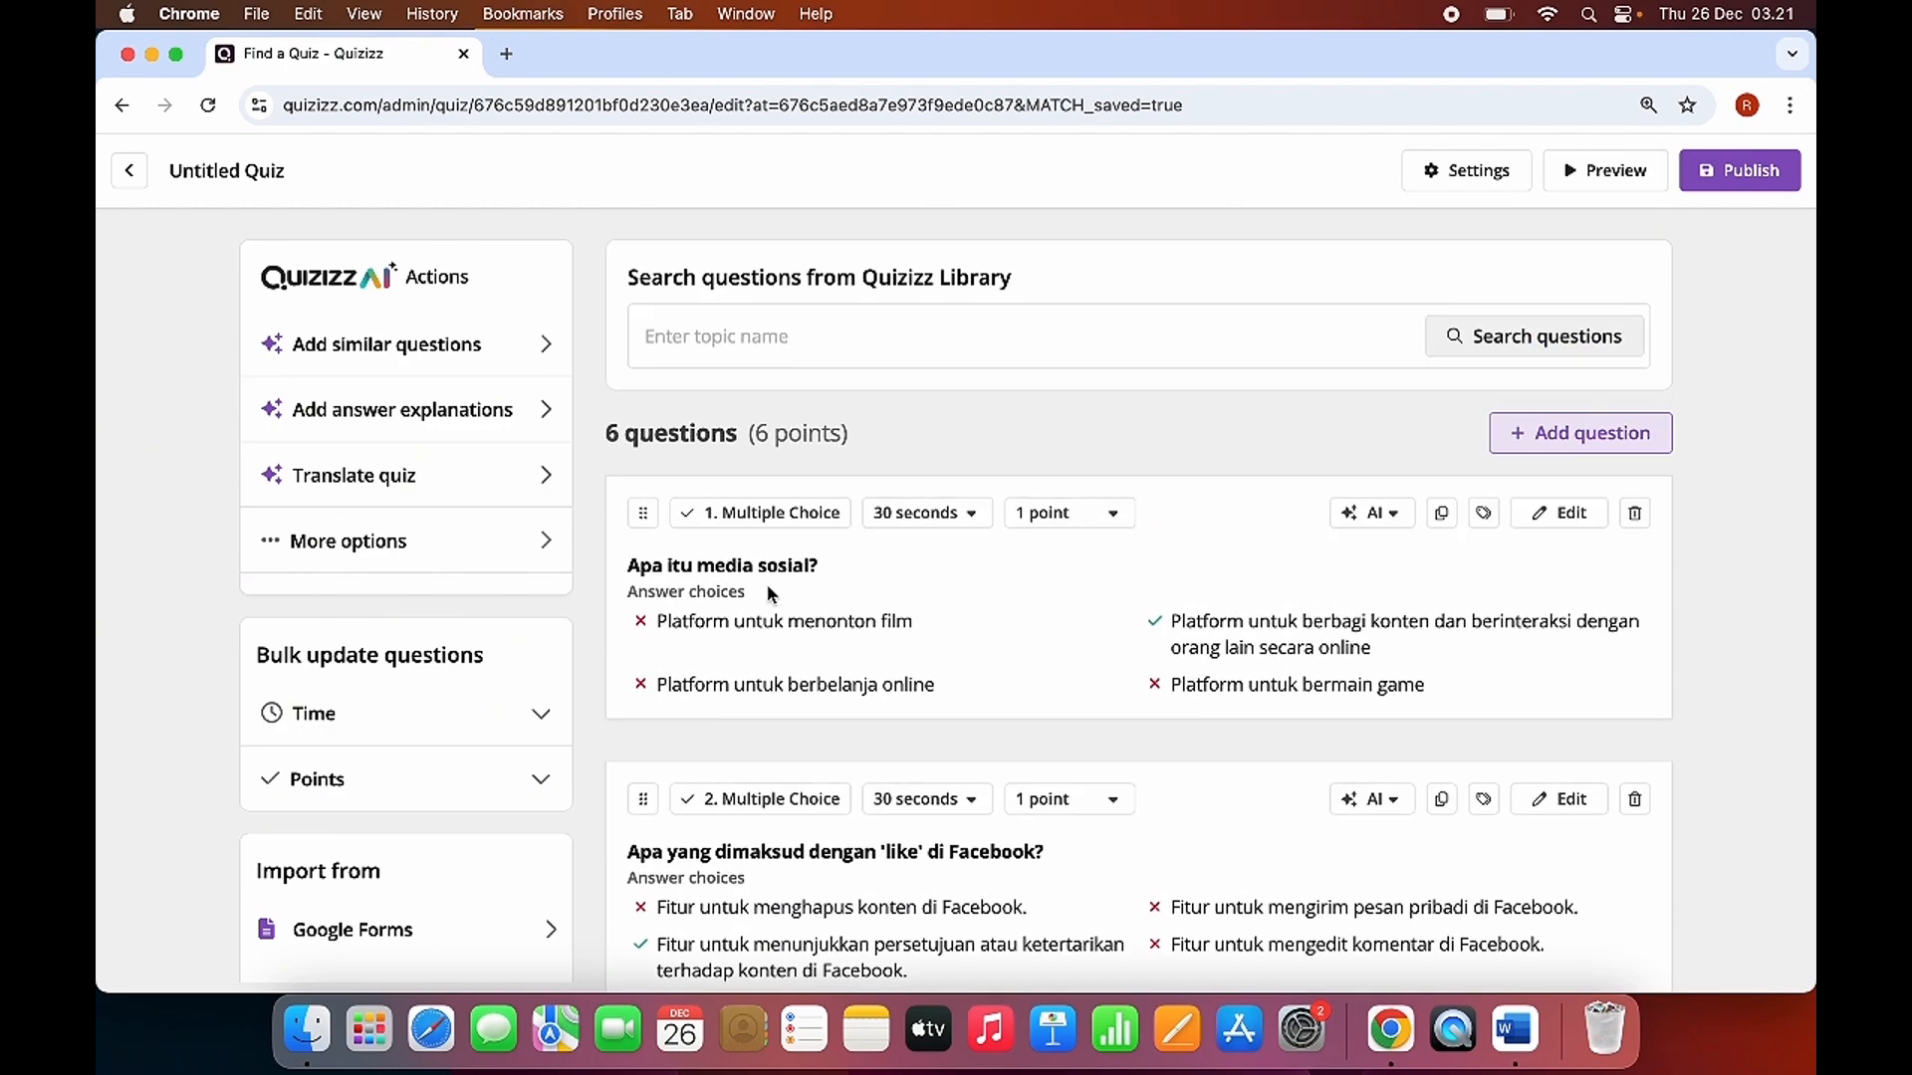
{"action": "scroll", "coordinate": [917, 751], "scroll_direction": "down", "scroll_amount": 12}
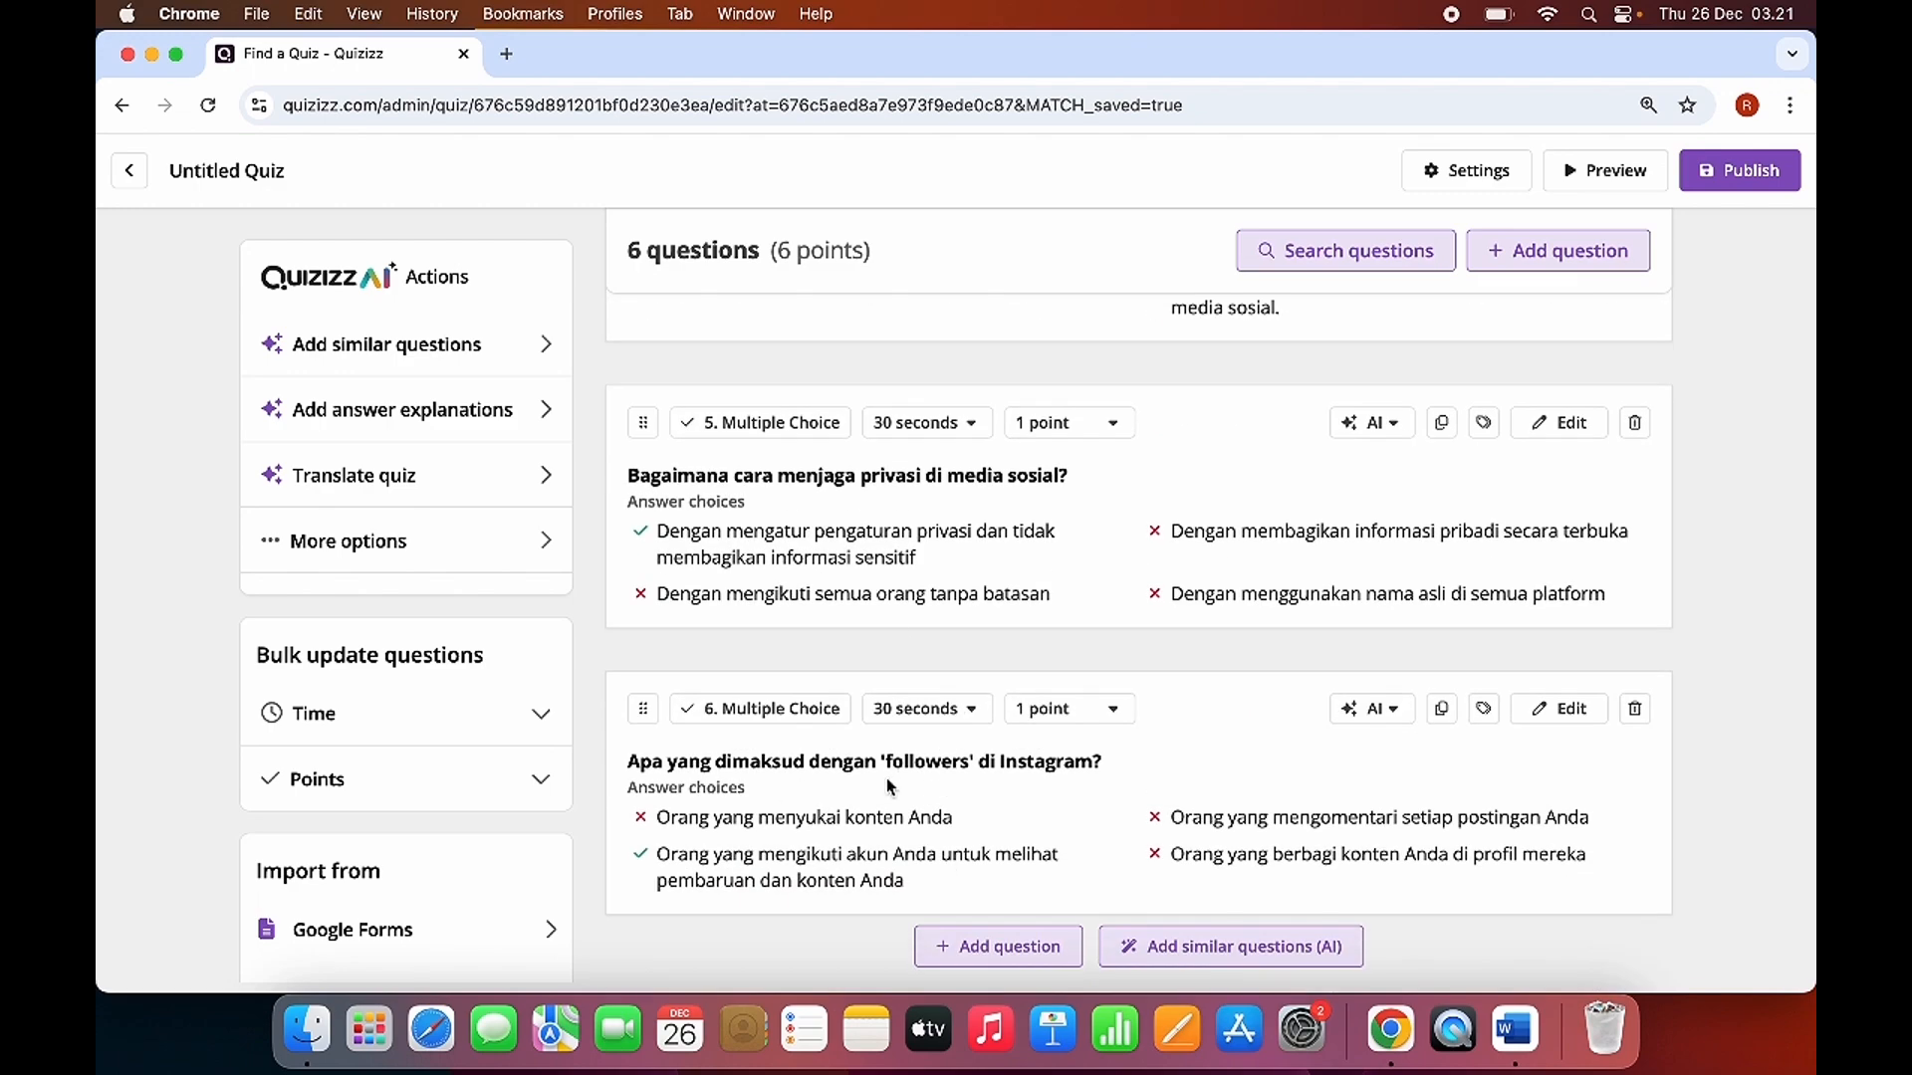
{"action": "scroll", "coordinate": [886, 784], "scroll_direction": "up", "scroll_amount": 10}
{"action": "scroll", "coordinate": [735, 454], "scroll_direction": "down", "scroll_amount": 3}
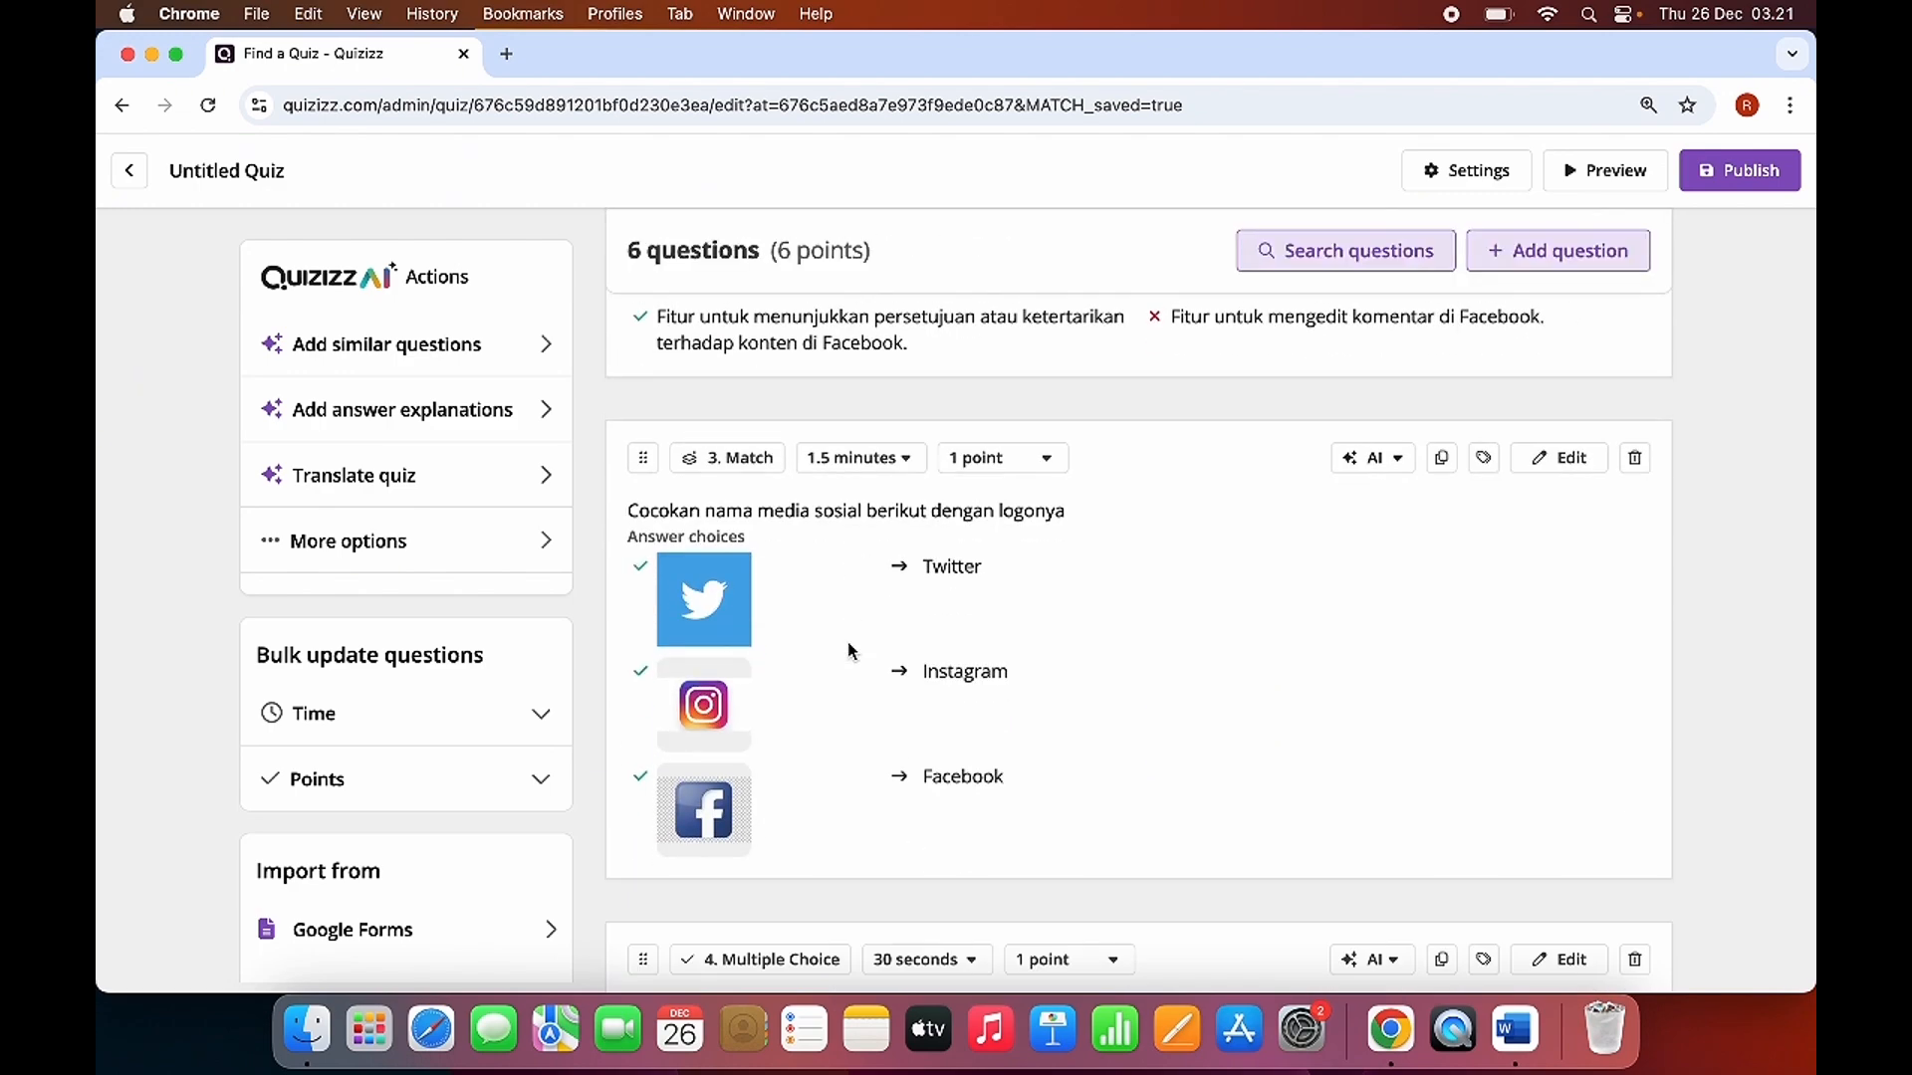
{"action": "scroll", "coordinate": [944, 809], "scroll_direction": "down", "scroll_amount": 10}
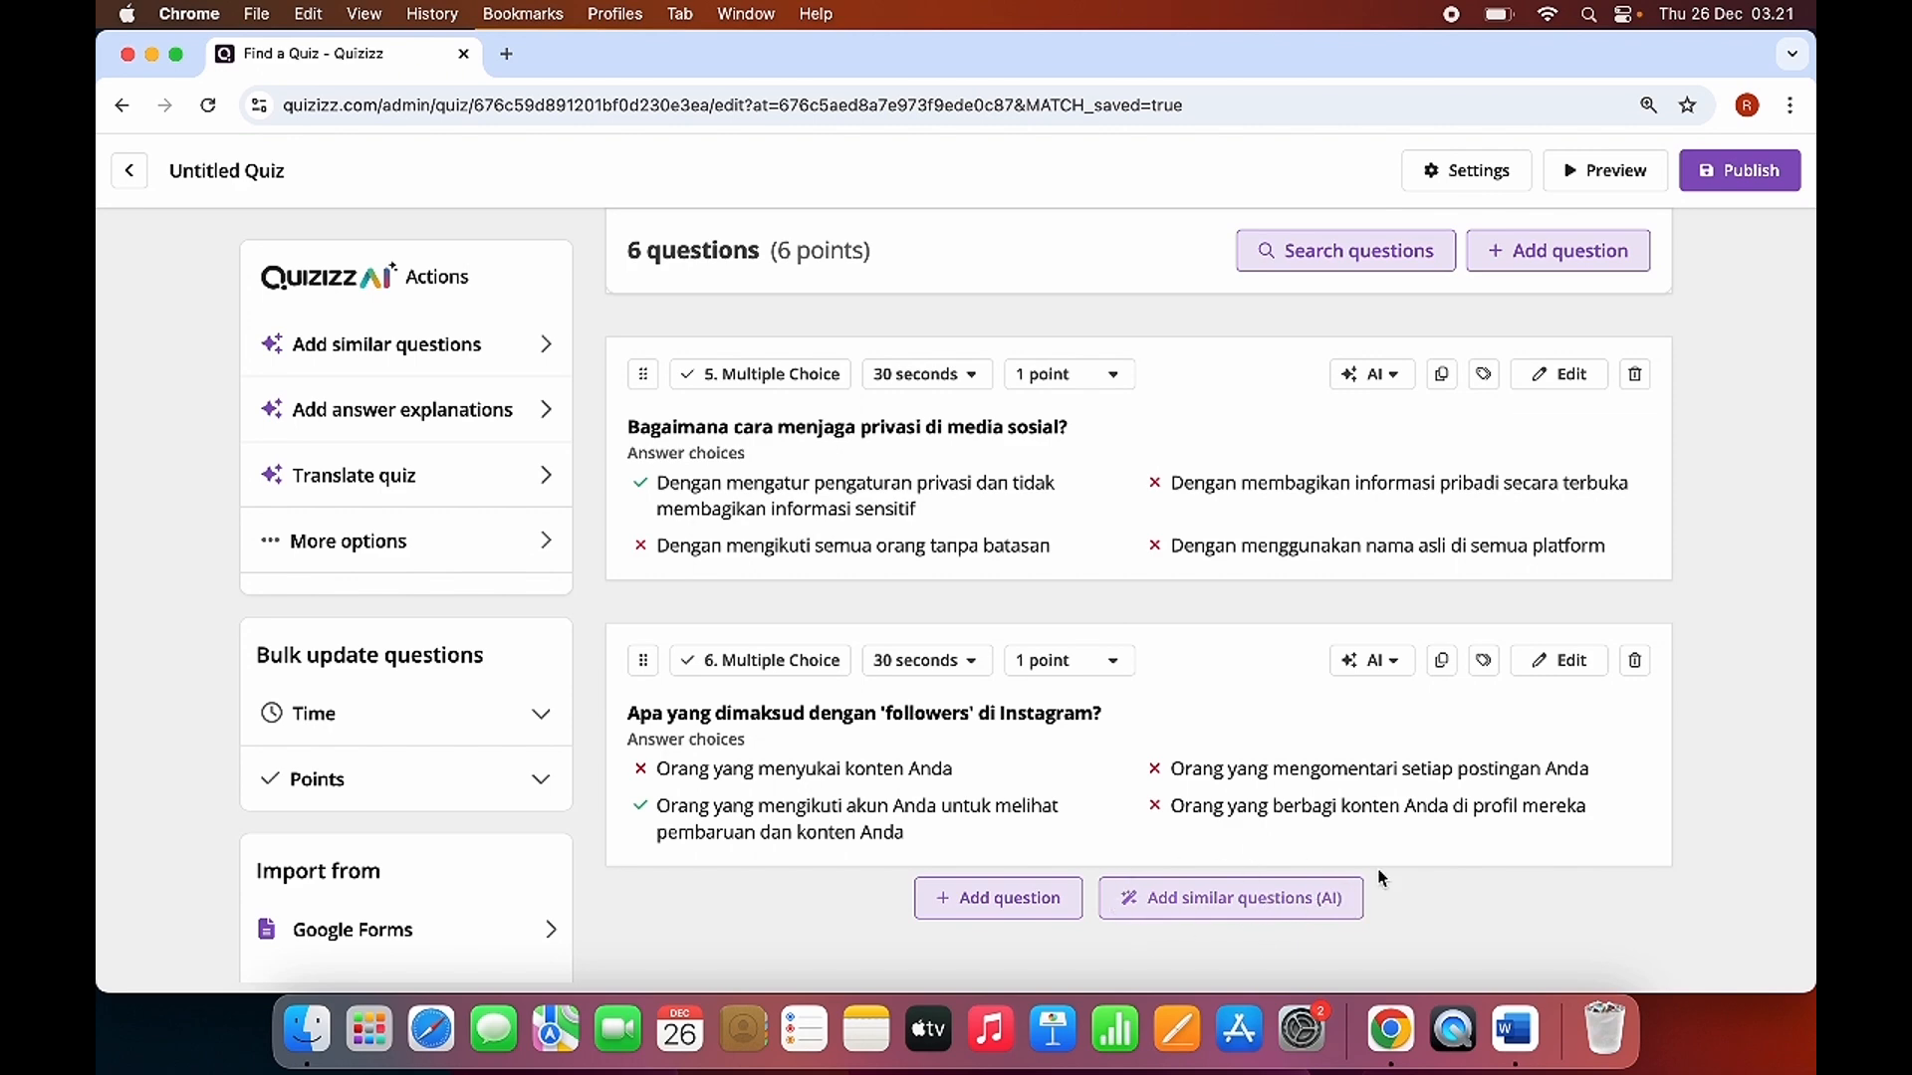
{"action": "scroll", "coordinate": [1061, 652], "scroll_direction": "up", "scroll_amount": 10}
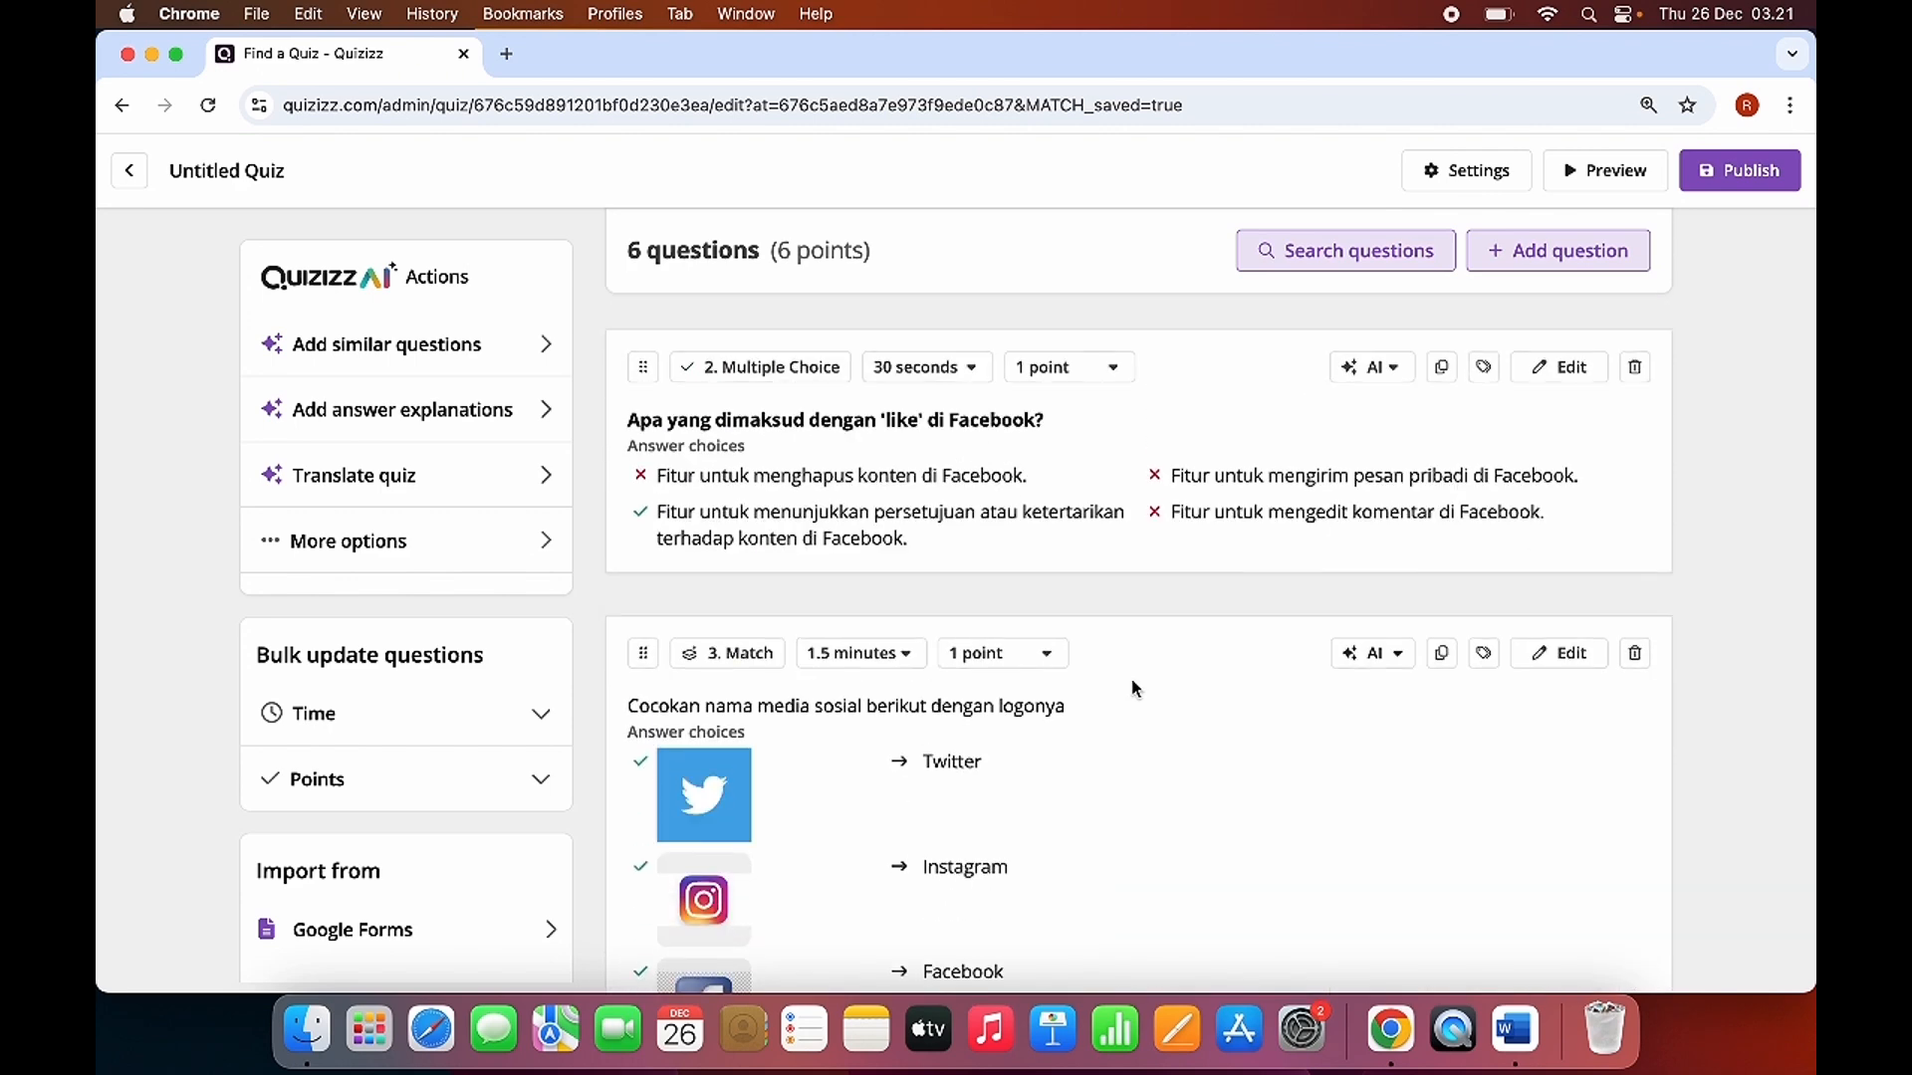
{"action": "scroll", "coordinate": [1132, 687], "scroll_direction": "up", "scroll_amount": 5}
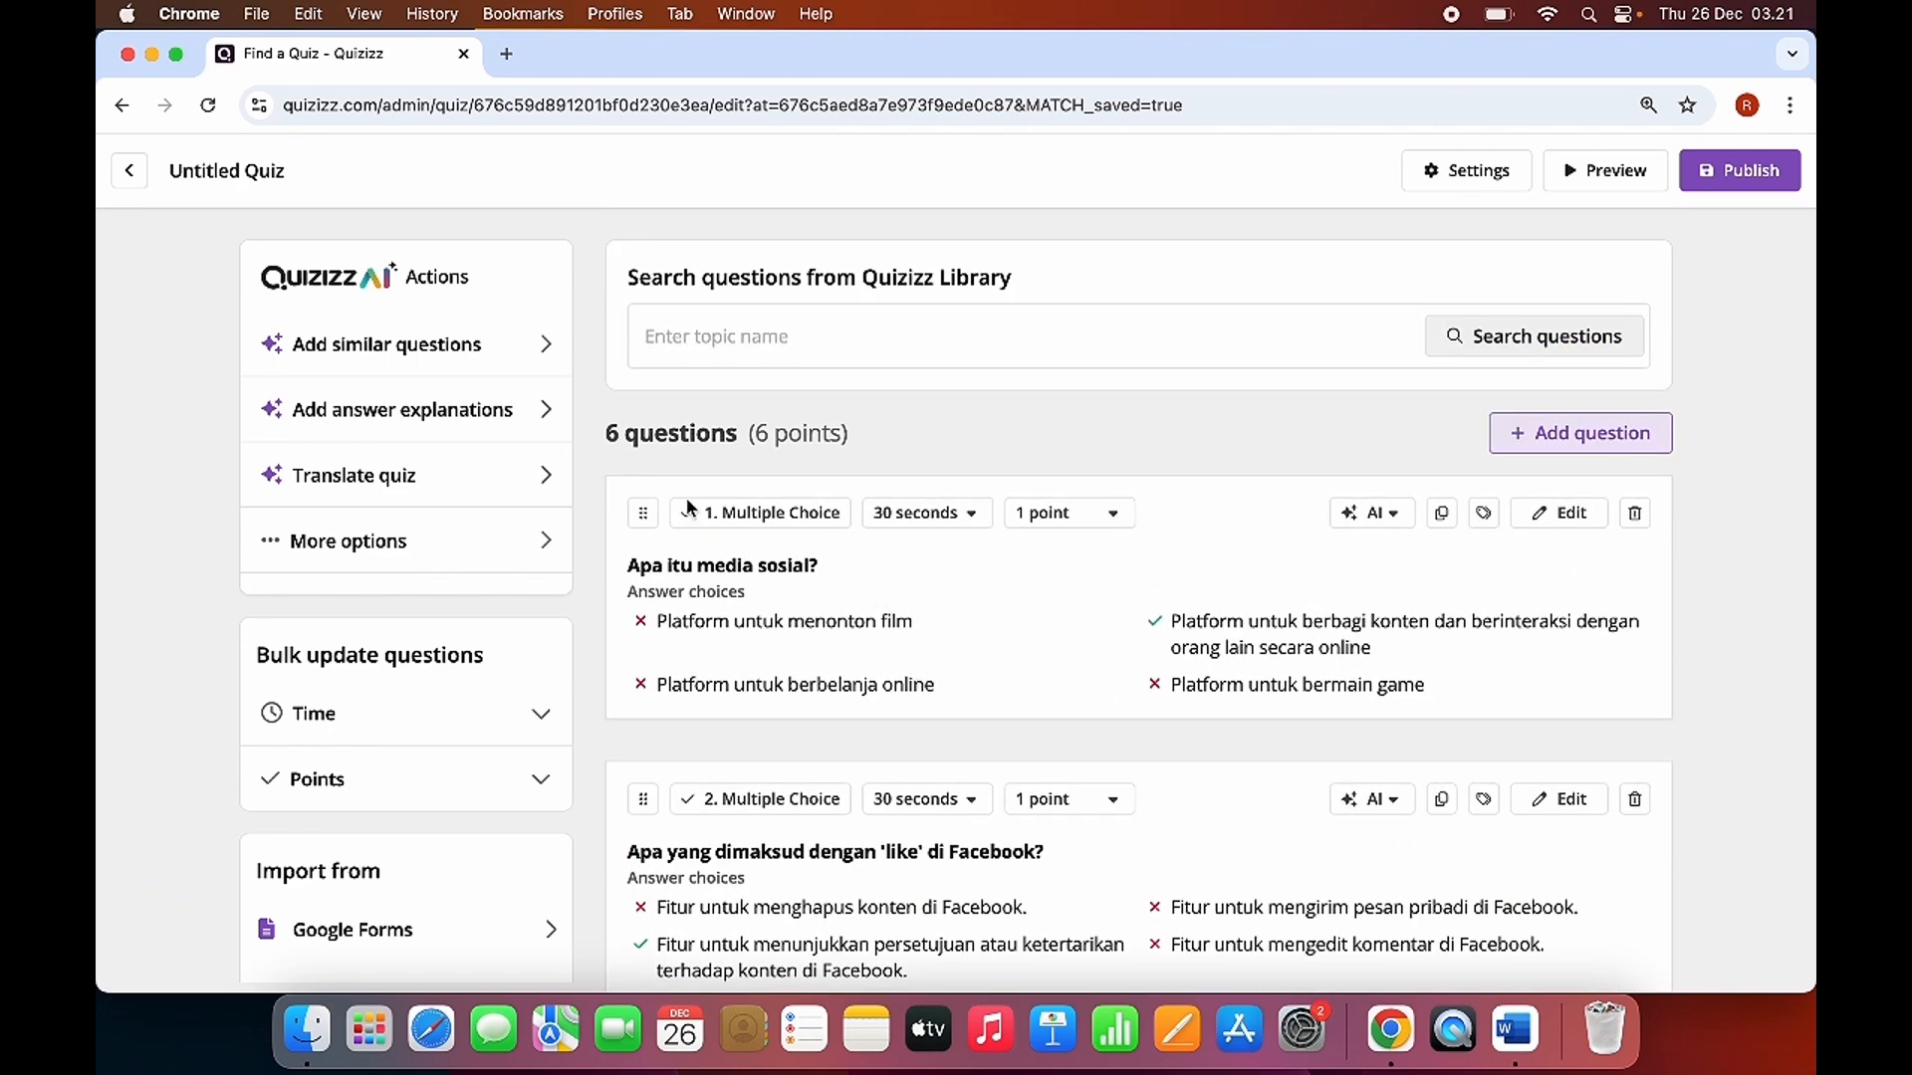
{"action": "scroll", "coordinate": [886, 766], "scroll_direction": "down", "scroll_amount": 15}
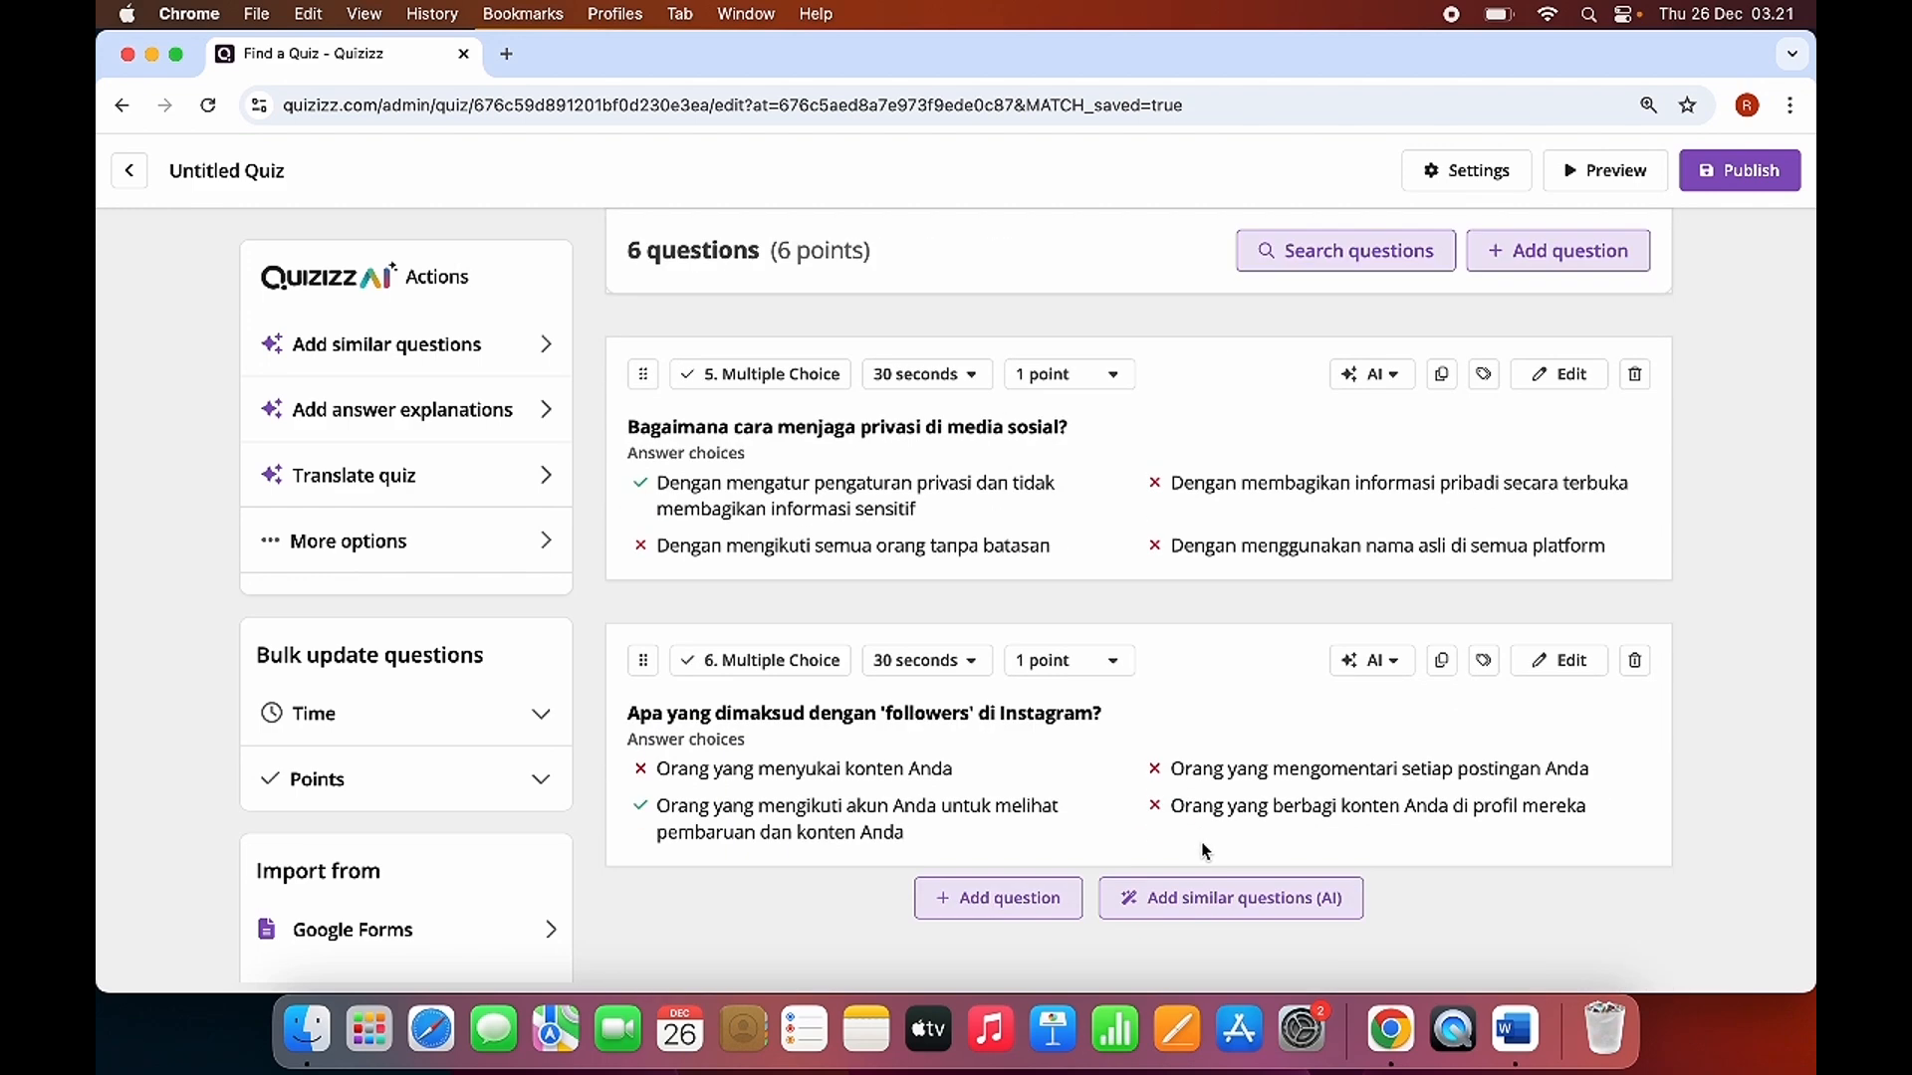
Generate more similar questions with AI after question 6 and review the new multiple-choice questions with their answer choices.
{"action": "left_click", "coordinate": [1203, 918]}
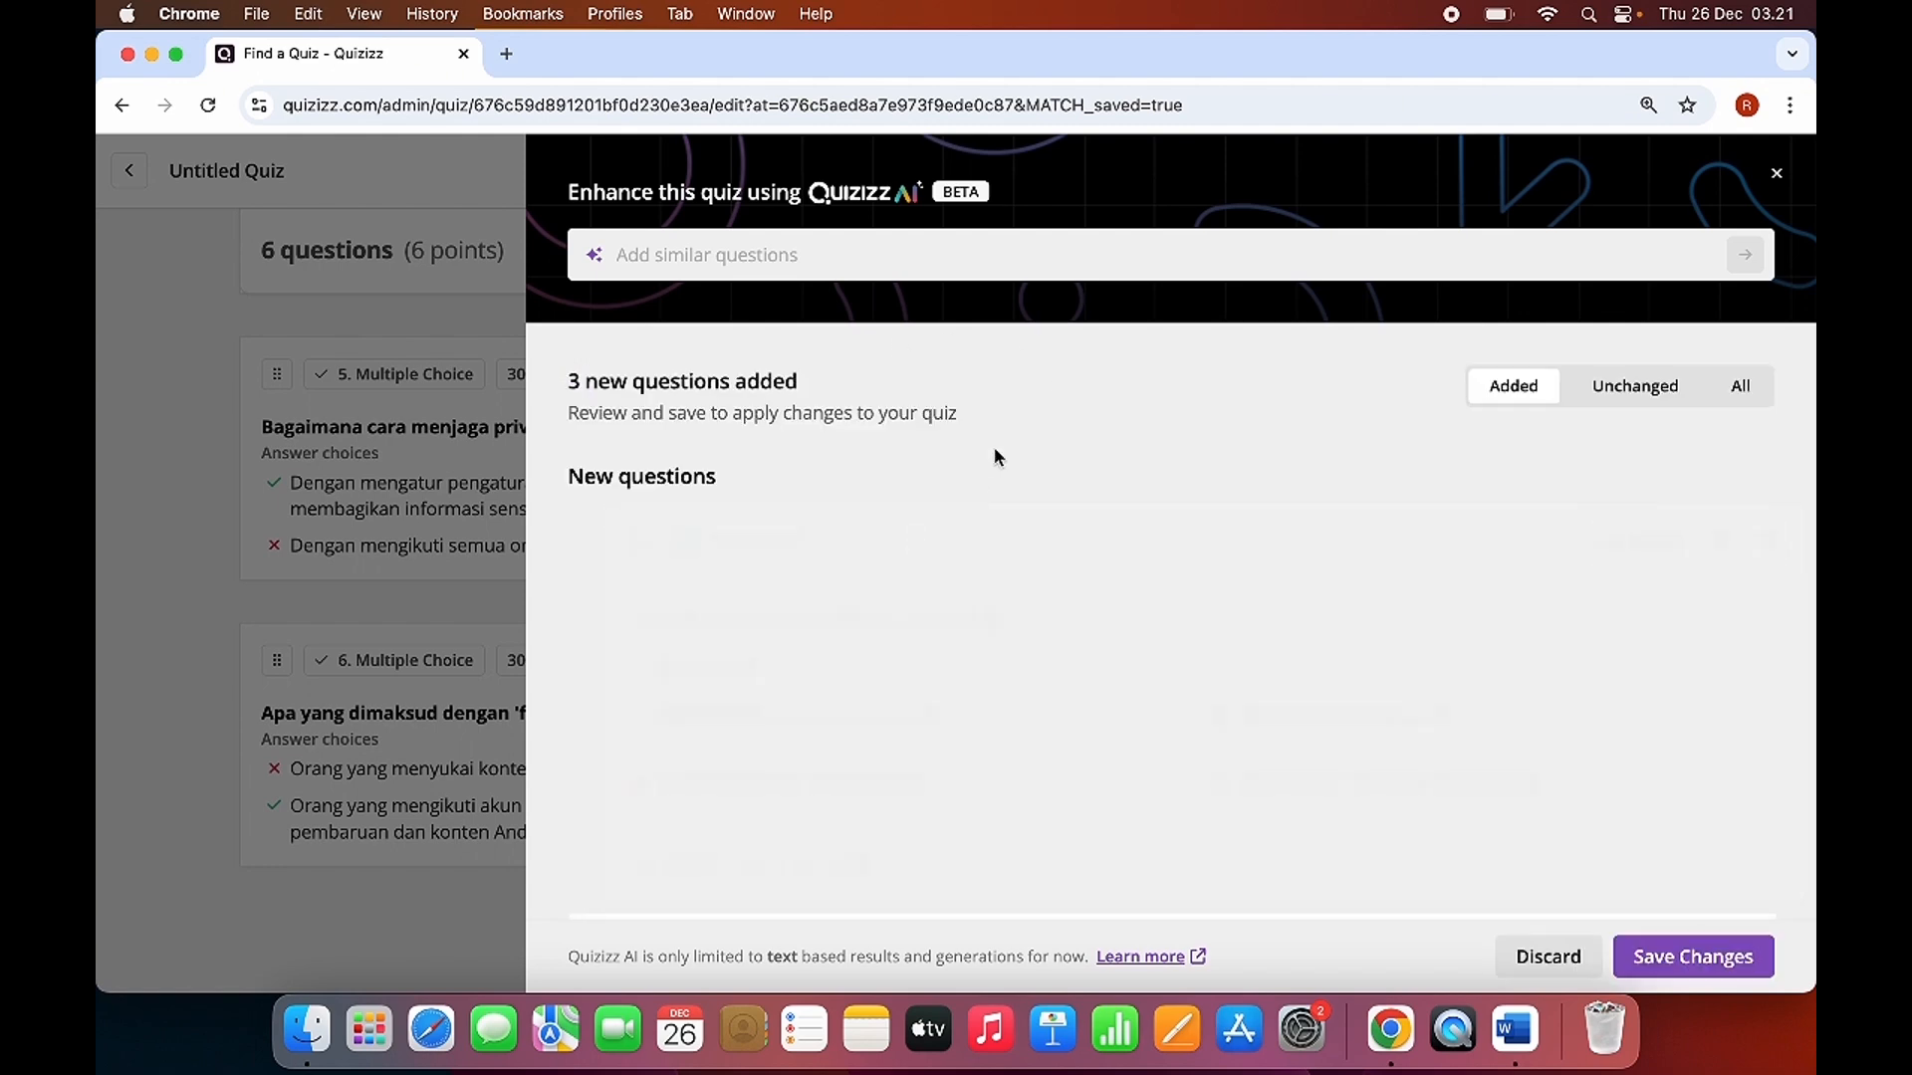
{"action": "scroll", "coordinate": [1053, 687], "scroll_direction": "down", "scroll_amount": 5}
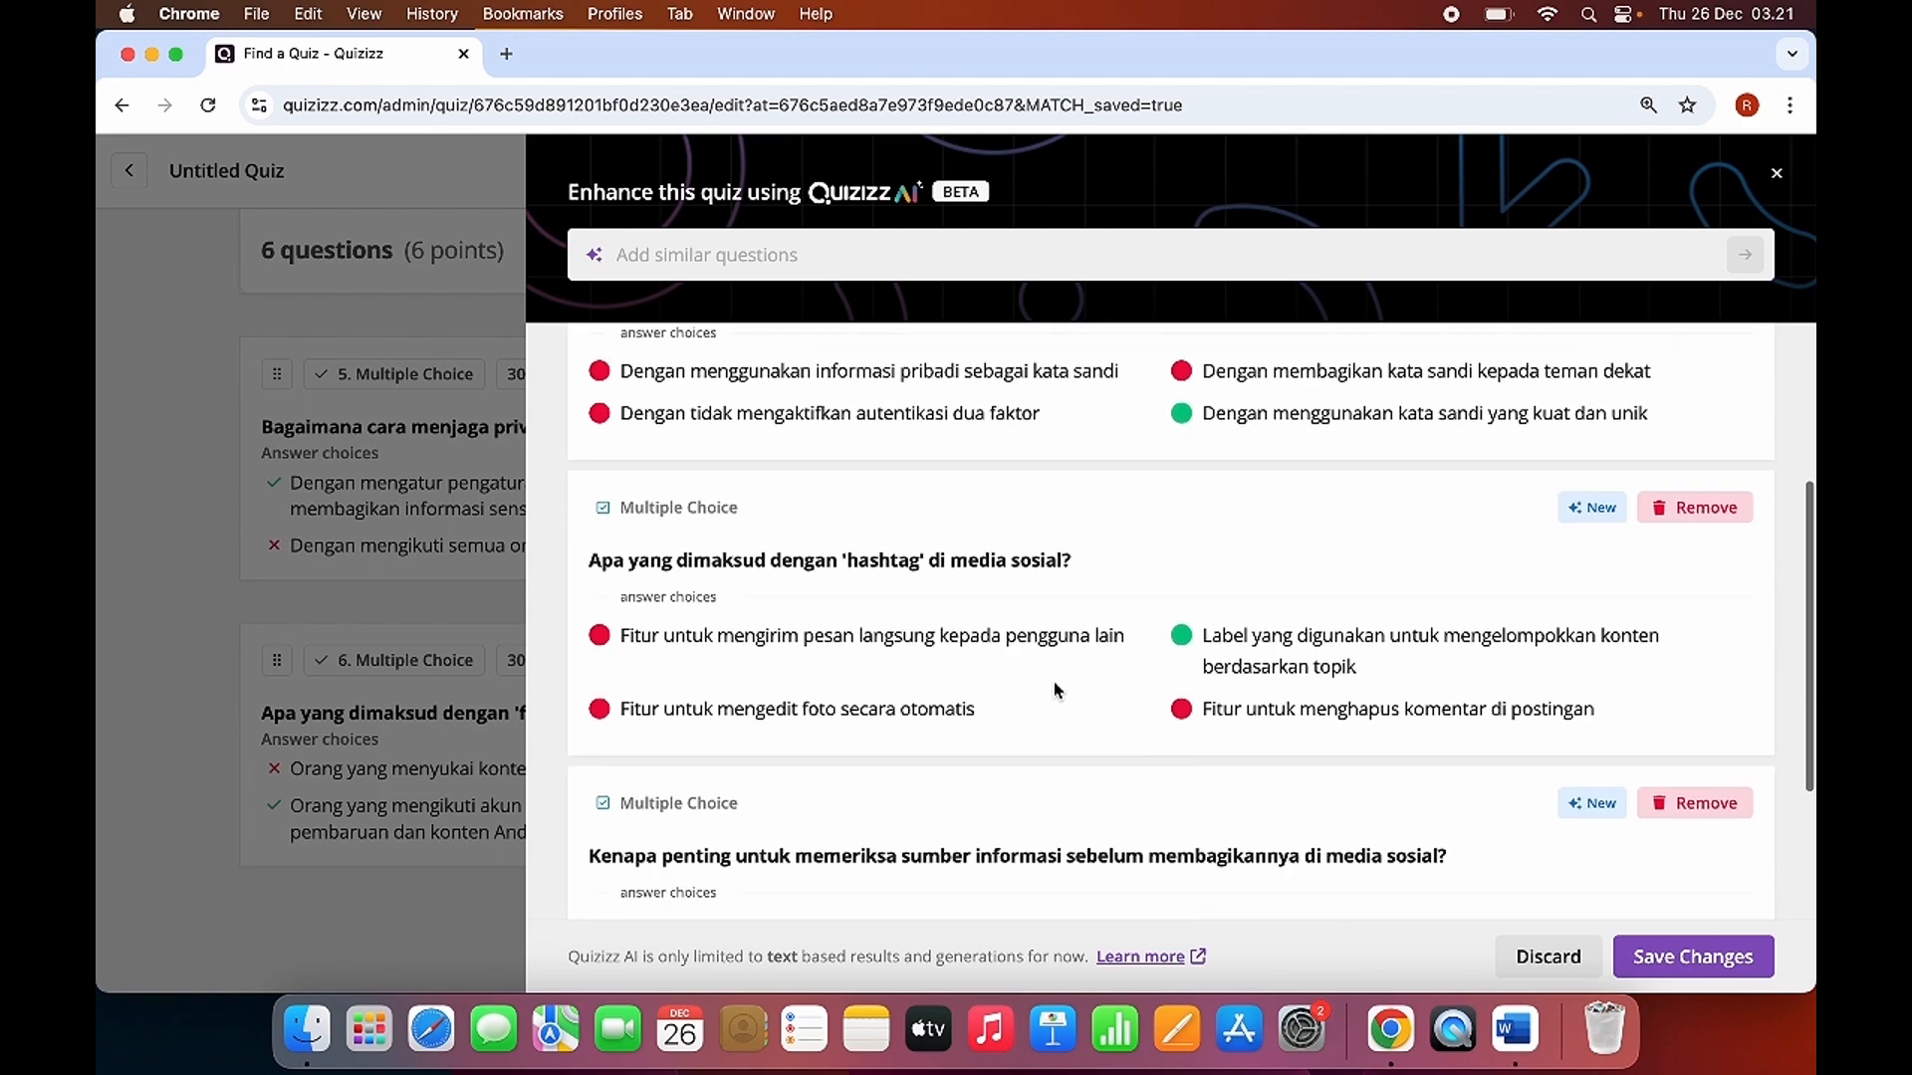
{"action": "scroll", "coordinate": [1058, 689], "scroll_direction": "down", "scroll_amount": 3}
{"action": "scroll", "coordinate": [1080, 733], "scroll_direction": "up", "scroll_amount": 5}
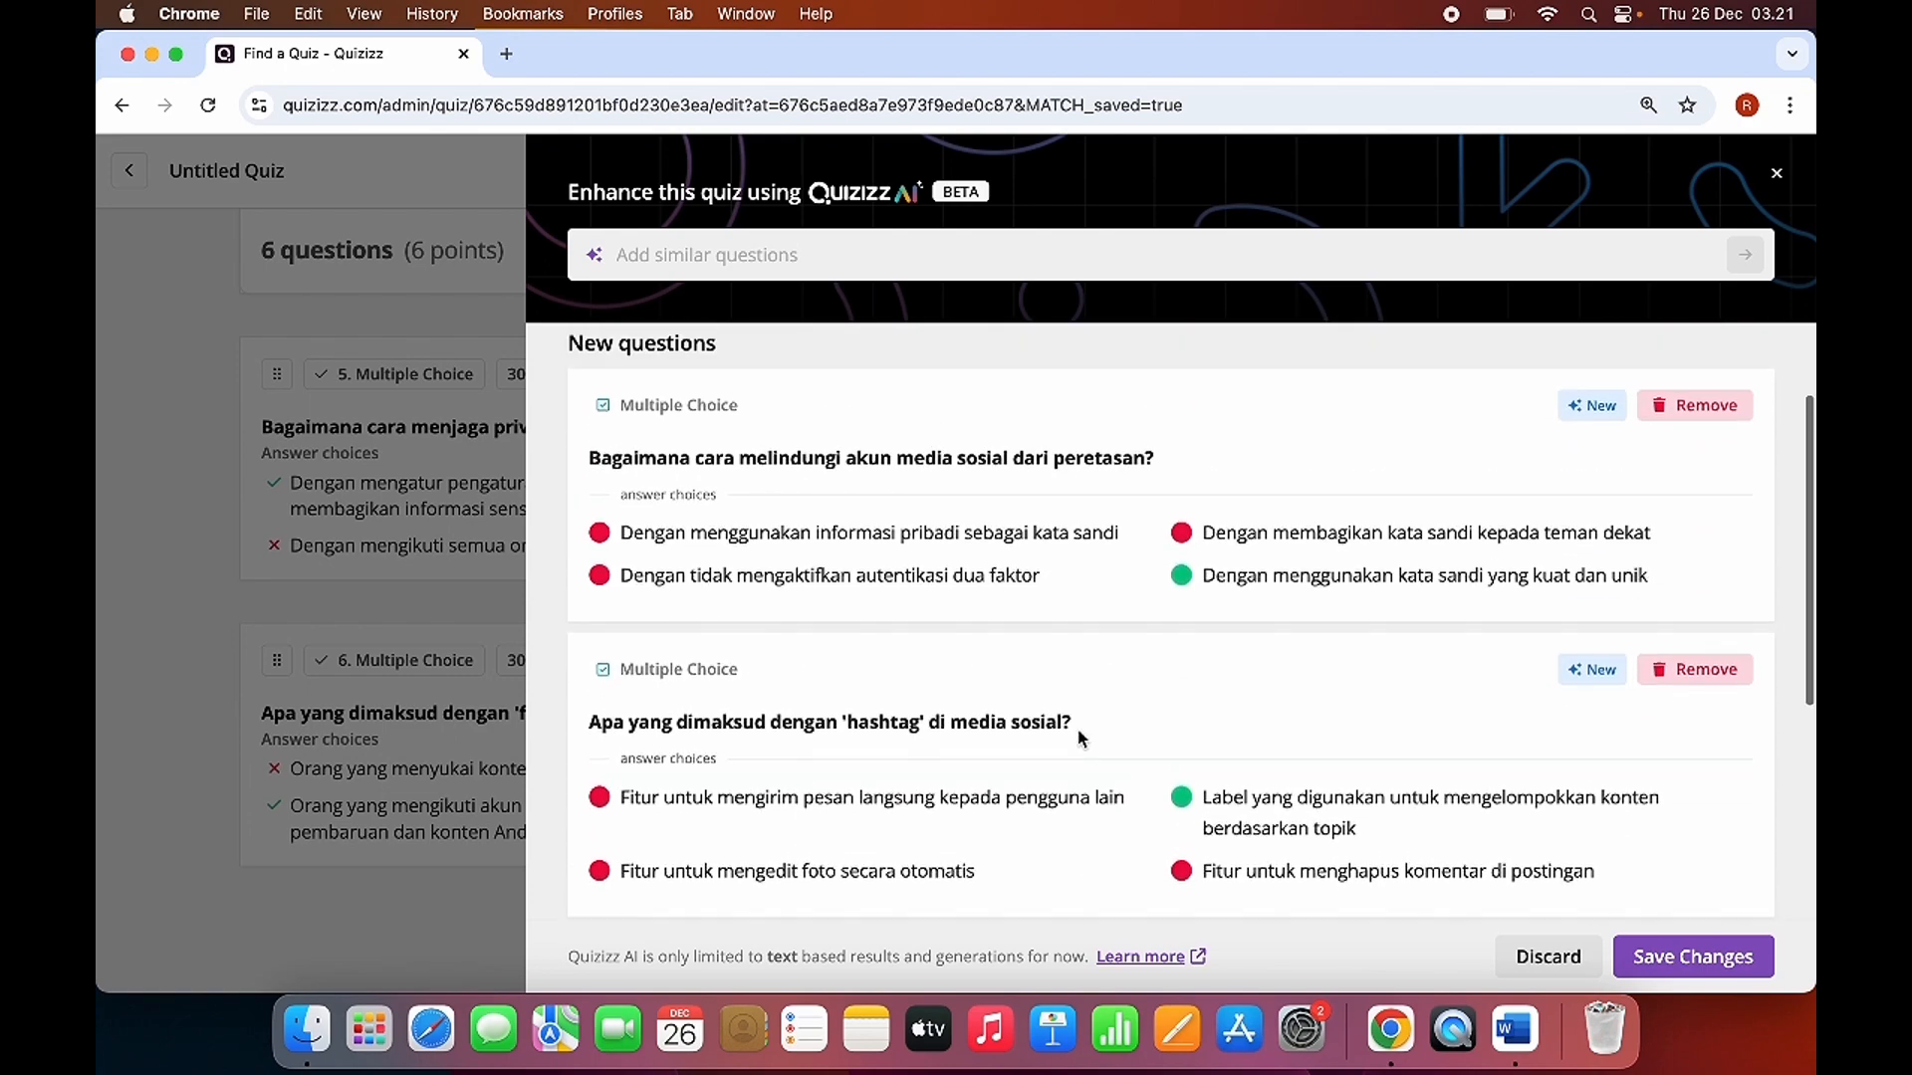
{"action": "scroll", "coordinate": [1080, 737], "scroll_direction": "down", "scroll_amount": 4}
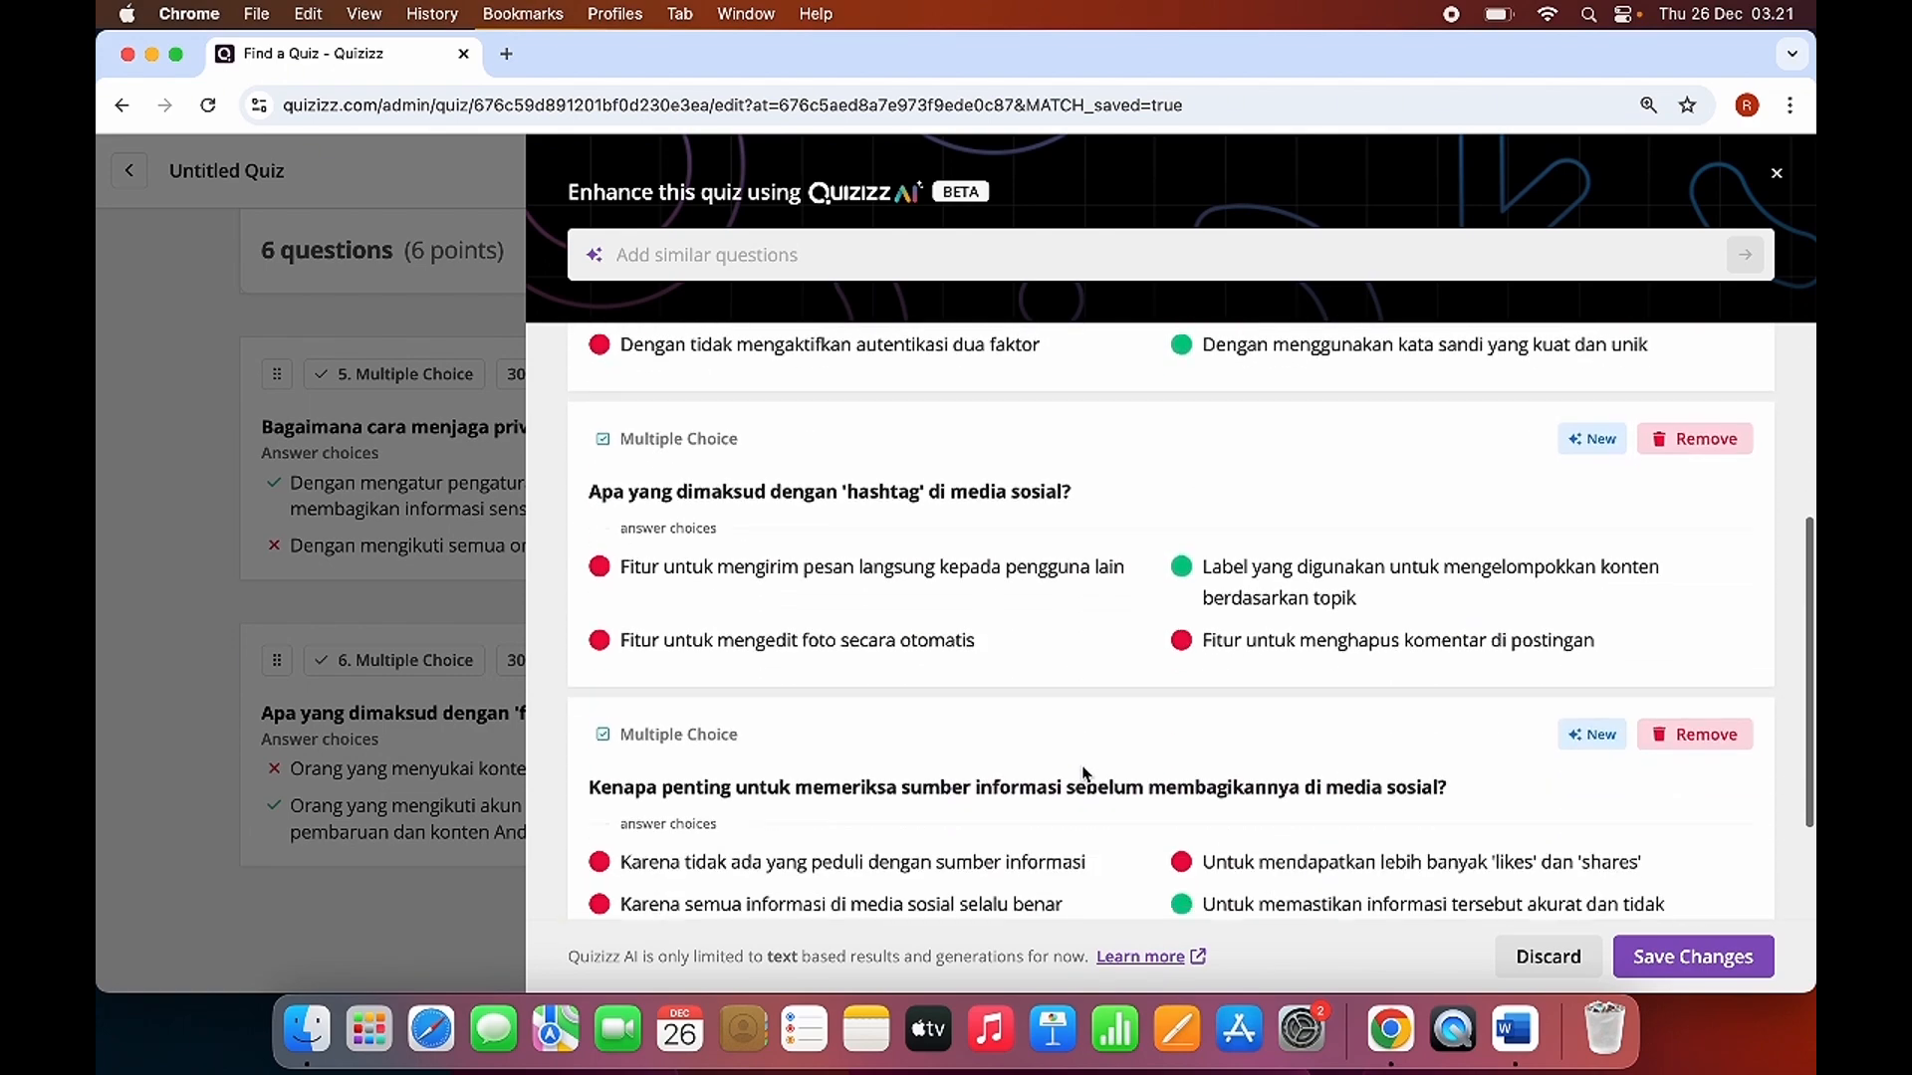
{"action": "scroll", "coordinate": [1083, 773], "scroll_direction": "down", "scroll_amount": 2}
{"action": "scroll", "coordinate": [1434, 678], "scroll_direction": "up", "scroll_amount": 5}
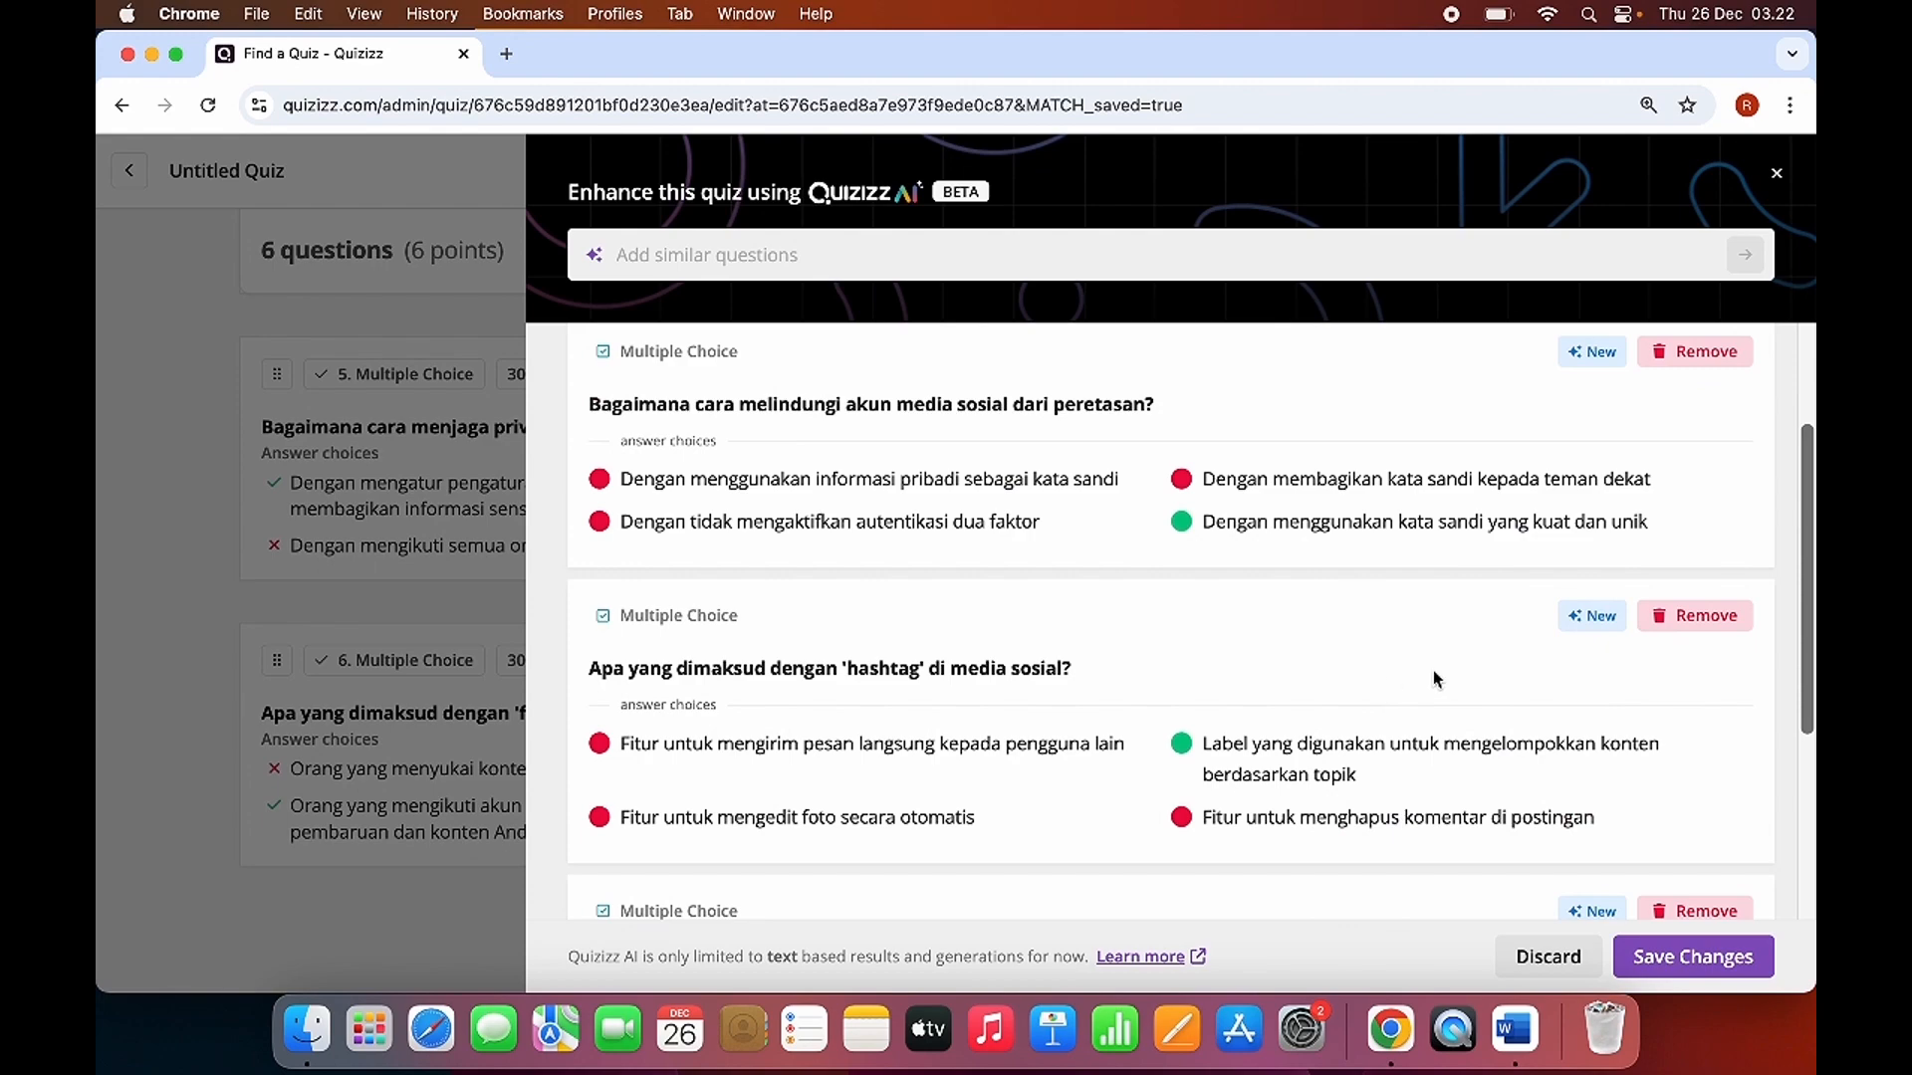
{"action": "scroll", "coordinate": [1434, 677], "scroll_direction": "up", "scroll_amount": 2}
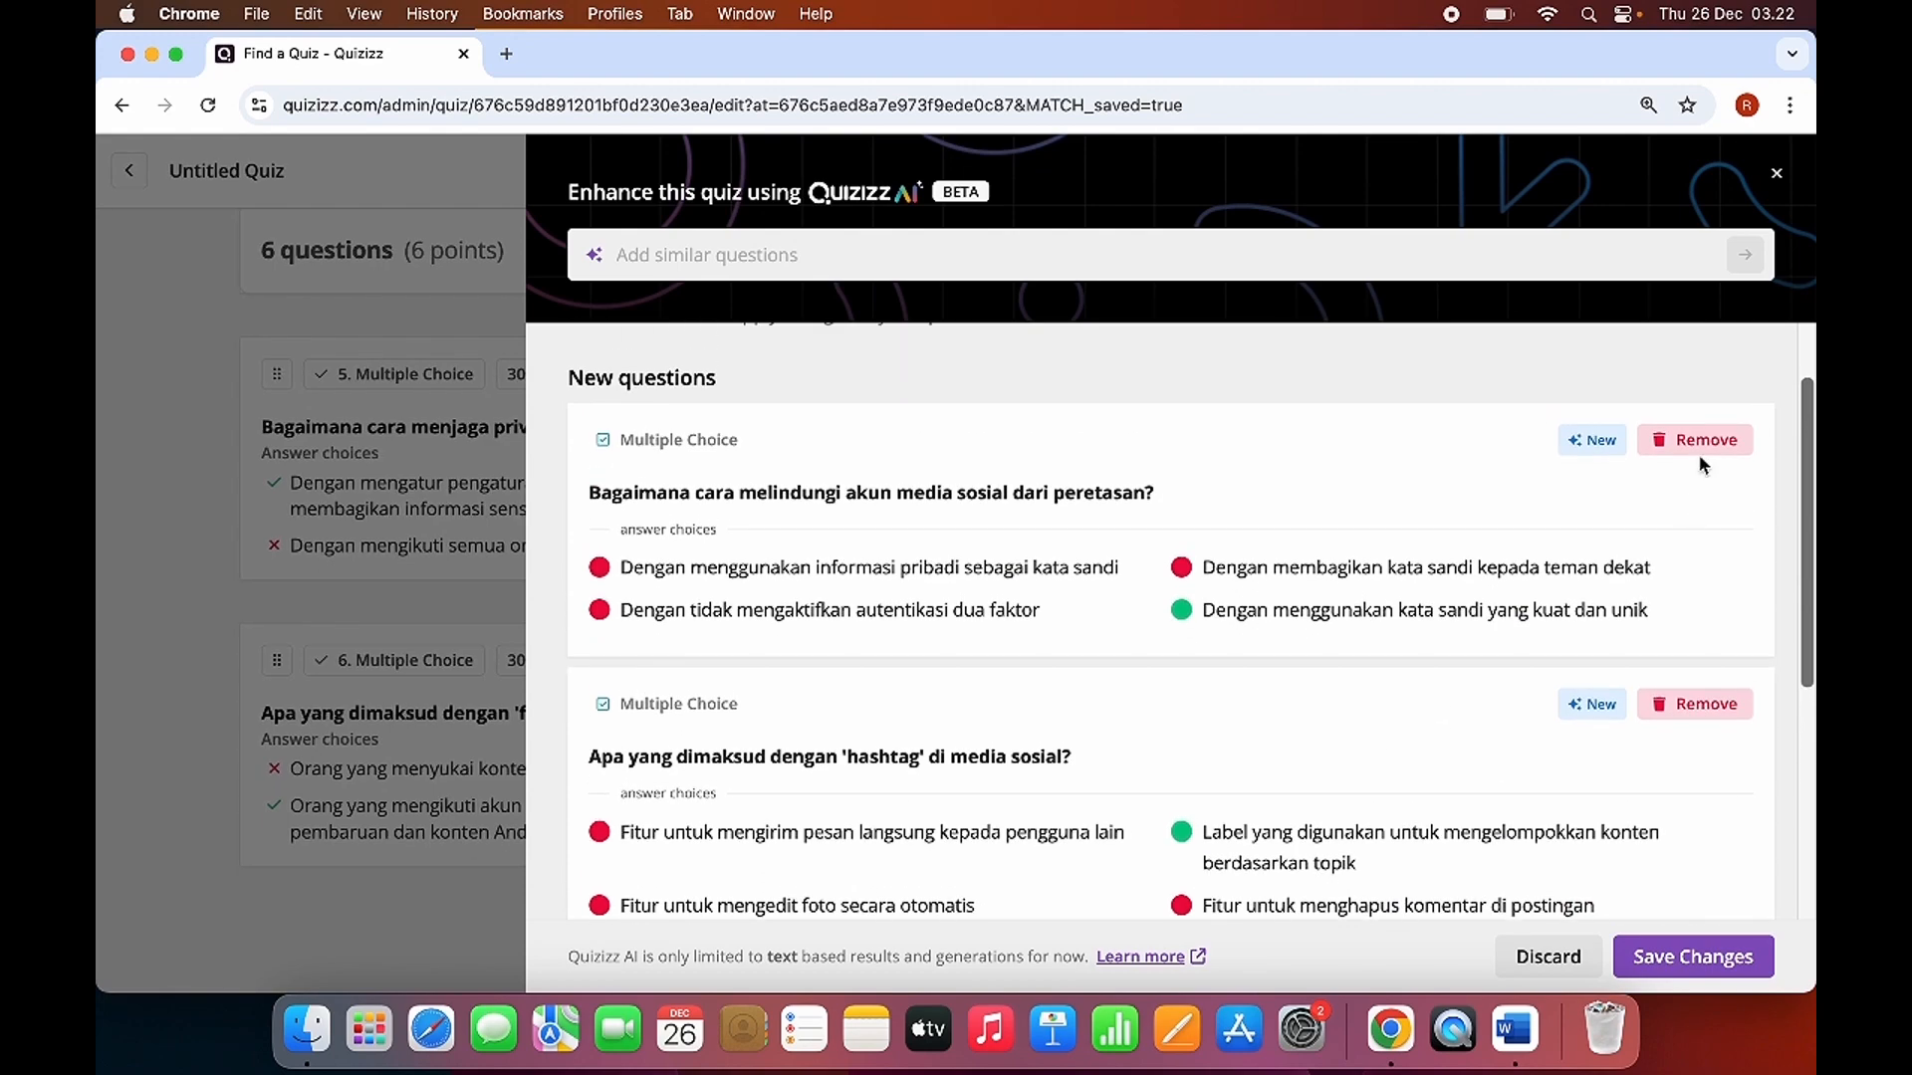
Remove the AI question about protecting social media accounts from hacking and save the remaining new questions to the quiz.
{"action": "left_click", "coordinate": [1699, 441]}
{"action": "scroll", "coordinate": [1484, 673], "scroll_direction": "down", "scroll_amount": 6}
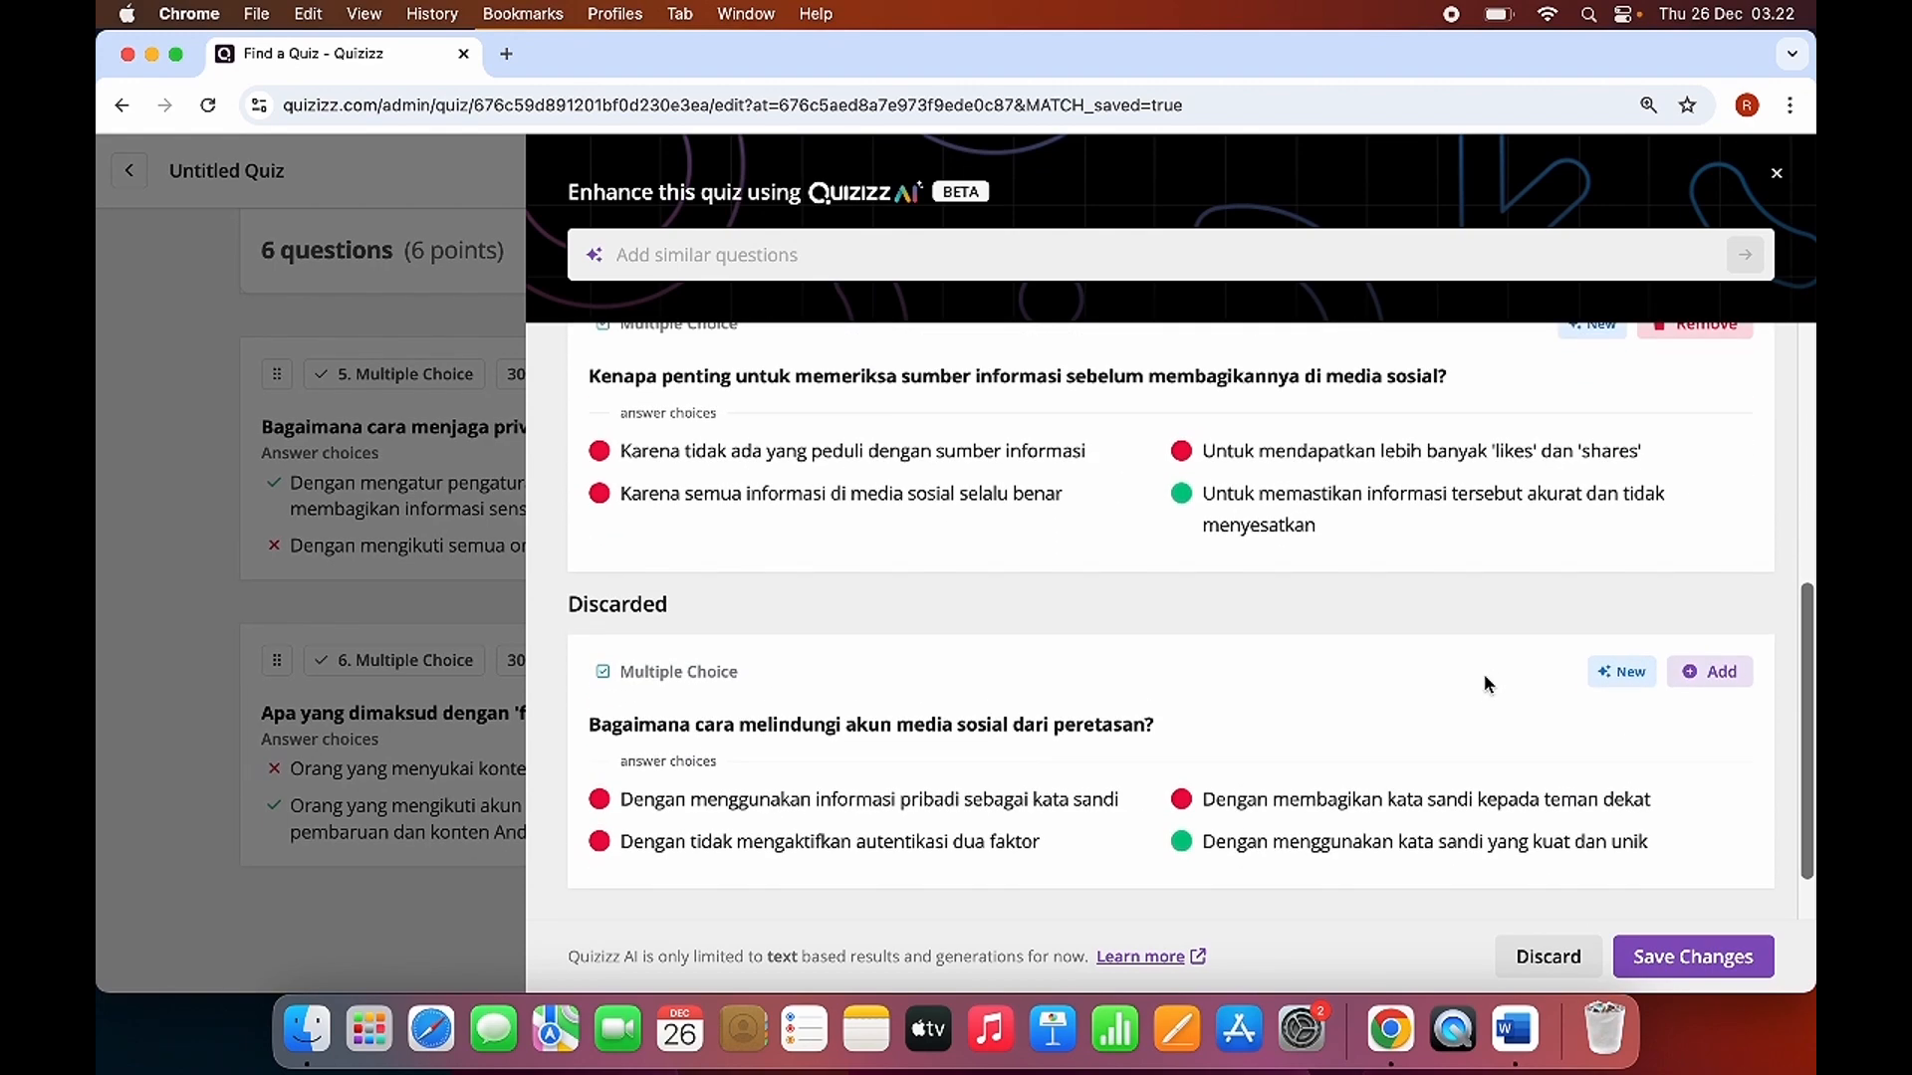
{"action": "scroll", "coordinate": [1483, 673], "scroll_direction": "up", "scroll_amount": 5}
{"action": "scroll", "coordinate": [1484, 566], "scroll_direction": "down", "scroll_amount": 2}
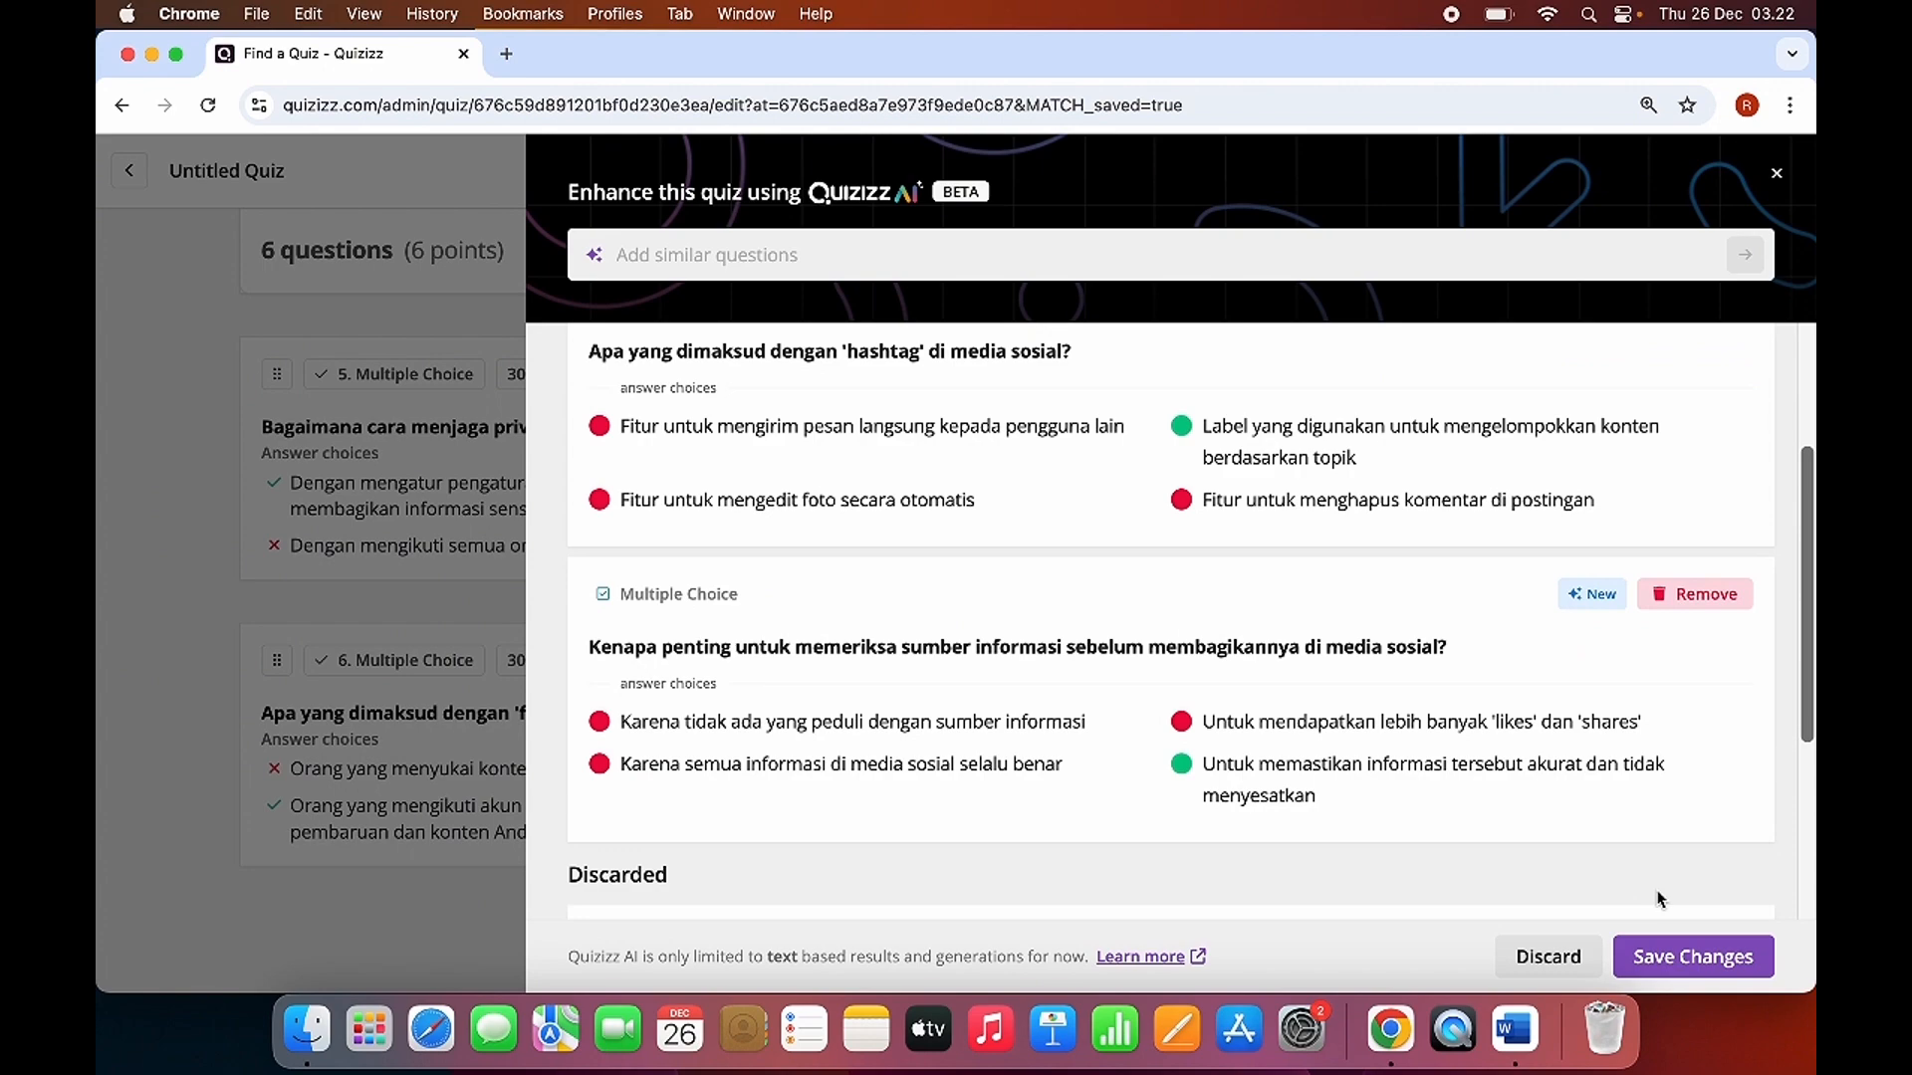
{"action": "left_click", "coordinate": [1678, 964]}
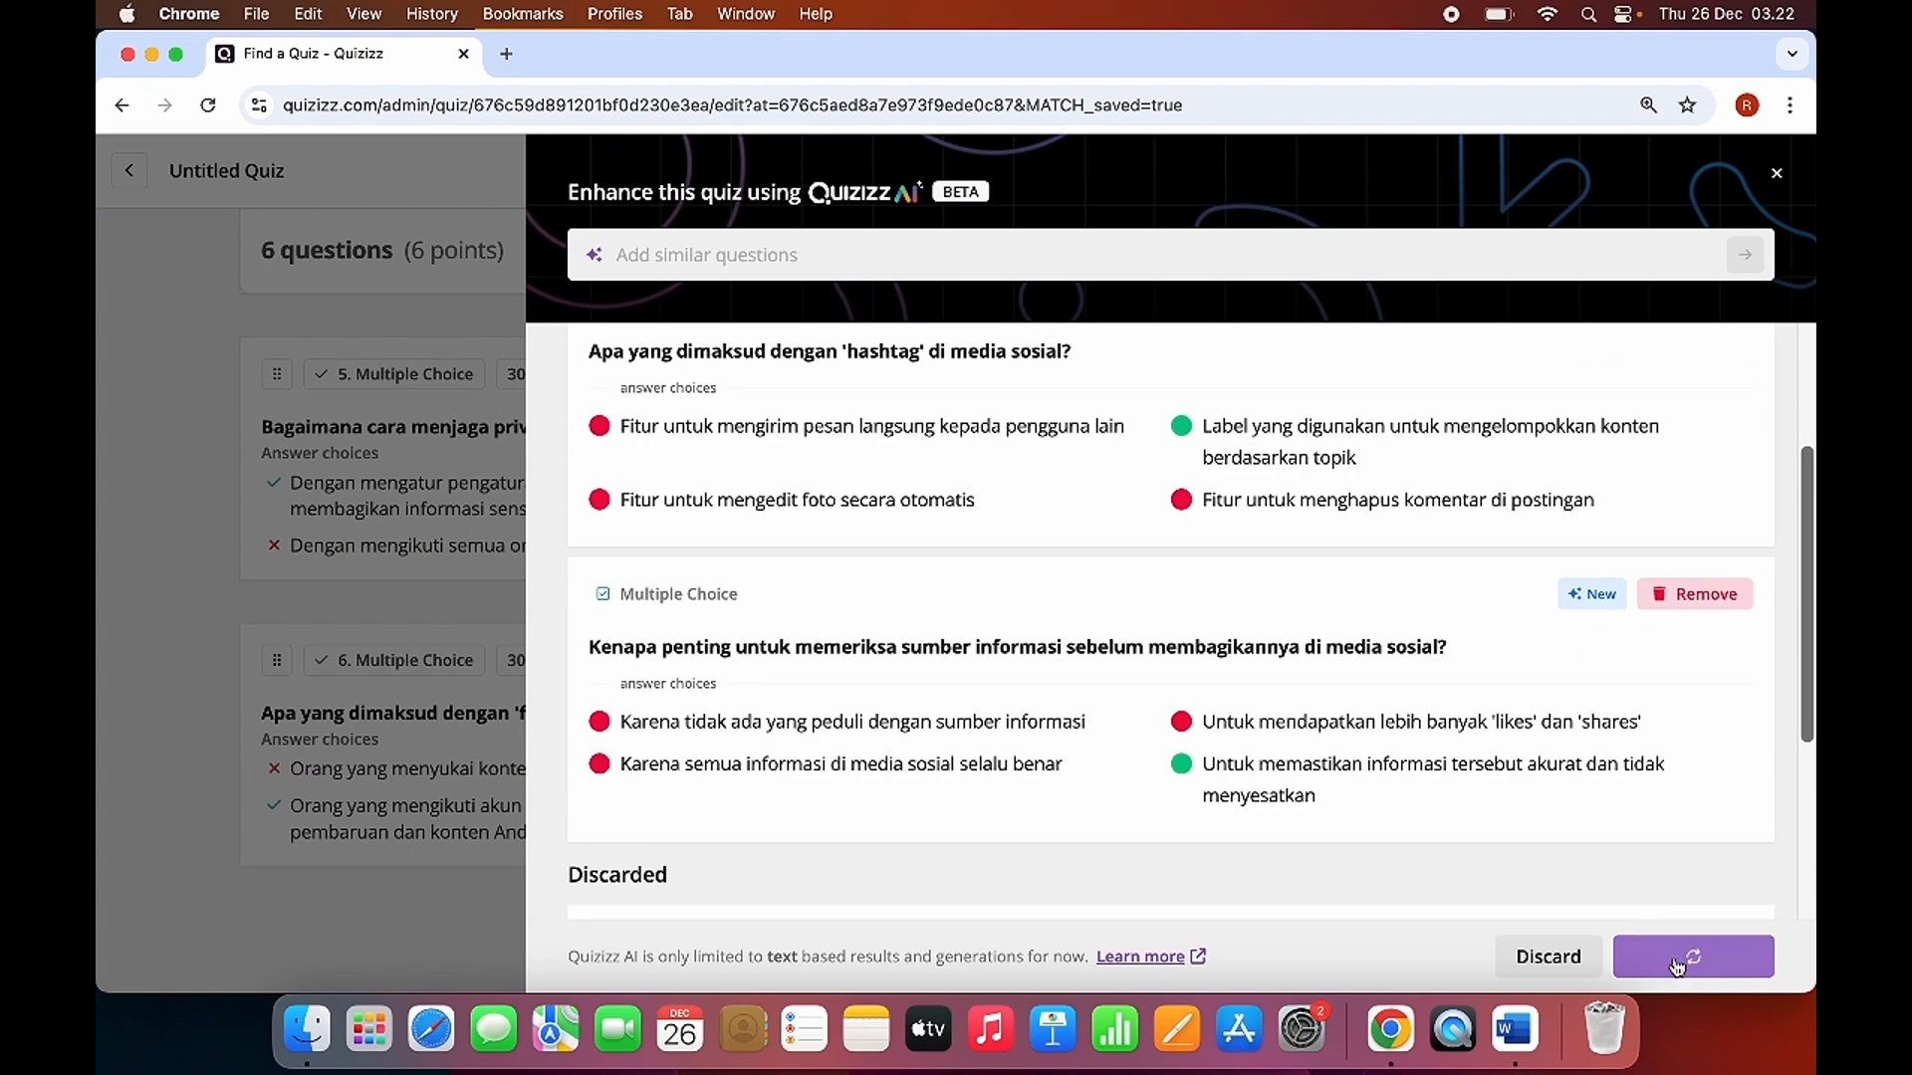
Name the quiz "Kuis Media Sosial" in its quiz settings.
{"action": "scroll", "coordinate": [1064, 518], "scroll_direction": "up", "scroll_amount": 12}
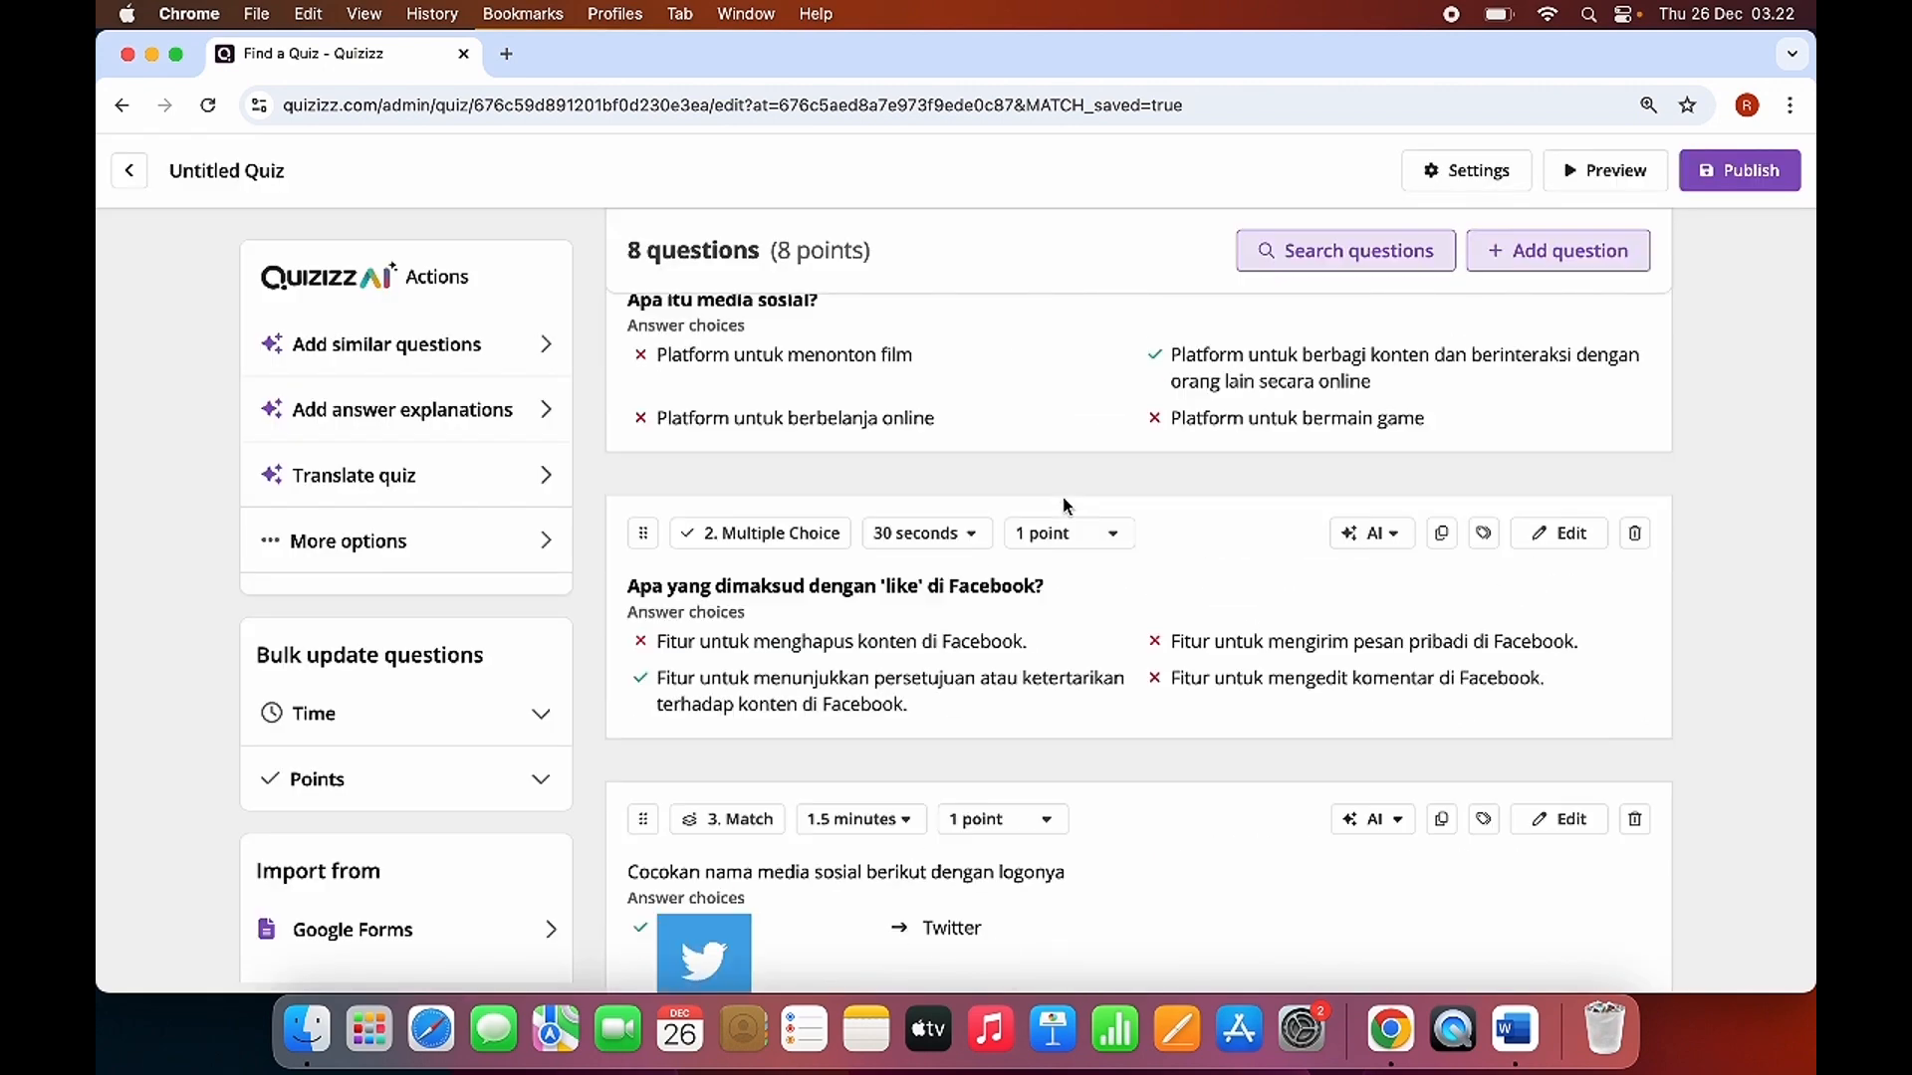
{"action": "scroll", "coordinate": [1078, 635], "scroll_direction": "down", "scroll_amount": 10}
{"action": "scroll", "coordinate": [1078, 635], "scroll_direction": "up", "scroll_amount": 10}
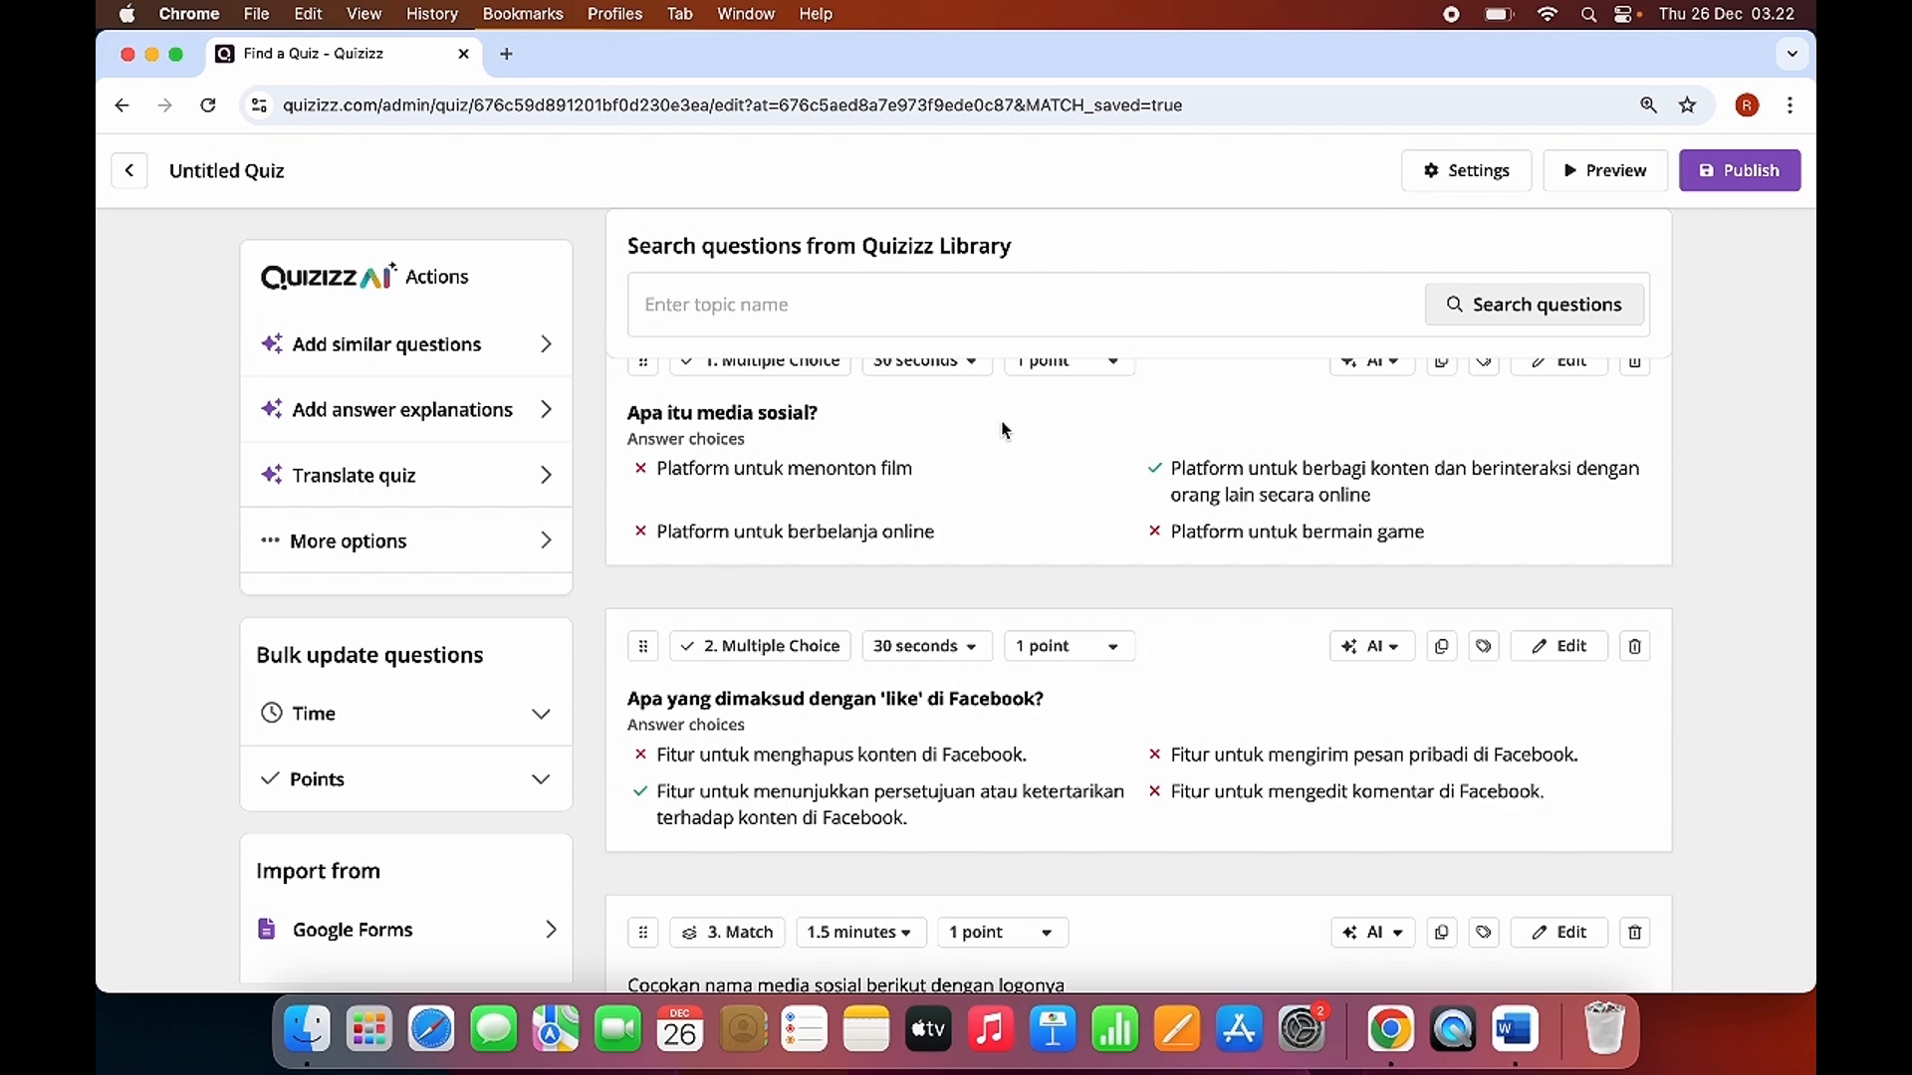
{"action": "scroll", "coordinate": [825, 632], "scroll_direction": "down", "scroll_amount": 1}
{"action": "scroll", "coordinate": [825, 632], "scroll_direction": "up", "scroll_amount": 3}
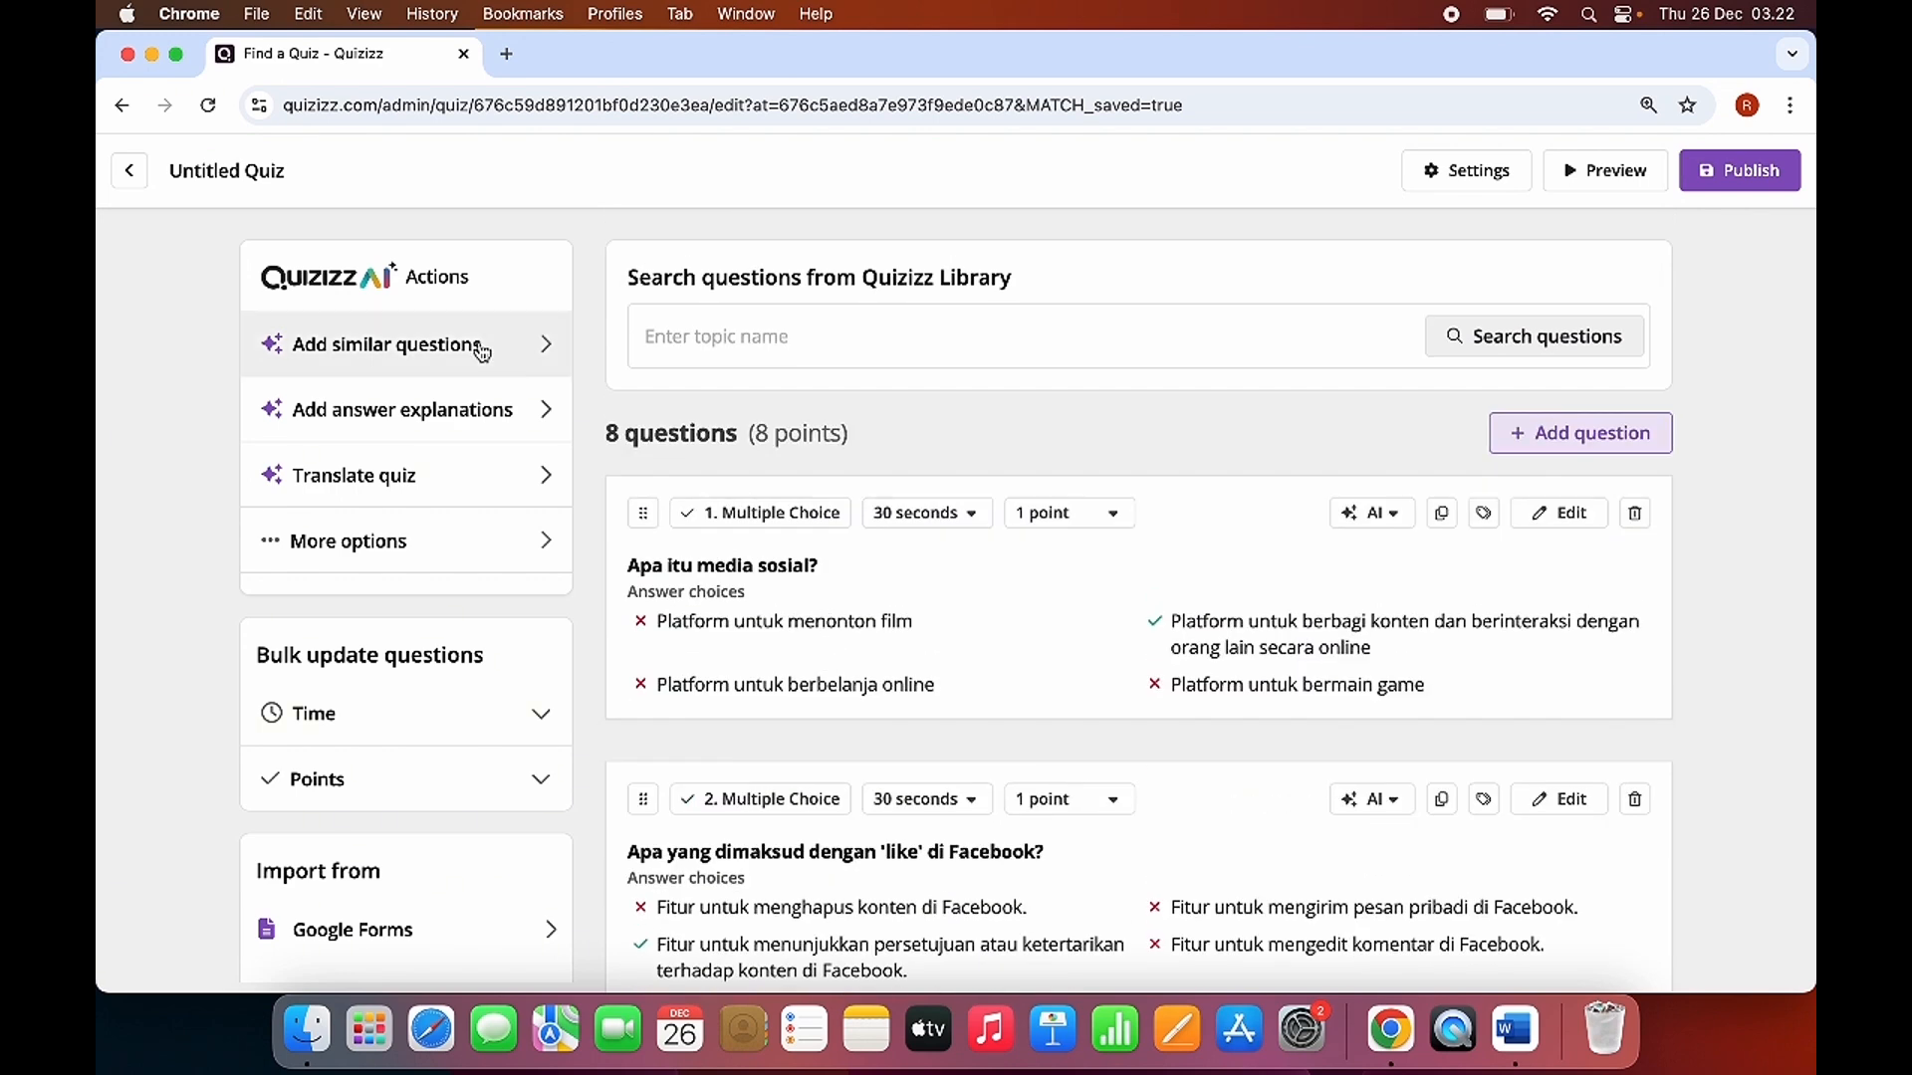
{"action": "left_click", "coordinate": [258, 177]}
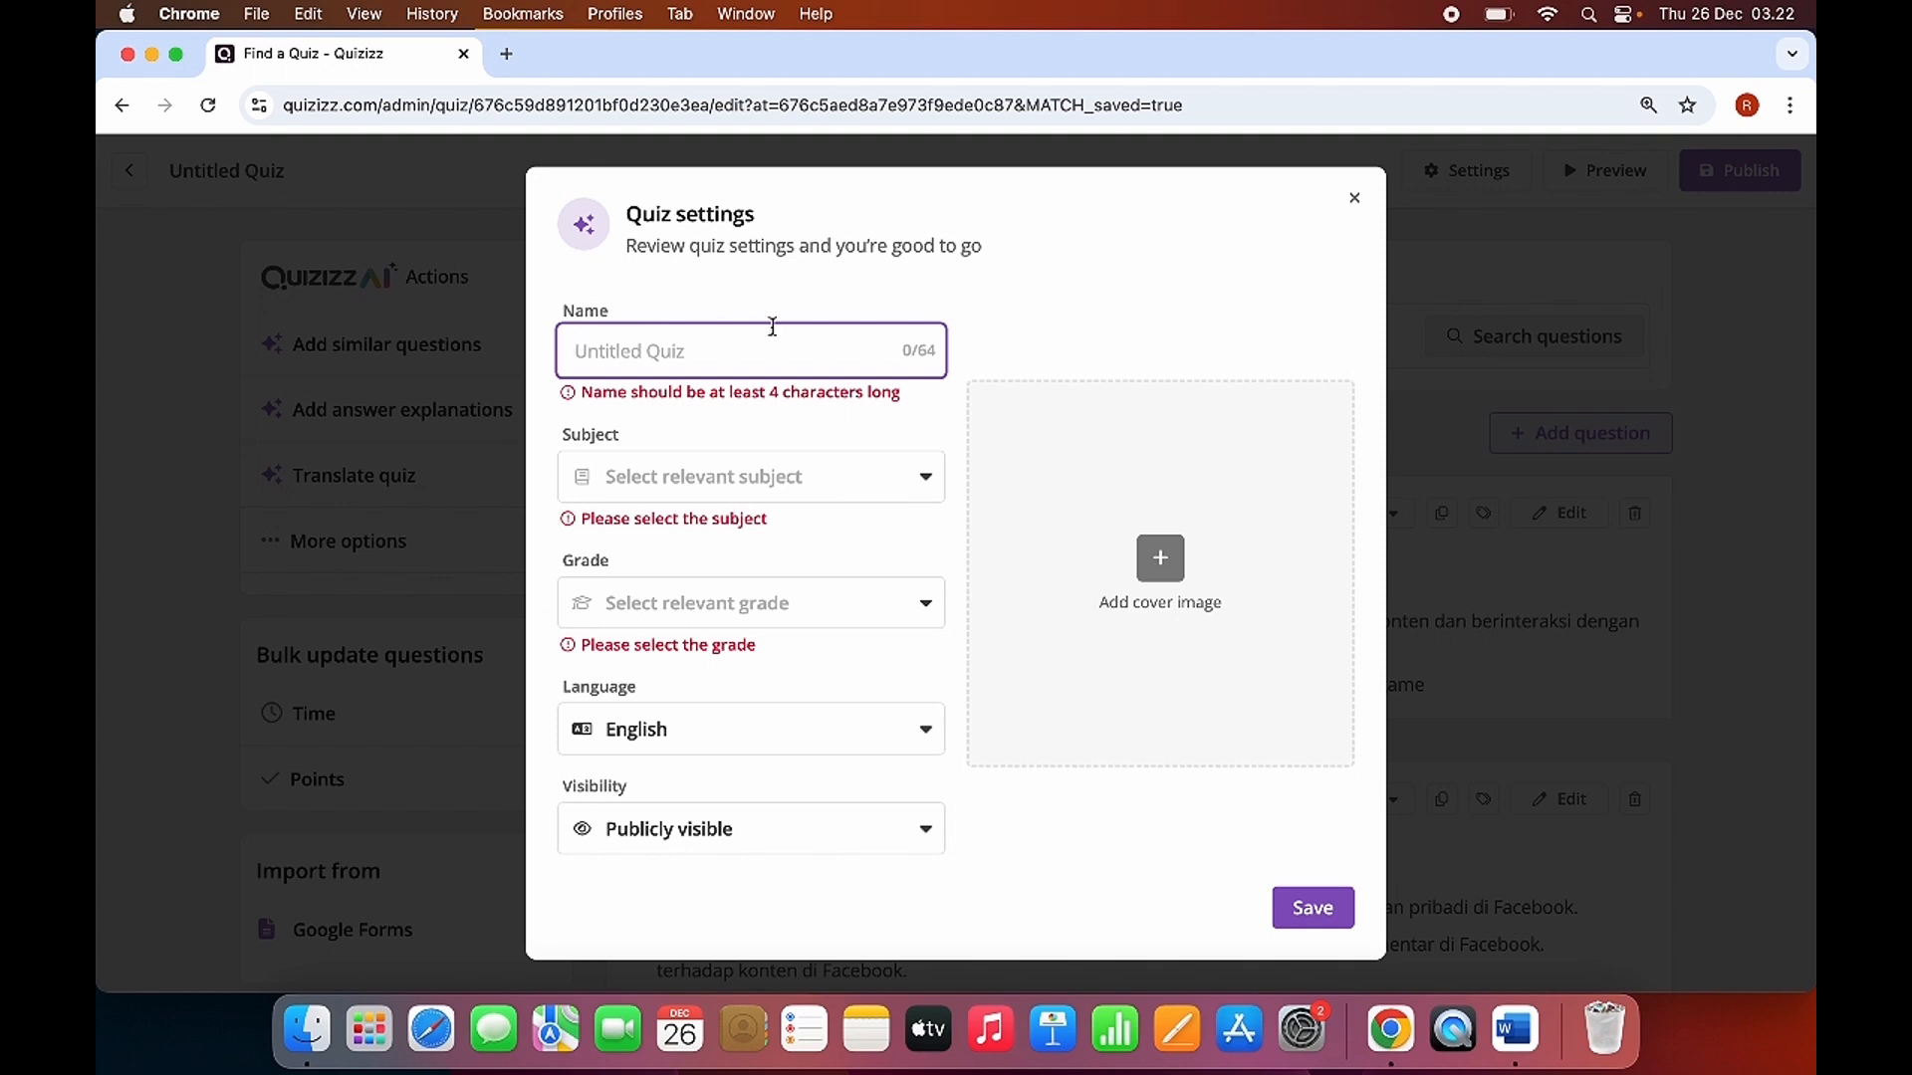
{"action": "type", "text": "Kuis M"}
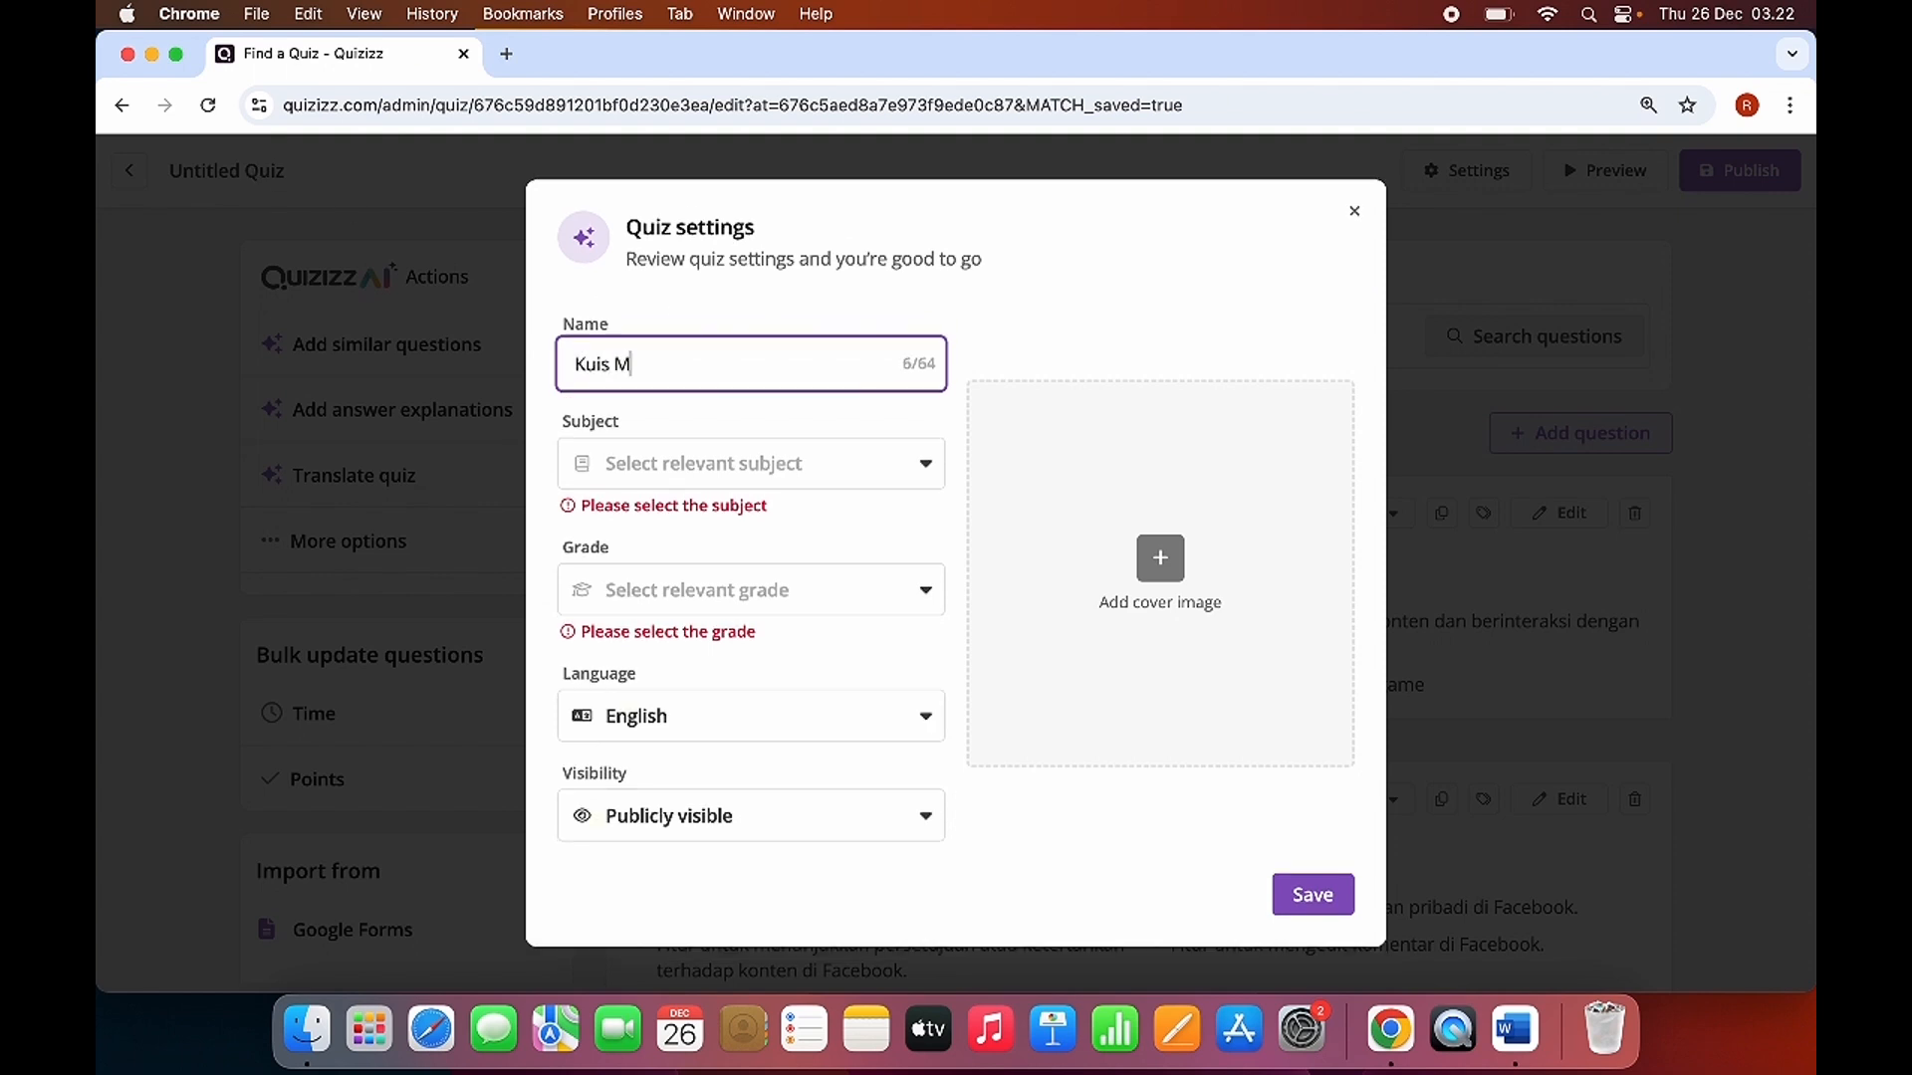
{"action": "type", "text": "edia Sosial"}
Set both the quiz's subject and grade to Professional Development and check the visibility options.
{"action": "left_click", "coordinate": [713, 468]}
{"action": "left_click", "coordinate": [675, 543]}
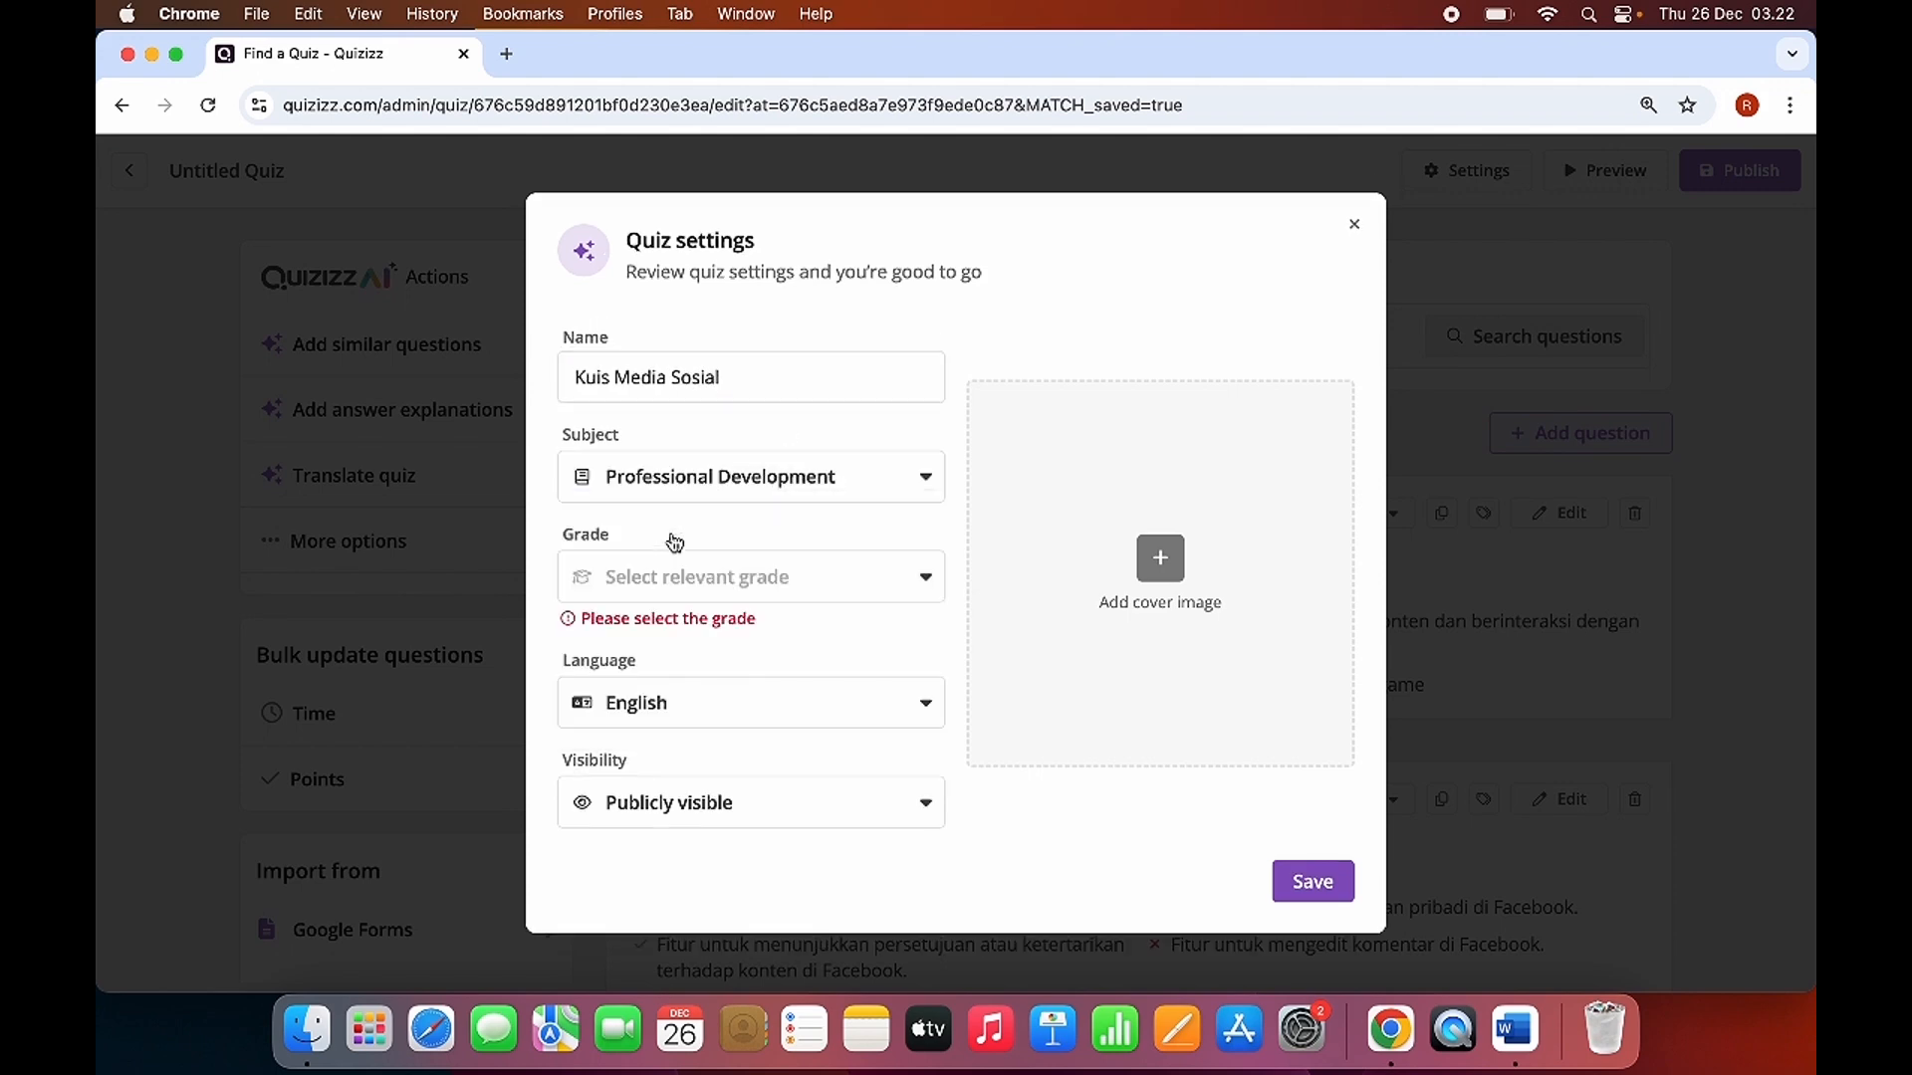
{"action": "left_click", "coordinate": [674, 577]}
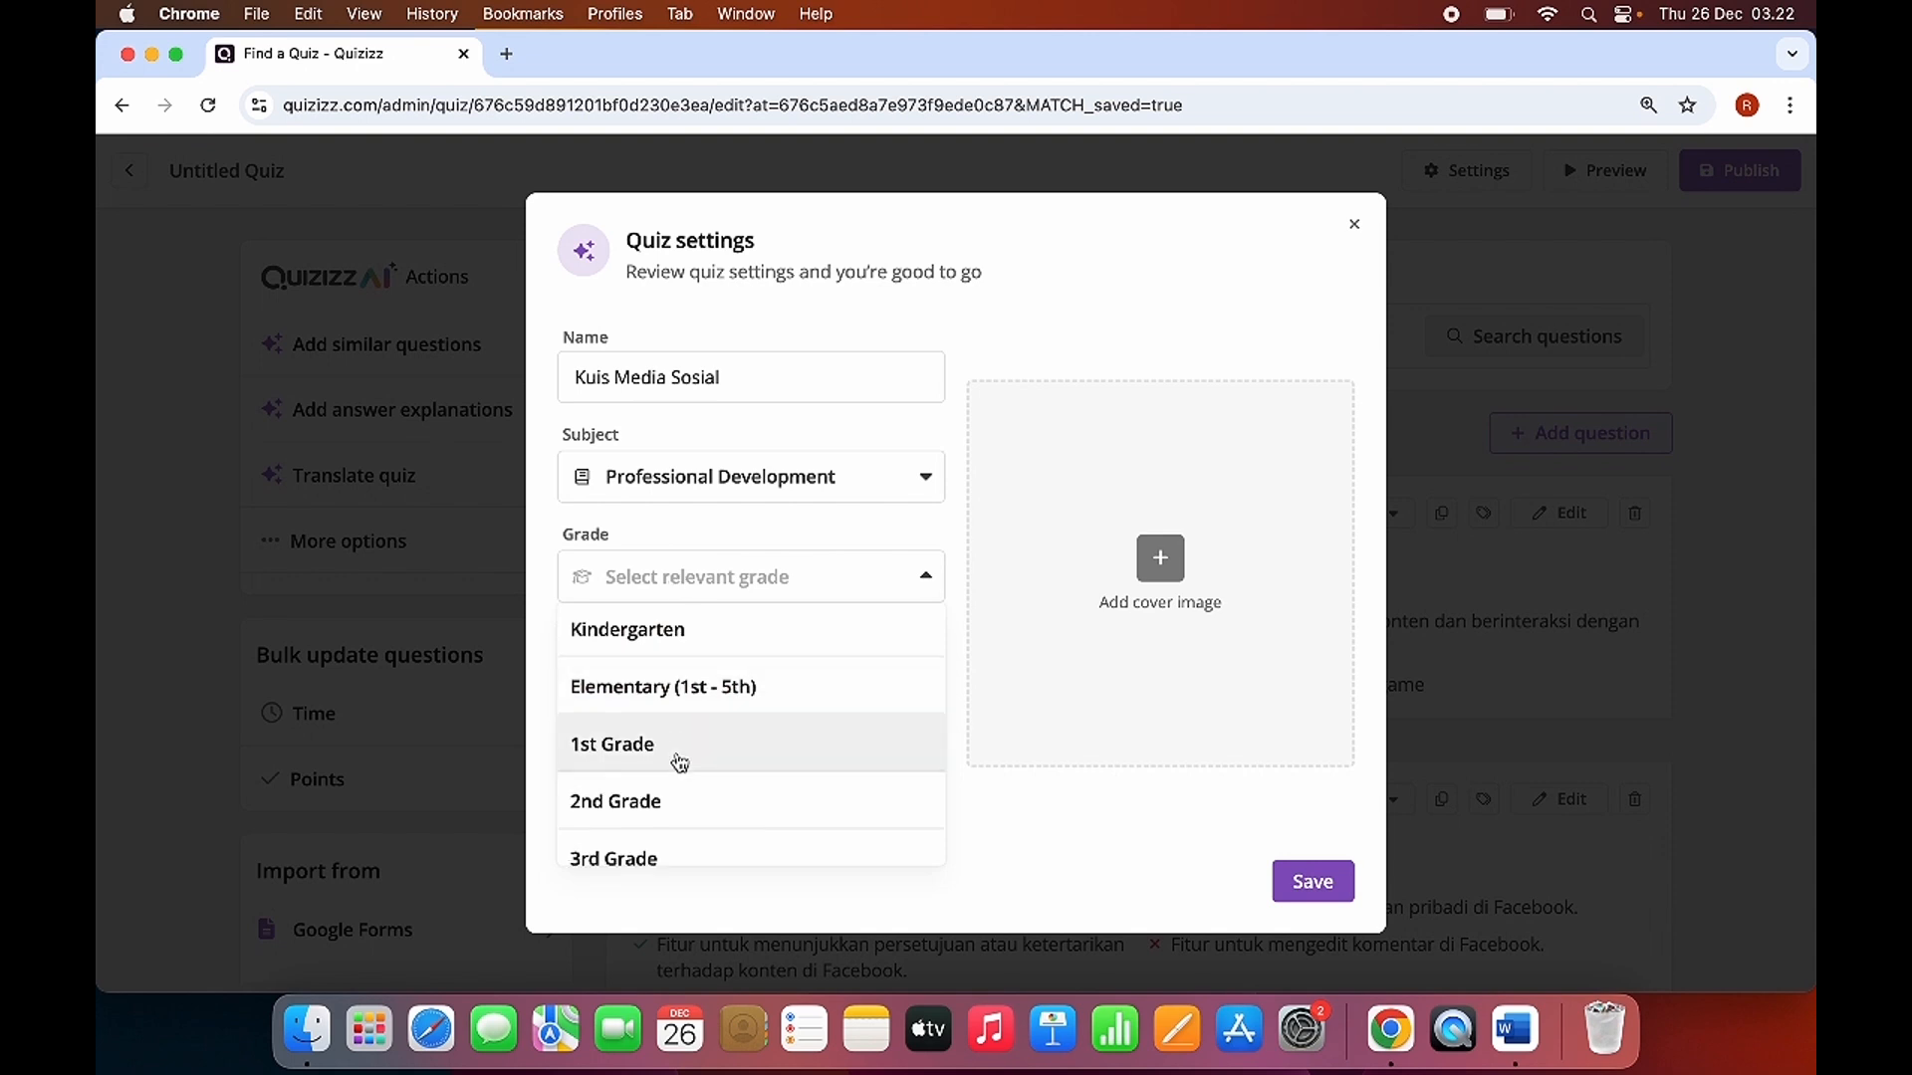
{"action": "scroll", "coordinate": [688, 762], "scroll_direction": "down", "scroll_amount": 5}
{"action": "scroll", "coordinate": [687, 762], "scroll_direction": "down", "scroll_amount": 5}
{"action": "left_click", "coordinate": [696, 846]}
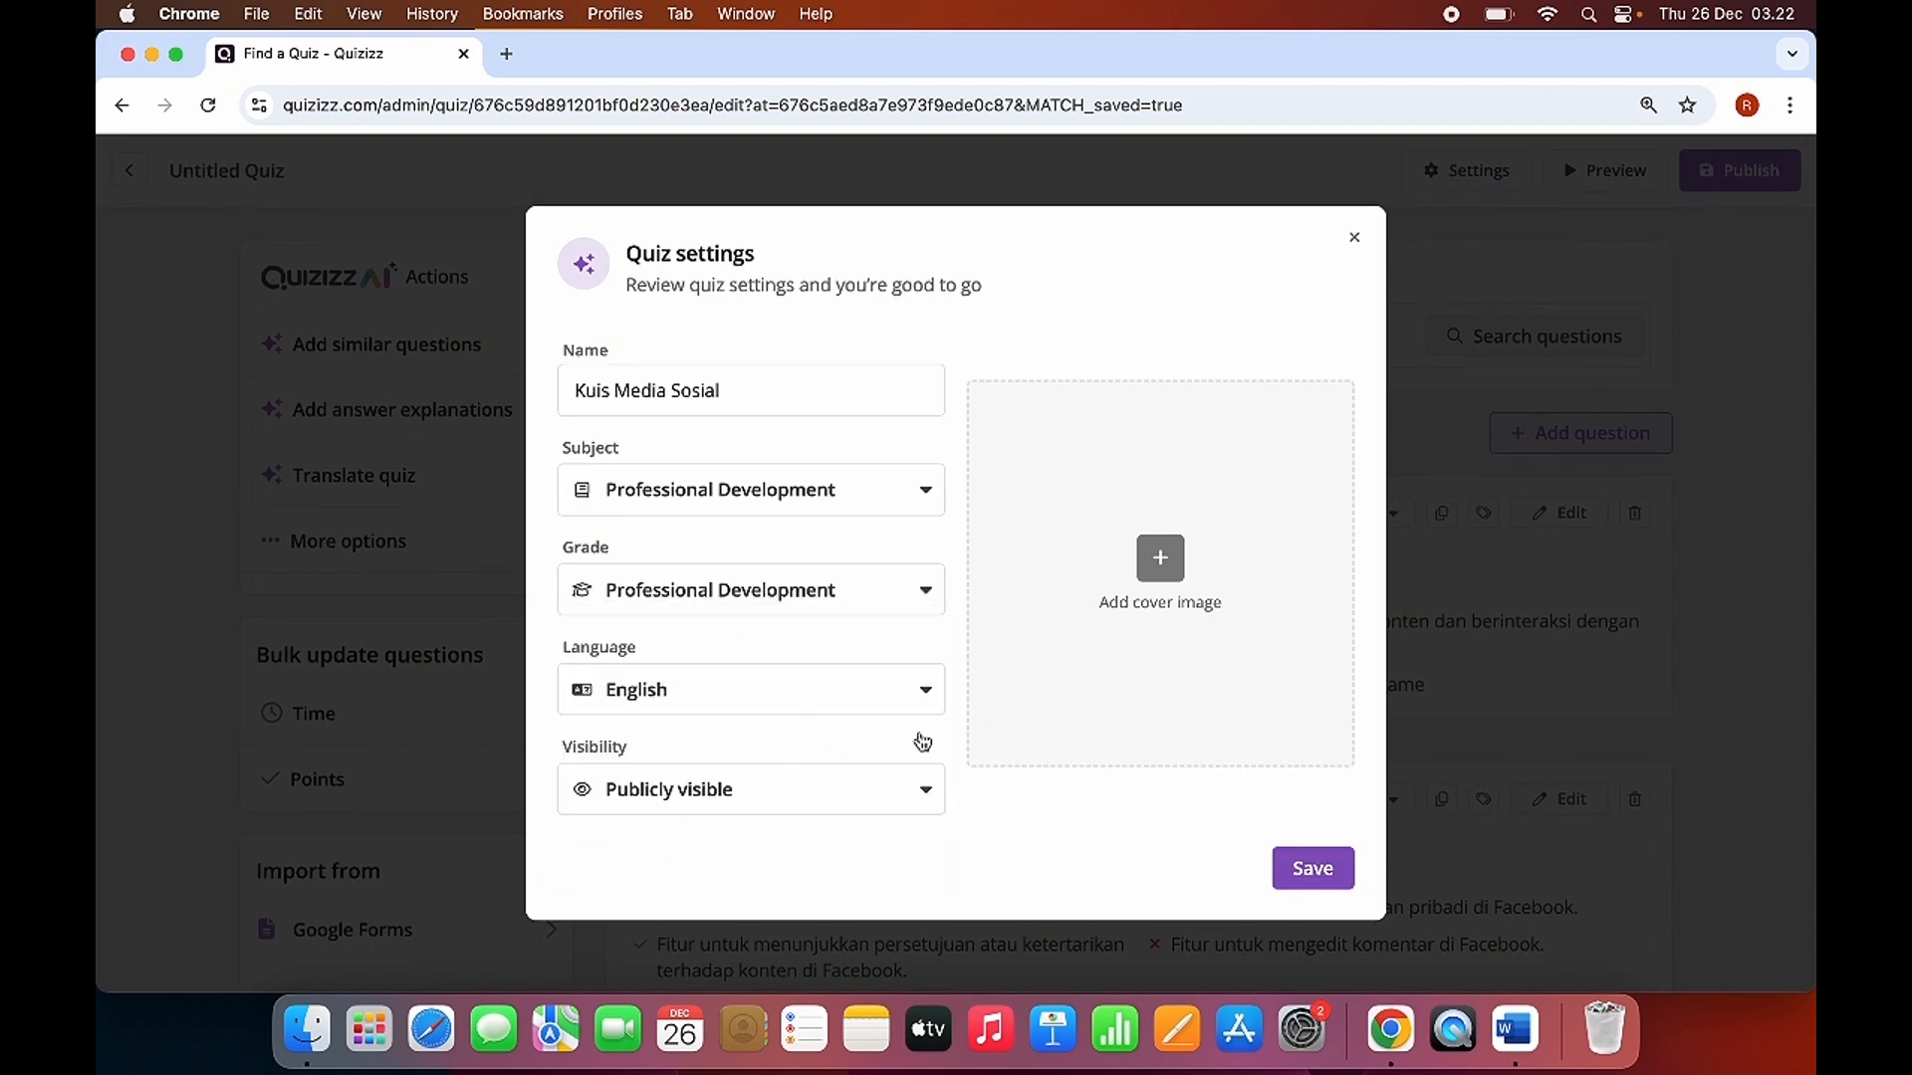
{"action": "left_click", "coordinate": [776, 807]}
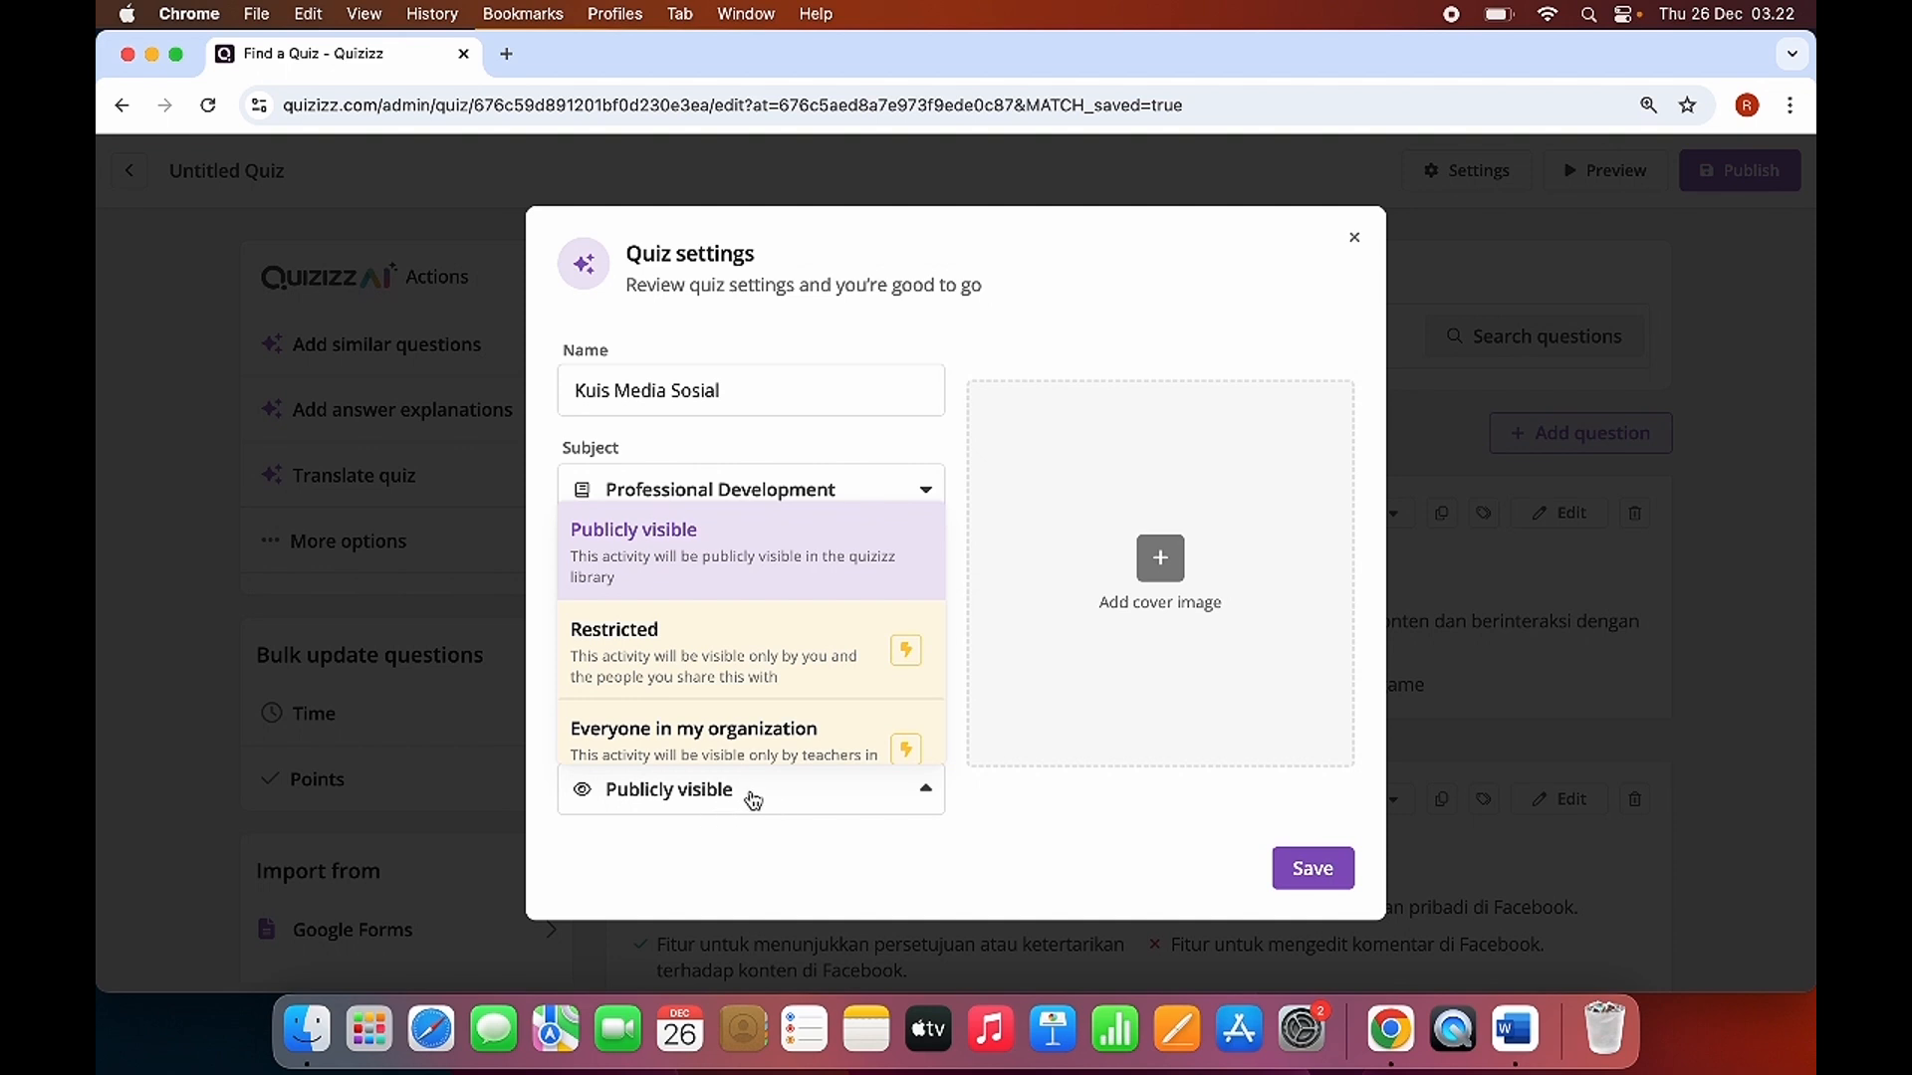
{"action": "left_click", "coordinate": [686, 800]}
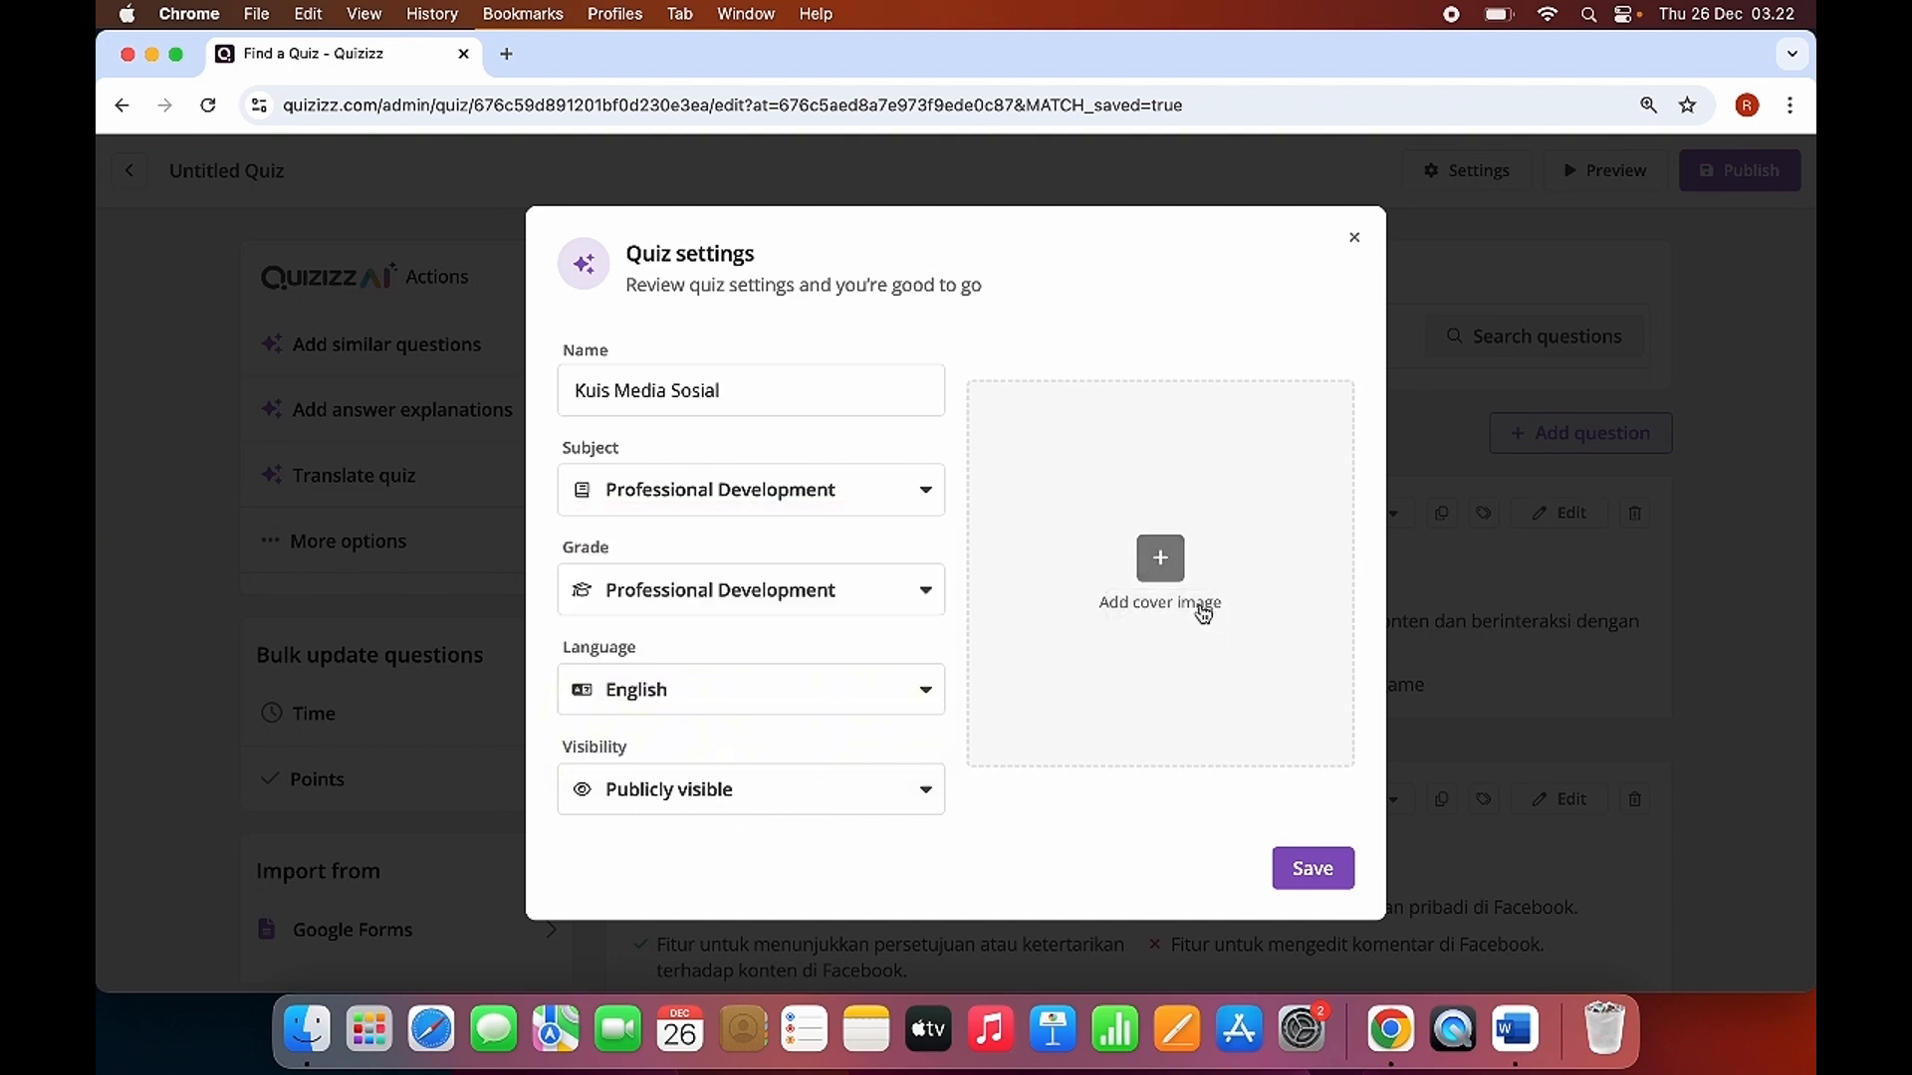
Upload ig.jpg from Downloads as the quiz's cover image and save the quiz settings.
{"action": "left_click", "coordinate": [1160, 563]}
{"action": "left_click", "coordinate": [924, 653]}
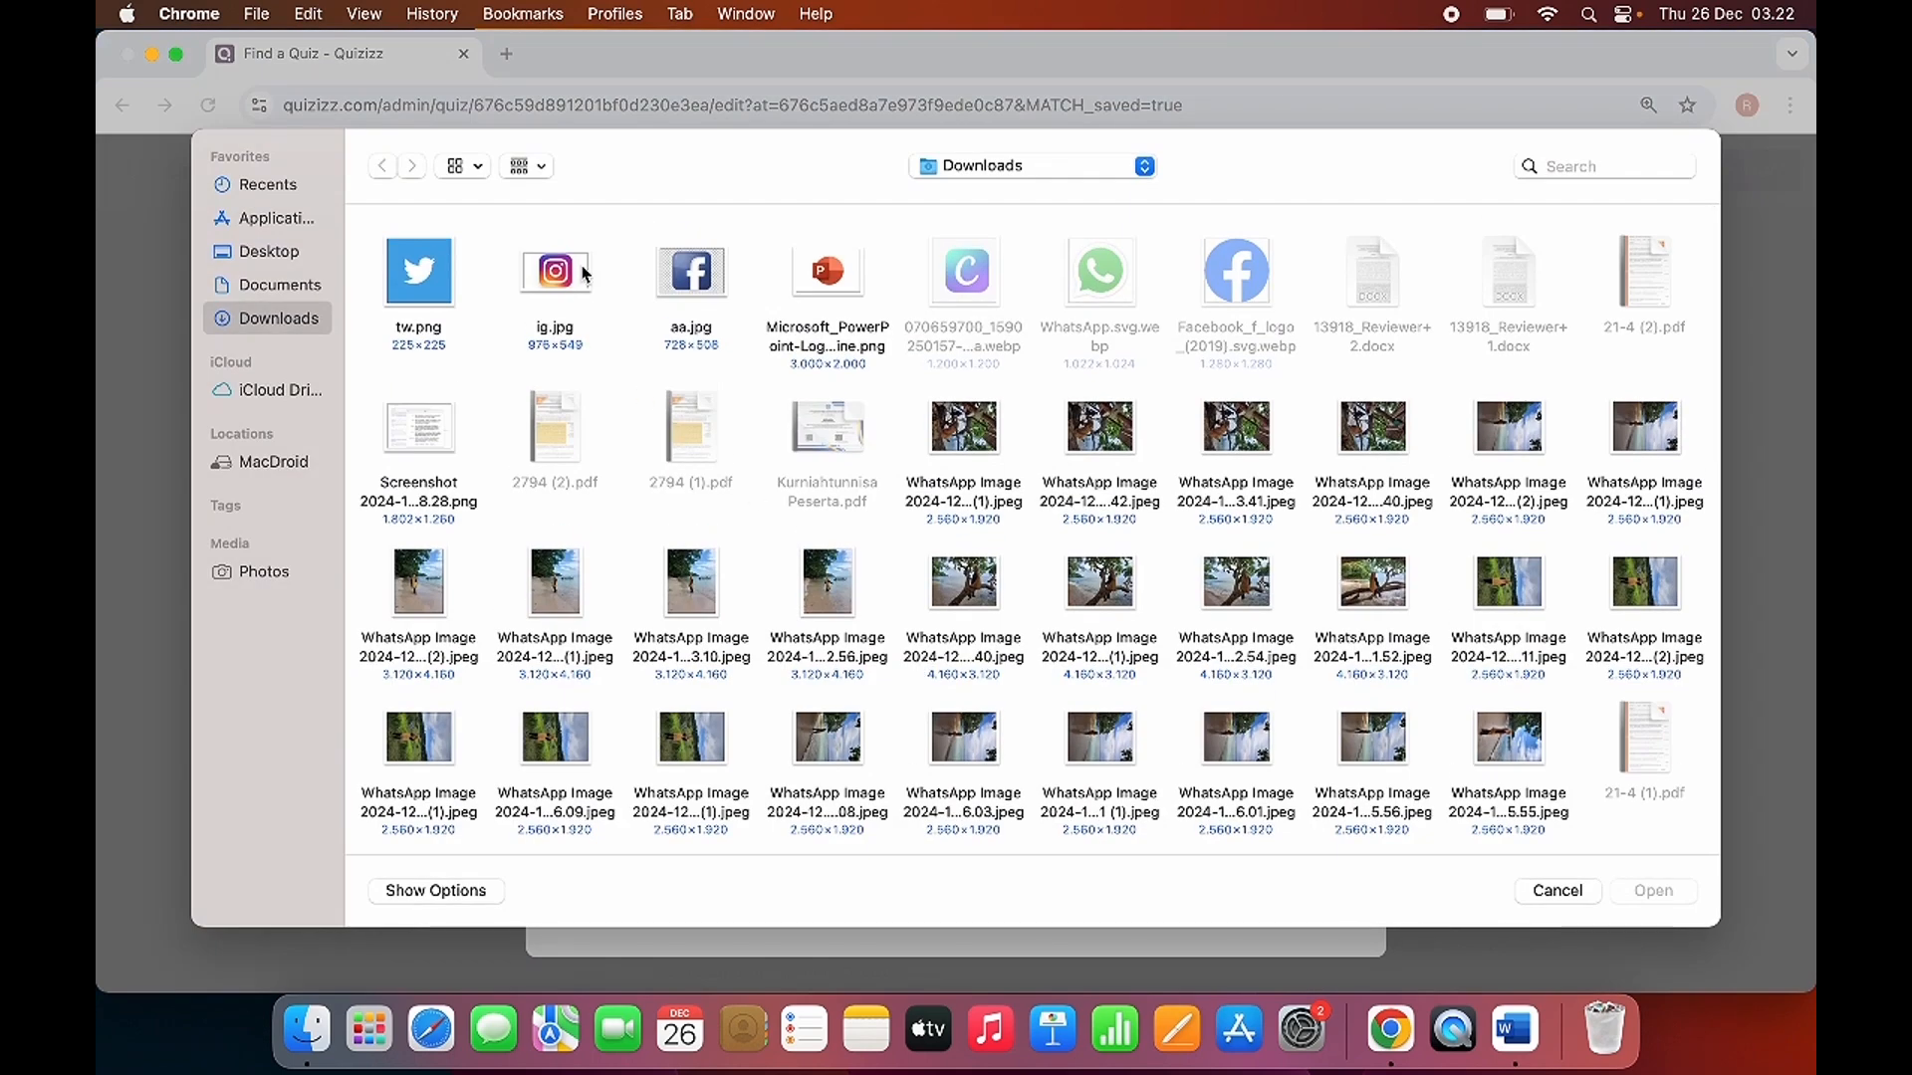
{"action": "left_click", "coordinate": [701, 284]}
{"action": "left_click", "coordinate": [618, 351]}
{"action": "left_click", "coordinate": [558, 275]}
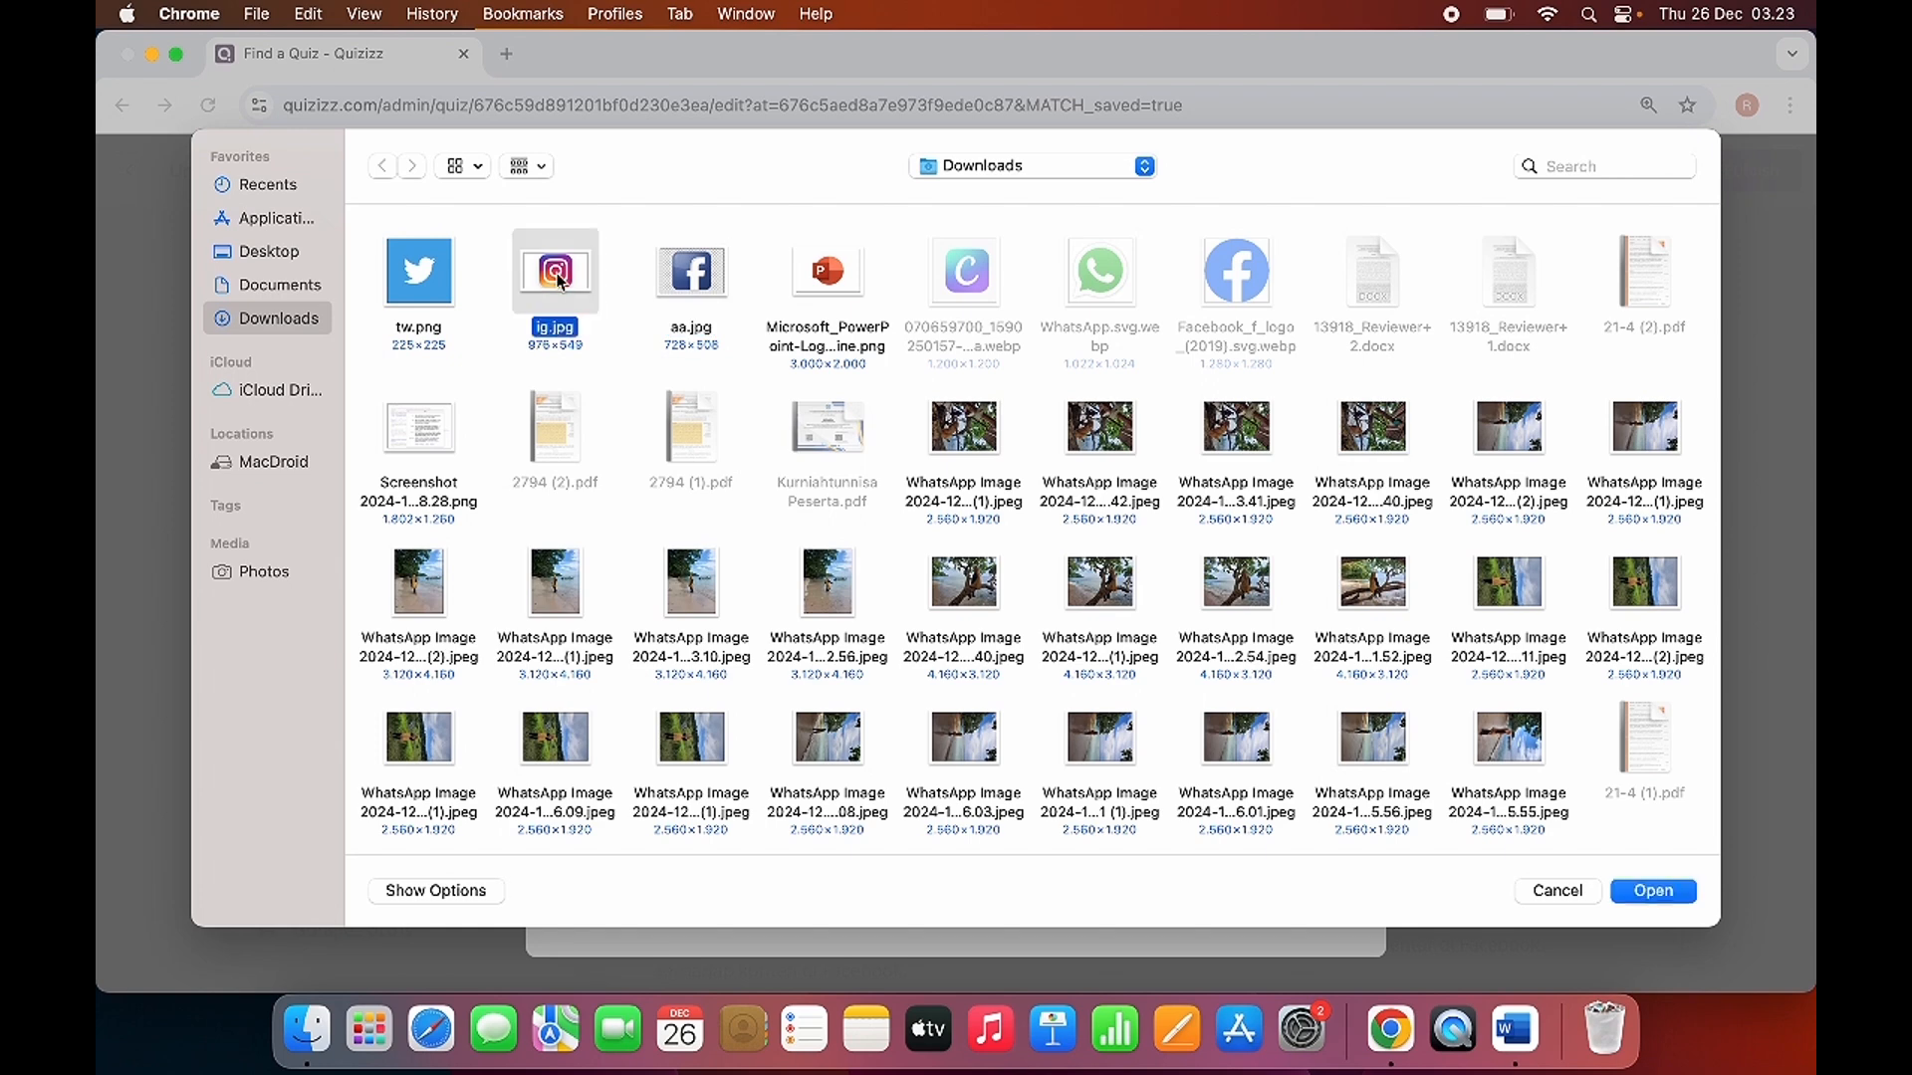
{"action": "left_click", "coordinate": [1634, 895]}
{"action": "left_click", "coordinate": [1299, 951]}
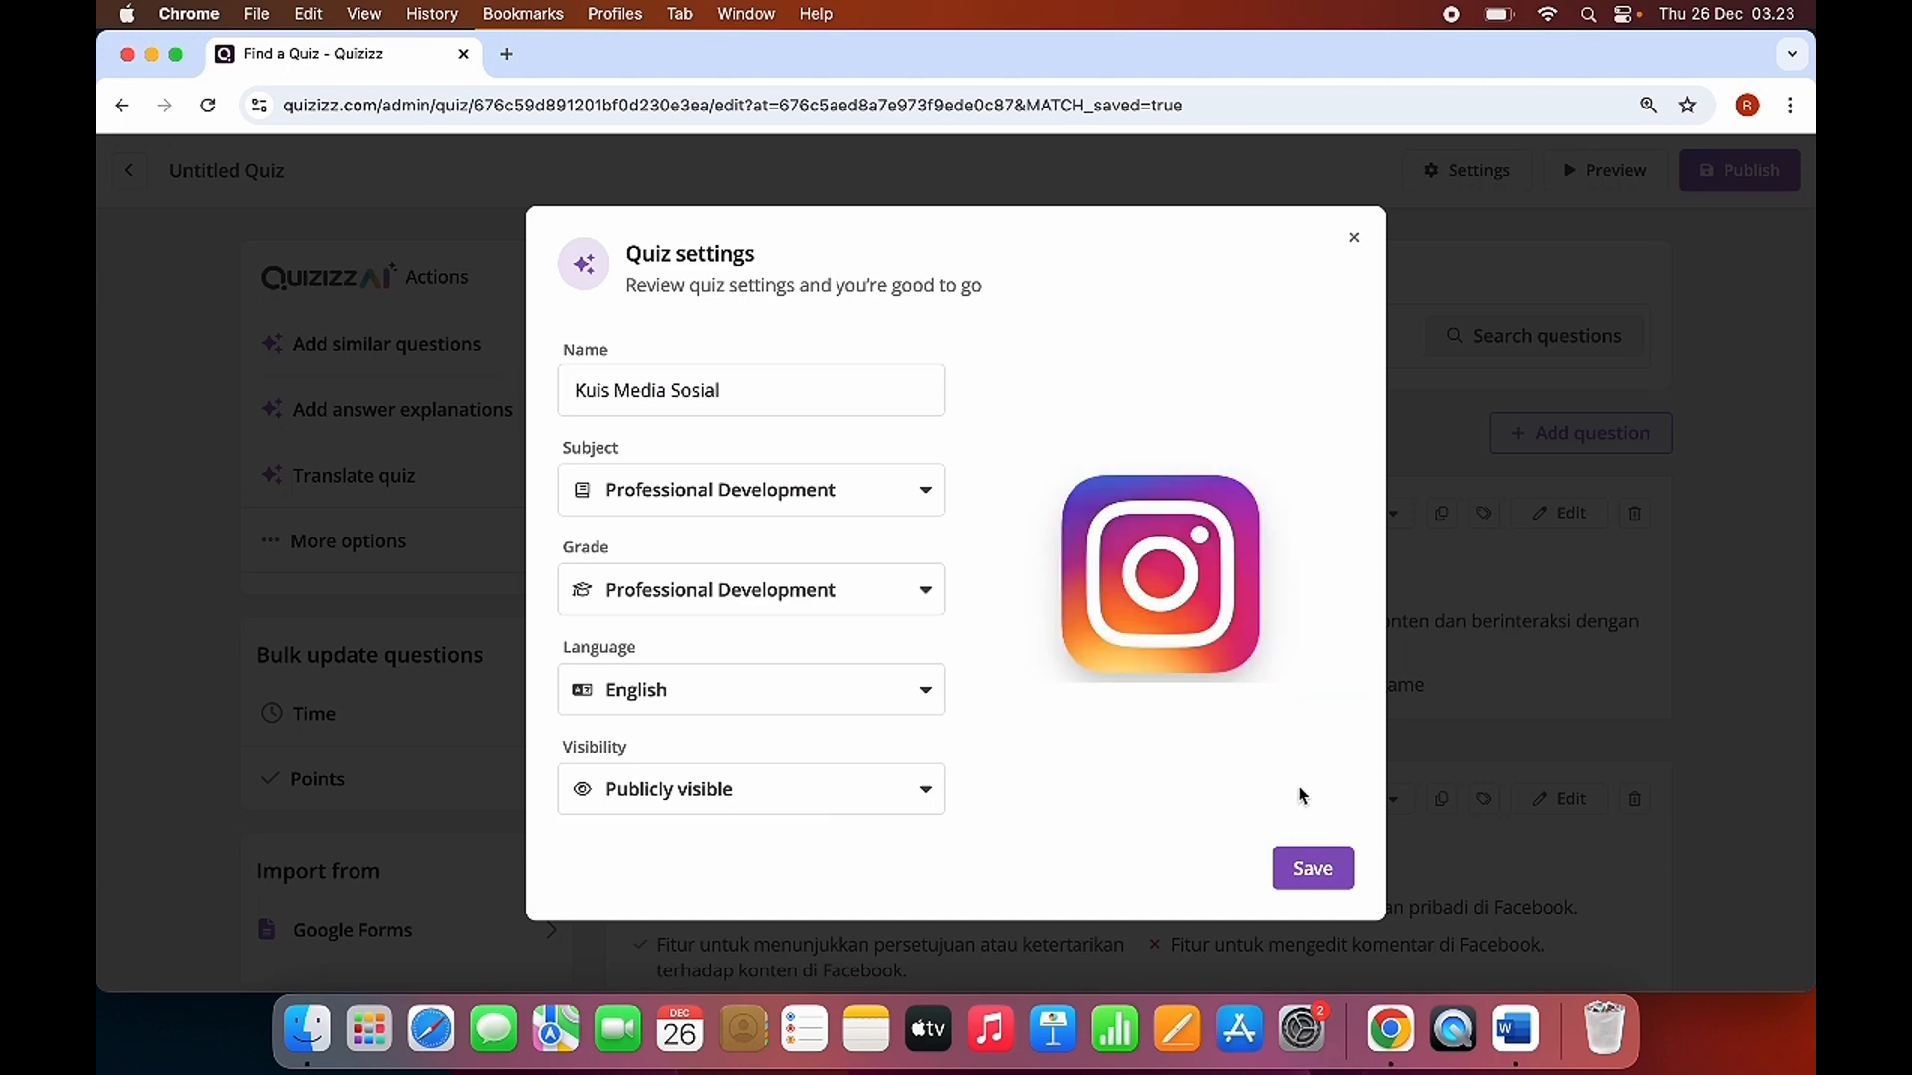
{"action": "left_click", "coordinate": [1313, 876]}
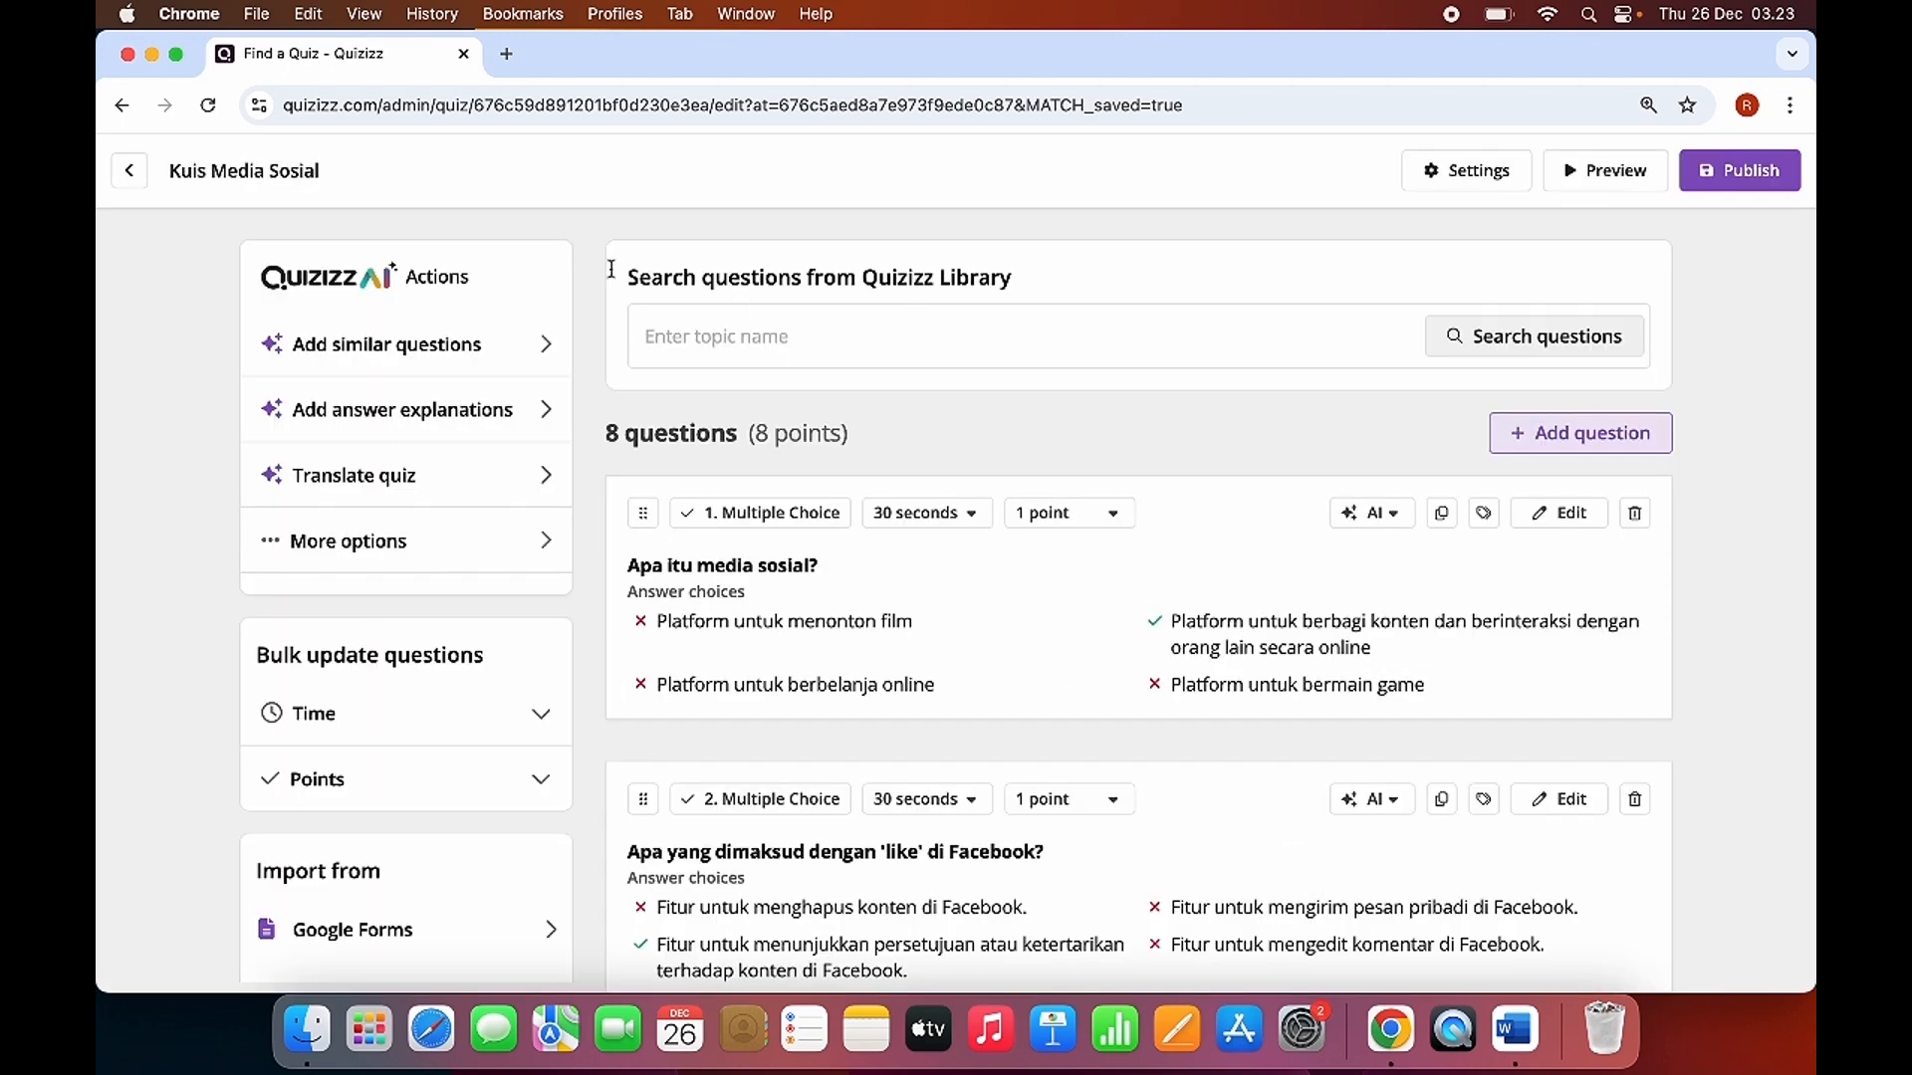
Set the time limit of question 1, "Apa itu media sosial?", to 45 seconds.
{"action": "scroll", "coordinate": [980, 759], "scroll_direction": "down", "scroll_amount": 5}
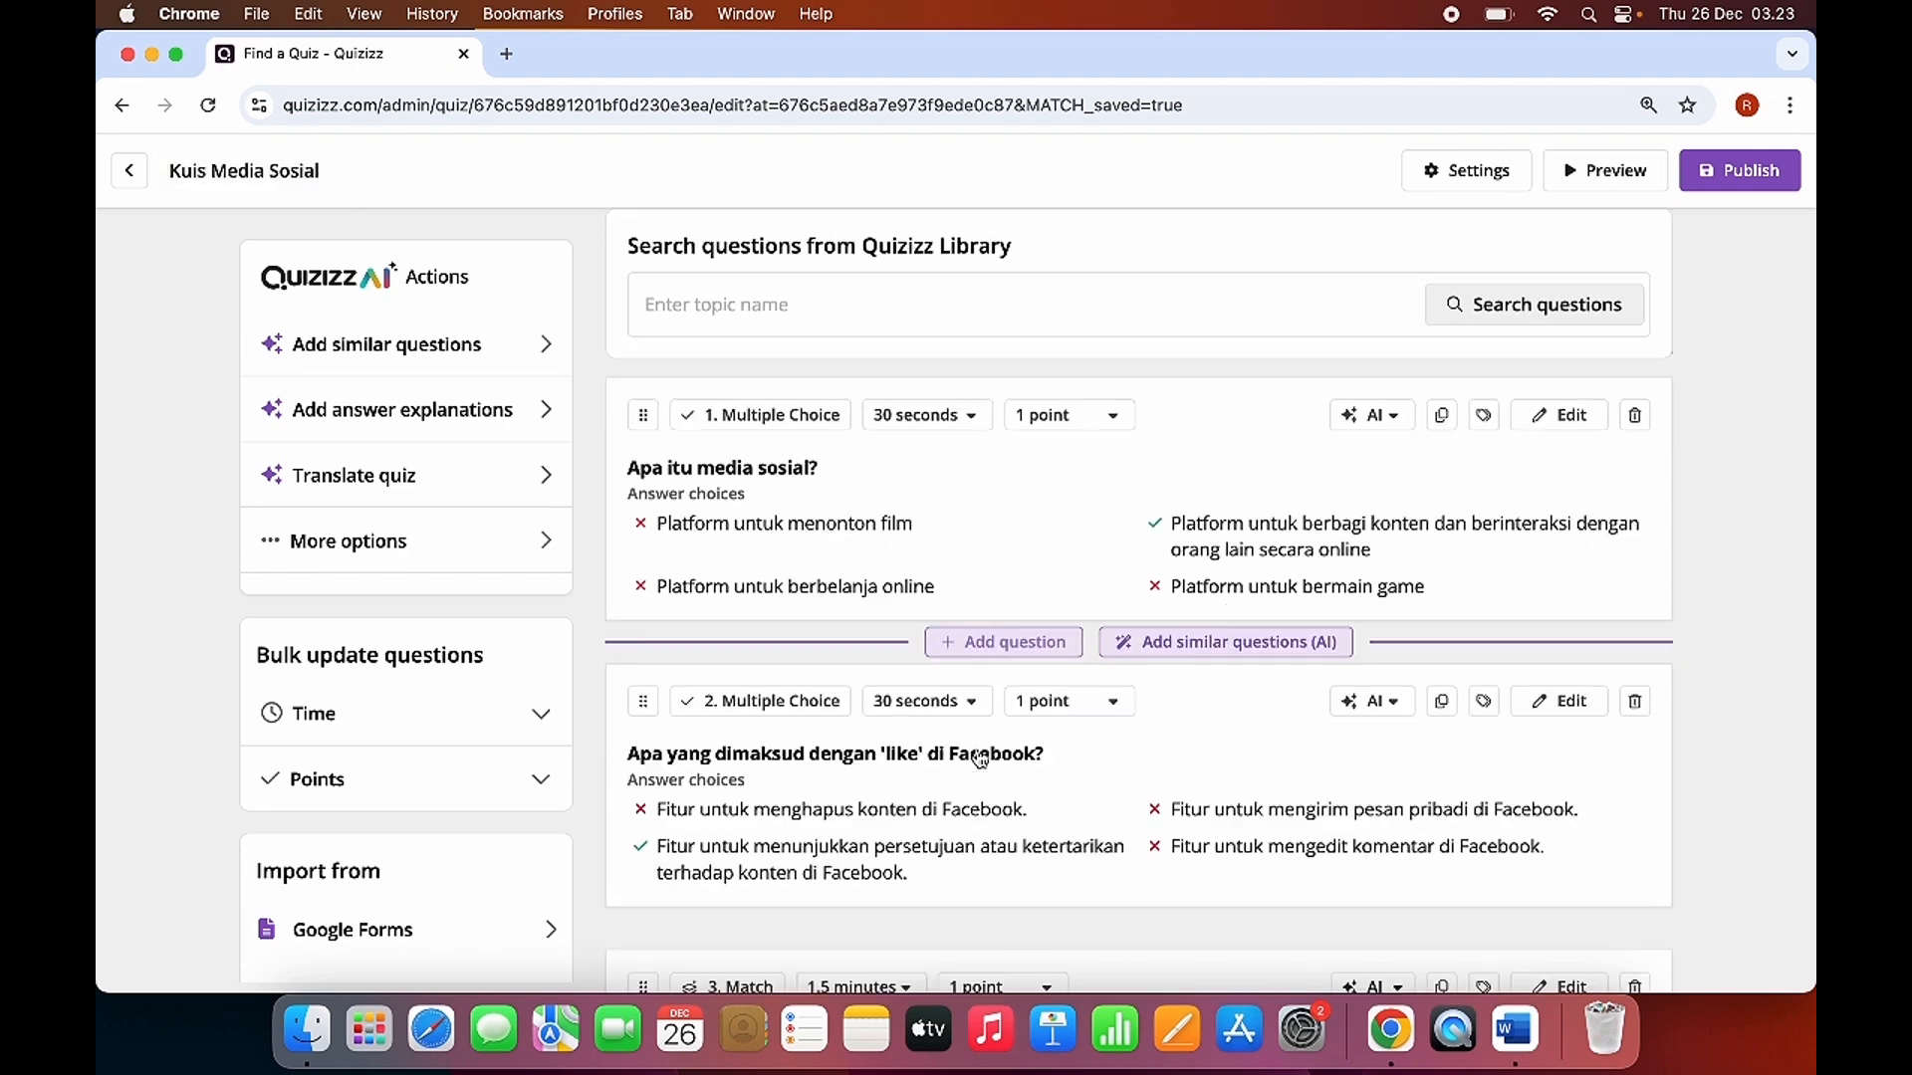
{"action": "scroll", "coordinate": [1037, 541], "scroll_direction": "up", "scroll_amount": 5}
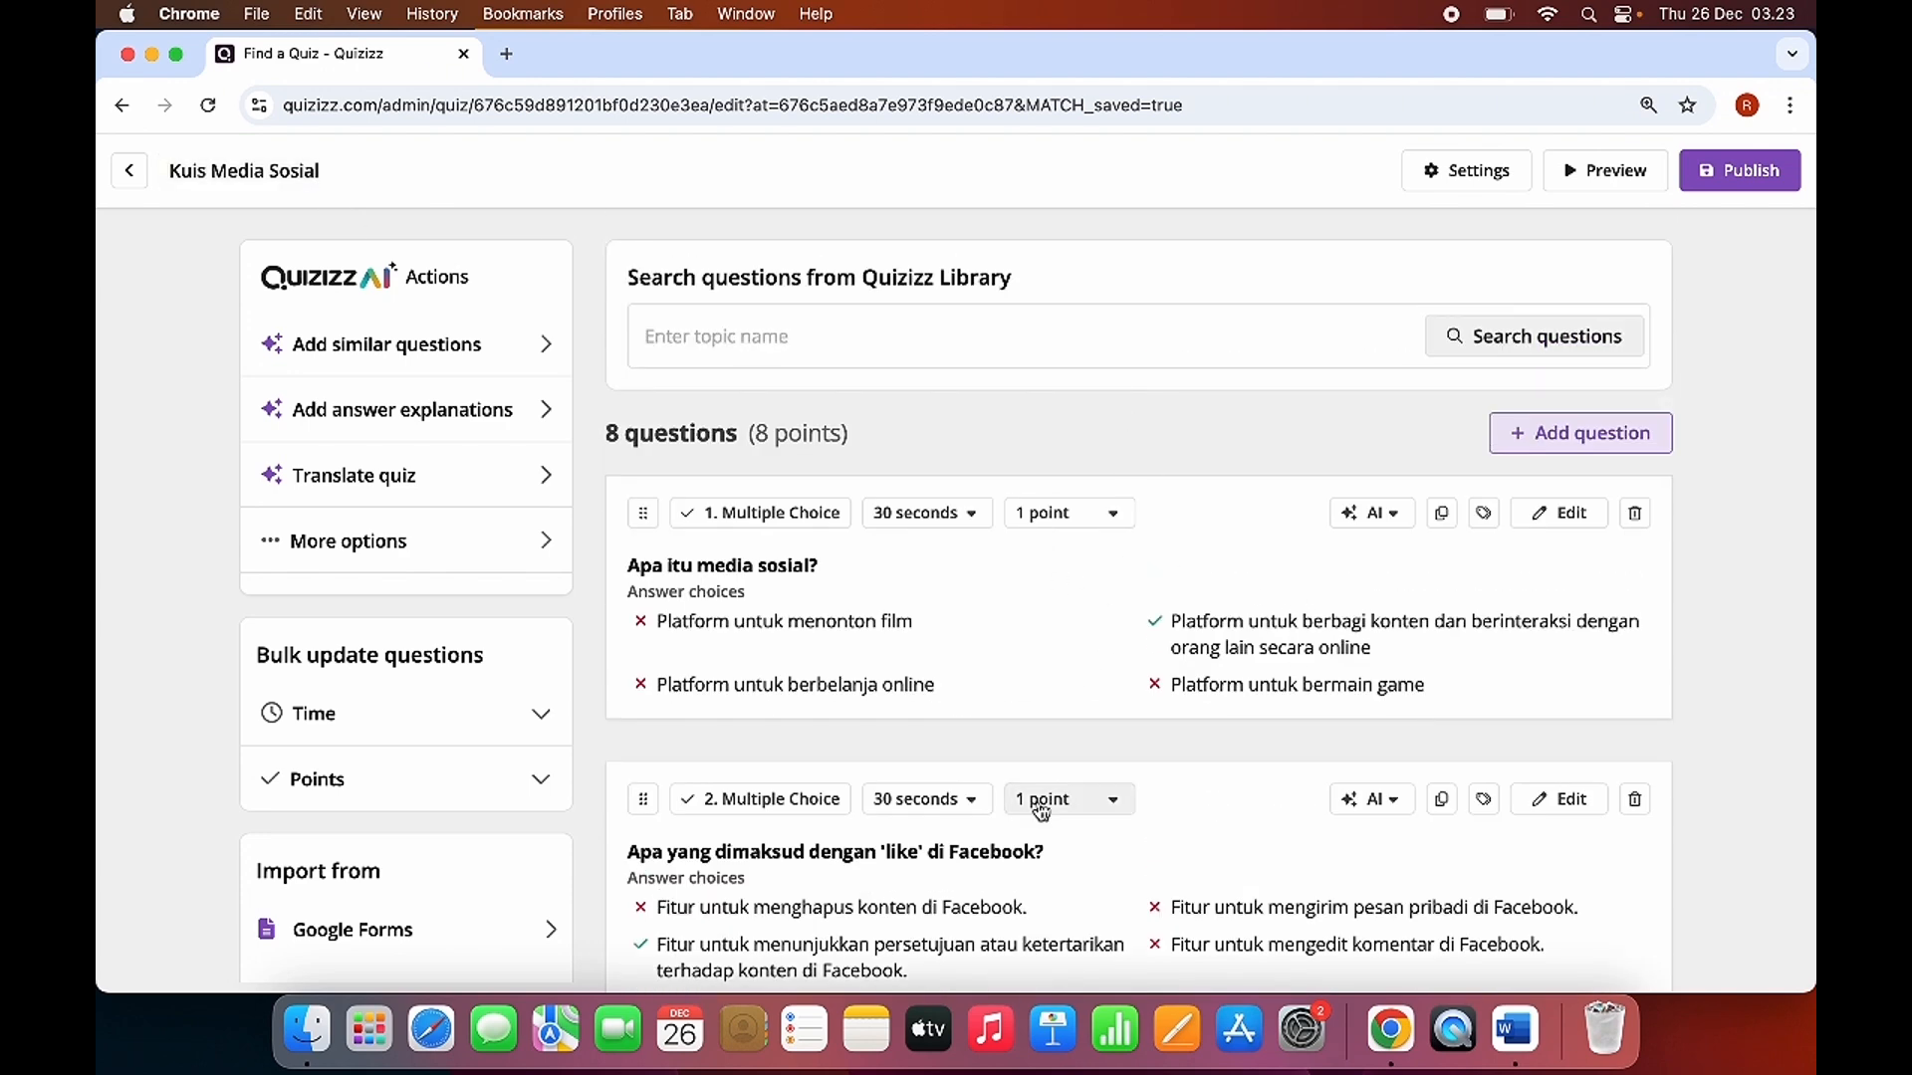
{"action": "scroll", "coordinate": [1036, 798], "scroll_direction": "down", "scroll_amount": 2}
{"action": "scroll", "coordinate": [1037, 798], "scroll_direction": "up", "scroll_amount": 2}
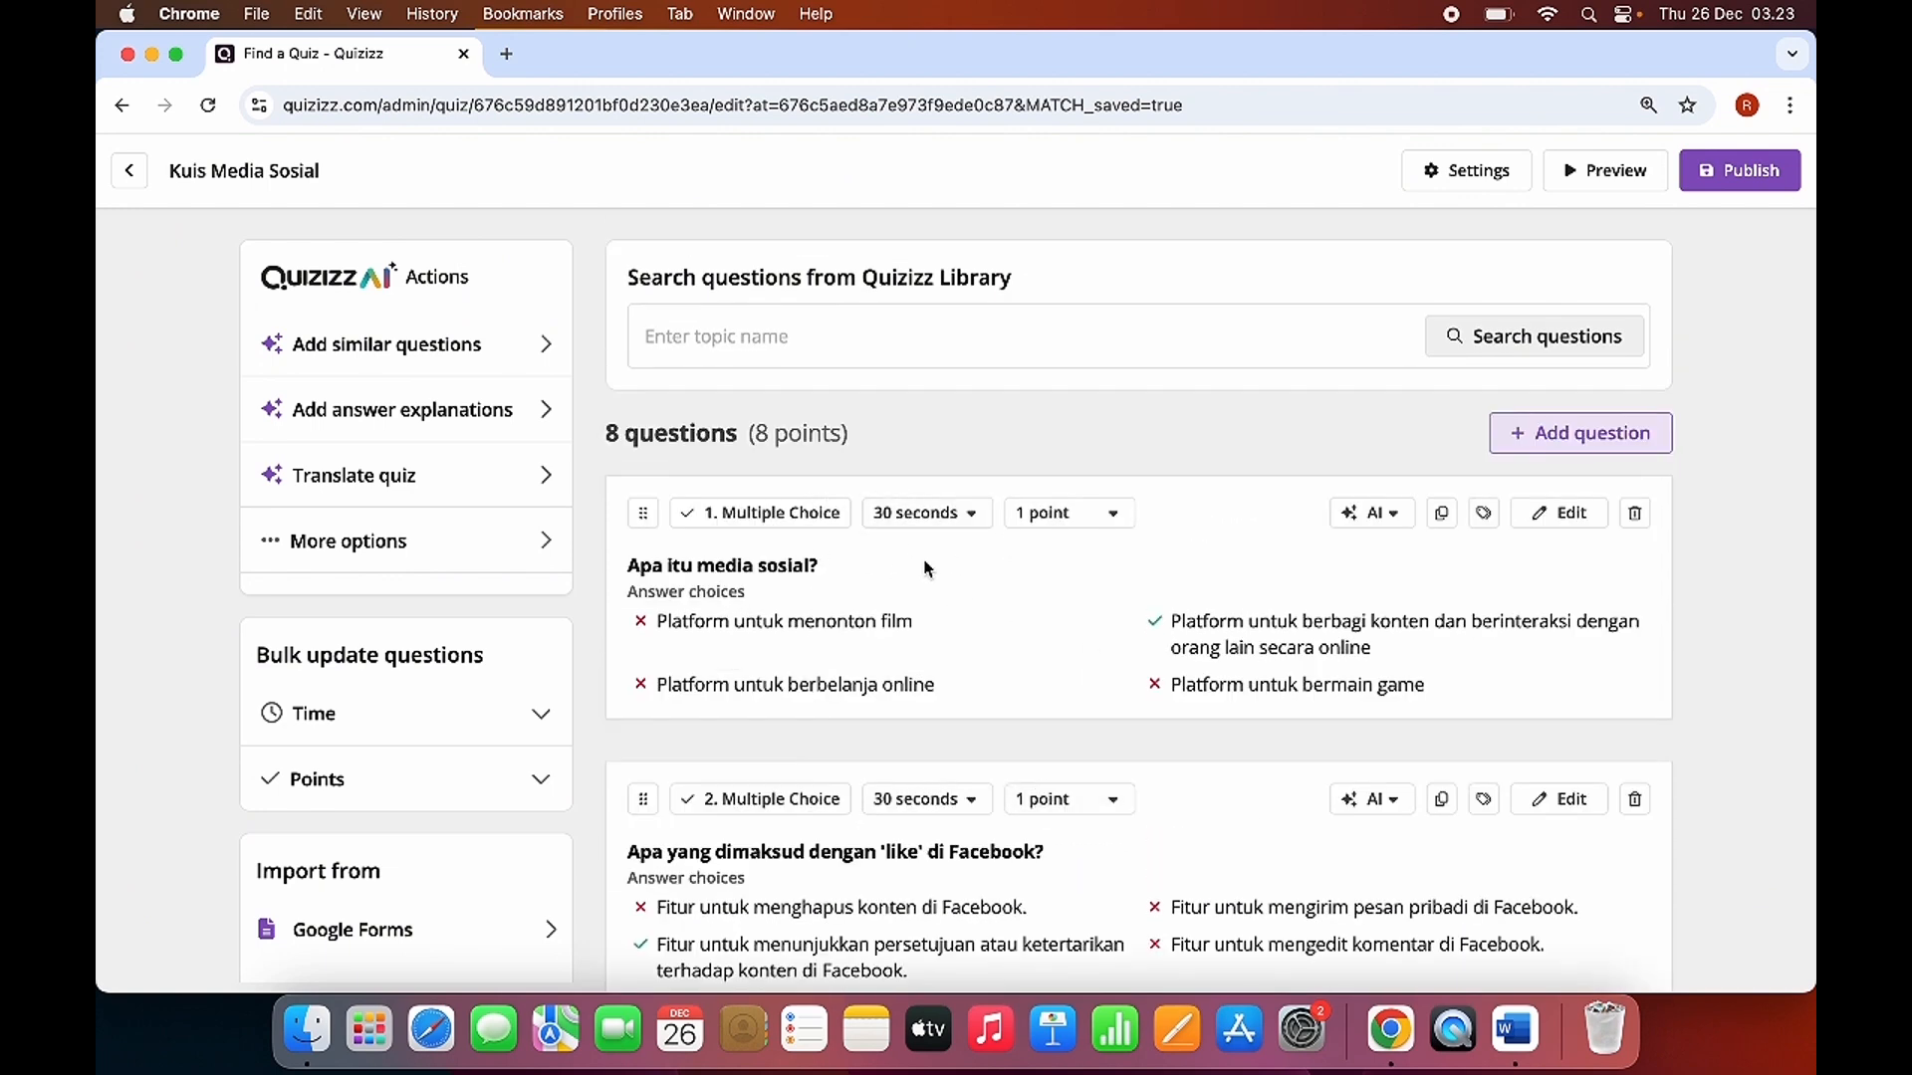
{"action": "left_click", "coordinate": [969, 520]}
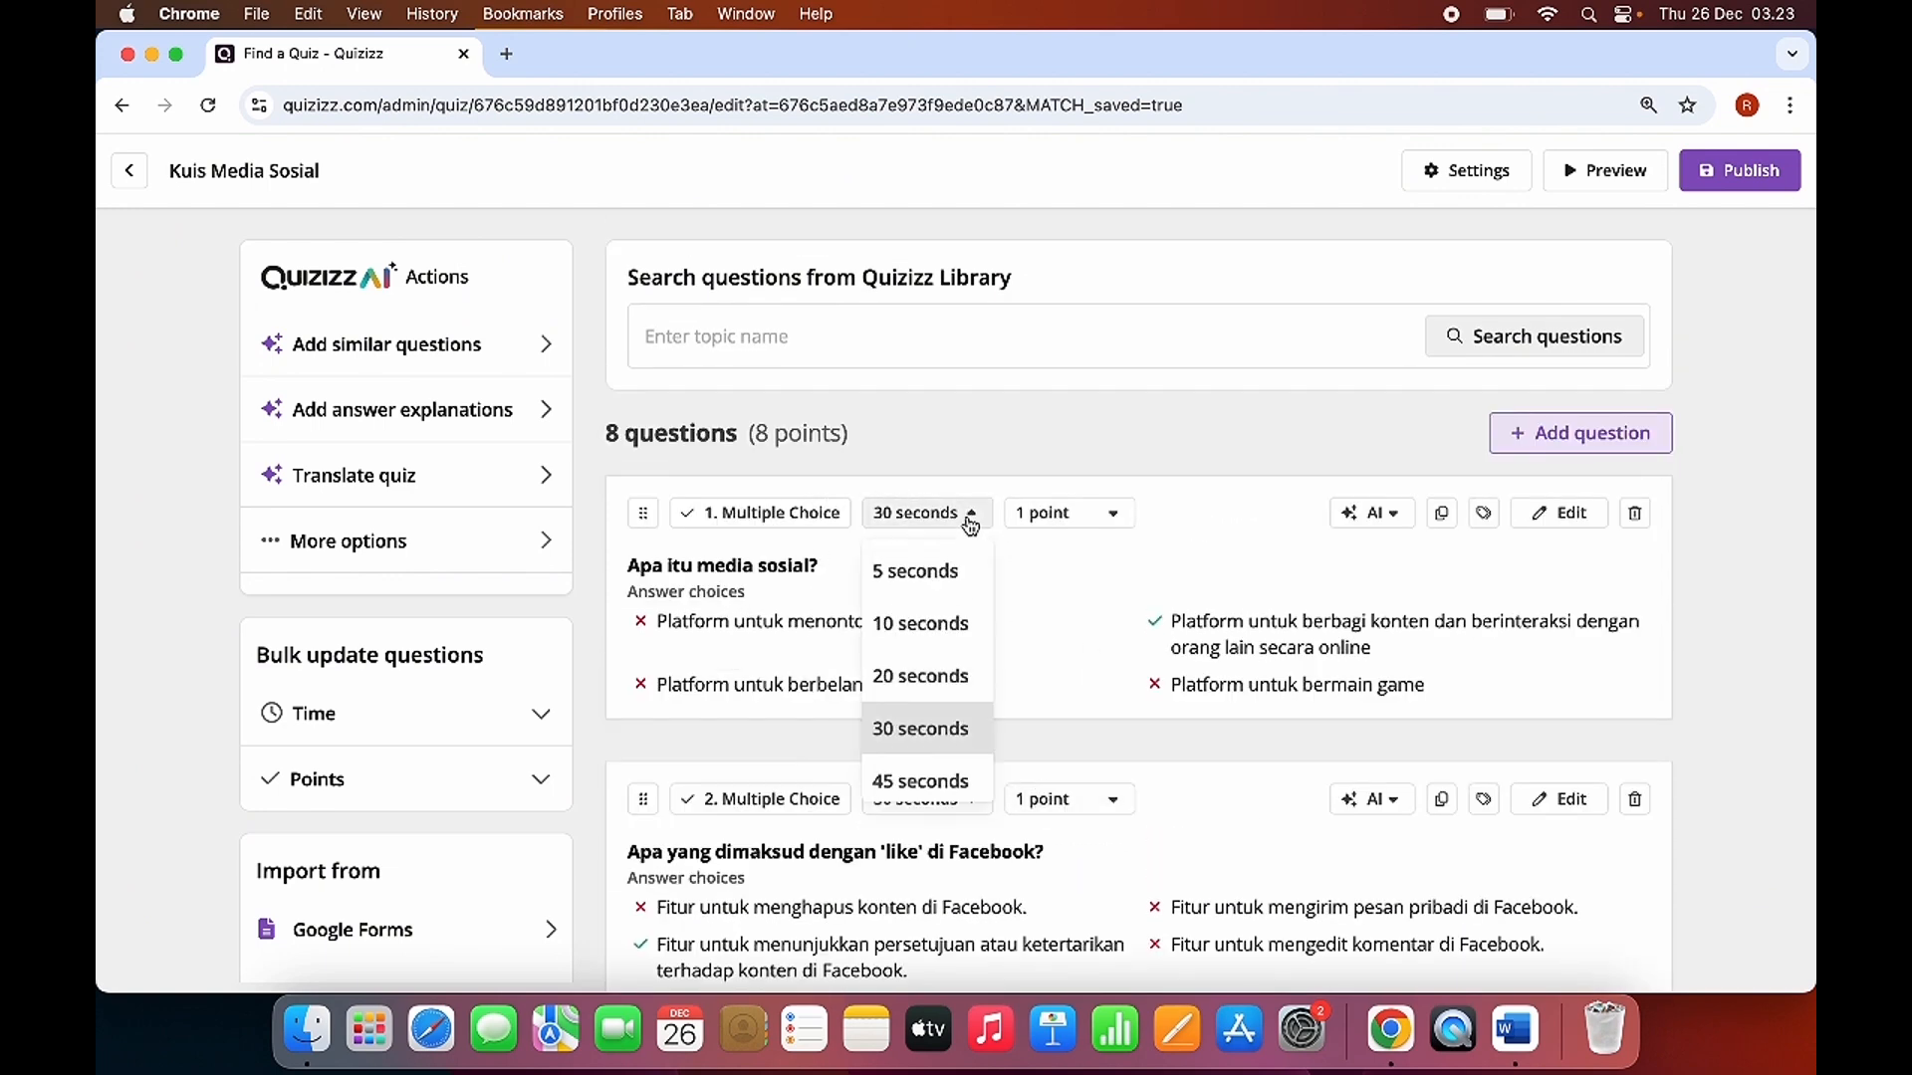
{"action": "scroll", "coordinate": [914, 683], "scroll_direction": "down", "scroll_amount": 1}
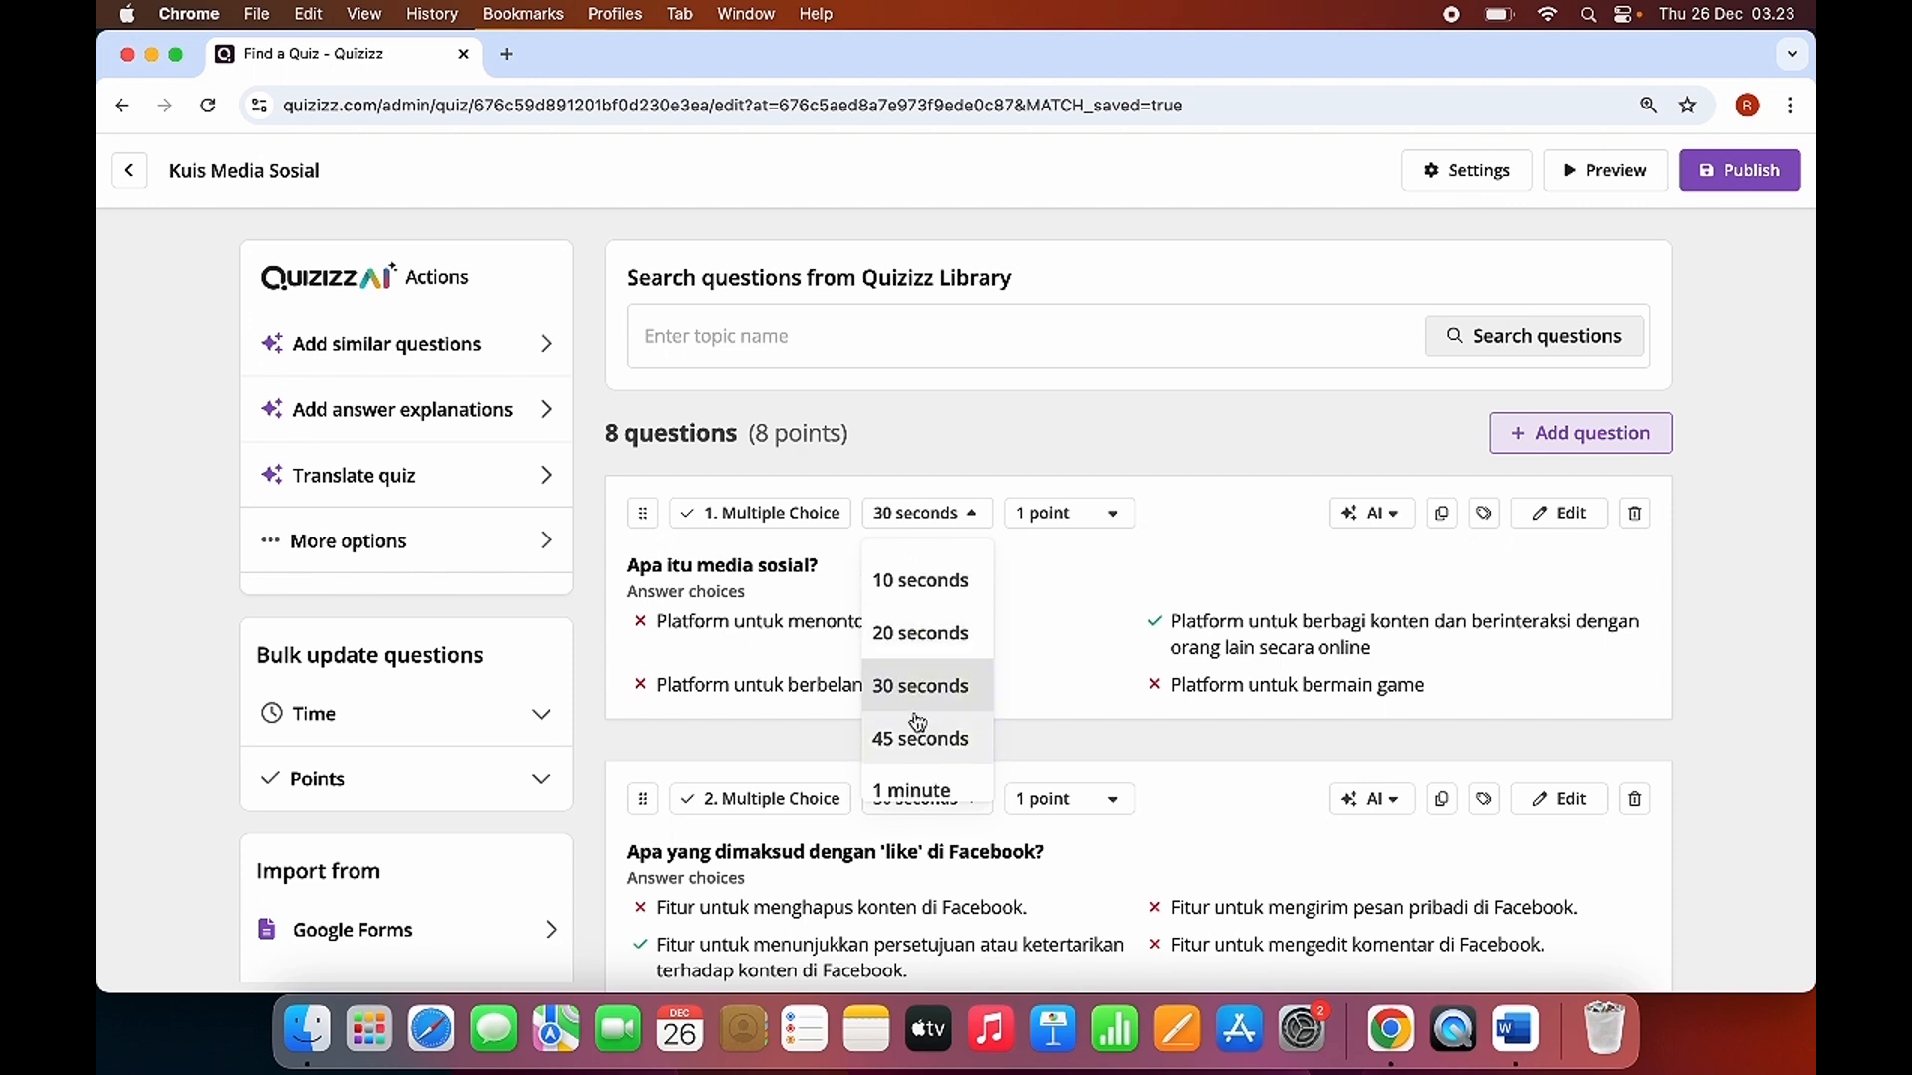
{"action": "scroll", "coordinate": [922, 729], "scroll_direction": "down", "scroll_amount": 2}
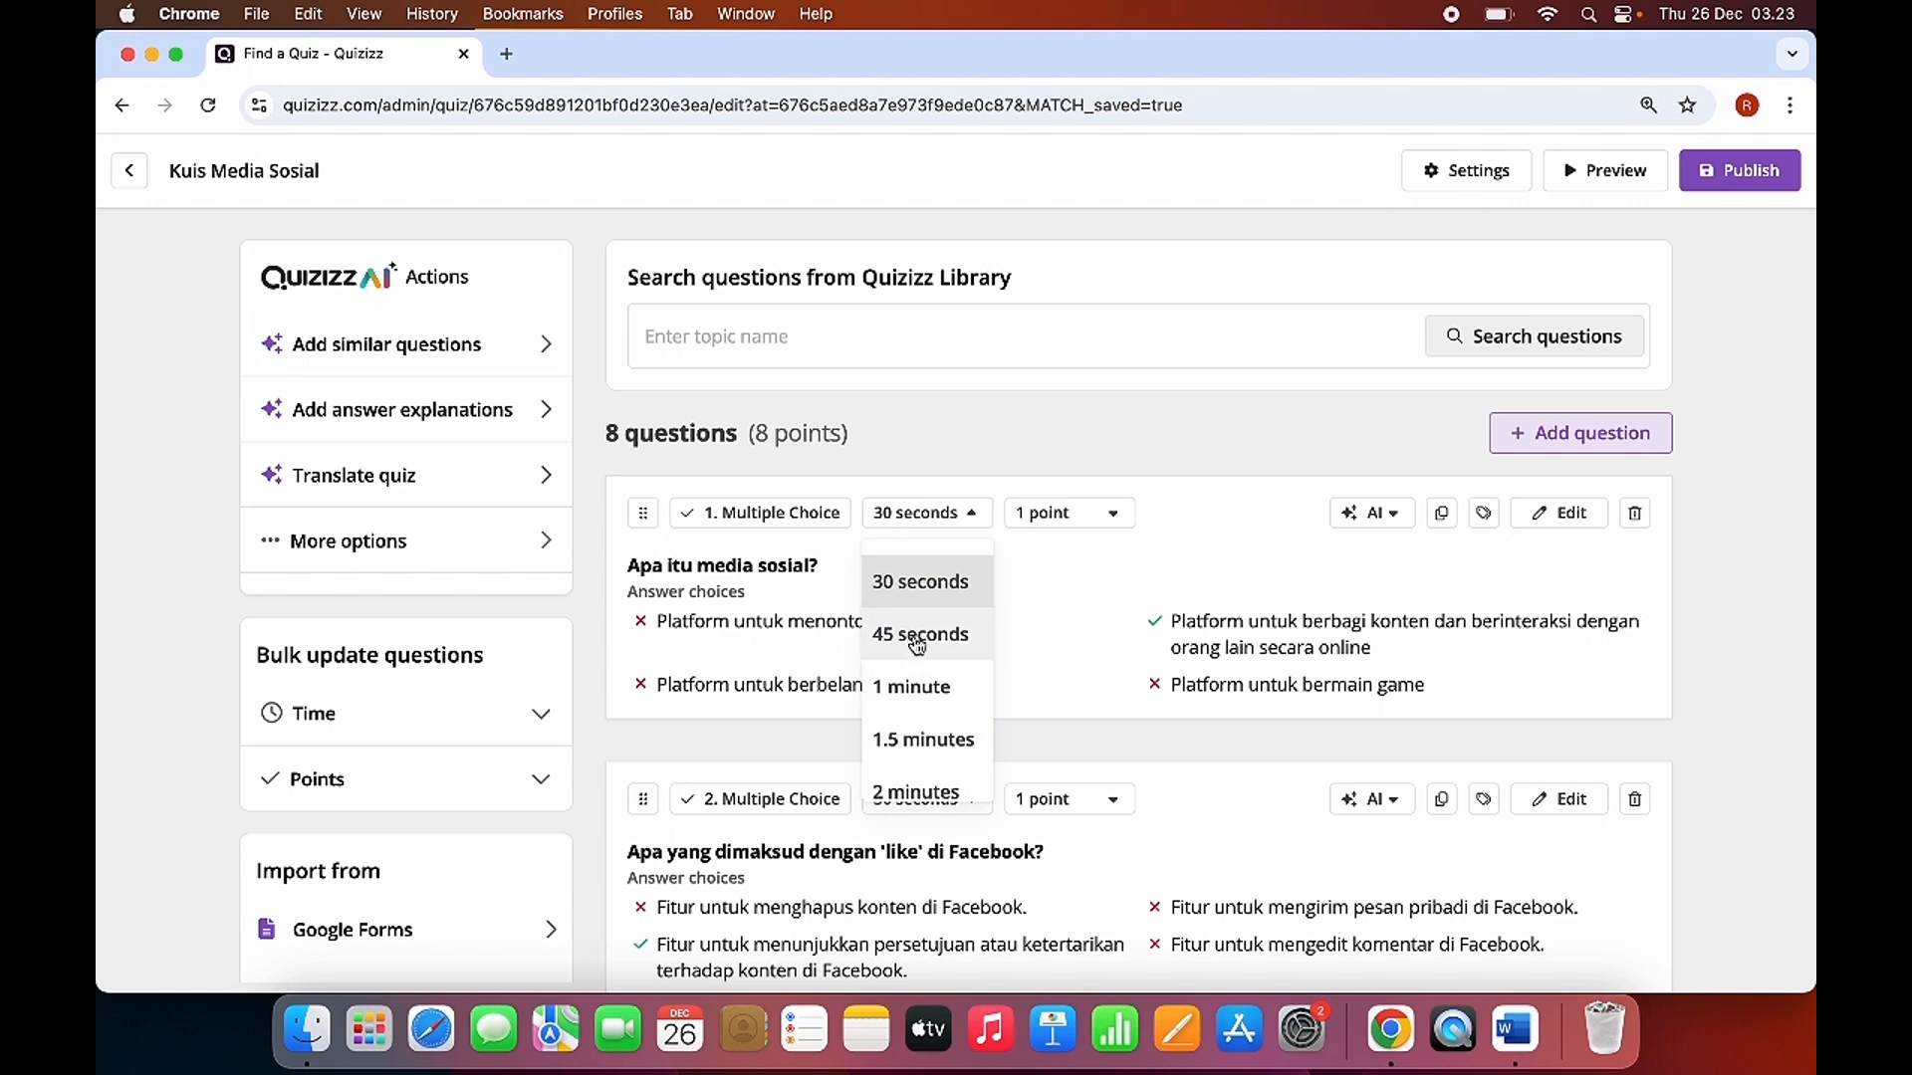
{"action": "scroll", "coordinate": [923, 647], "scroll_direction": "up", "scroll_amount": 1}
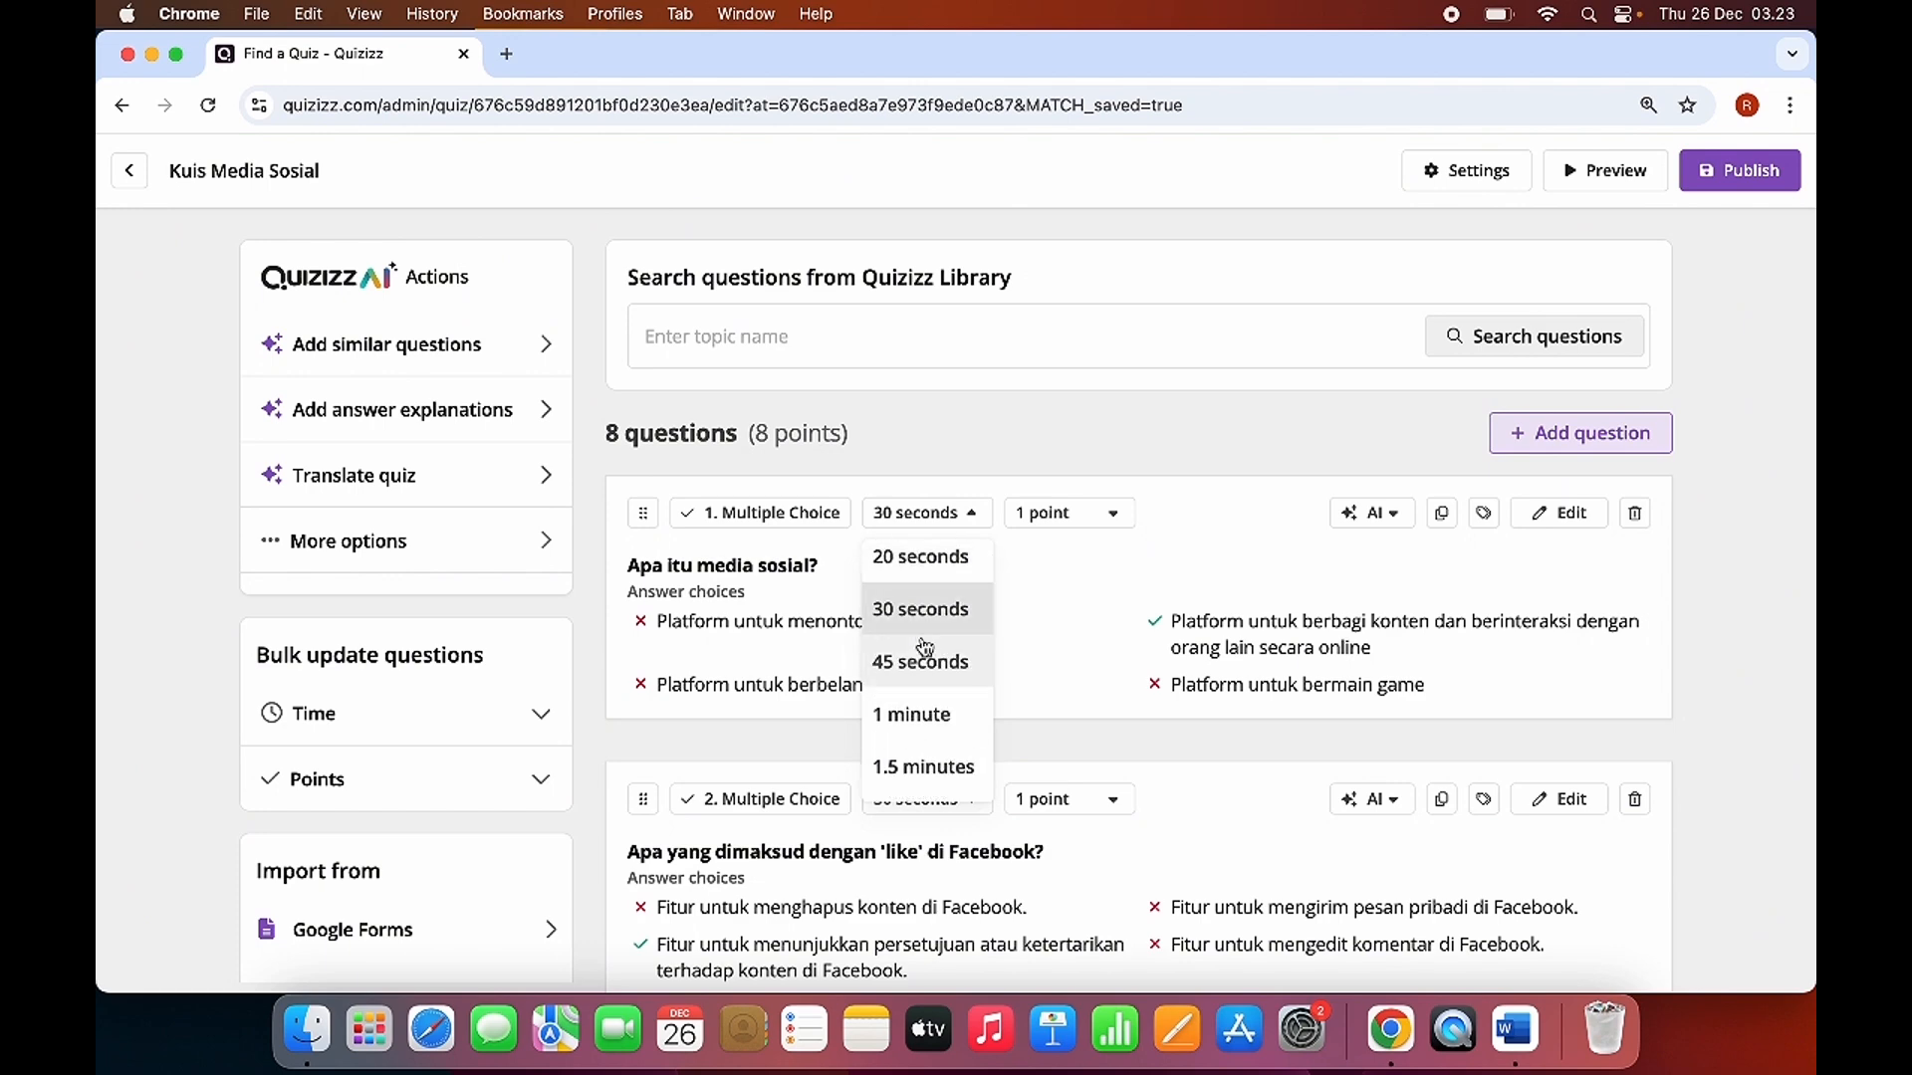
{"action": "left_click", "coordinate": [937, 669]}
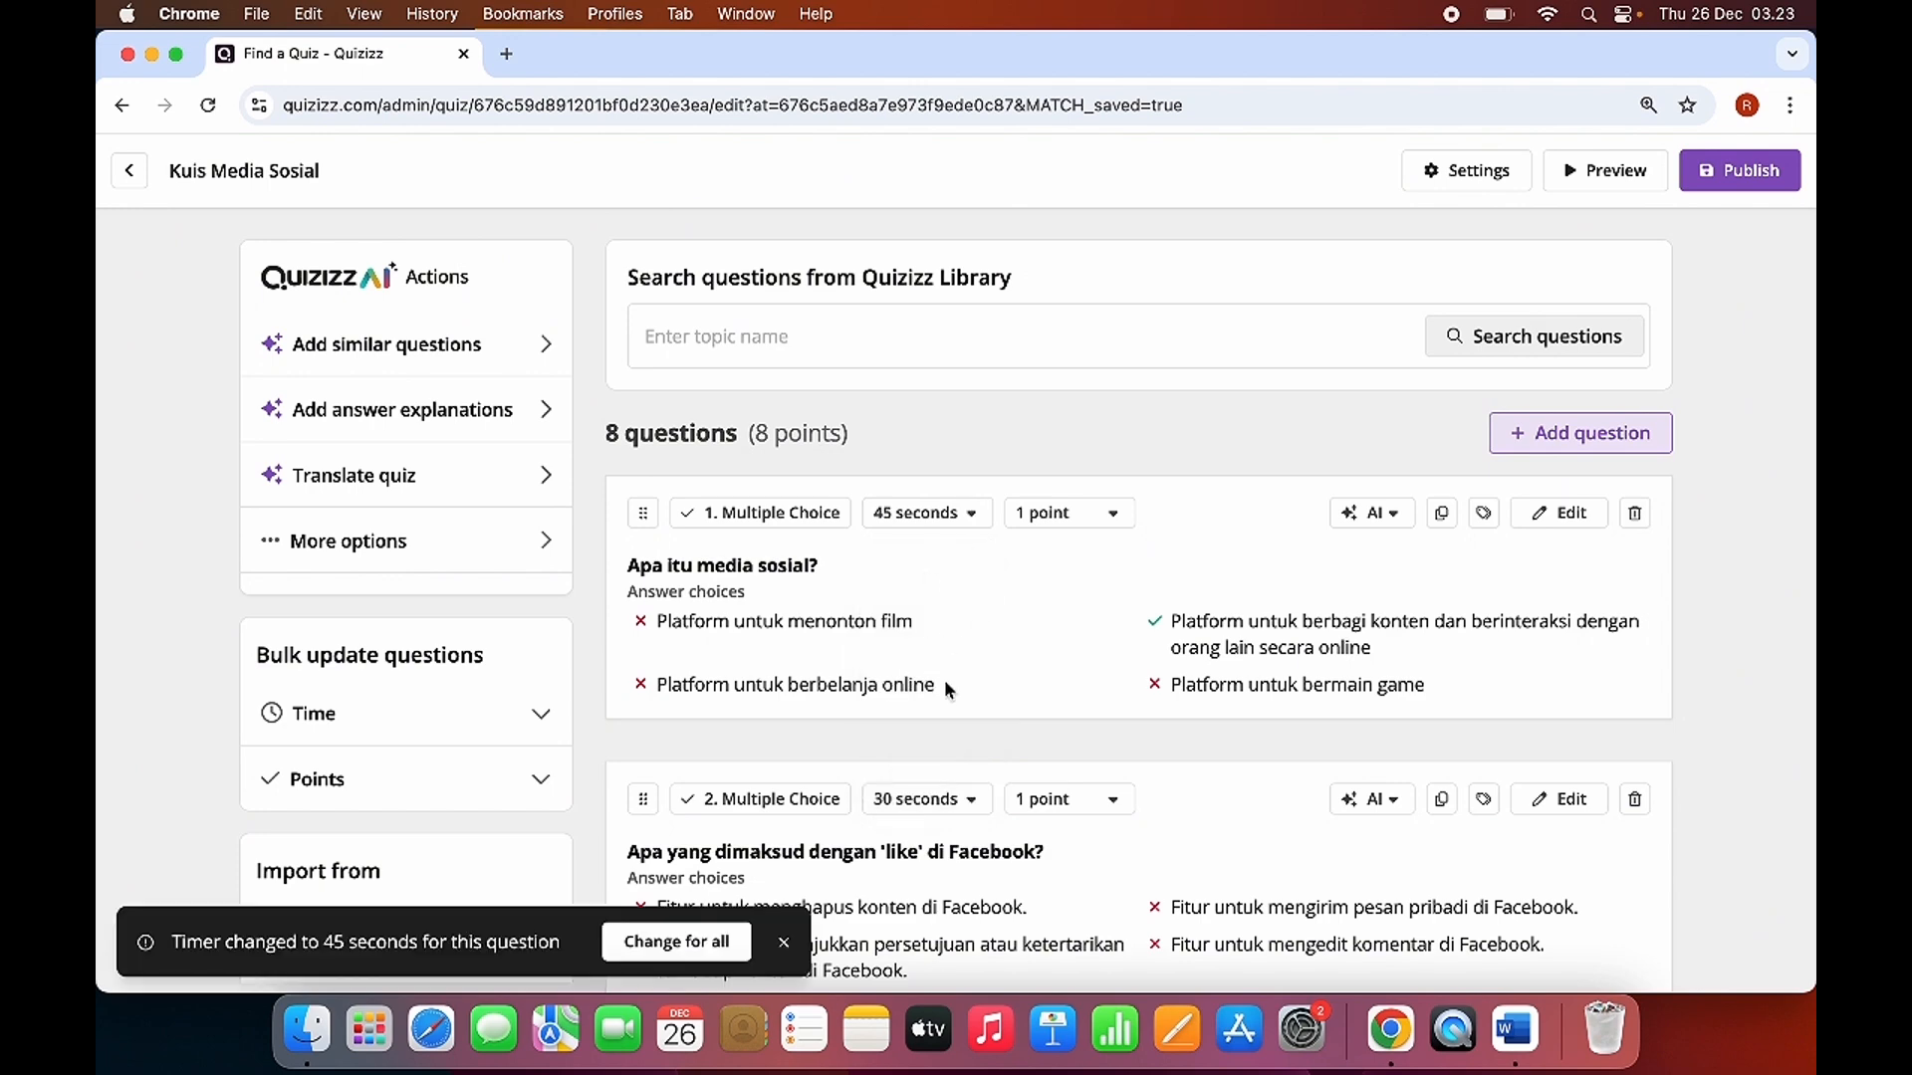
Review the quiz's questions and set the time limit of question 1, "Apa itu media sosial?", to 30 seconds.
{"action": "scroll", "coordinate": [944, 688], "scroll_direction": "down", "scroll_amount": 5}
{"action": "scroll", "coordinate": [991, 717], "scroll_direction": "down", "scroll_amount": 3}
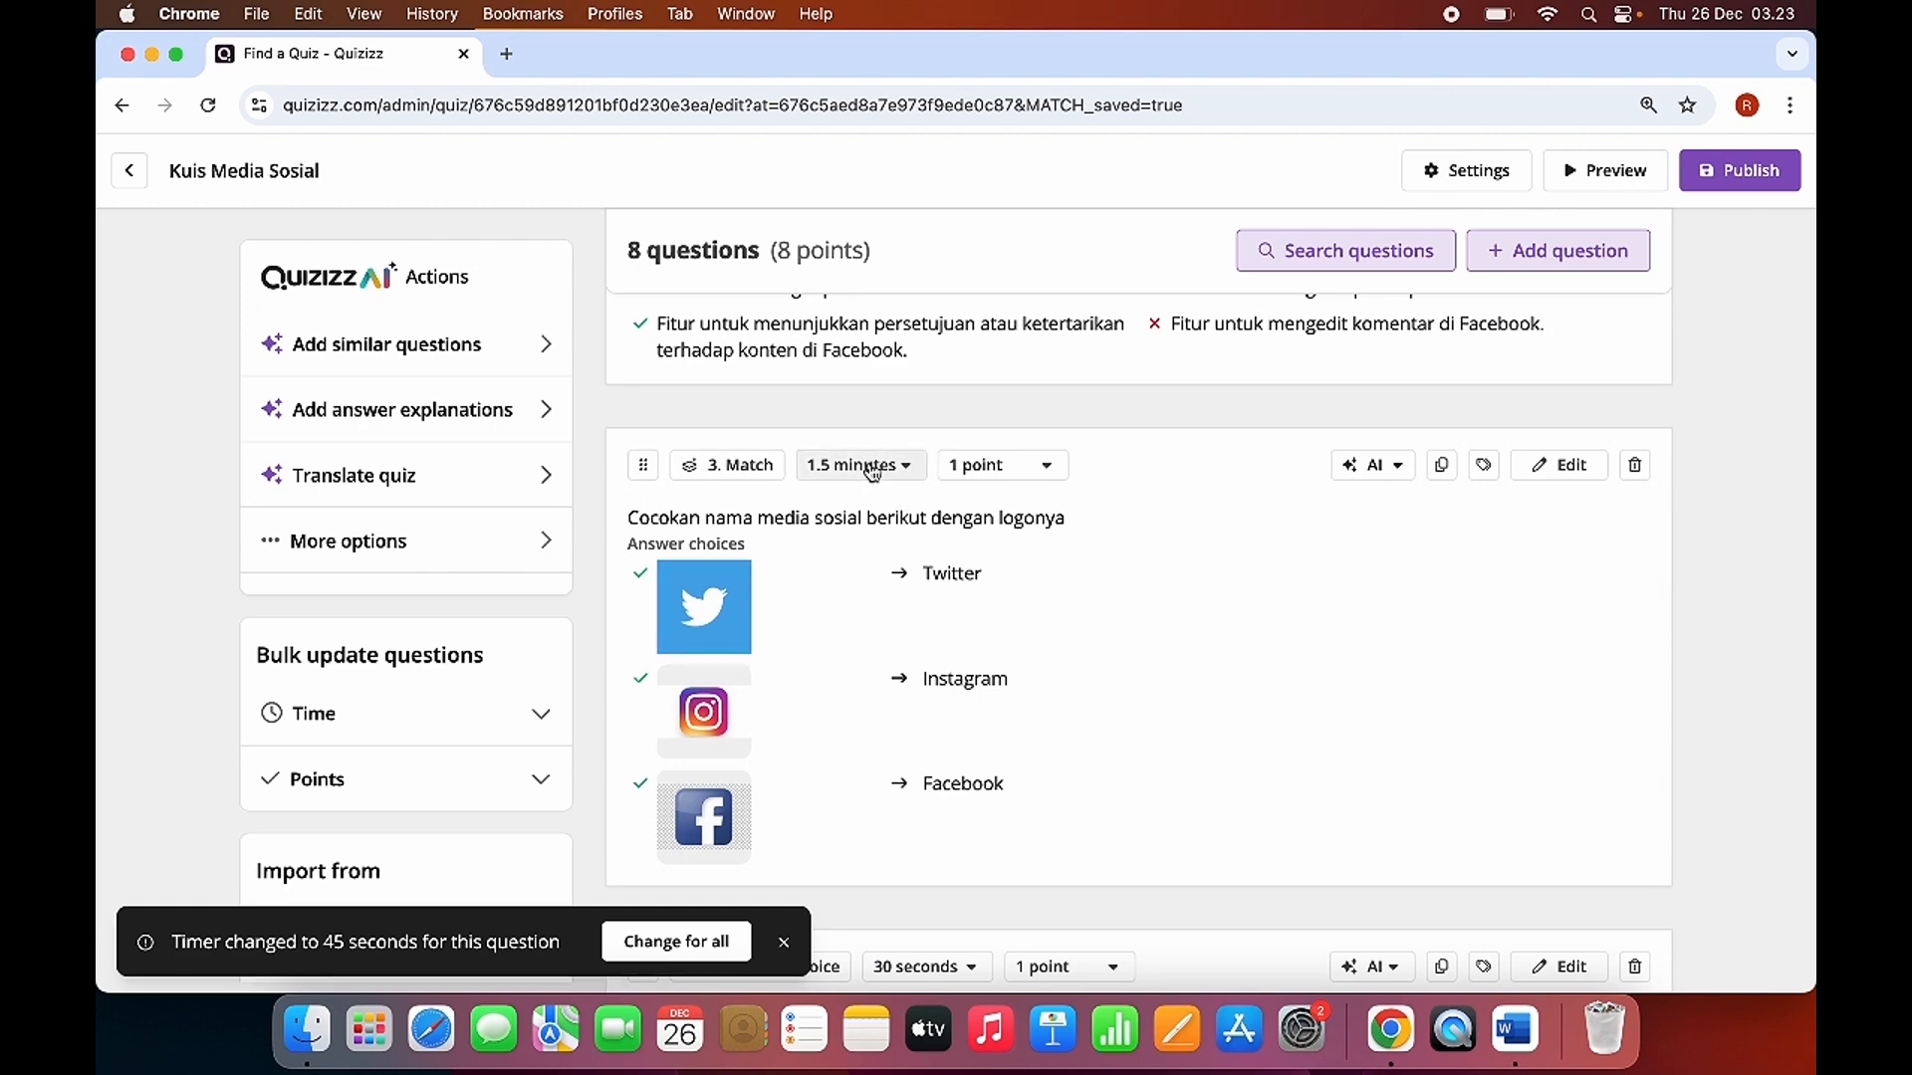
{"action": "scroll", "coordinate": [782, 608], "scroll_direction": "down", "scroll_amount": 1}
{"action": "scroll", "coordinate": [787, 647], "scroll_direction": "up", "scroll_amount": 1}
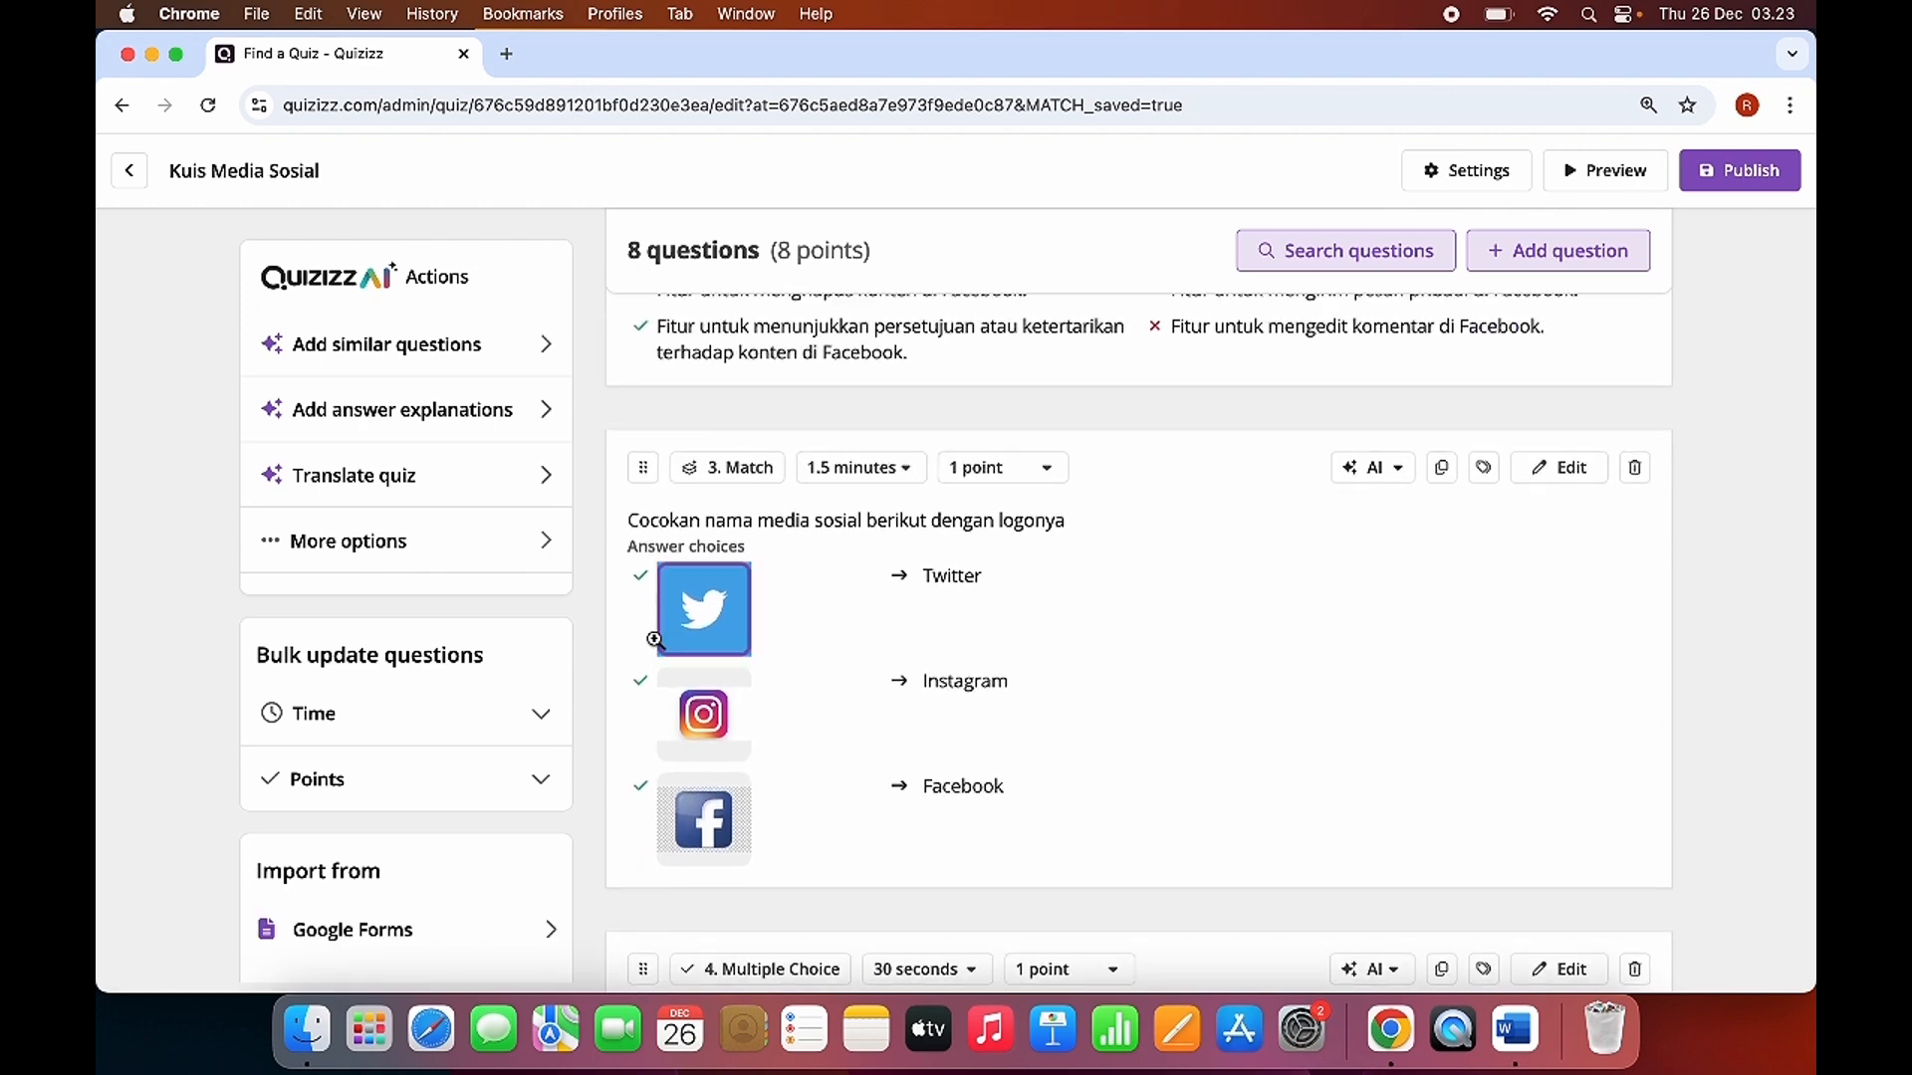
{"action": "scroll", "coordinate": [971, 842], "scroll_direction": "down", "scroll_amount": 1}
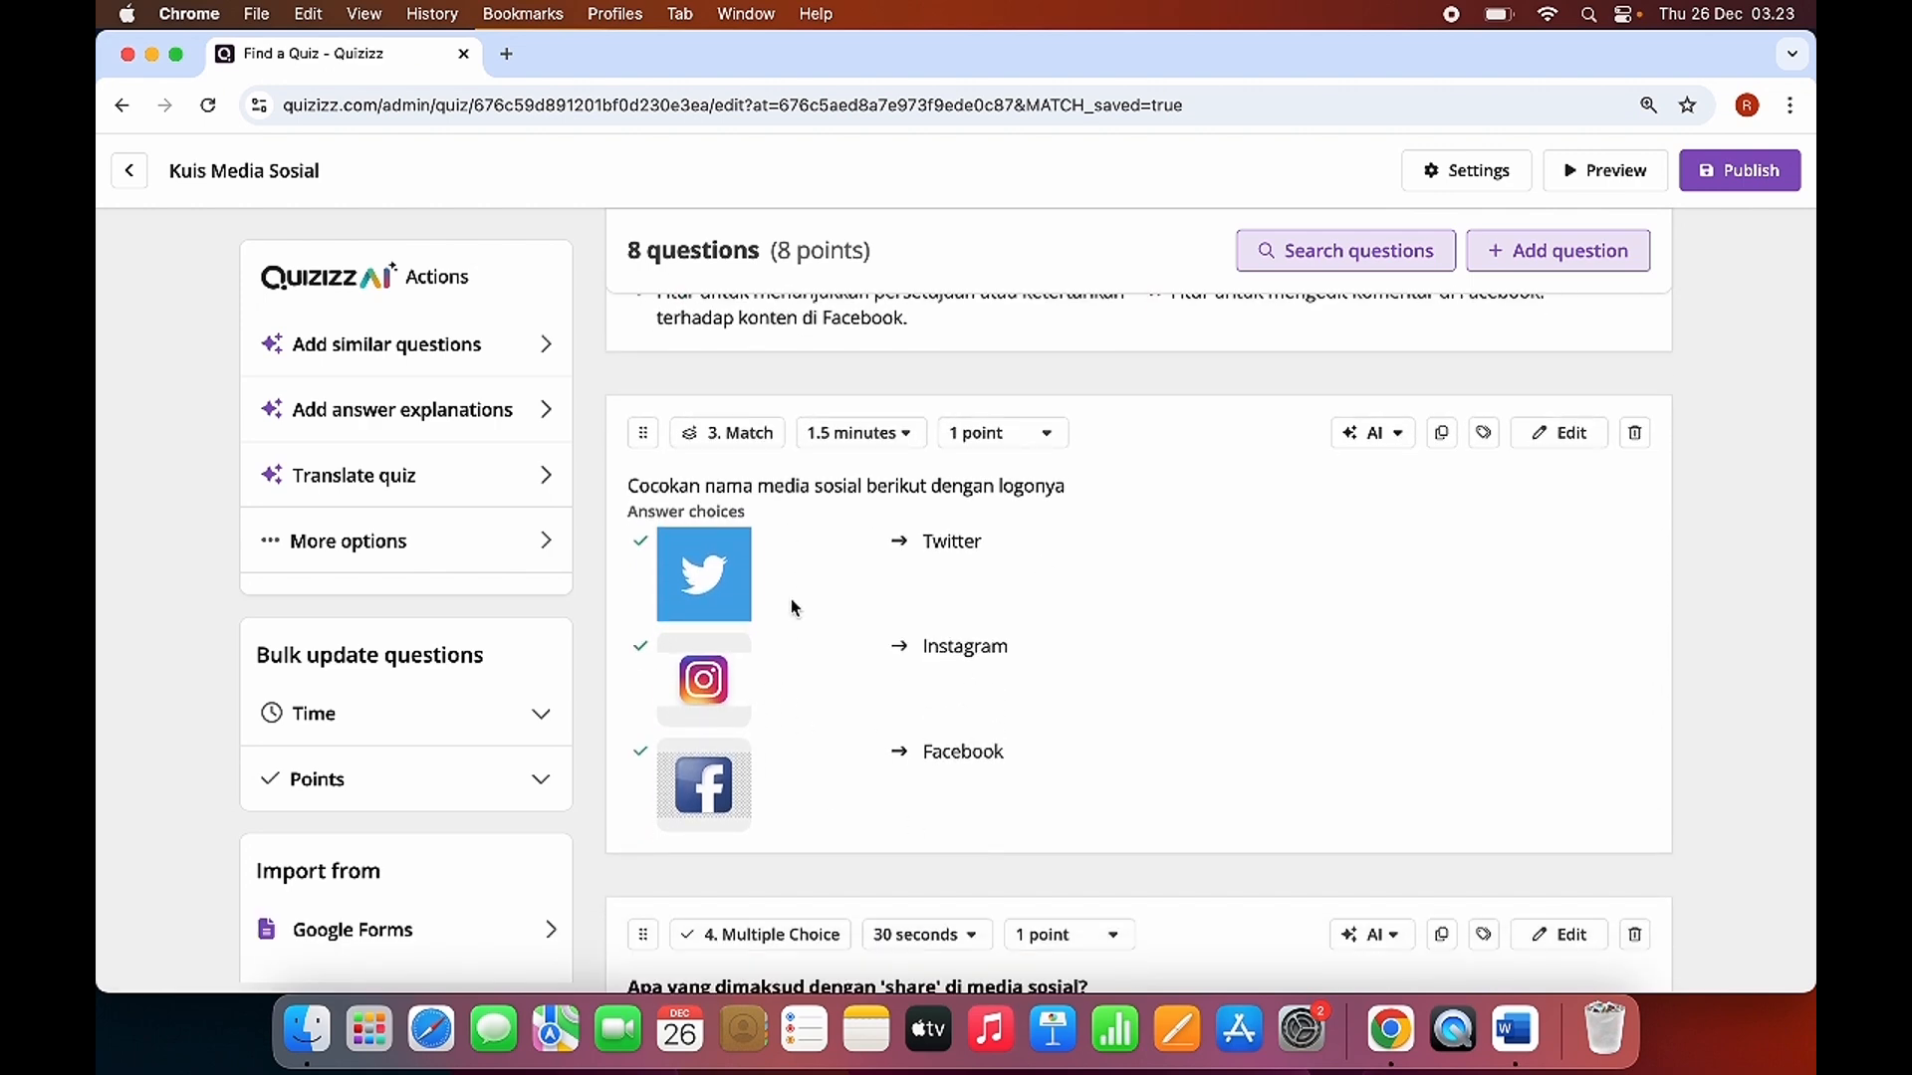
{"action": "scroll", "coordinate": [783, 817], "scroll_direction": "down", "scroll_amount": 10}
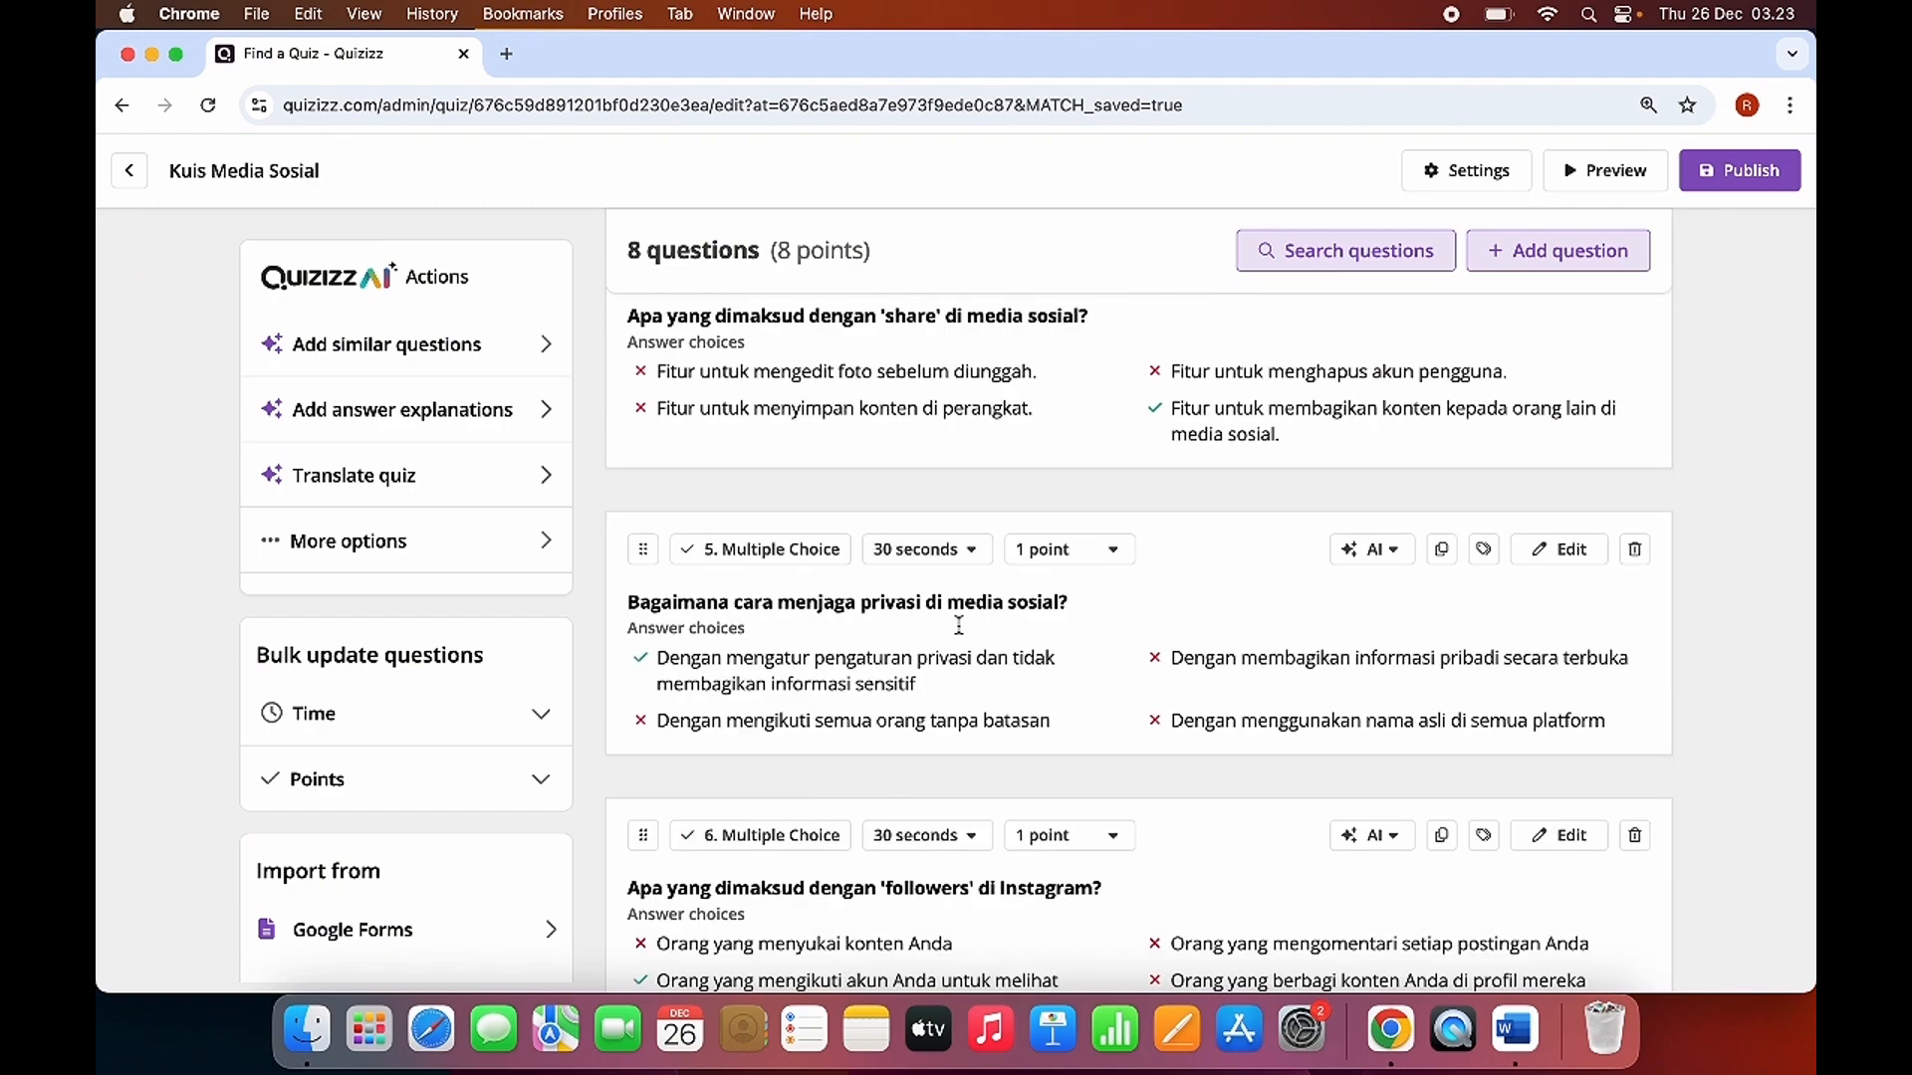
{"action": "scroll", "coordinate": [971, 709], "scroll_direction": "down", "scroll_amount": 8}
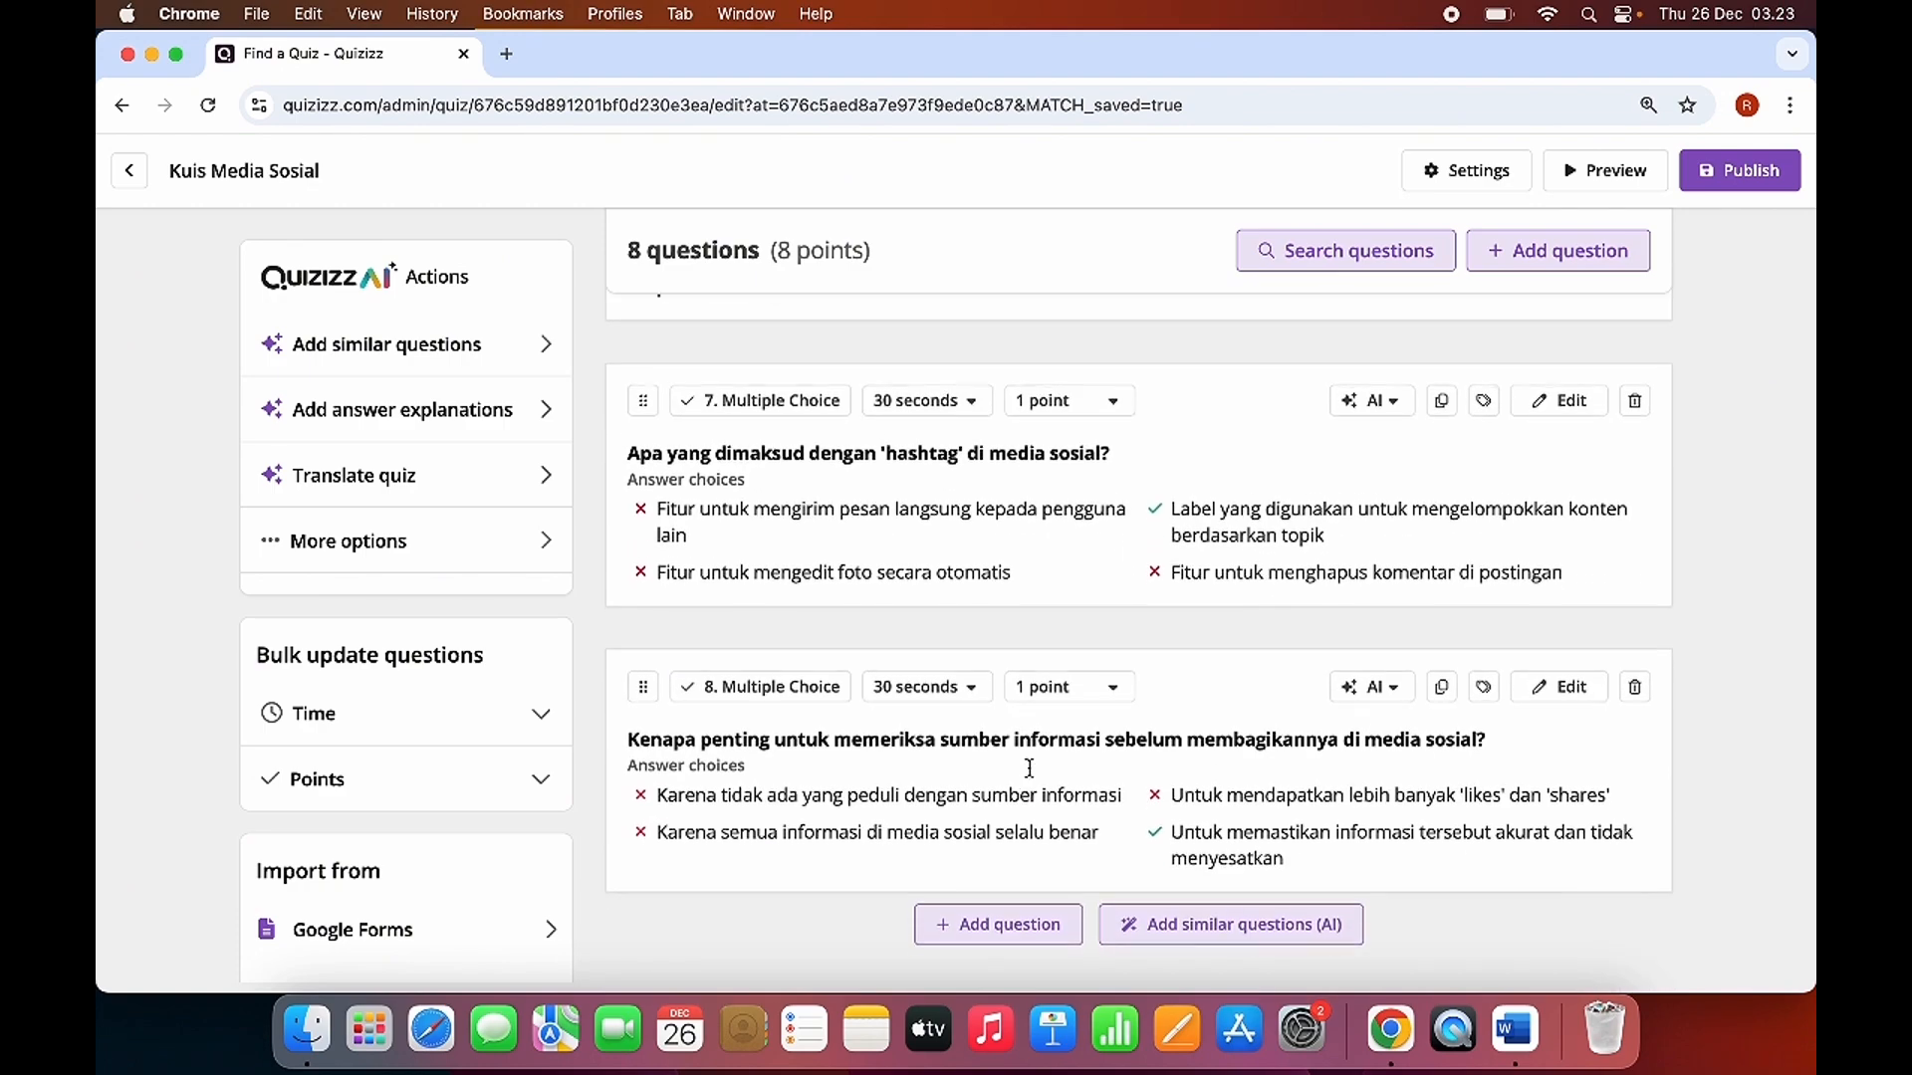
{"action": "scroll", "coordinate": [935, 628], "scroll_direction": "up", "scroll_amount": 20}
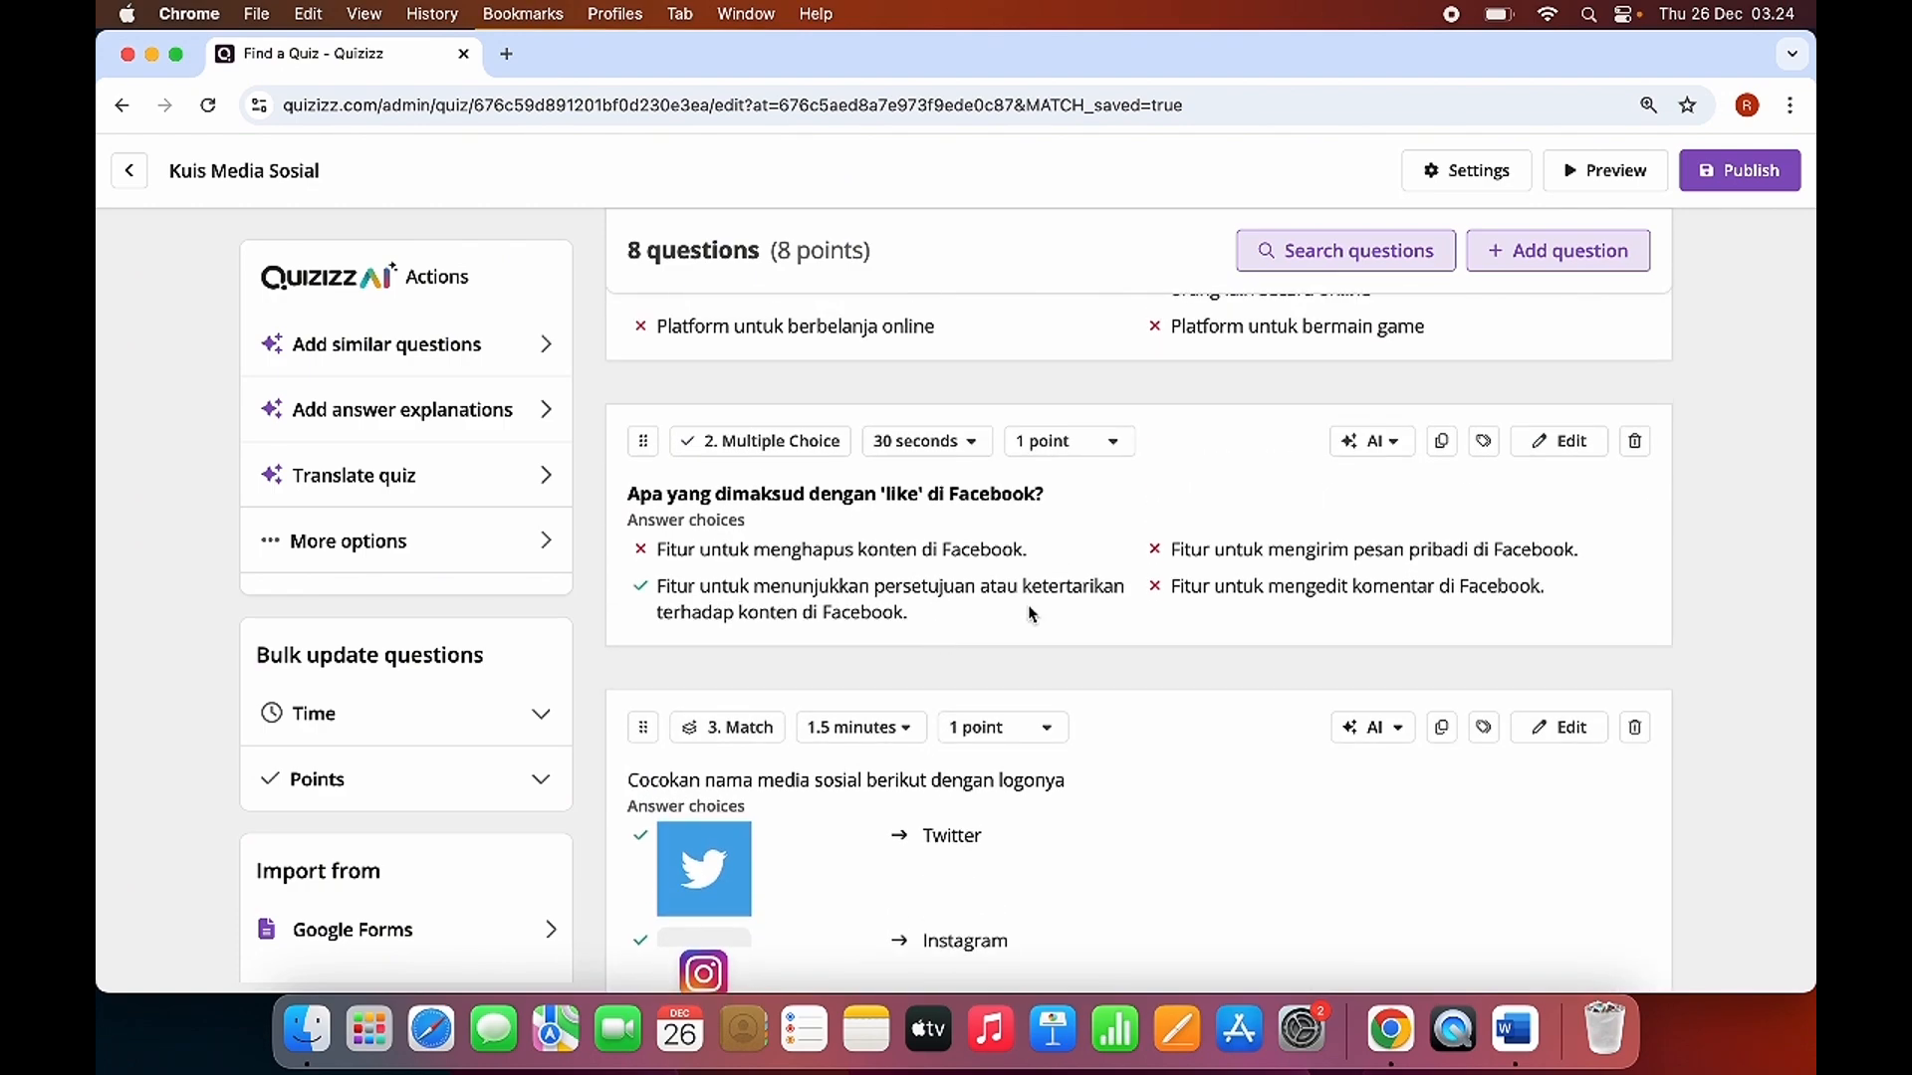
{"action": "left_click", "coordinate": [958, 513]}
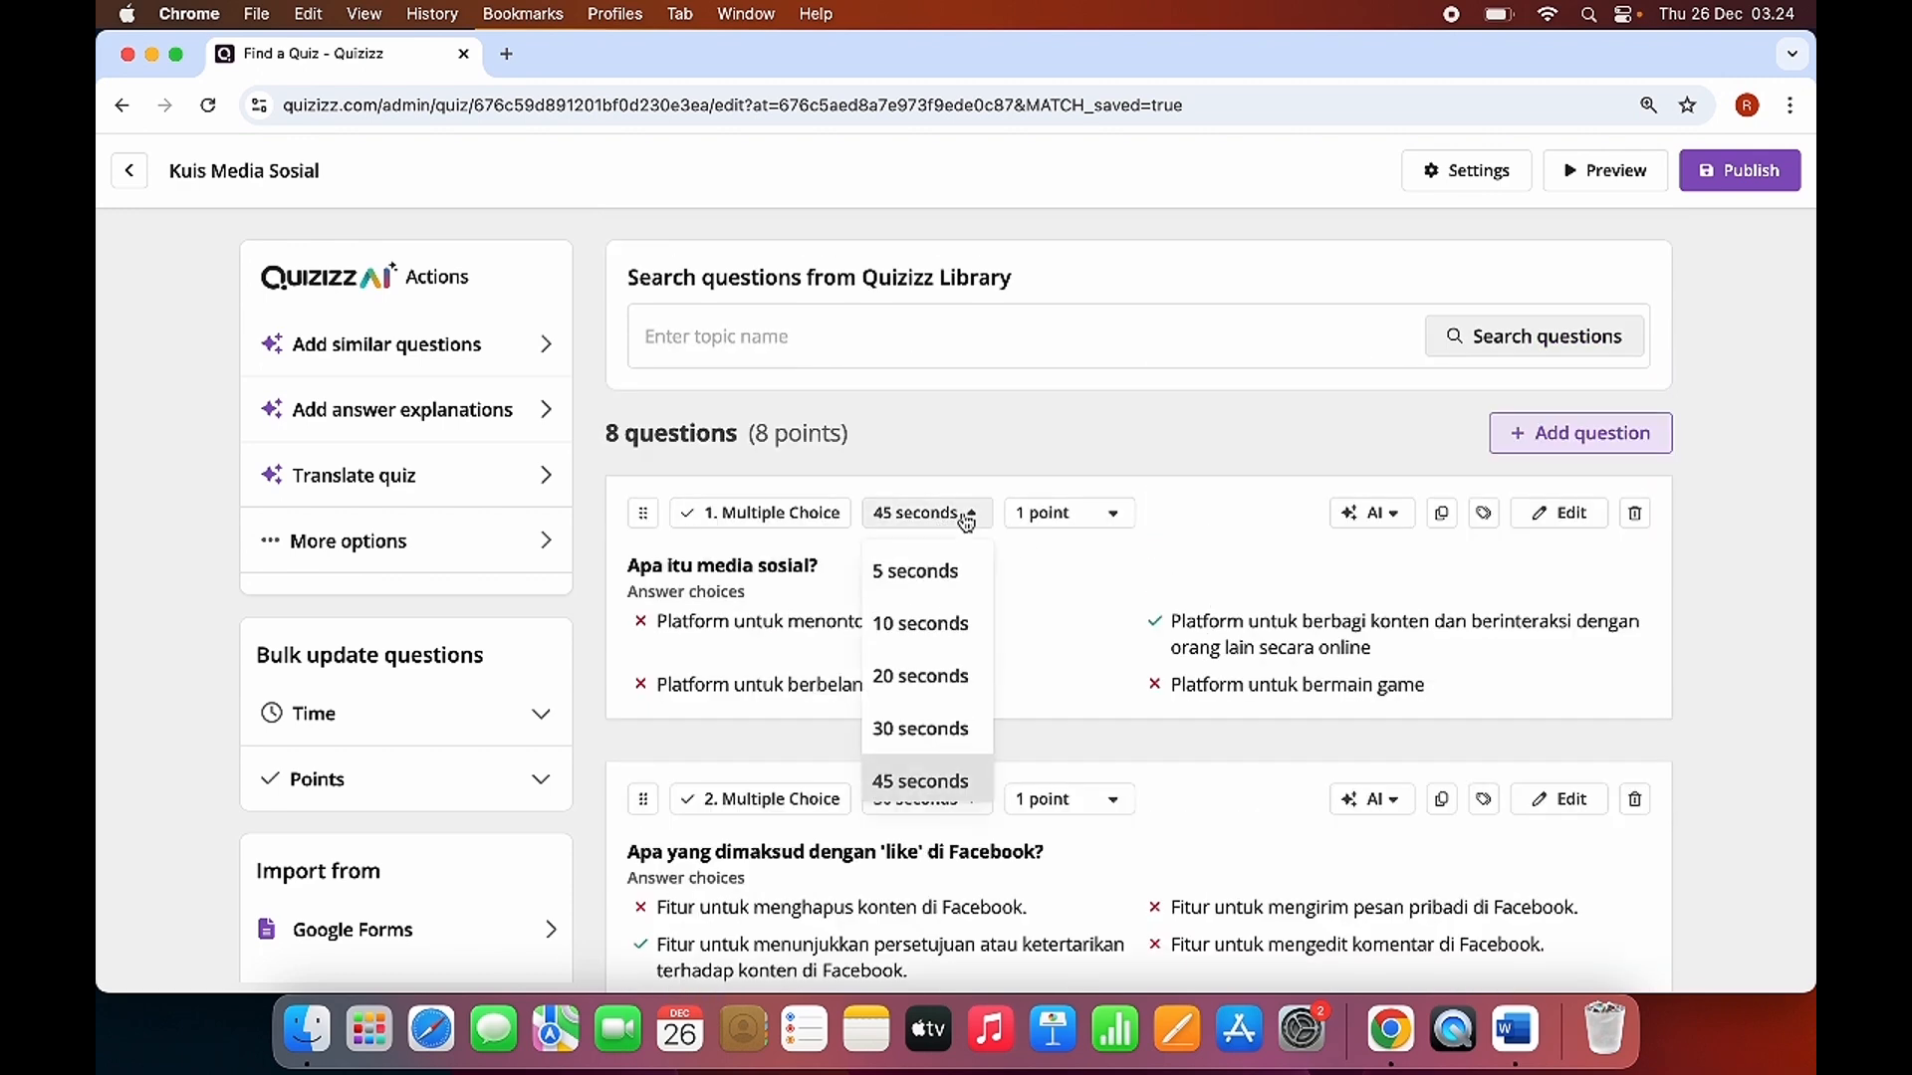
{"action": "left_click", "coordinate": [917, 730]}
Check the remaining questions and publish the quiz "Kuis Media Sosial".
{"action": "scroll", "coordinate": [917, 732], "scroll_direction": "down", "scroll_amount": 4}
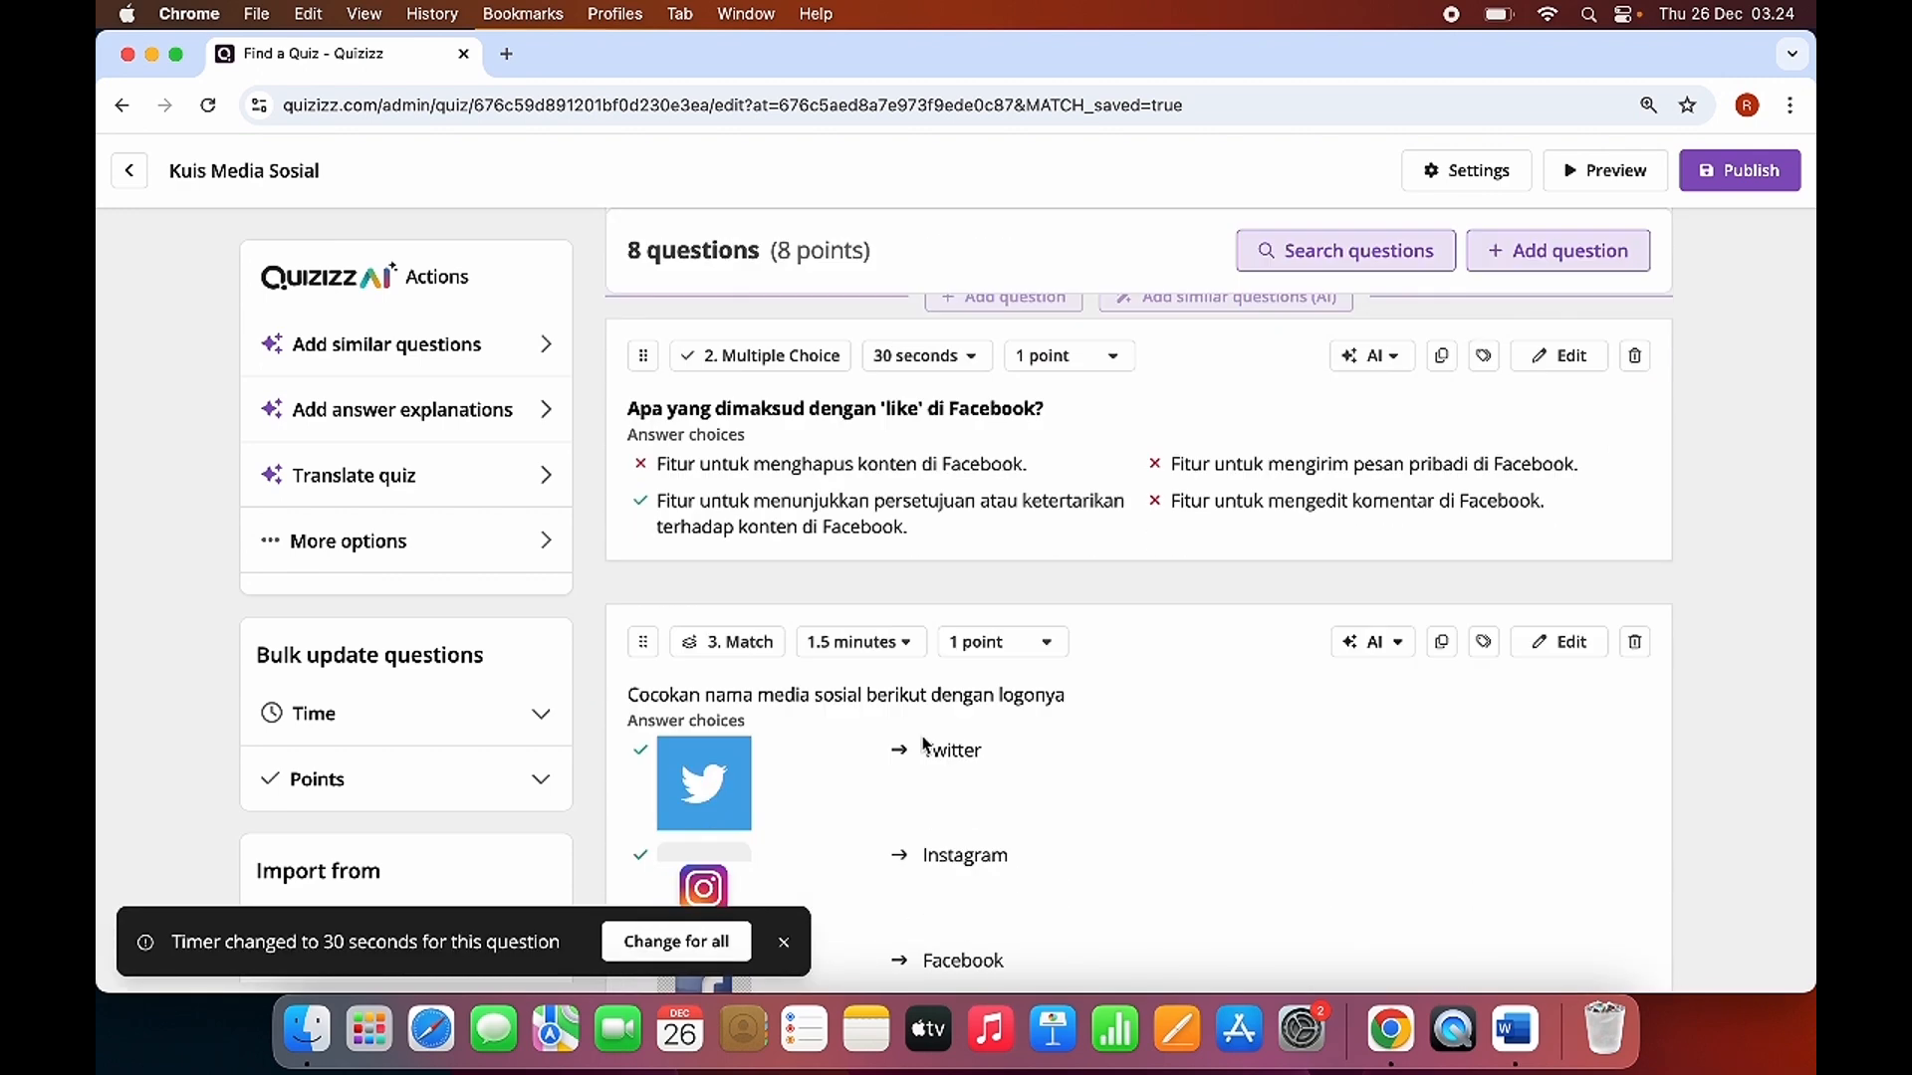
{"action": "scroll", "coordinate": [864, 713], "scroll_direction": "down", "scroll_amount": 3}
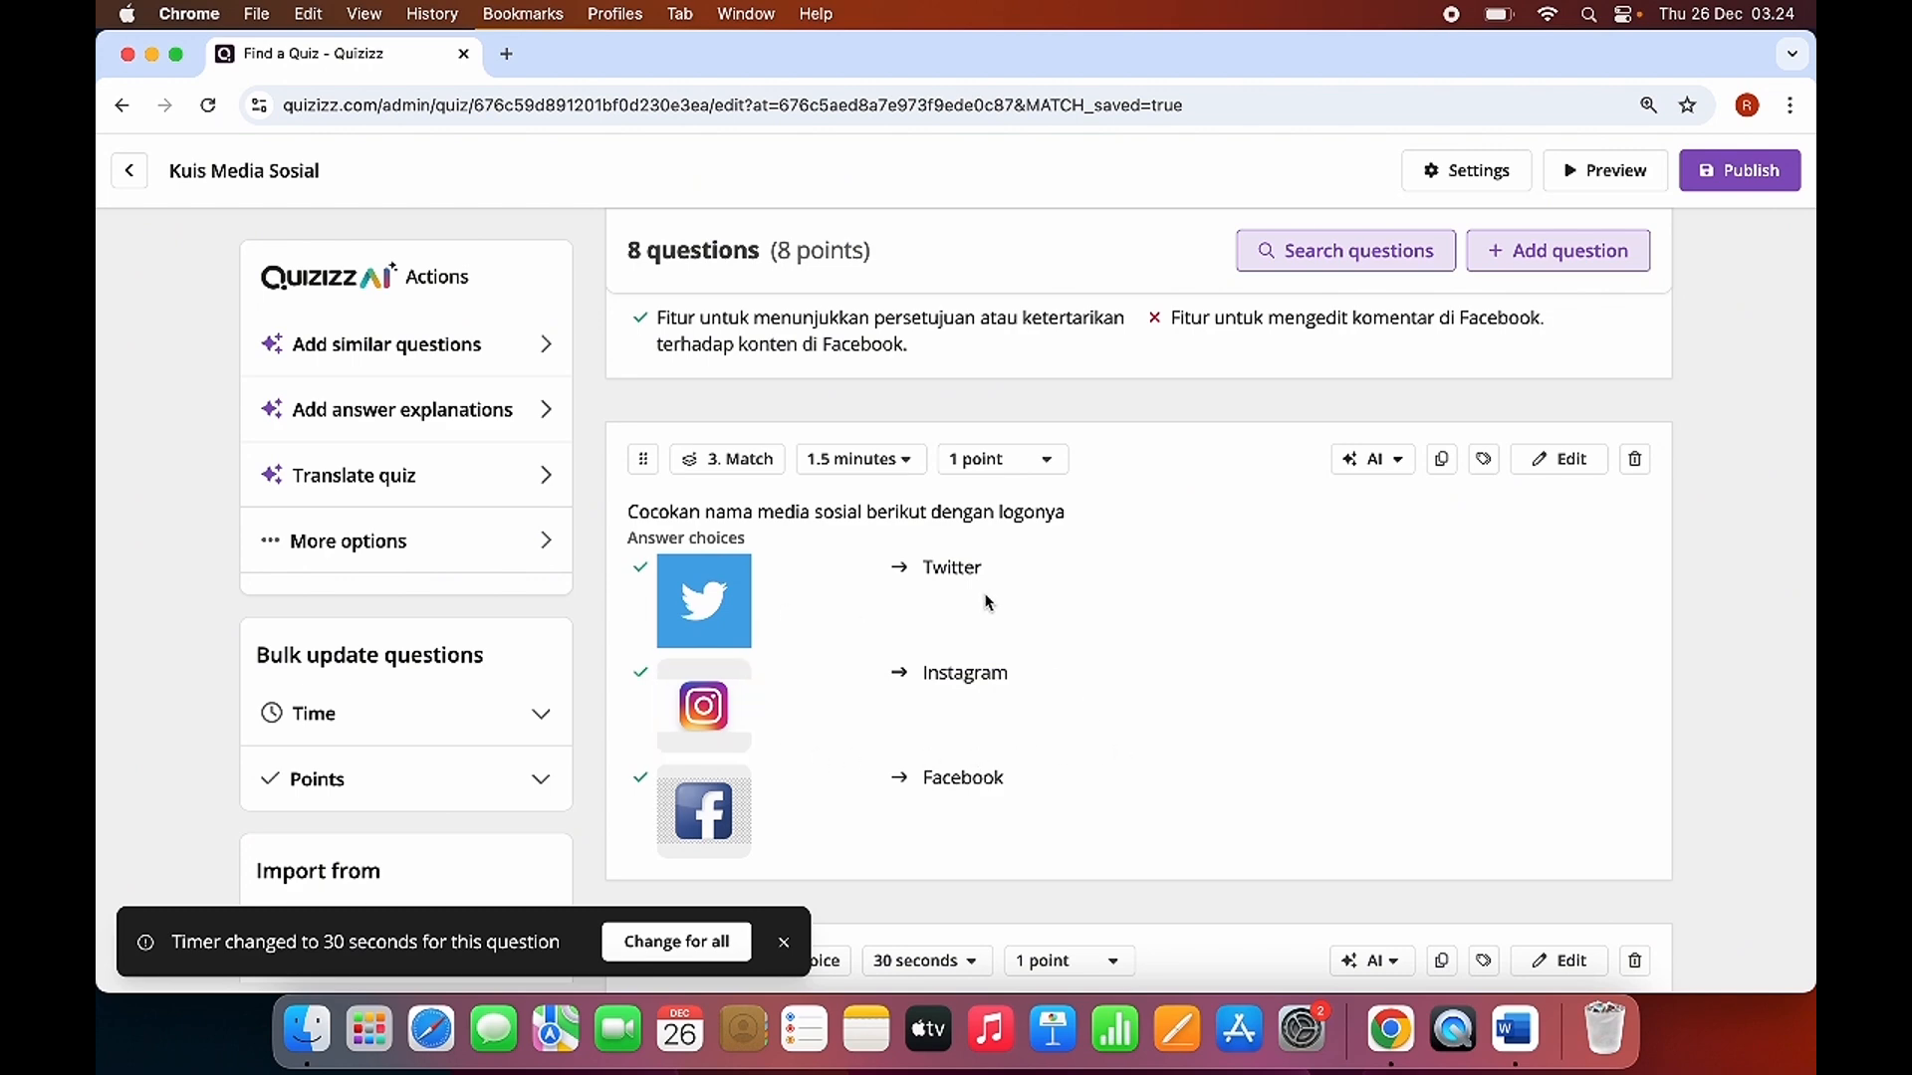
{"action": "scroll", "coordinate": [1092, 751], "scroll_direction": "down", "scroll_amount": 15}
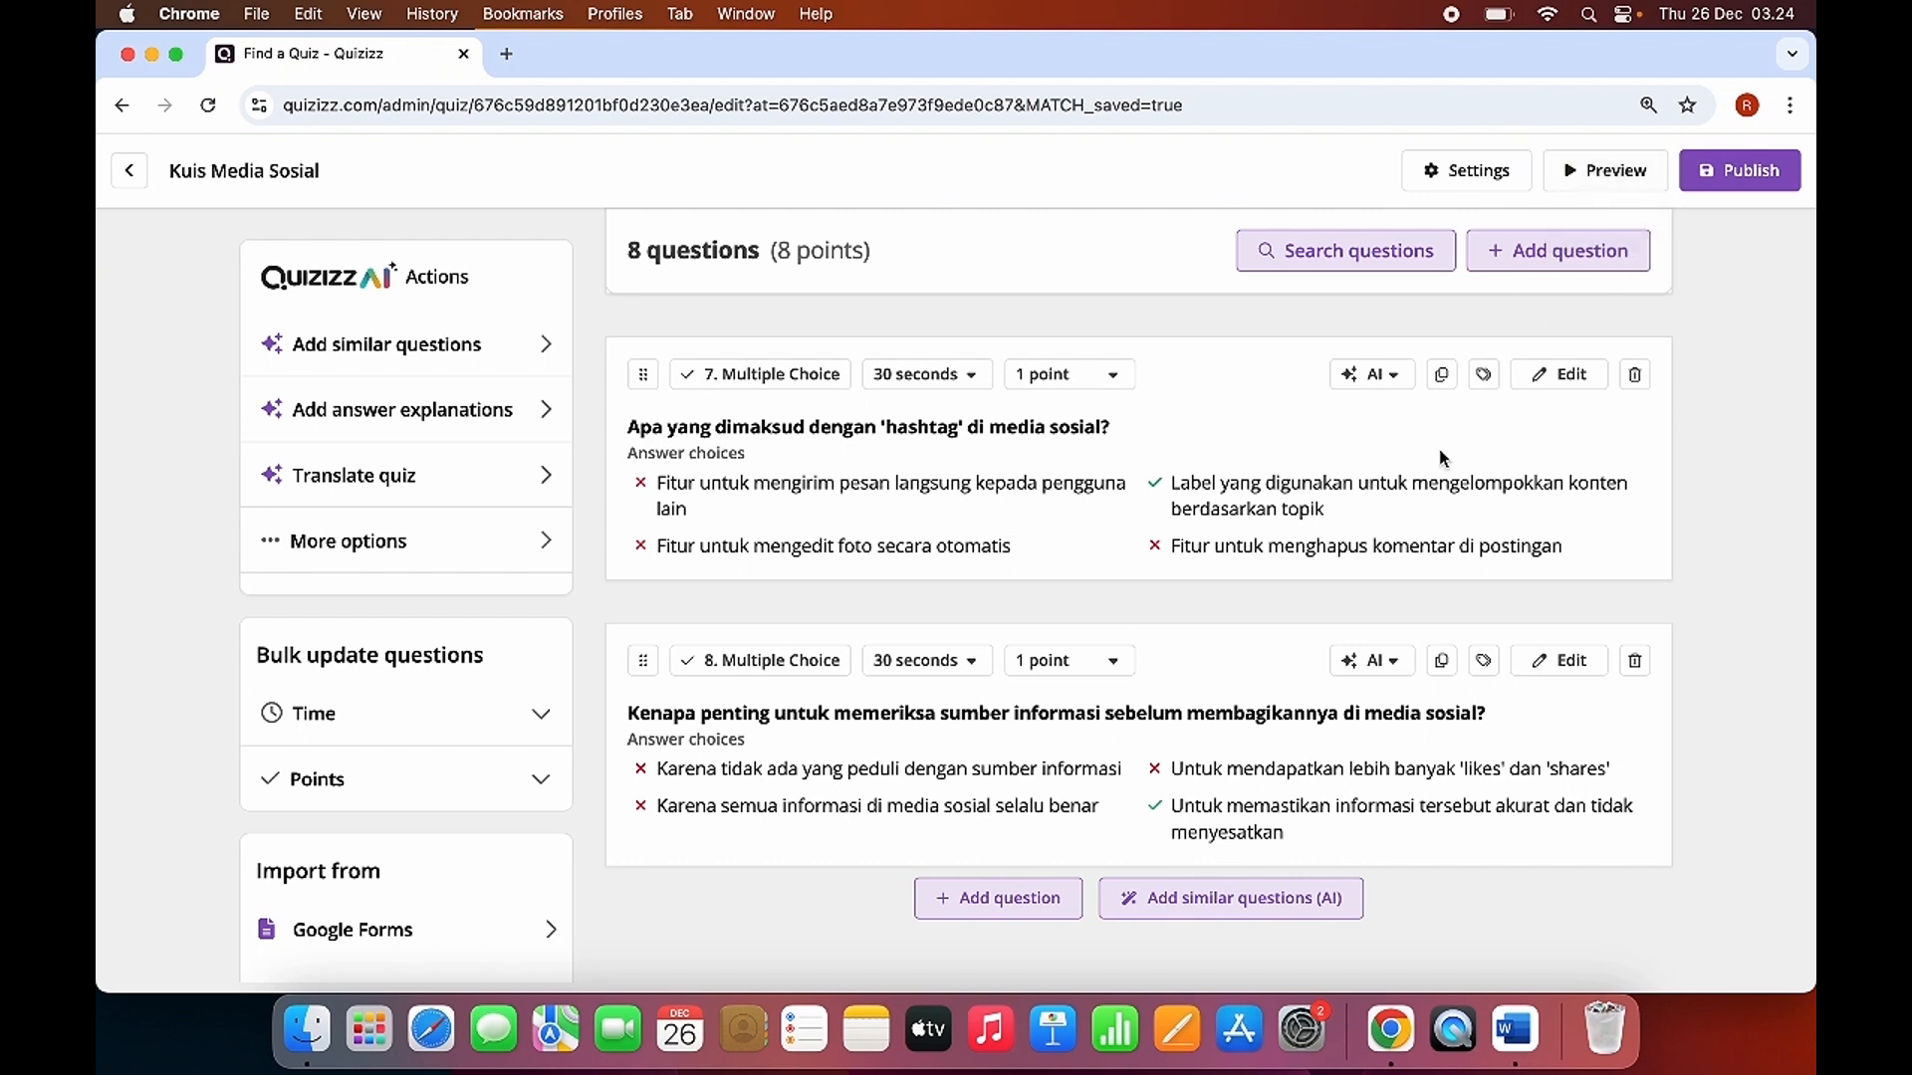
{"action": "scroll", "coordinate": [1267, 660], "scroll_direction": "up", "scroll_amount": 10}
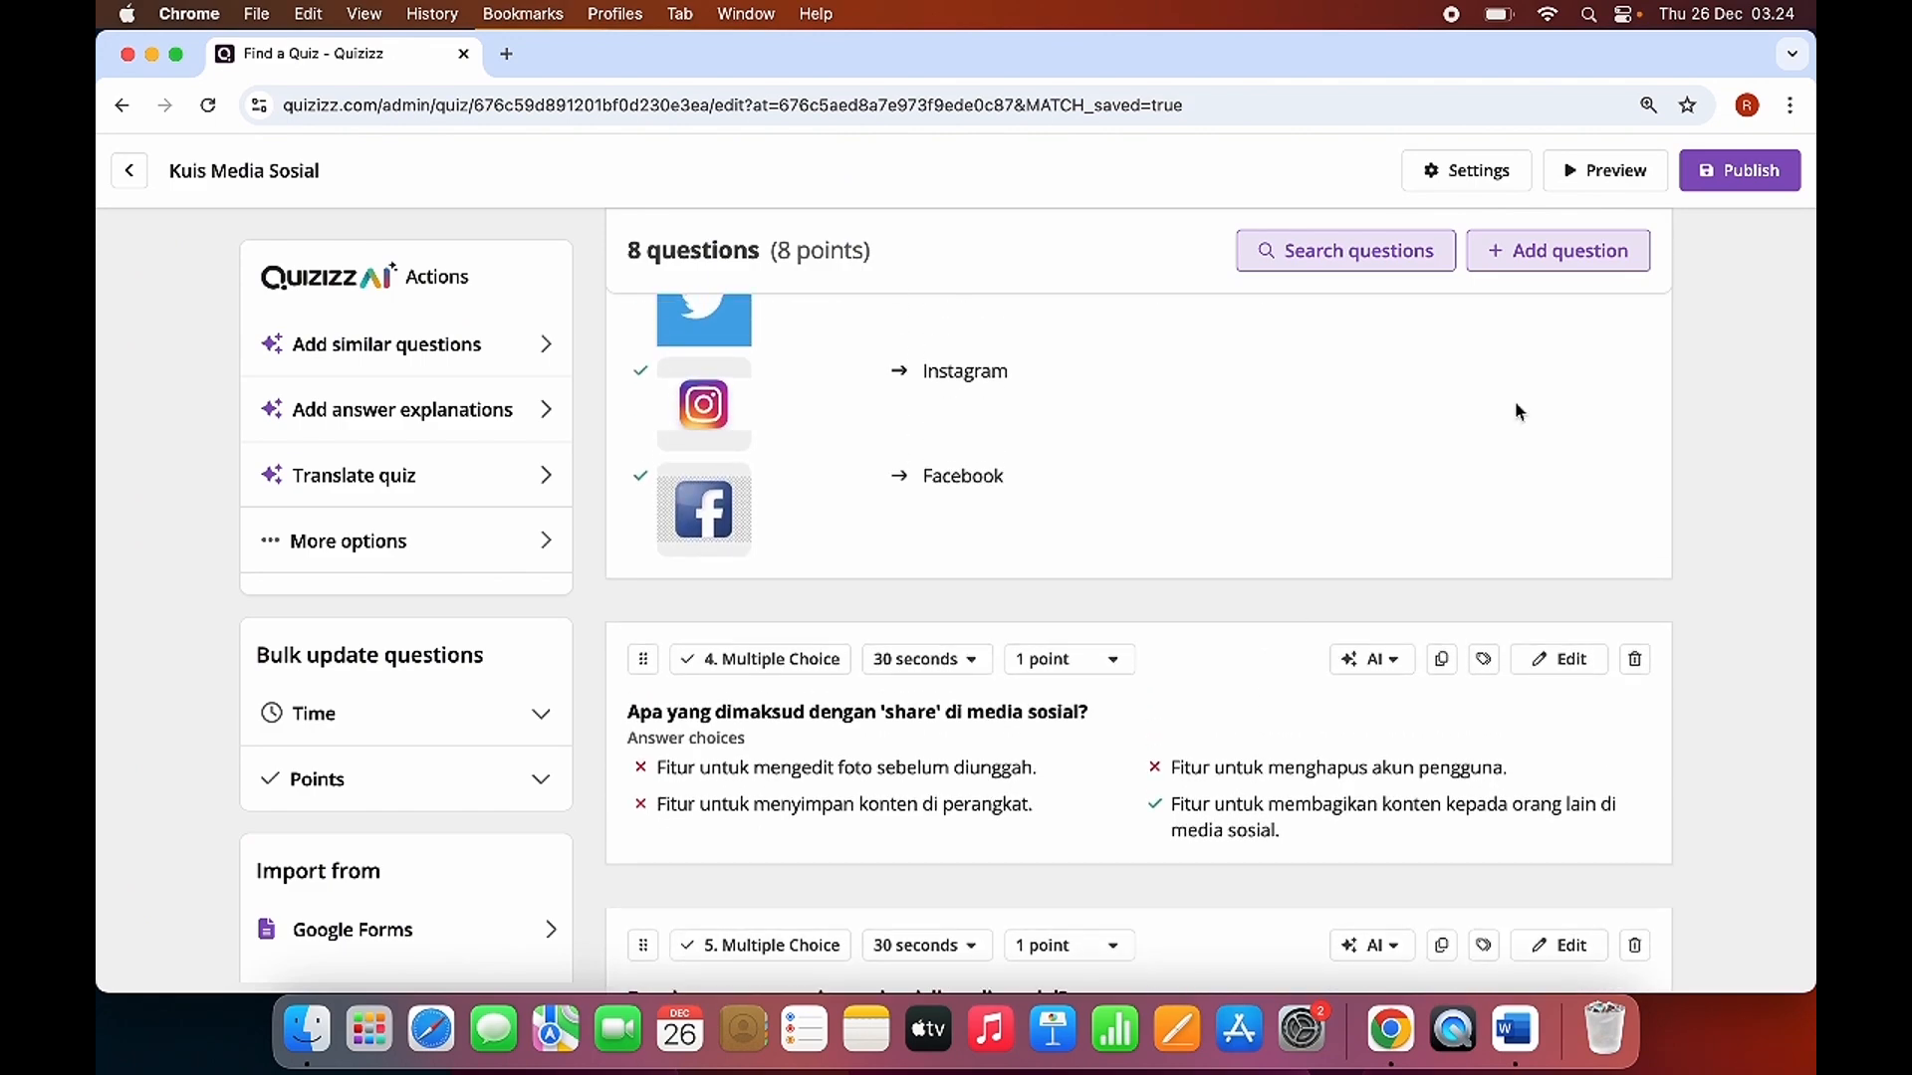
{"action": "left_click", "coordinate": [1749, 173]}
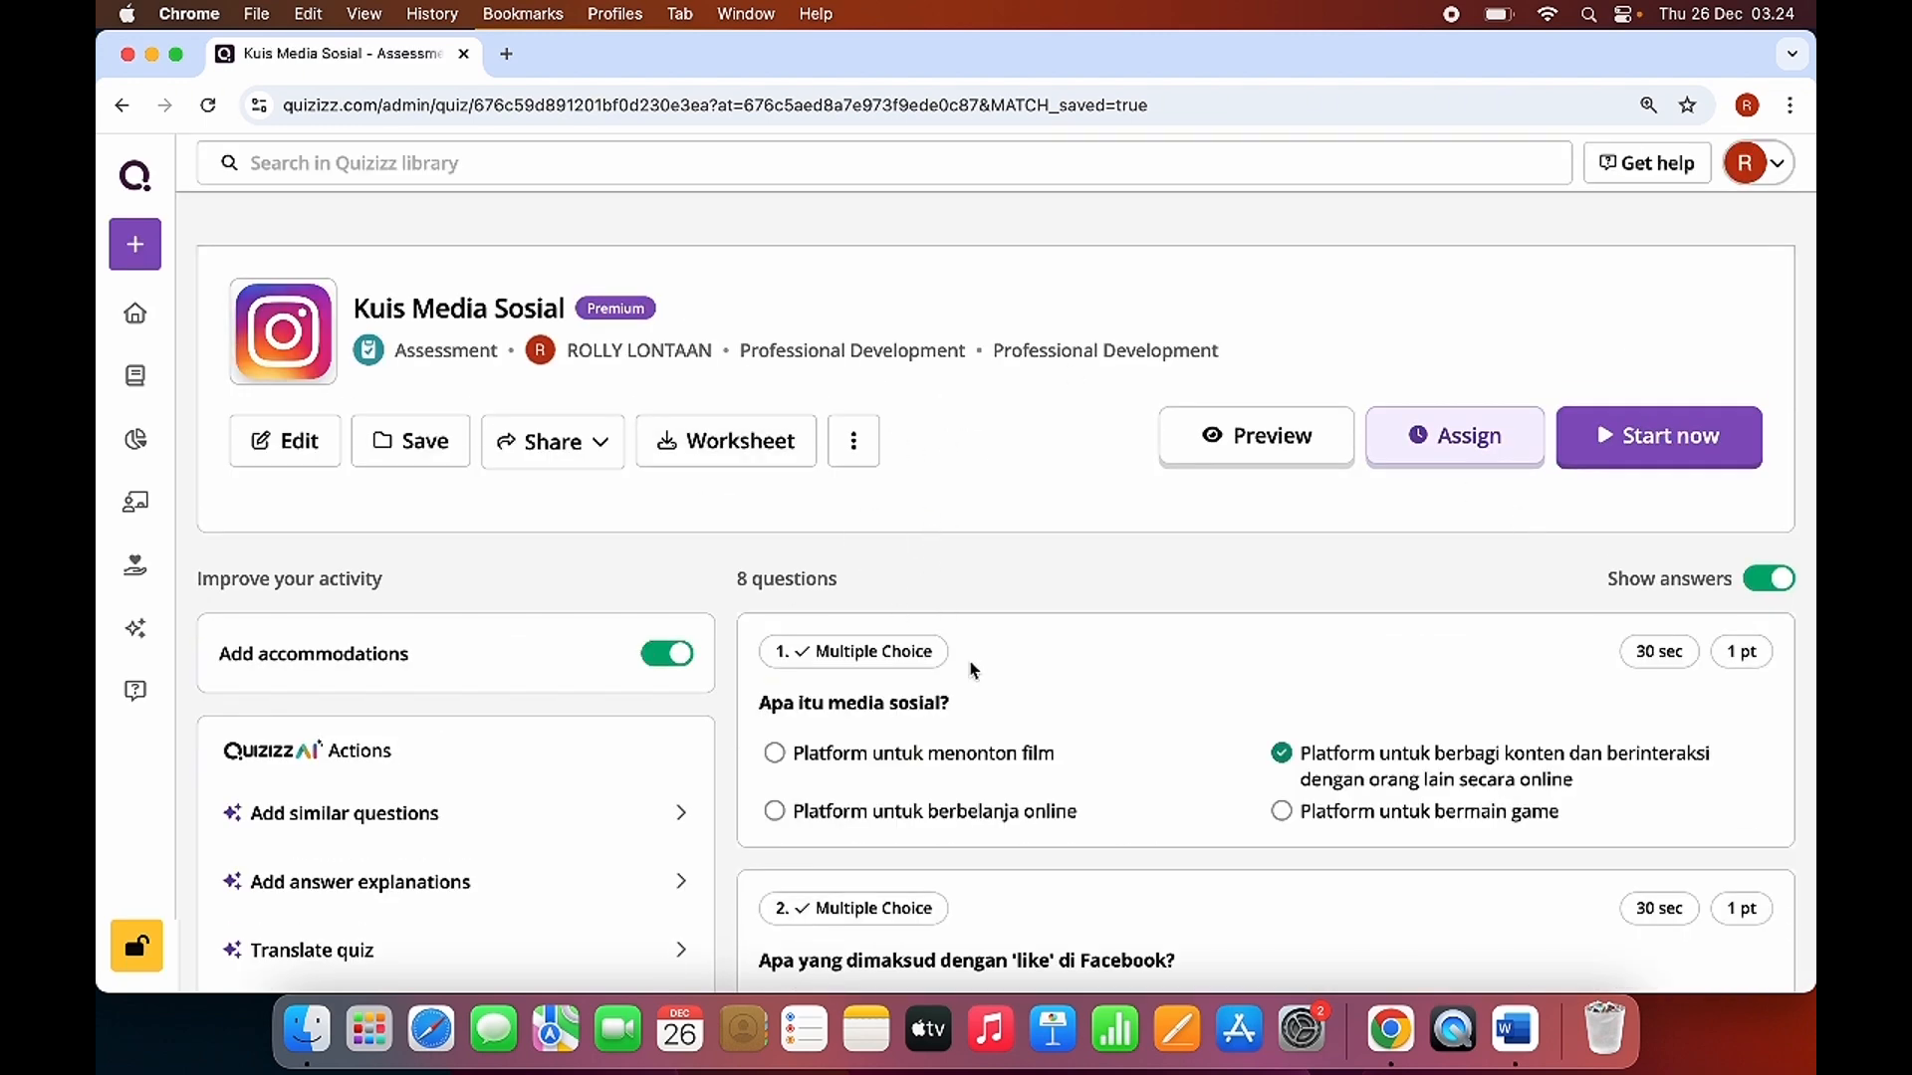
Look over the published quiz's page, including its questions and the options for assigning it.
{"action": "scroll", "coordinate": [999, 743], "scroll_direction": "down", "scroll_amount": 5}
{"action": "scroll", "coordinate": [1002, 747], "scroll_direction": "down", "scroll_amount": 10}
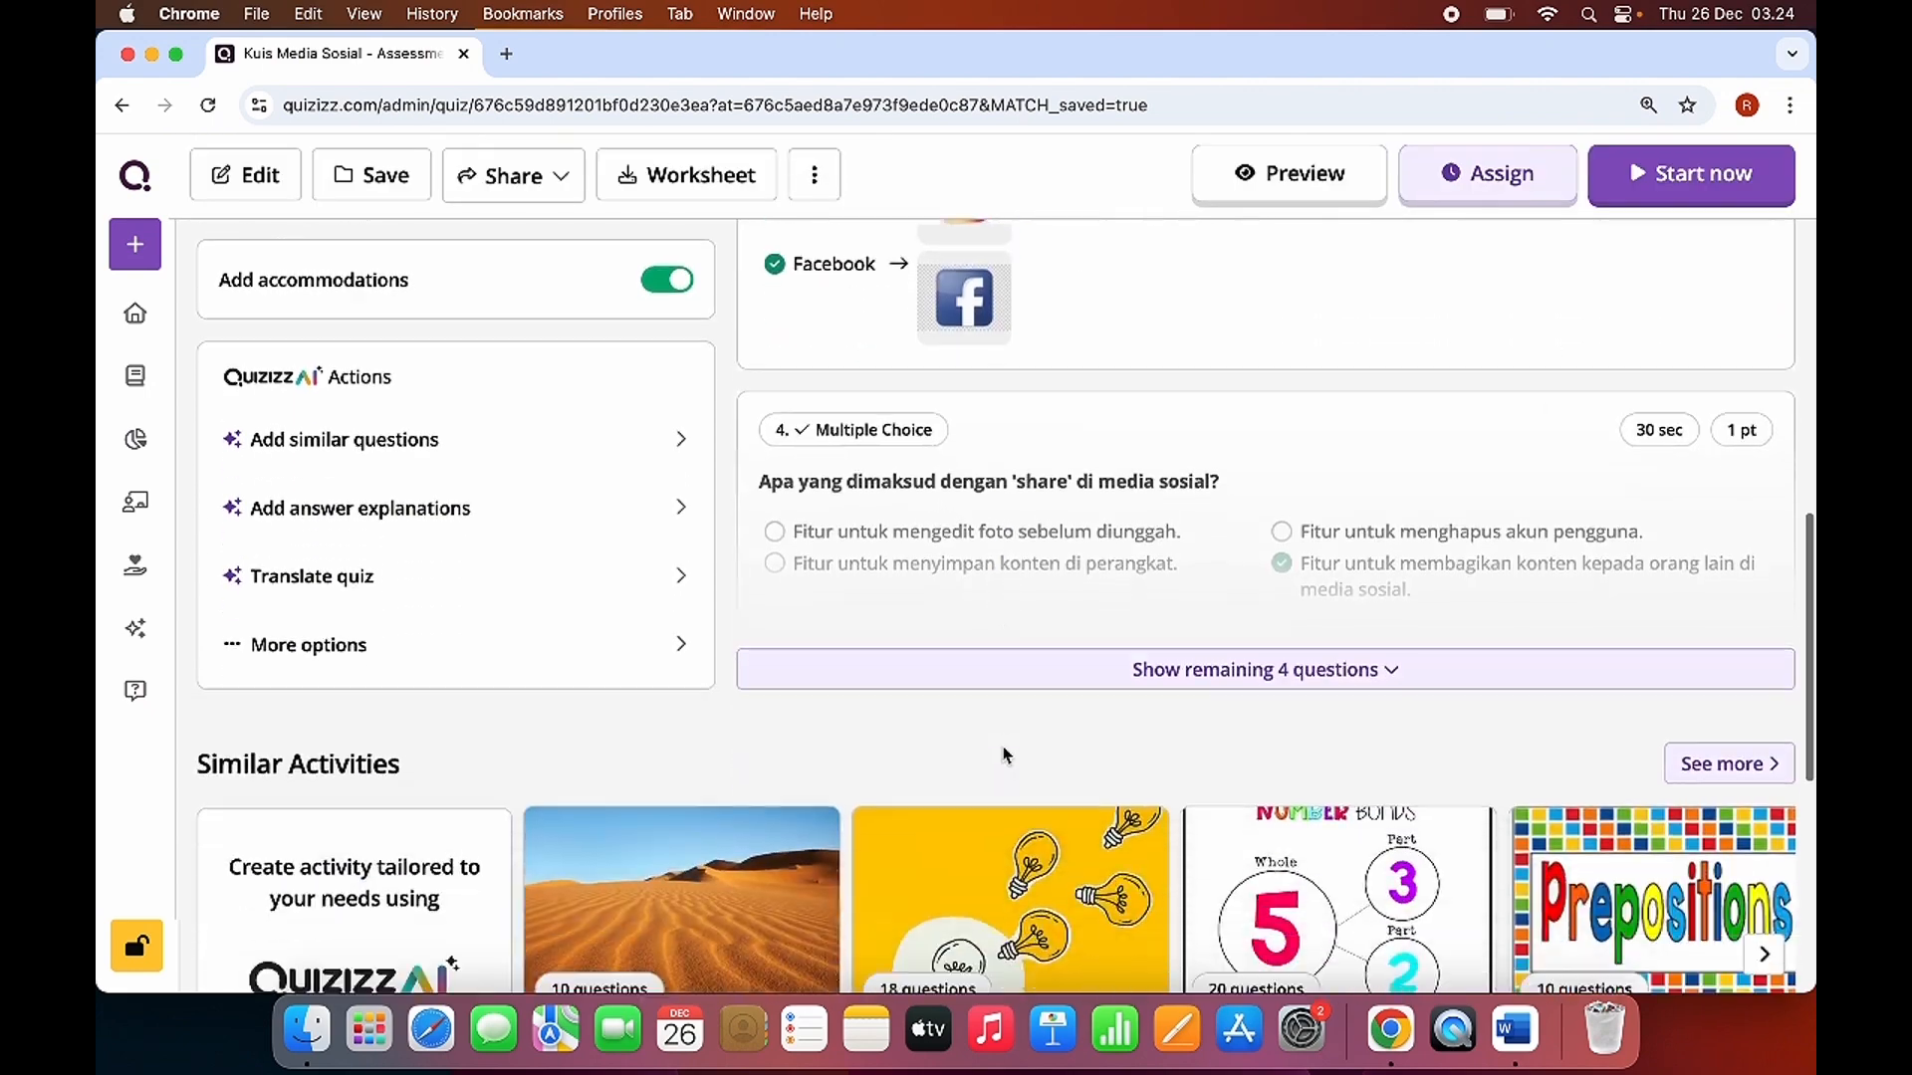
{"action": "scroll", "coordinate": [1007, 751], "scroll_direction": "up", "scroll_amount": 7}
{"action": "scroll", "coordinate": [1191, 414], "scroll_direction": "up", "scroll_amount": 8}
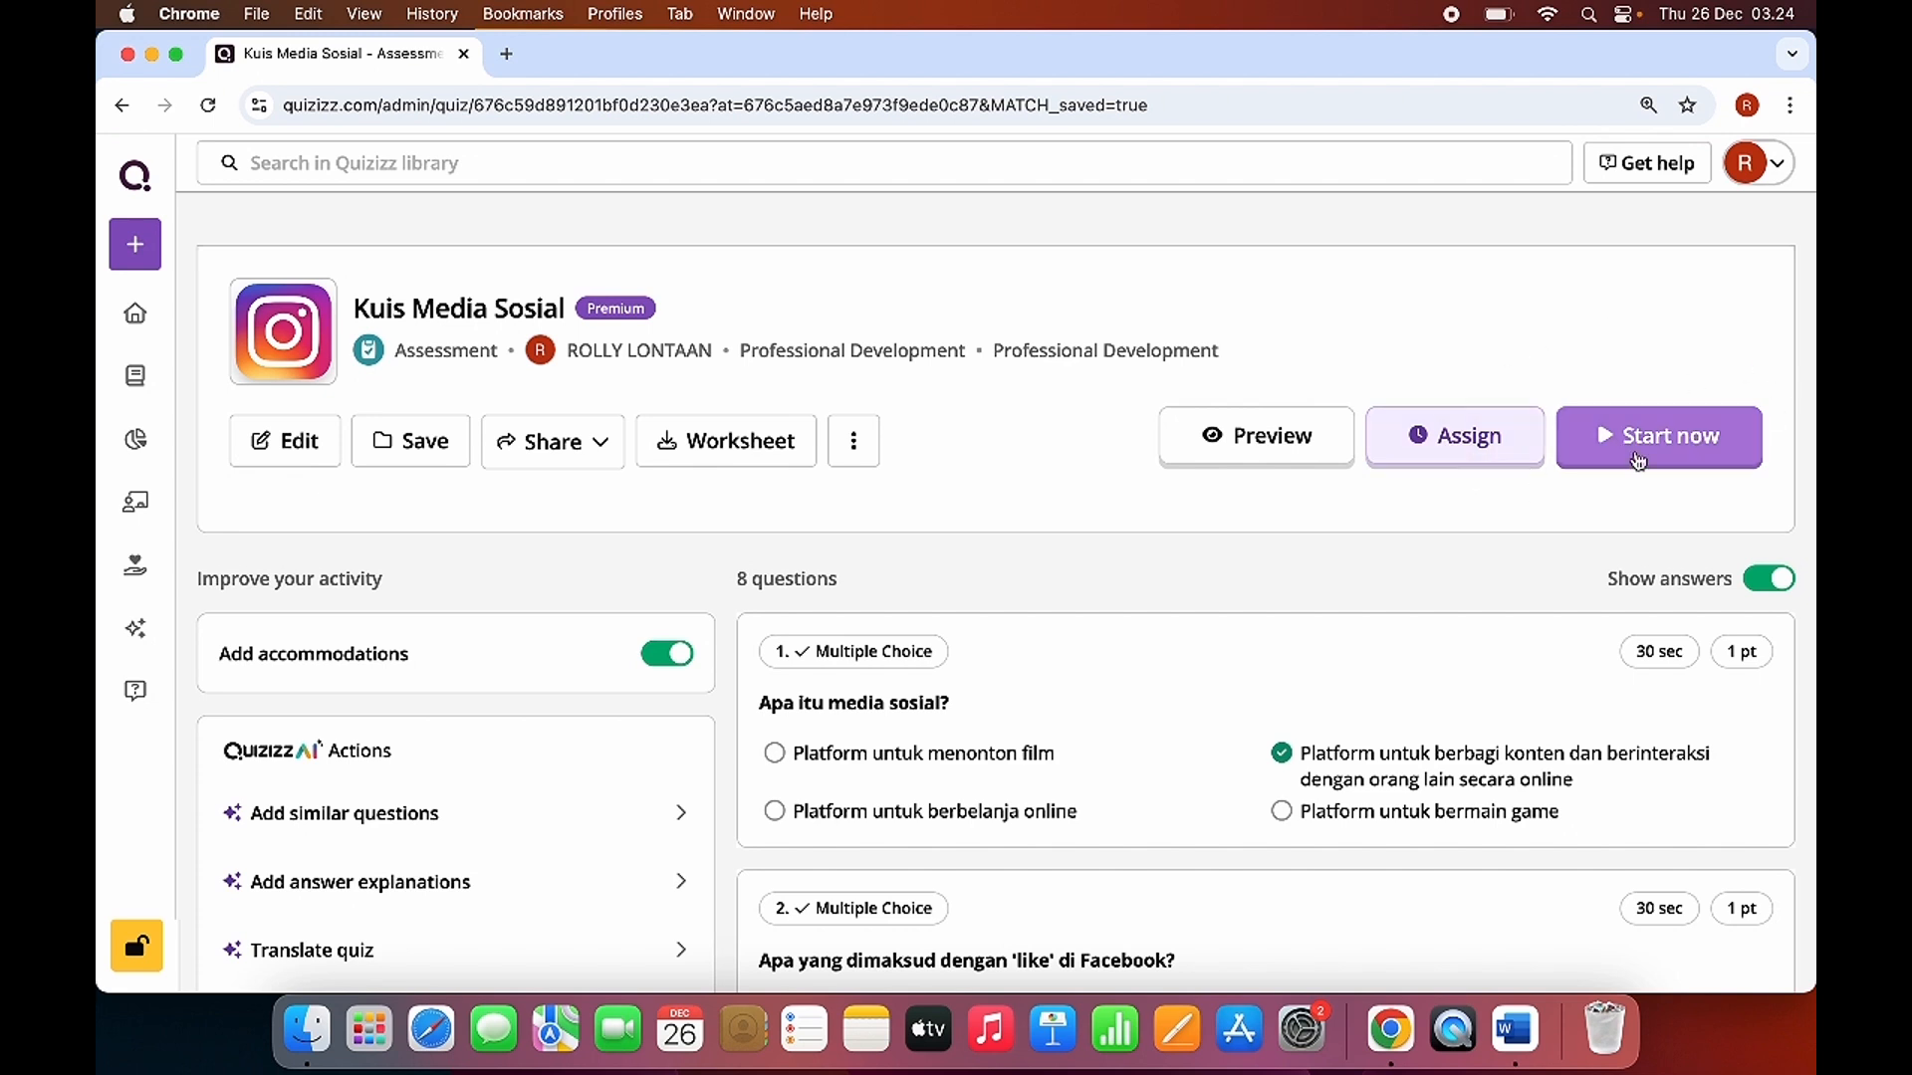
{"action": "left_click", "coordinate": [1464, 456]}
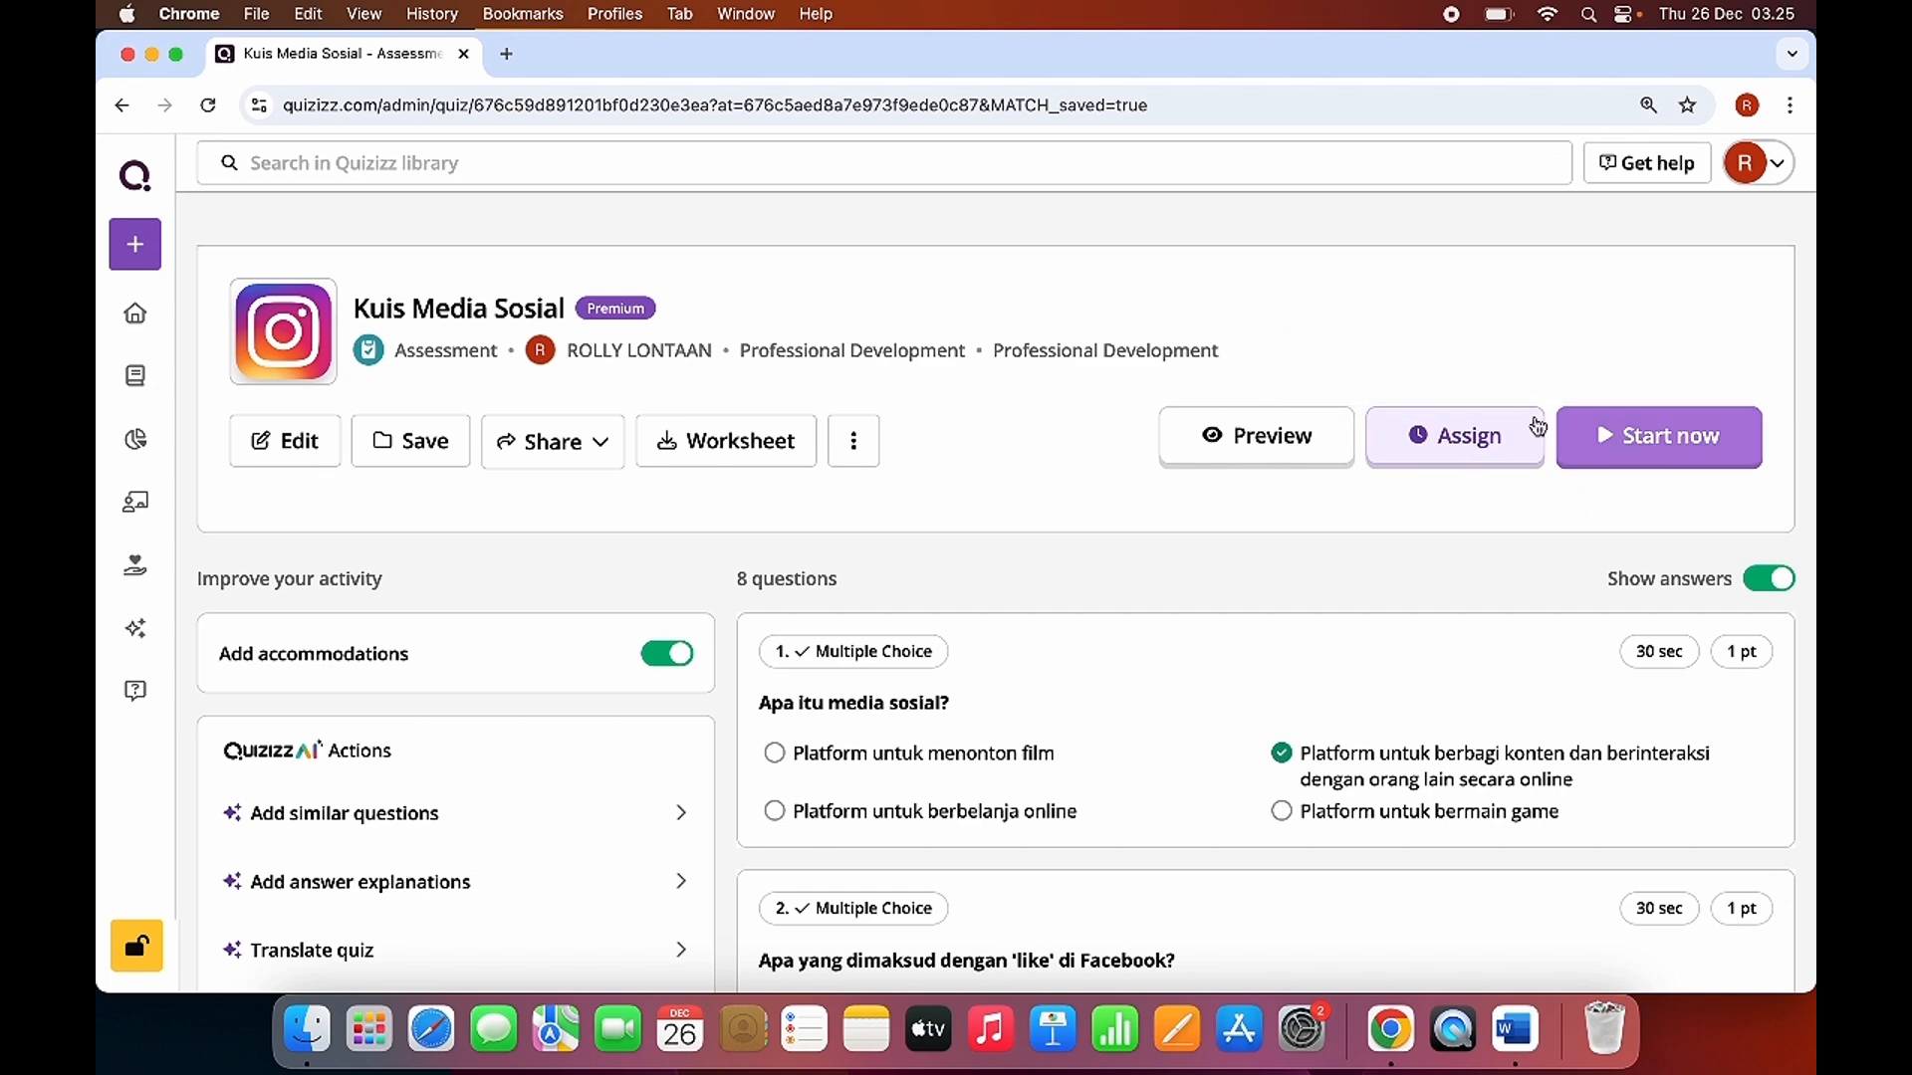
Open the quiz's printable worksheet, look through its questions from first to last, and close the worksheet.
{"action": "scroll", "coordinate": [1017, 561], "scroll_direction": "down", "scroll_amount": 2}
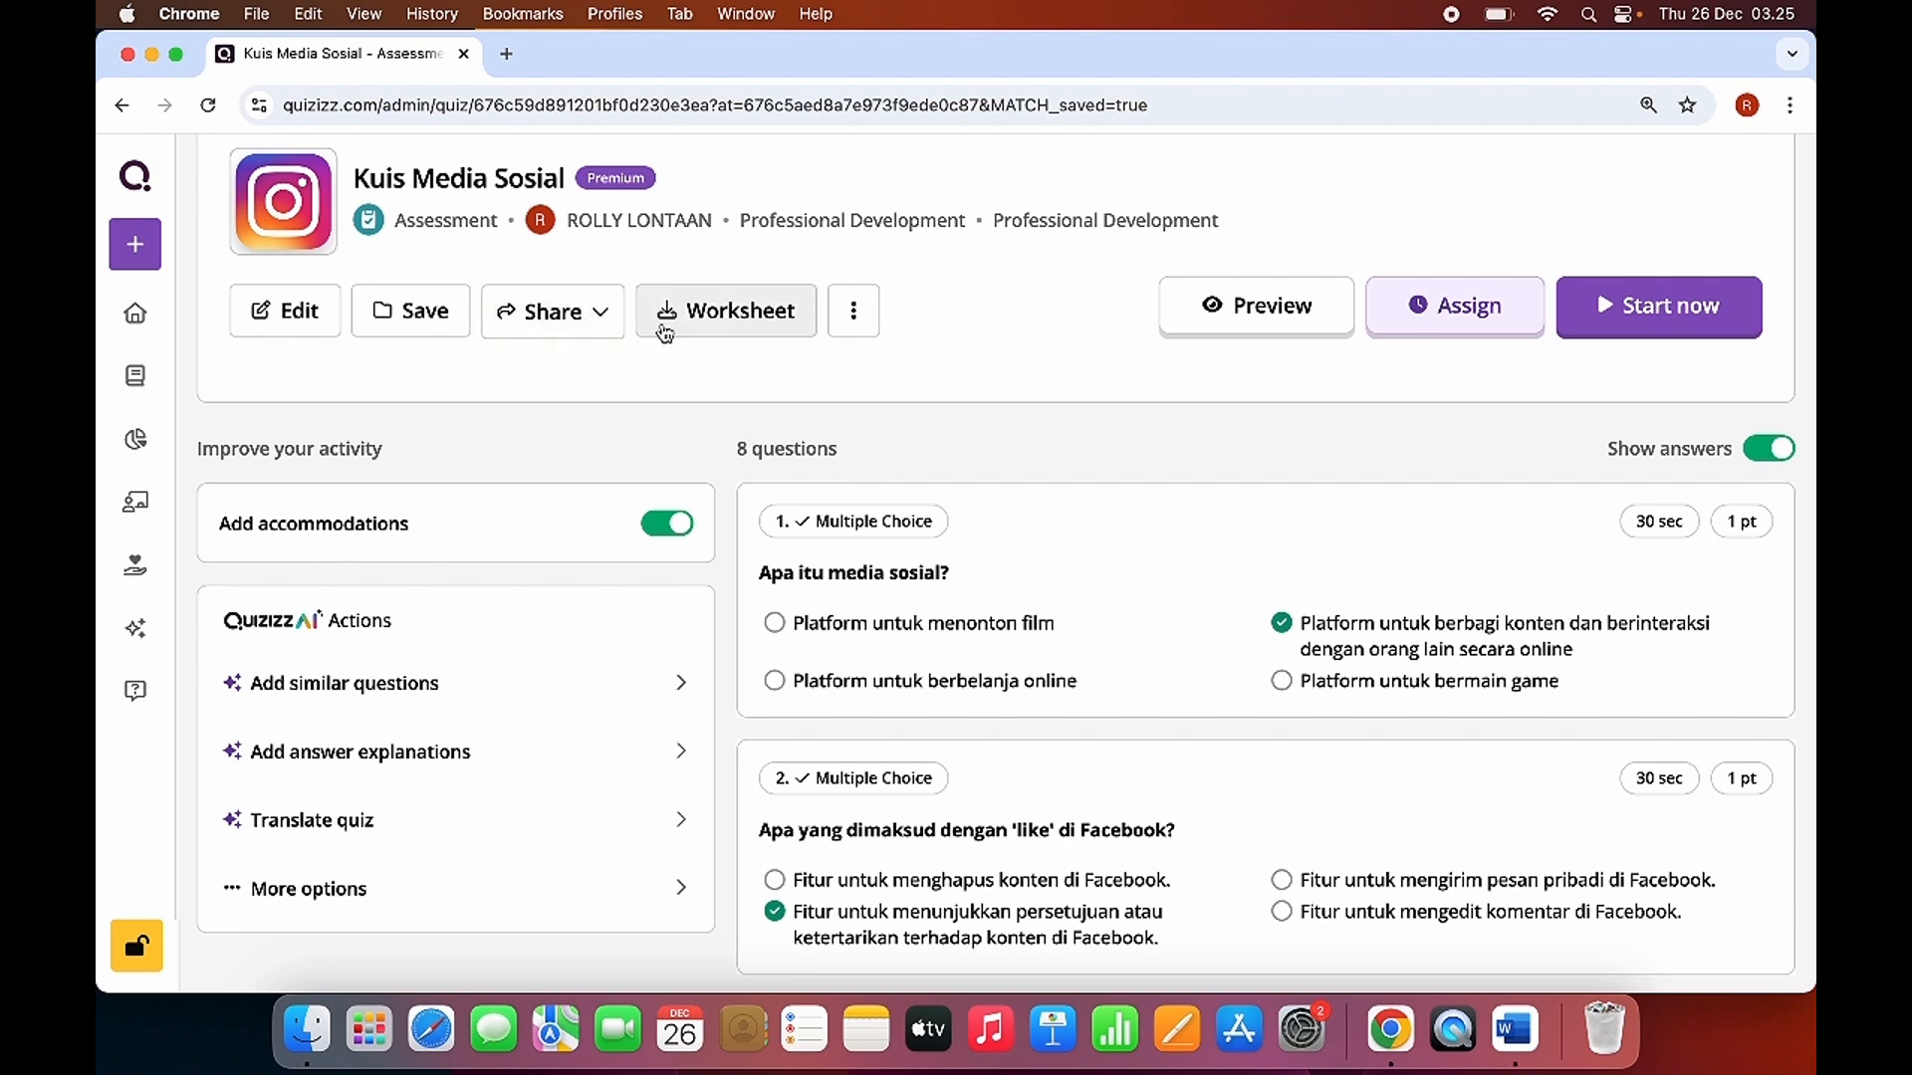
{"action": "left_click", "coordinate": [713, 312]}
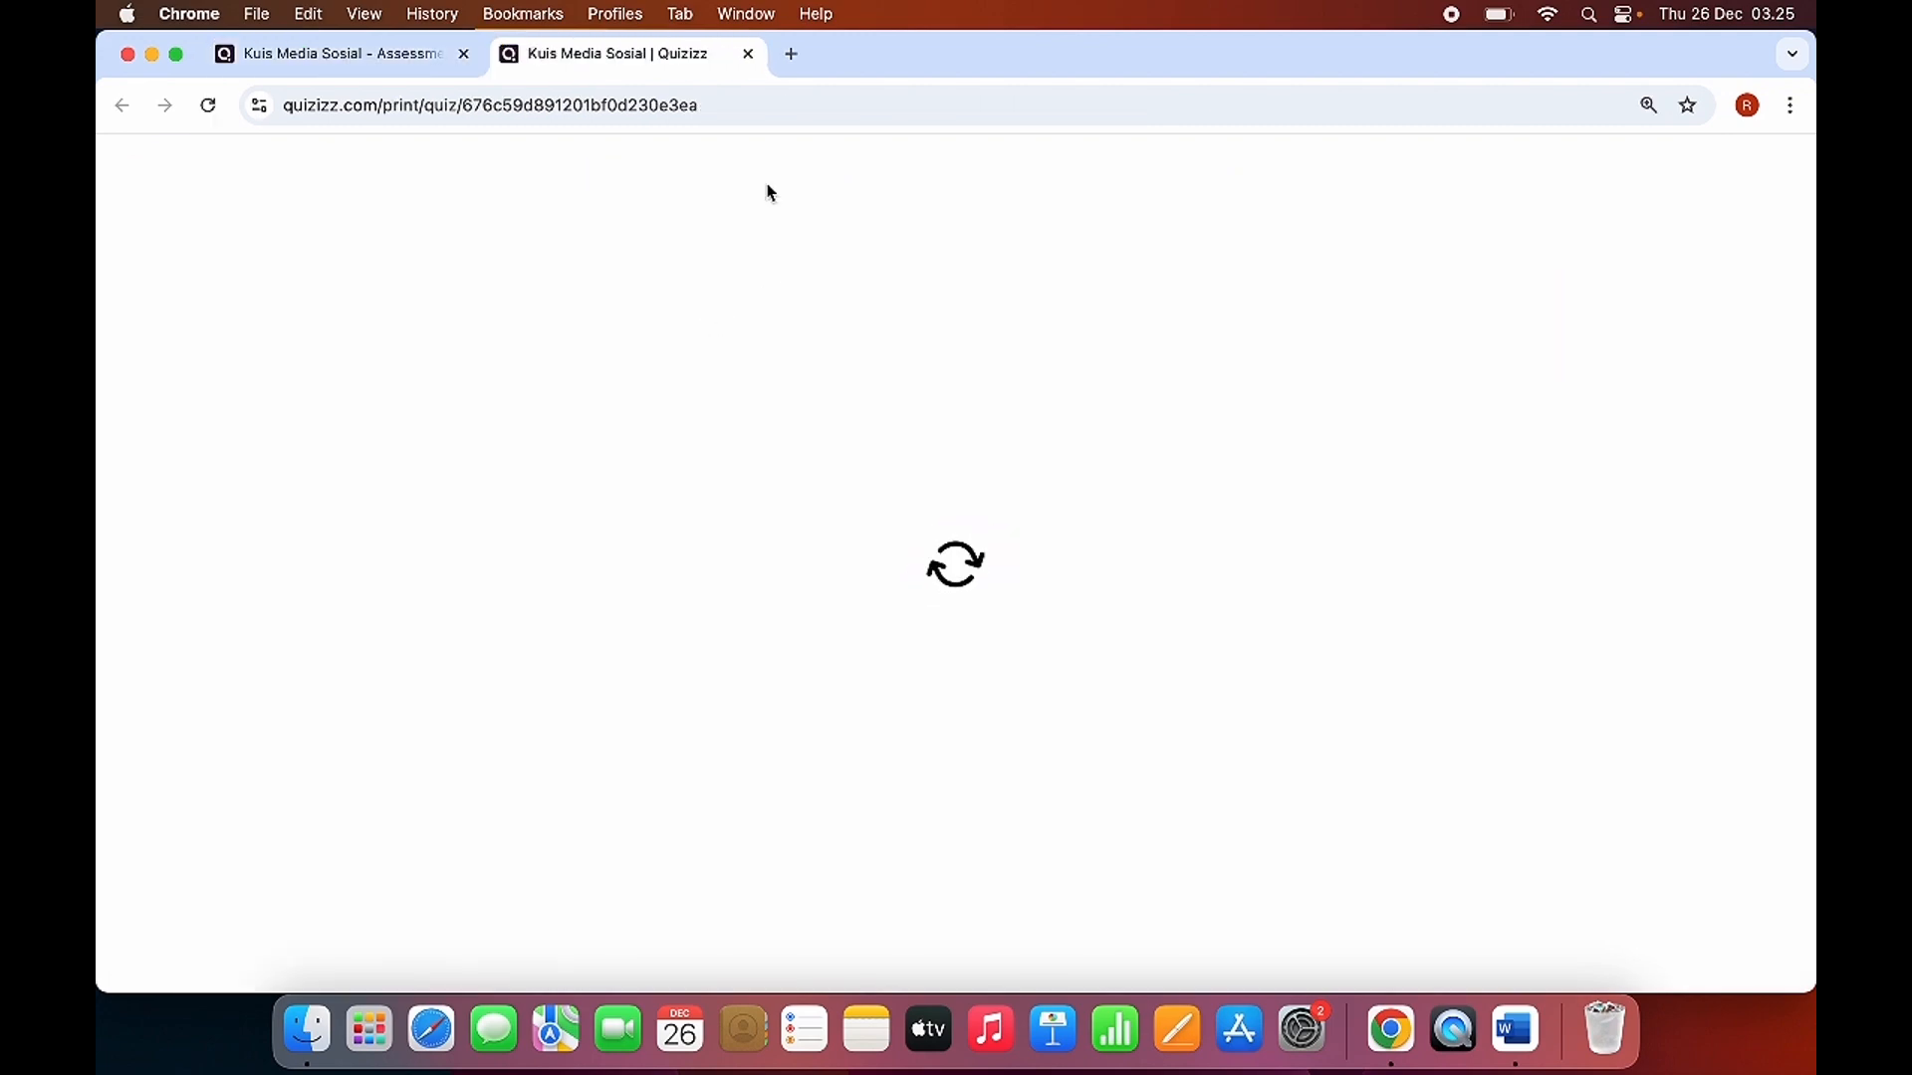
{"action": "scroll", "coordinate": [731, 689], "scroll_direction": "down", "scroll_amount": 3}
{"action": "scroll", "coordinate": [858, 608], "scroll_direction": "up", "scroll_amount": 3}
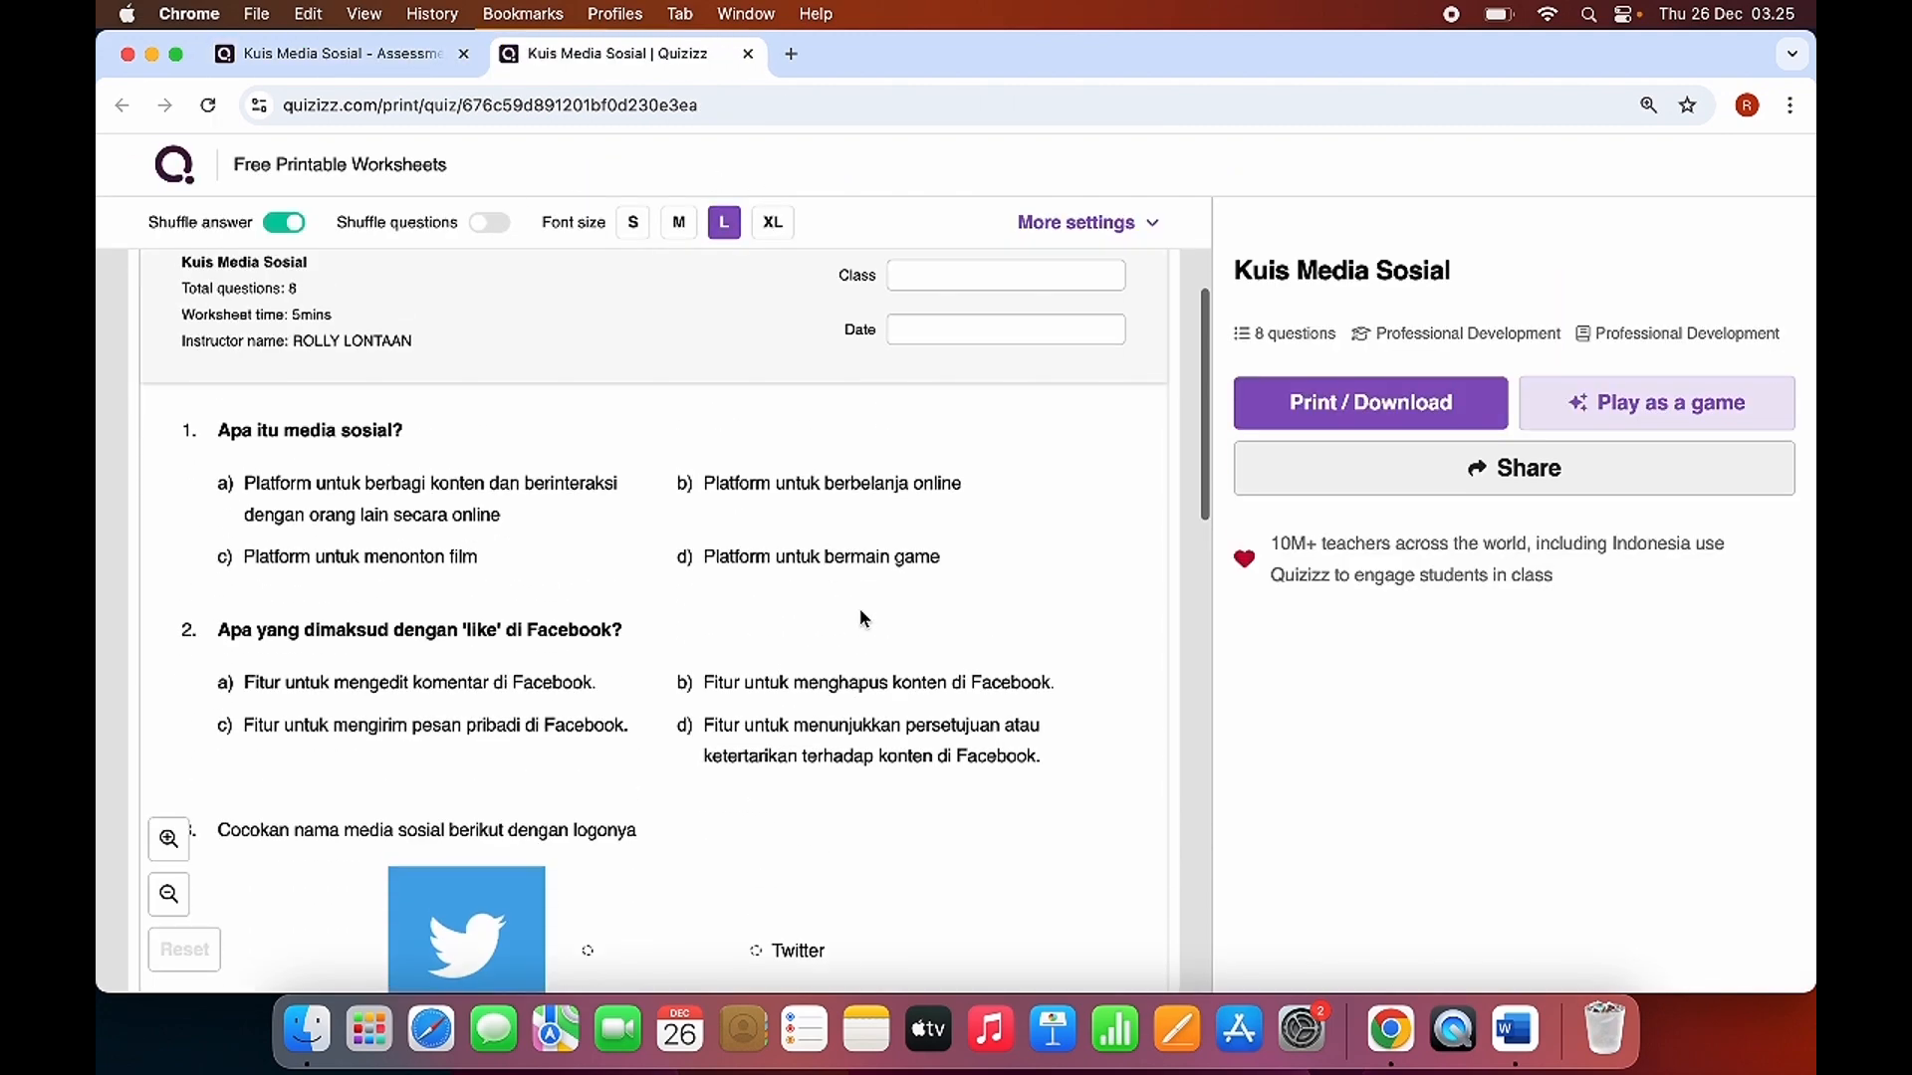
{"action": "scroll", "coordinate": [859, 607], "scroll_direction": "down", "scroll_amount": 5}
{"action": "scroll", "coordinate": [859, 618], "scroll_direction": "down", "scroll_amount": 10}
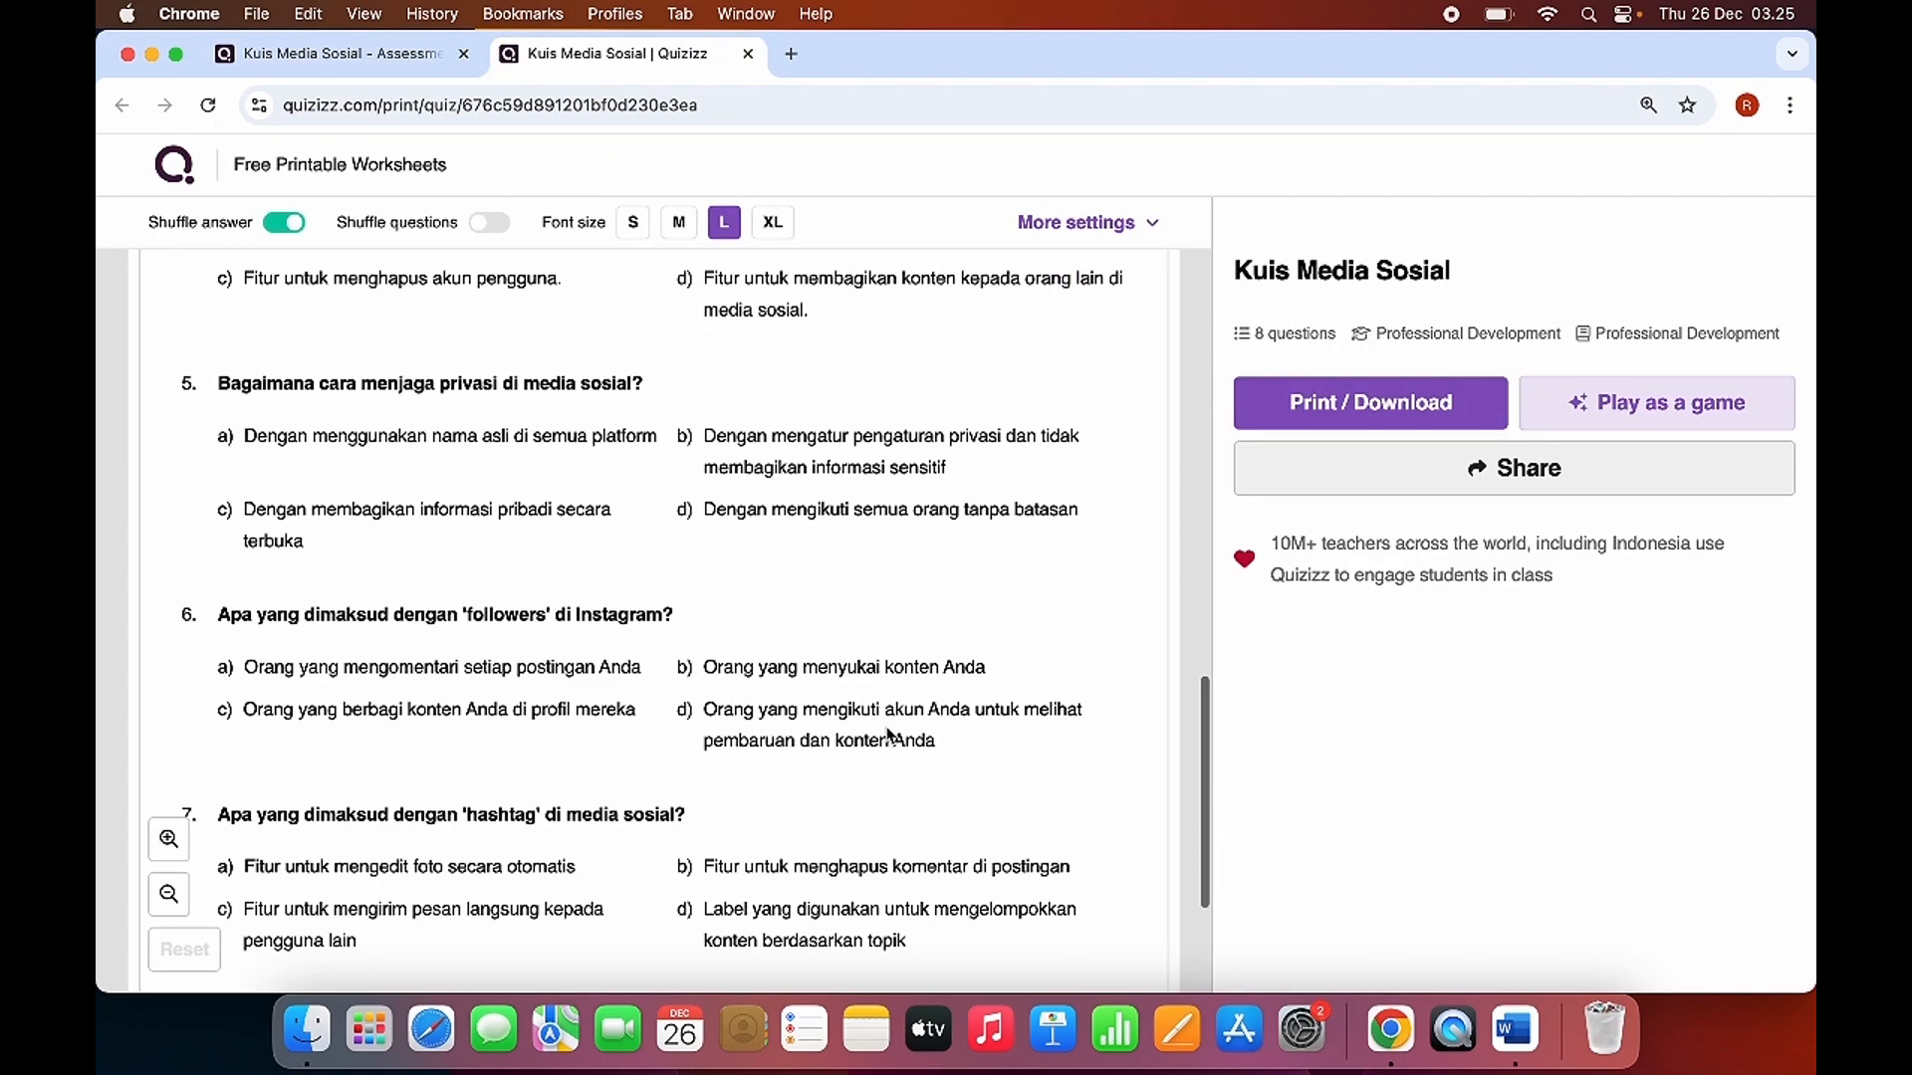
{"action": "scroll", "coordinate": [910, 587], "scroll_direction": "up", "scroll_amount": 5}
{"action": "scroll", "coordinate": [910, 588], "scroll_direction": "up", "scroll_amount": 10}
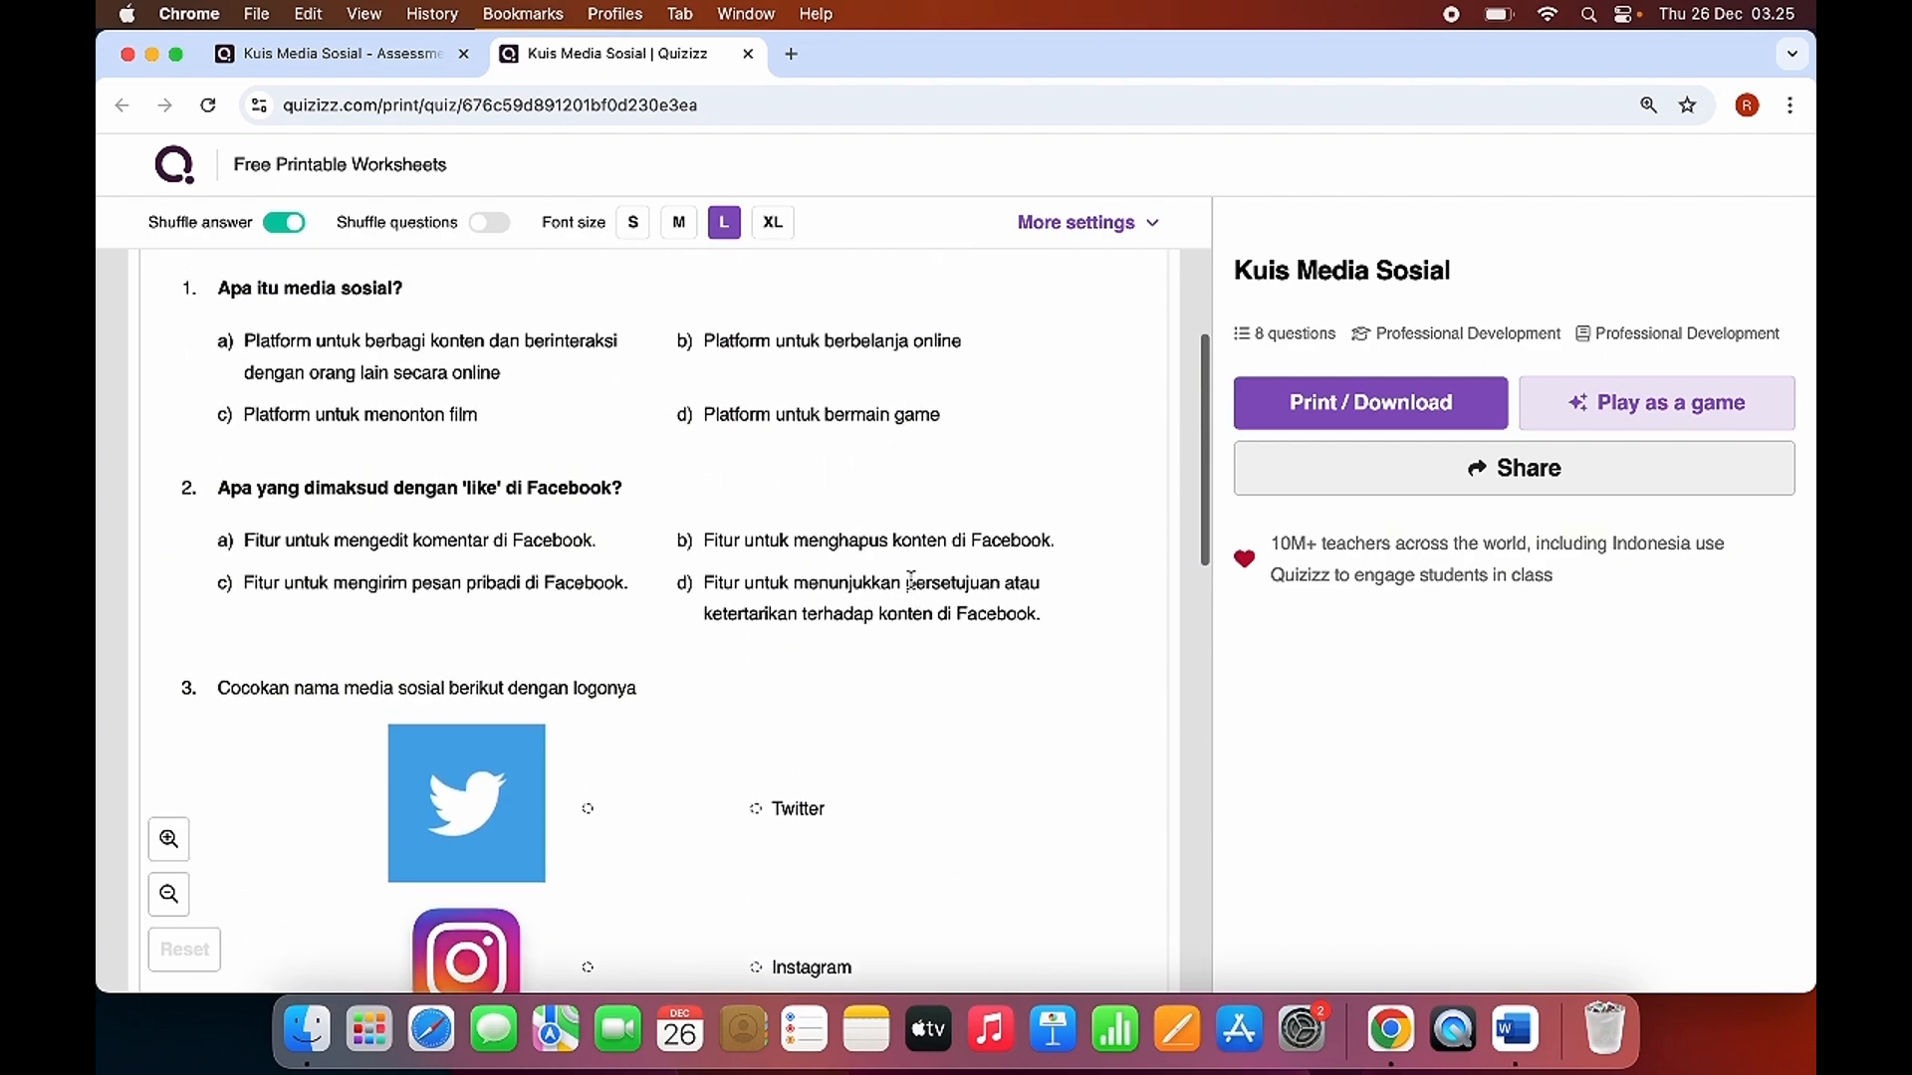
{"action": "scroll", "coordinate": [747, 674], "scroll_direction": "up", "scroll_amount": 2}
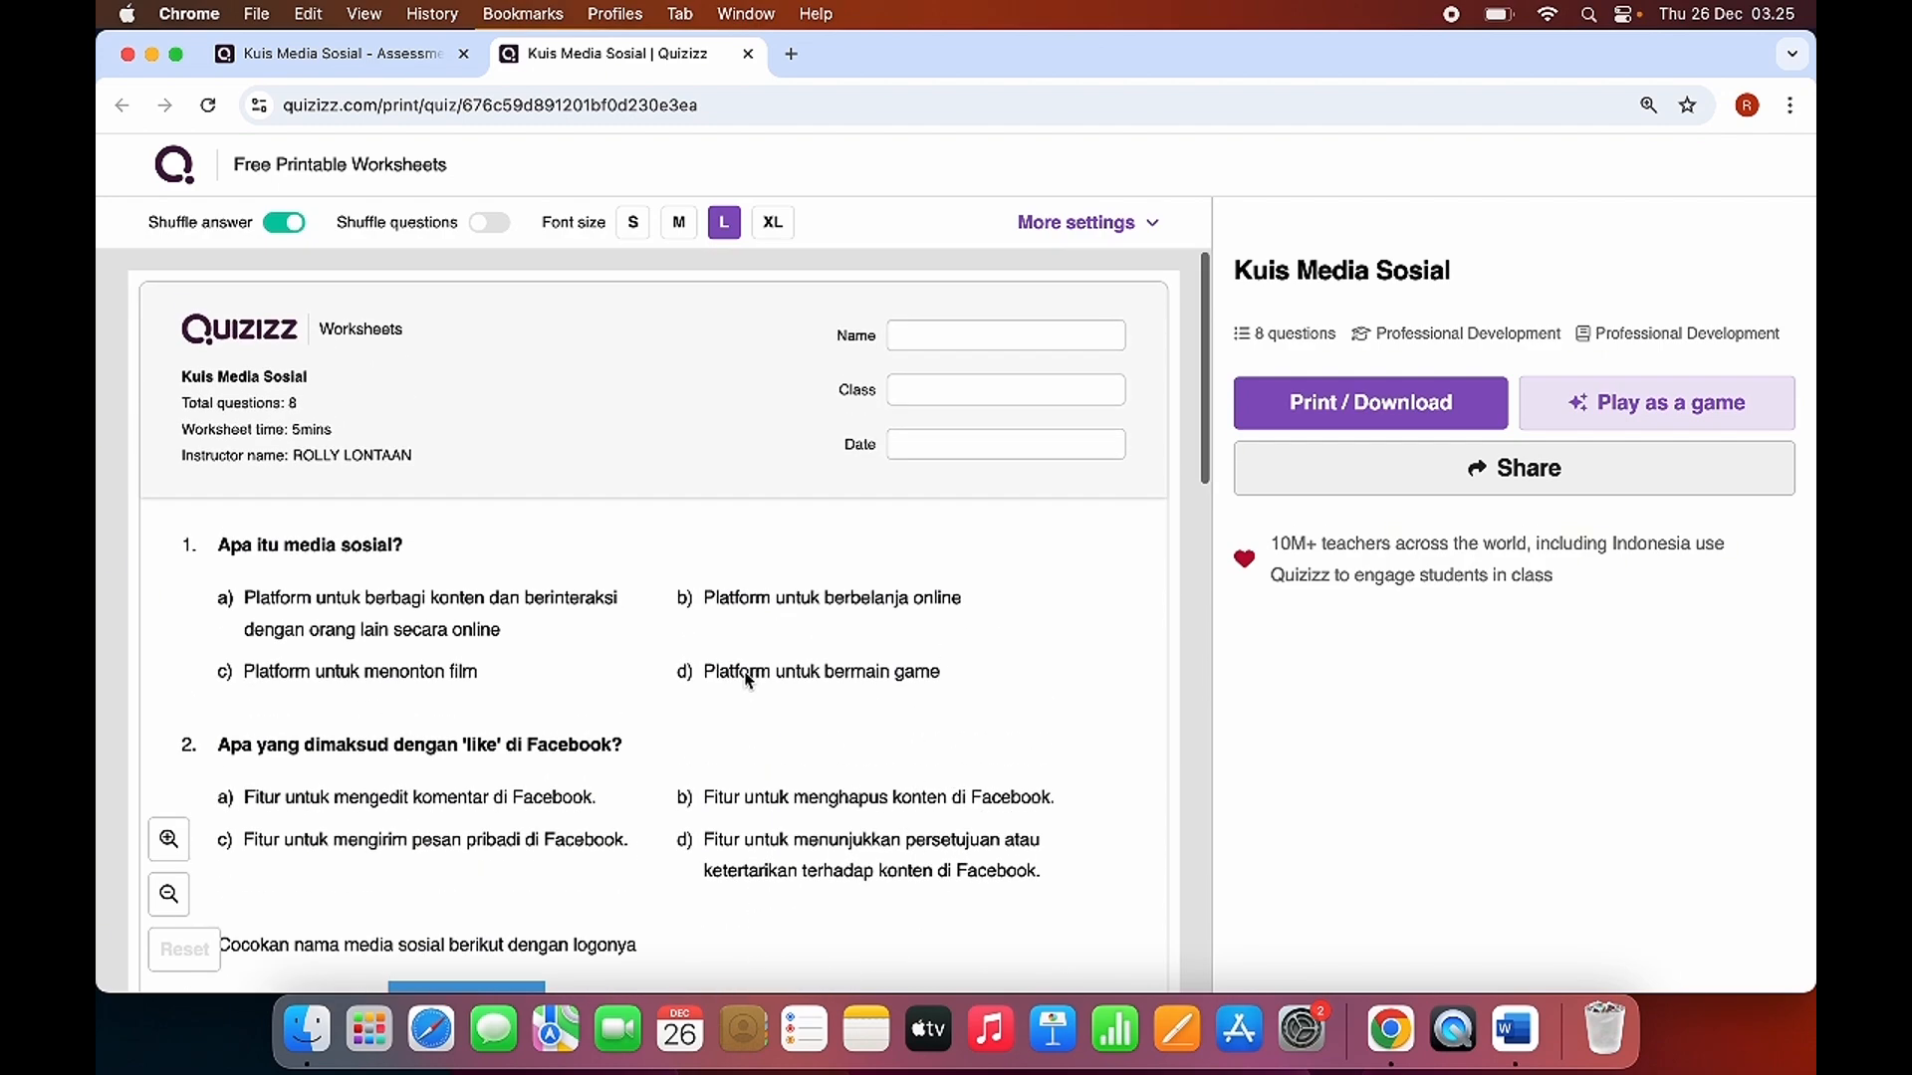
{"action": "scroll", "coordinate": [726, 779], "scroll_direction": "down", "scroll_amount": 6}
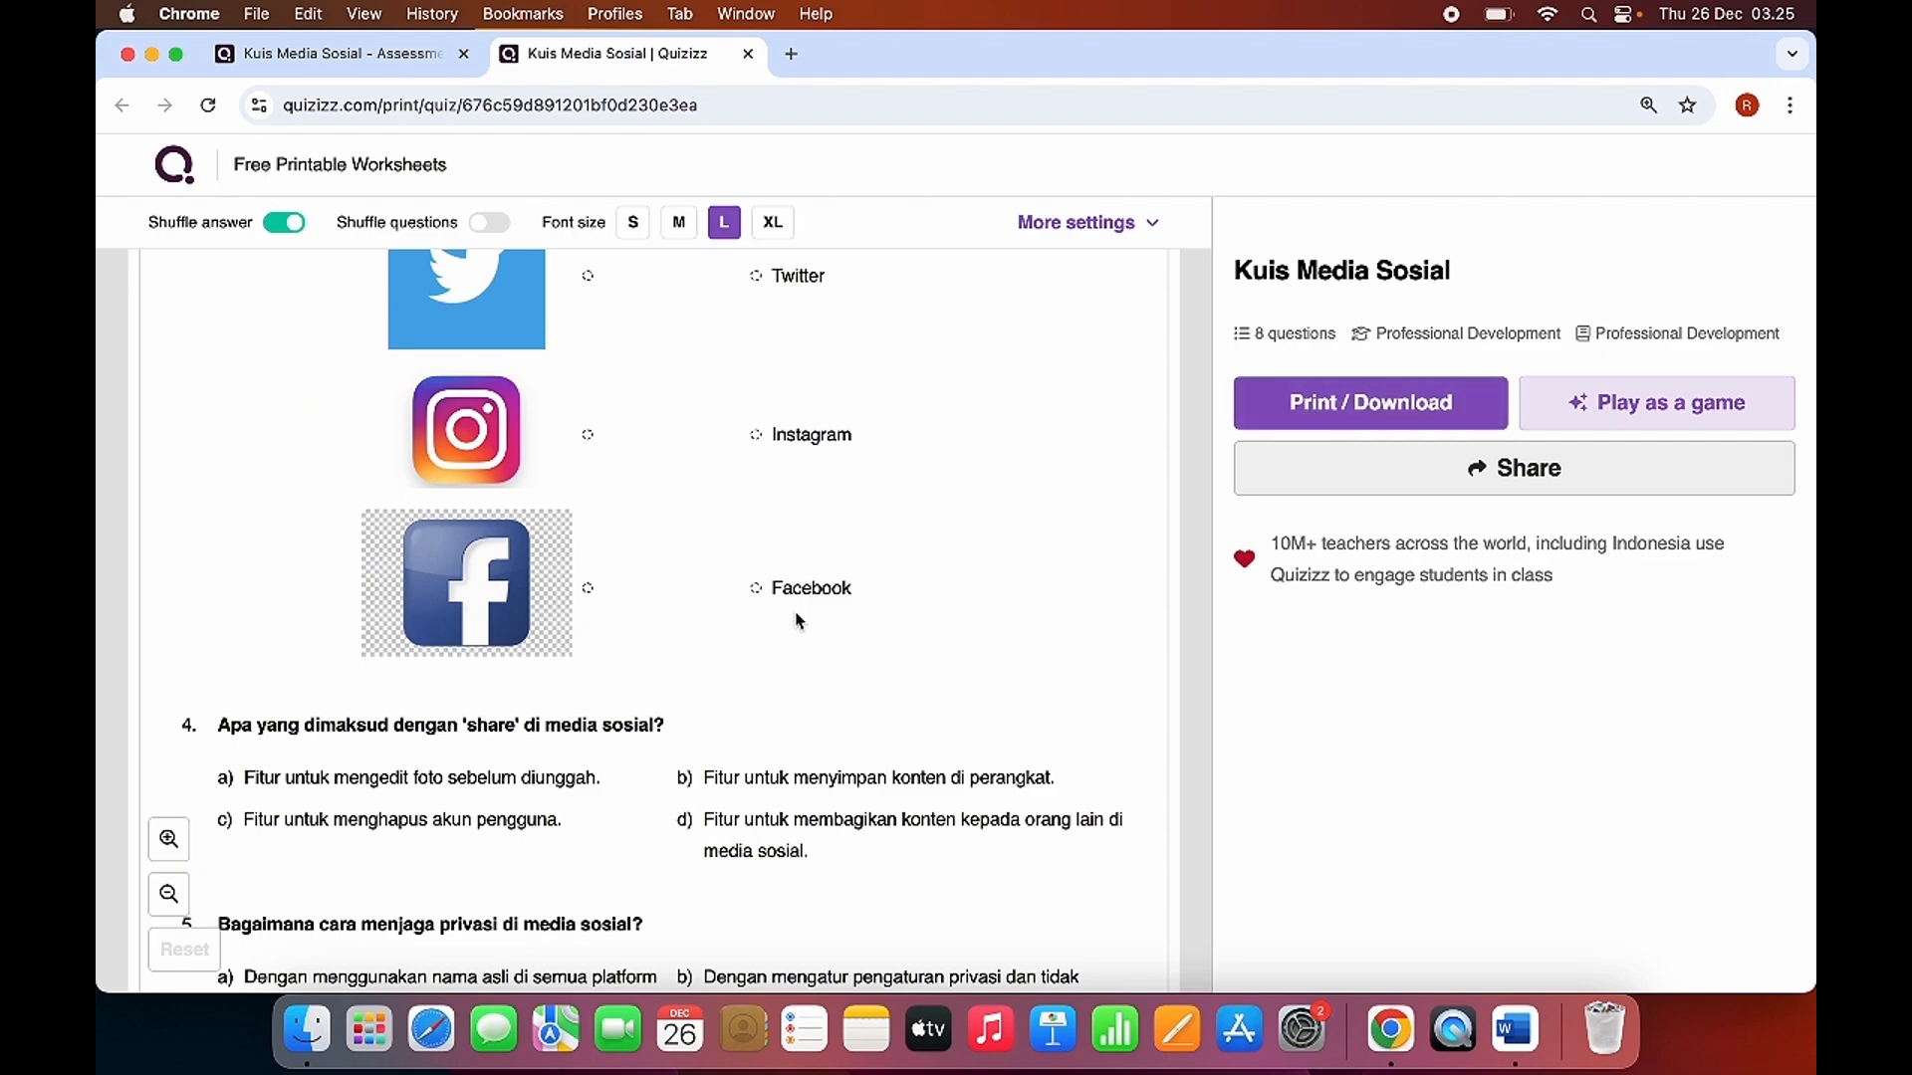
{"action": "scroll", "coordinate": [796, 620], "scroll_direction": "down", "scroll_amount": 8}
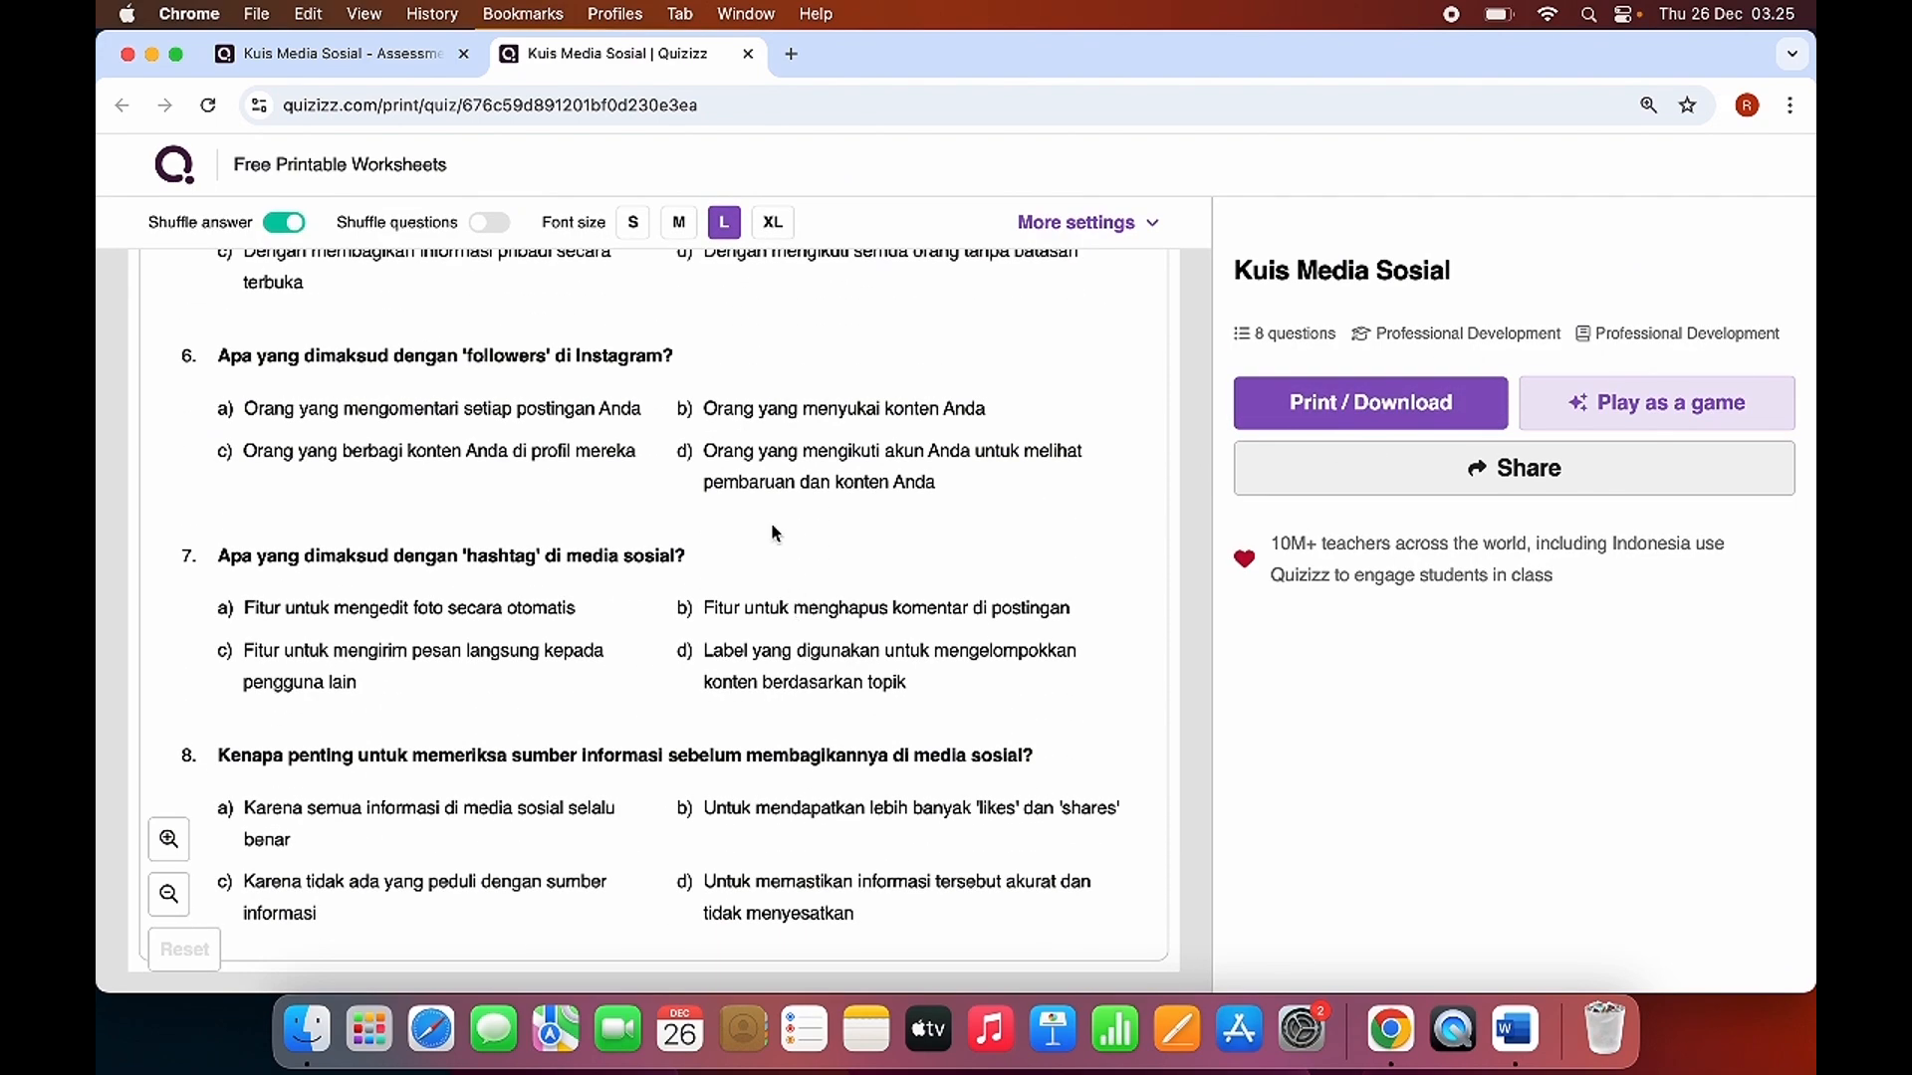
{"action": "scroll", "coordinate": [865, 565], "scroll_direction": "up", "scroll_amount": 8}
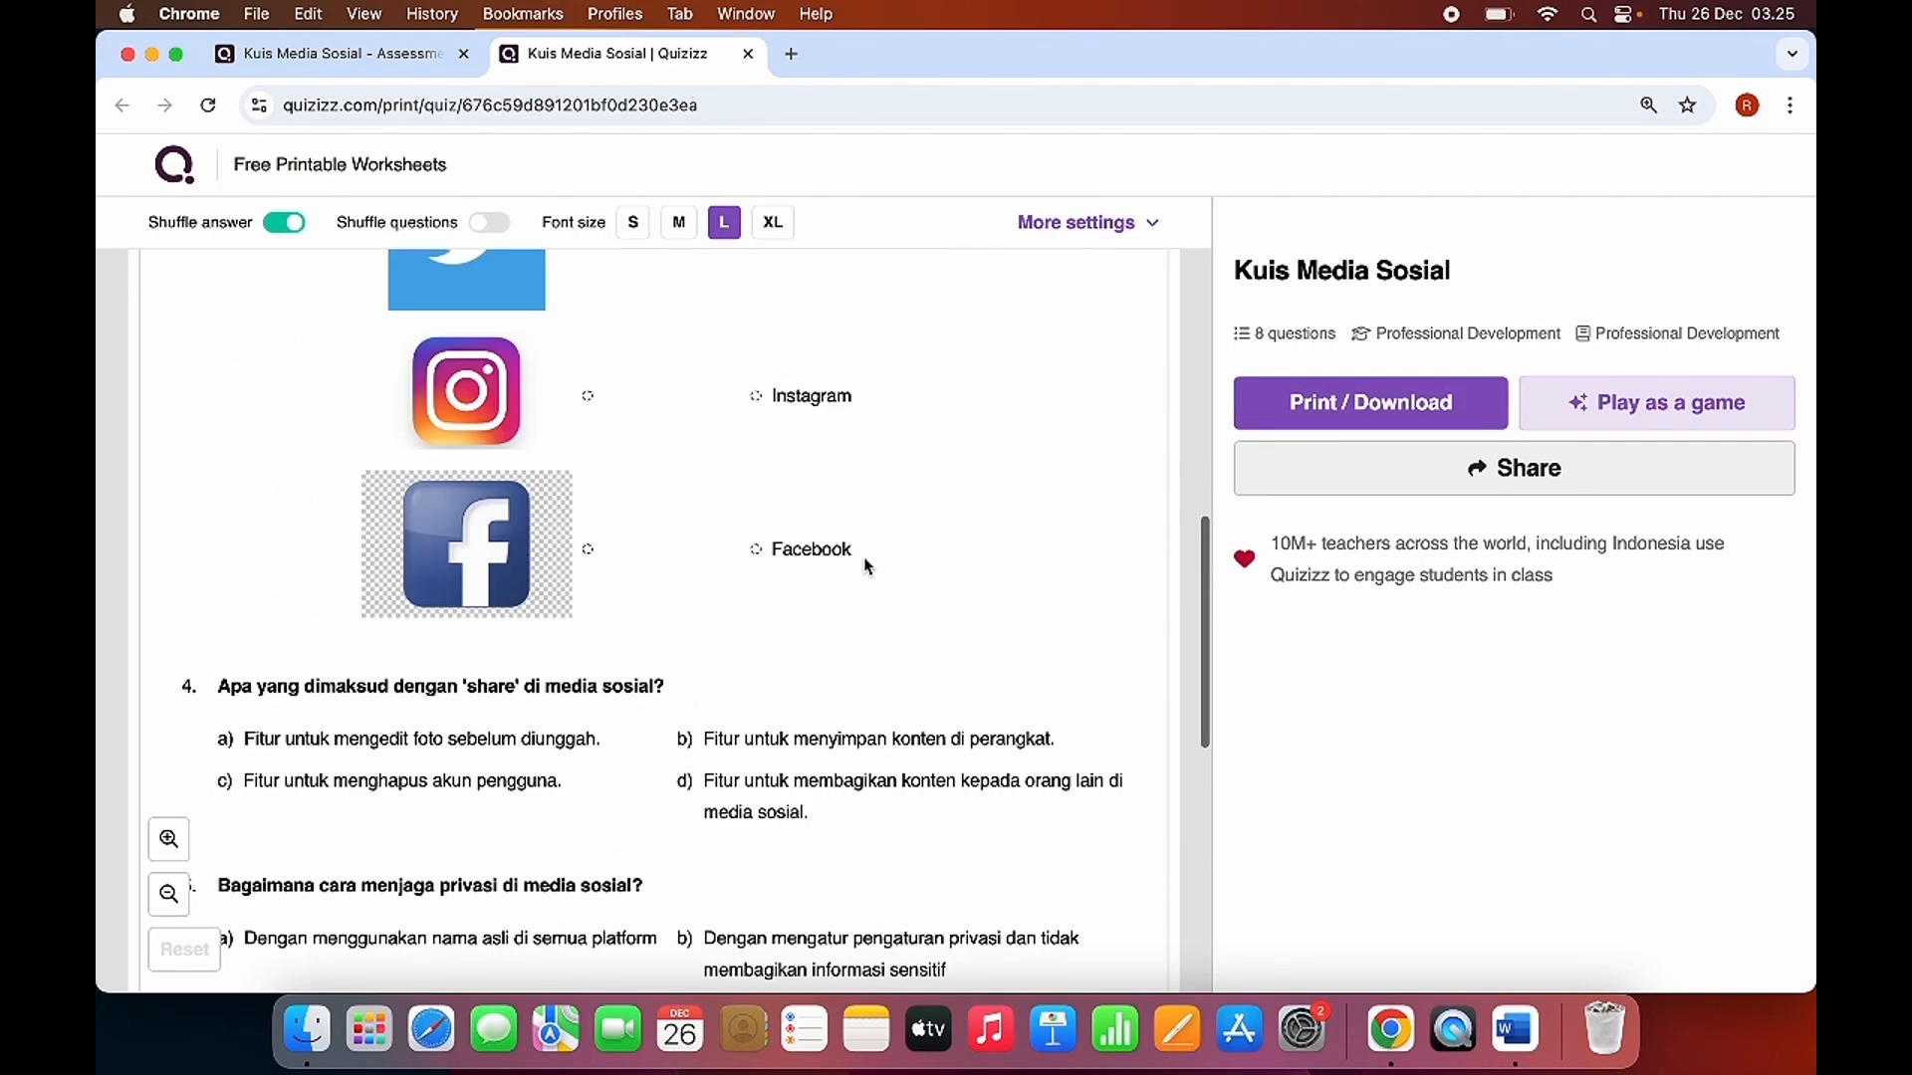
{"action": "scroll", "coordinate": [865, 565], "scroll_direction": "up", "scroll_amount": 5}
{"action": "left_click", "coordinate": [748, 54]}
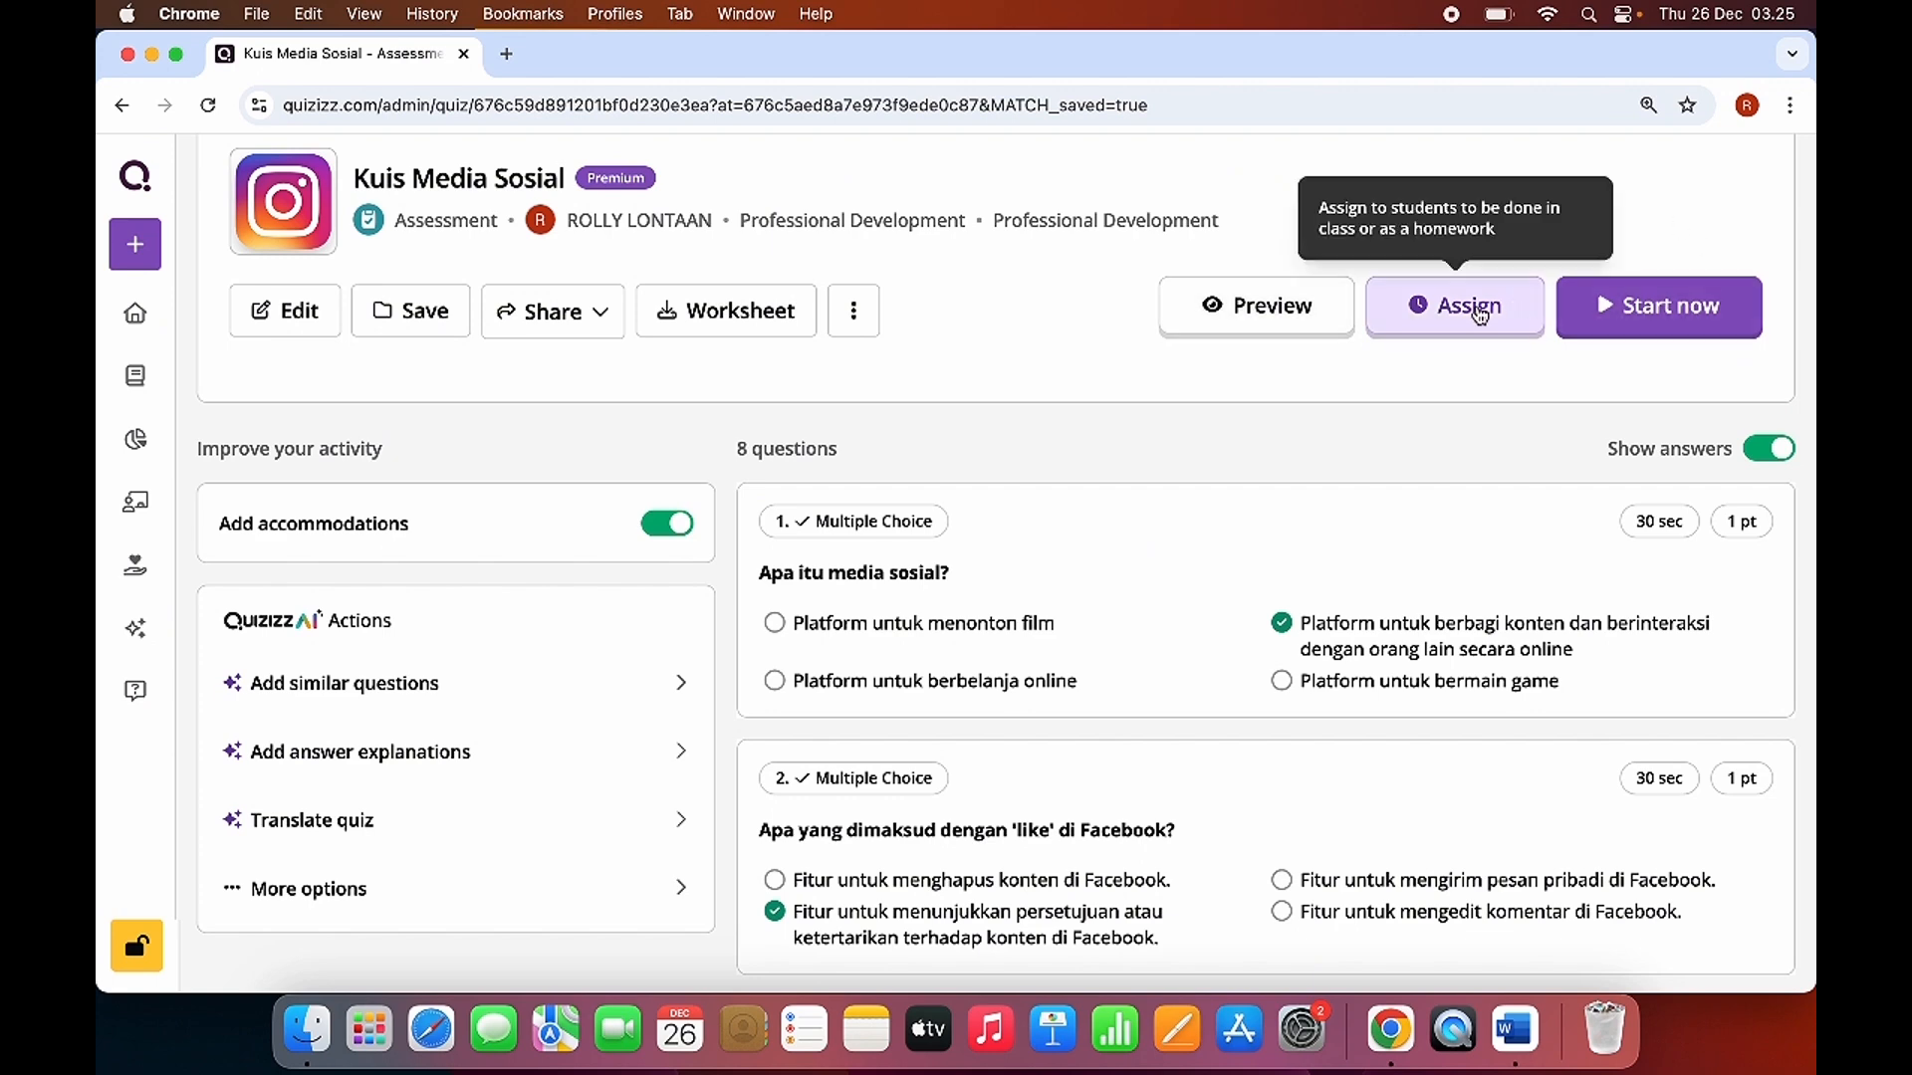
Start assigning the quiz and look through the Accommodations introduction and its preview options.
{"action": "left_click", "coordinate": [1444, 322]}
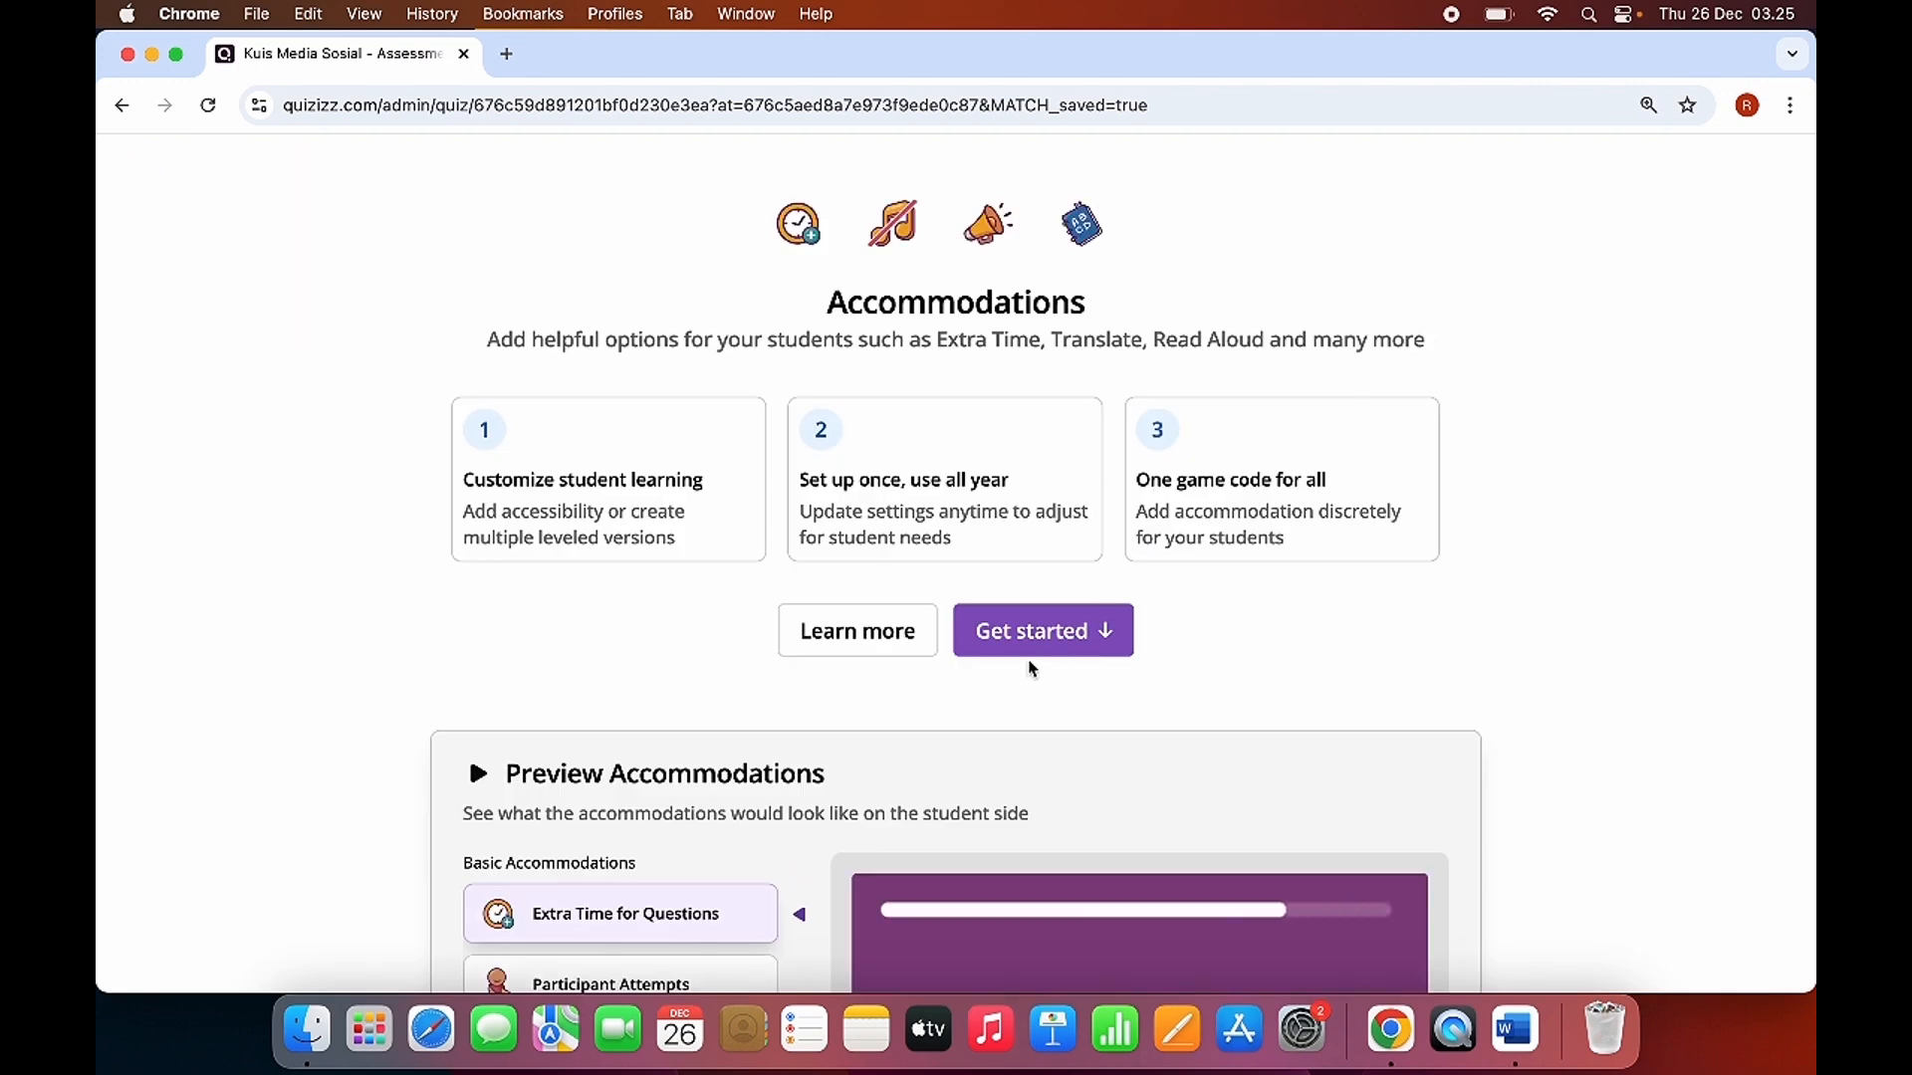
{"action": "scroll", "coordinate": [1012, 711], "scroll_direction": "down", "scroll_amount": 5}
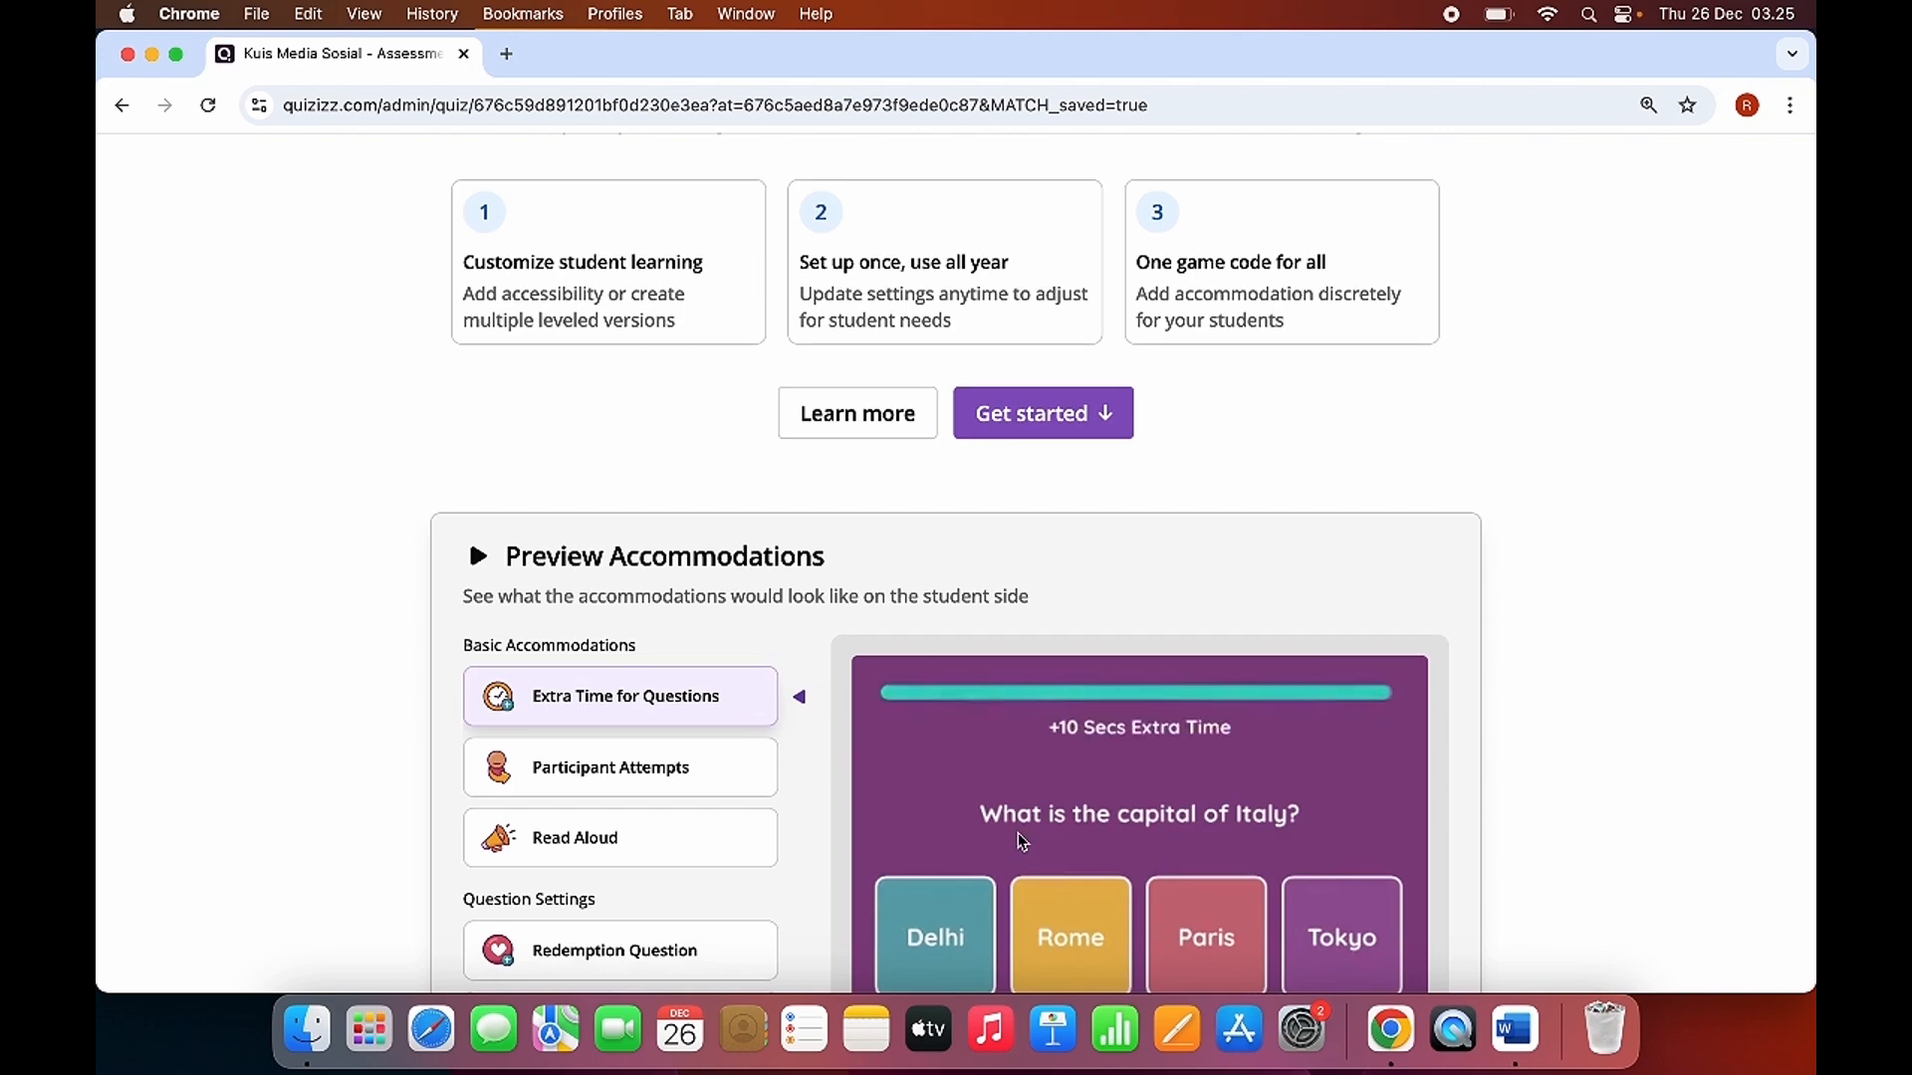
{"action": "scroll", "coordinate": [1005, 818], "scroll_direction": "up", "scroll_amount": 3}
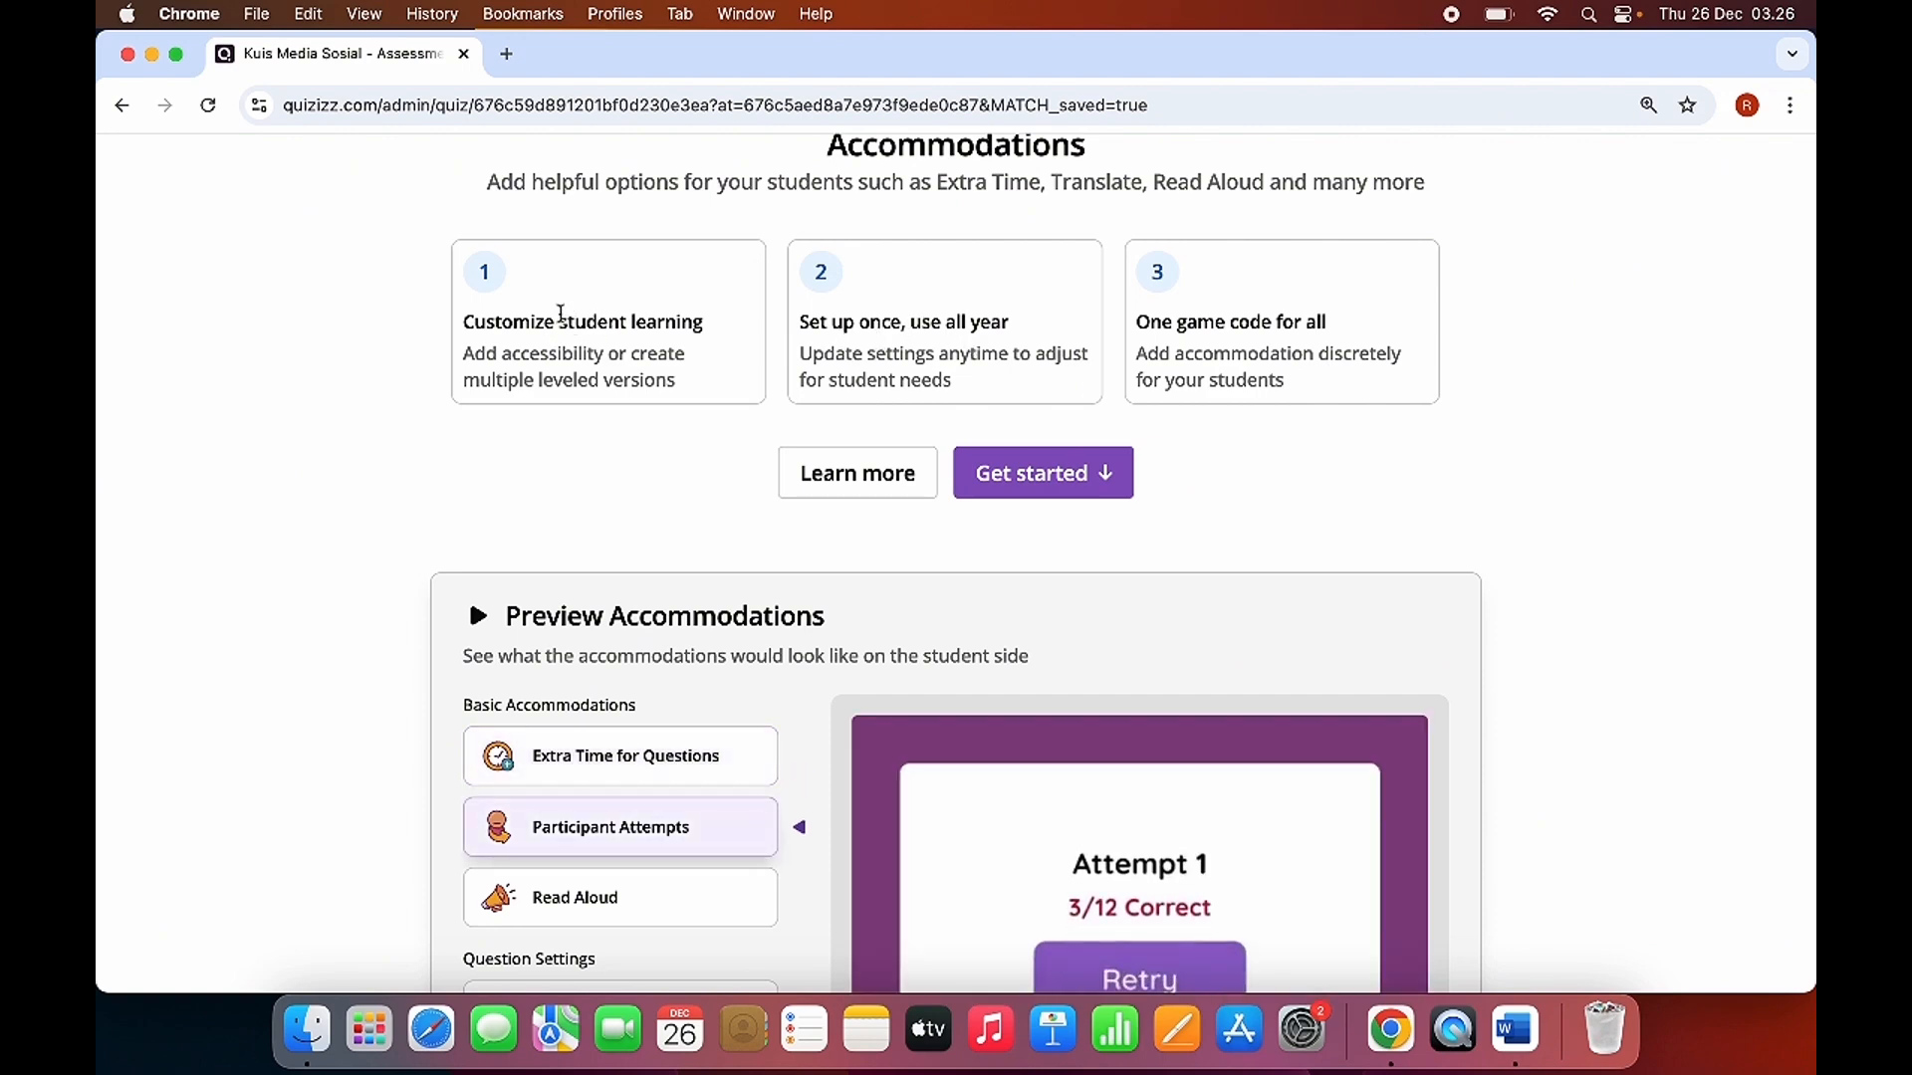
{"action": "scroll", "coordinate": [665, 448], "scroll_direction": "down", "scroll_amount": 5}
{"action": "scroll", "coordinate": [727, 522], "scroll_direction": "down", "scroll_amount": 10}
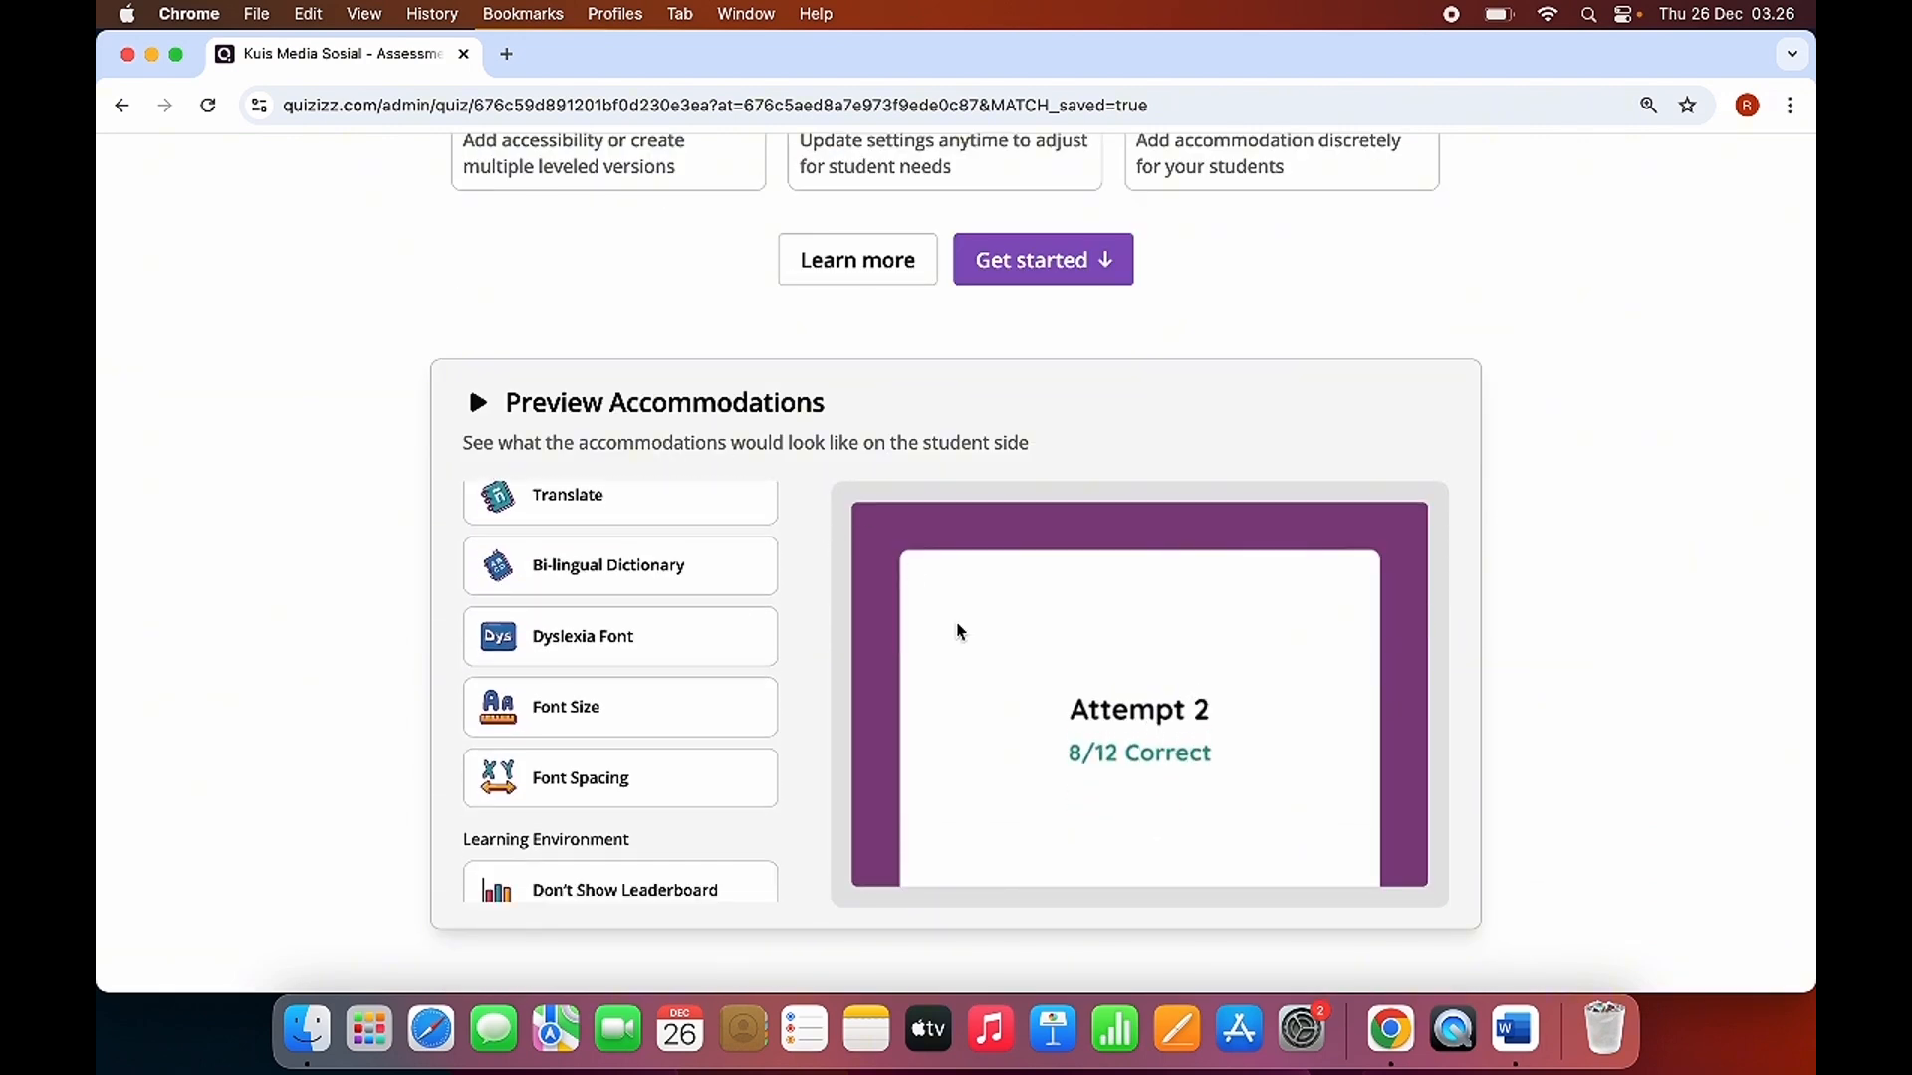
{"action": "scroll", "coordinate": [965, 657], "scroll_direction": "up", "scroll_amount": 7}
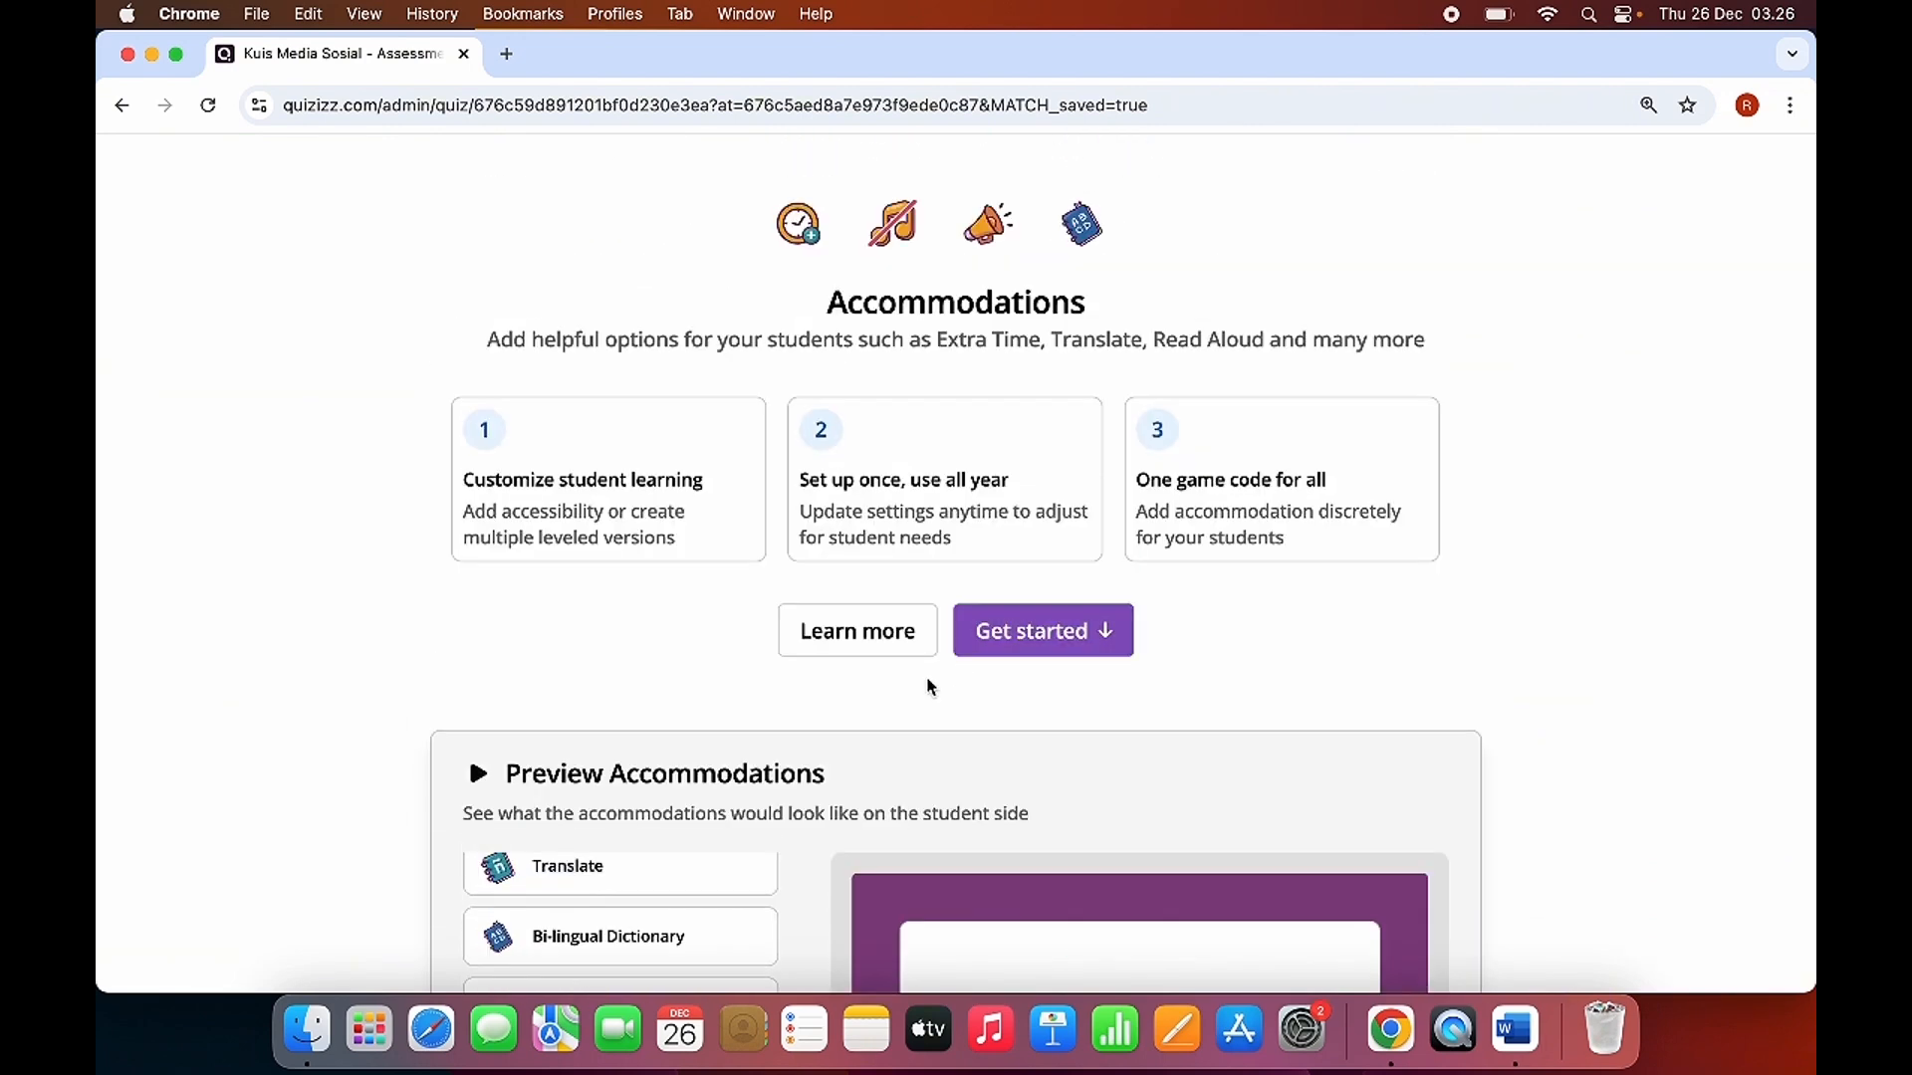
Enter the accommodations setup, check the student list and basic accommodations, and continue to the assignment settings without selecting any student.
{"action": "left_click", "coordinate": [1101, 634]}
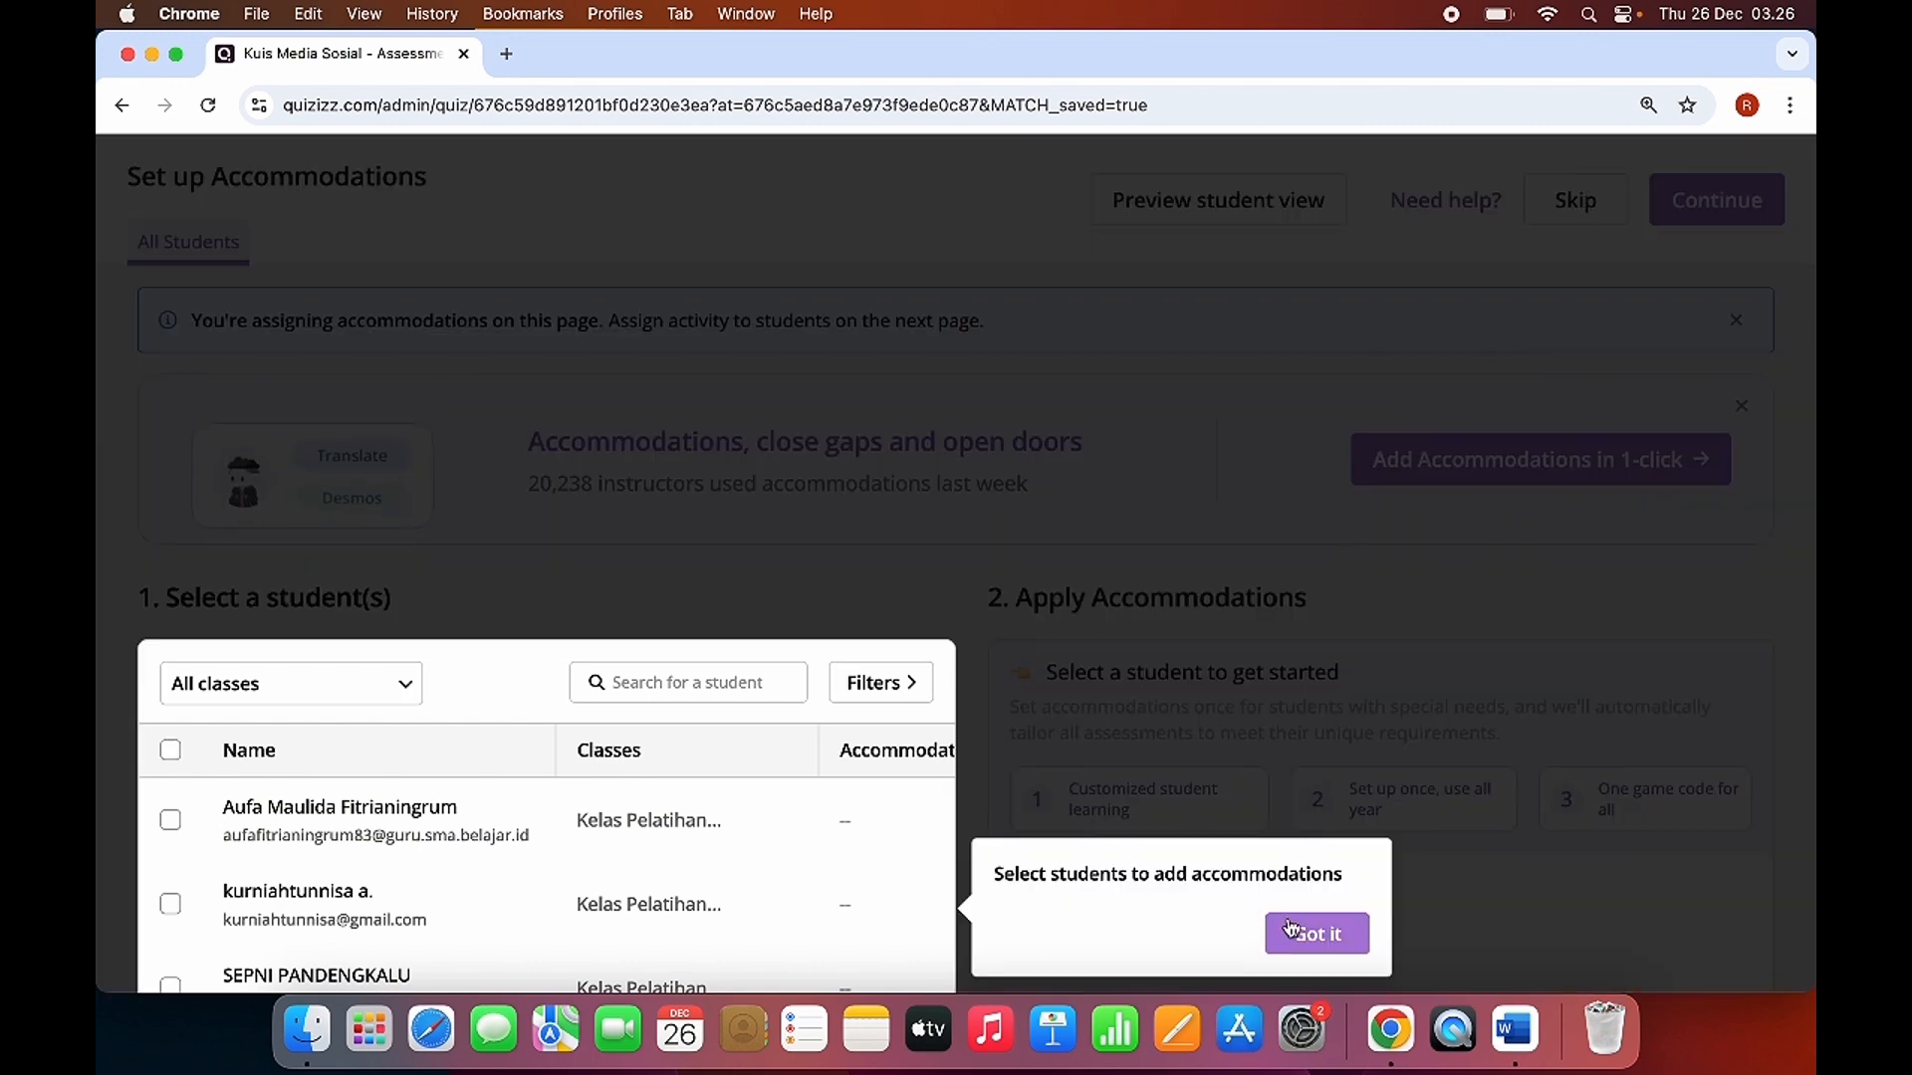
{"action": "left_click", "coordinate": [1304, 928]}
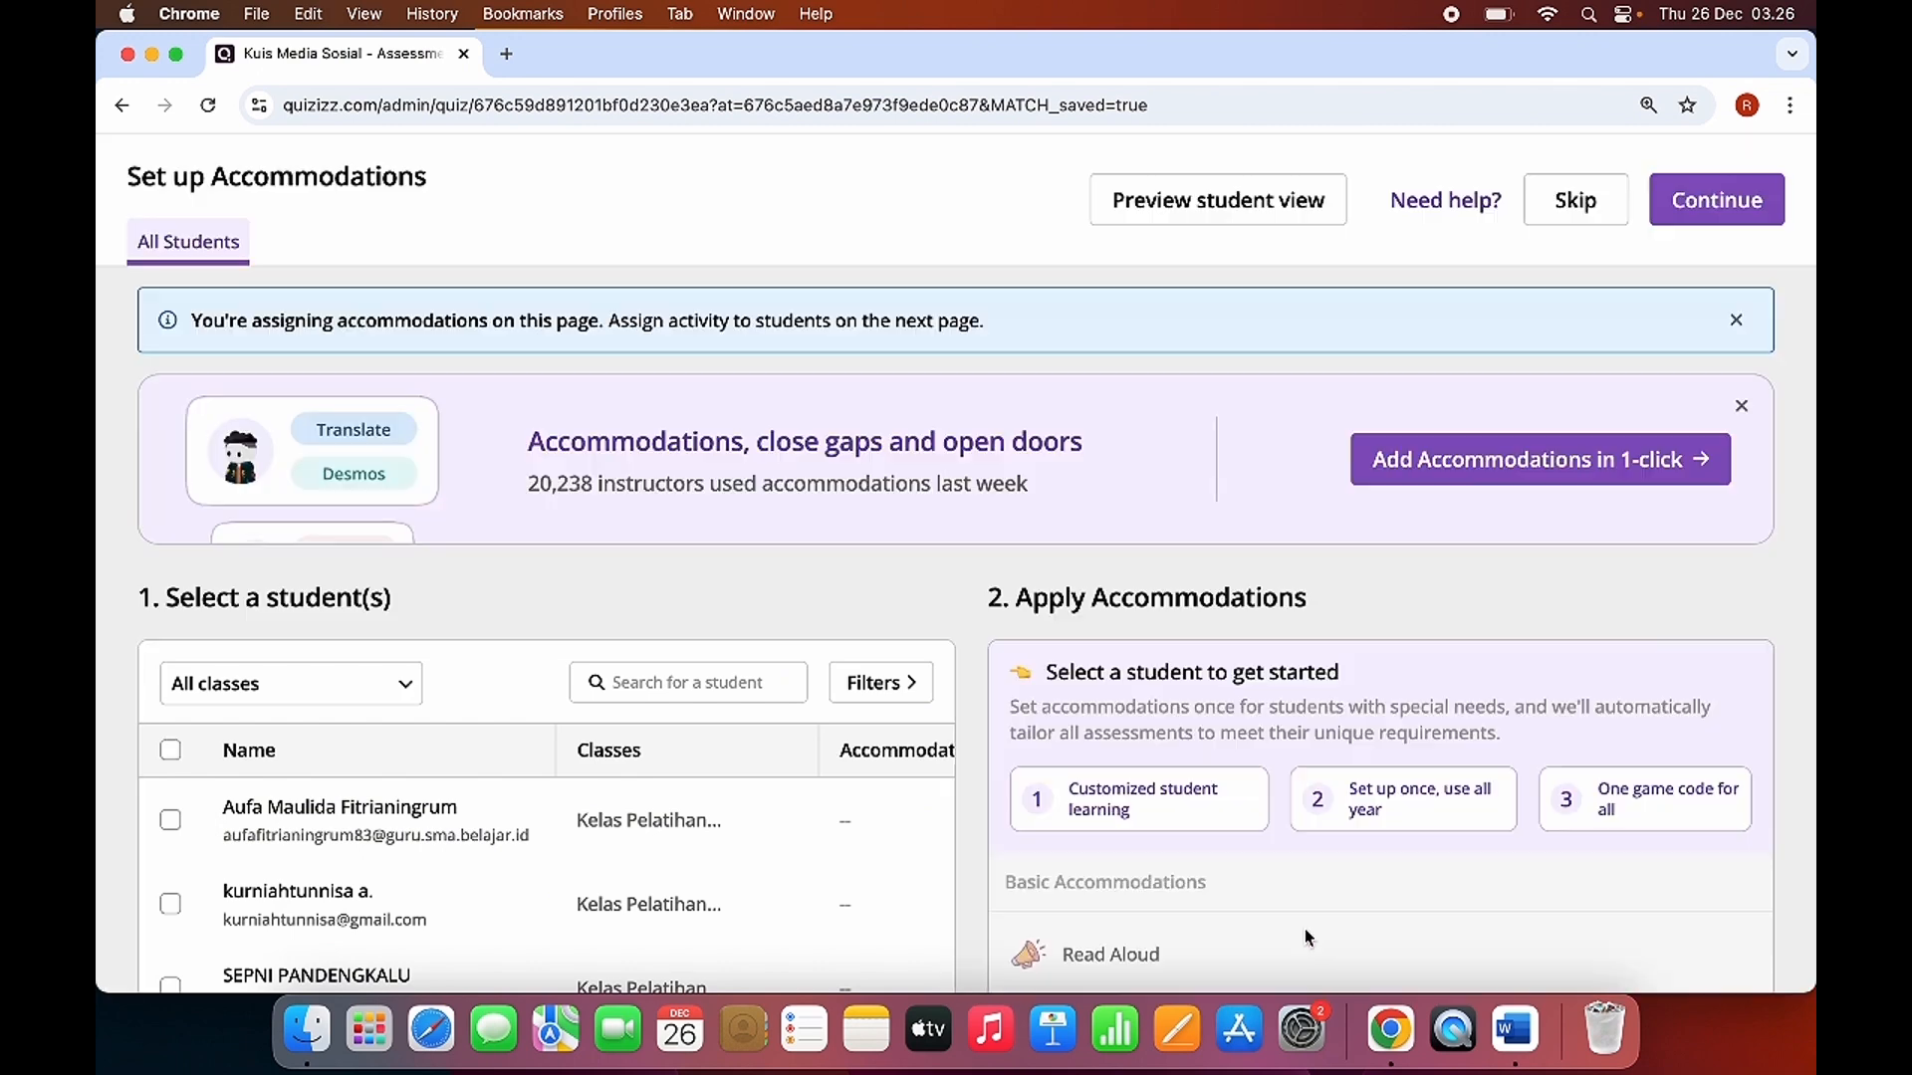
{"action": "scroll", "coordinate": [1268, 603], "scroll_direction": "down", "scroll_amount": 3}
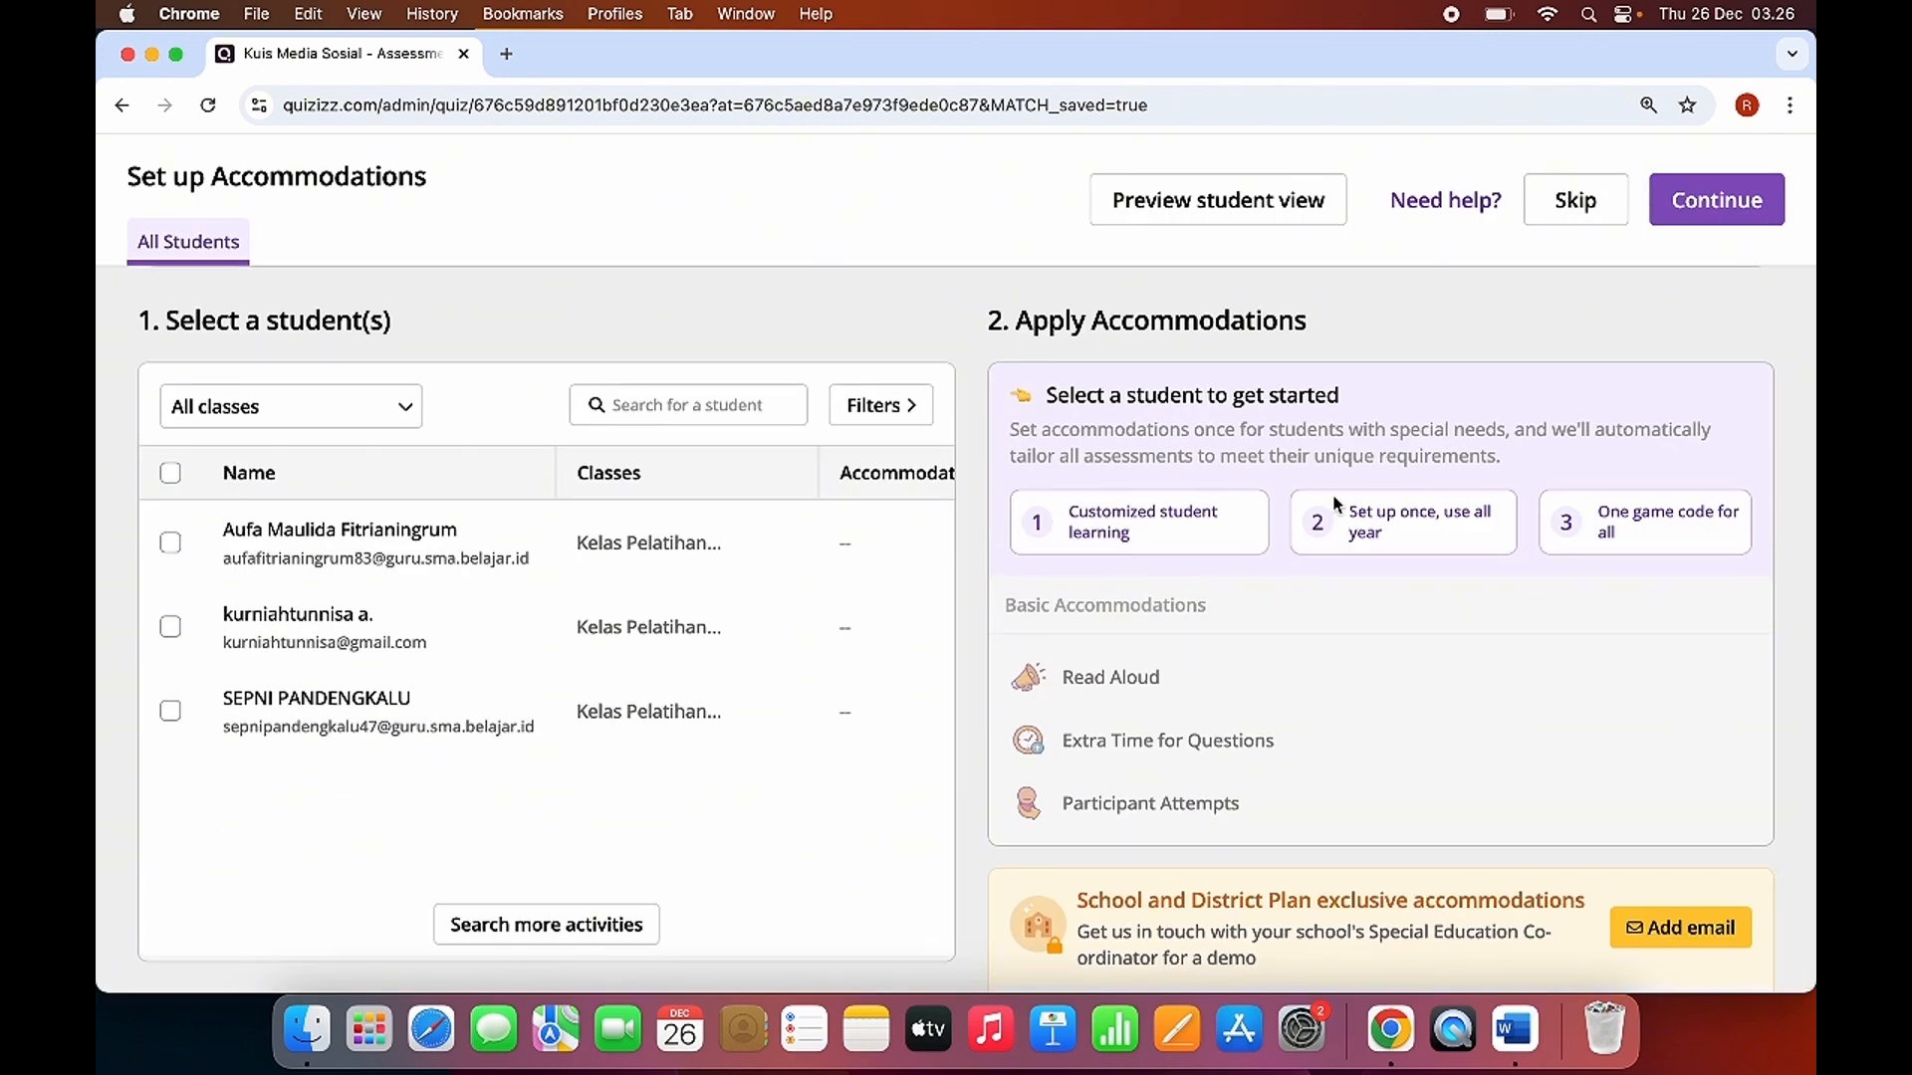
{"action": "scroll", "coordinate": [1337, 504], "scroll_direction": "up", "scroll_amount": 1}
{"action": "scroll", "coordinate": [679, 578], "scroll_direction": "down", "scroll_amount": 1}
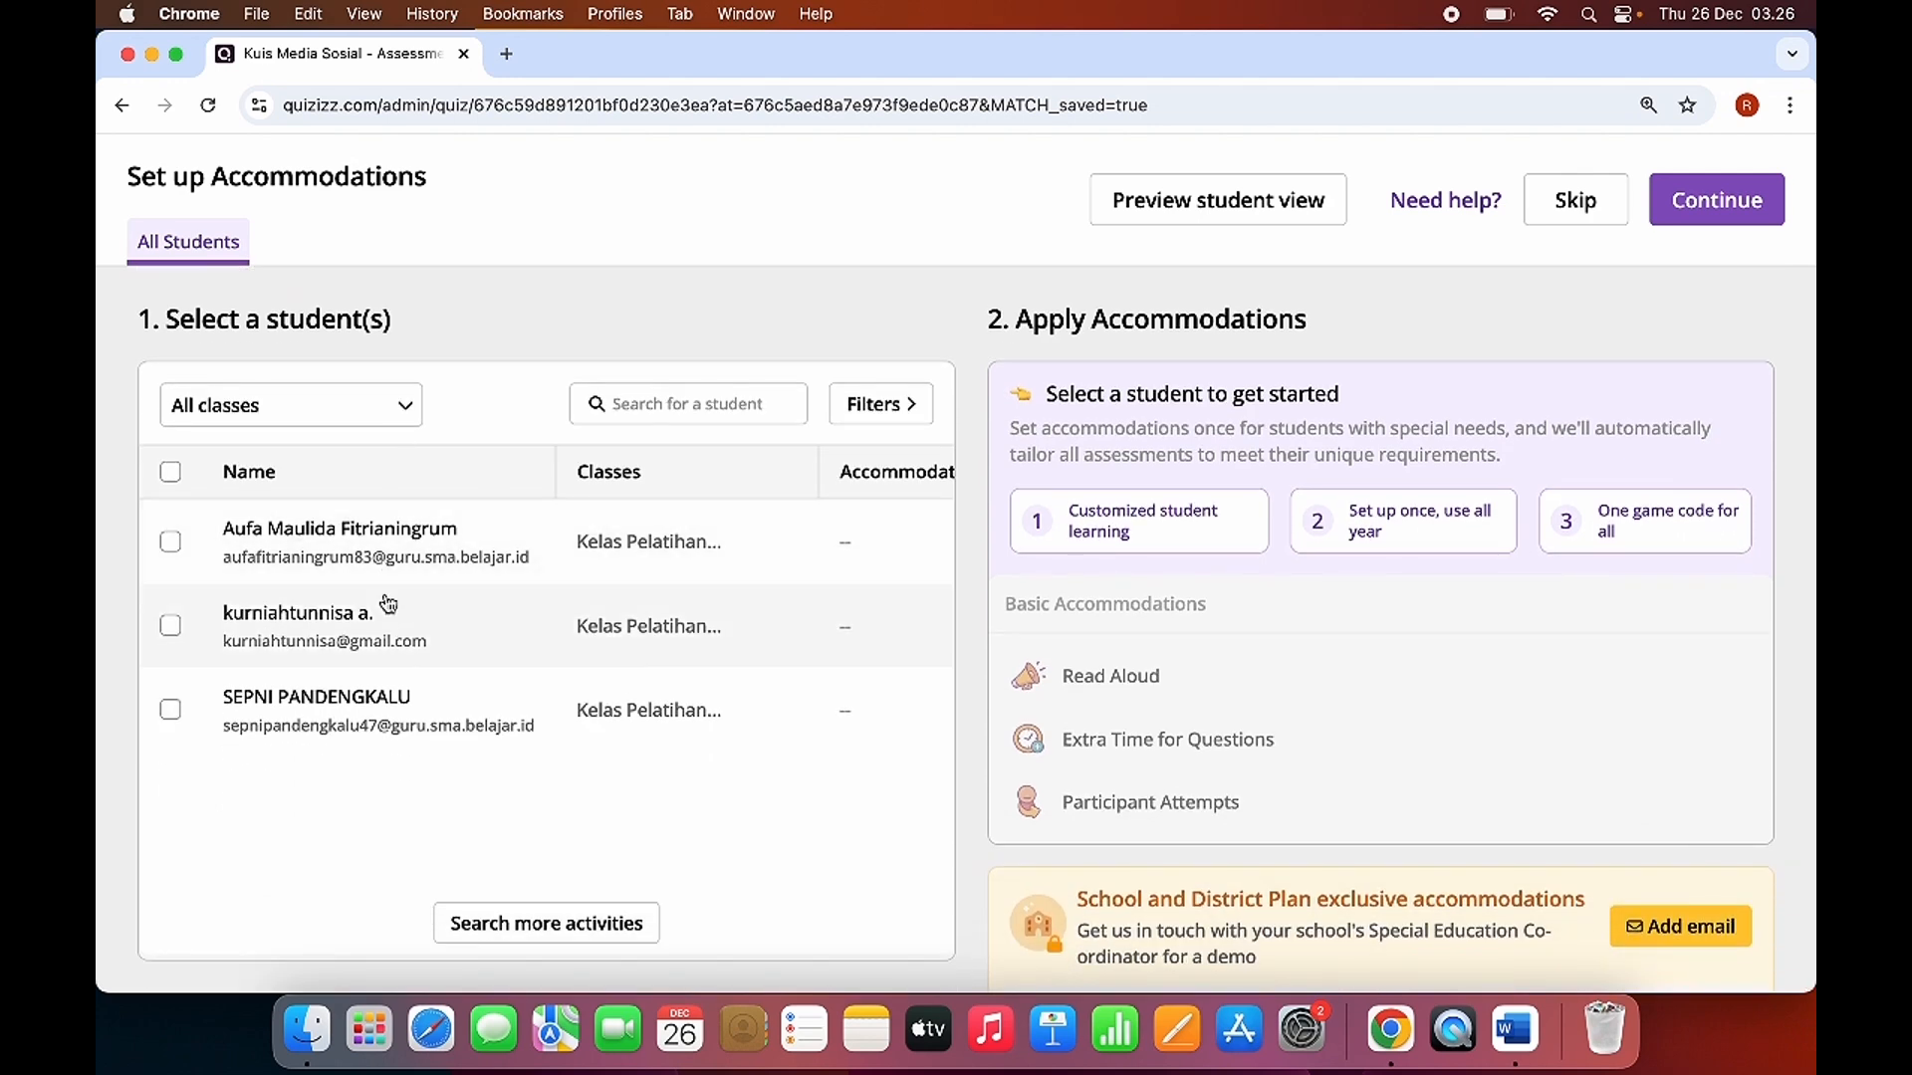
{"action": "left_click", "coordinate": [1708, 205]}
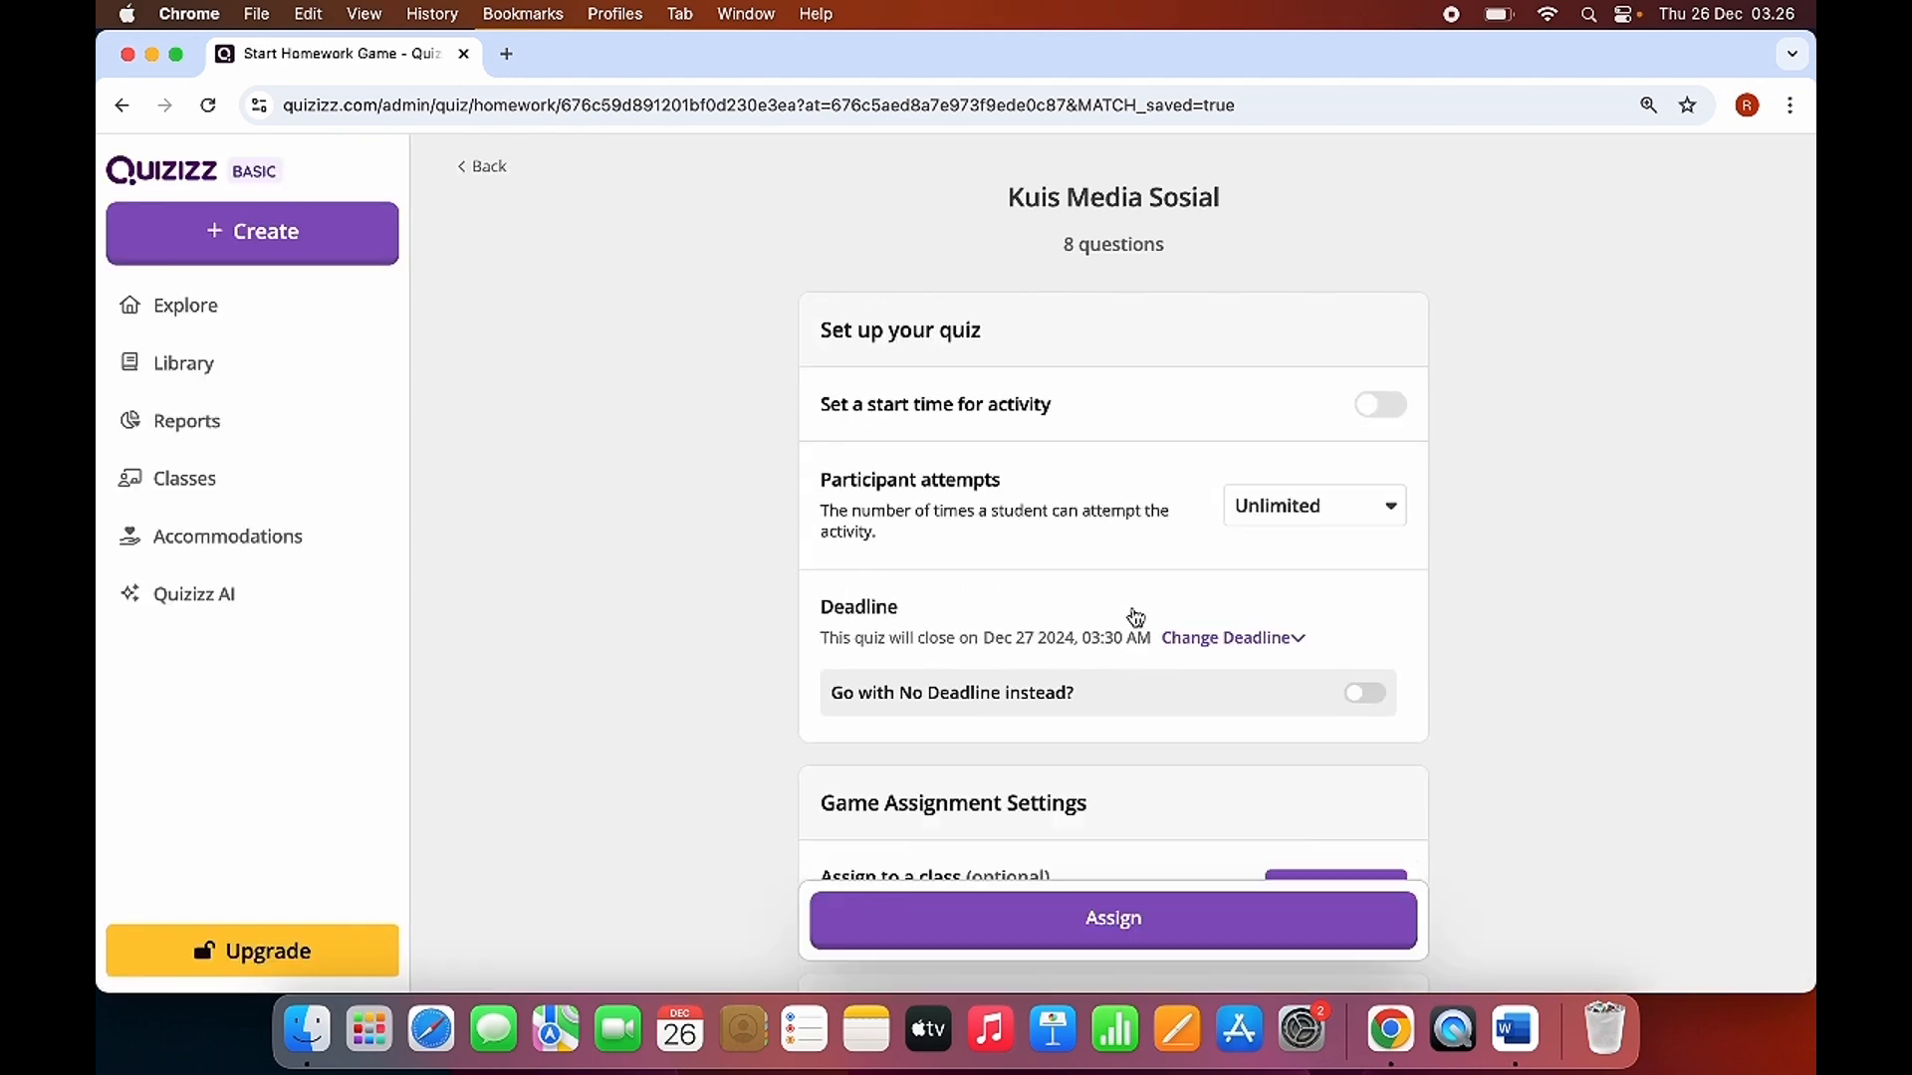
Assign the quiz to the class "Kelas Pelatihan Digitalisasi - 2024-2025" and finish the accommodations setup without selecting any student.
{"action": "scroll", "coordinate": [1127, 449], "scroll_direction": "down", "scroll_amount": 5}
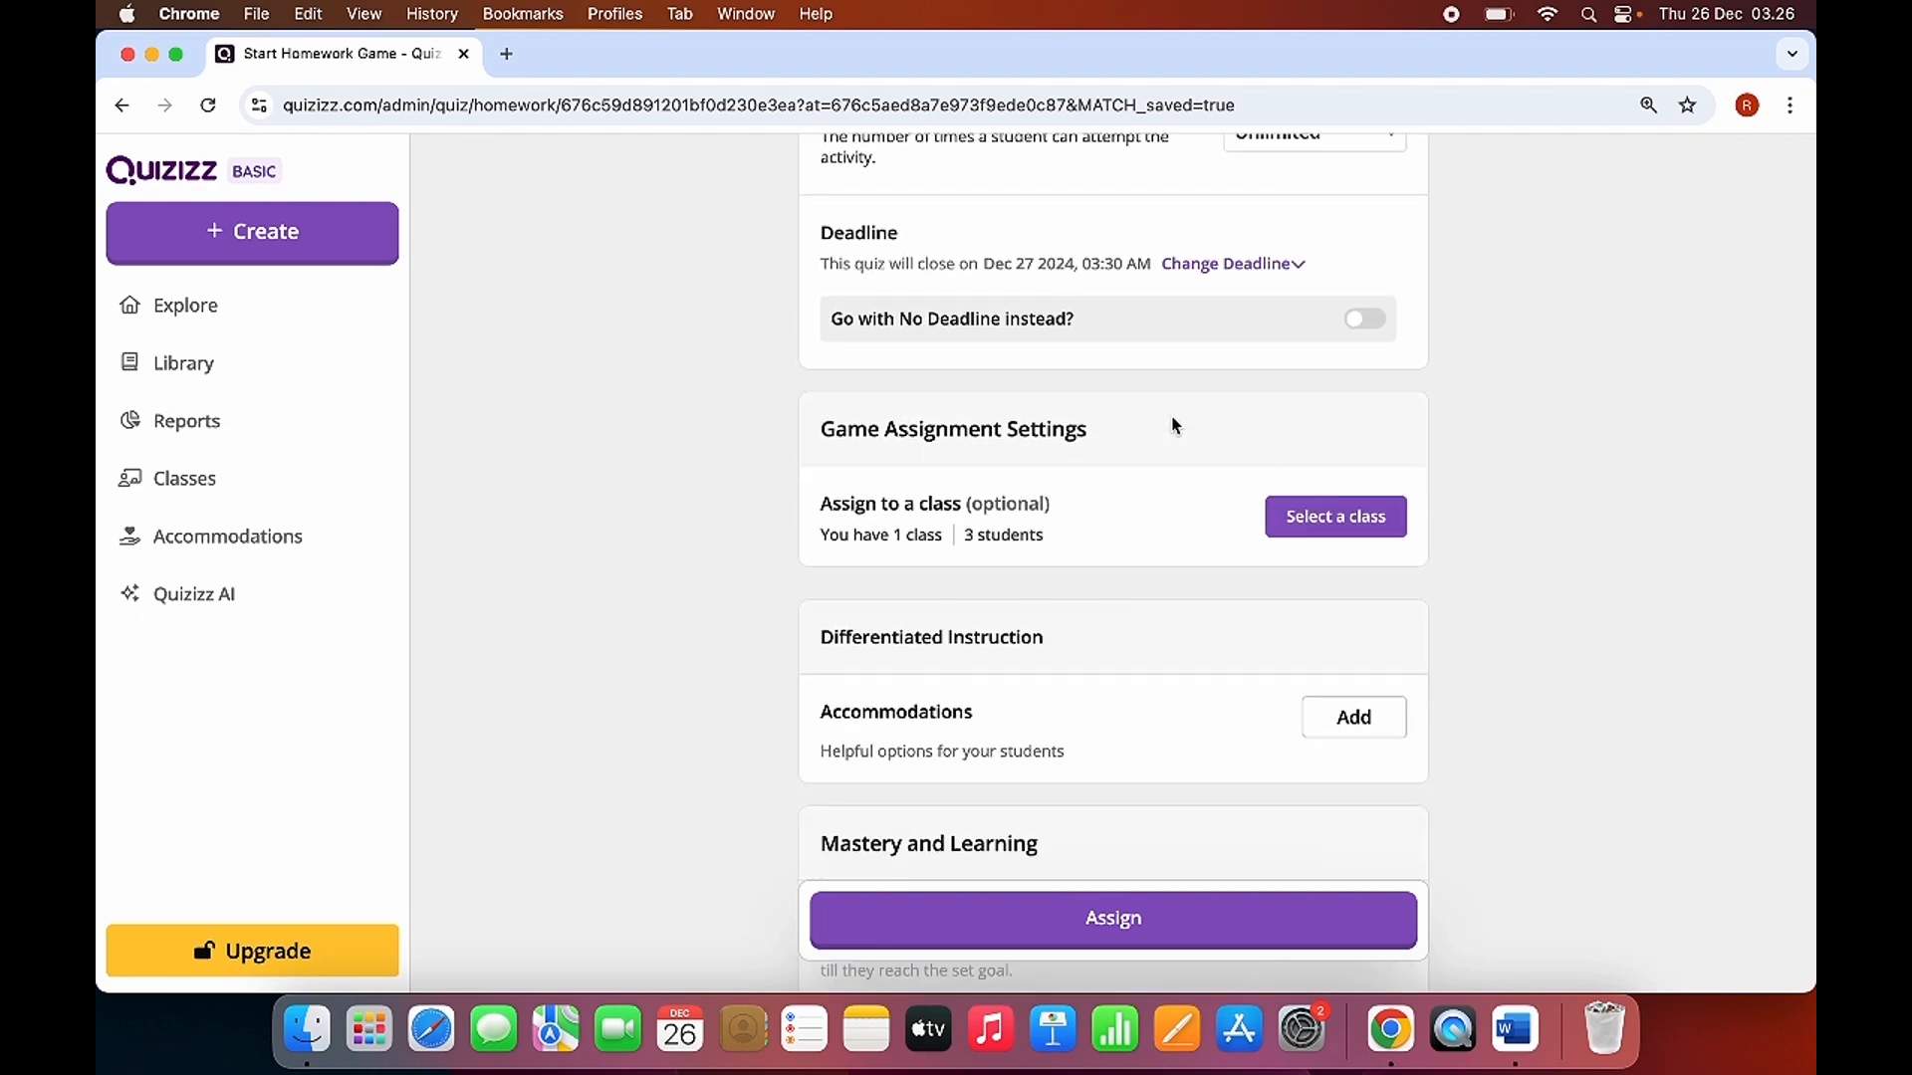
{"action": "scroll", "coordinate": [1171, 432], "scroll_direction": "up", "scroll_amount": 3}
{"action": "left_click", "coordinate": [1341, 777]}
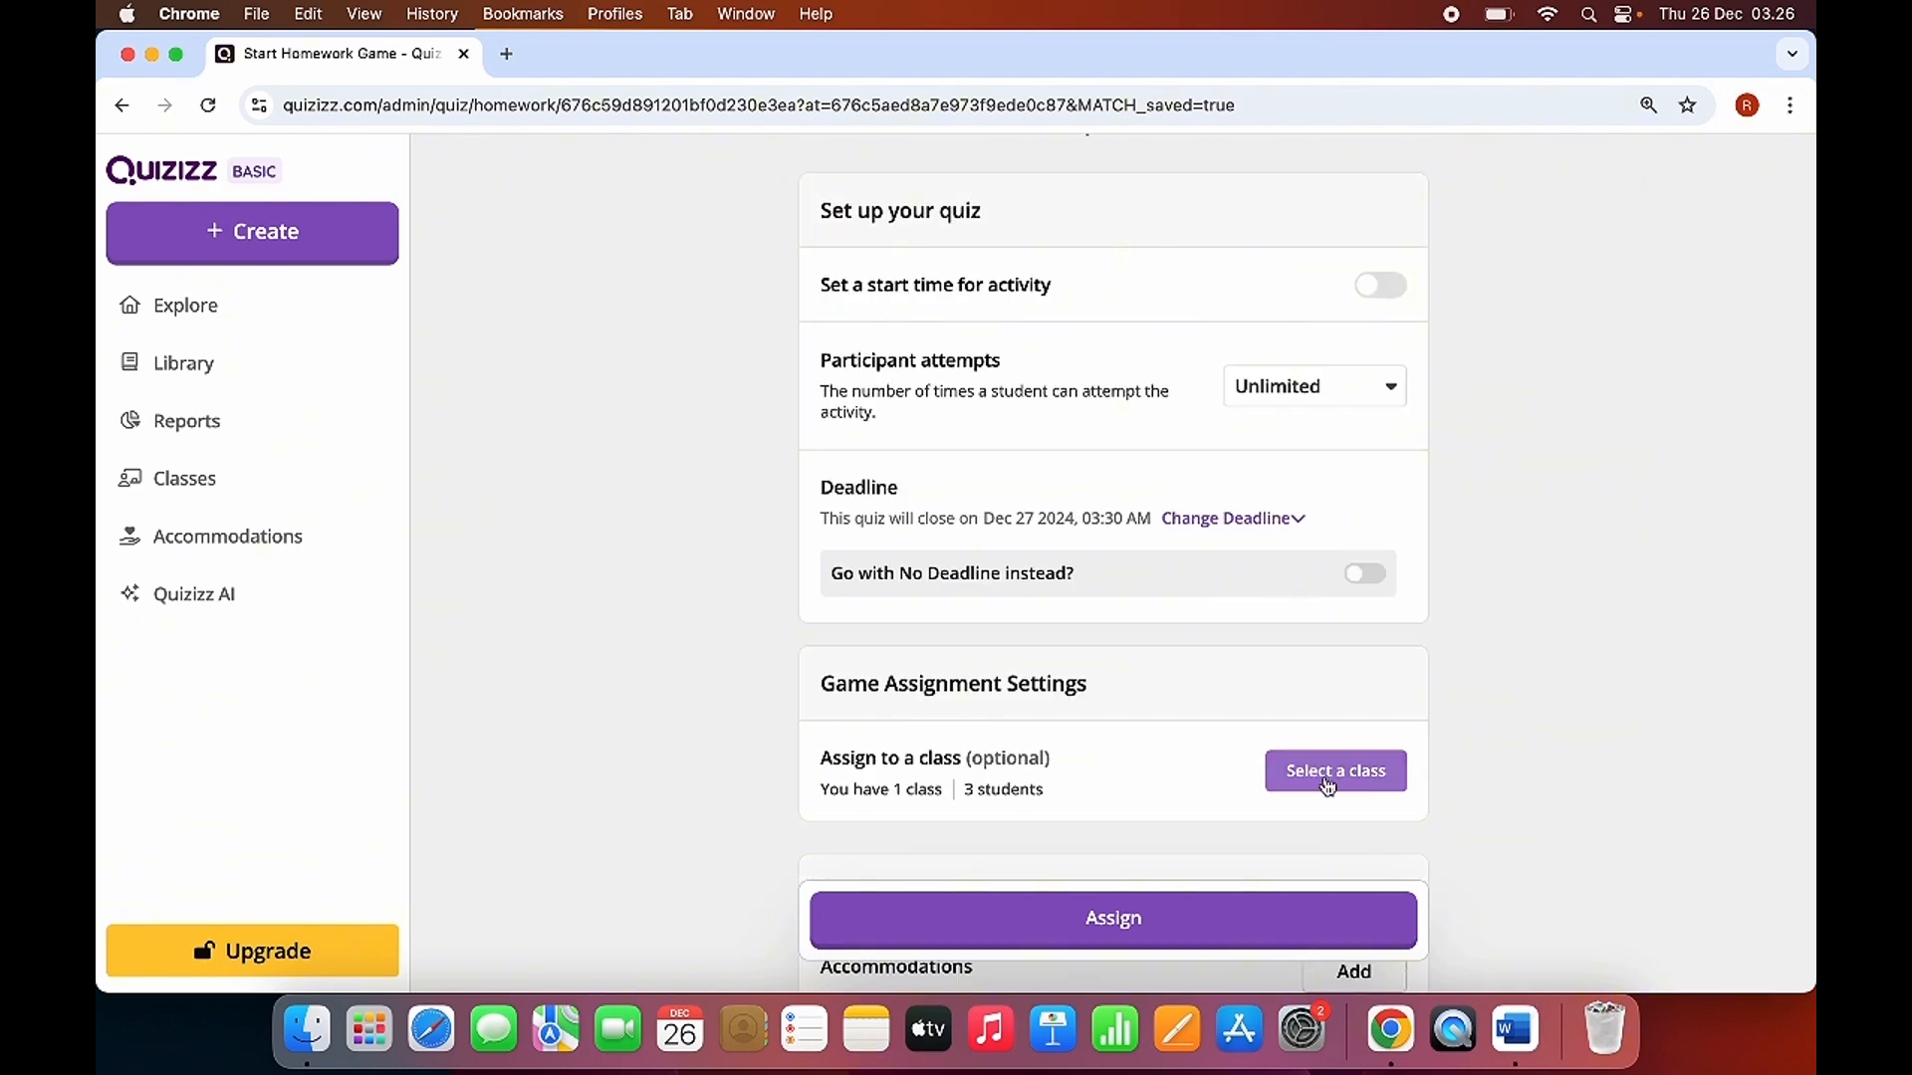
{"action": "left_click", "coordinate": [1329, 781]}
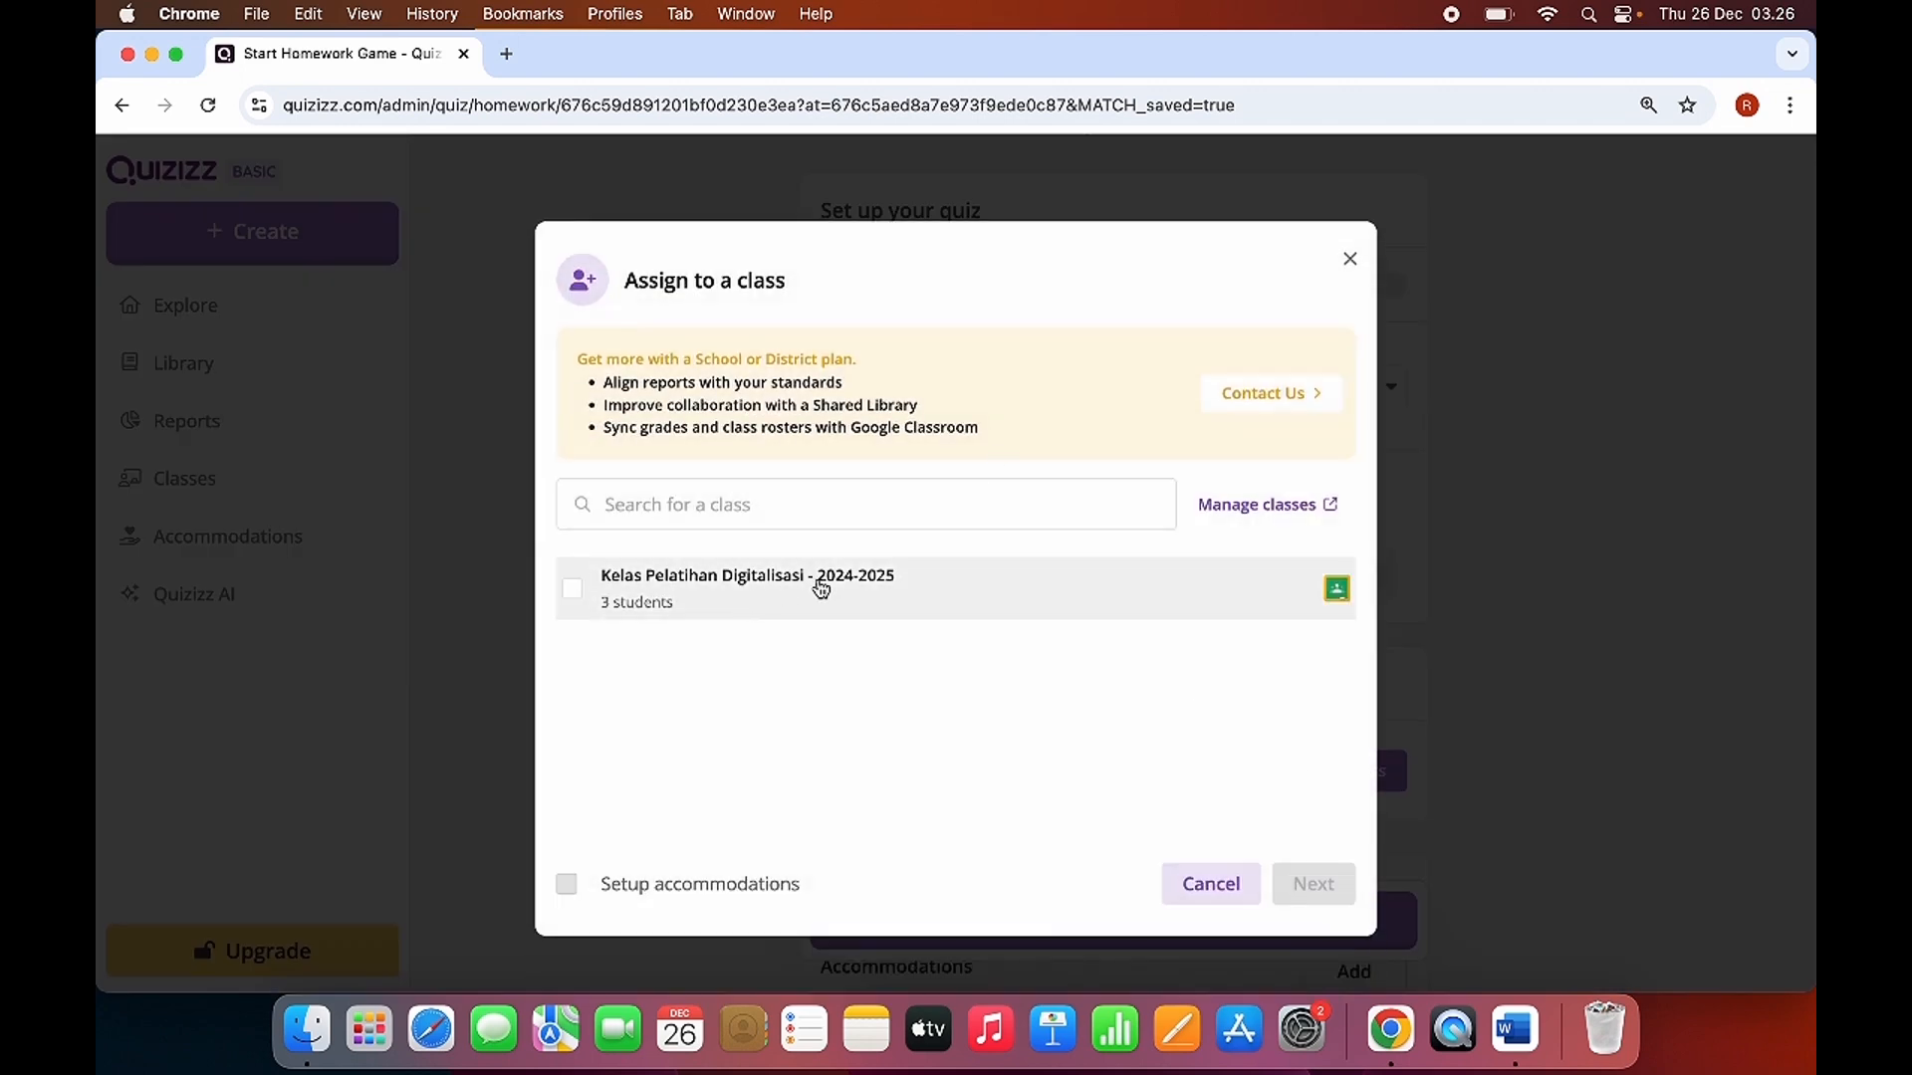
{"action": "left_click", "coordinate": [569, 592]}
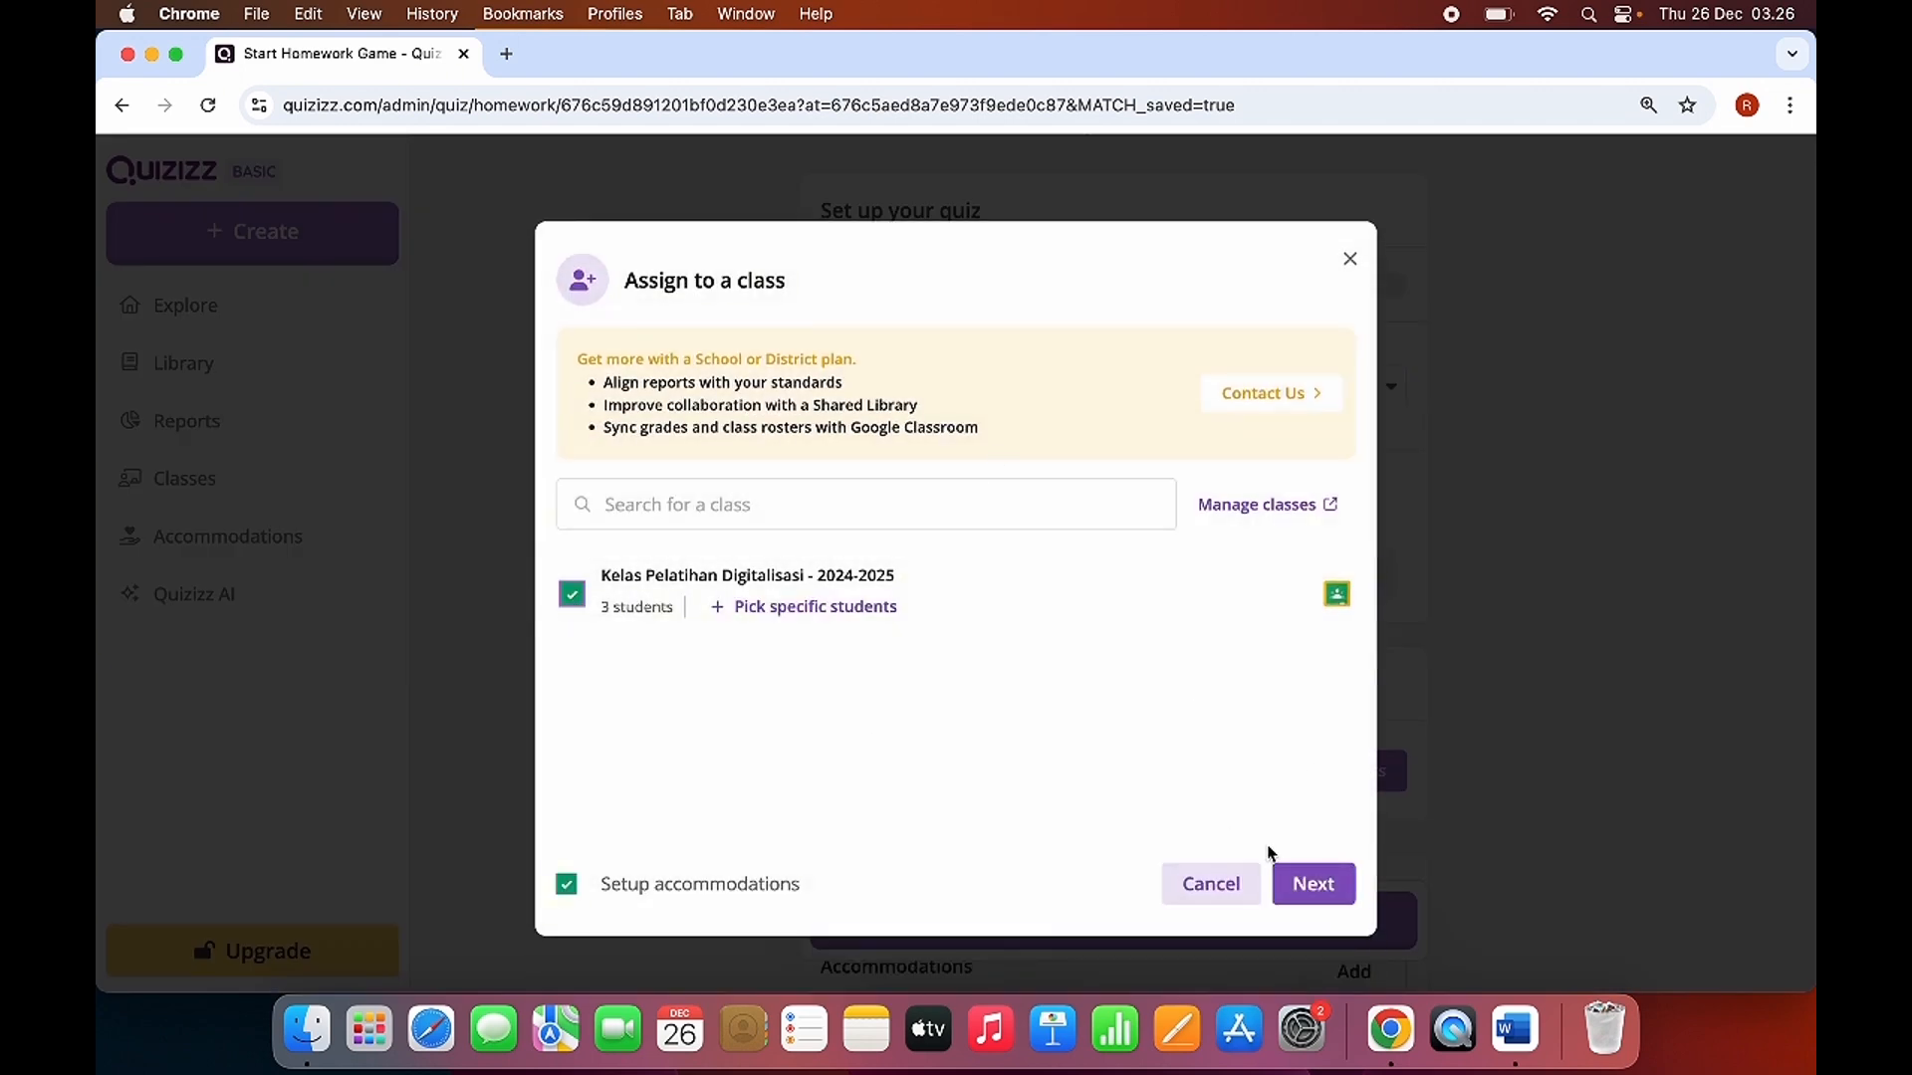
{"action": "left_click", "coordinate": [1316, 886]}
{"action": "left_click", "coordinate": [1322, 792]}
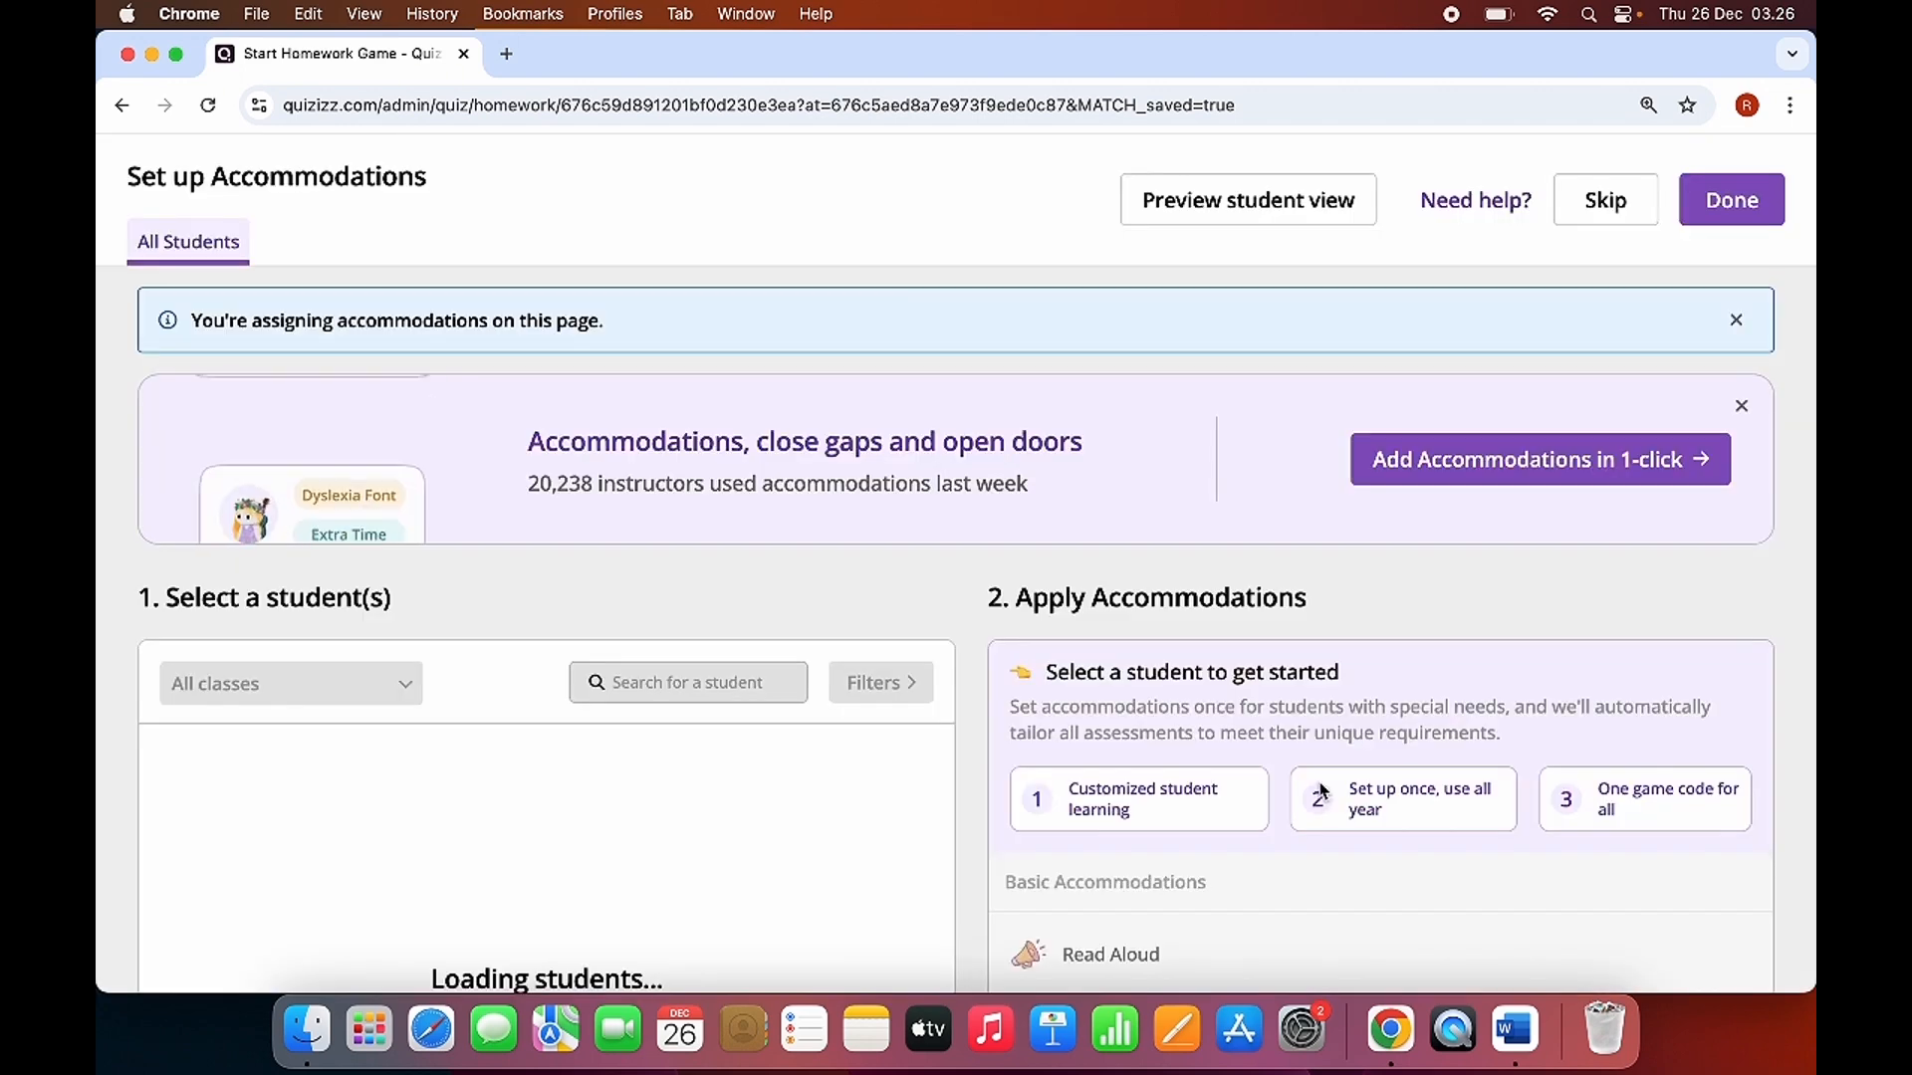
{"action": "scroll", "coordinate": [1304, 870], "scroll_direction": "down", "scroll_amount": 5}
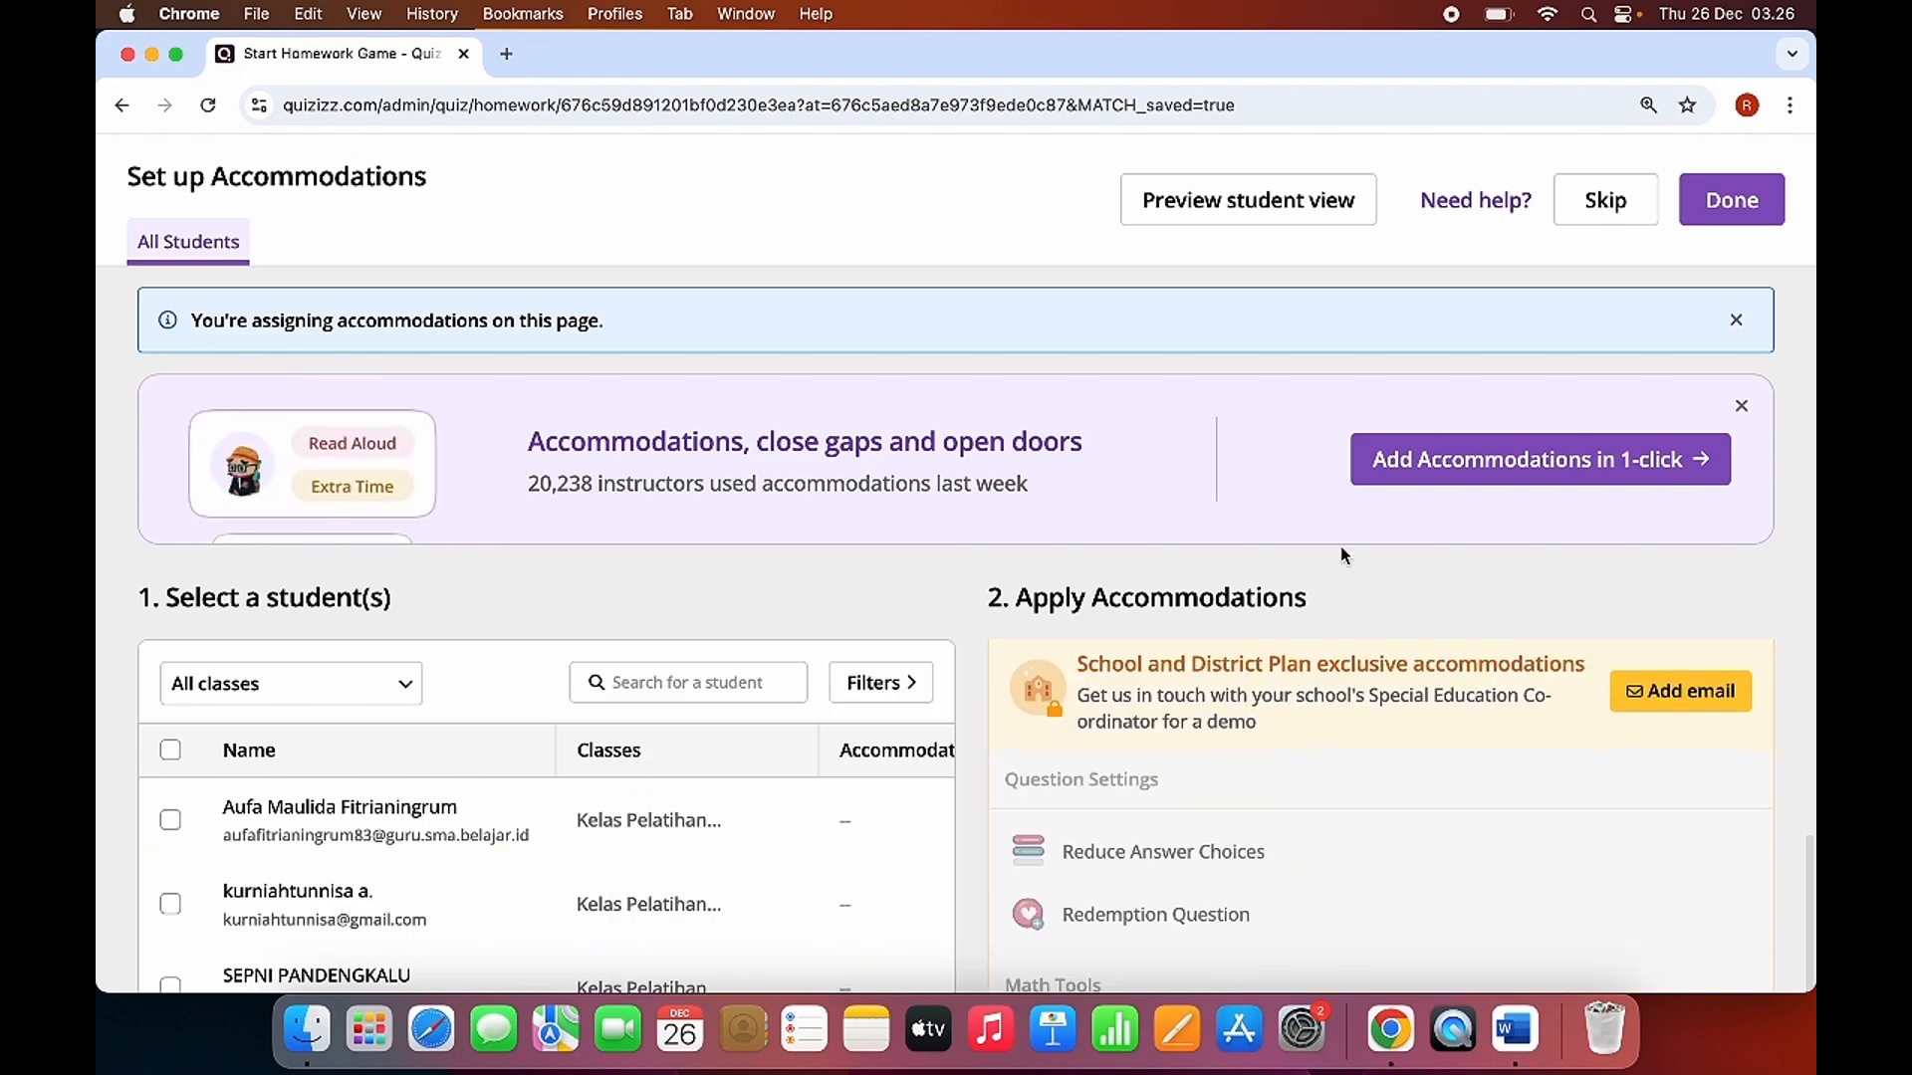
{"action": "left_click", "coordinate": [1731, 200]}
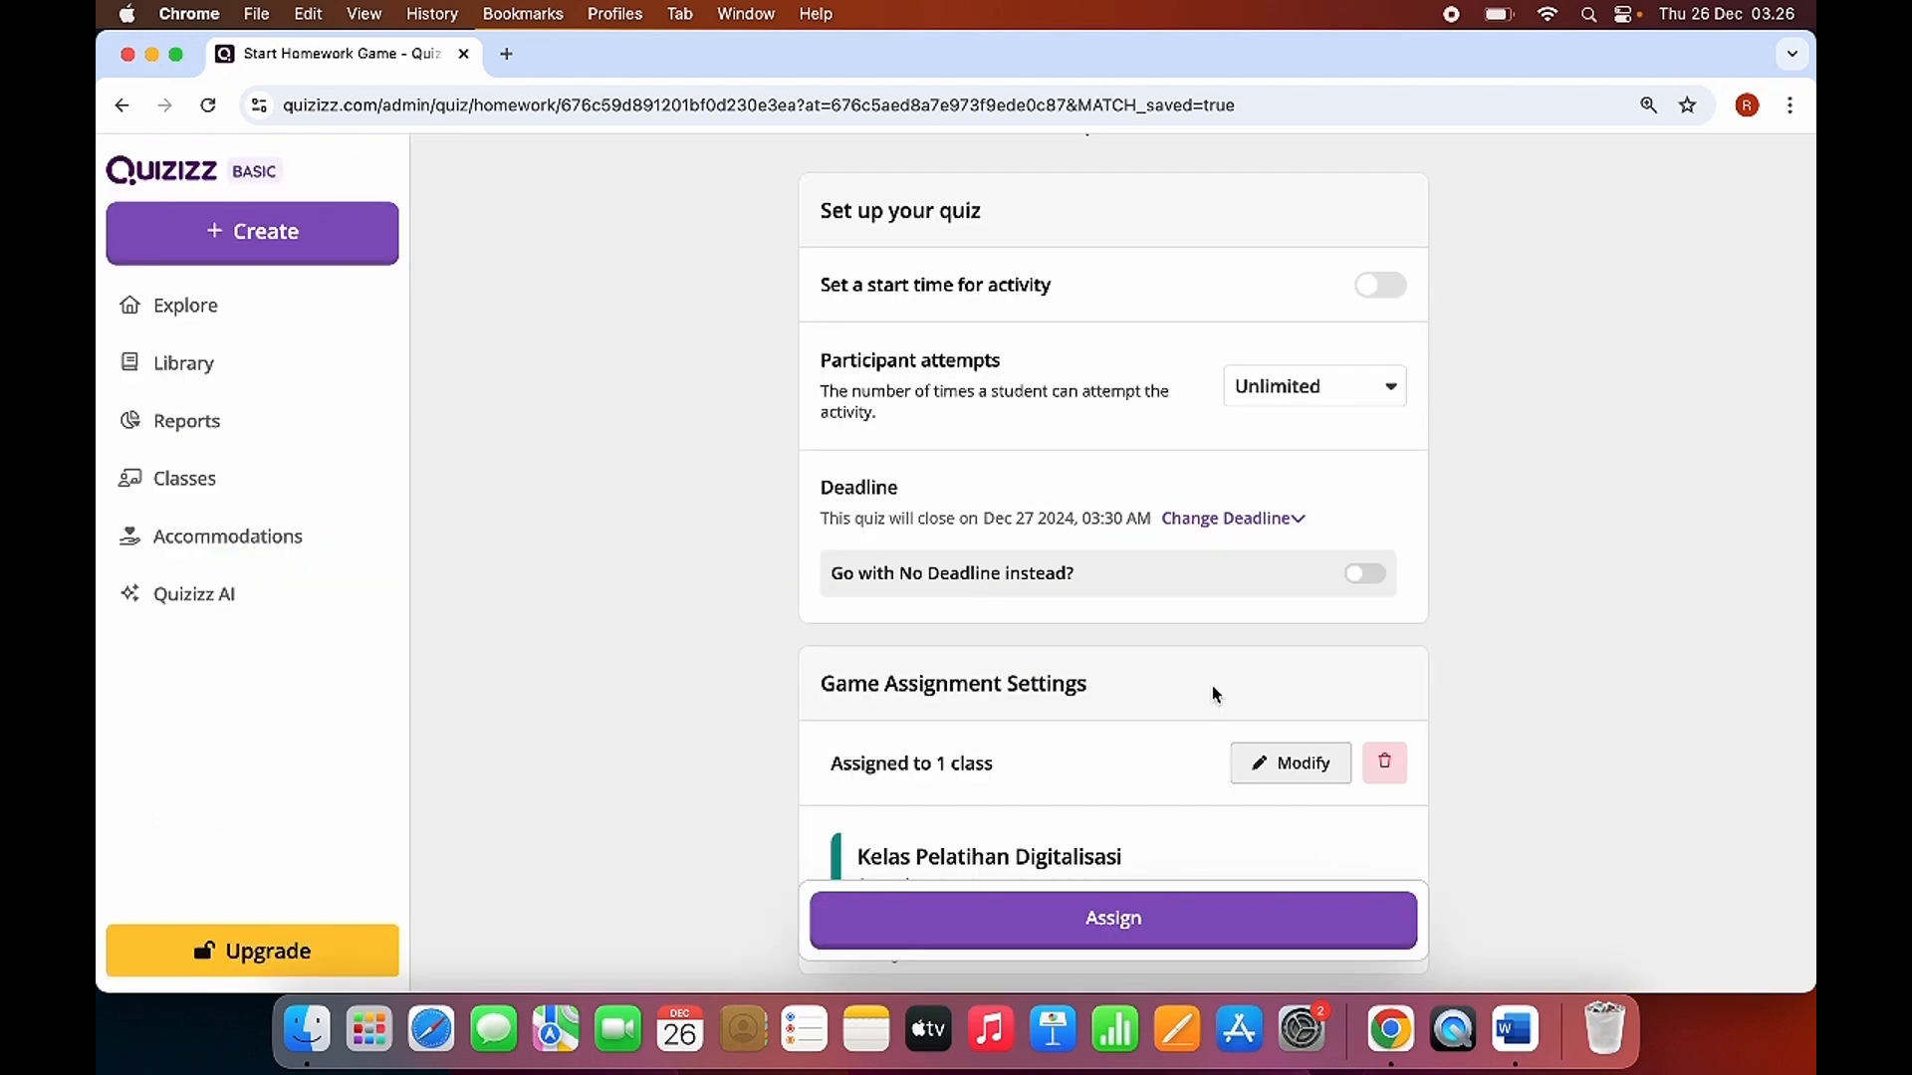
Change the quiz's deadline date to Friday, January 3, 2025.
{"action": "scroll", "coordinate": [1069, 685], "scroll_direction": "down", "scroll_amount": 10}
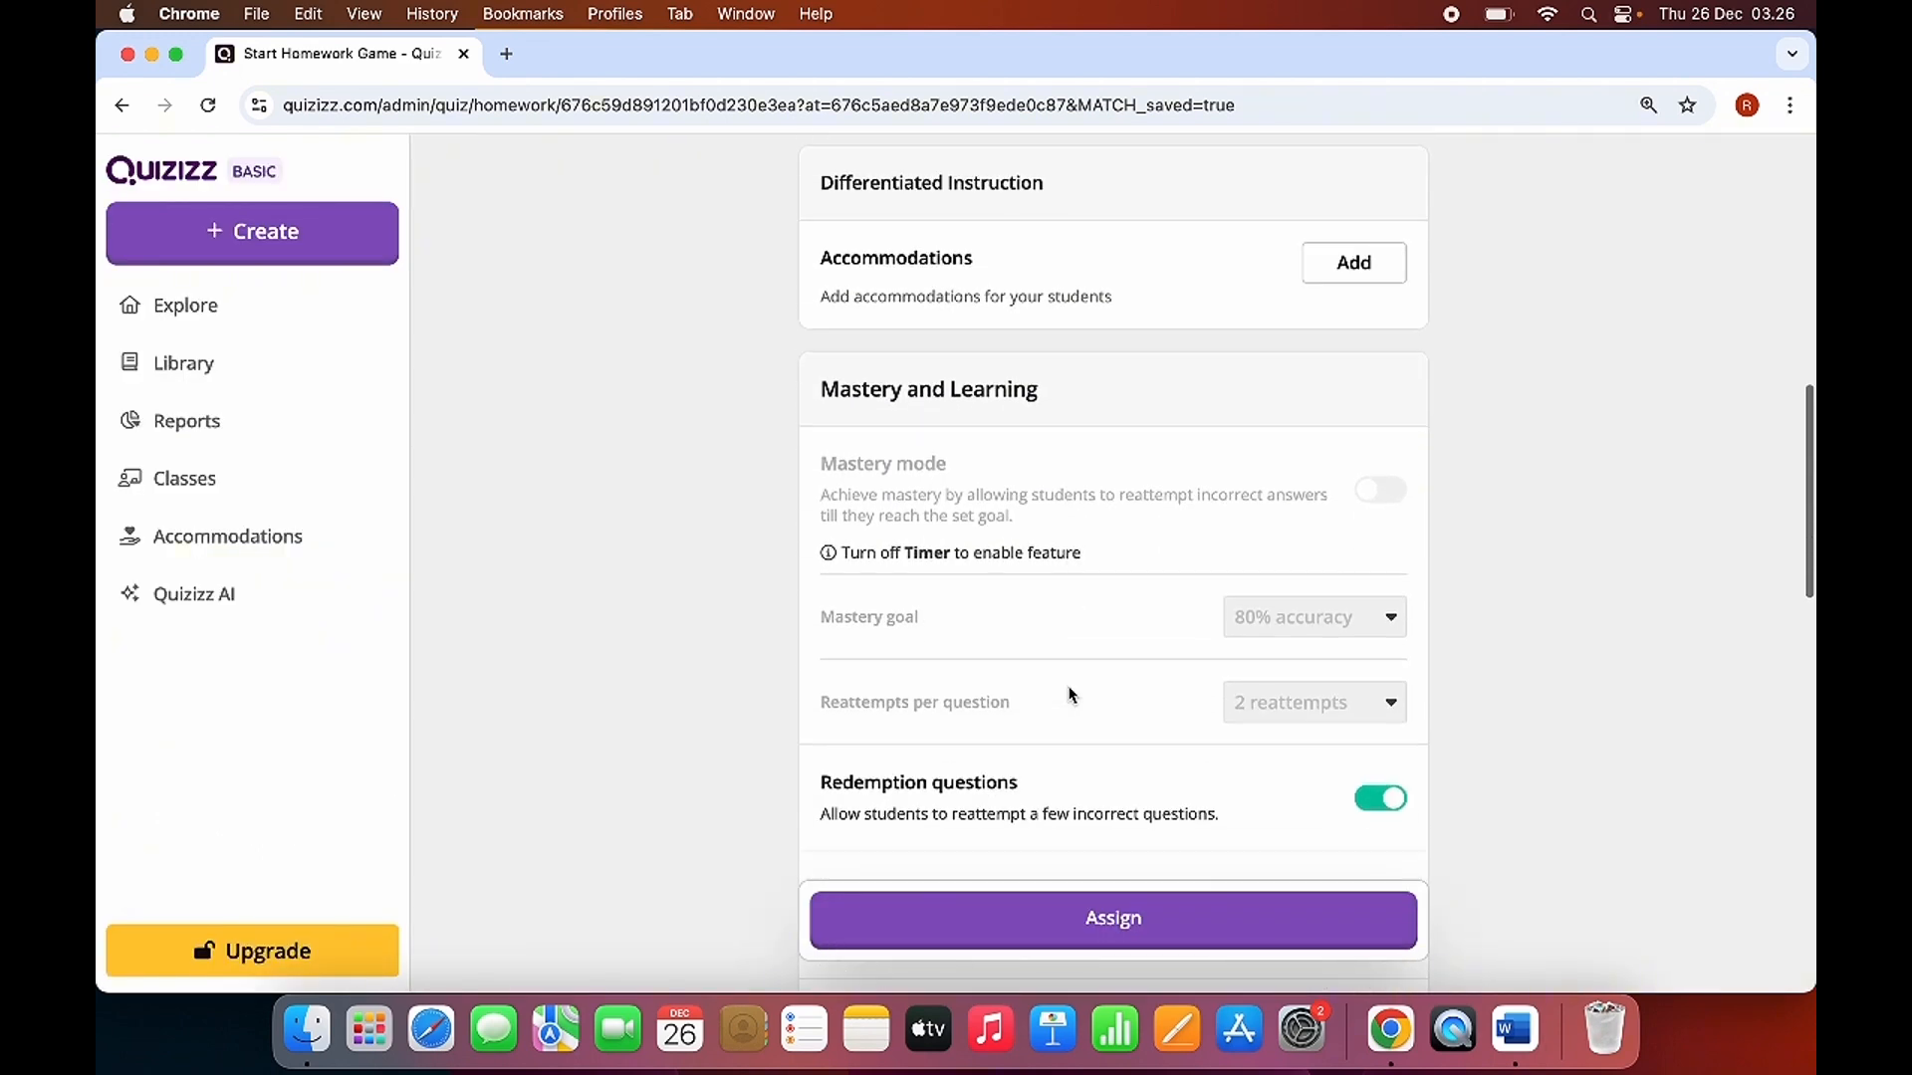
{"action": "scroll", "coordinate": [1071, 694], "scroll_direction": "down", "scroll_amount": 10}
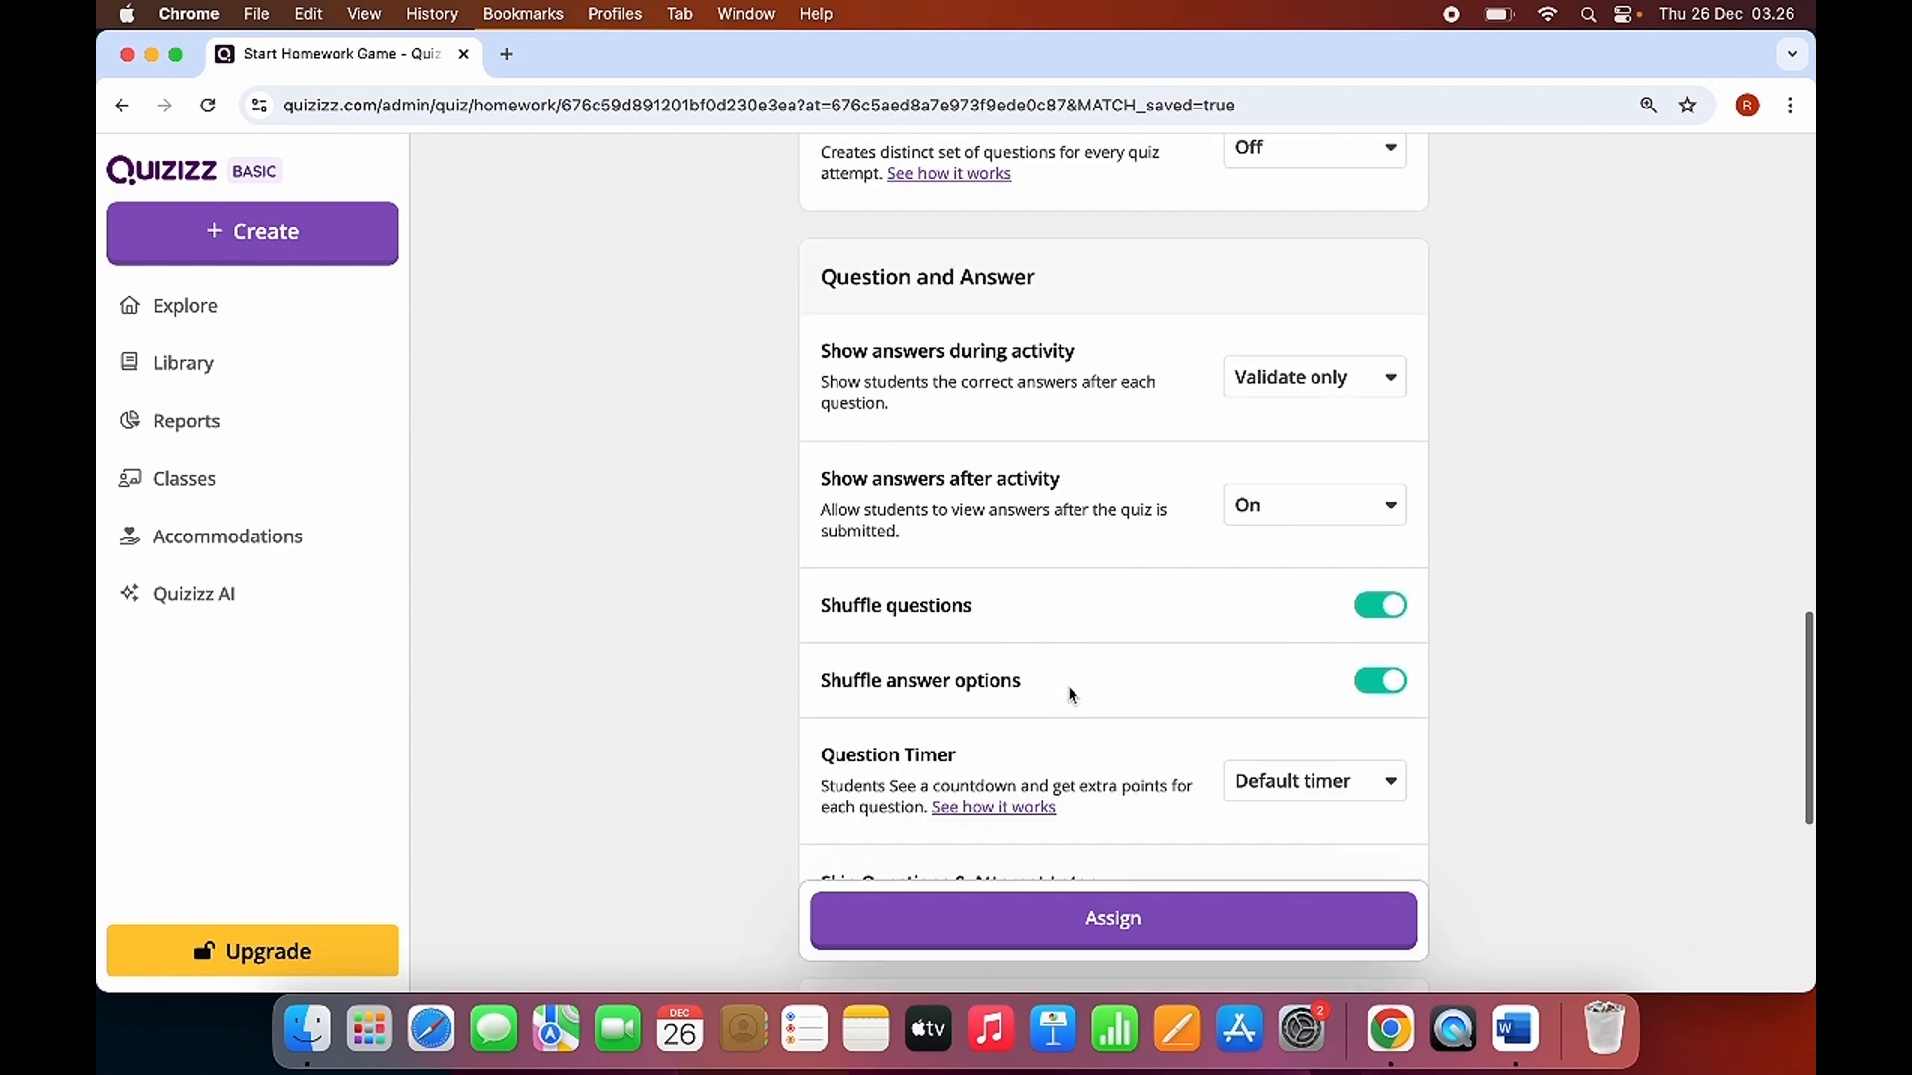
{"action": "scroll", "coordinate": [1067, 689], "scroll_direction": "up", "scroll_amount": 15}
{"action": "scroll", "coordinate": [1091, 575], "scroll_direction": "up", "scroll_amount": 5}
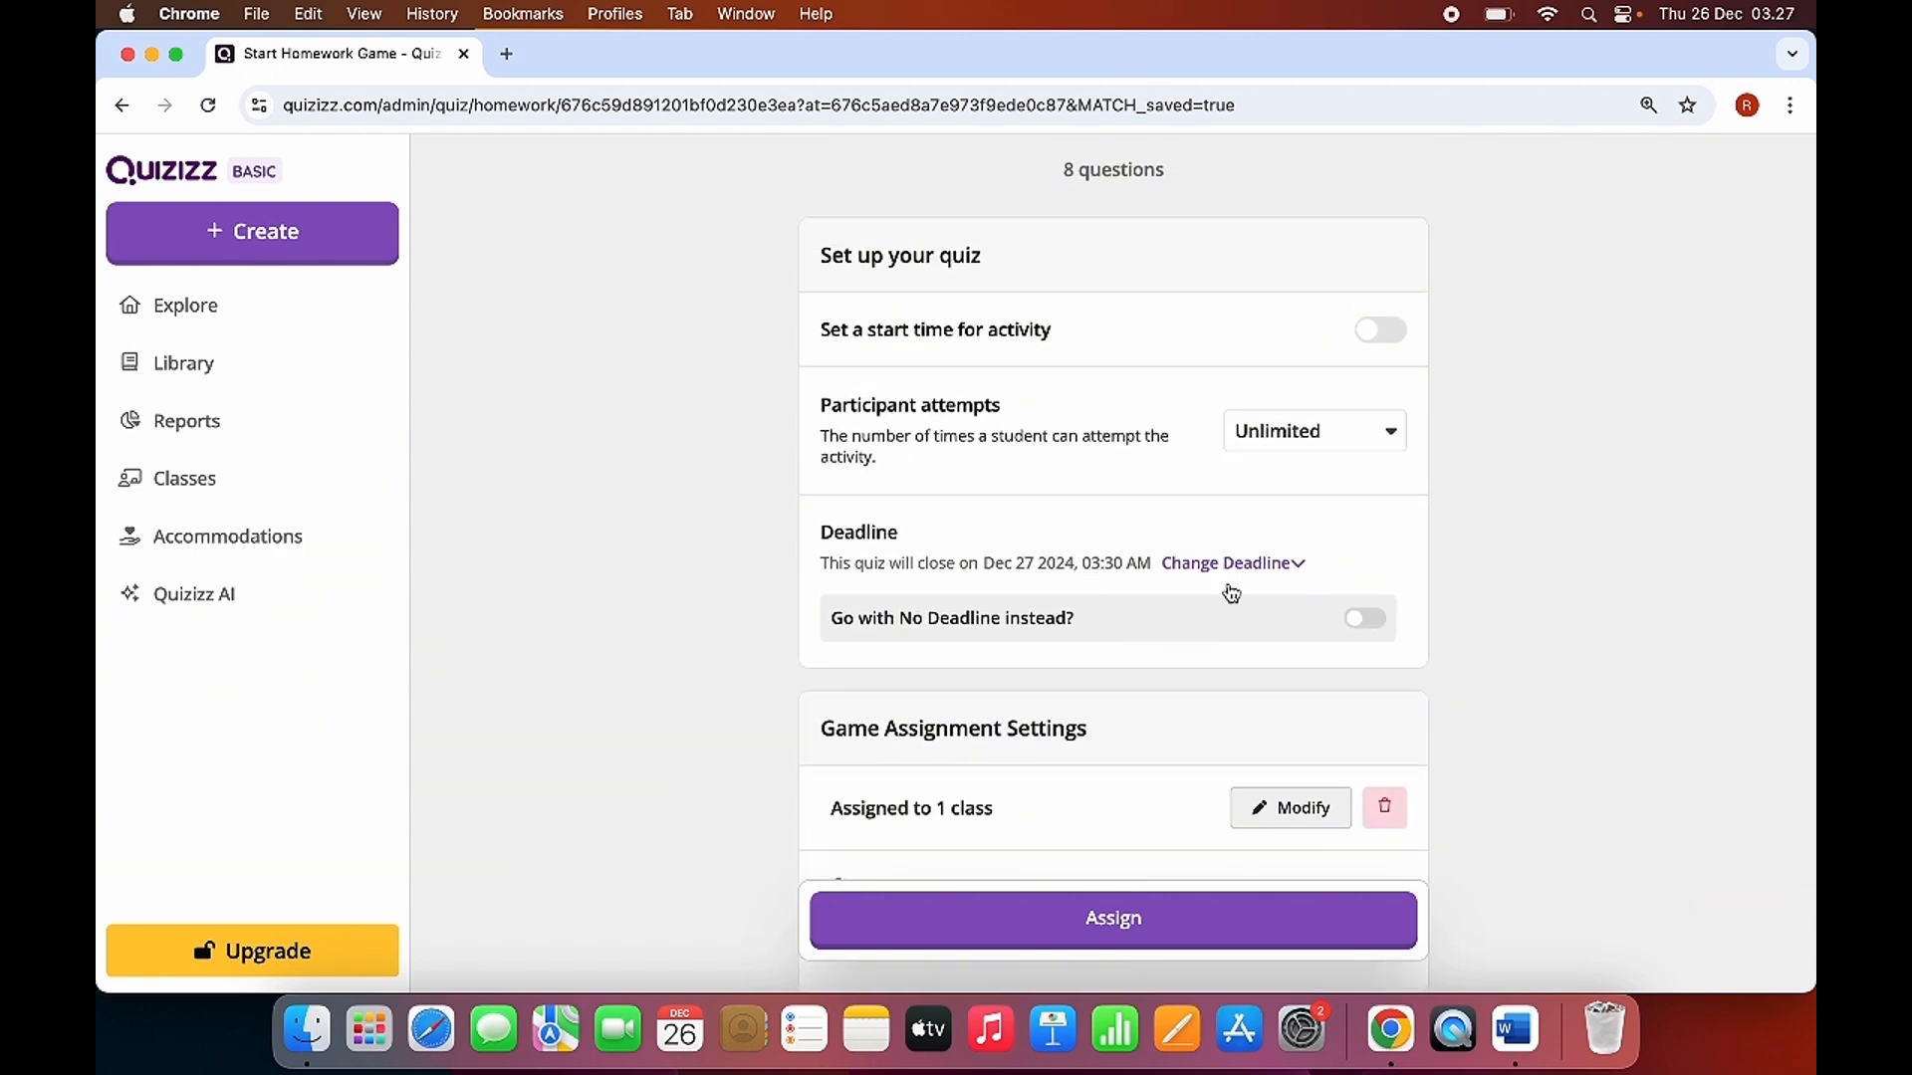
{"action": "left_click", "coordinate": [1232, 565]}
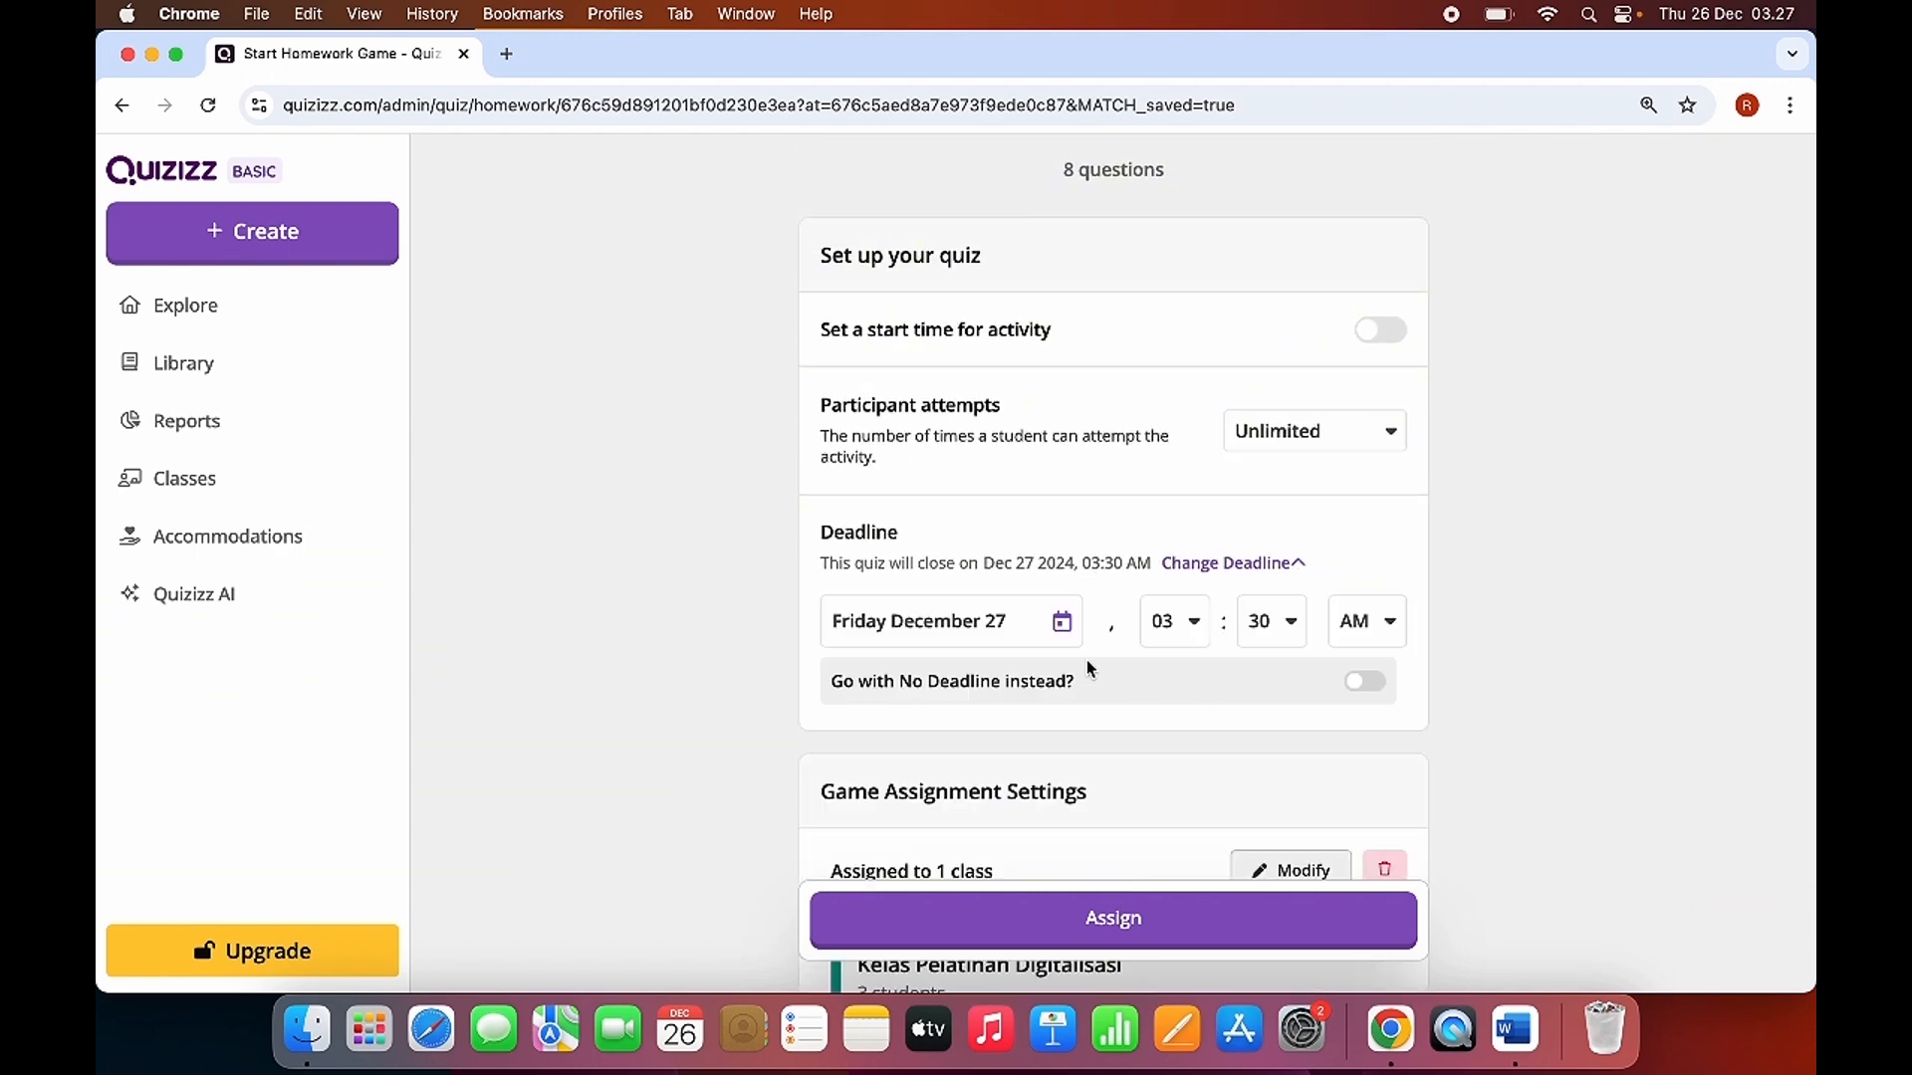
{"action": "left_click", "coordinate": [1007, 627]}
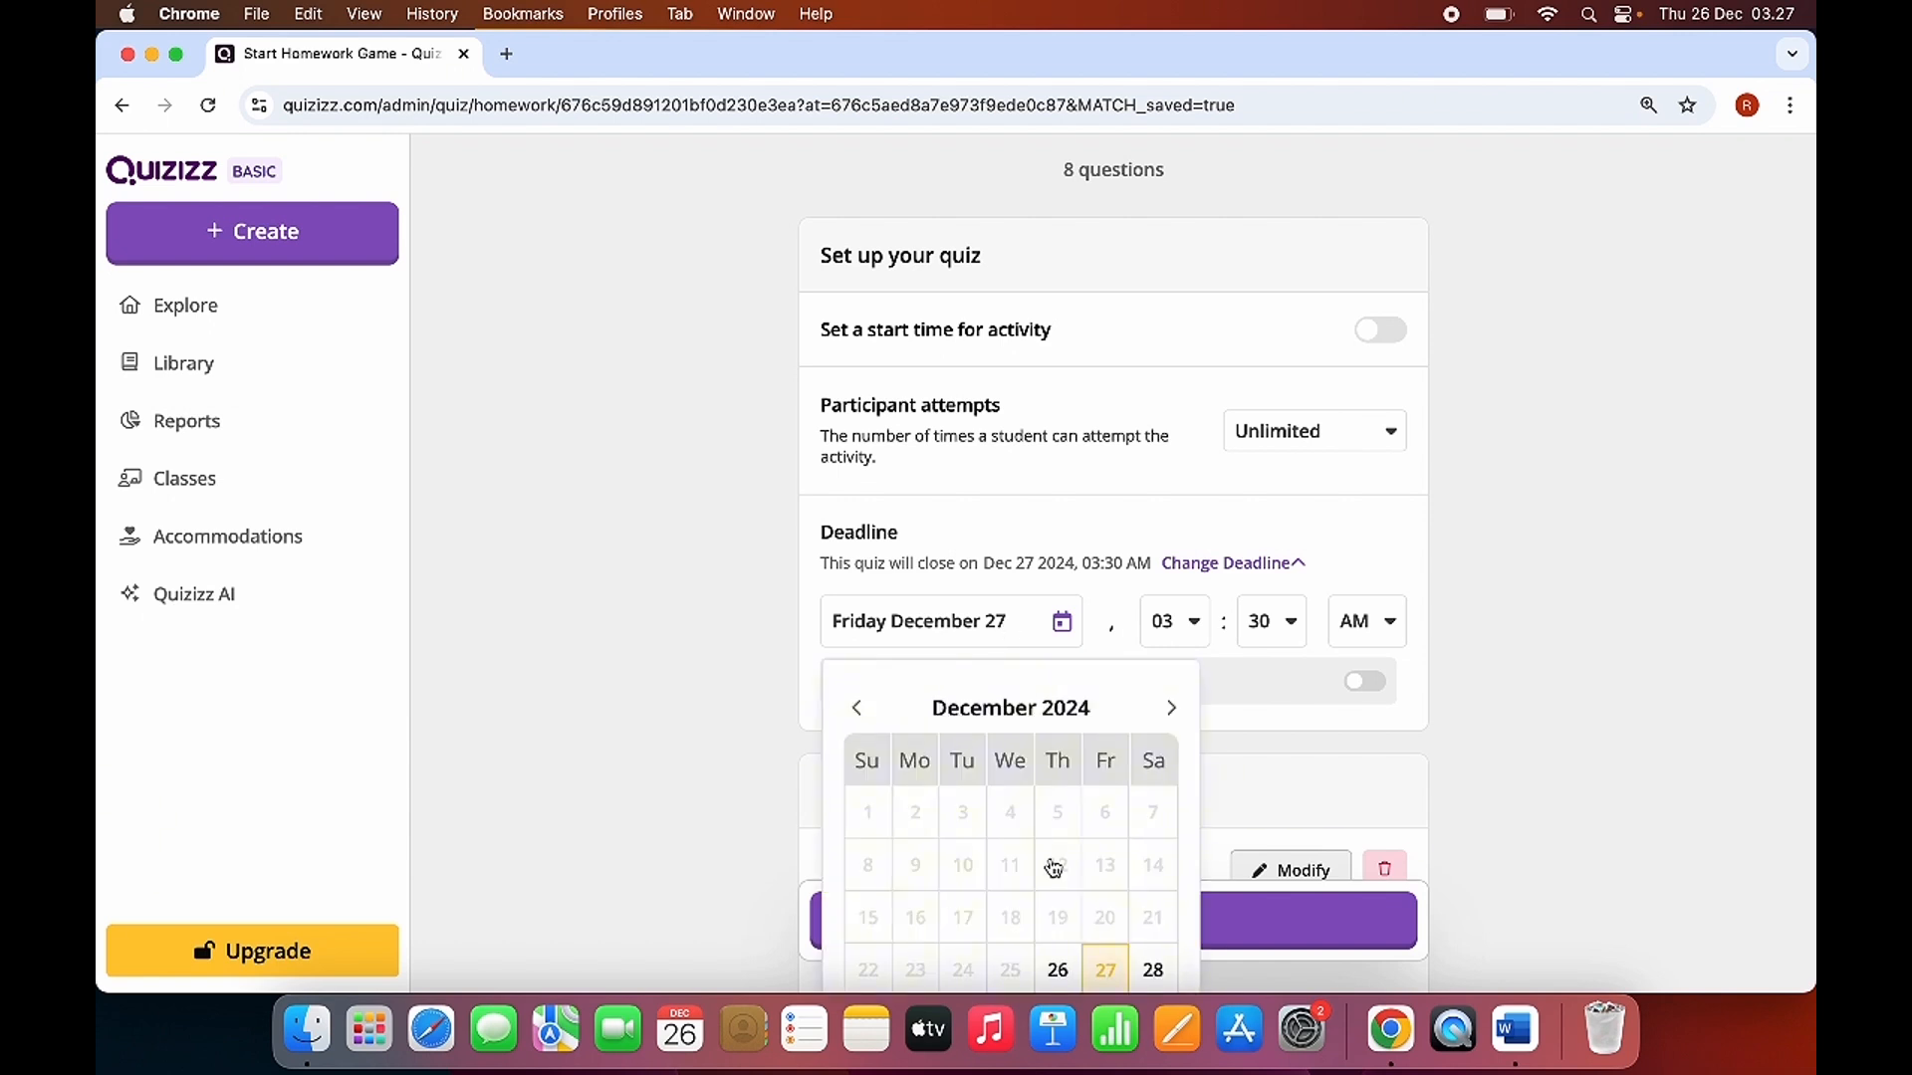
{"action": "scroll", "coordinate": [1053, 870], "scroll_direction": "down", "scroll_amount": 3}
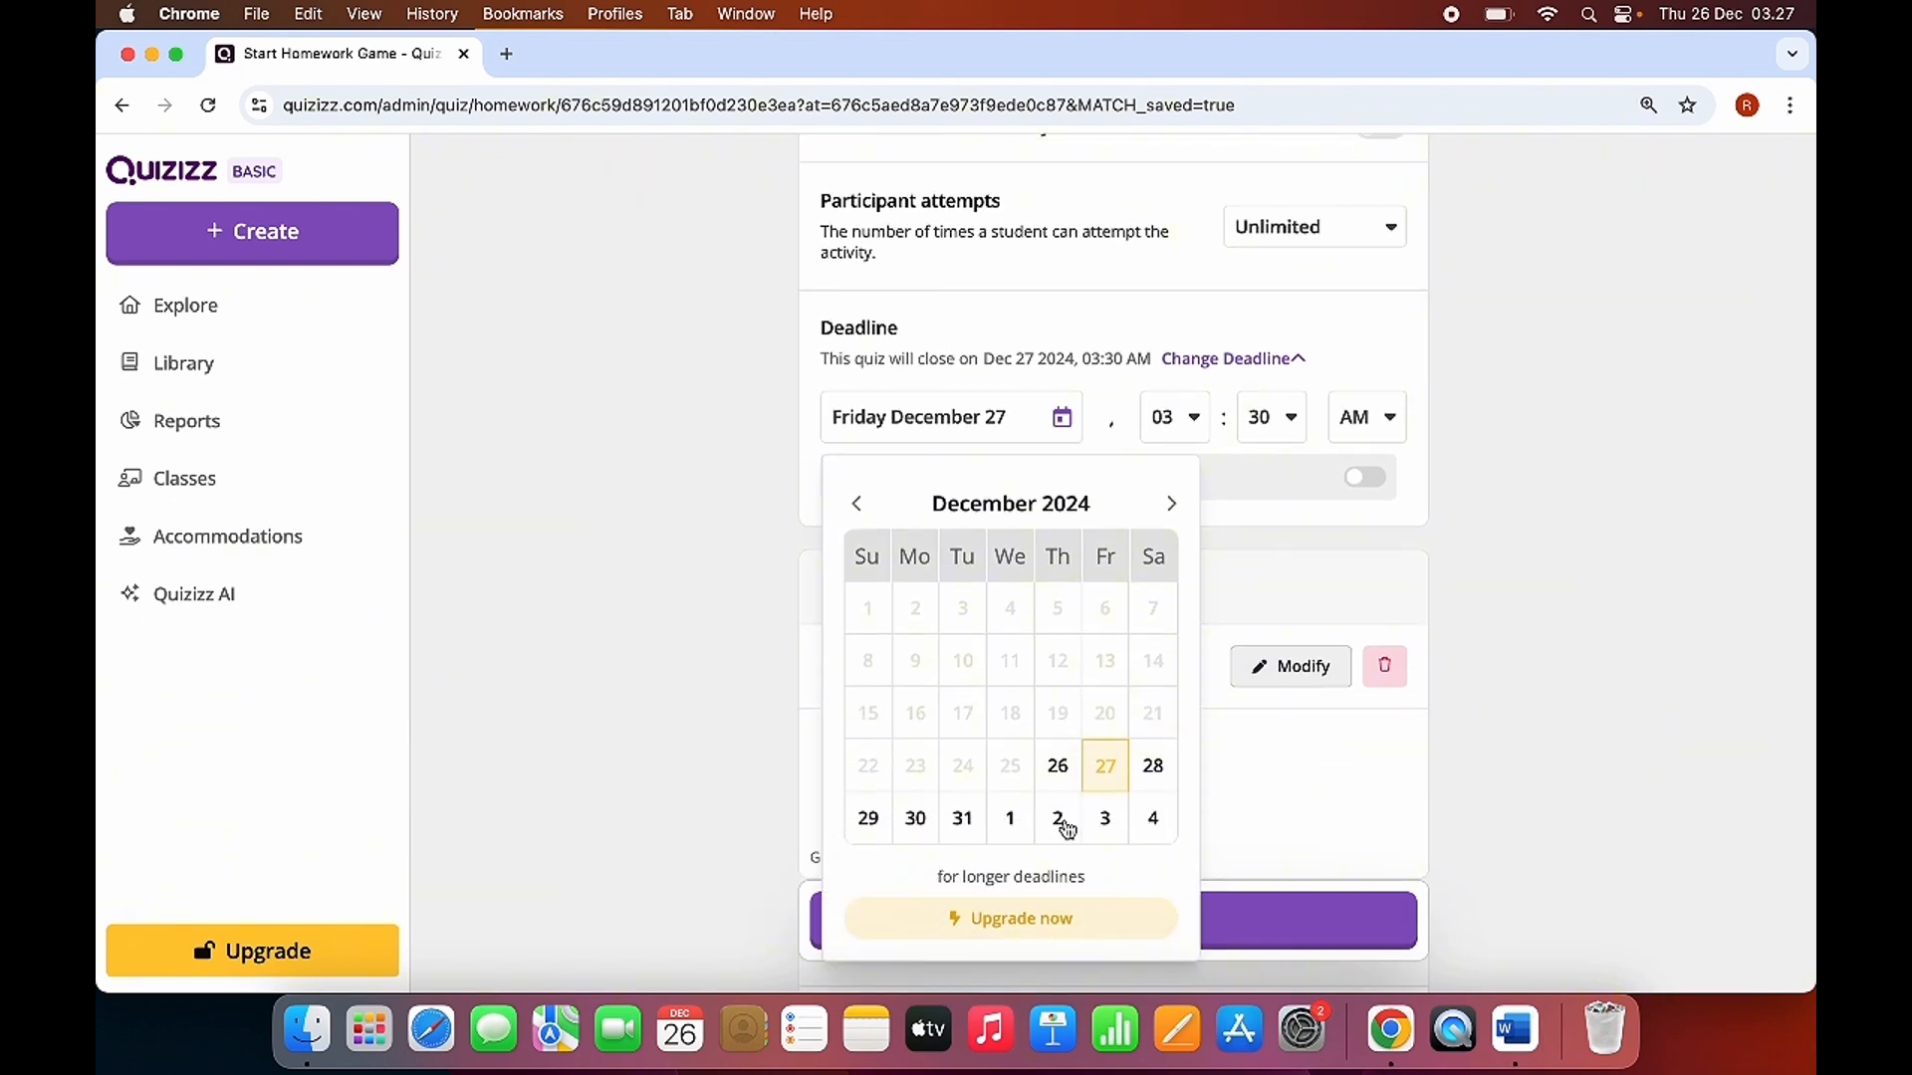
{"action": "left_click", "coordinate": [1107, 829]}
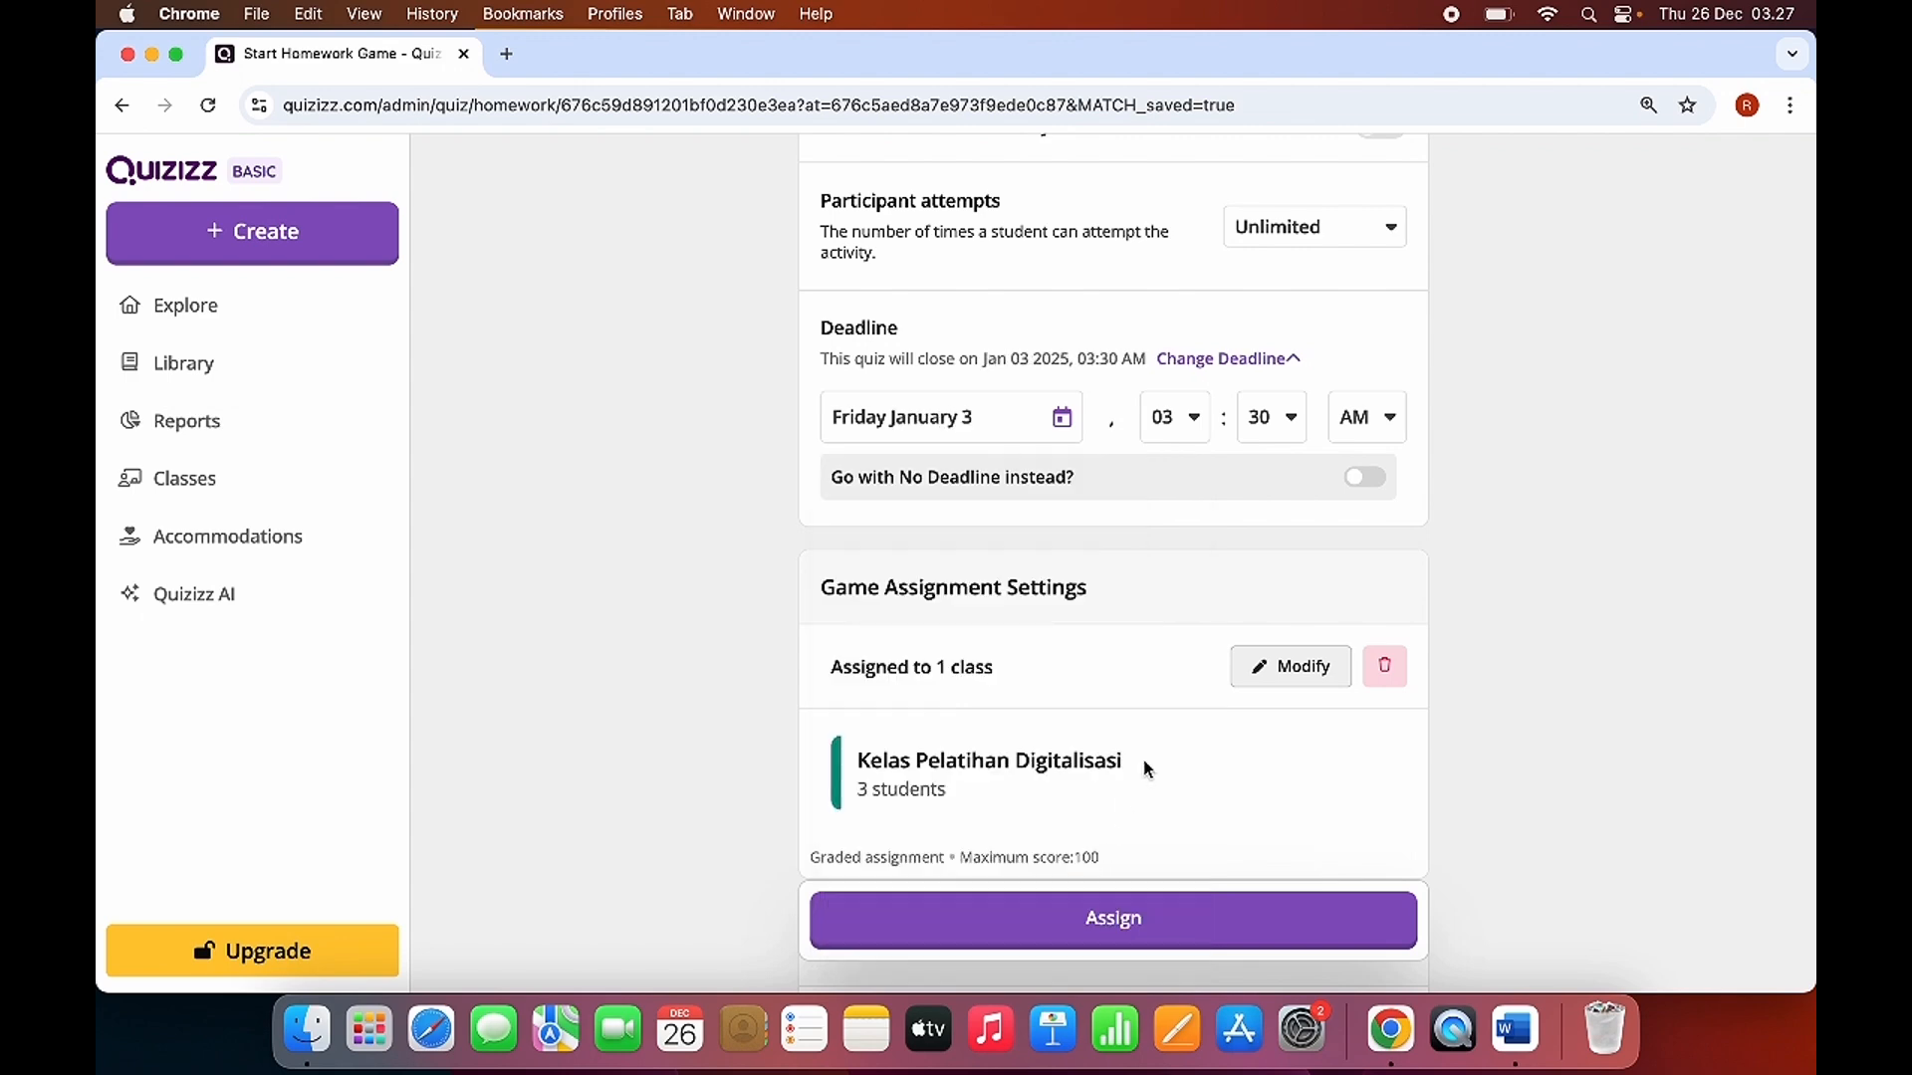
Check the choices for showing answers during the activity and keep Validate only.
{"action": "scroll", "coordinate": [1143, 798], "scroll_direction": "down", "scroll_amount": 12}
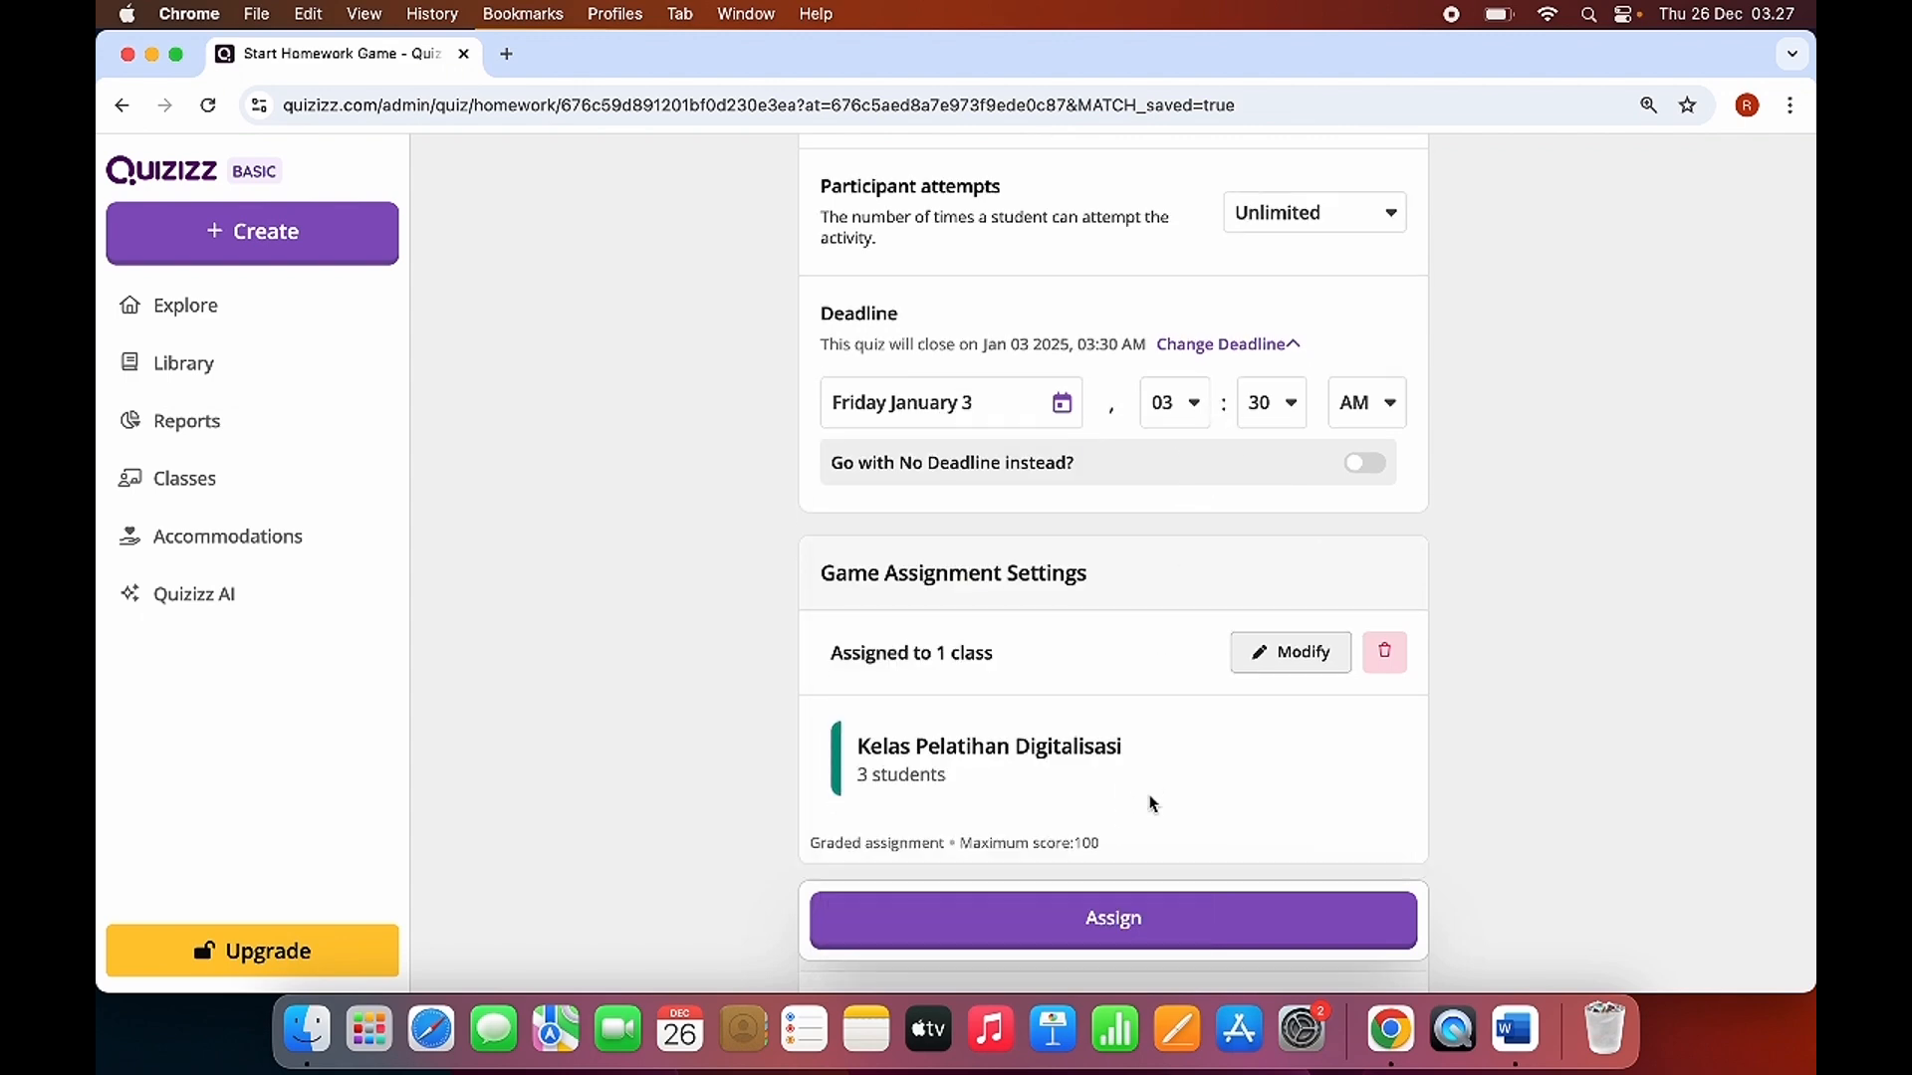
{"action": "scroll", "coordinate": [1143, 643], "scroll_direction": "down", "scroll_amount": 5}
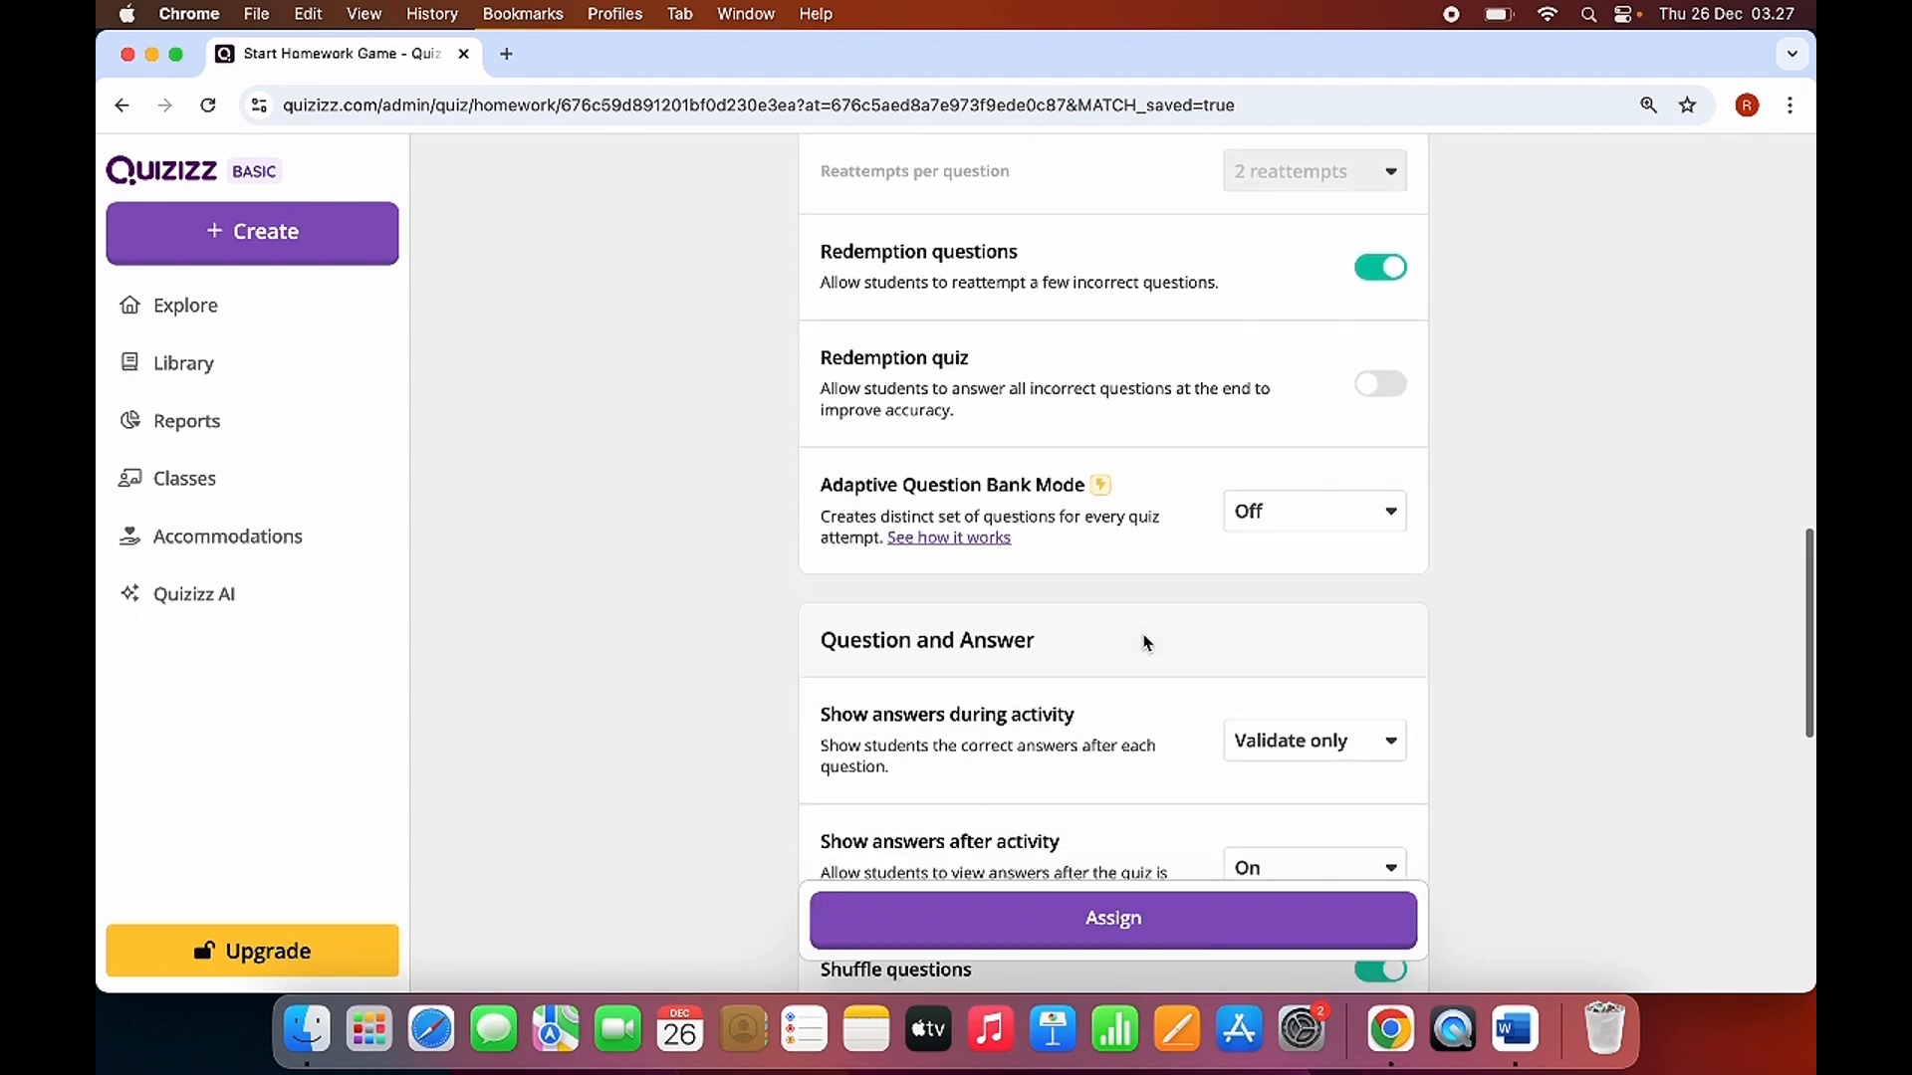
{"action": "left_click", "coordinate": [1401, 449]}
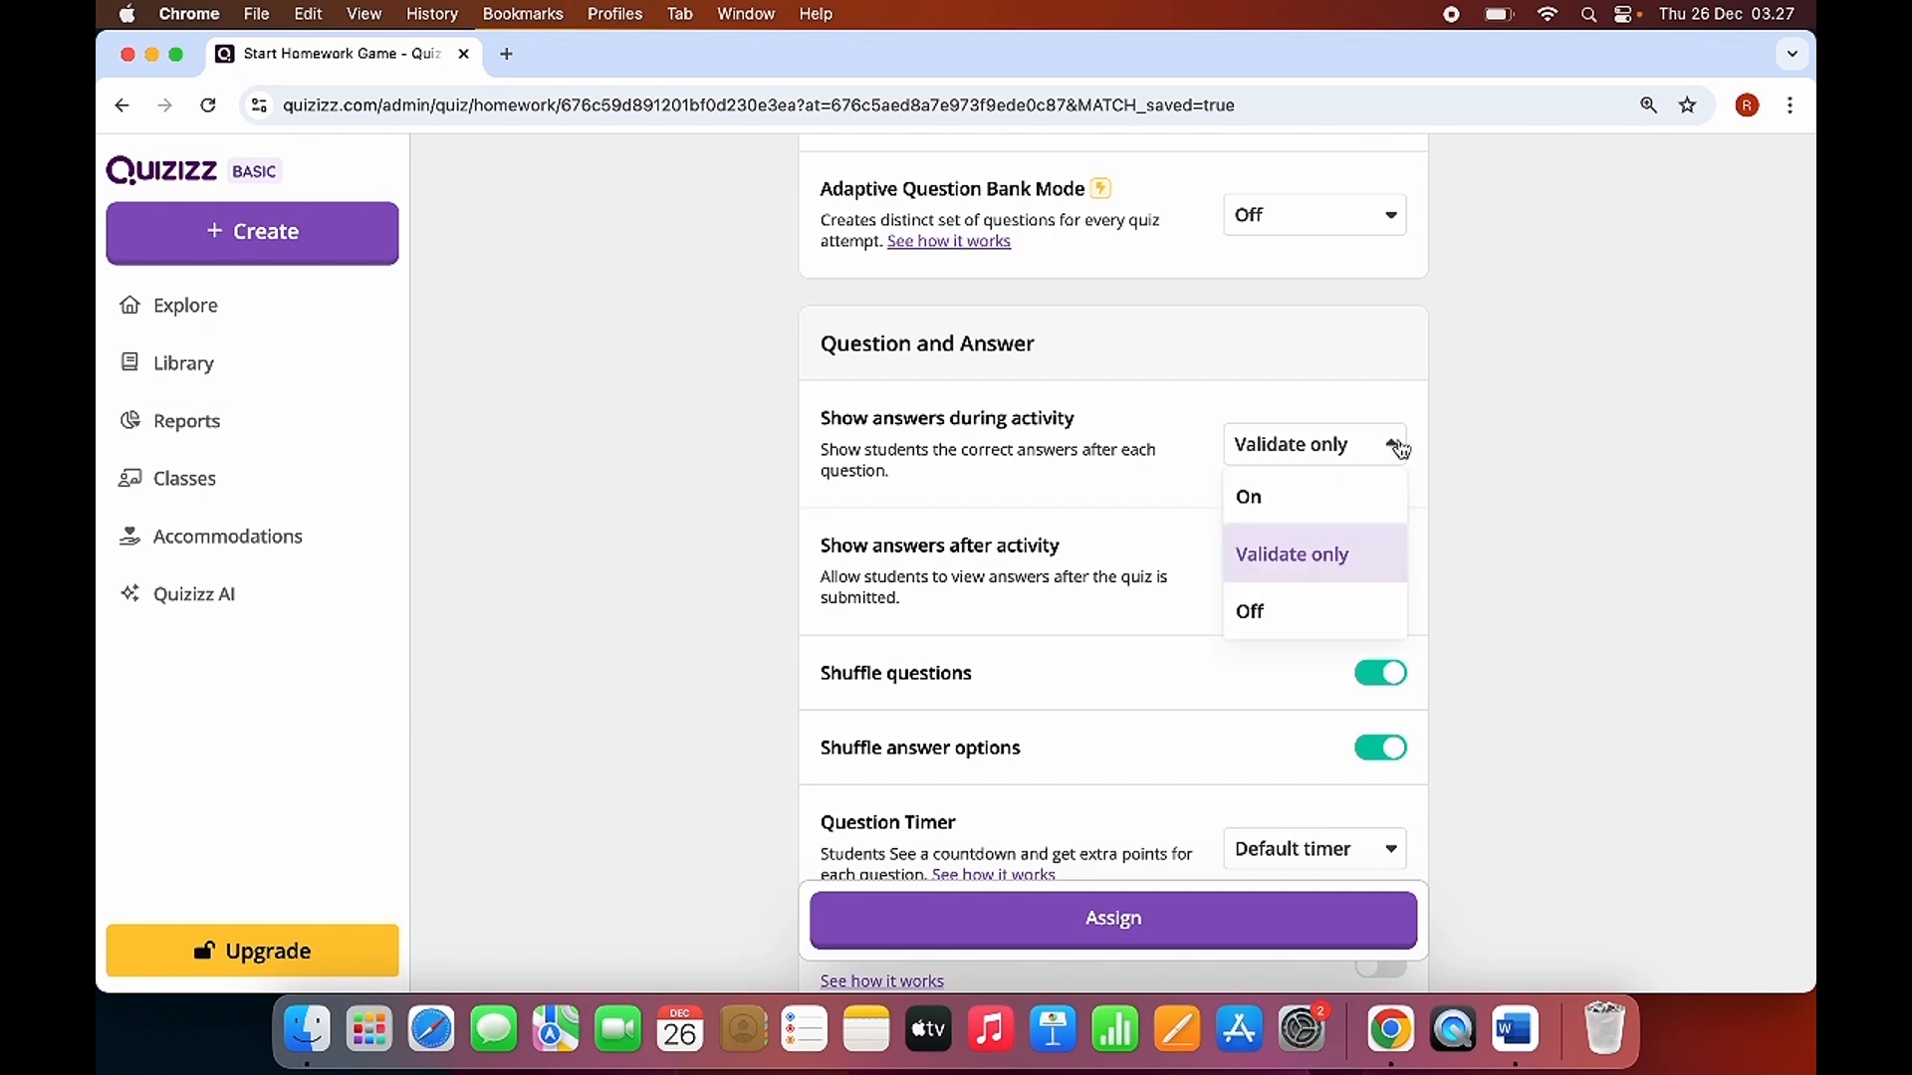
{"action": "left_click", "coordinate": [1275, 564]}
{"action": "left_click", "coordinate": [1385, 459]}
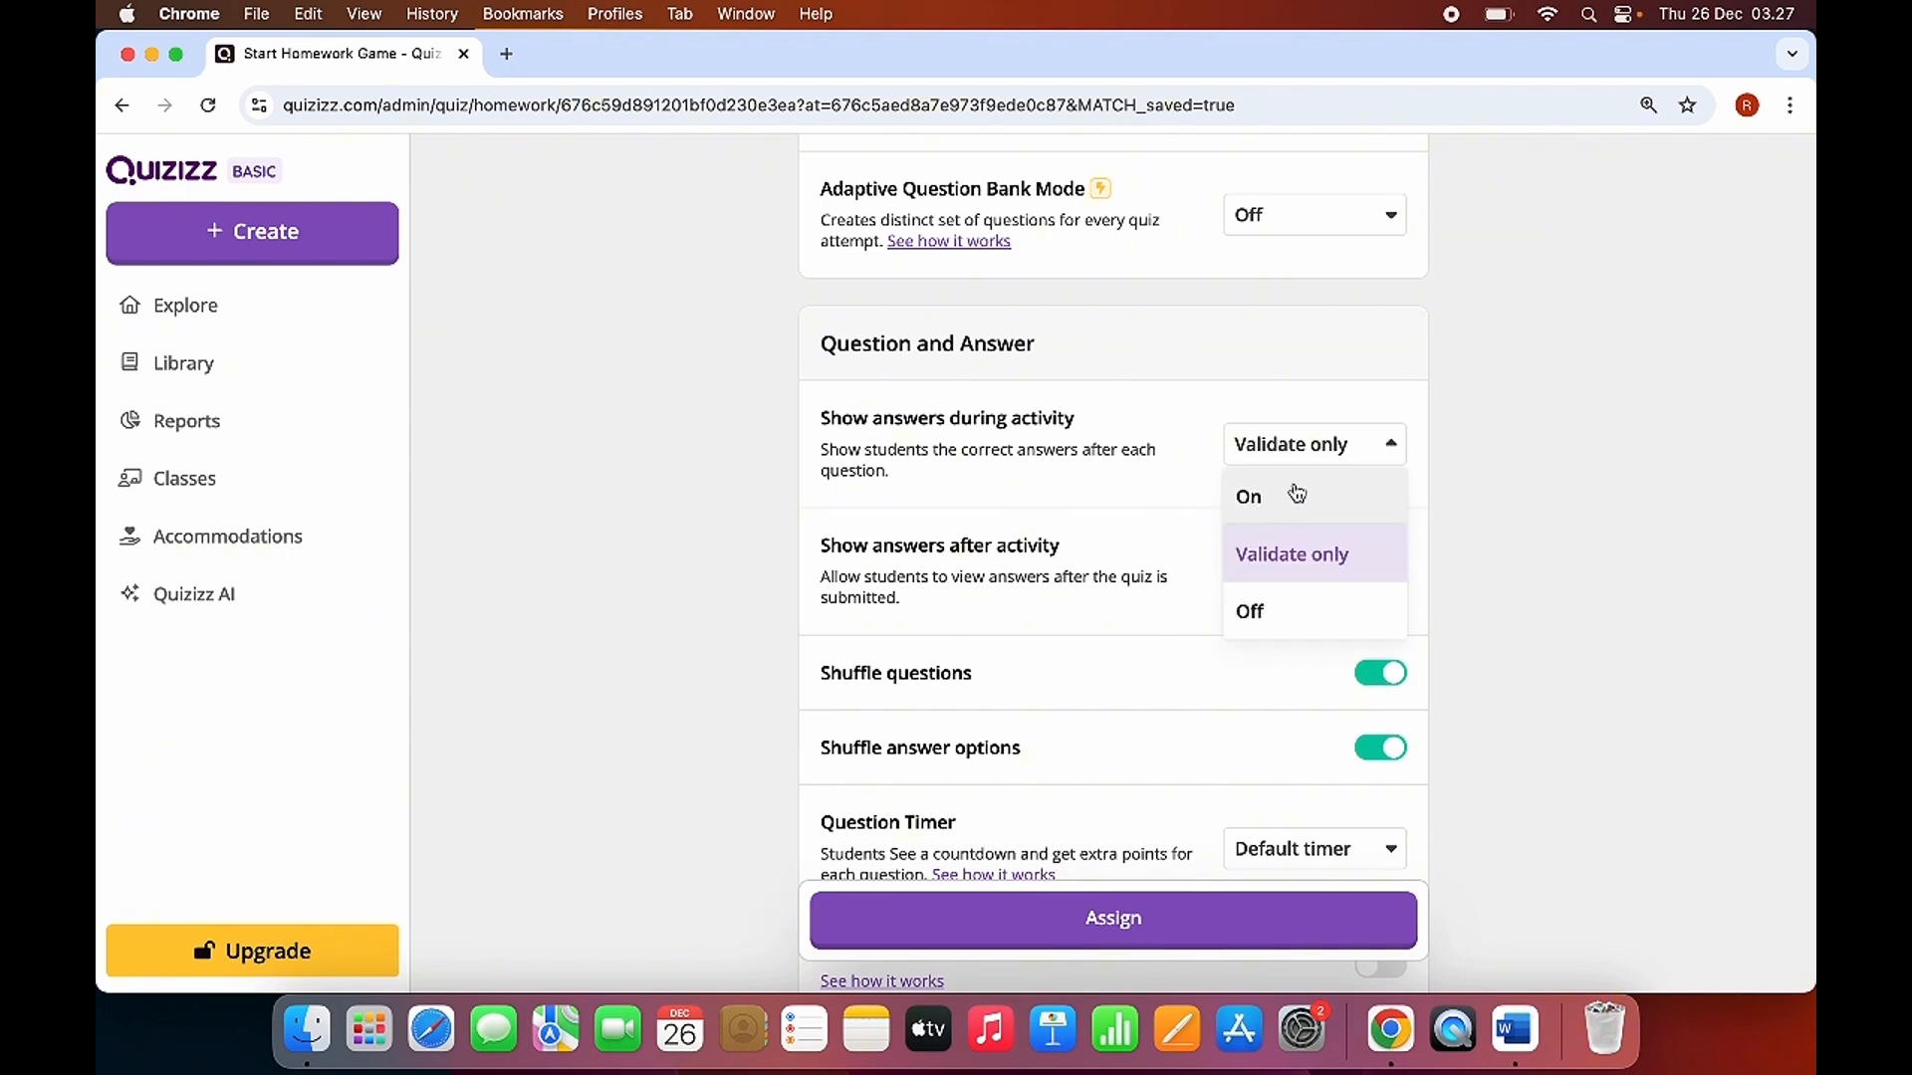
{"action": "left_click", "coordinate": [1171, 498]}
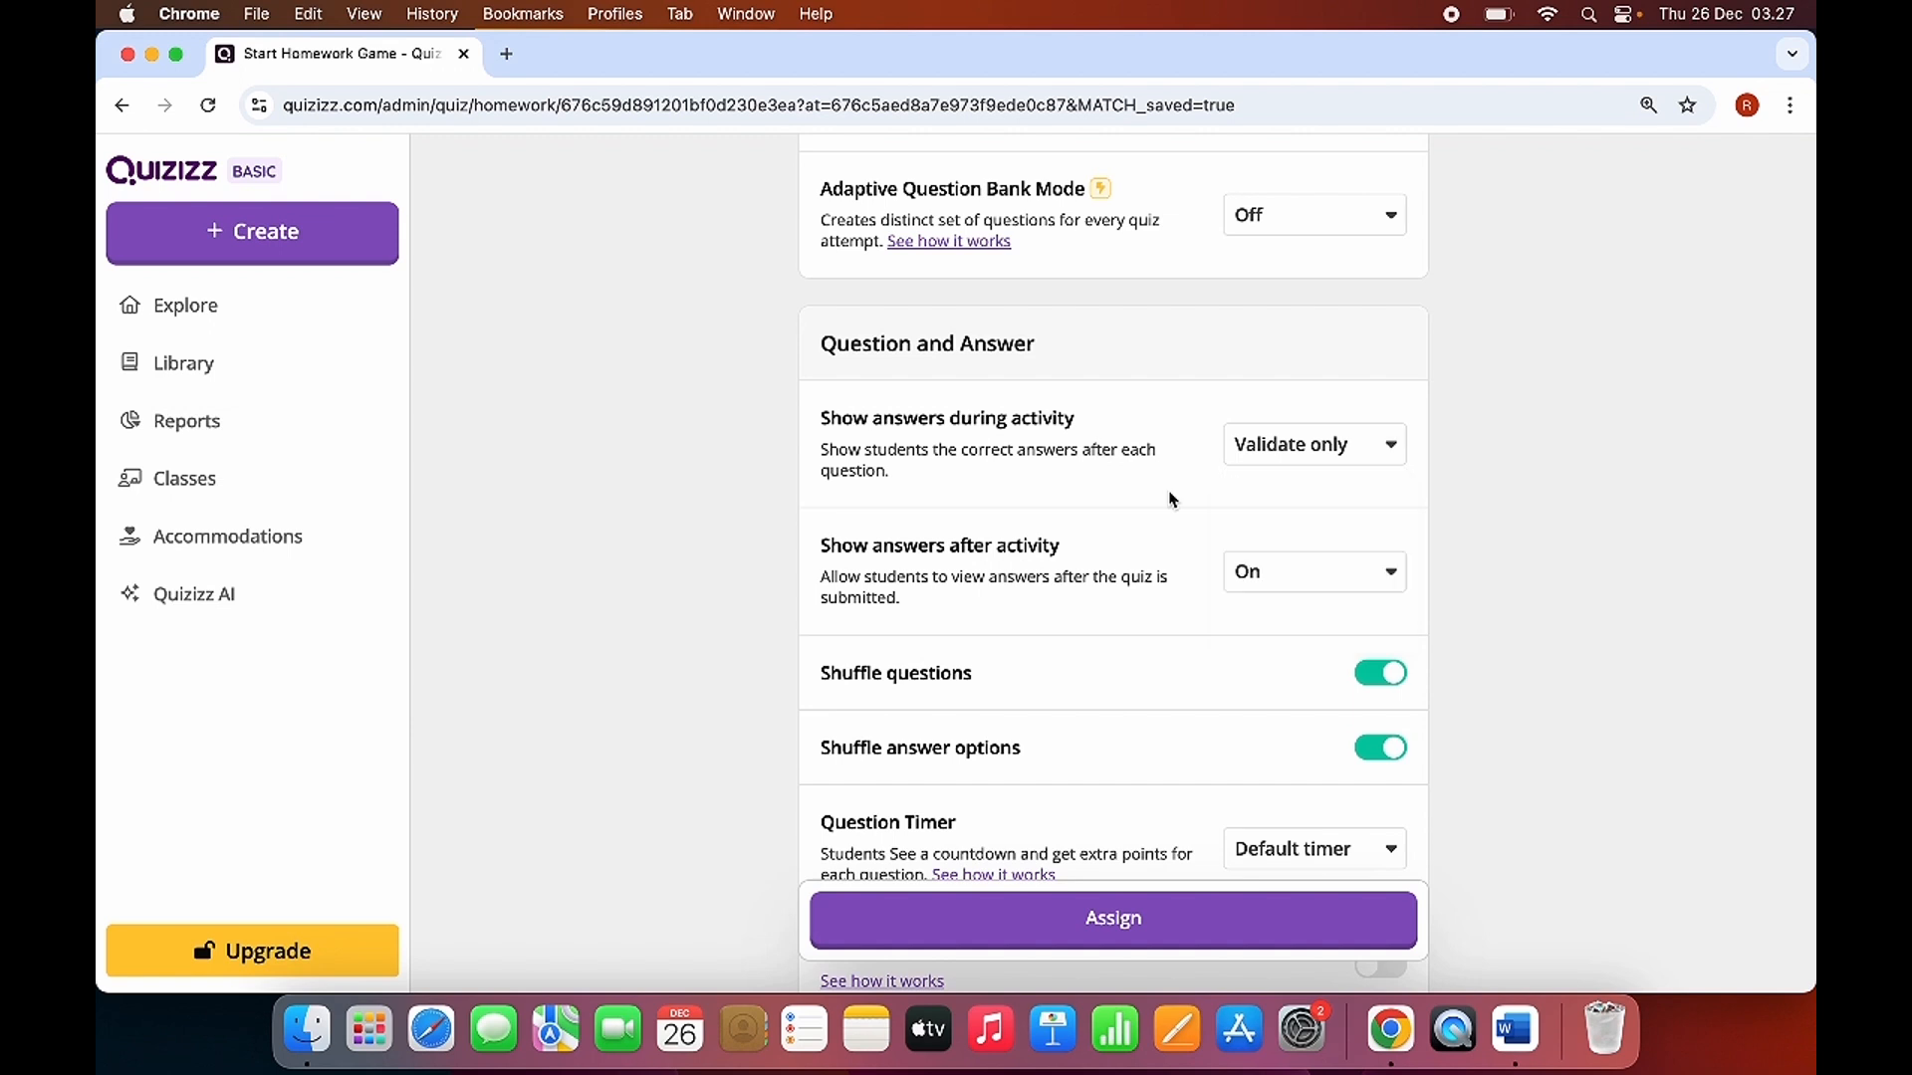
Try the Shuffle questions and Shuffle answer options settings by switching each one off and back on.
{"action": "scroll", "coordinate": [1169, 674], "scroll_direction": "down", "scroll_amount": 3}
{"action": "left_click", "coordinate": [1380, 554]}
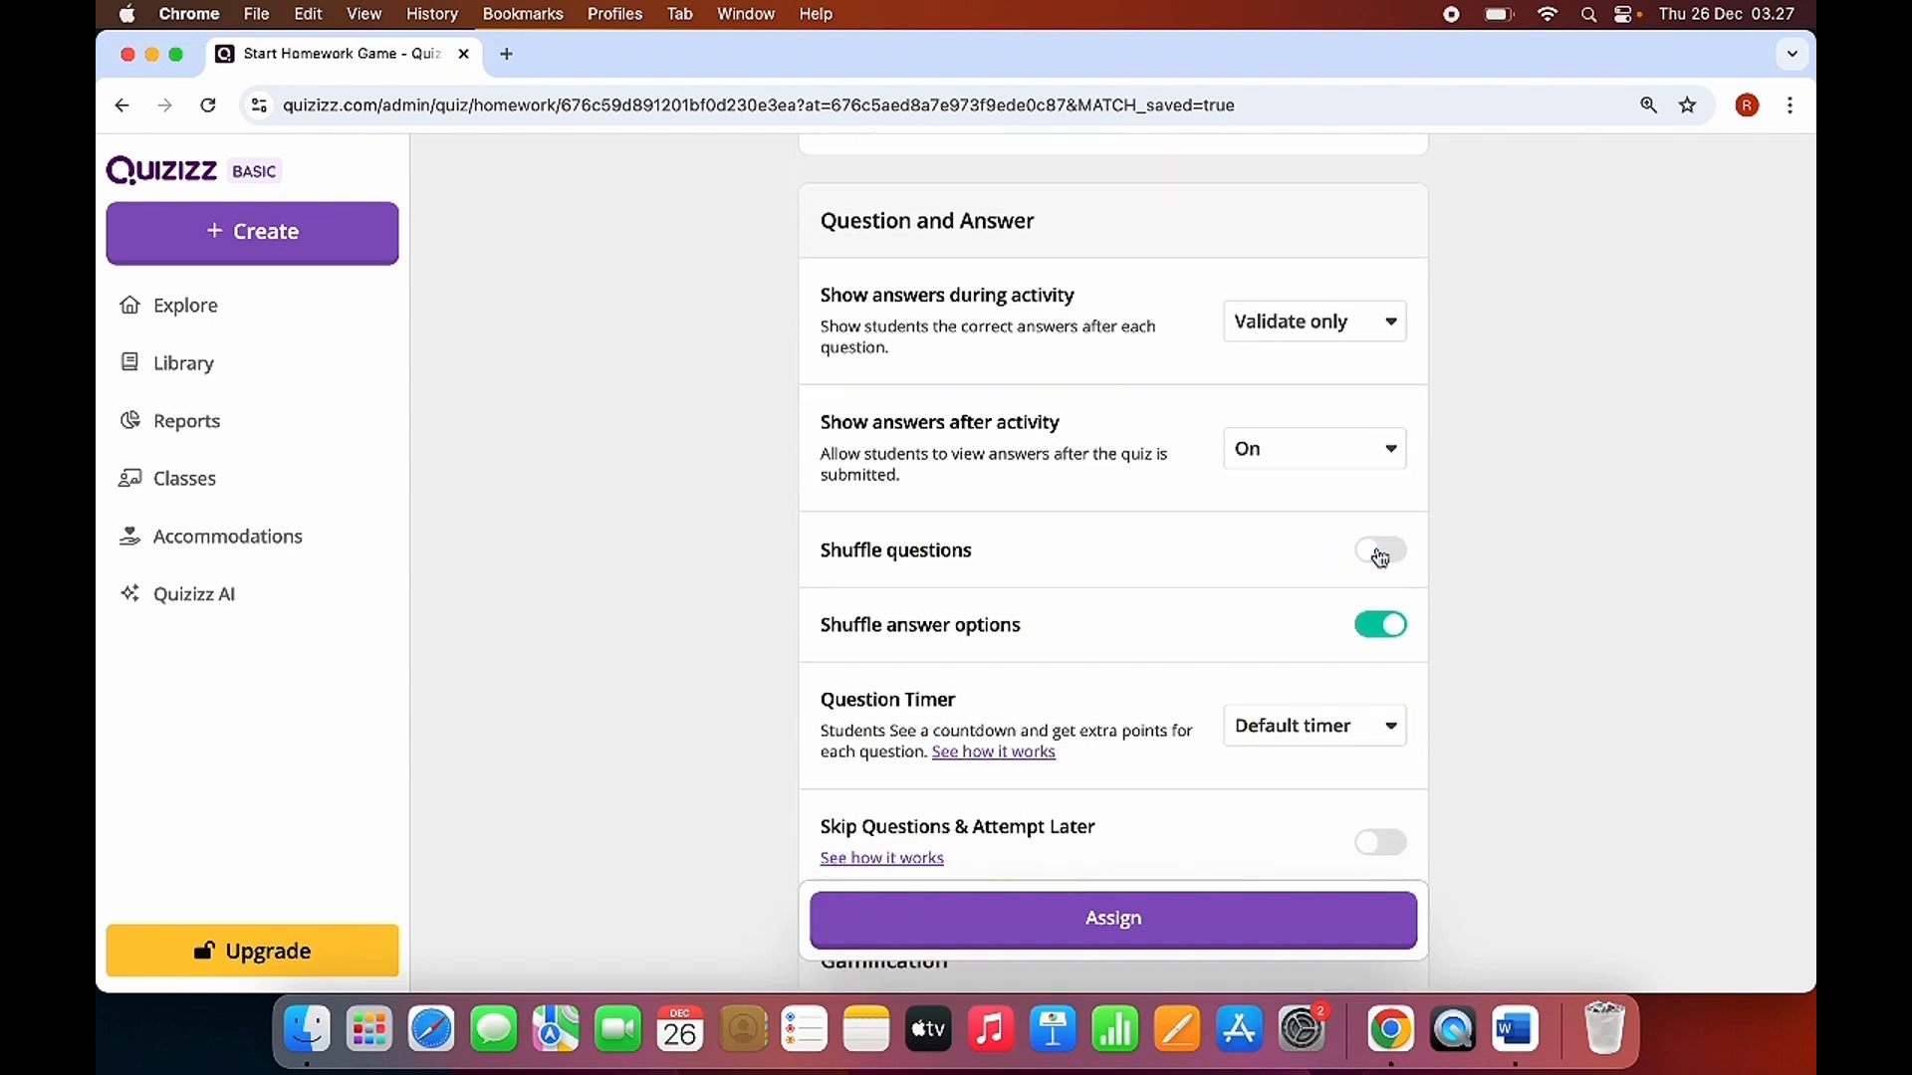
{"action": "left_click", "coordinate": [1380, 553]}
{"action": "scroll", "coordinate": [1386, 657], "scroll_direction": "down", "scroll_amount": 2}
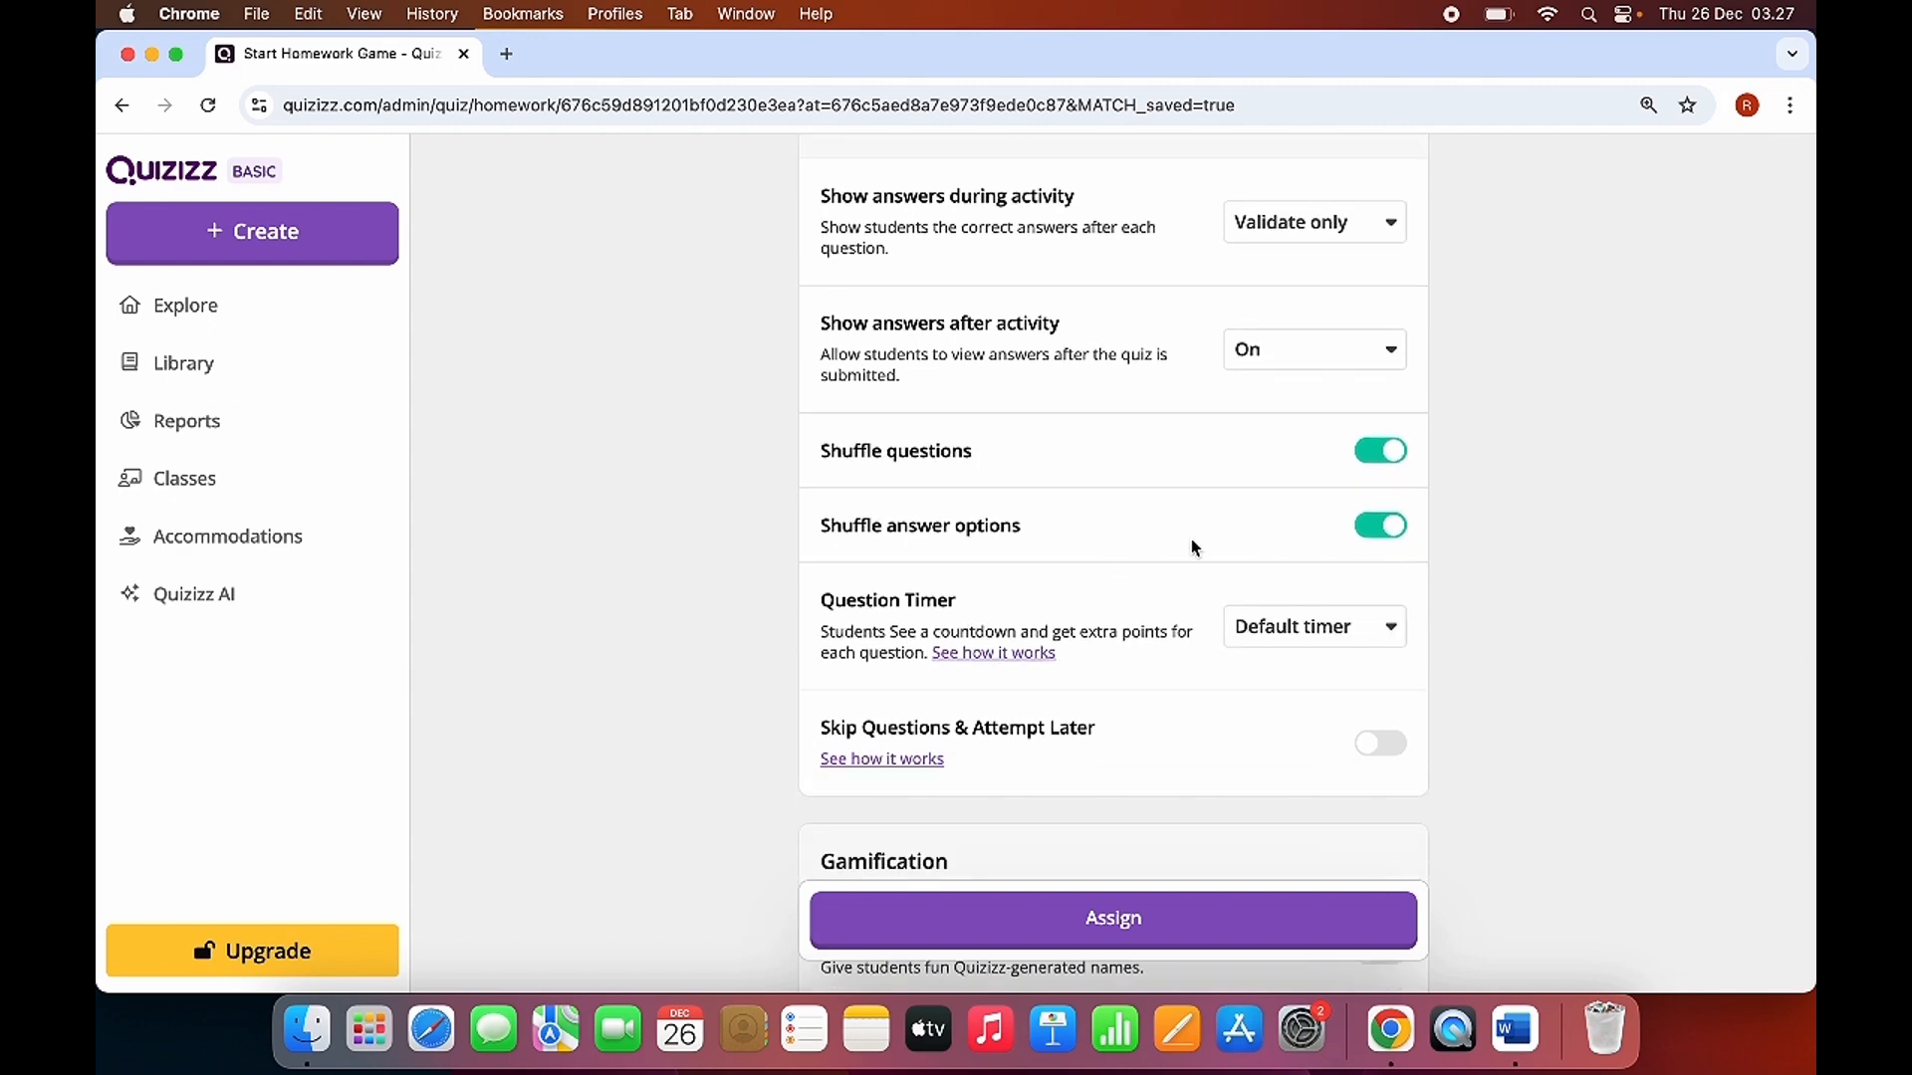
{"action": "left_click", "coordinate": [1395, 530]}
{"action": "left_click", "coordinate": [1379, 528]}
Assign the quiz with the current gamification settings and look over its report page and participants.
{"action": "scroll", "coordinate": [1246, 554], "scroll_direction": "down", "scroll_amount": 5}
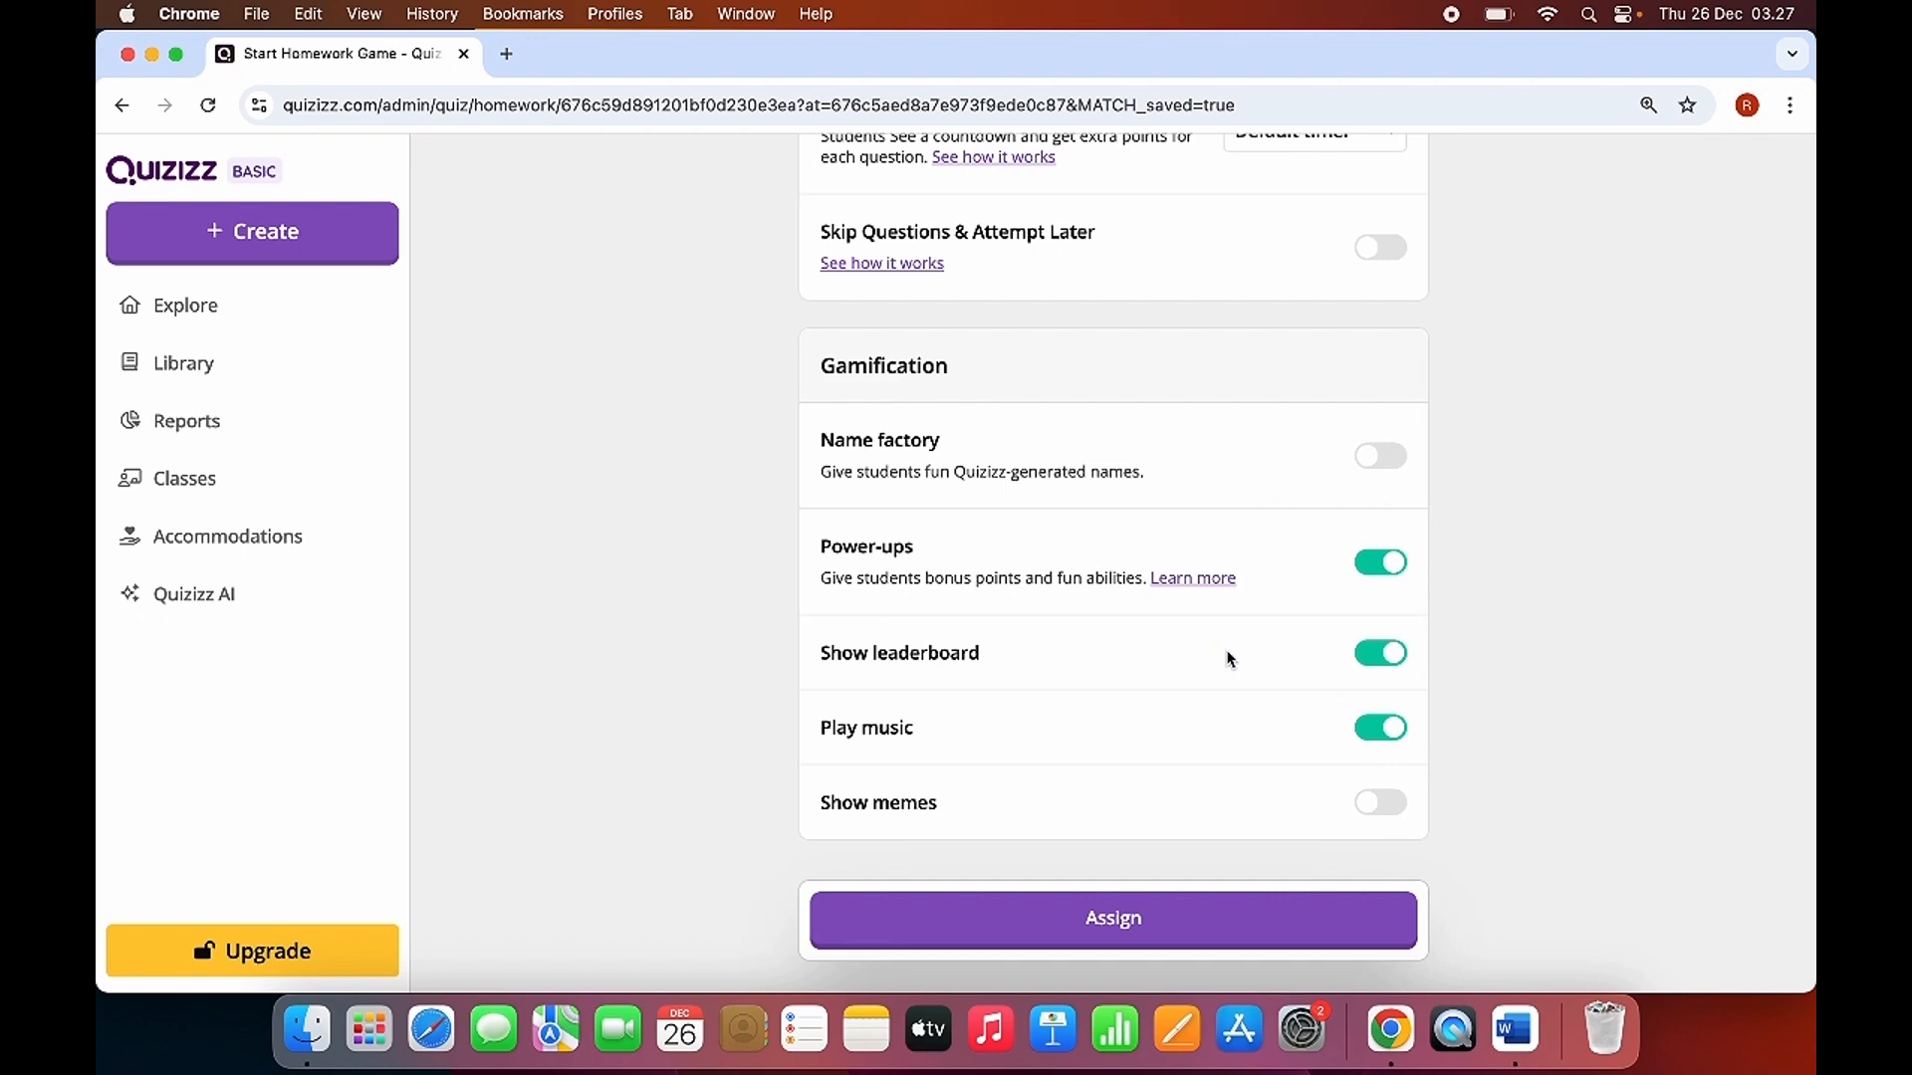
{"action": "scroll", "coordinate": [1231, 659], "scroll_direction": "up", "scroll_amount": 1}
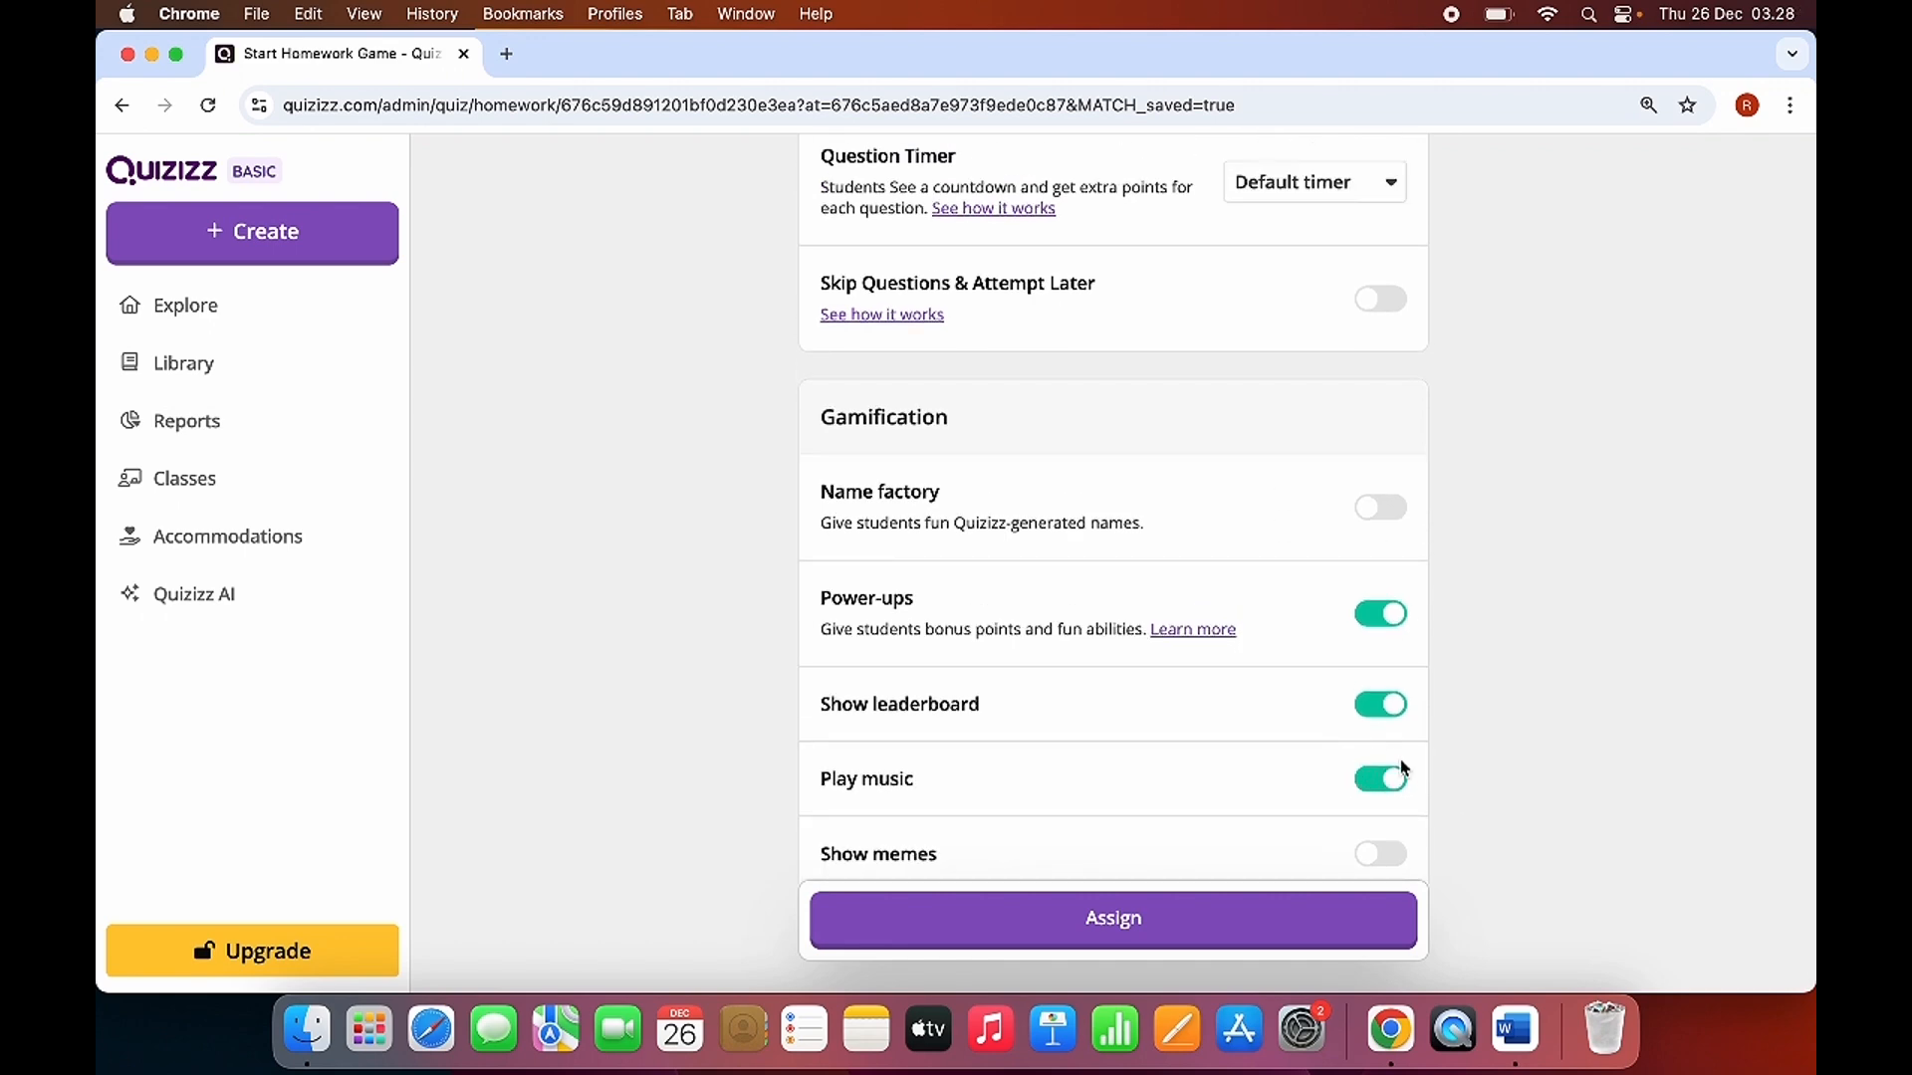
{"action": "scroll", "coordinate": [1346, 615], "scroll_direction": "up", "scroll_amount": 10}
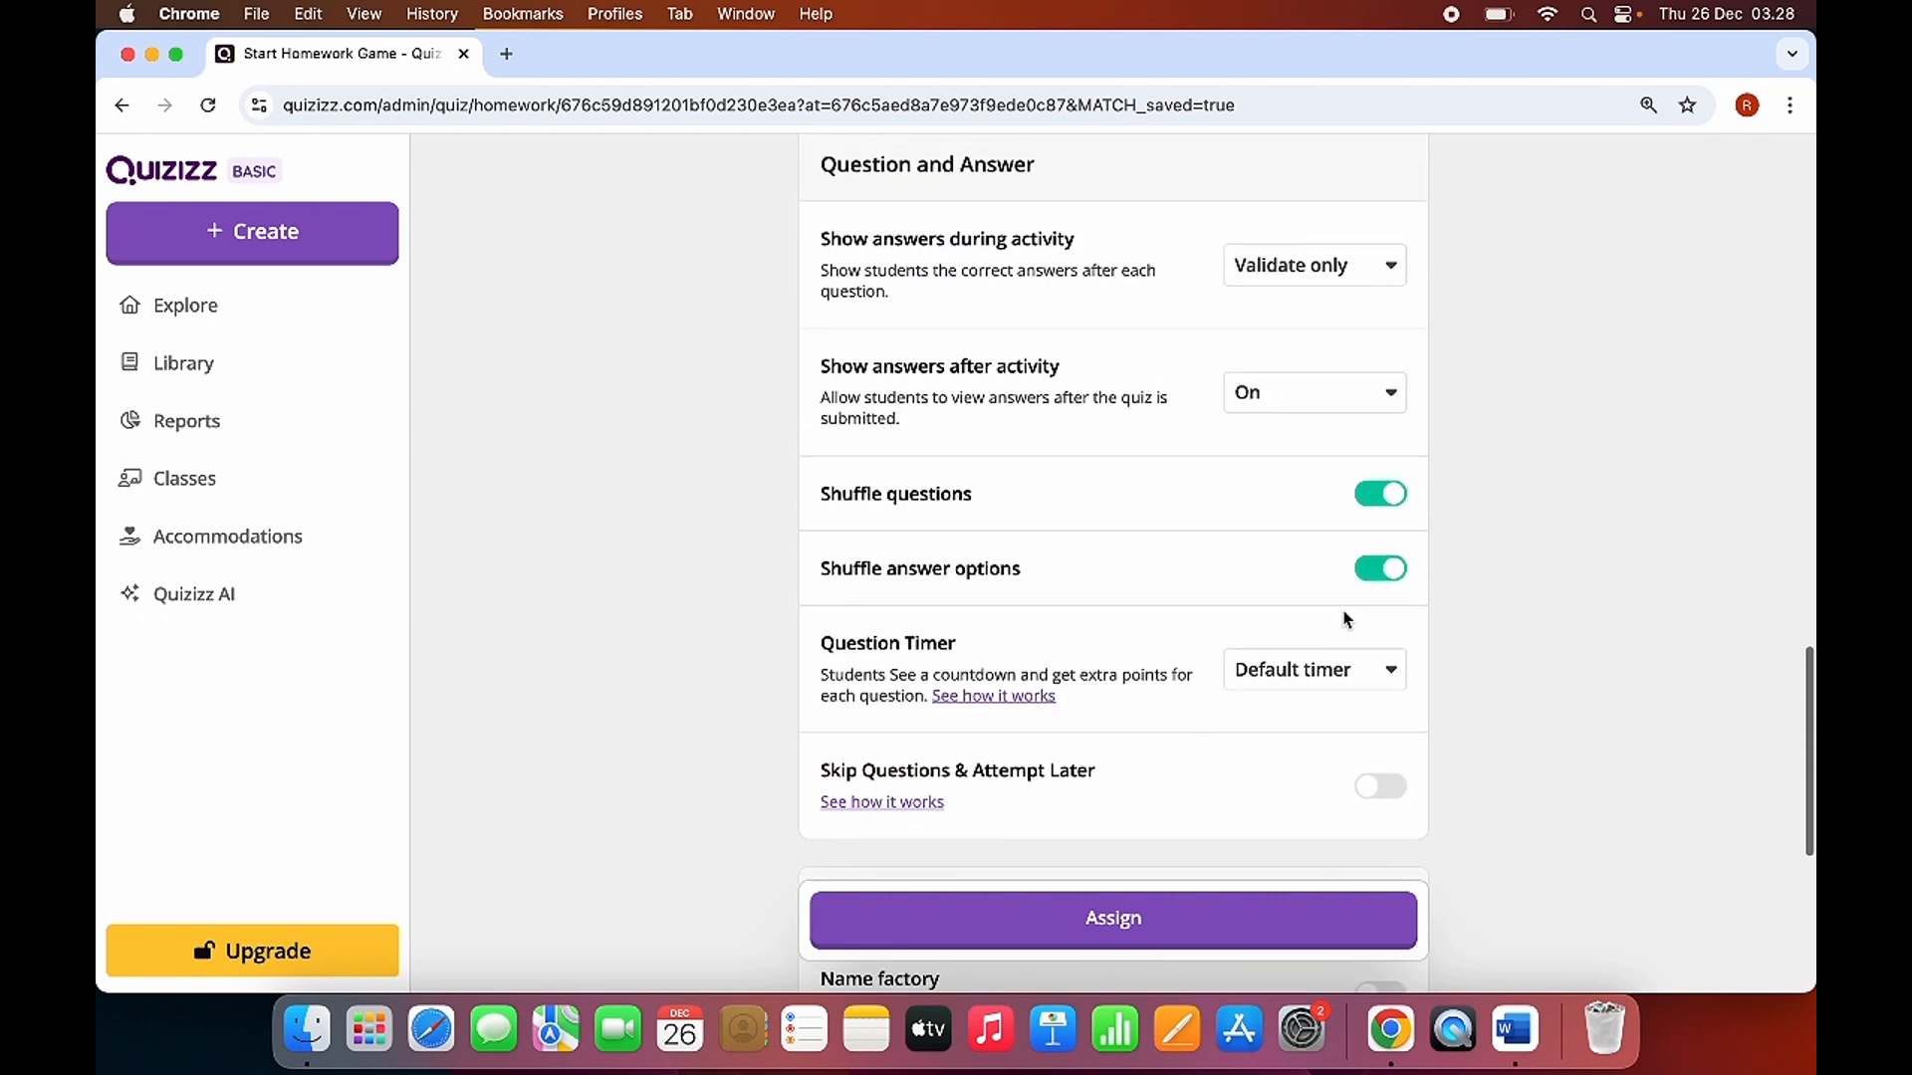
{"action": "scroll", "coordinate": [1116, 891], "scroll_direction": "down", "scroll_amount": 5}
{"action": "left_click", "coordinate": [1107, 919]}
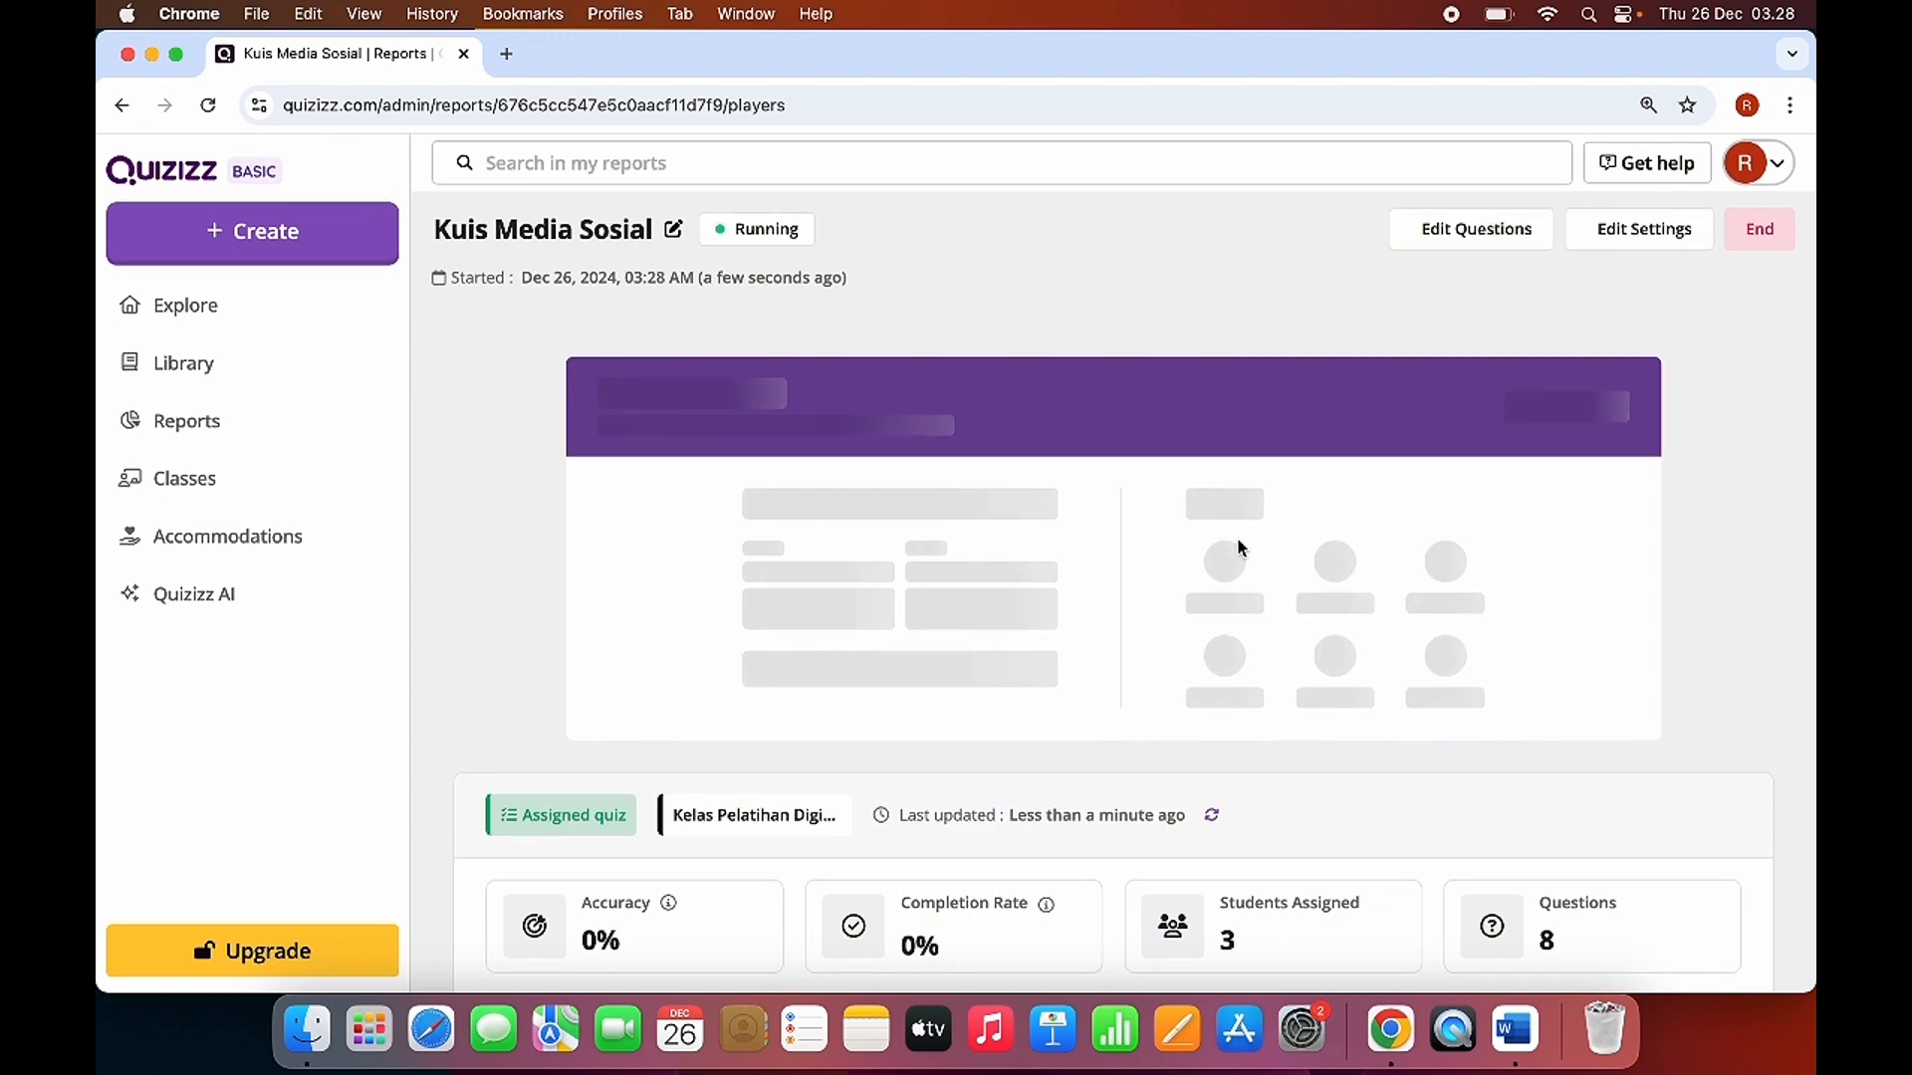
{"action": "scroll", "coordinate": [1255, 566], "scroll_direction": "down", "scroll_amount": 8}
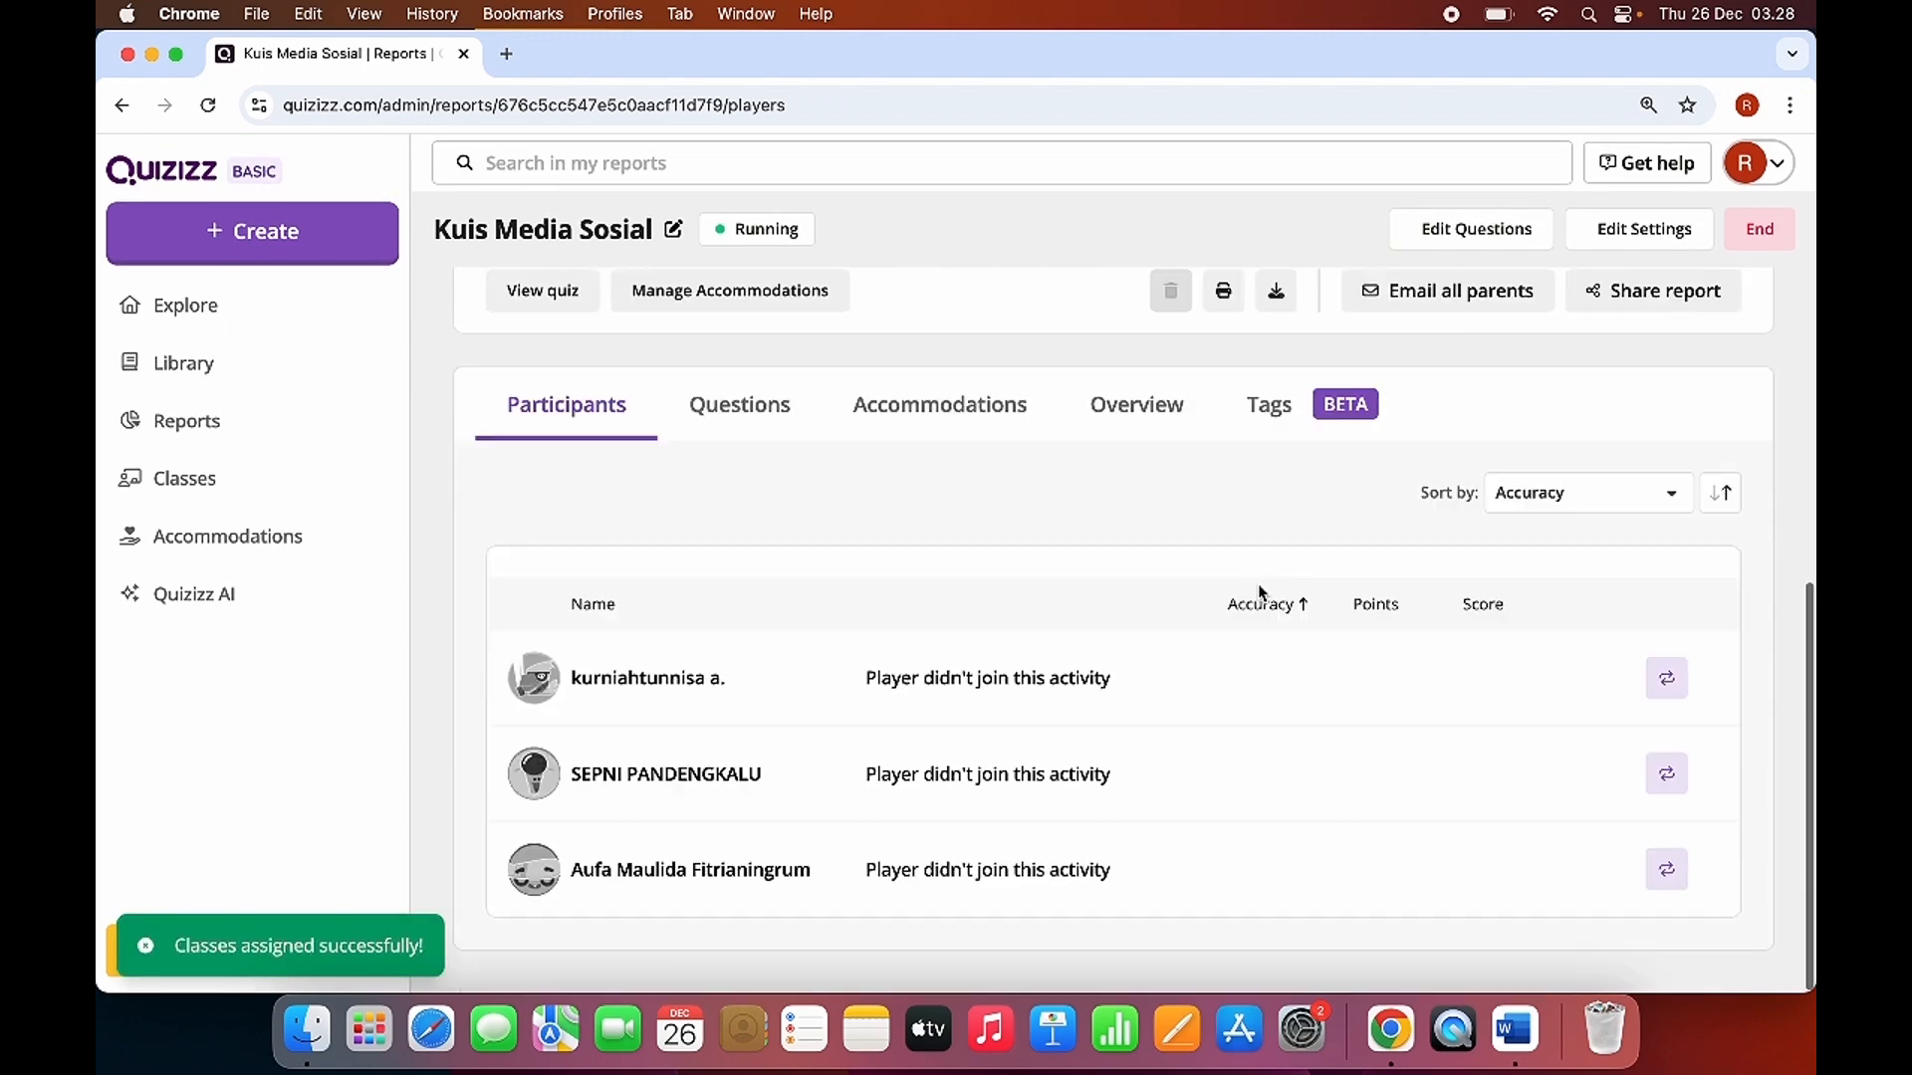
{"action": "scroll", "coordinate": [1264, 598], "scroll_direction": "up", "scroll_amount": 8}
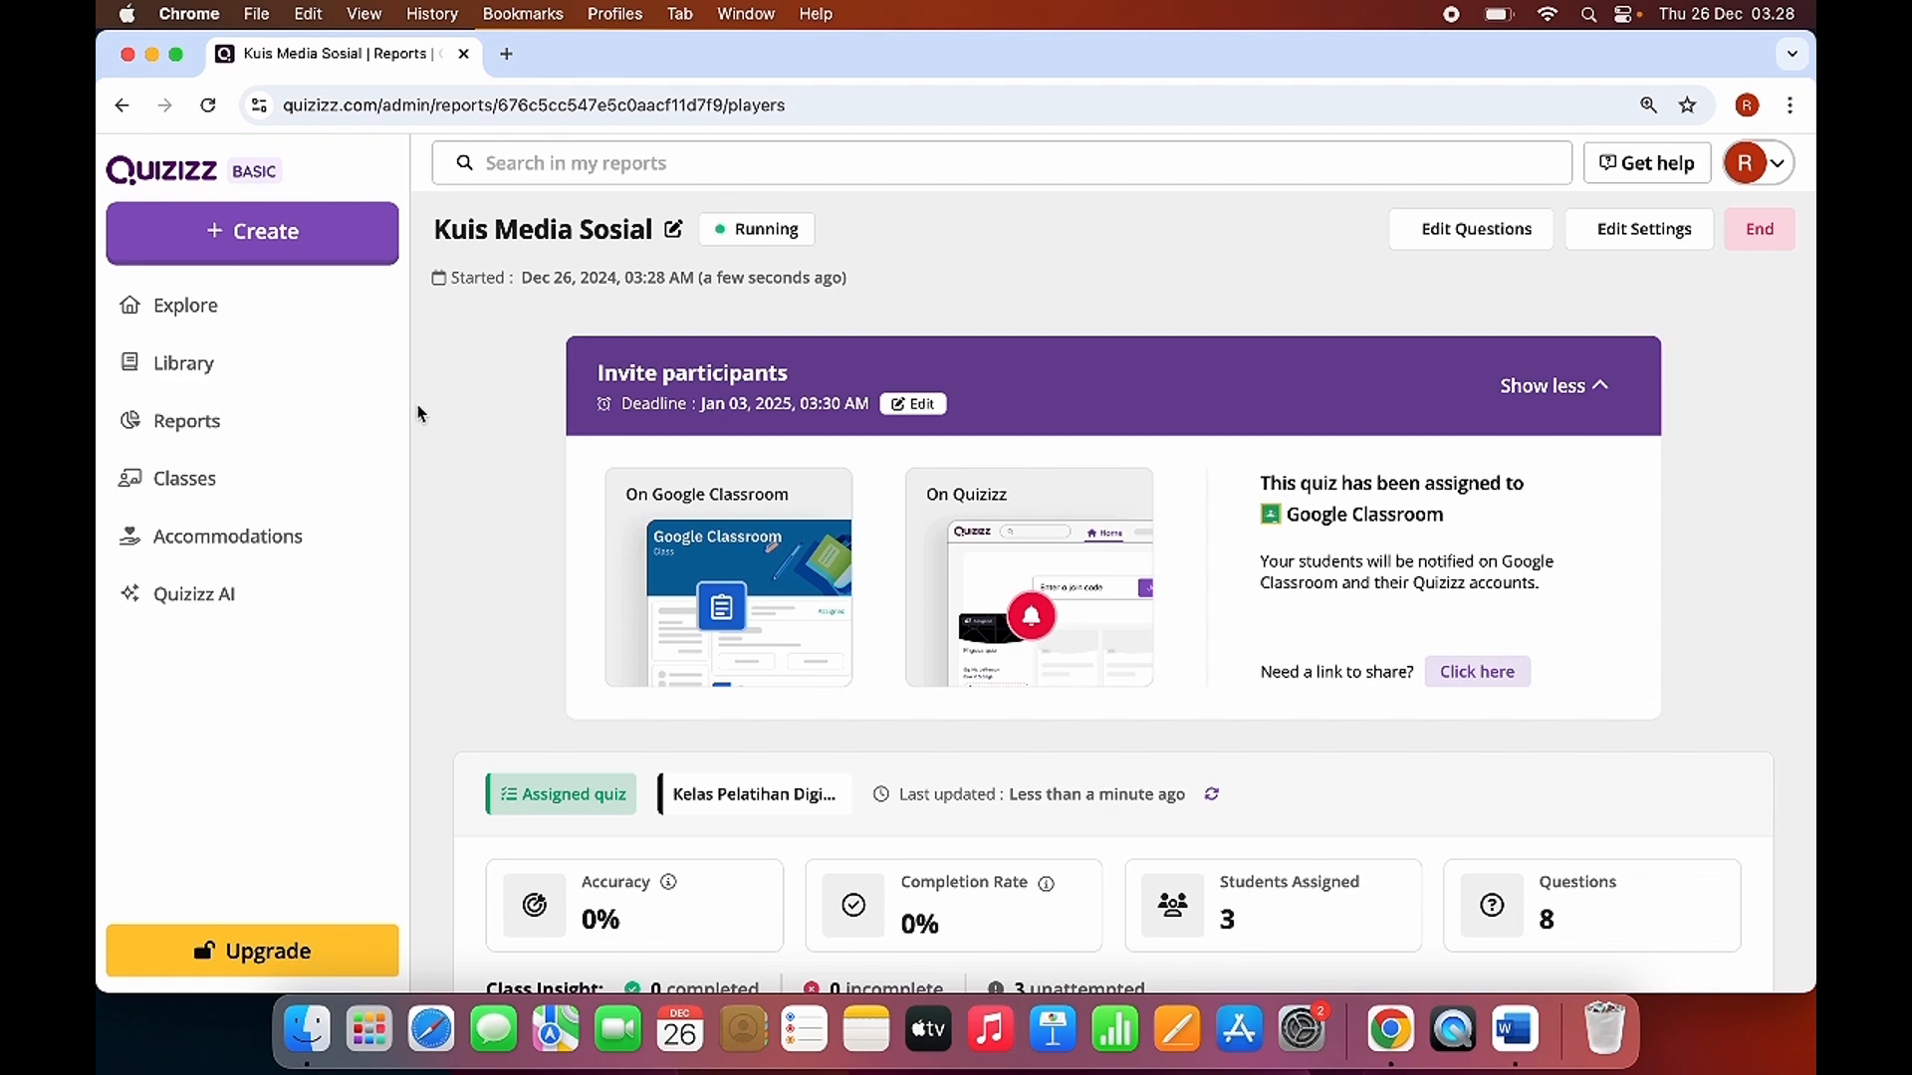
Reopen "Kuis Media Sosial" from the library and begin a live session, skipping the accommodations setup.
{"action": "left_click", "coordinate": [241, 365]}
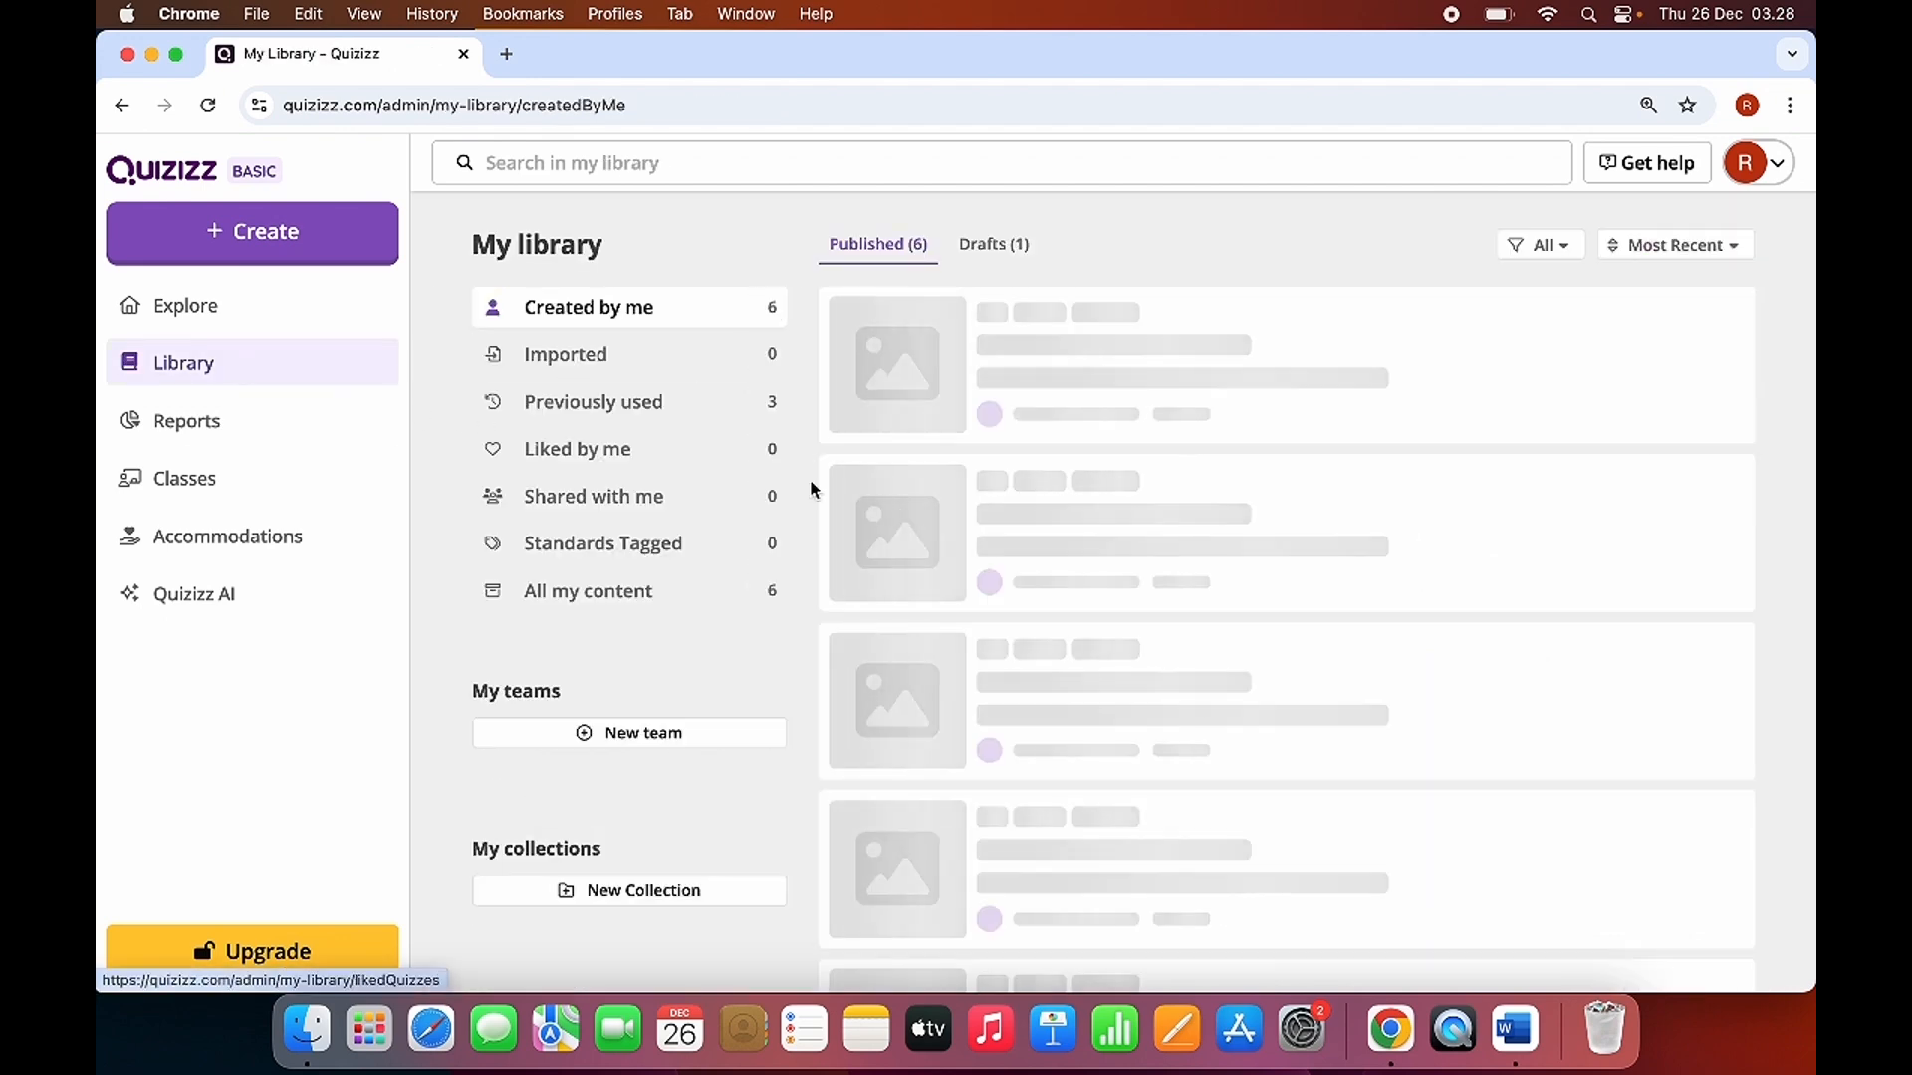
{"action": "left_click", "coordinate": [1126, 351]}
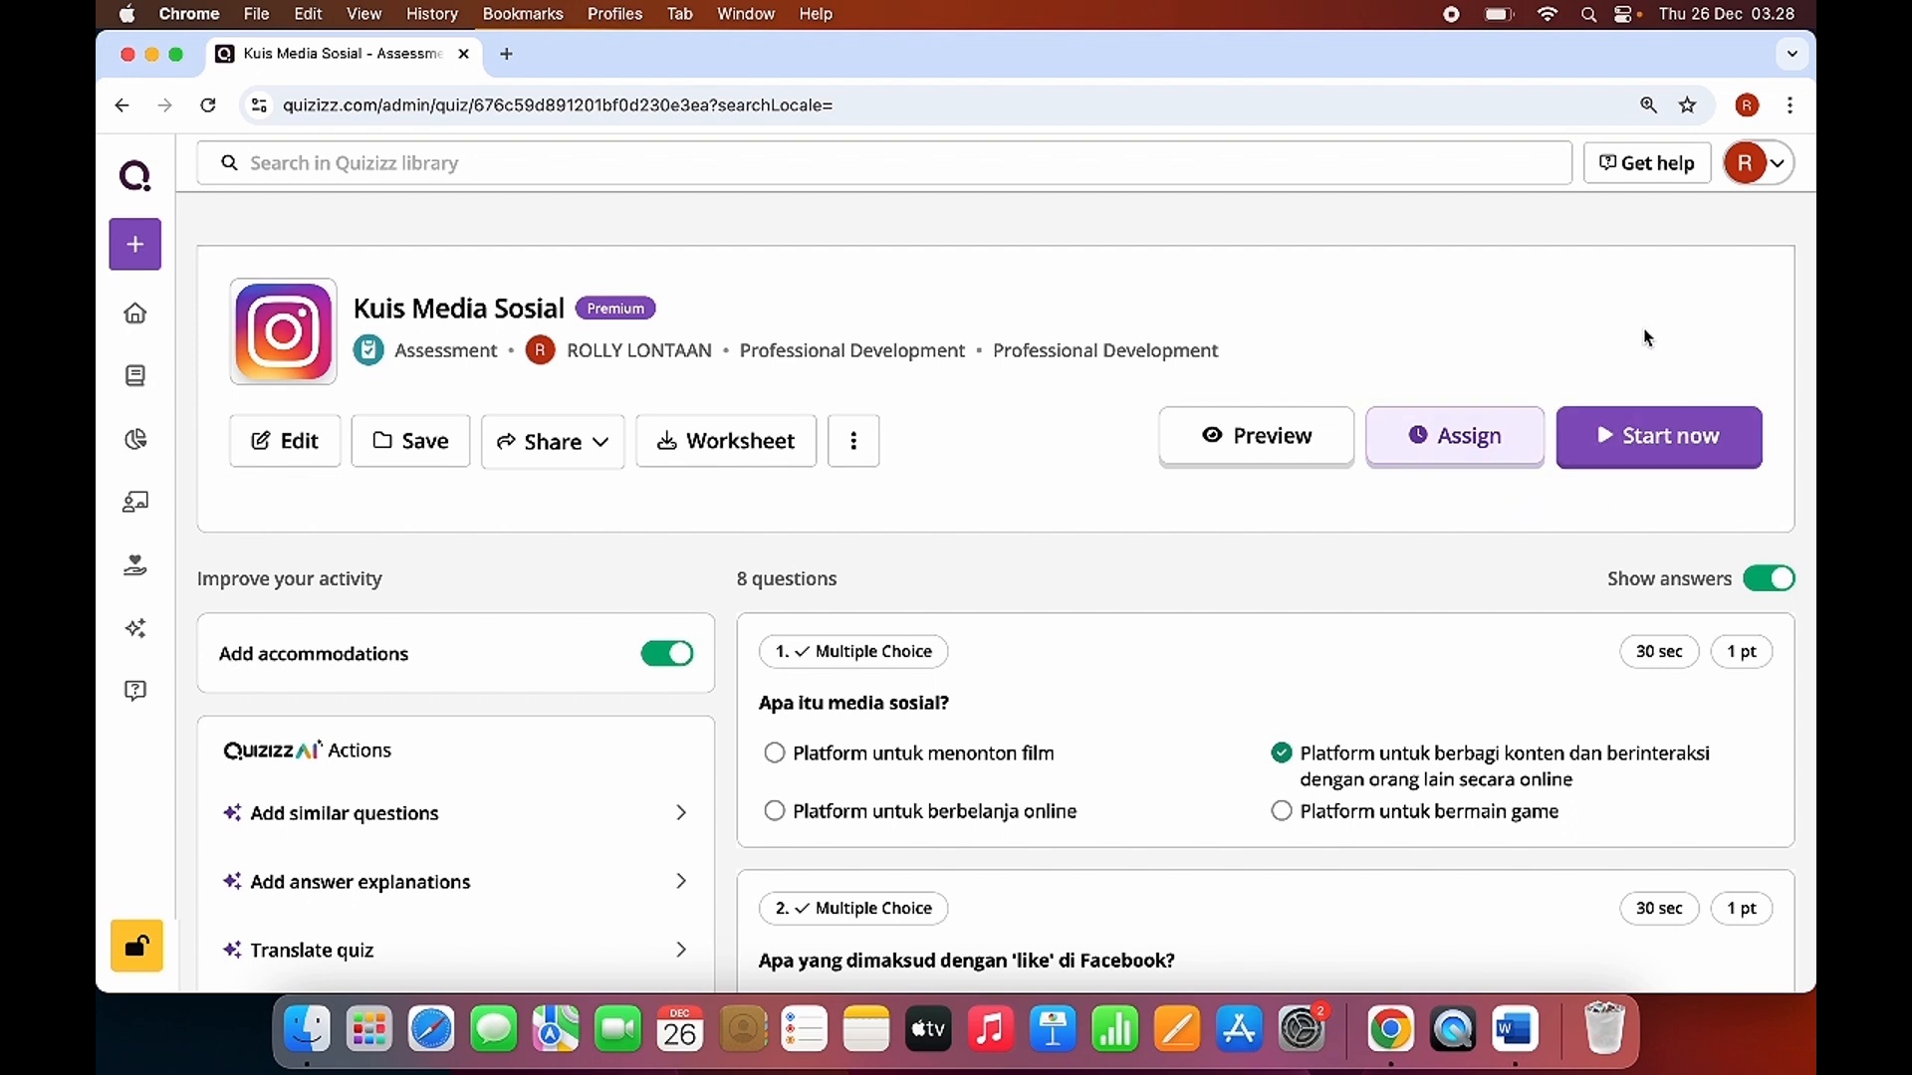
{"action": "left_click", "coordinate": [1656, 435]}
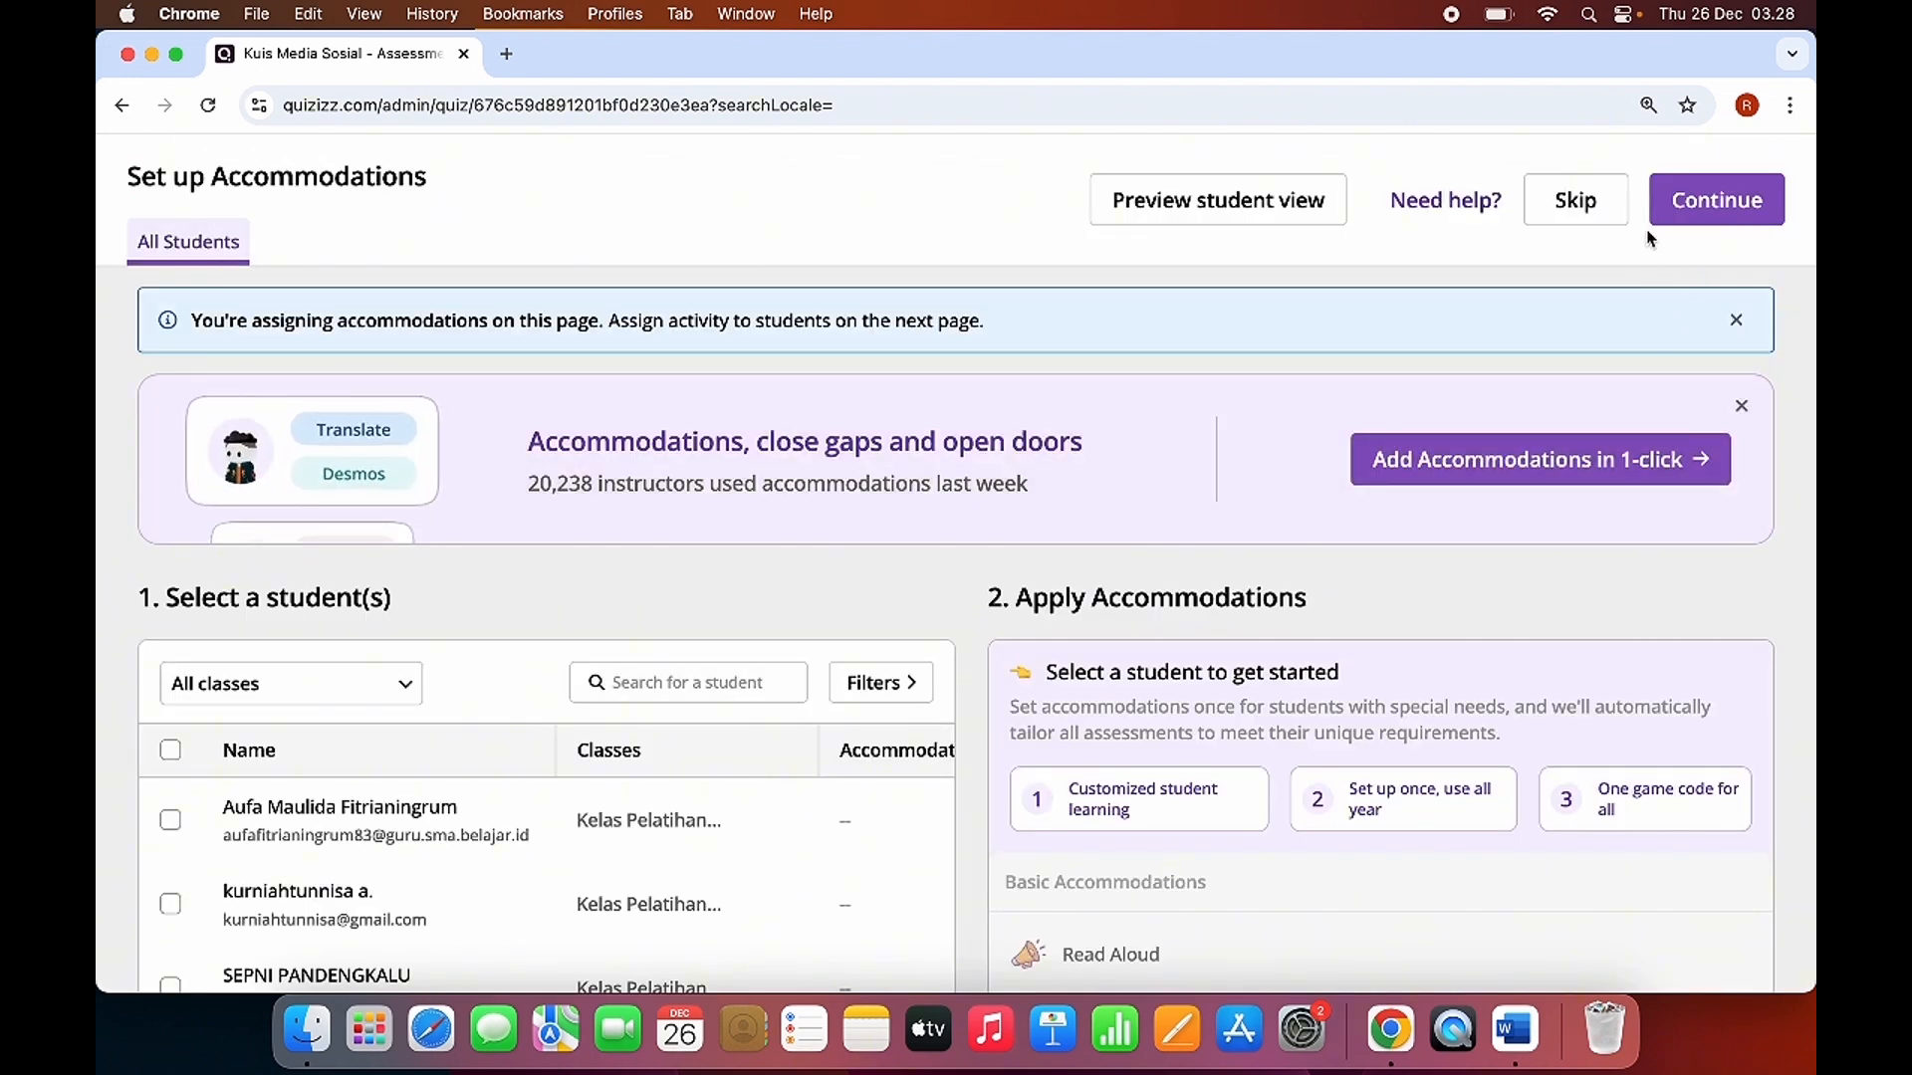
{"action": "left_click", "coordinate": [1578, 203]}
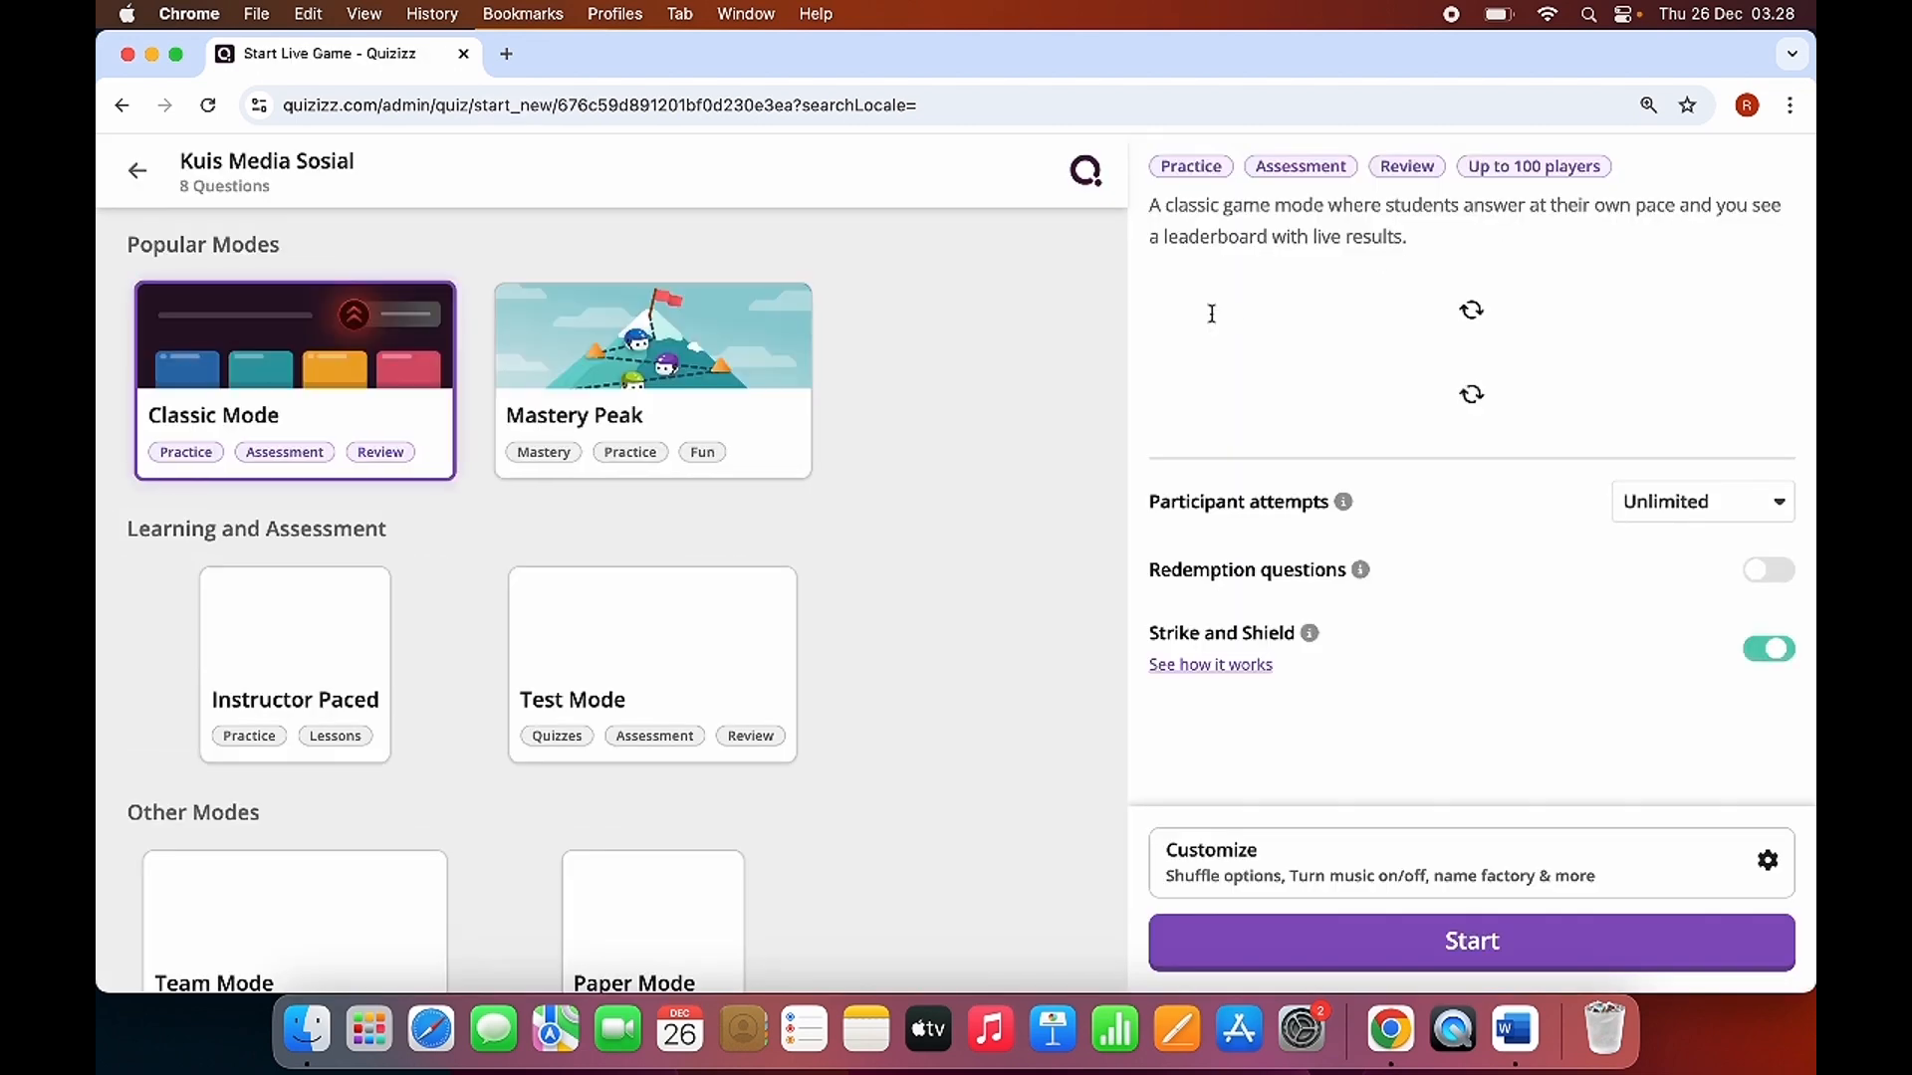
Look over the live game modes and the Classic Mode settings, keeping participant attempts at Unlimited.
{"action": "scroll", "coordinate": [812, 501], "scroll_direction": "down", "scroll_amount": 2}
{"action": "scroll", "coordinate": [468, 493], "scroll_direction": "up", "scroll_amount": 1}
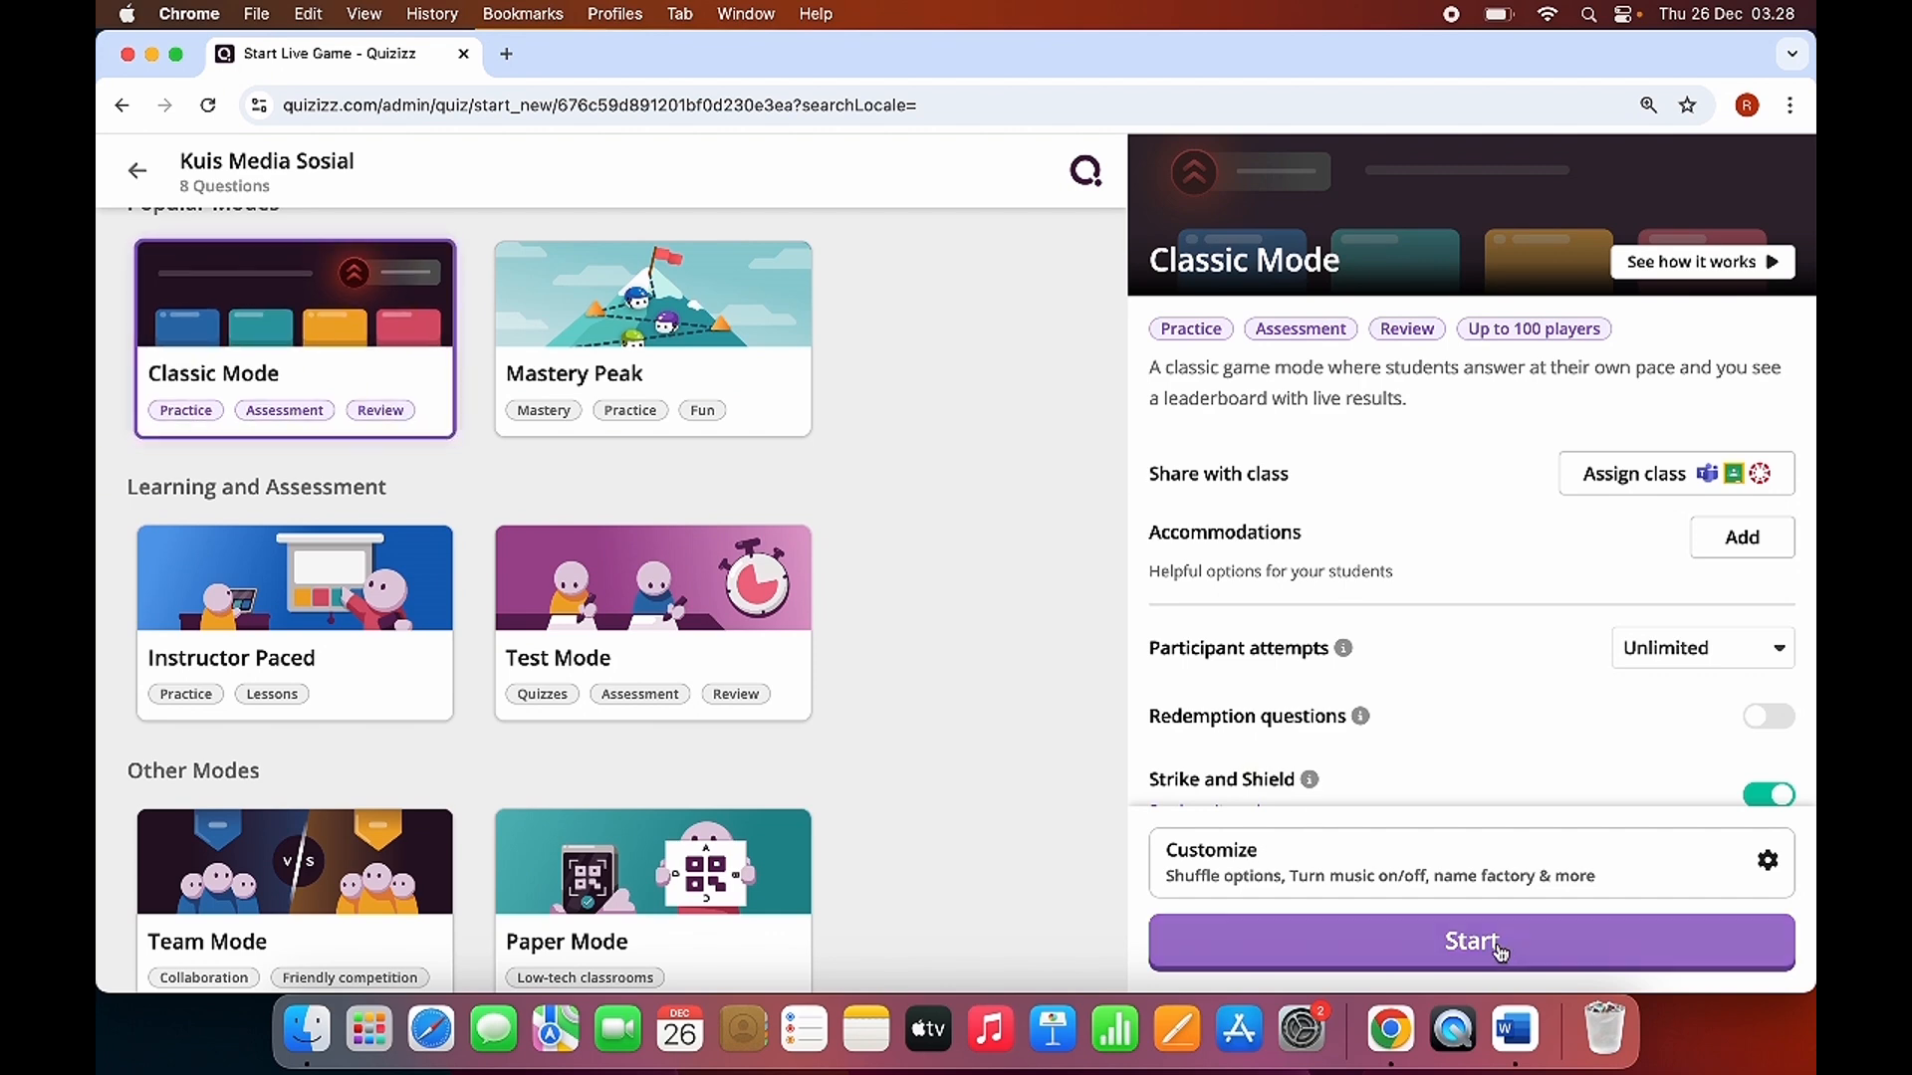
{"action": "scroll", "coordinate": [1583, 685], "scroll_direction": "down", "scroll_amount": 1}
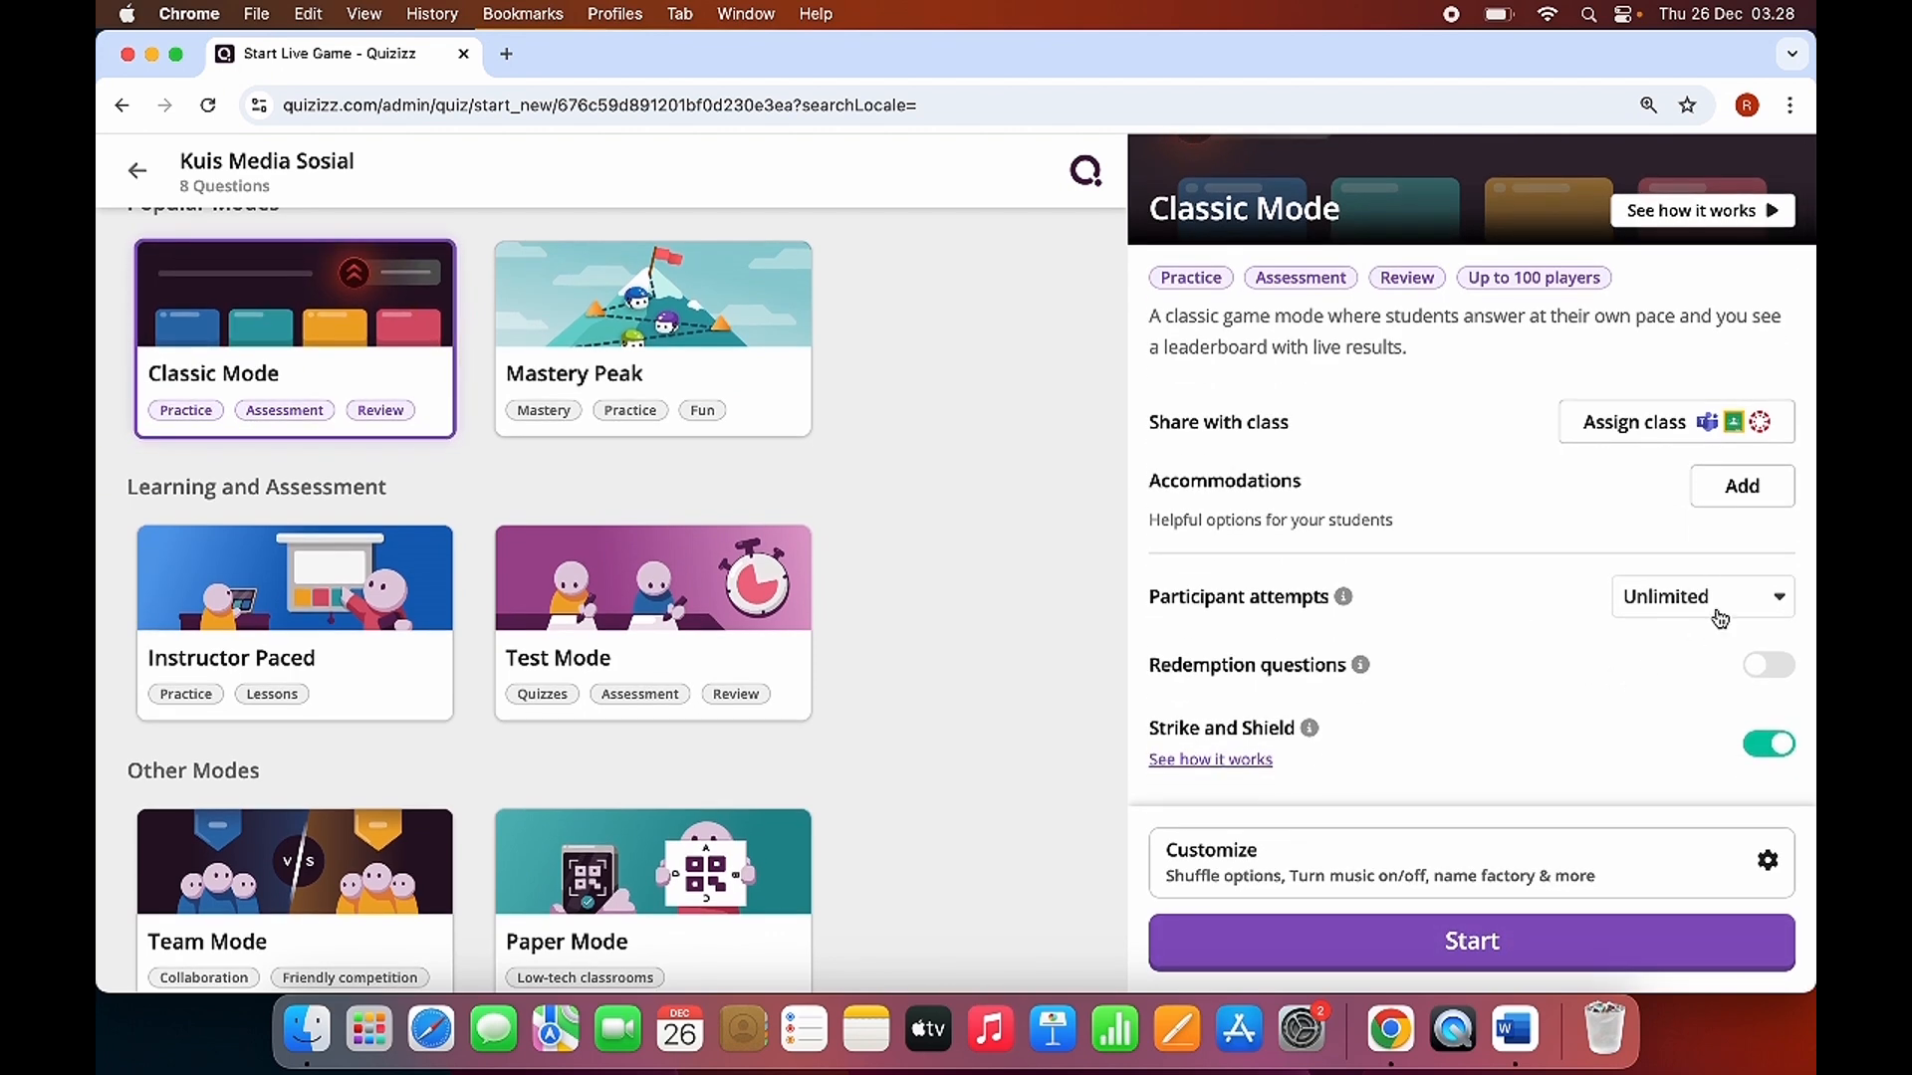
{"action": "left_click", "coordinate": [1762, 598]}
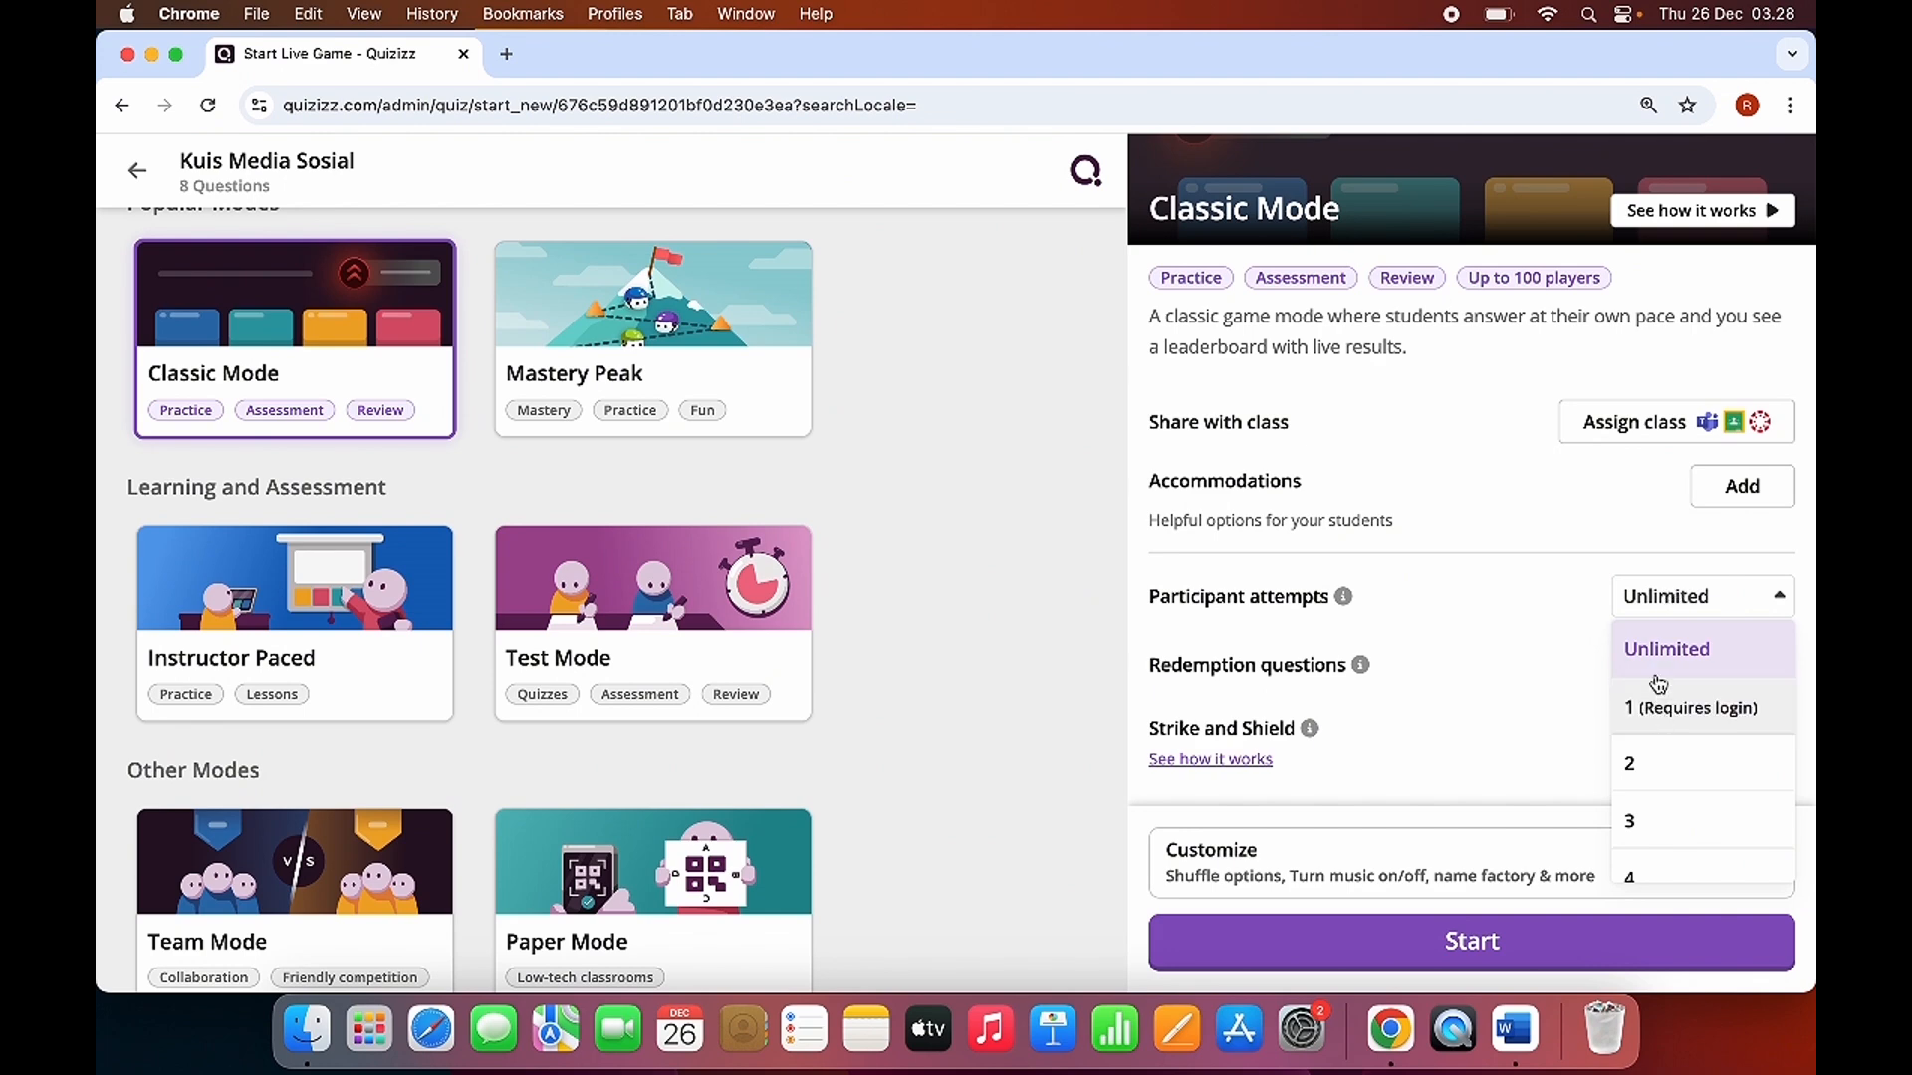
{"action": "left_click", "coordinate": [1683, 642]}
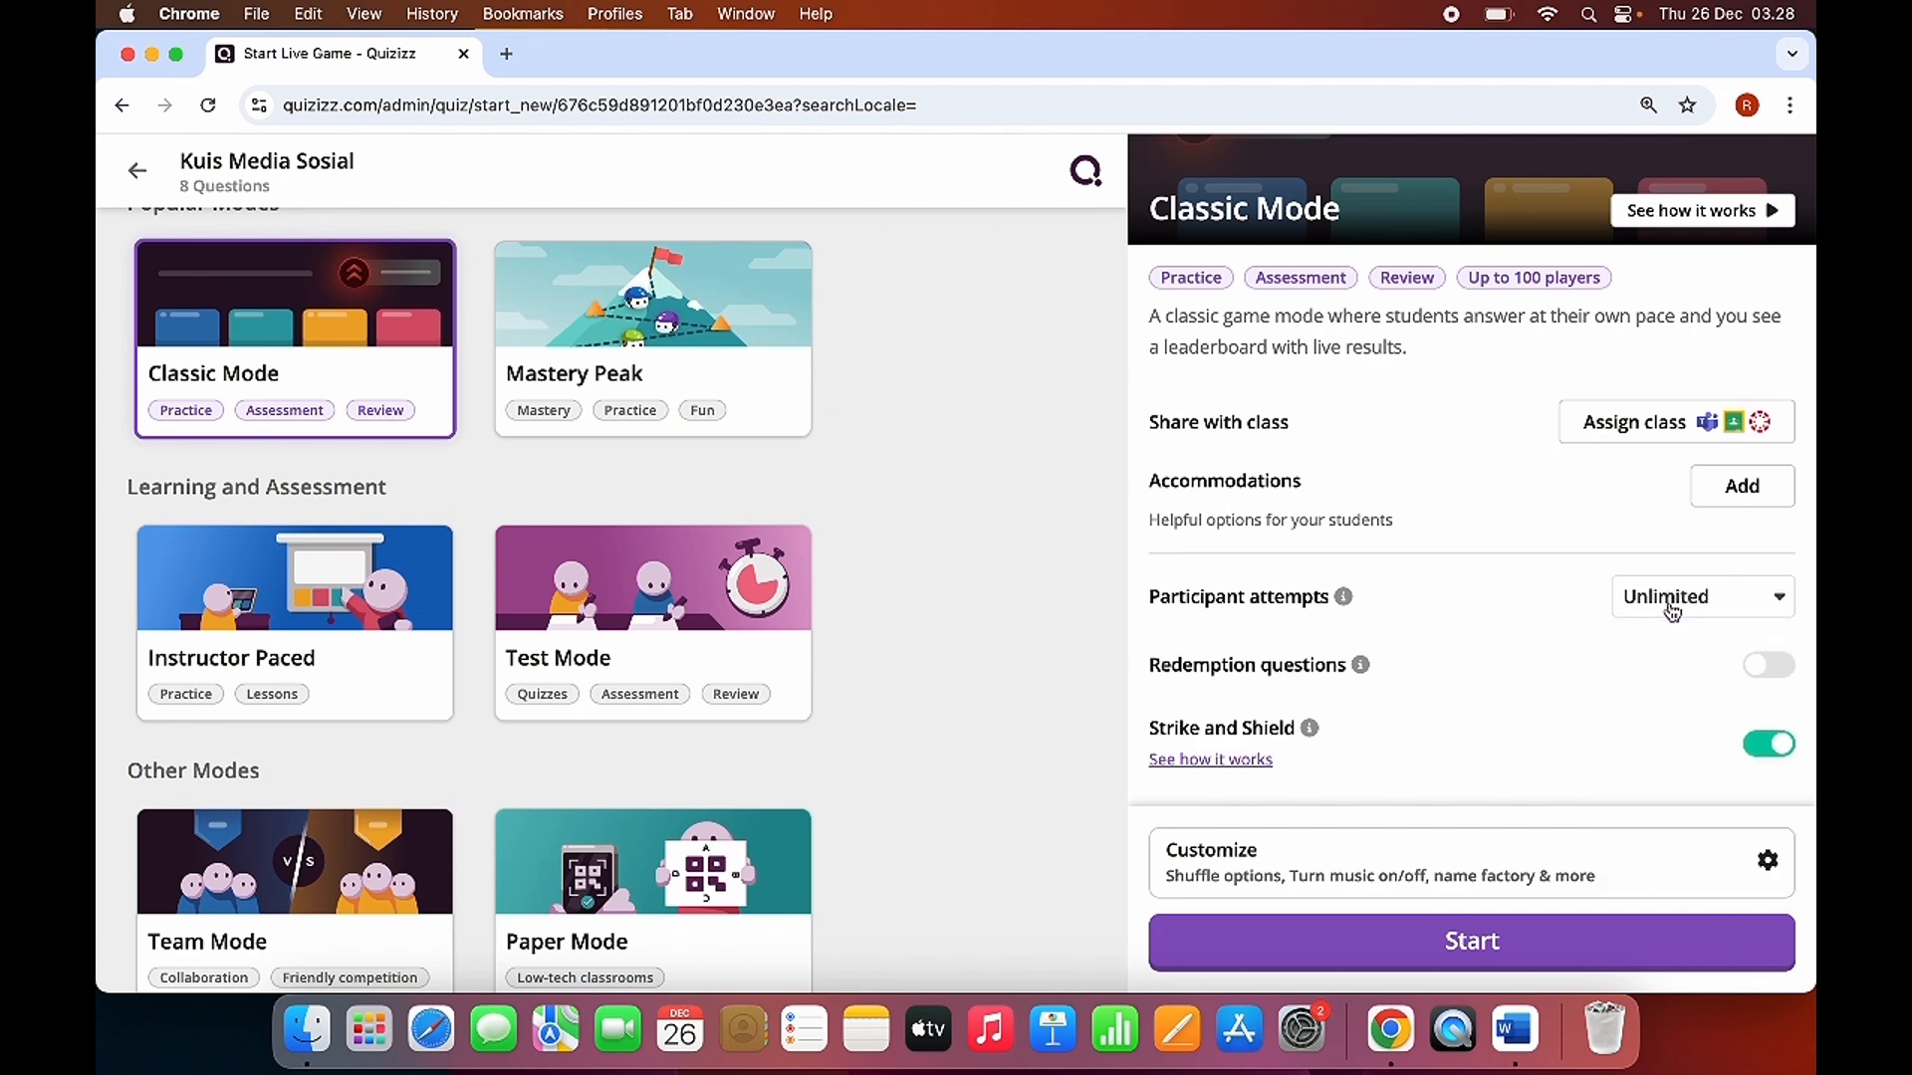
Keep participant attempts at Unlimited, launch the Classic Mode live session, start the quiz after a participant joins, and lower the sound volume.
{"action": "left_click", "coordinate": [1673, 612]}
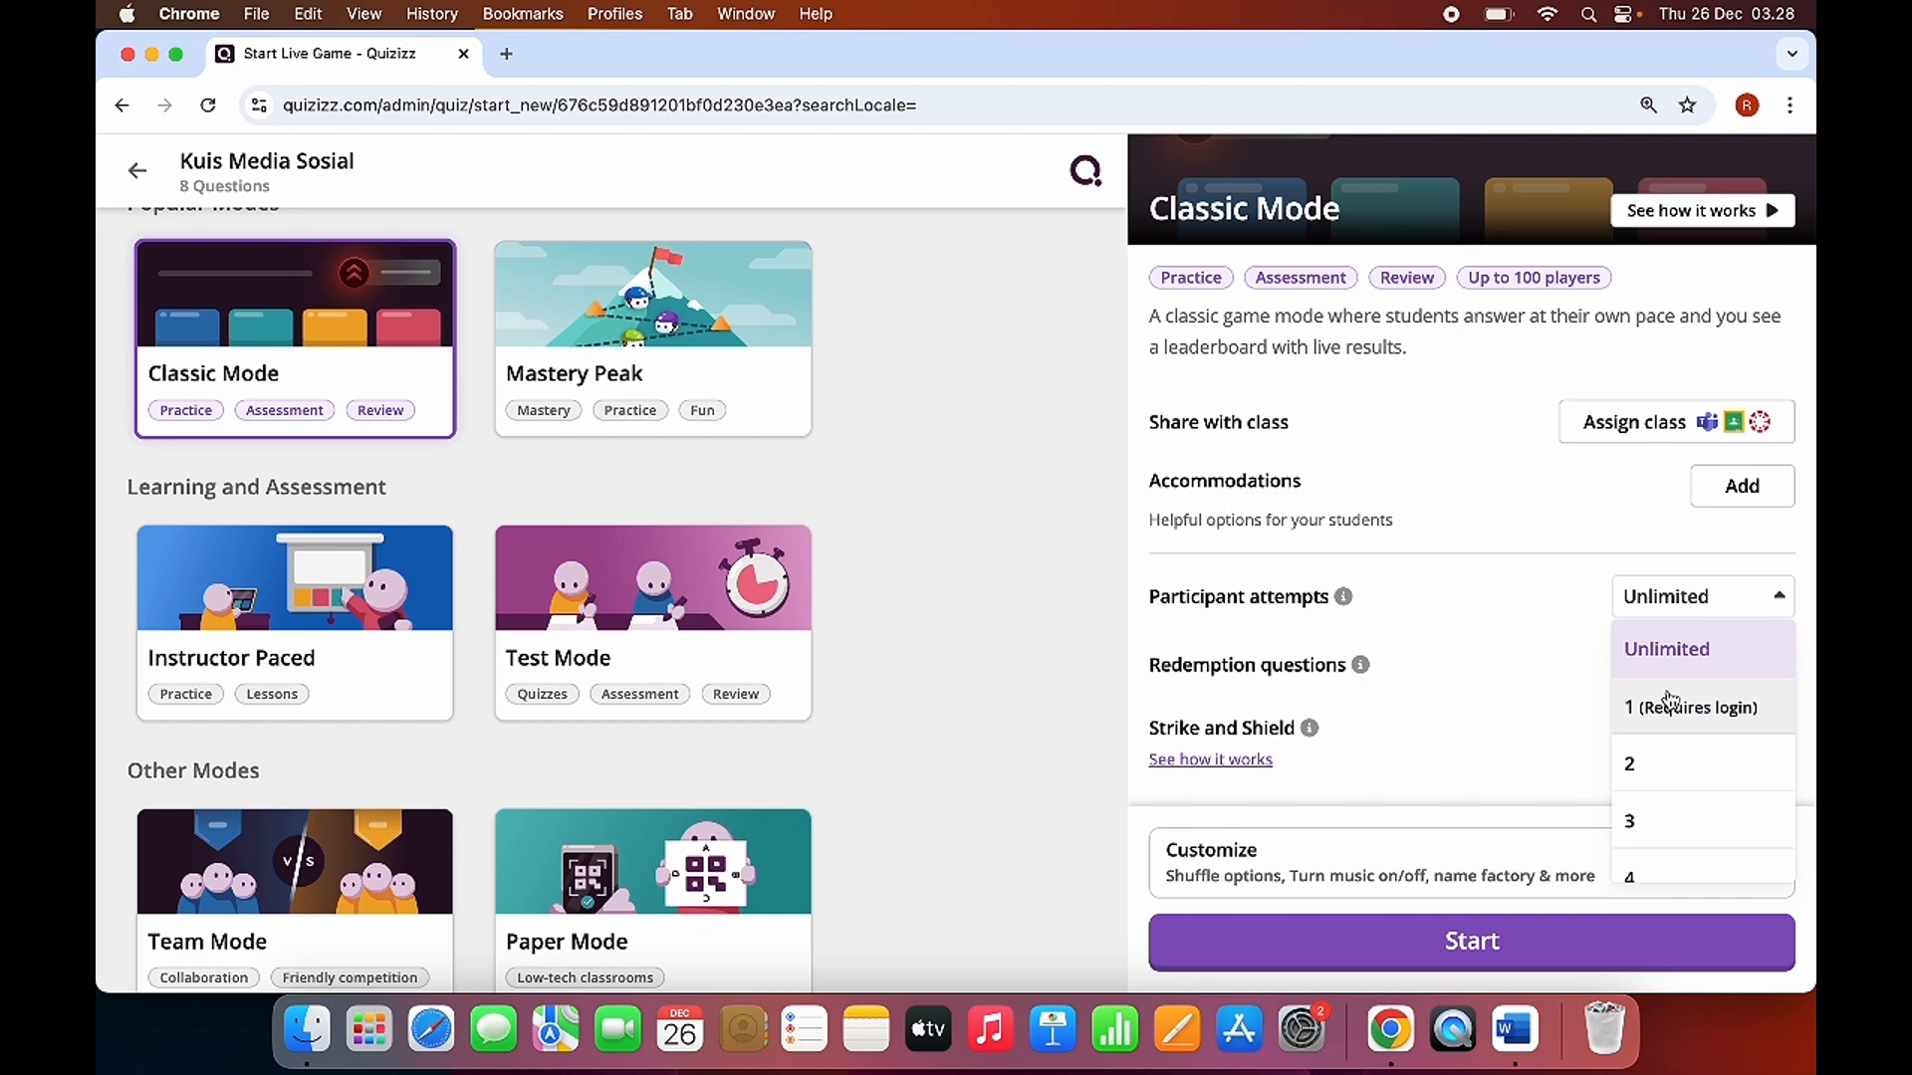
{"action": "left_click", "coordinate": [1676, 597]}
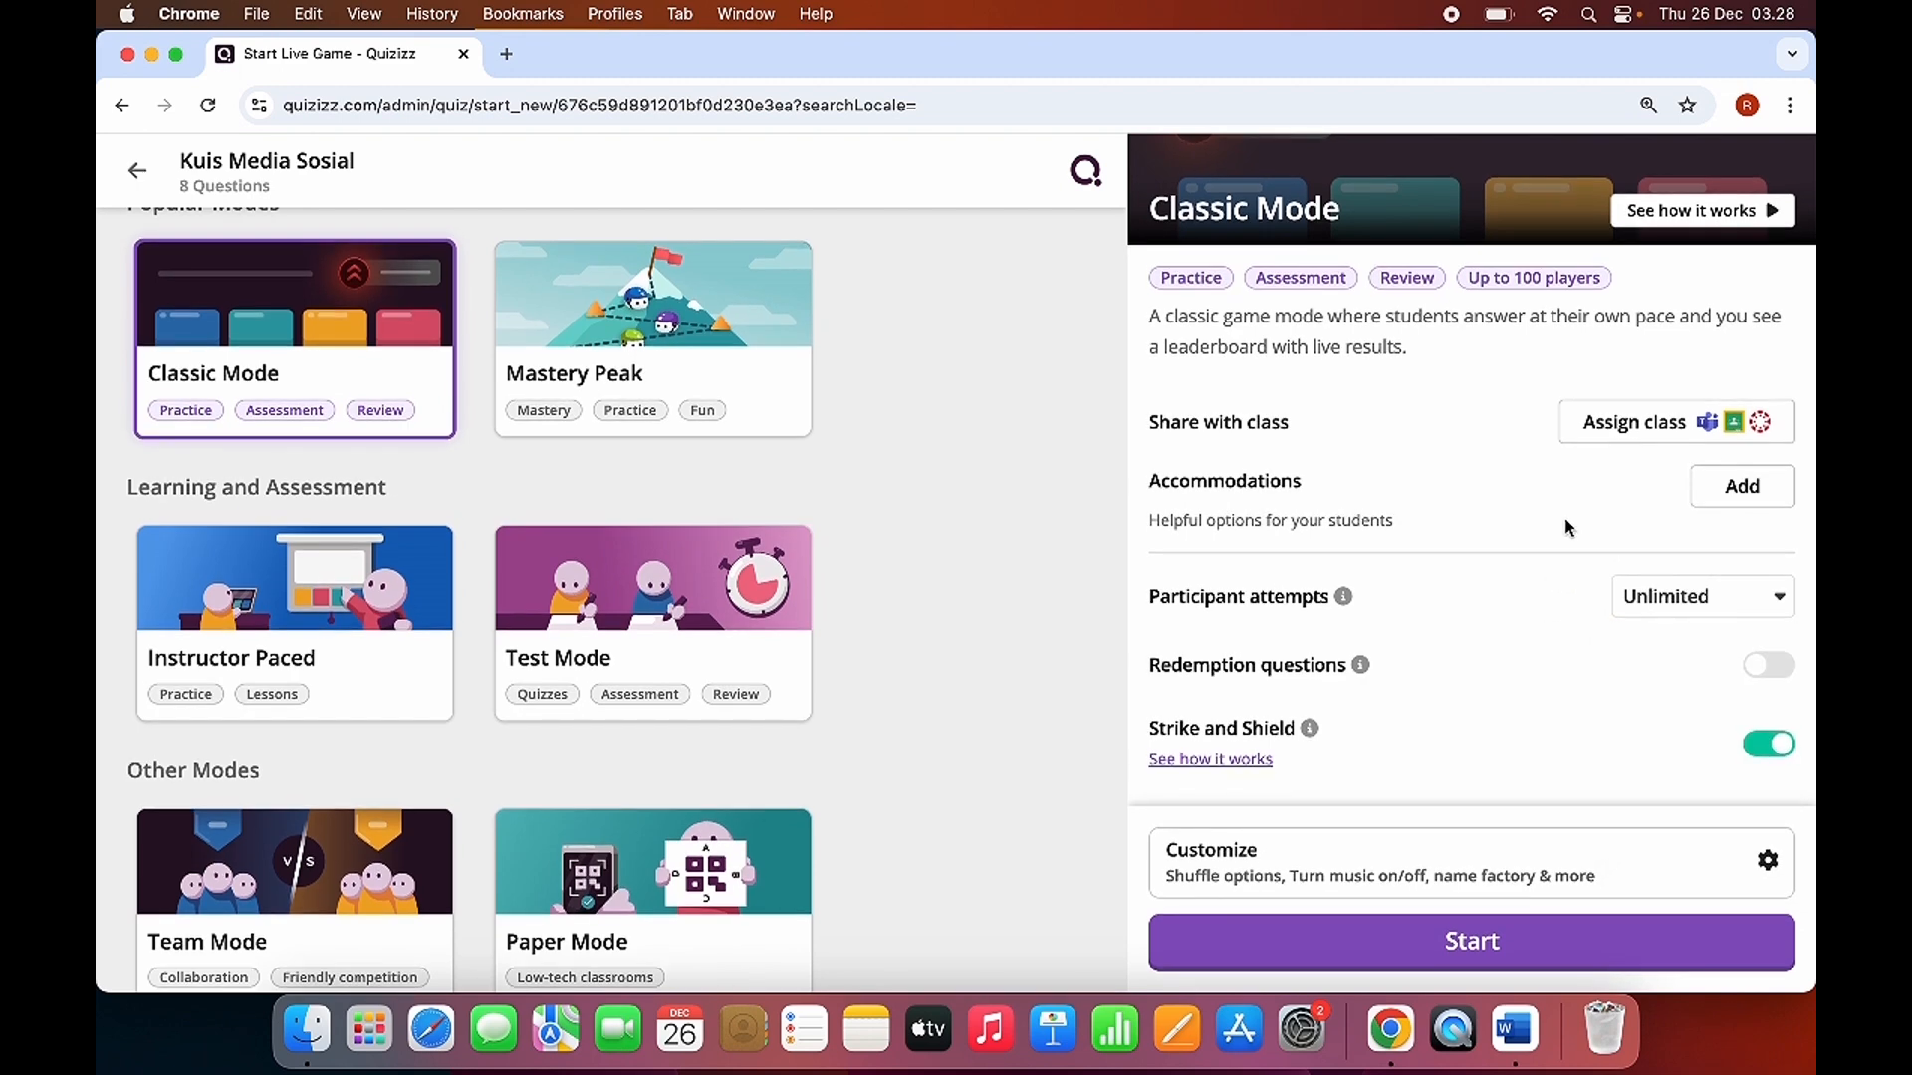
{"action": "left_click", "coordinate": [1482, 926]}
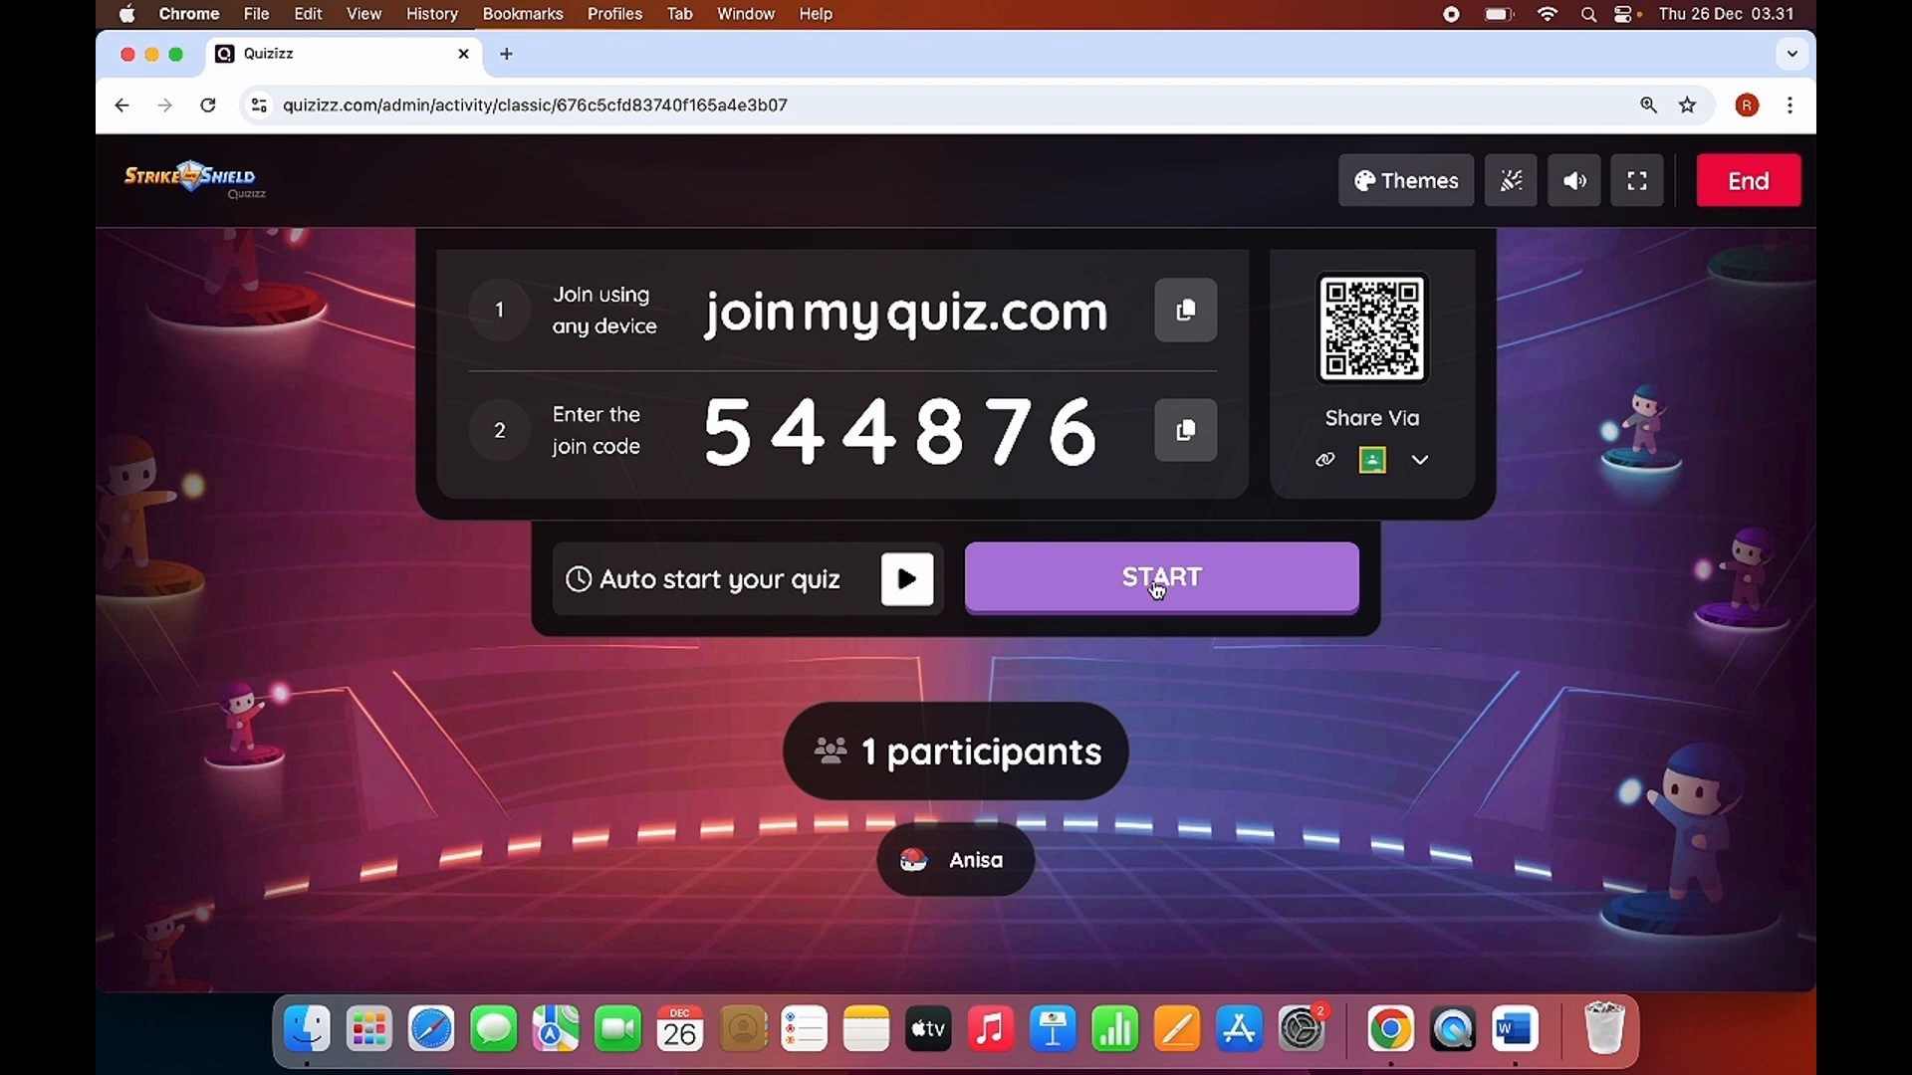
{"action": "left_click", "coordinate": [1156, 589]}
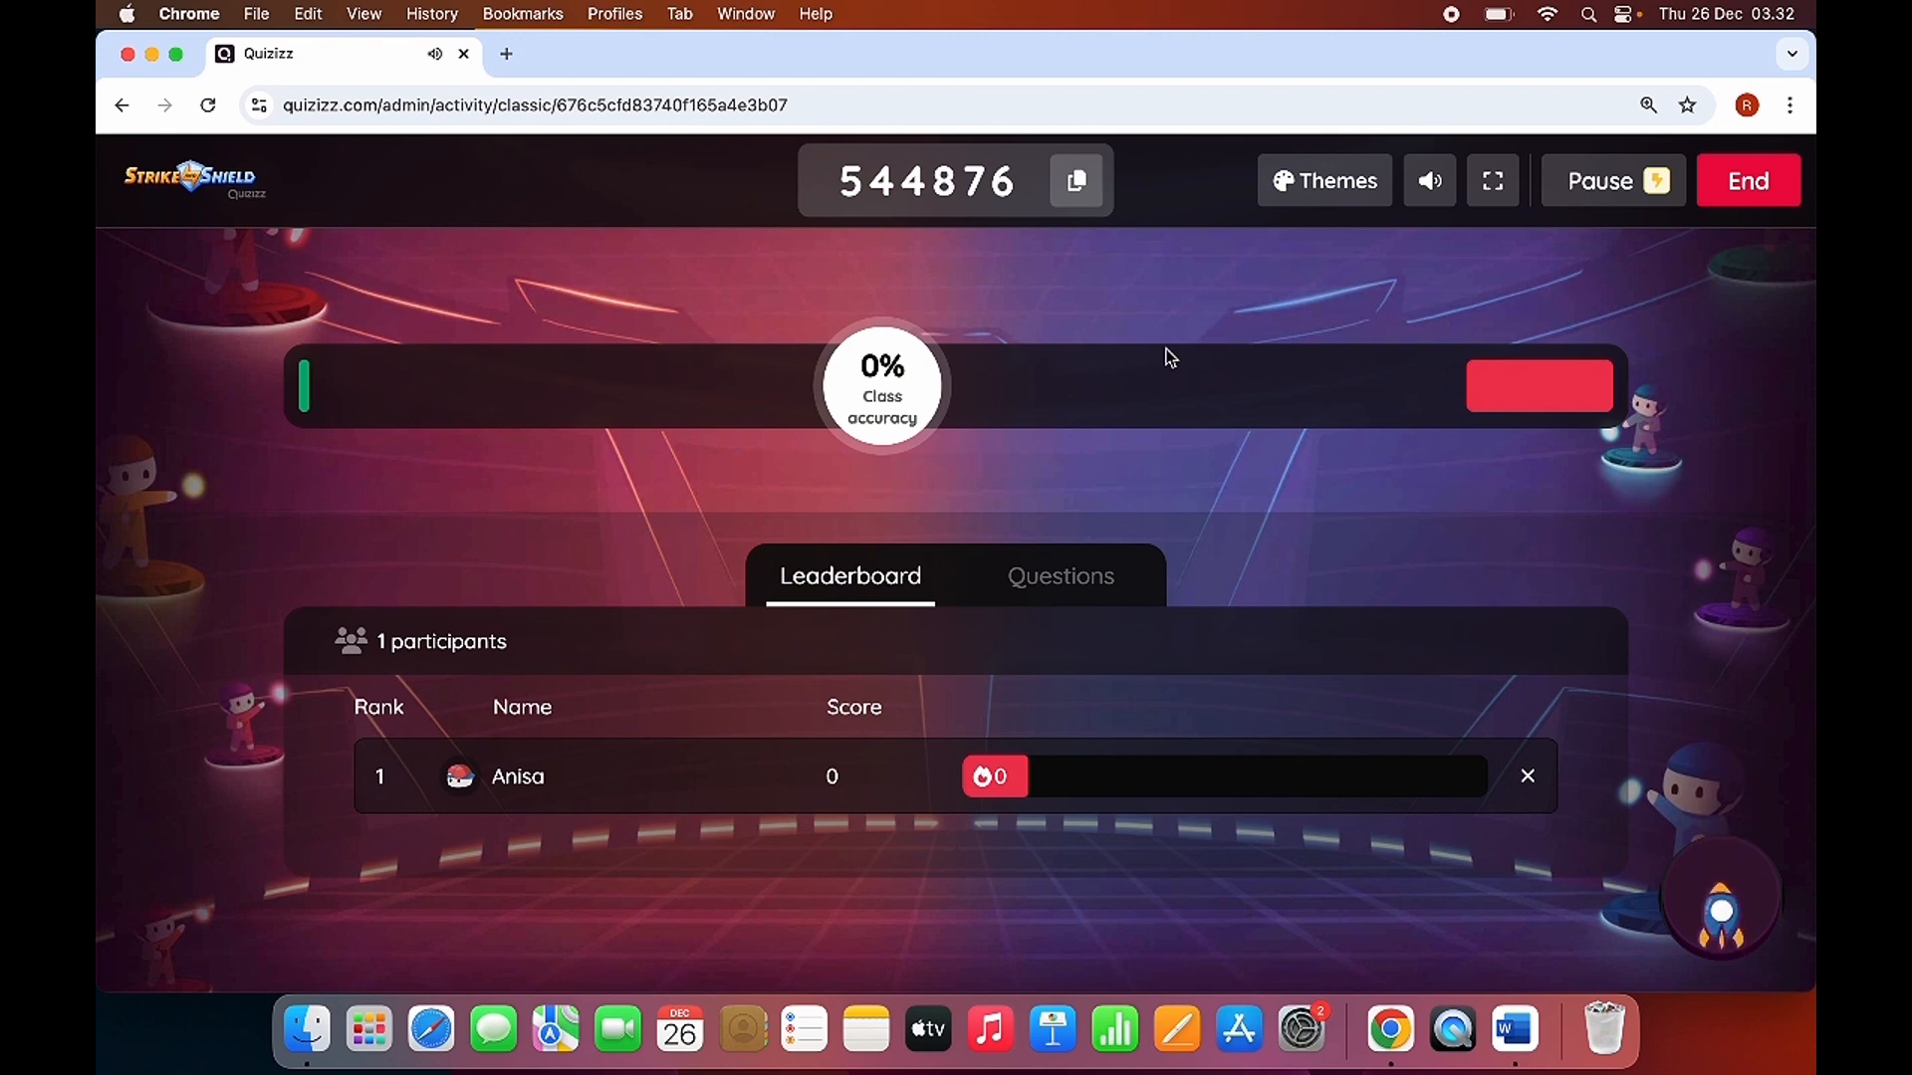
{"action": "key", "text": "XF86AudioLowerVolume"}
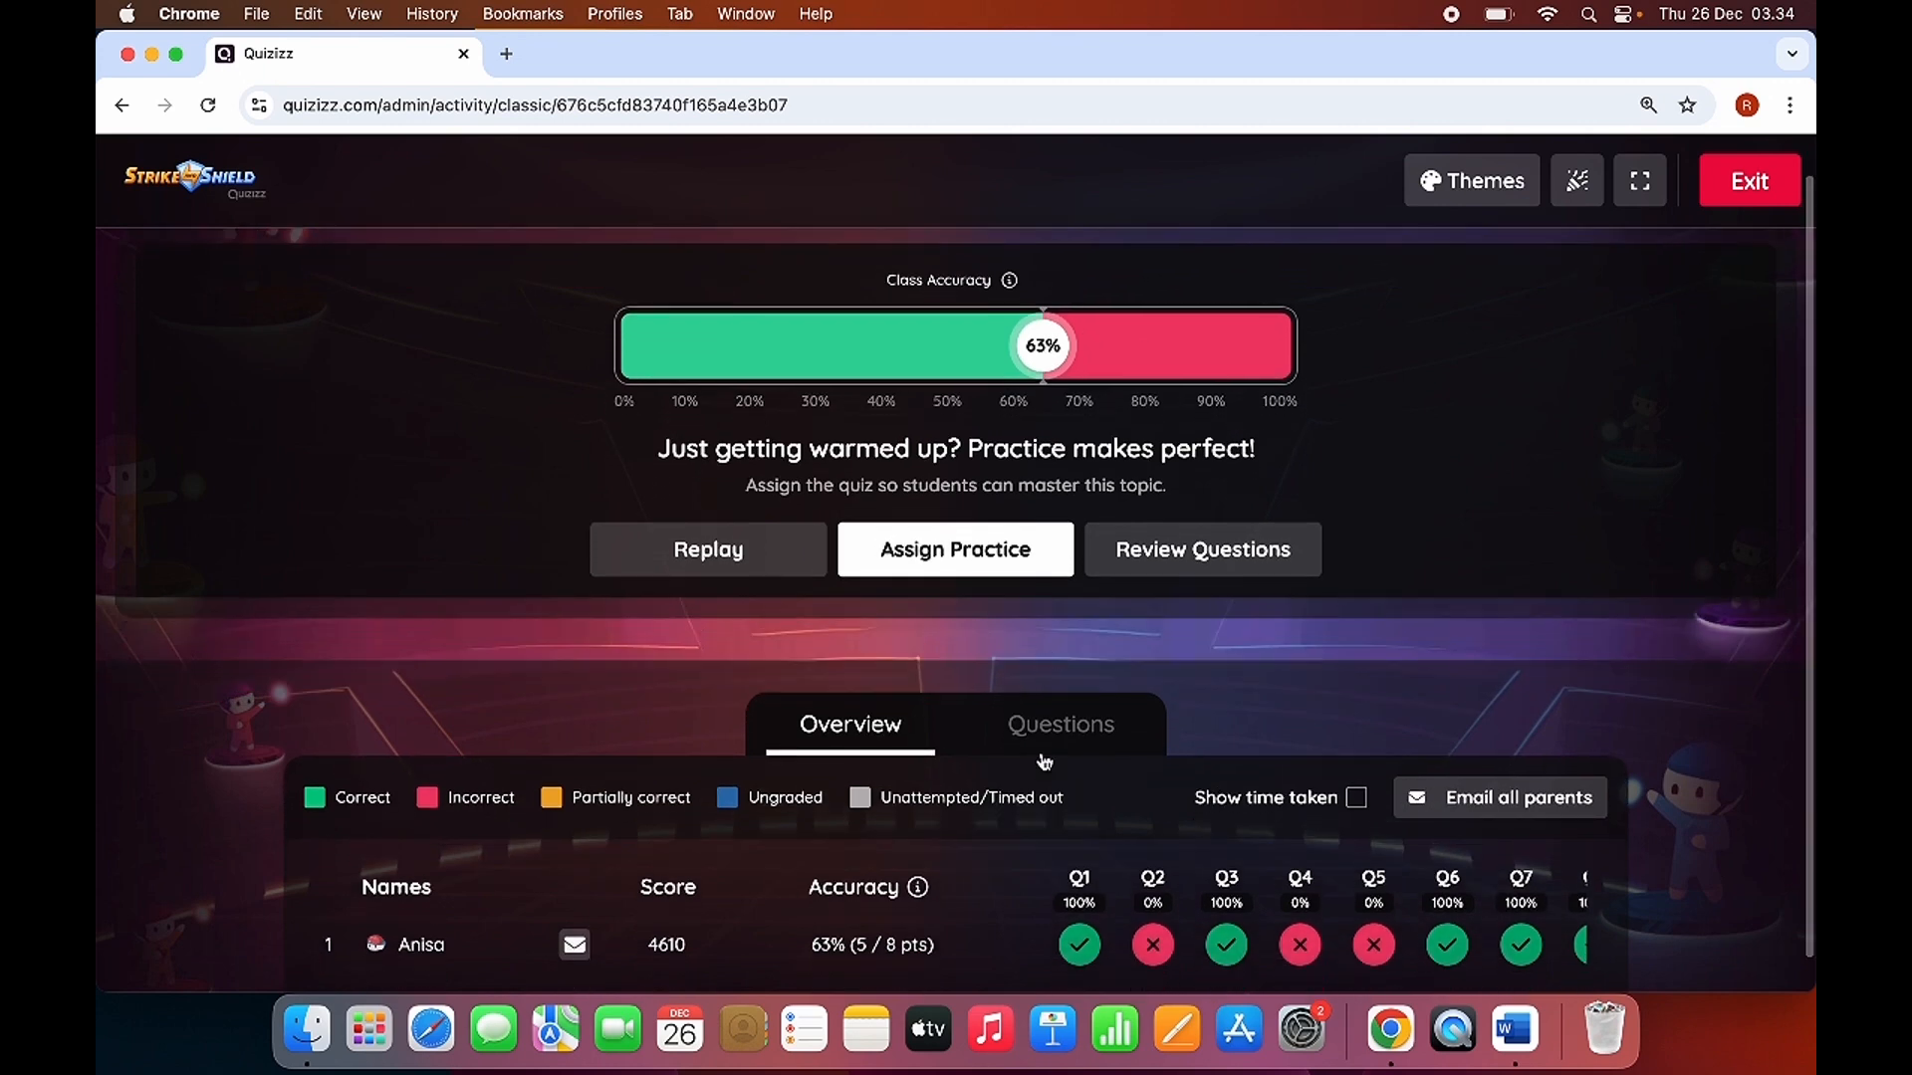
Look over the finished session's class accuracy and participant results, and exit the live session to its report.
{"action": "scroll", "coordinate": [1040, 662], "scroll_direction": "down", "scroll_amount": 2}
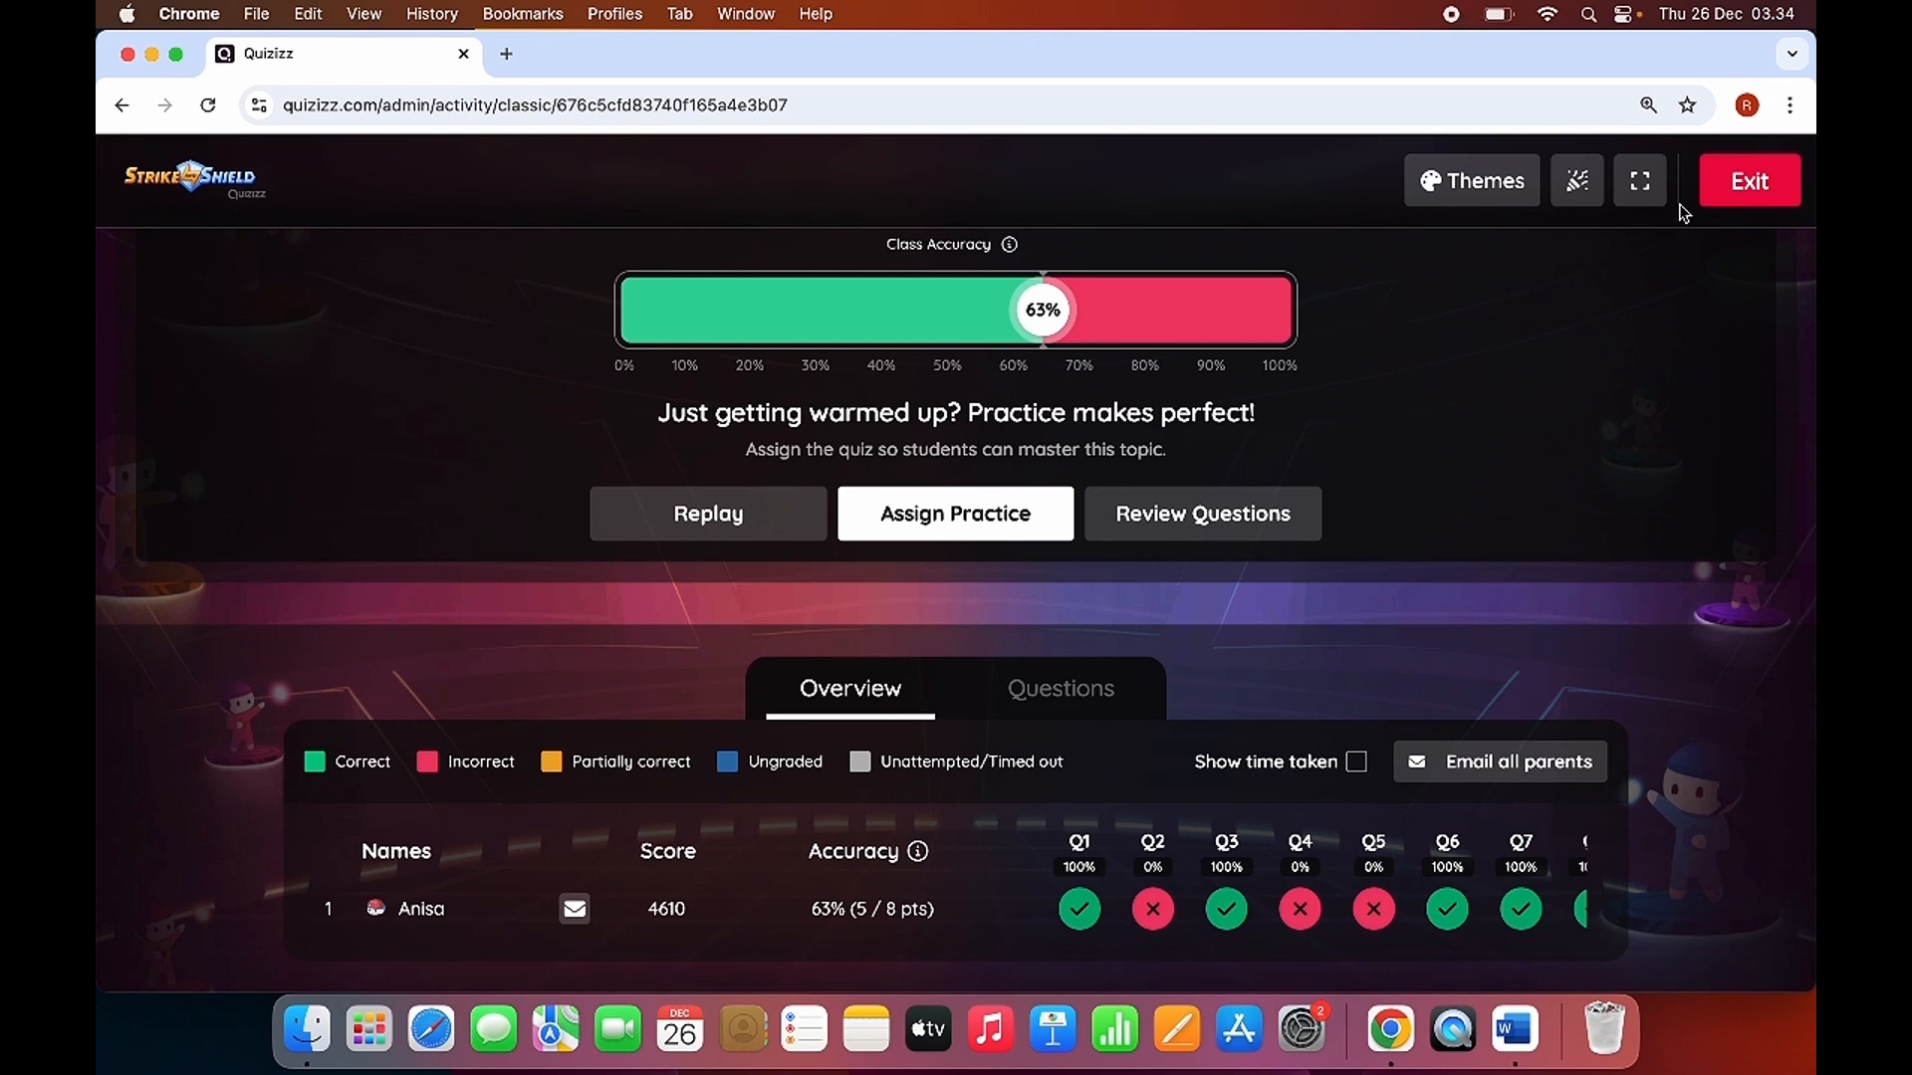
{"action": "left_click", "coordinate": [1710, 185]}
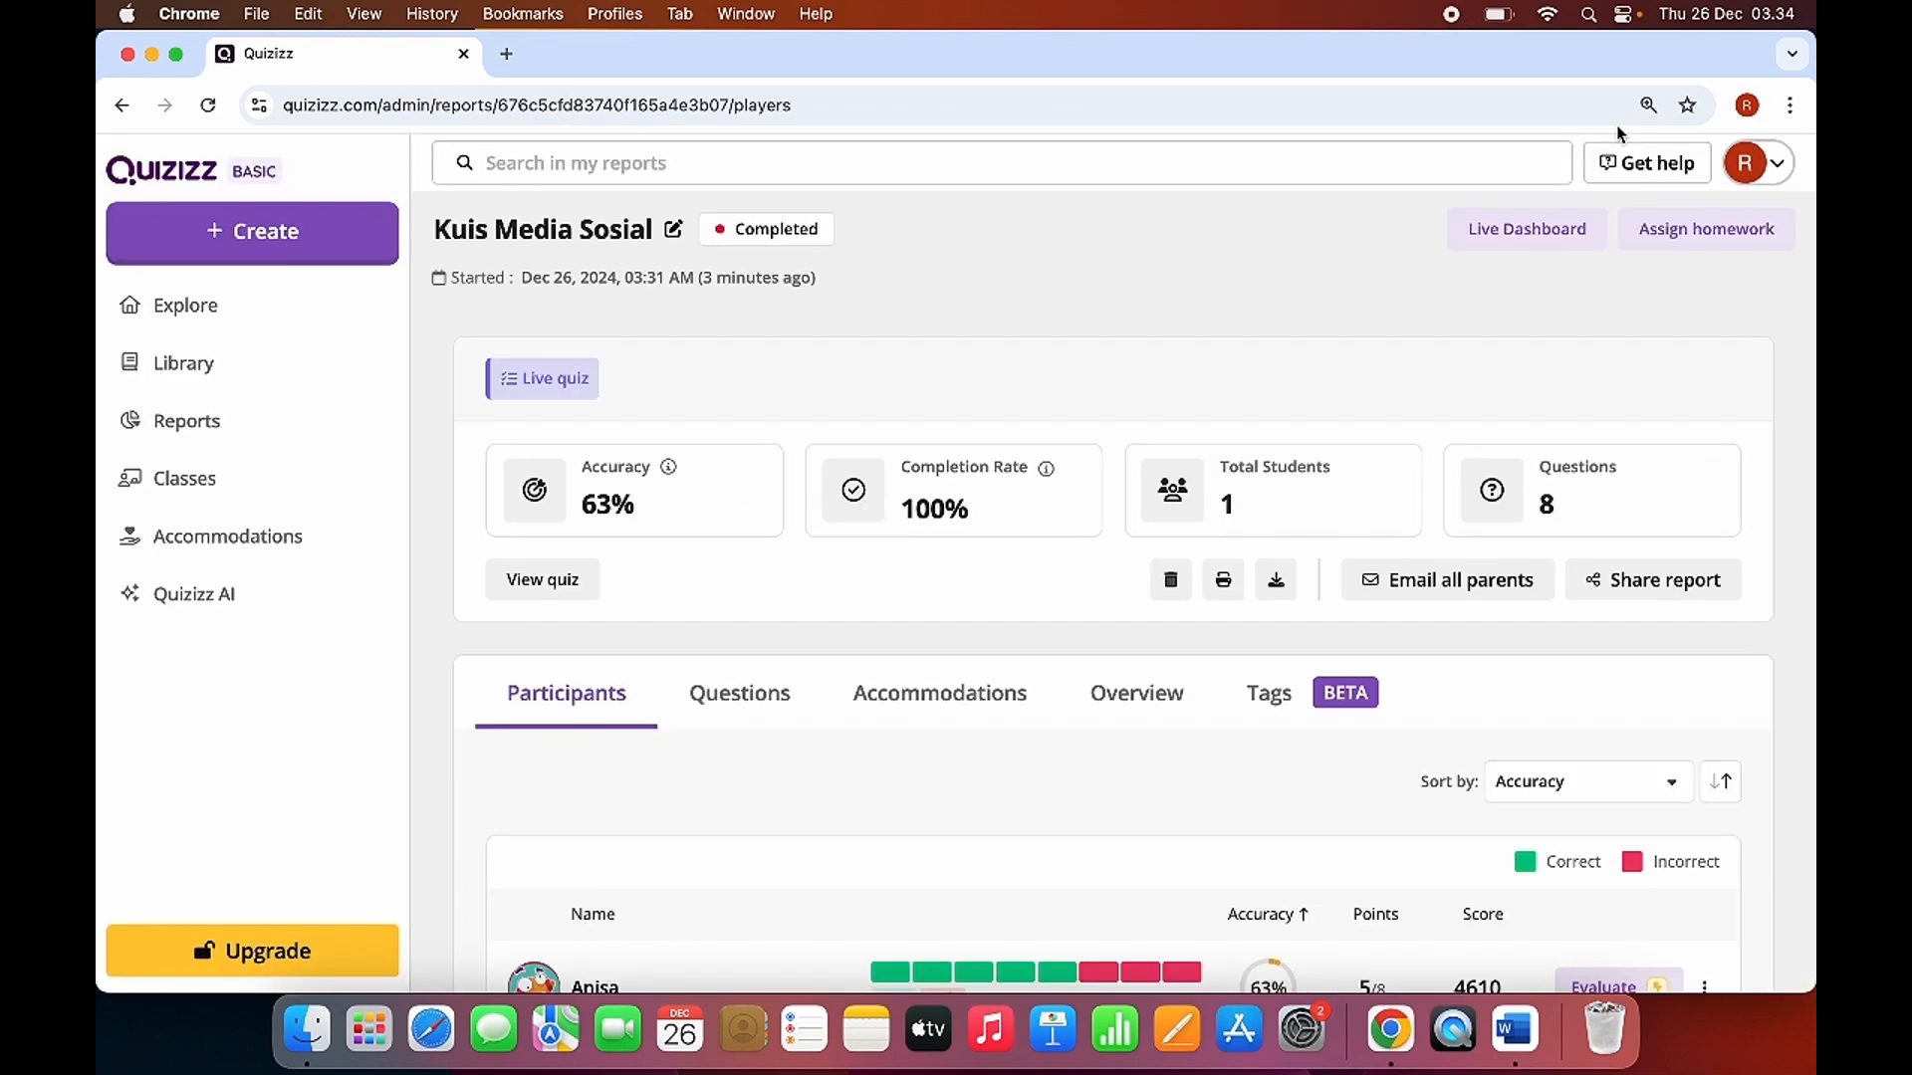